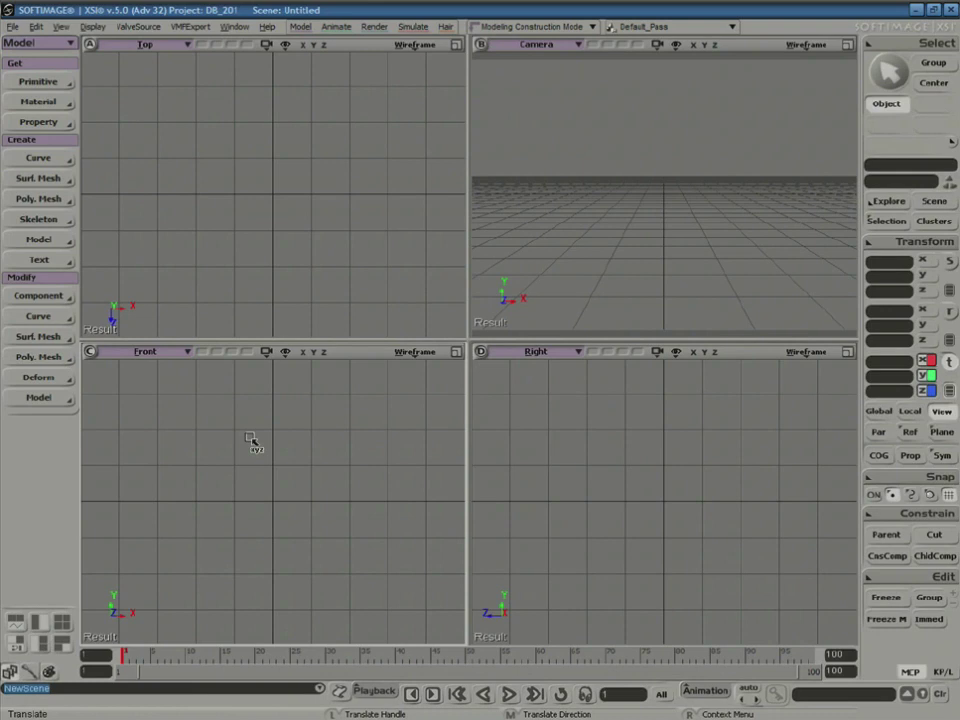
click(52, 220)
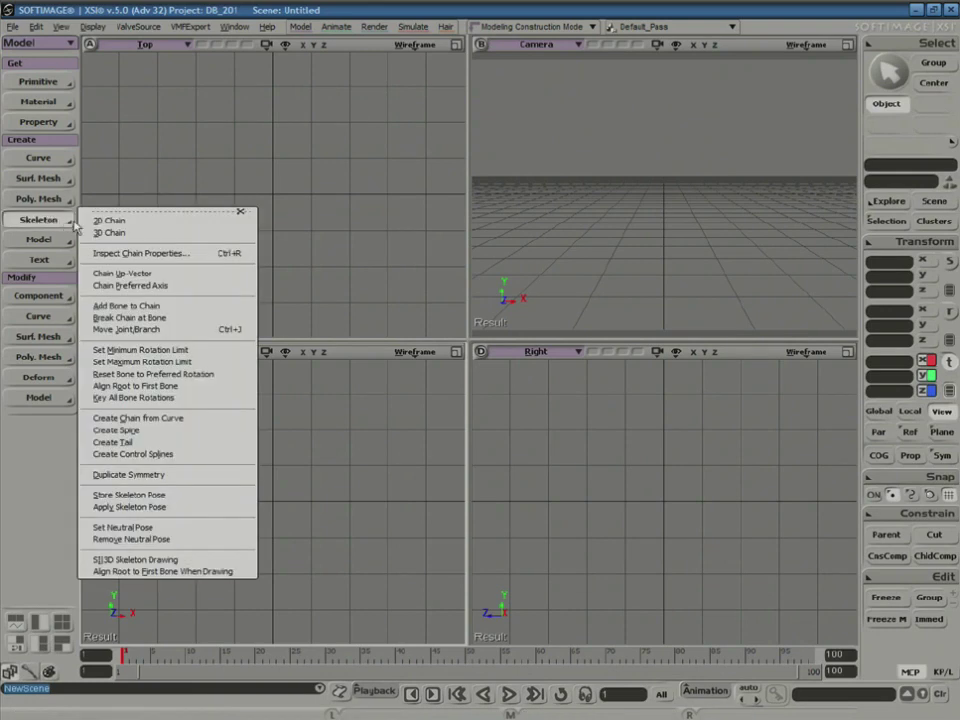
click(180, 234)
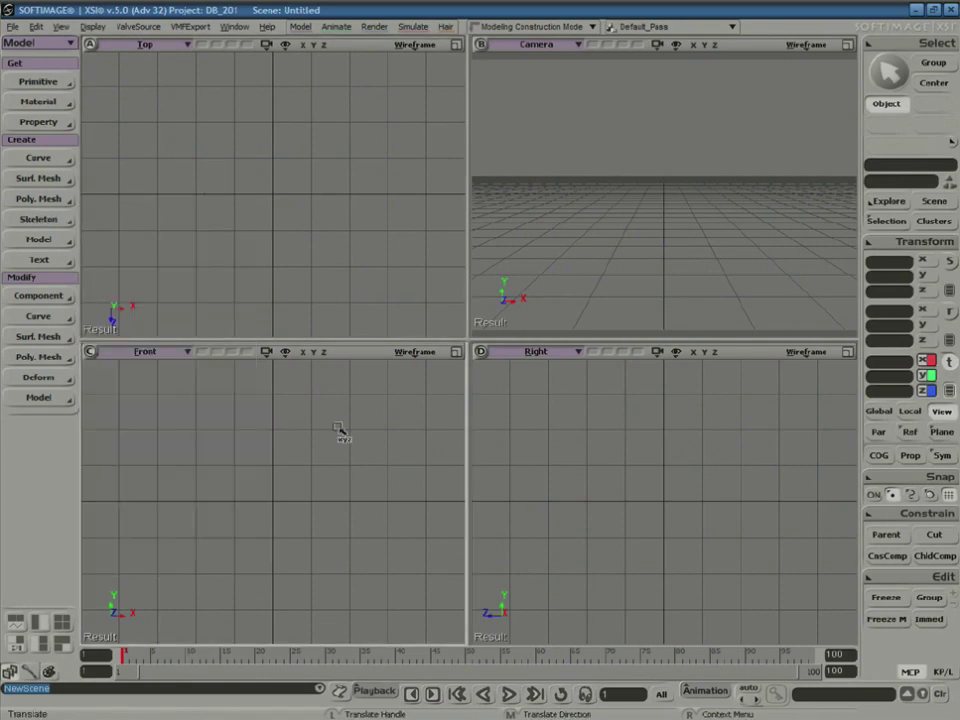
- Draw a two-bone 2D chain in the Front view from about X -2.06, Y 3.36 to about X -1.46, Y -3.36, bending towards positive X
click(38, 219)
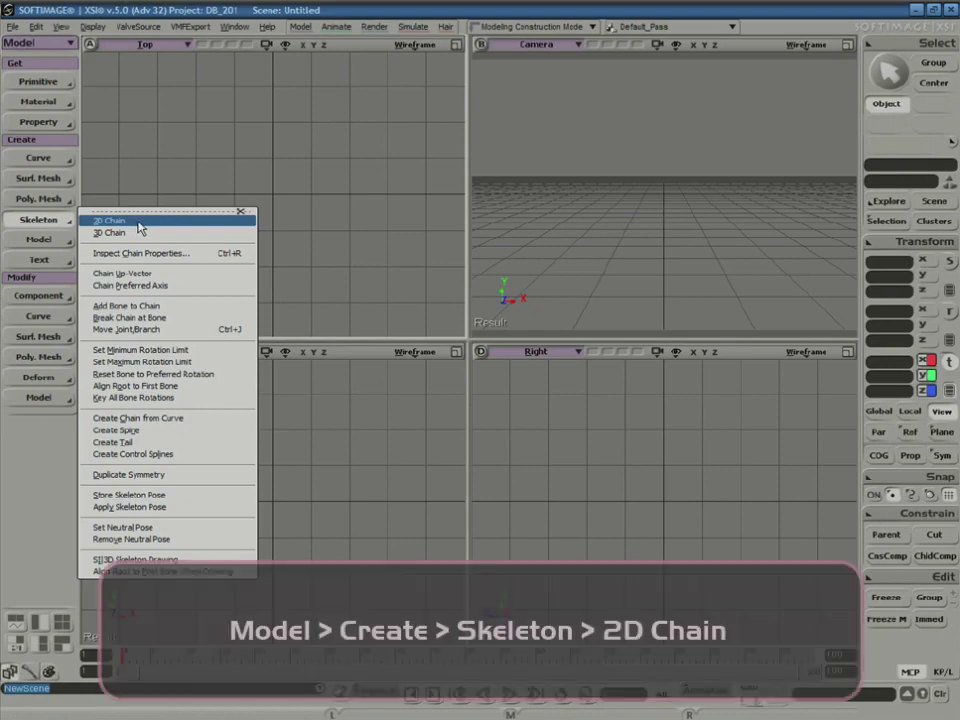
click(140, 226)
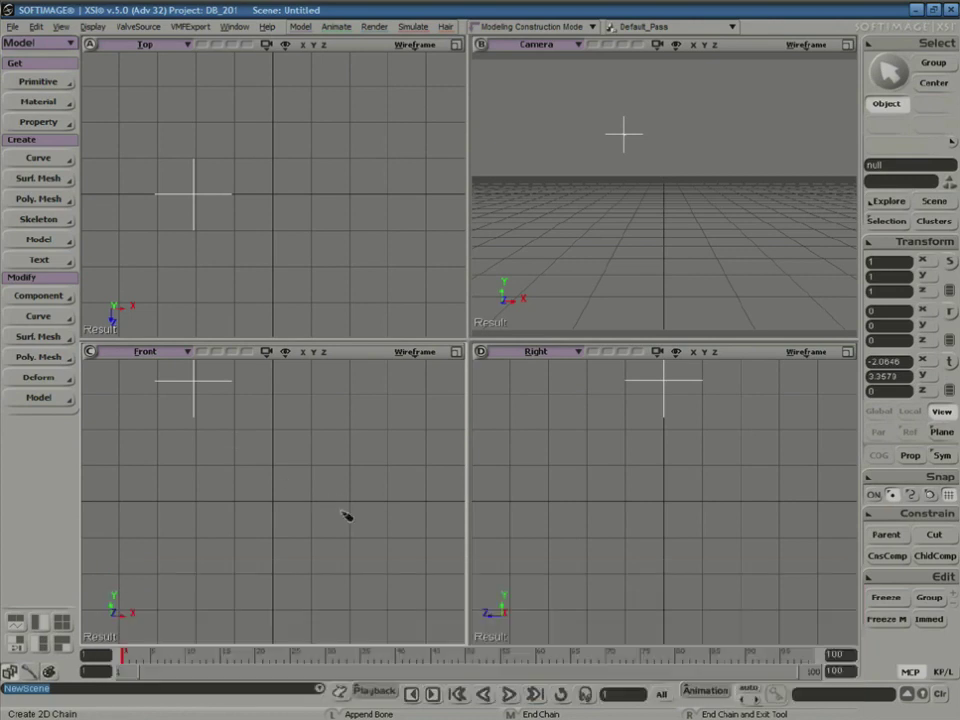
drag(342, 511, 382, 510)
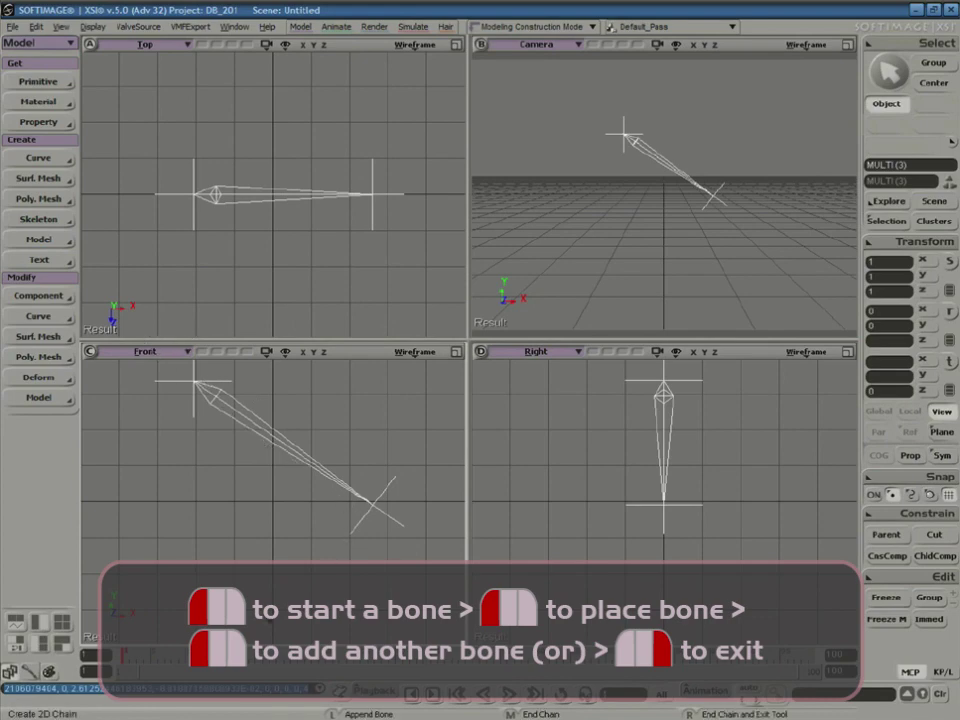
click(373, 503)
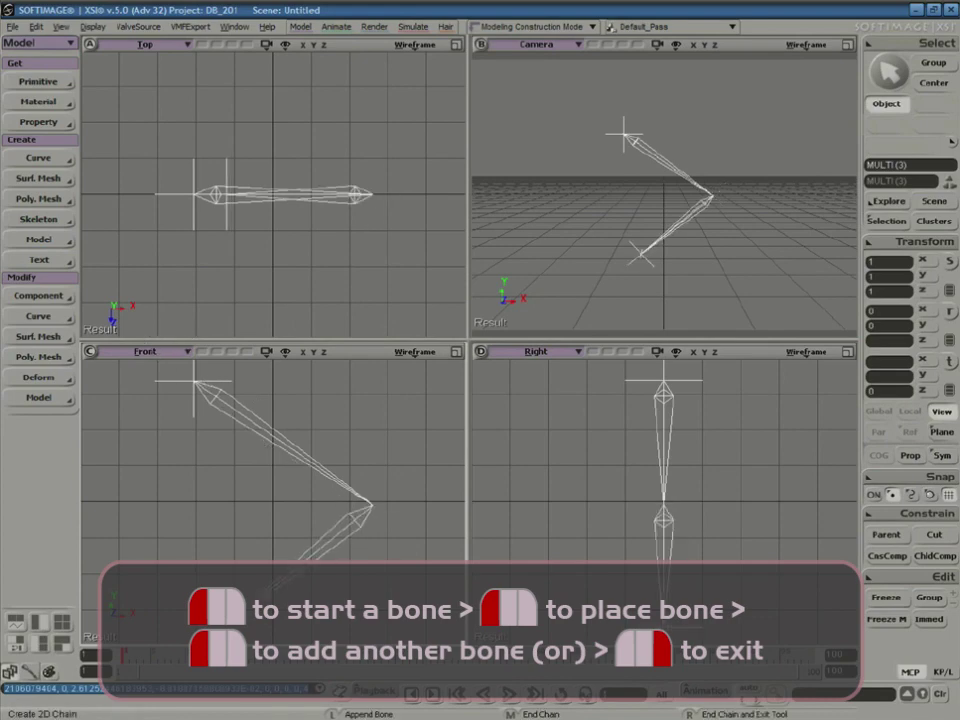
mouse_move(227, 603)
mouse_down()
mouse_move(189, 630)
mouse_move(264, 601)
mouse_move(218, 619)
mouse_up()
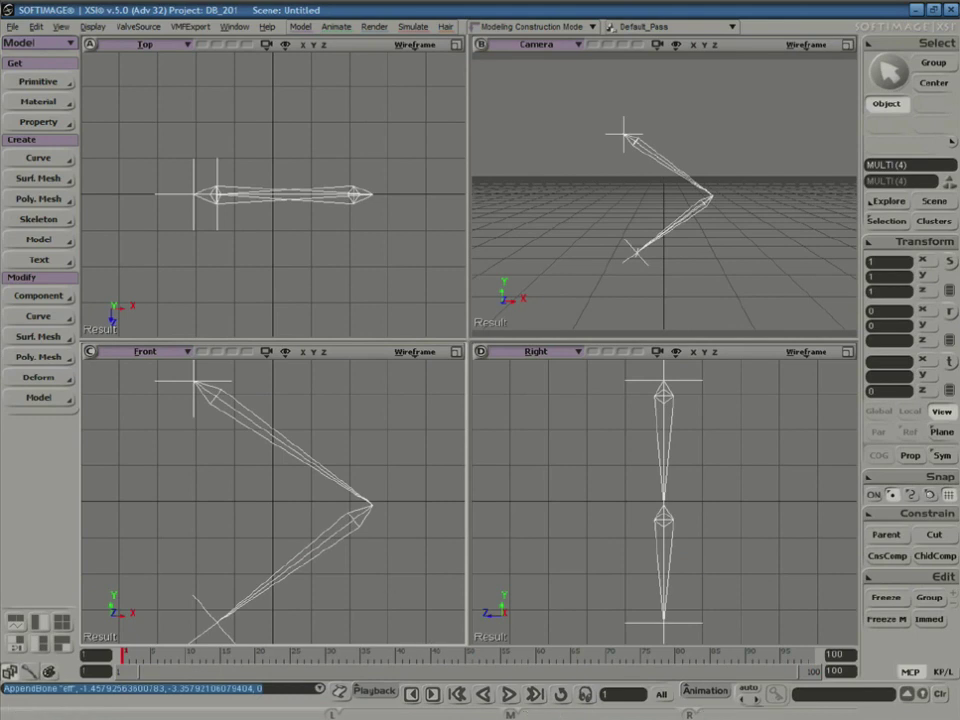
right_click(398, 511)
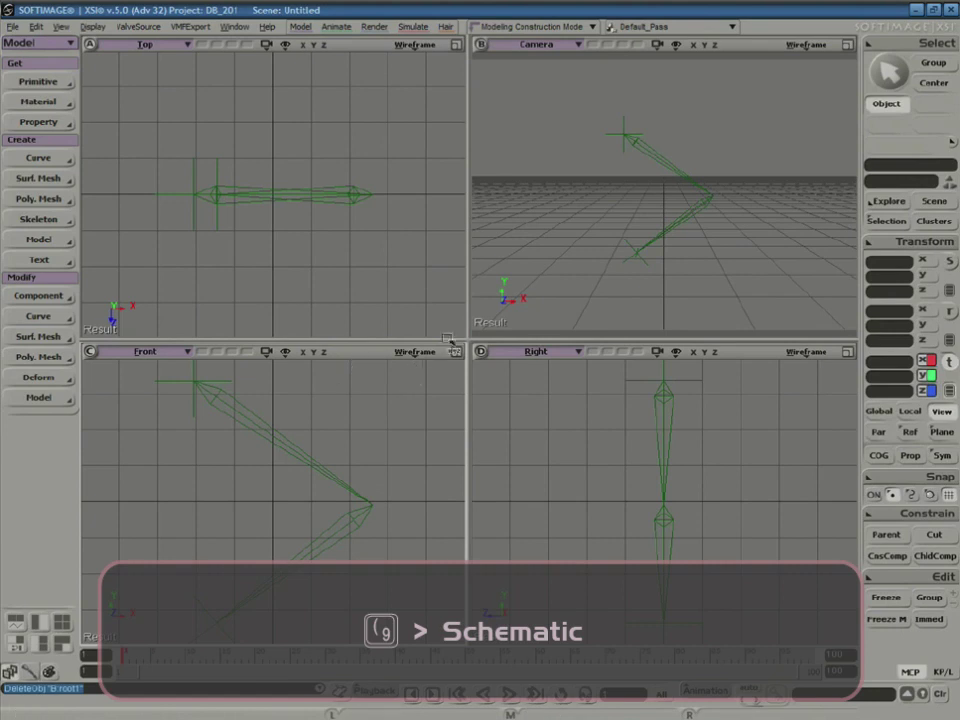
- Expand the Front viewport to full height and change the Right viewport to a Schematic view
right_click(456, 355)
click(476, 407)
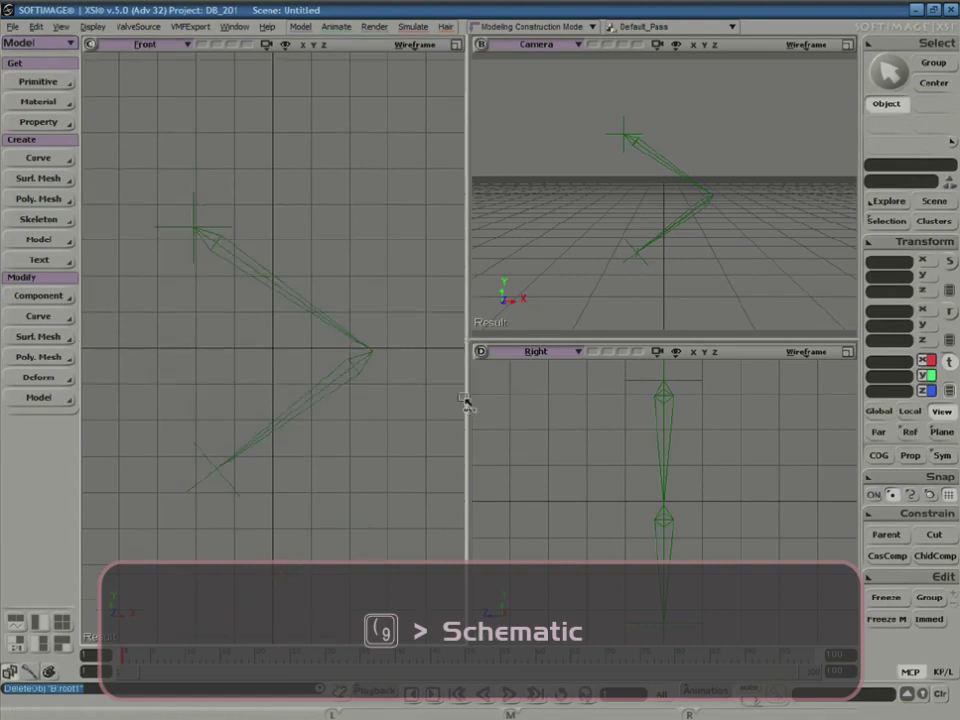
click(545, 353)
click(586, 468)
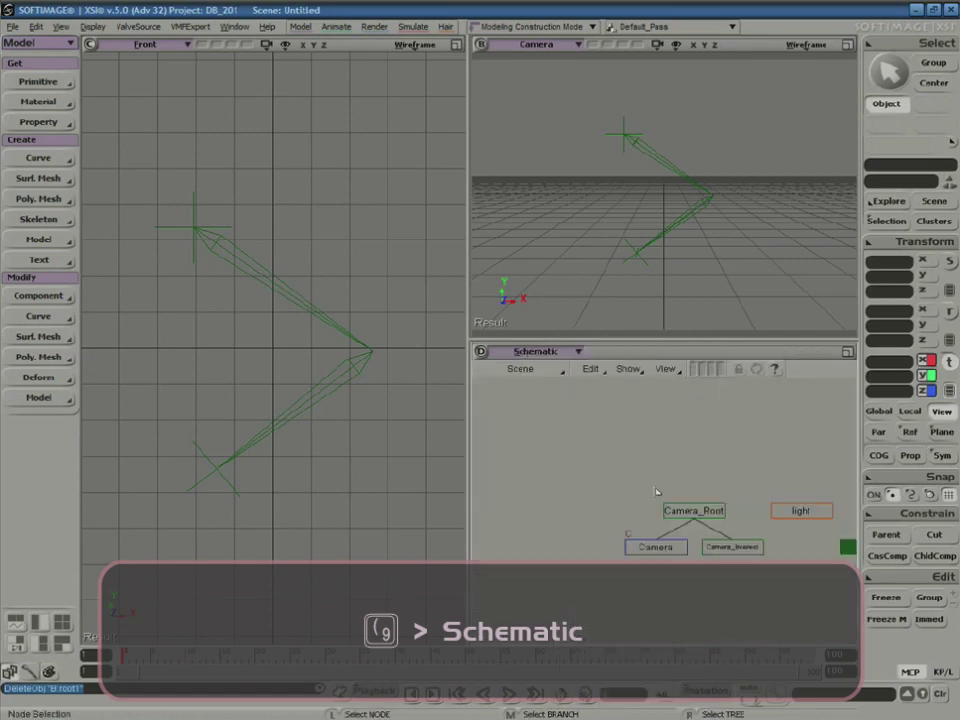
- Rearrange all nodes in the schematic so the chain's hierarchy is laid out in order
drag(759, 503, 530, 486)
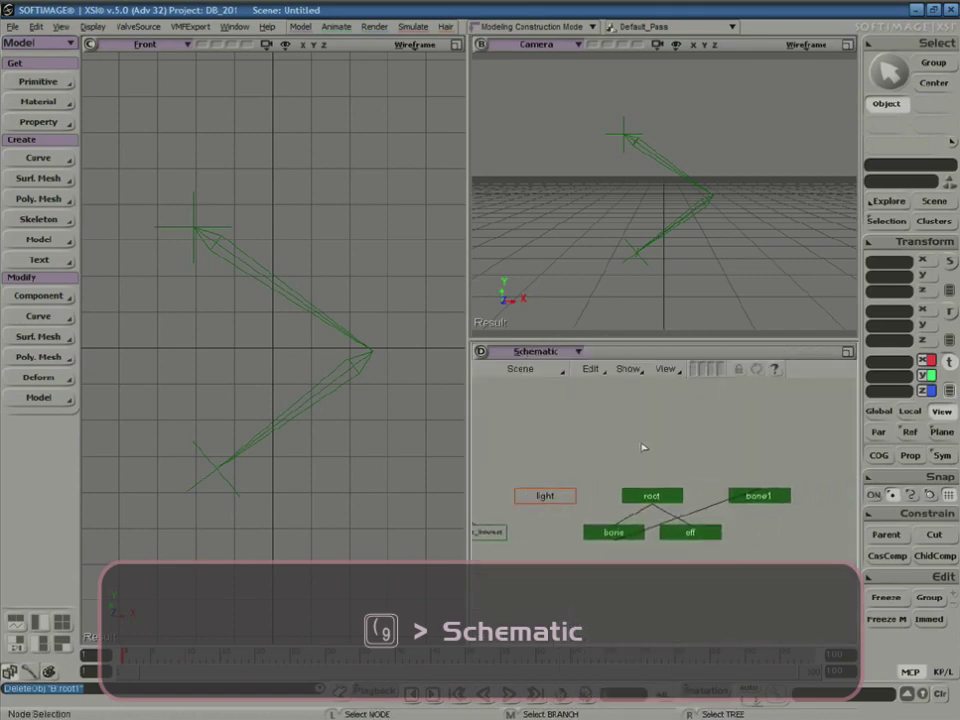
click(628, 369)
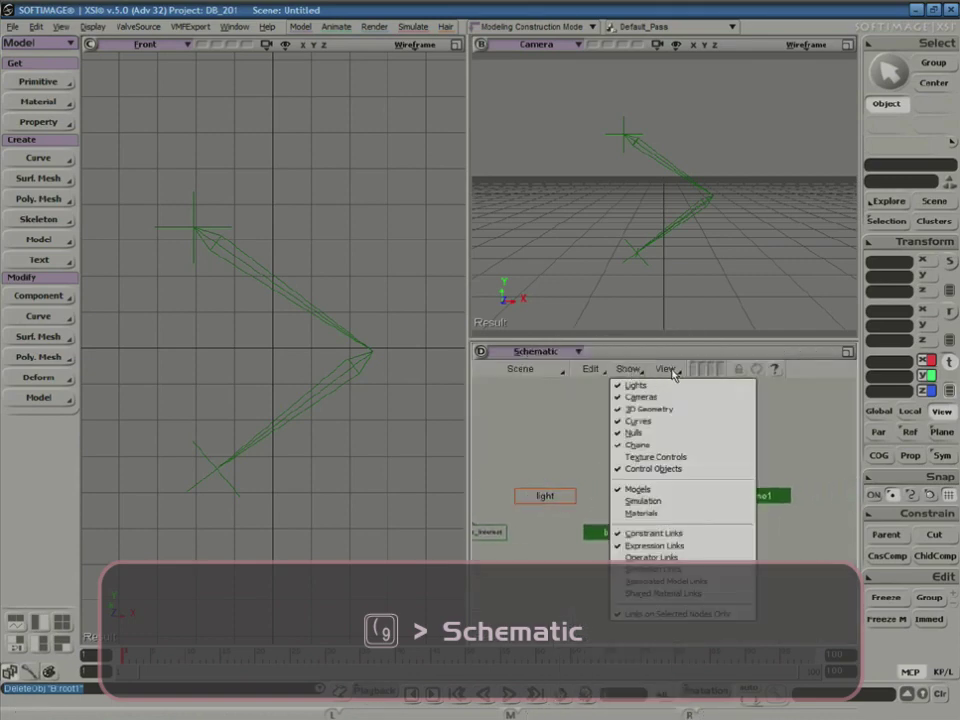
click(668, 370)
click(705, 464)
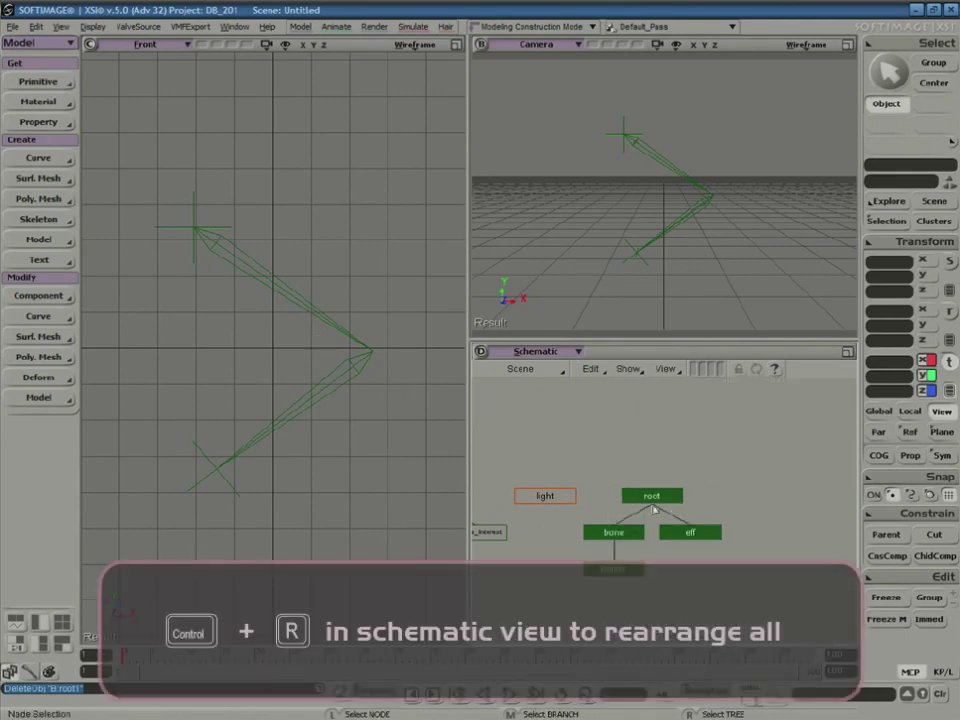
- Move the whole chain by its root in the Front view to about X -1.00, Y 5.41
click(662, 497)
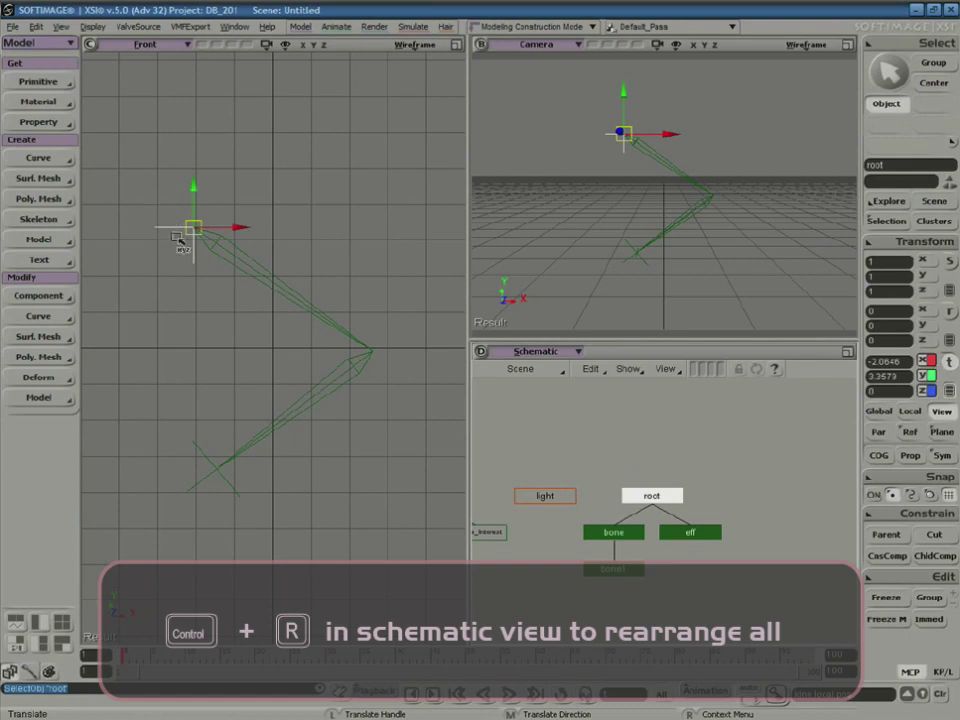
drag(185, 229, 250, 157)
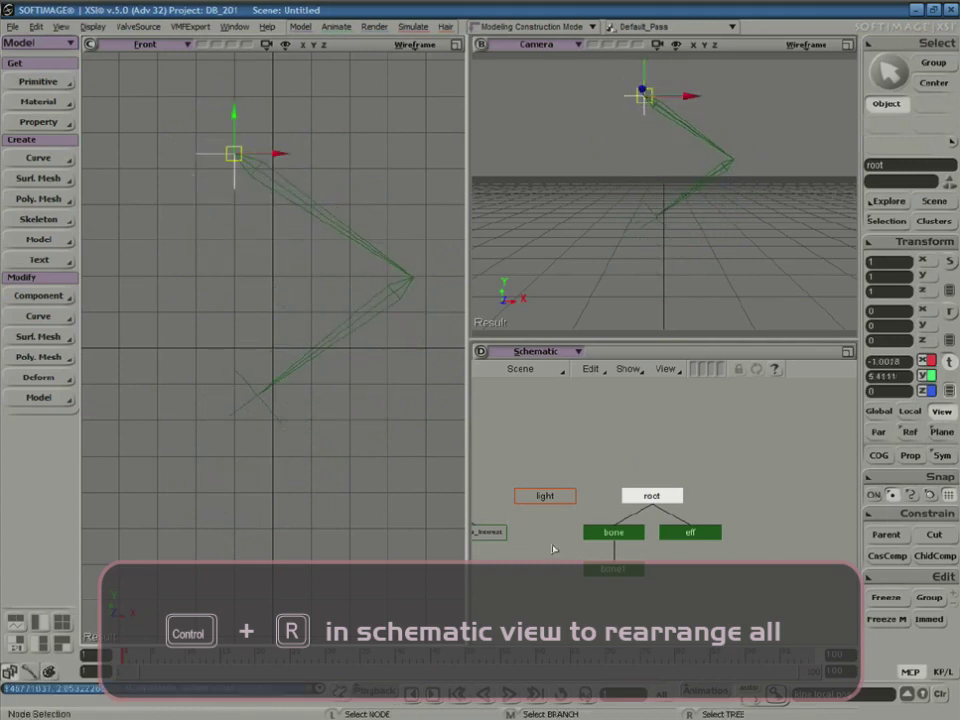
- Select both bones and the effector in turn in the schematic, and move the effector to about X -0.23, Y -9.88
click(614, 534)
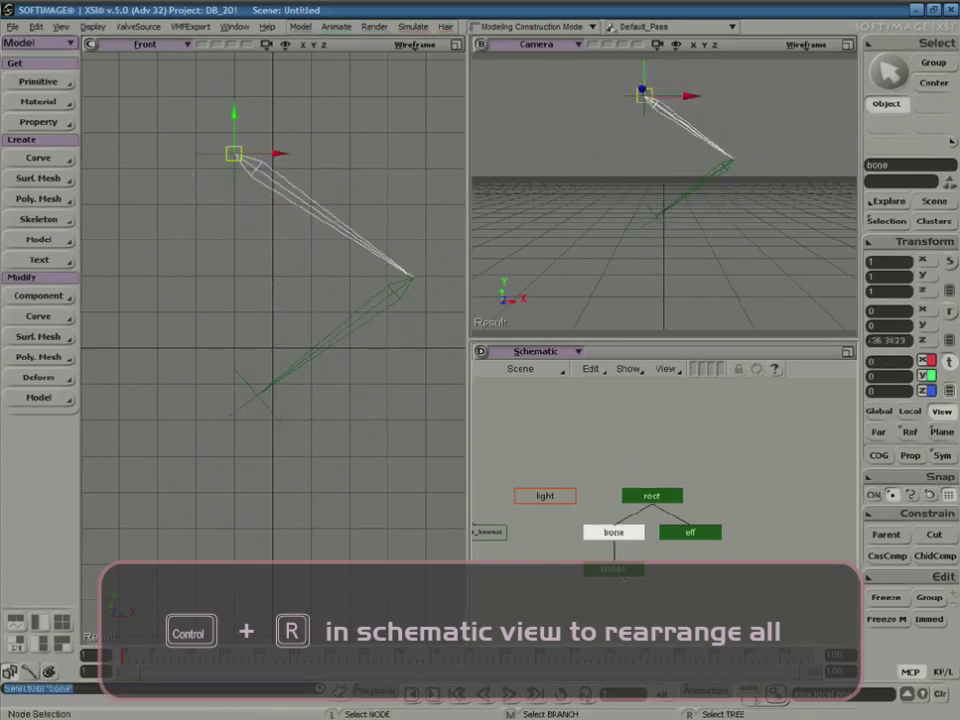
click(624, 572)
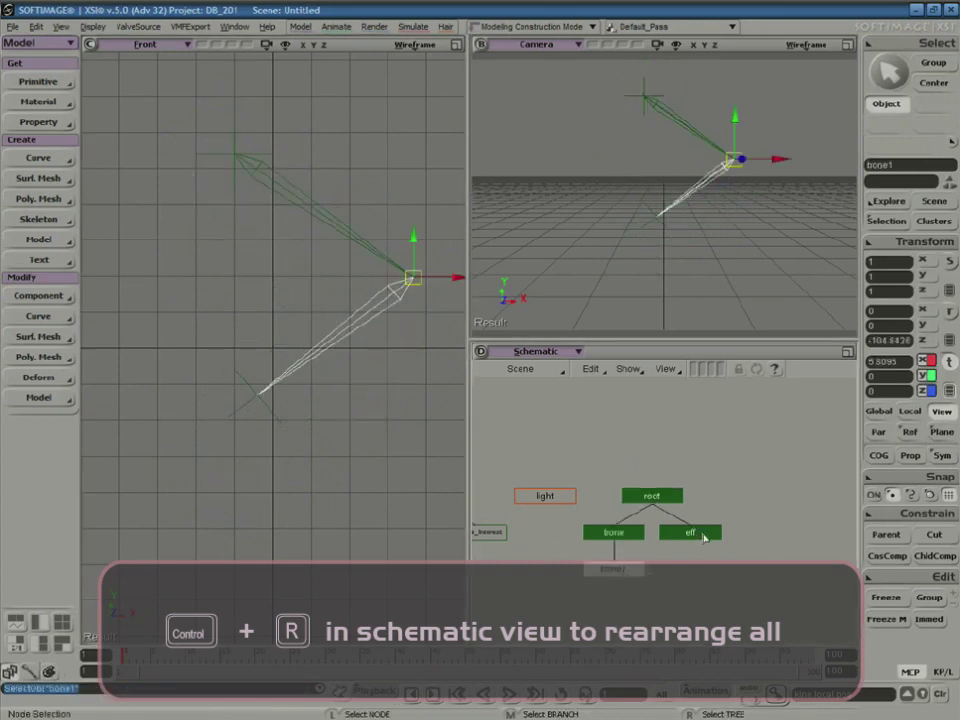
click(704, 537)
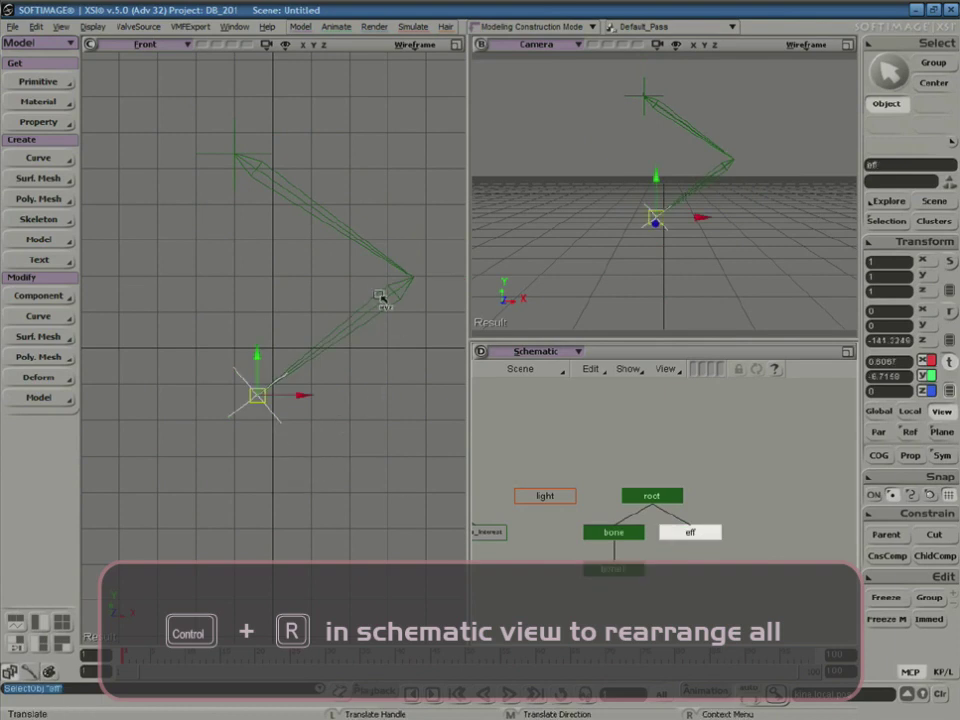
drag(323, 292, 336, 298)
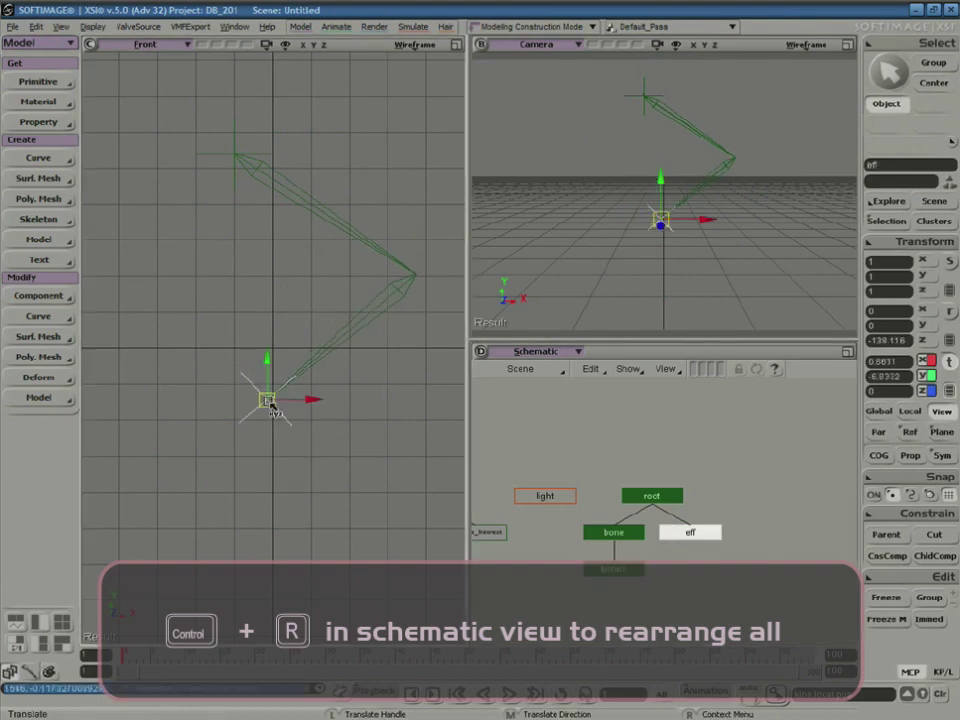
drag(272, 406, 244, 473)
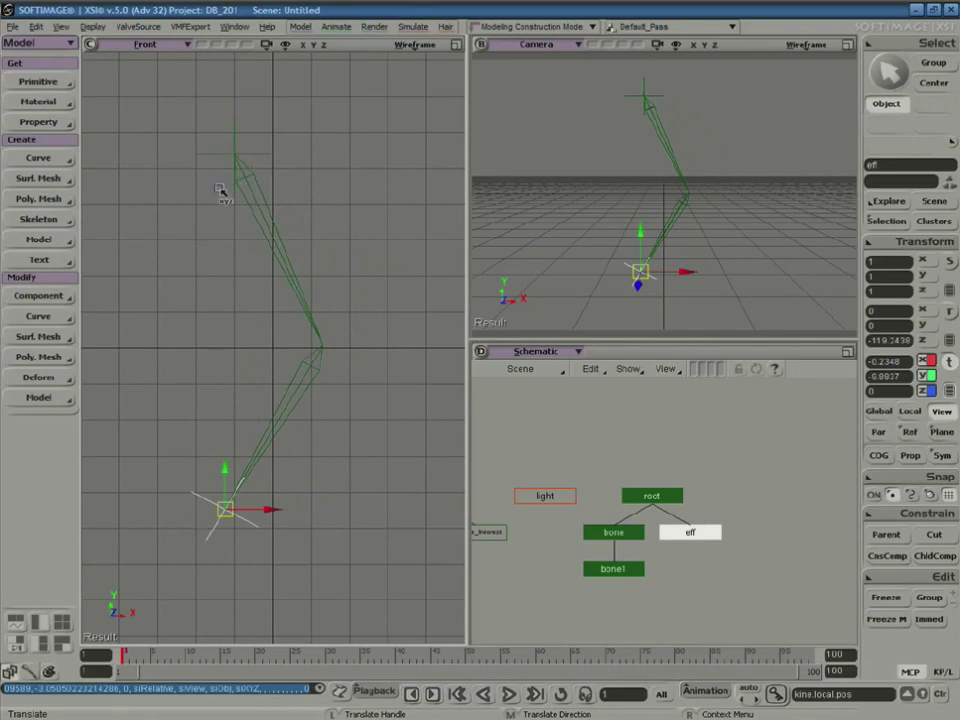
- Lengthen the chain with the Move Joint/Branch tool by repositioning its root, middle joint and effector in the Front view
click(60, 222)
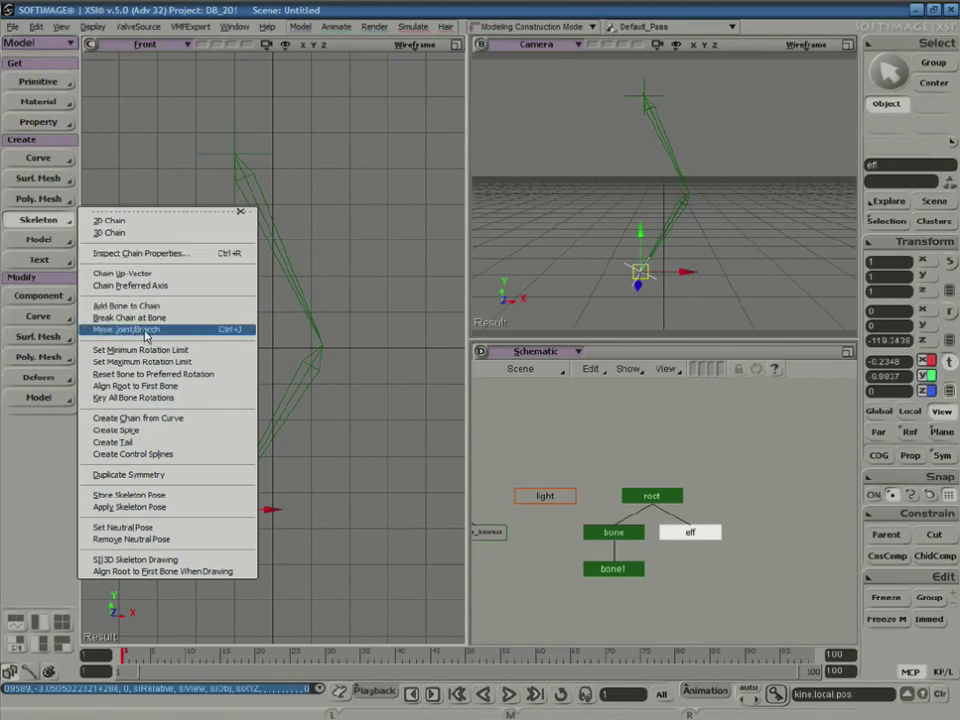
click(226, 330)
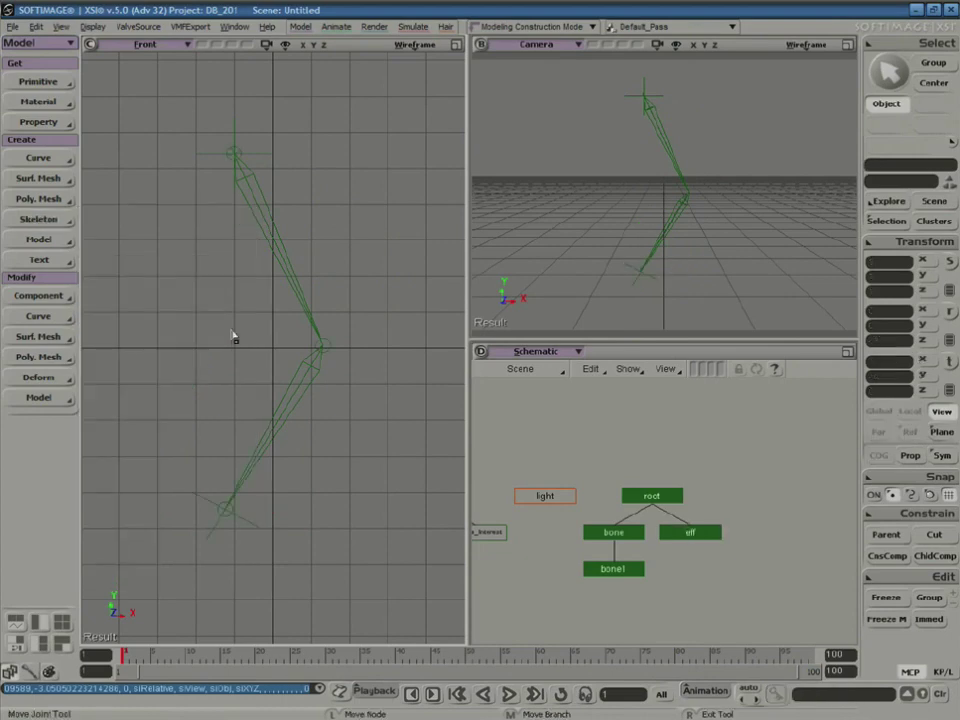
mouse_move(232, 153)
mouse_down()
mouse_move(189, 152)
mouse_move(212, 101)
mouse_move(257, 133)
mouse_move(235, 133)
mouse_up()
drag(306, 356, 330, 312)
drag(244, 505, 271, 507)
drag(311, 301, 320, 338)
drag(252, 514, 252, 569)
drag(226, 126, 251, 121)
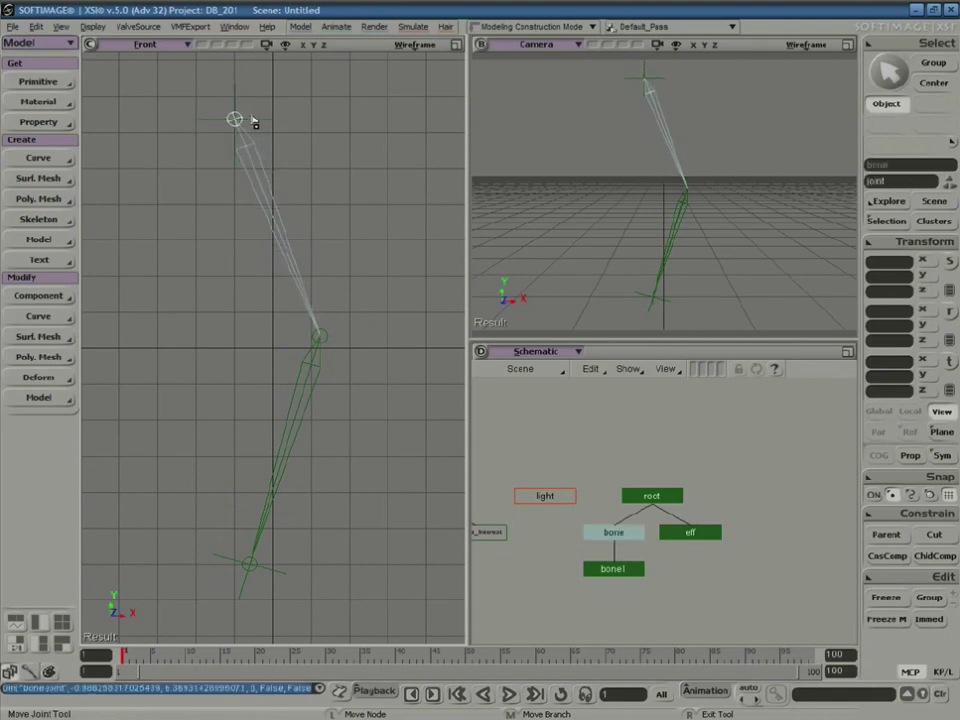
key(v)
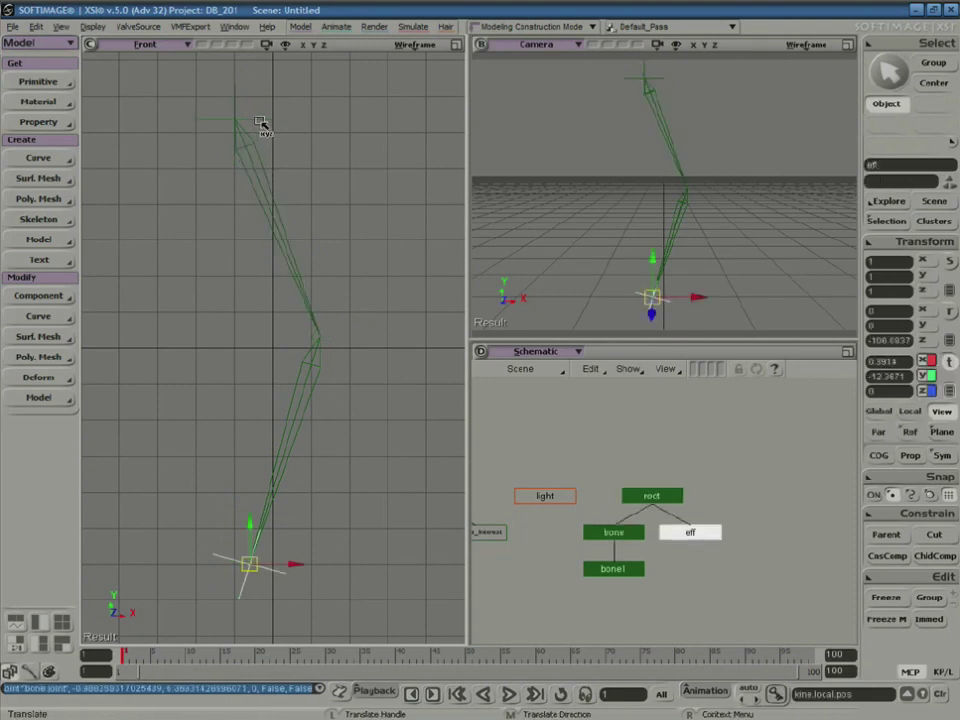
- Check the chain's parts by selecting the root and each bone in turn in the schematic, and clear the selection
drag(329, 161, 332, 163)
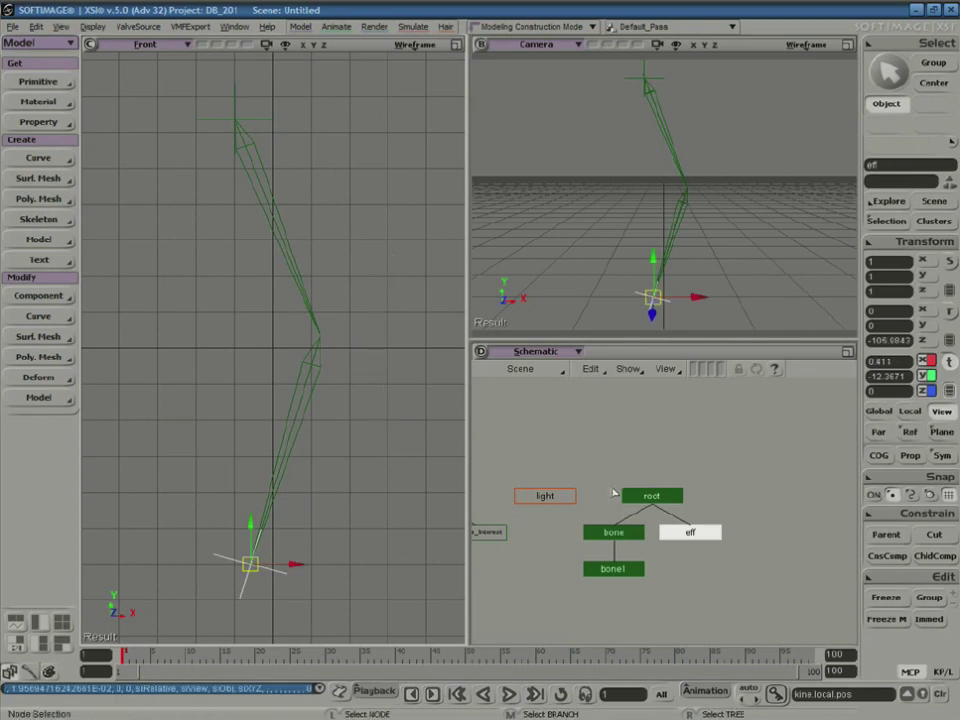
click(651, 495)
click(613, 532)
click(637, 572)
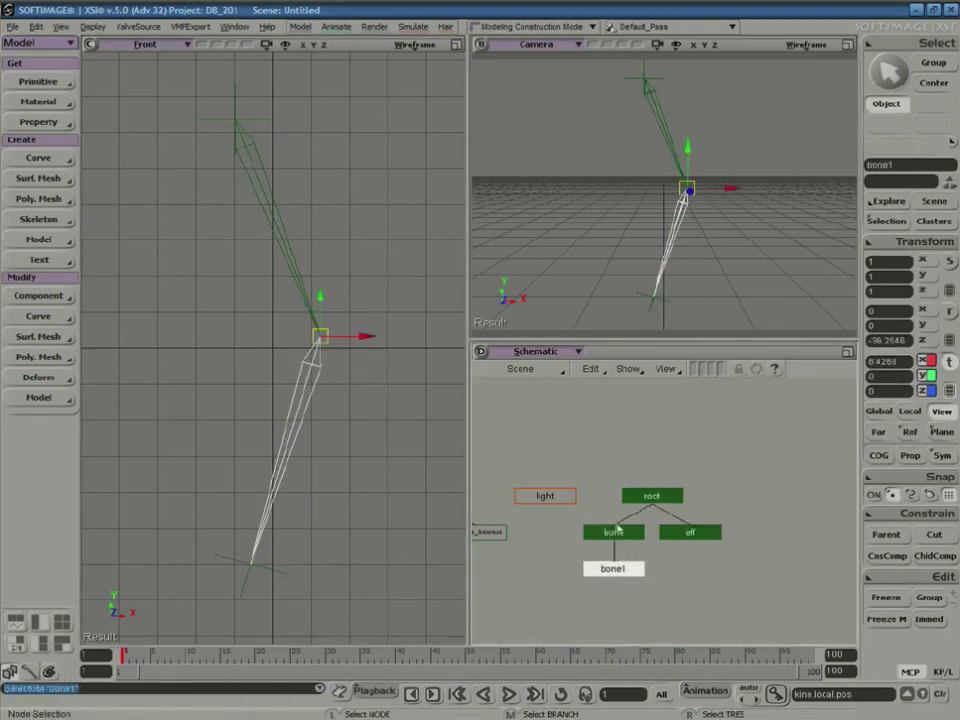
click(520, 512)
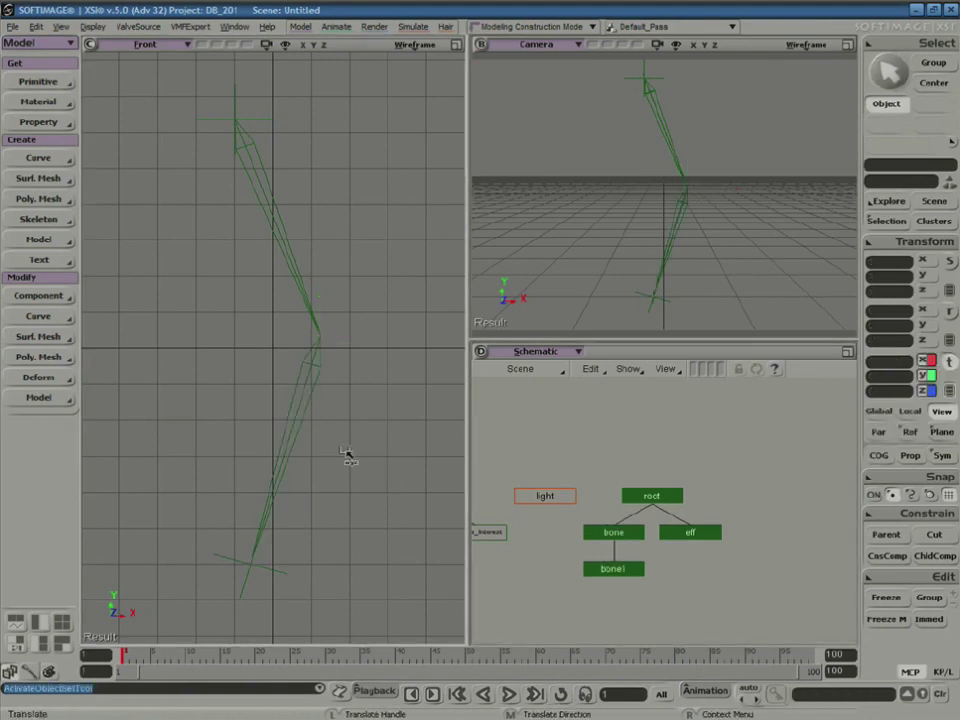
- Select the effector in the Front view and translate it to about X -0.08, Y -10.06, bending the chain with inverse kinematics
key(z)
drag(368, 362, 334, 368)
key(v)
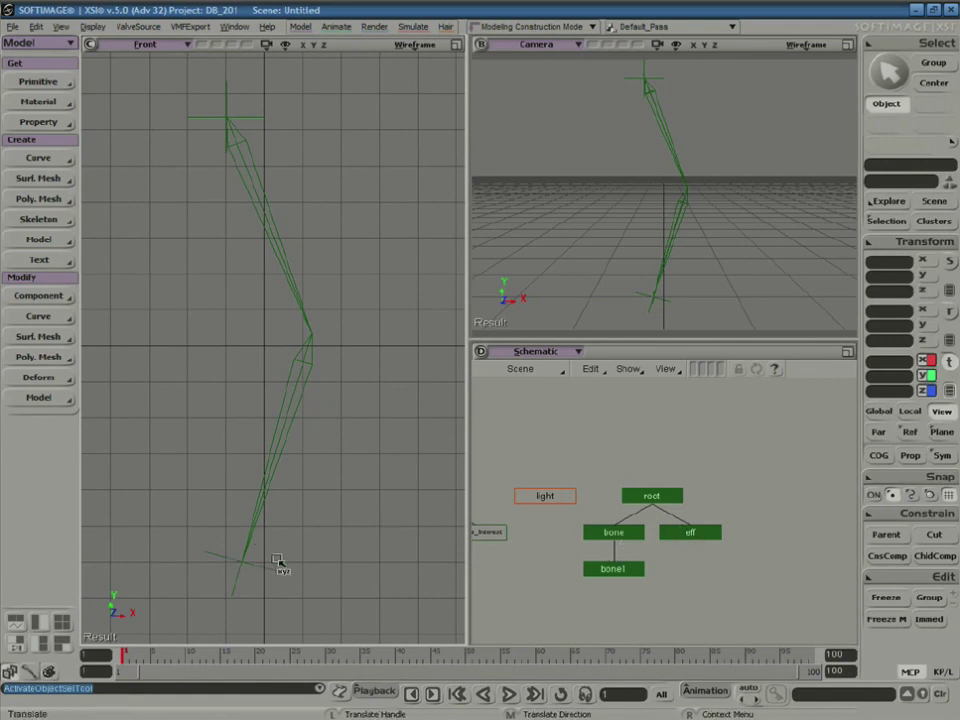
key(space)
click(242, 560)
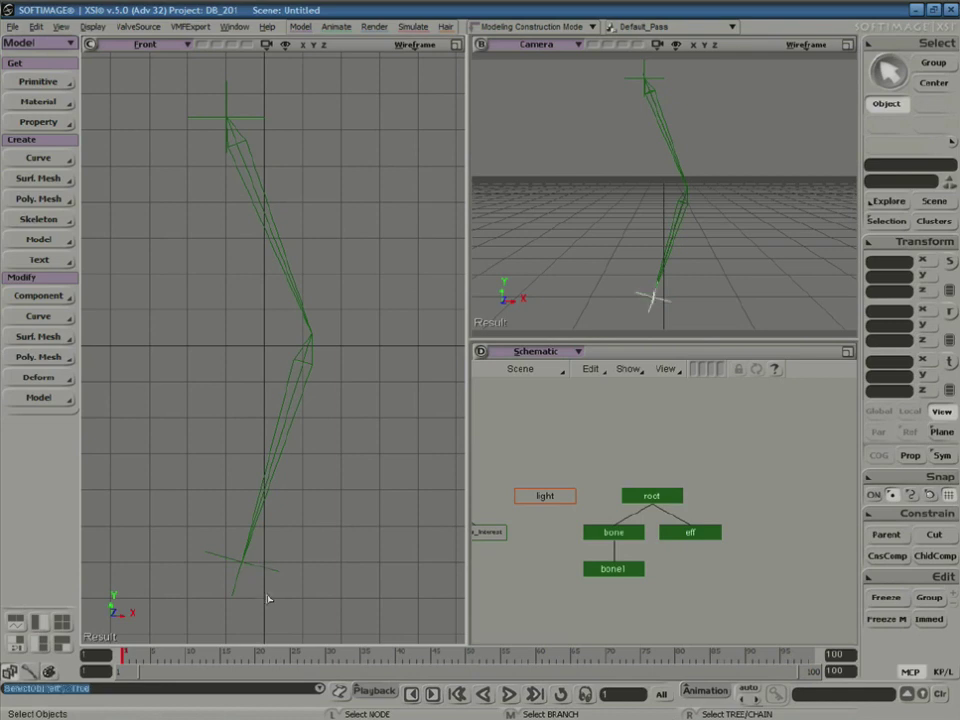
key(v)
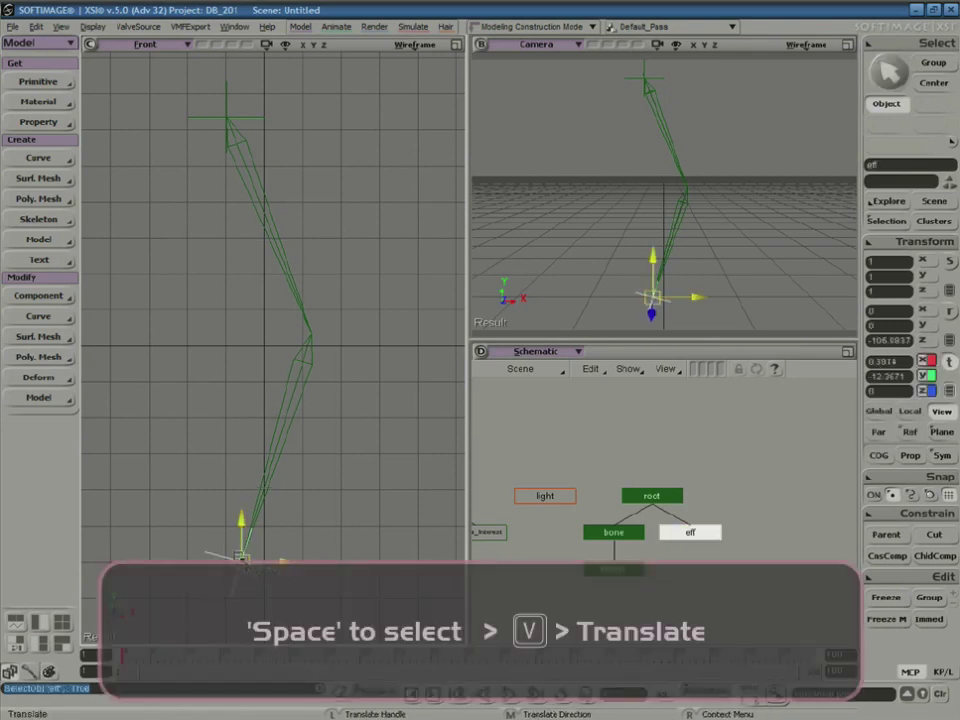
drag(242, 560, 218, 500)
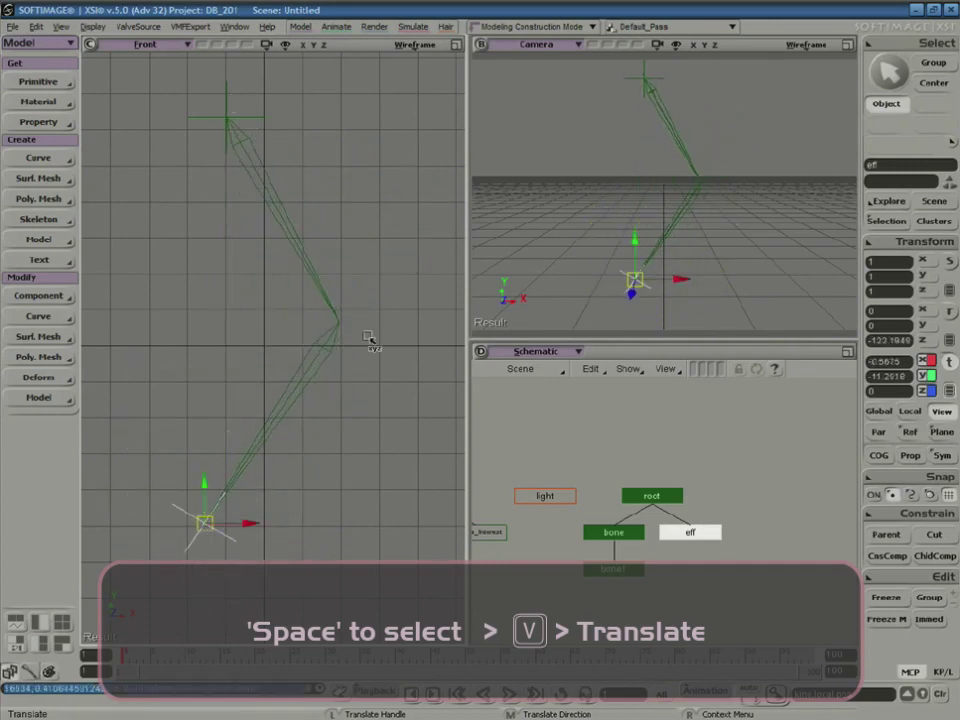
drag(204, 522, 223, 474)
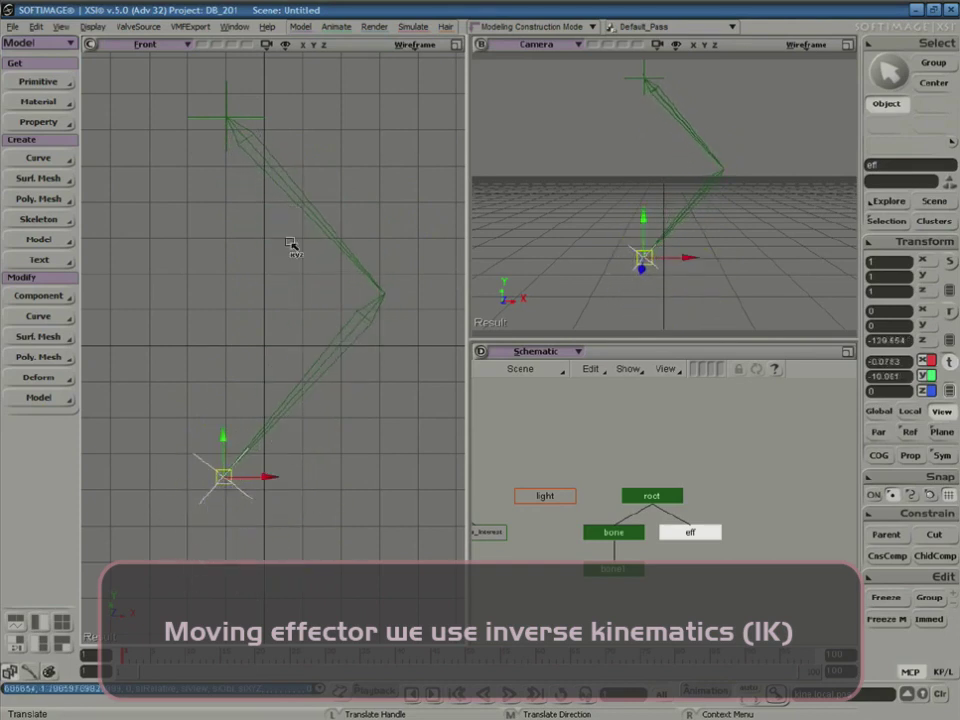
- Rotate the lower bone clockwise about Z in the Front view and select the upper bone
click(338, 348)
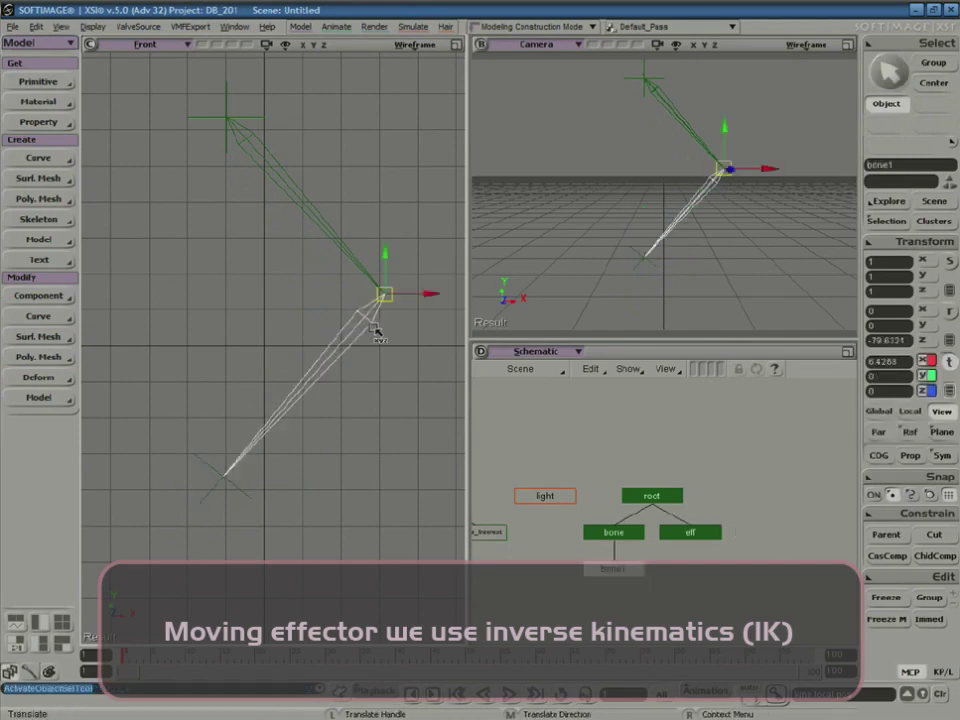
click(948, 311)
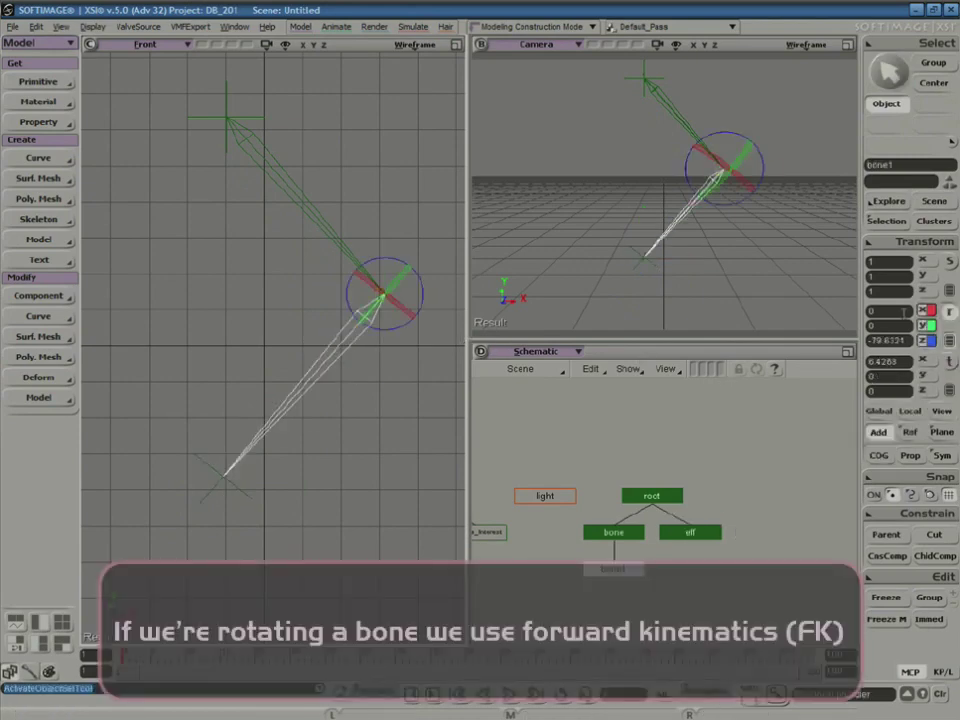
drag(349, 285, 356, 252)
click(357, 252)
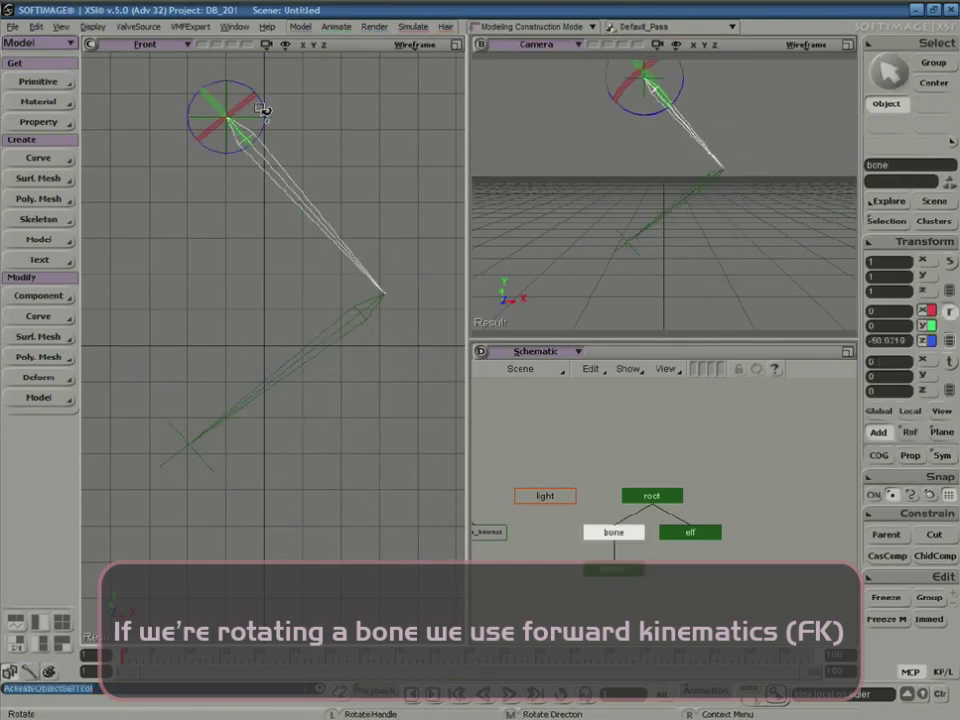
- Rotate the upper bone slightly counterclockwise about Z, and select the lower bone and rotate it clockwise to swing its tip upward
mouse_move(262, 108)
mouse_down()
mouse_move(251, 133)
mouse_move(276, 84)
mouse_move(268, 101)
mouse_up()
click(341, 325)
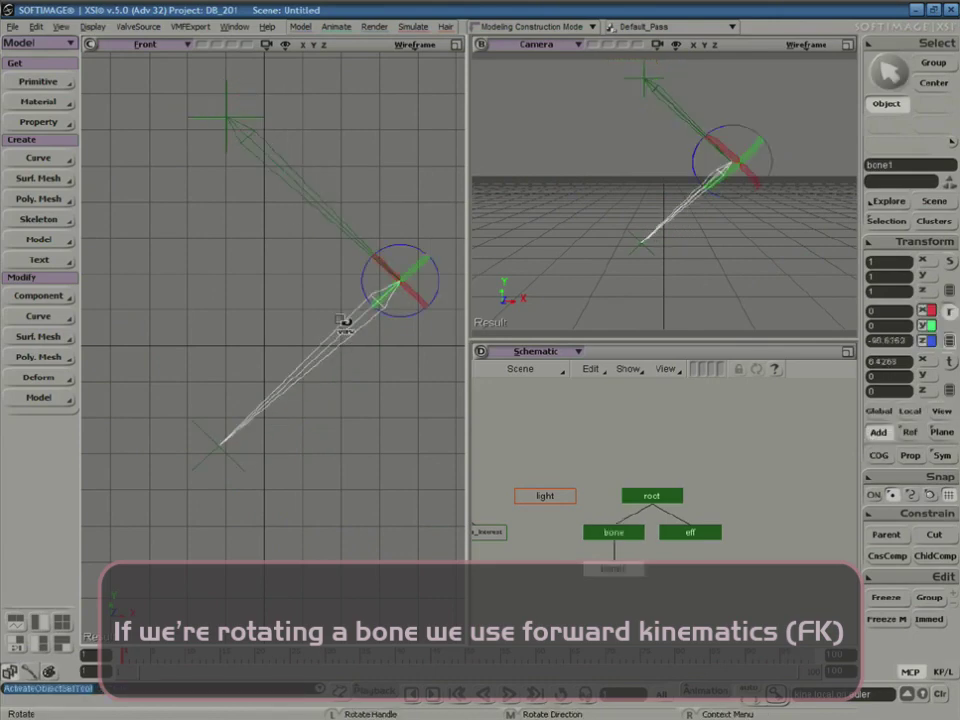
mouse_move(366, 292)
mouse_down()
mouse_move(369, 313)
mouse_move(360, 268)
mouse_up()
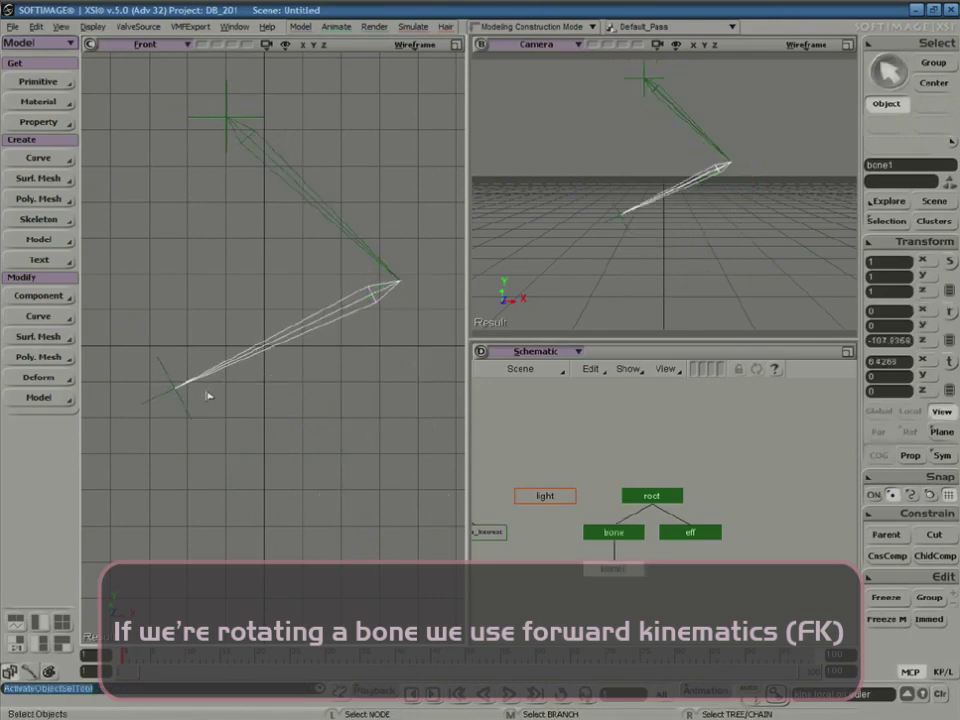
- Select the effector in the Front view and translate it around freely below the root to bend both bones with inverse kinematics
click(184, 432)
key(c)
key(v)
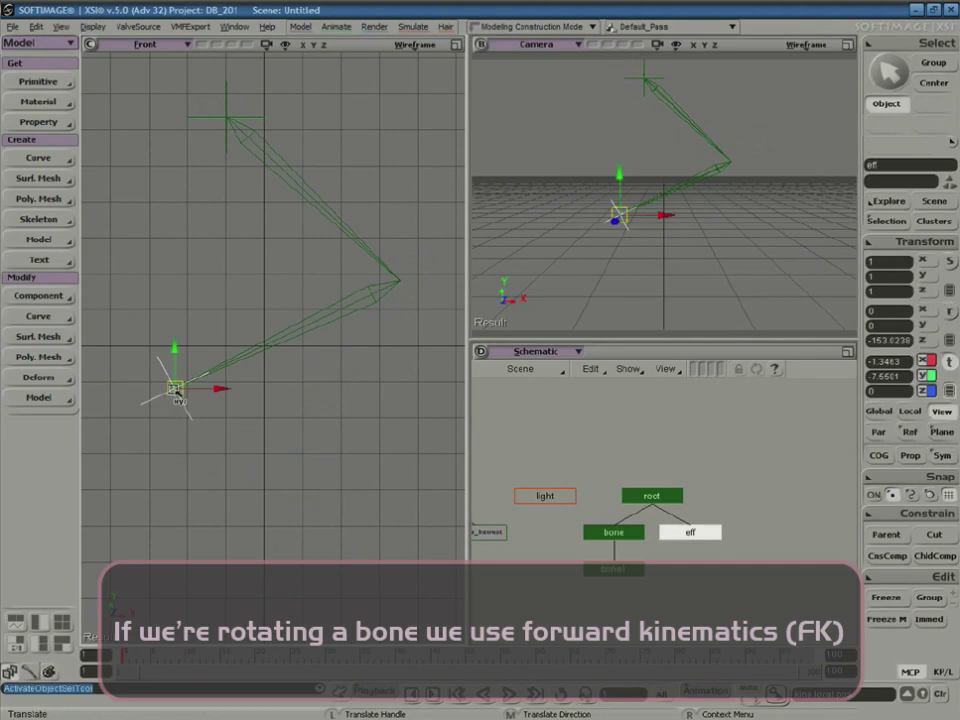
drag(176, 392, 240, 450)
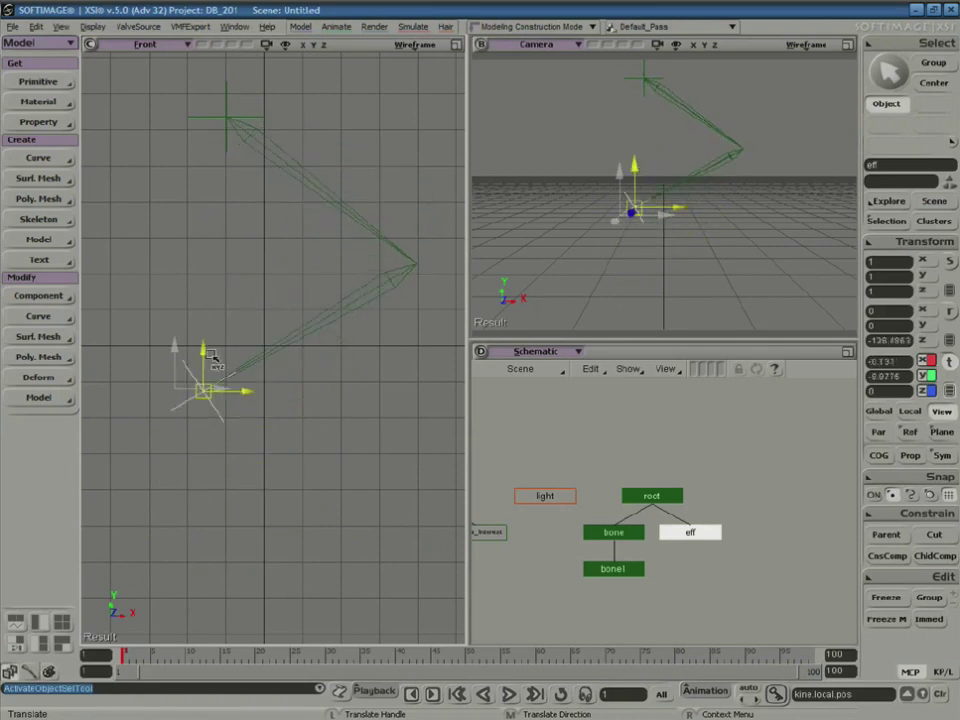
drag(213, 357, 229, 443)
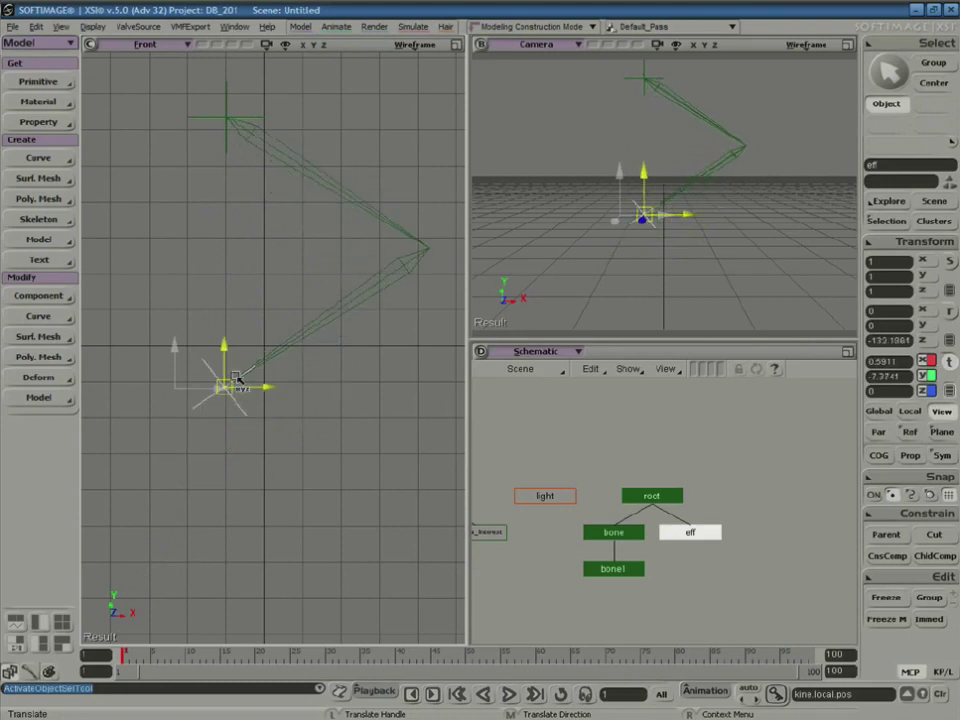
drag(257, 421, 232, 478)
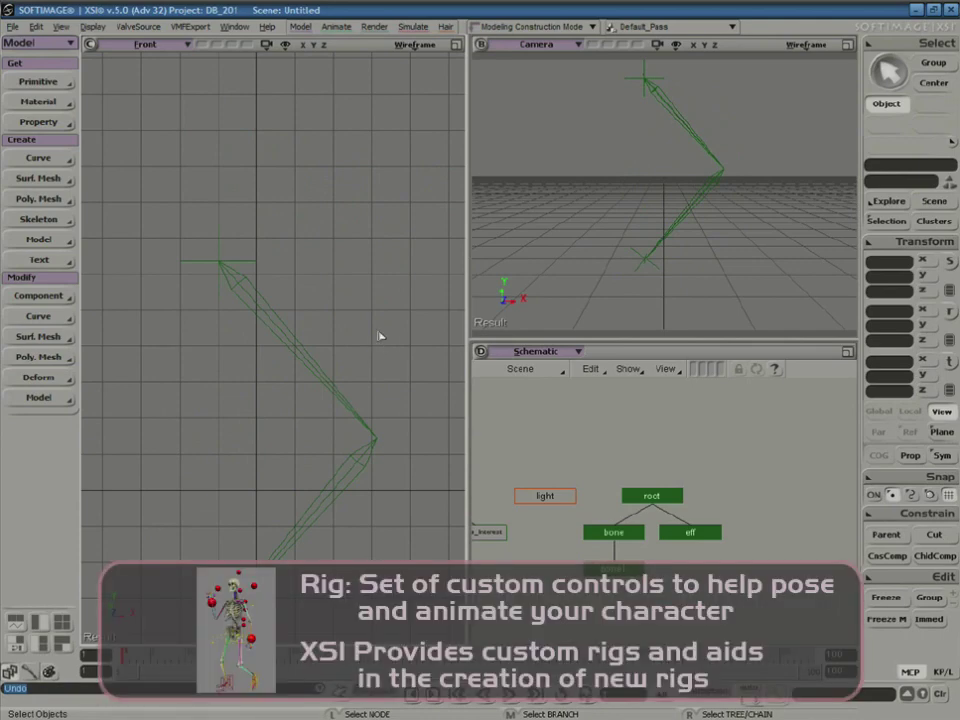
- Select the effector in the Front view and translate it to about X 2.66, Y -11.16
key(z)
drag(343, 336, 390, 260)
middle_drag(388, 261, 411, 197)
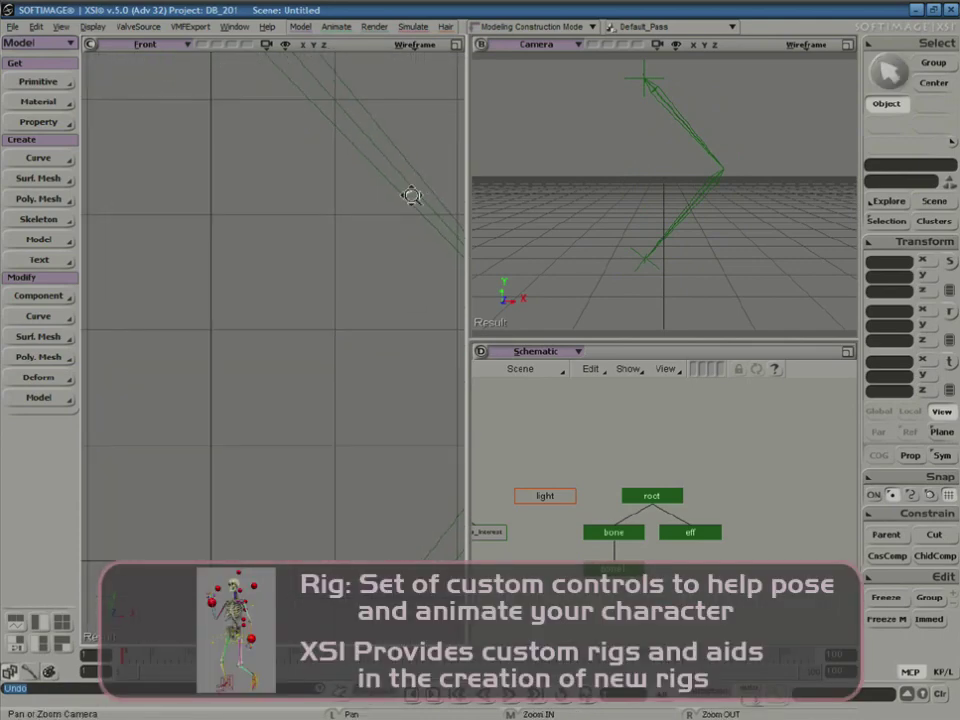
right_drag(363, 287, 355, 255)
key(Escape)
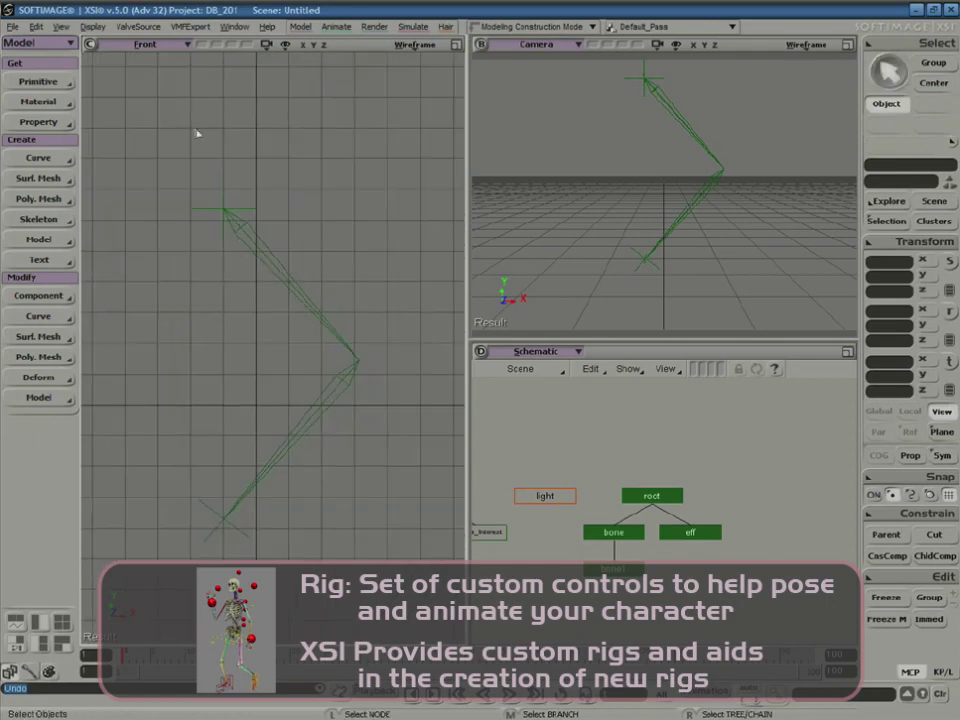
click(212, 518)
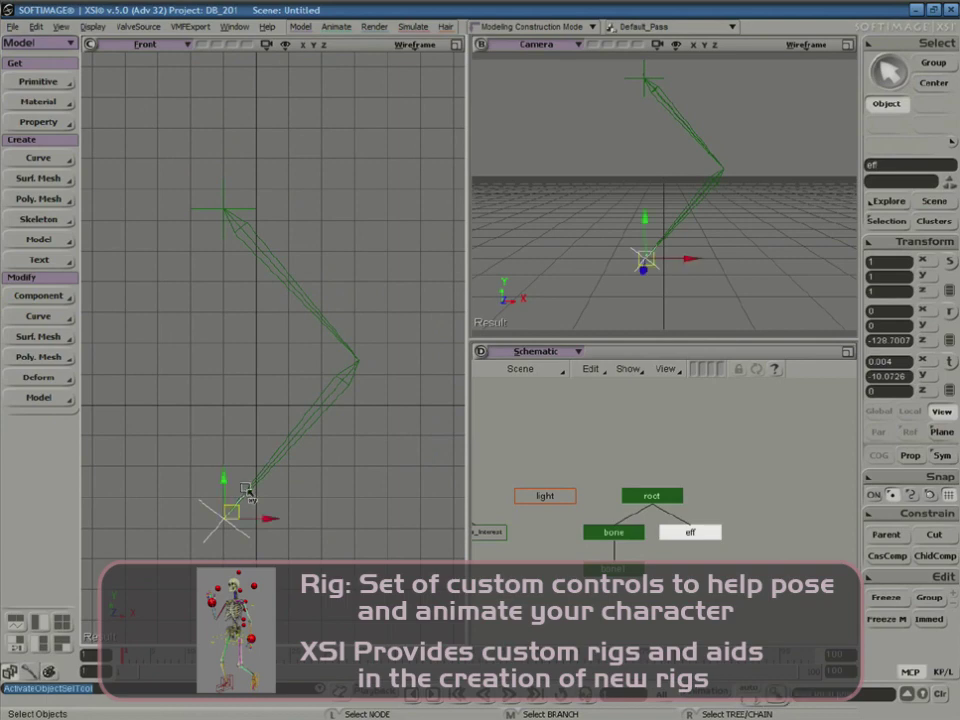
key(v)
drag(233, 516, 312, 551)
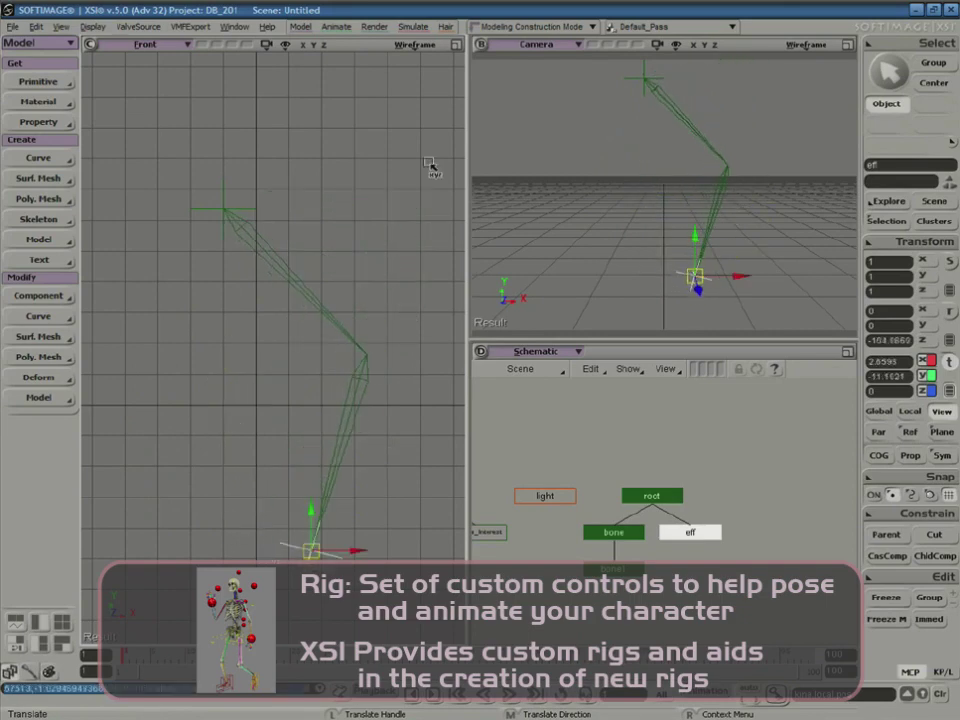
- Restore the four-viewport layout, clear the selection, and change the schematic viewport to the Right view
right_click(458, 47)
click(480, 72)
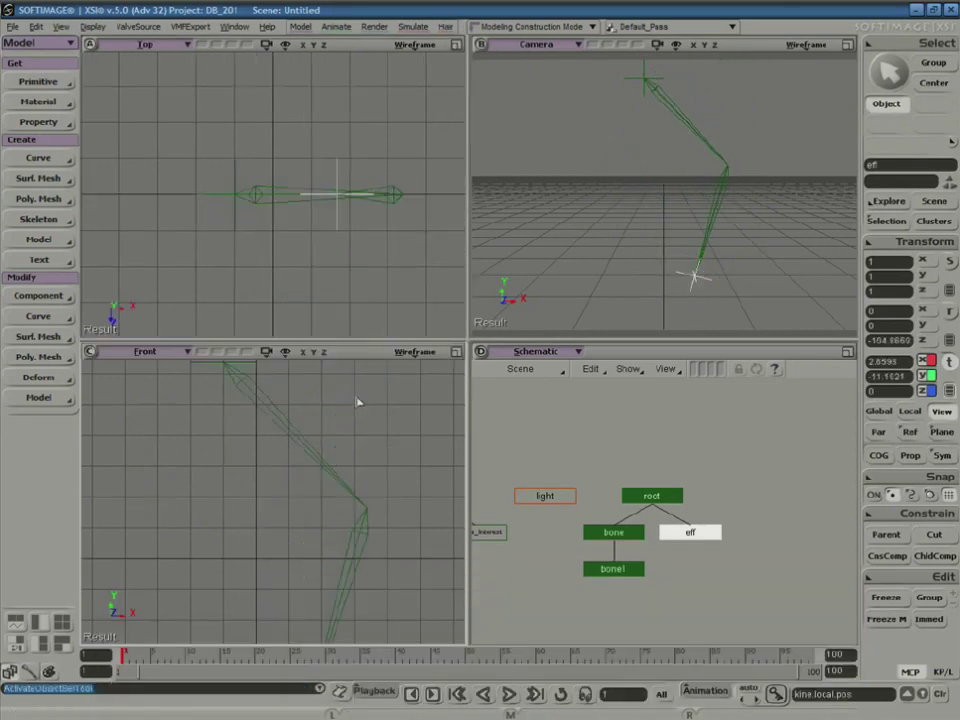
click(362, 392)
click(537, 351)
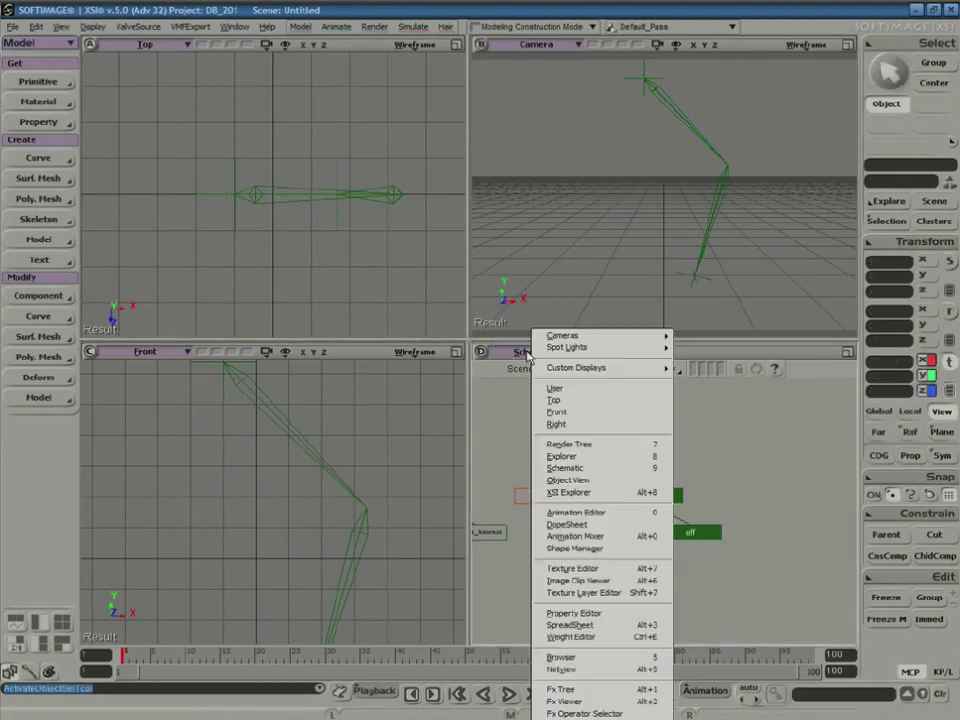
click(578, 426)
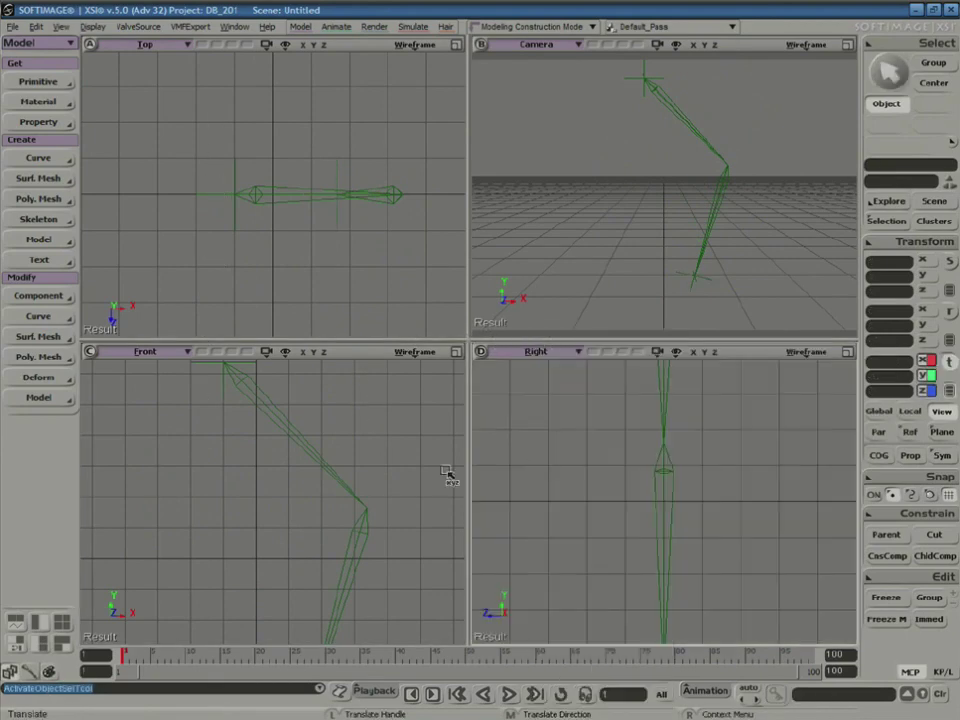
- Select the whole bone chain in the Front view and delete it
key(z)
right_click(373, 476)
right_click(370, 476)
drag(342, 474, 336, 505)
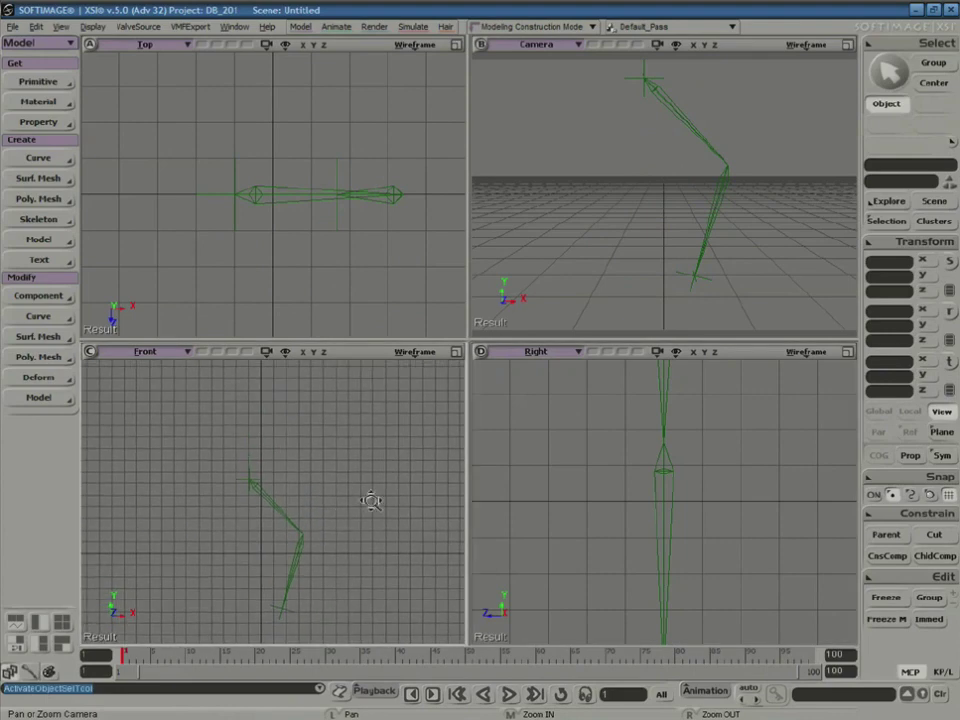
drag(613, 496, 617, 550)
middle_drag(617, 527, 621, 514)
right_drag(621, 514, 628, 519)
drag(190, 446, 268, 510)
key(v)
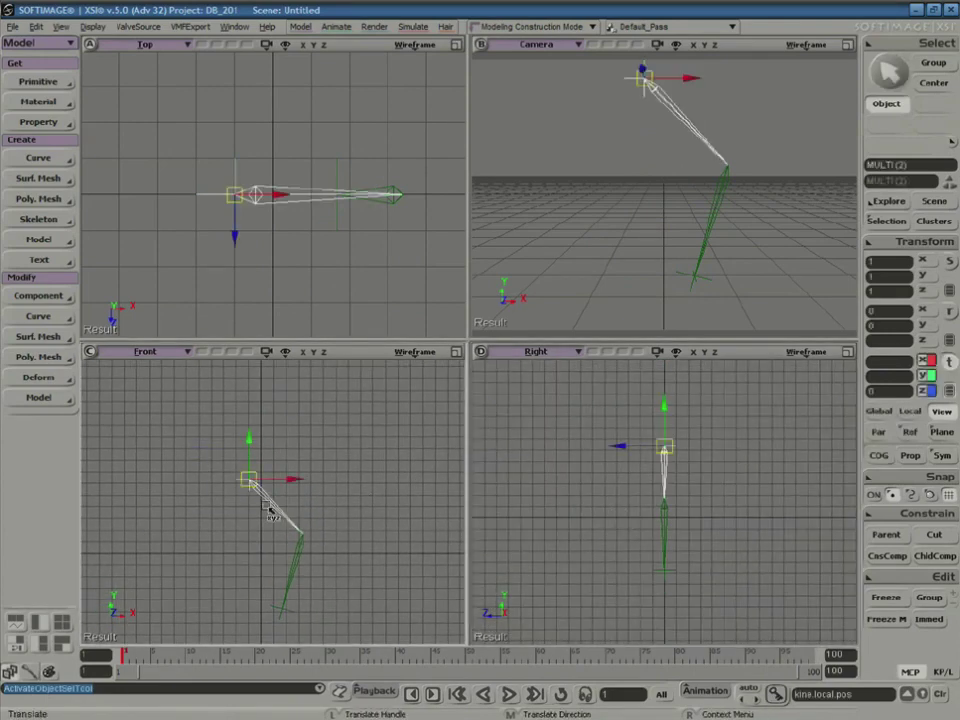
right_click(242, 456)
click(236, 458)
key(space)
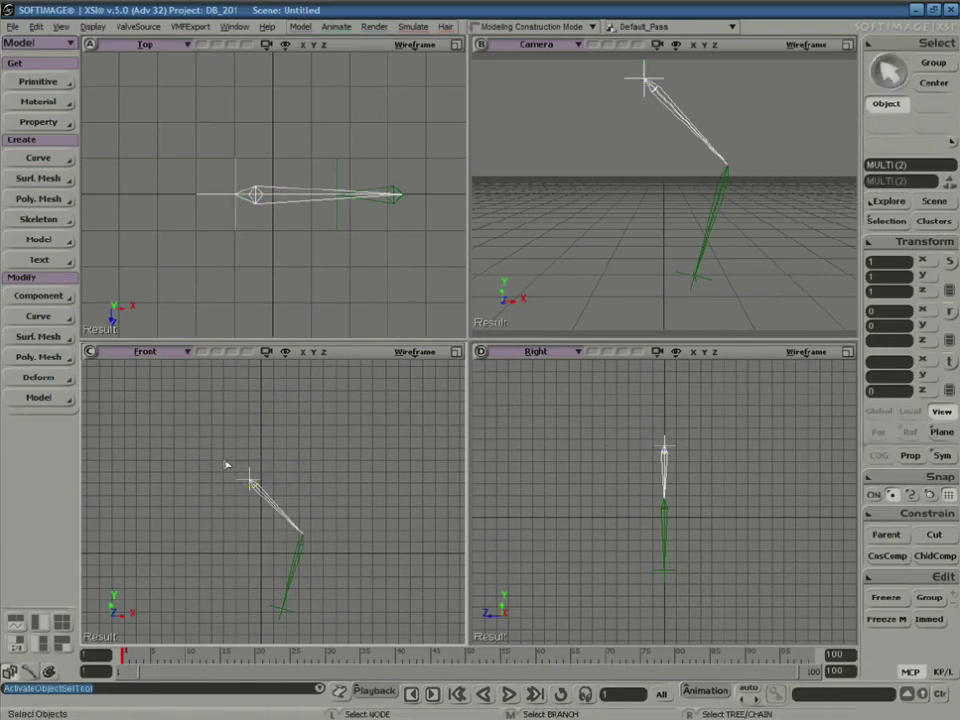
middle_drag(226, 463, 258, 496)
key(Delete)
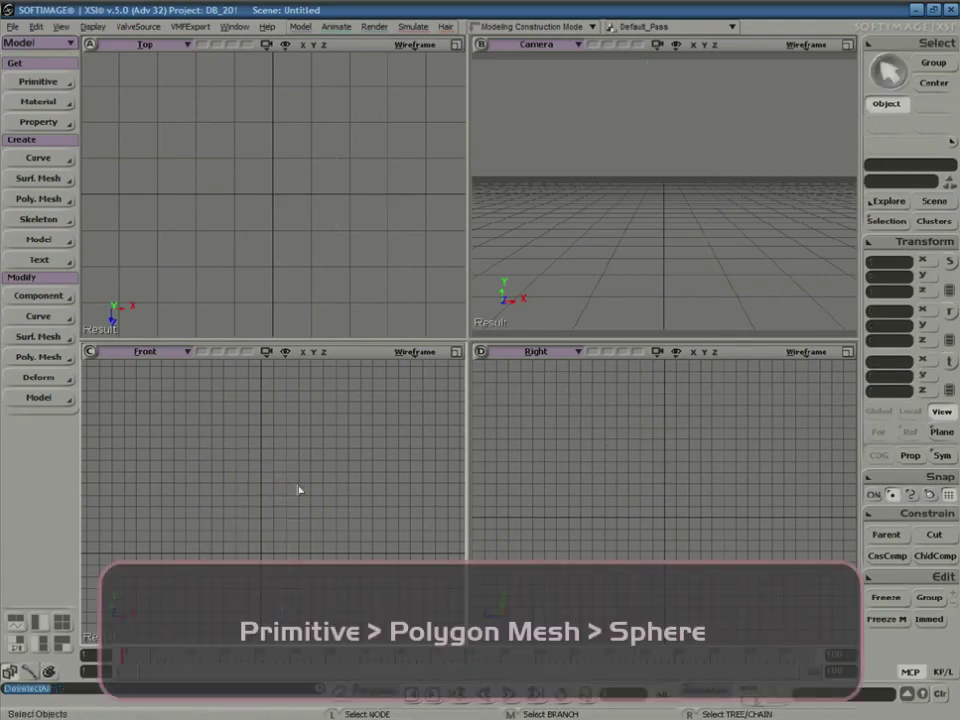
- Create a polygon mesh sphere primitive
click(40, 81)
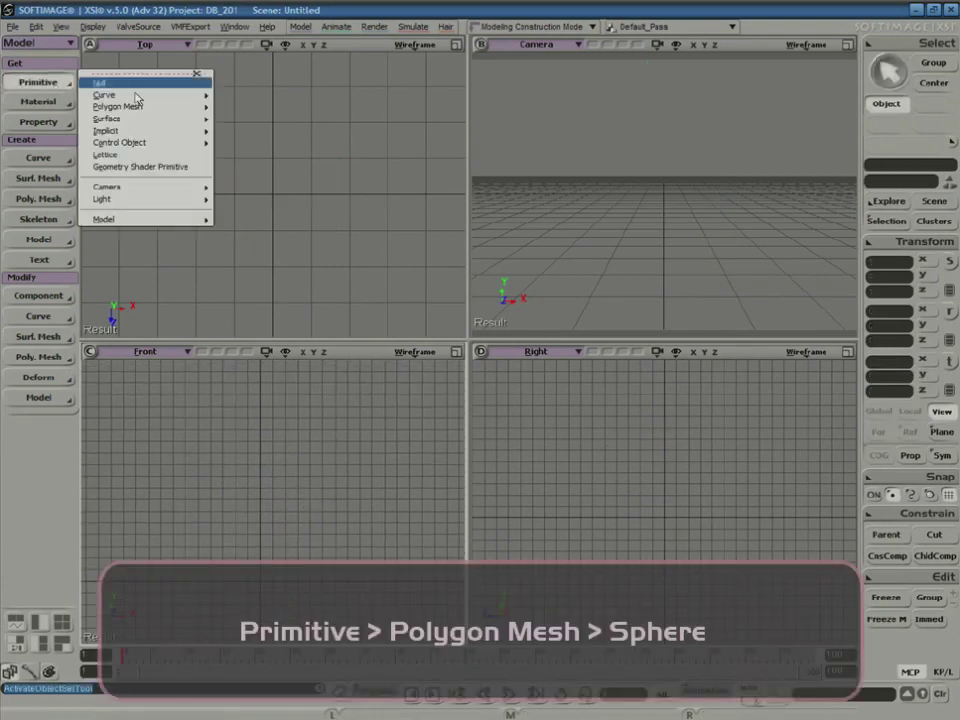
mouse_move(148, 106)
click(248, 166)
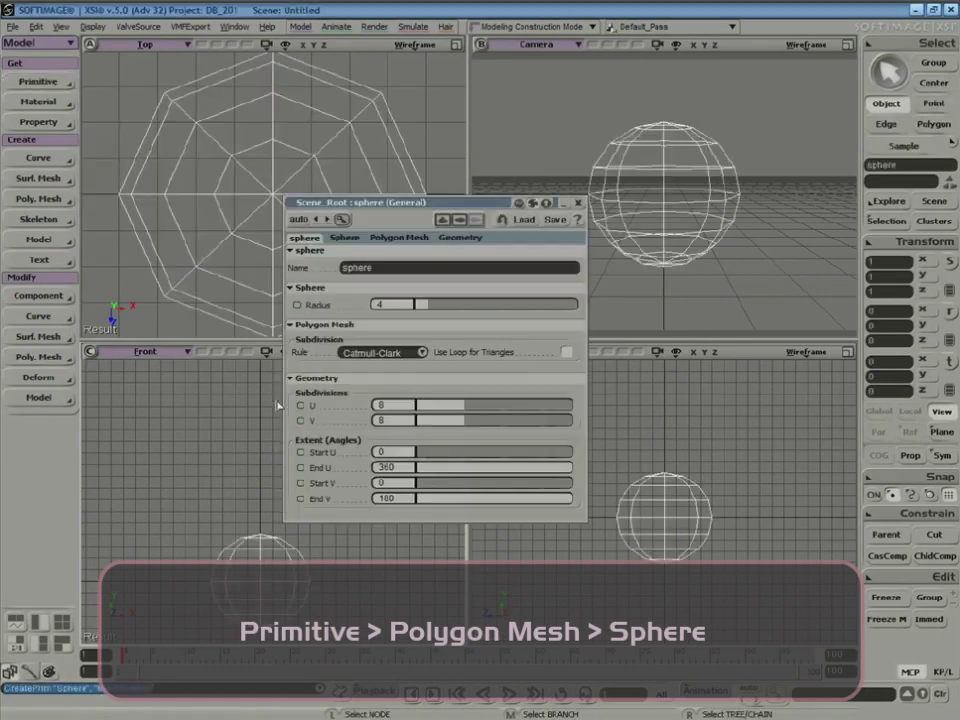
- Scale the sphere to about 0.59 in X and Z and 0.86 in Y, and raise it to about Y 9.25
key(x)
drag(286, 524, 260, 446)
key(v)
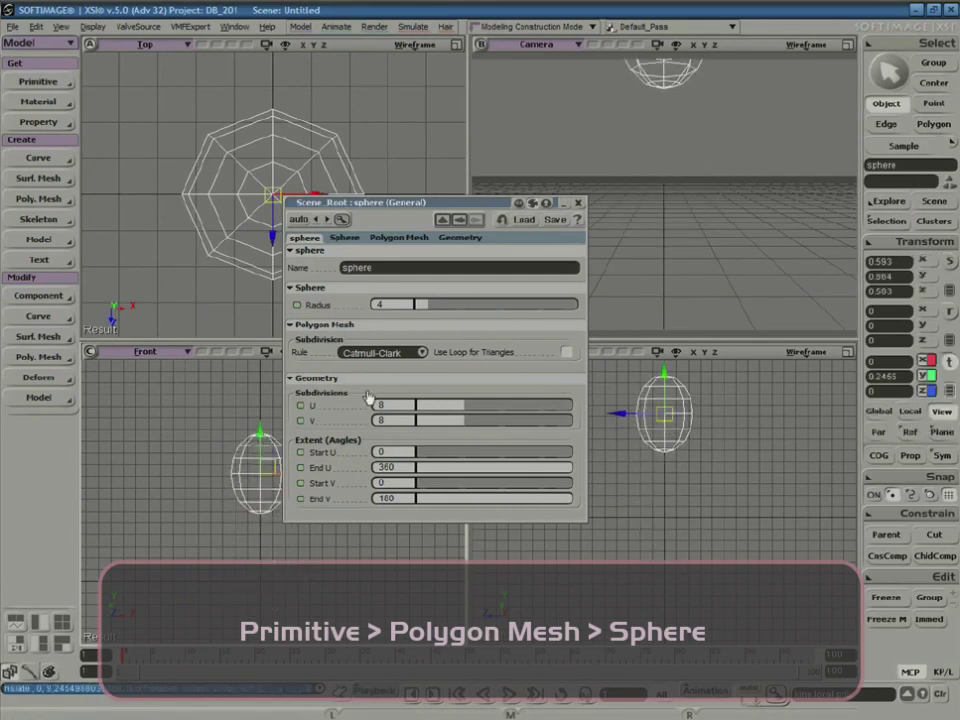
click(578, 203)
- Draw a two-bone 2D chain in the Front view, running from the lower edge of the sphere down to a foot point
key(f)
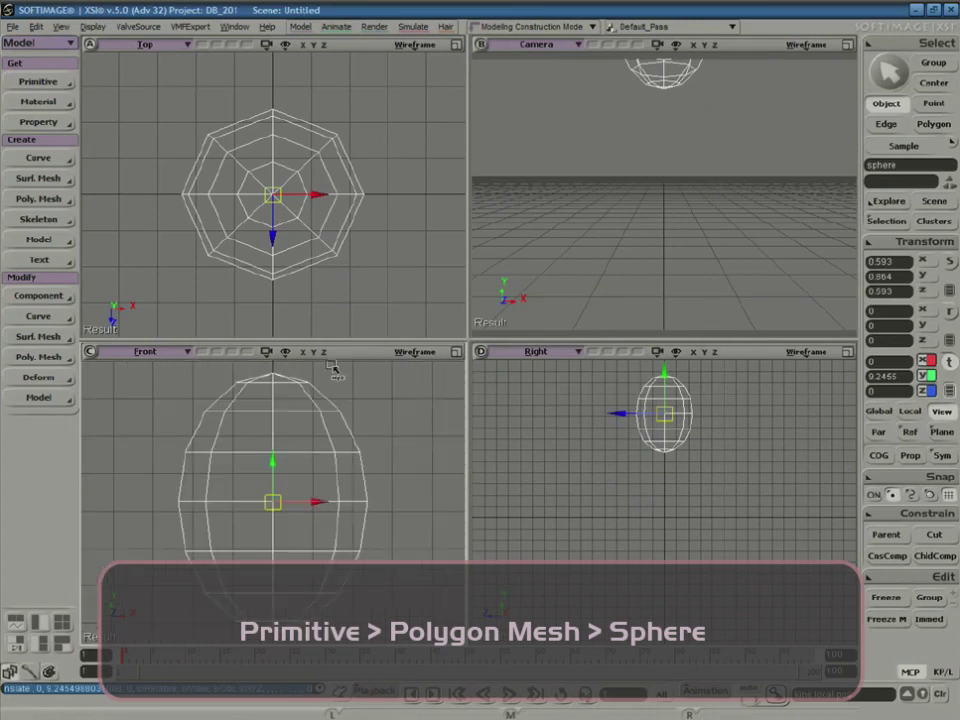
key(z)
mouse_move(326, 446)
right_down()
mouse_move(326, 467)
mouse_move(317, 465)
right_up()
drag(315, 463, 316, 452)
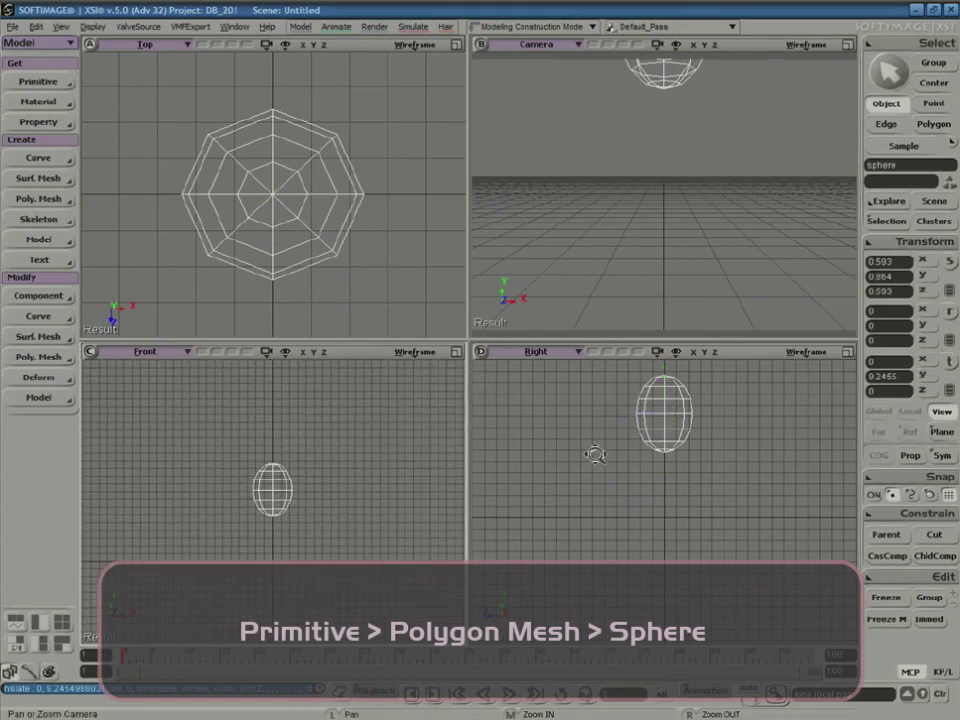
drag(595, 455, 619, 478)
key(v)
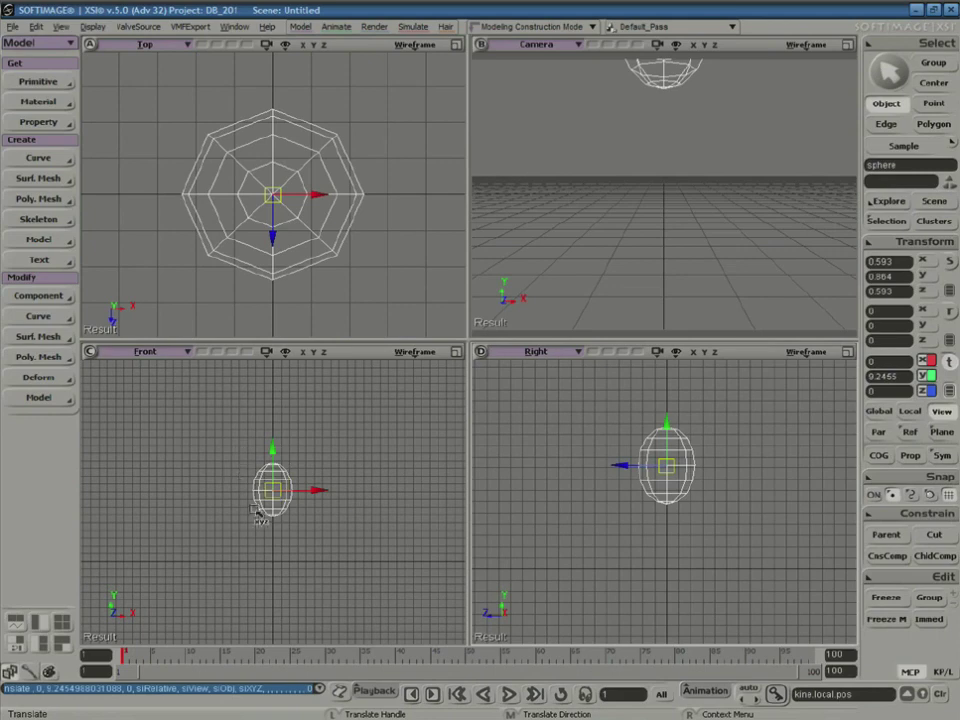
click(36, 220)
click(102, 228)
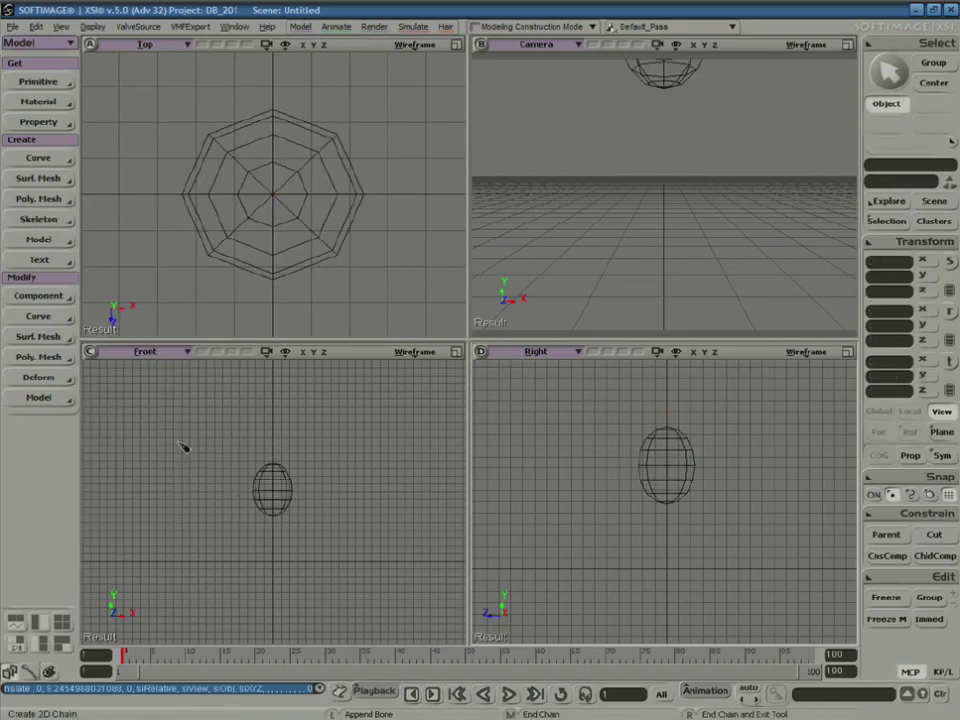
click(284, 512)
click(294, 547)
click(285, 578)
right_click(318, 600)
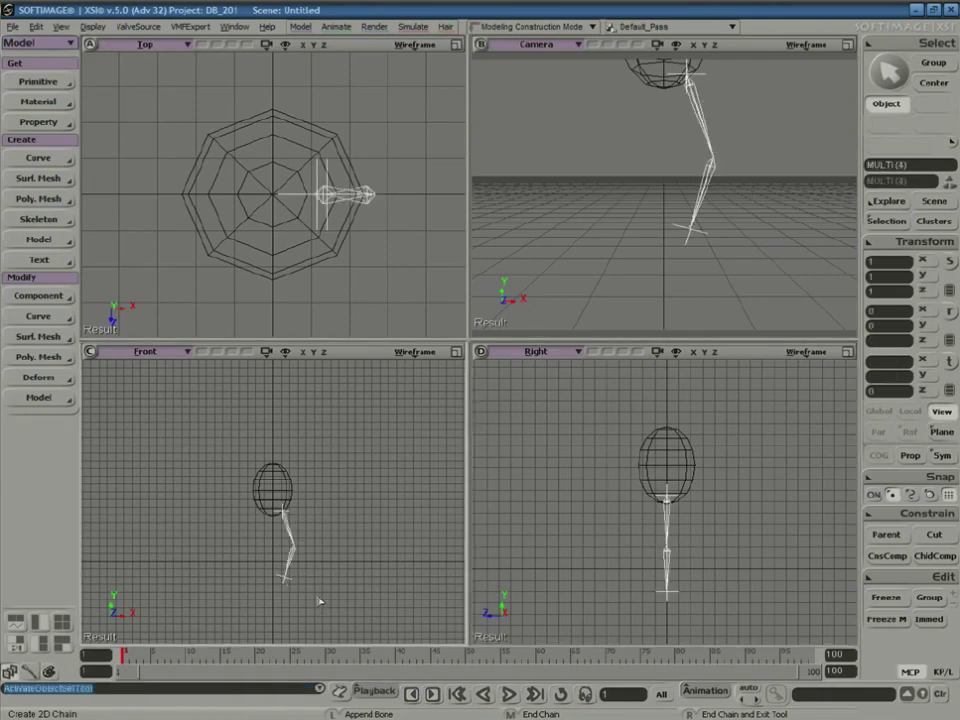
- Test the chain's bend by translating its effector in the Front view, and delete the whole chain
click(291, 582)
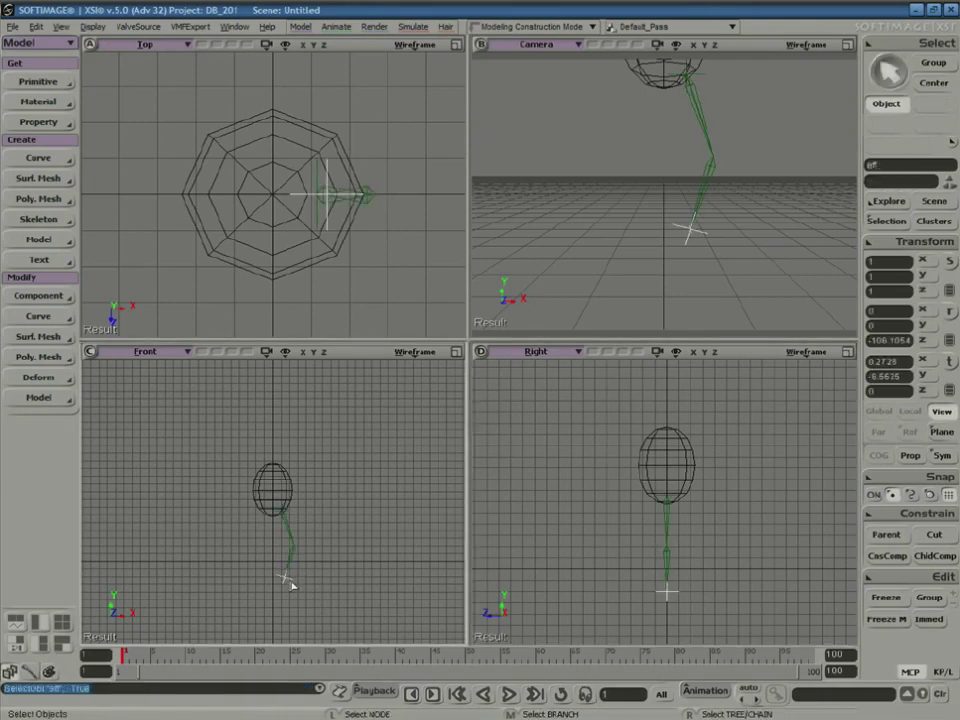
key(v)
drag(288, 572, 306, 553)
key(space)
key(v)
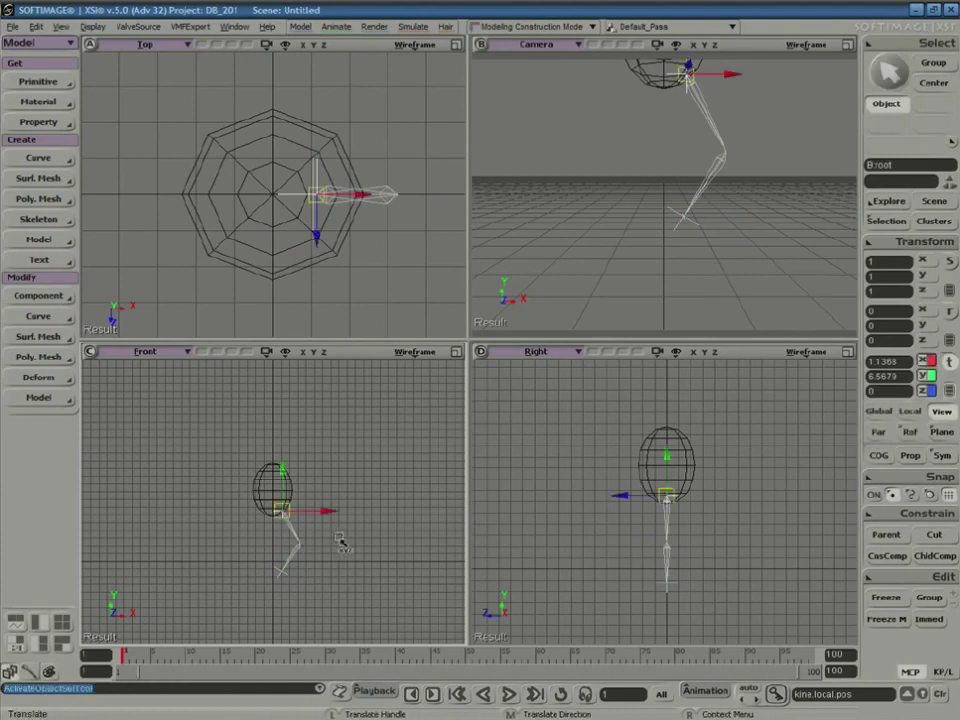
key(Delete)
- Draw a two-bone 2D leg chain in the Right view from the sphere's base with a forward knee, and adjust its joints with Move Joint/Branch
click(77, 224)
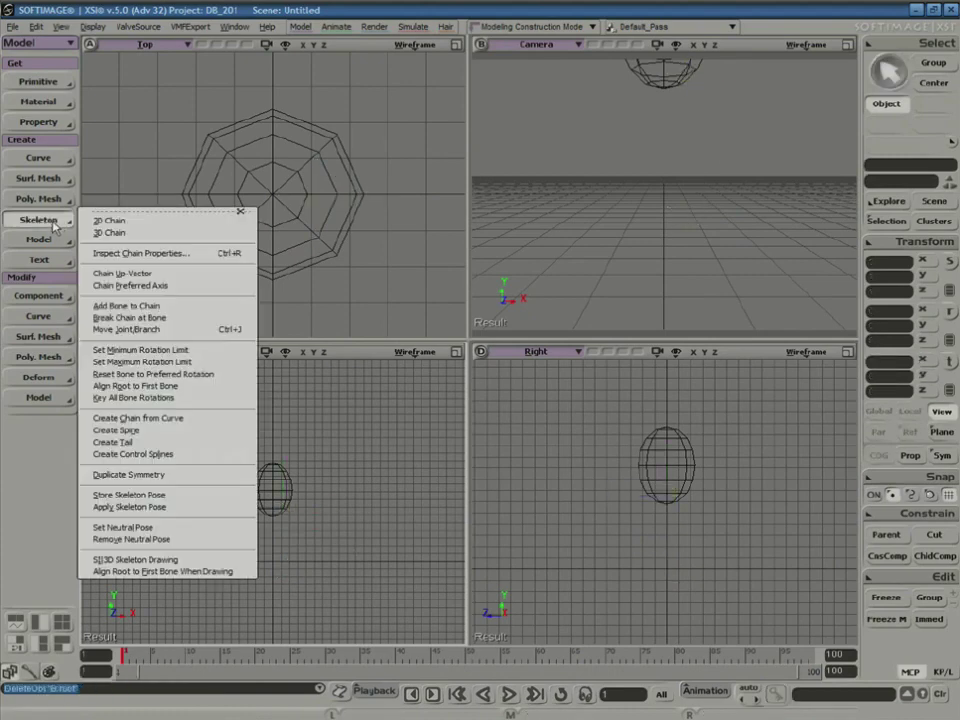
click(105, 217)
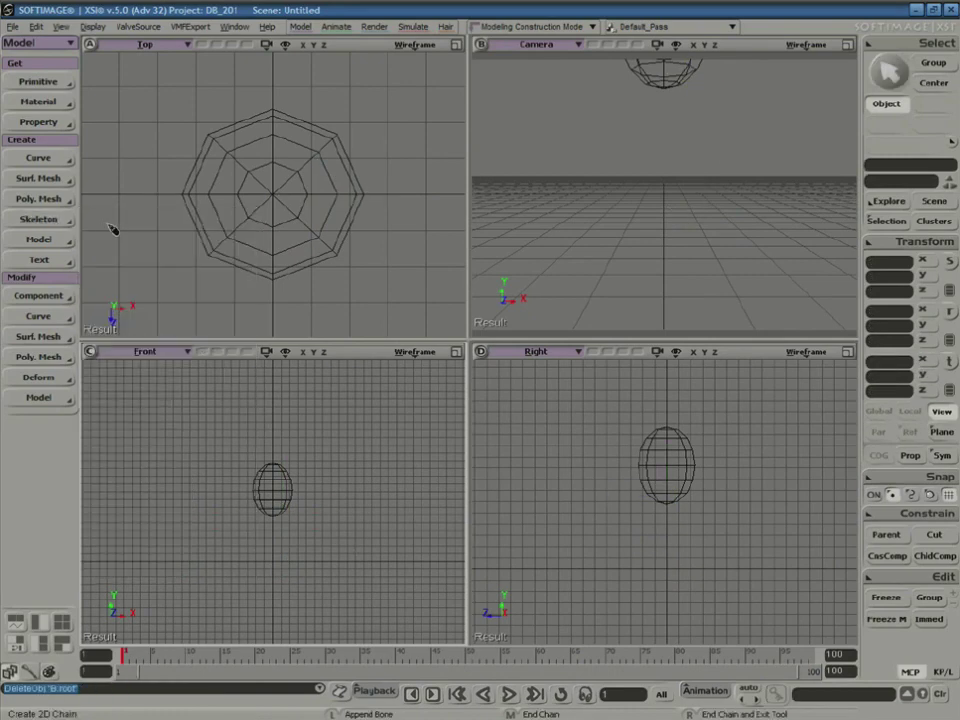
click(665, 490)
click(651, 547)
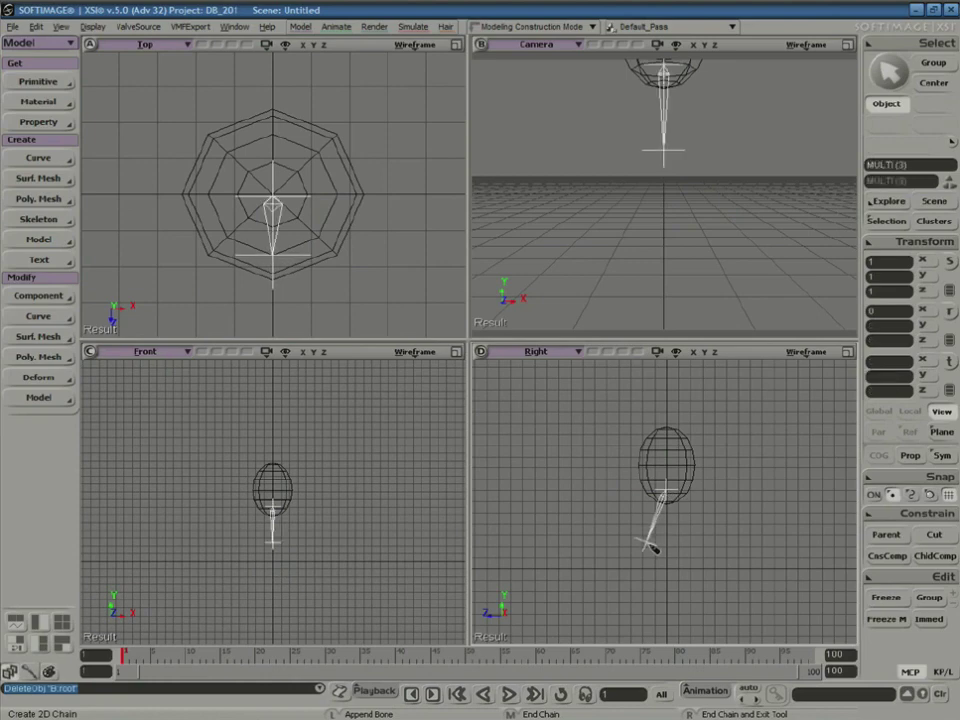
click(674, 578)
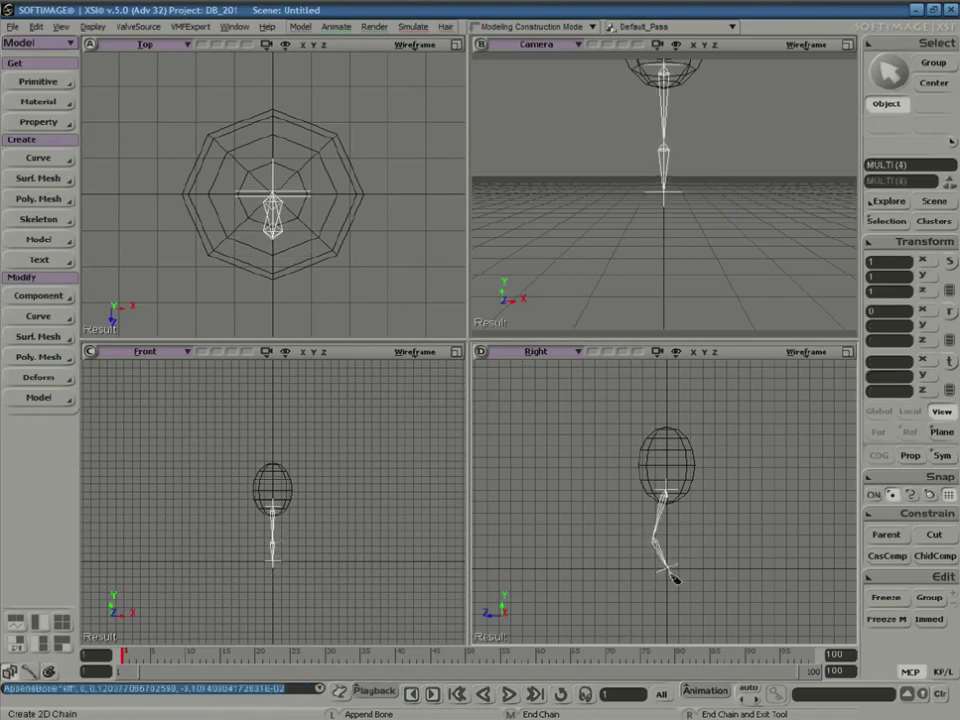
right_click(674, 580)
key(ctrl+j)
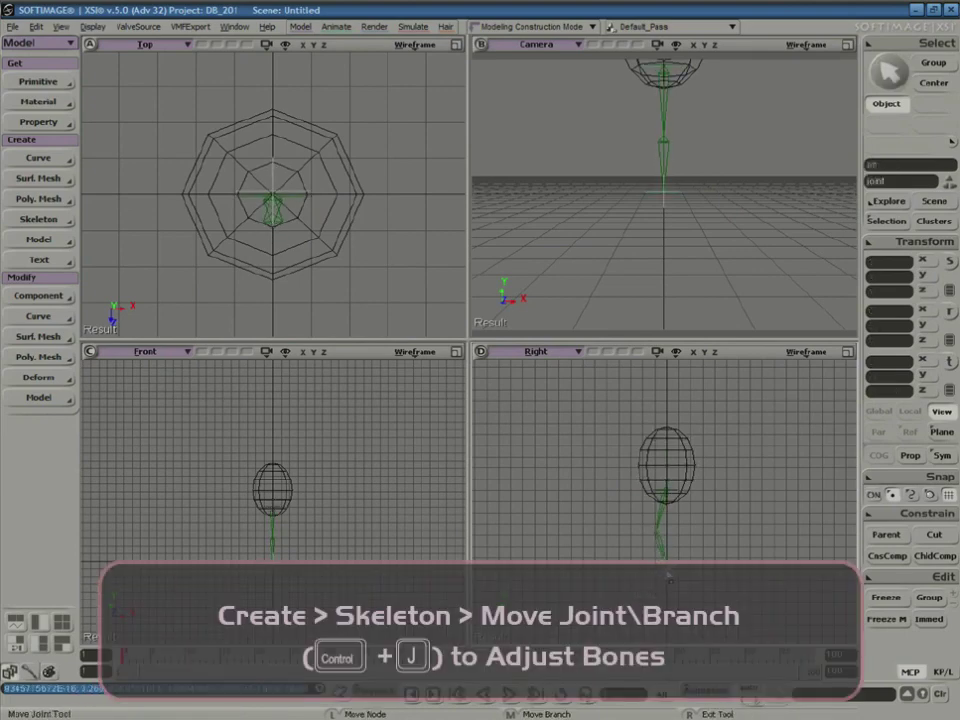
- Select the whole leg chain and translate it along X to about 1.64 in the Front view
key(space)
right_click(268, 521)
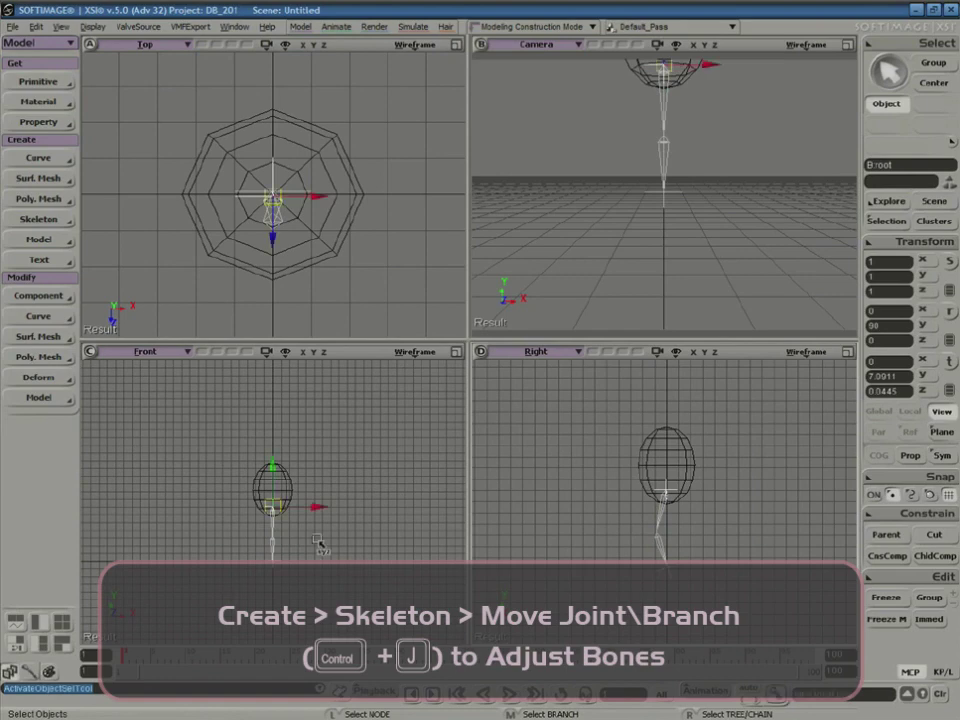
key(v)
drag(320, 512, 334, 510)
- Duplicate the leg chain with Duplicate Symmetry across the YZ plane (x=0), and clear the selection
key(s)
right_drag(680, 250, 709, 249)
key(v)
click(40, 219)
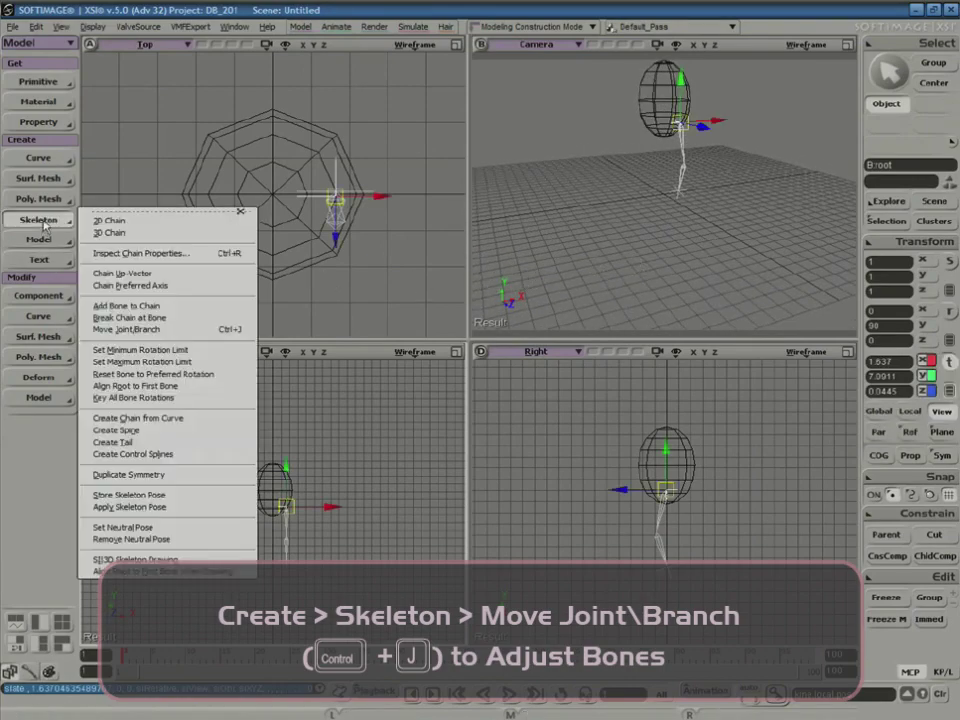
click(160, 475)
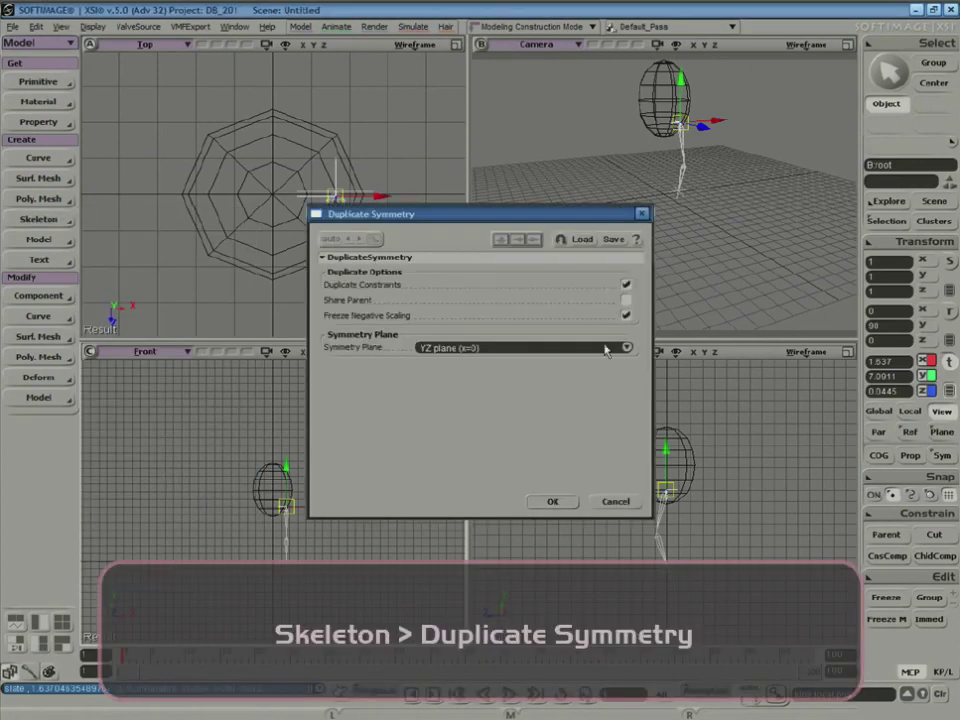
click(553, 502)
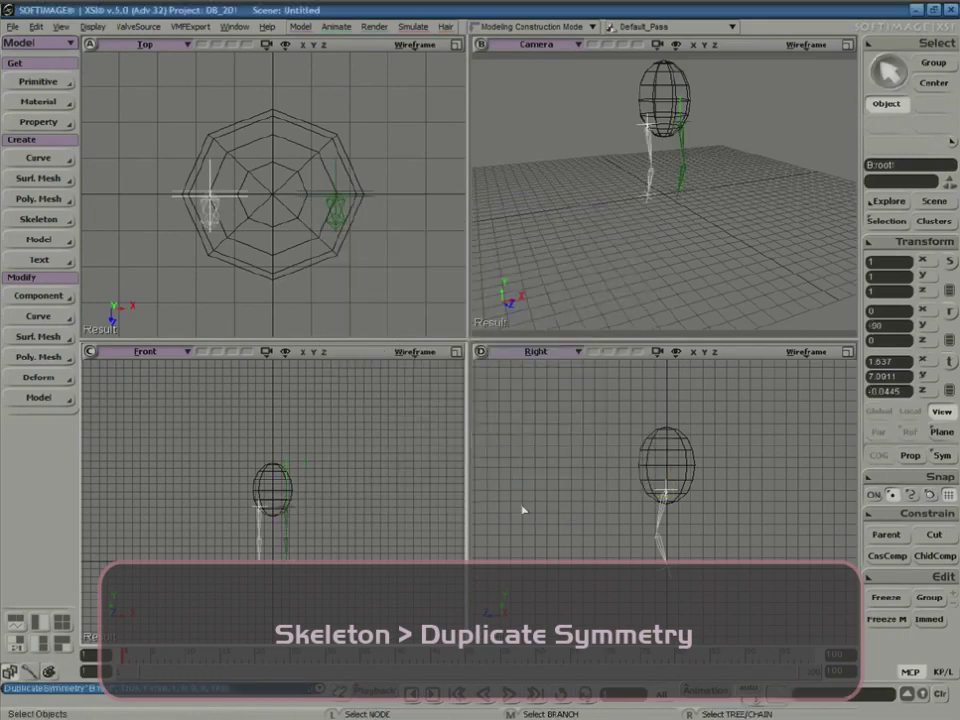
click(446, 504)
- Select the root nulls of both legs and parent them to the sphere
key(s)
right_drag(686, 197, 679, 236)
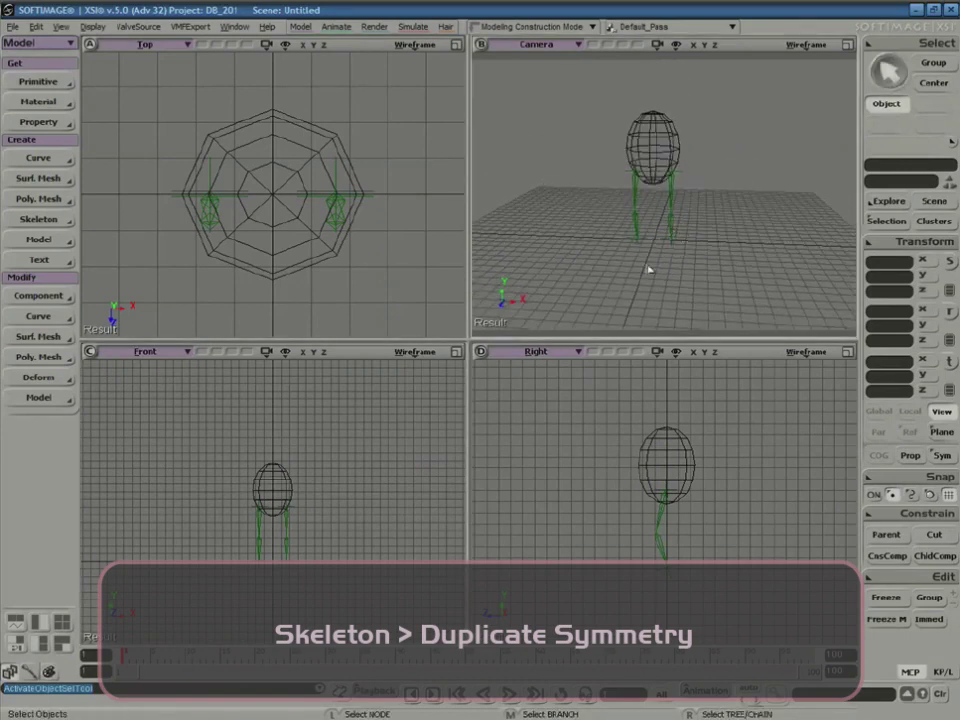
key(shift)
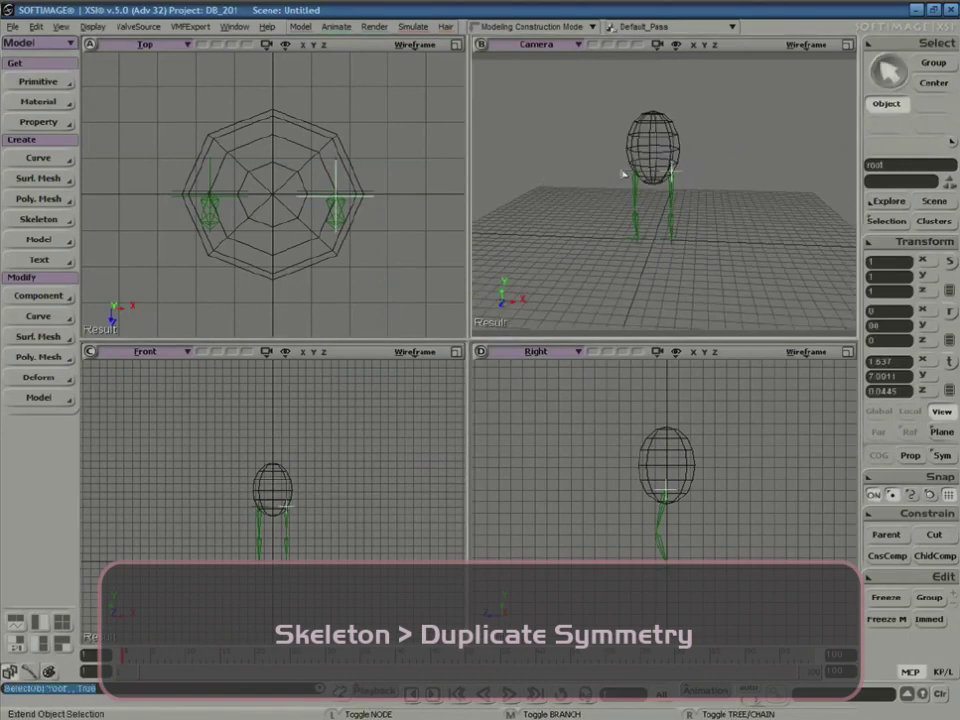
shift+click(656, 184)
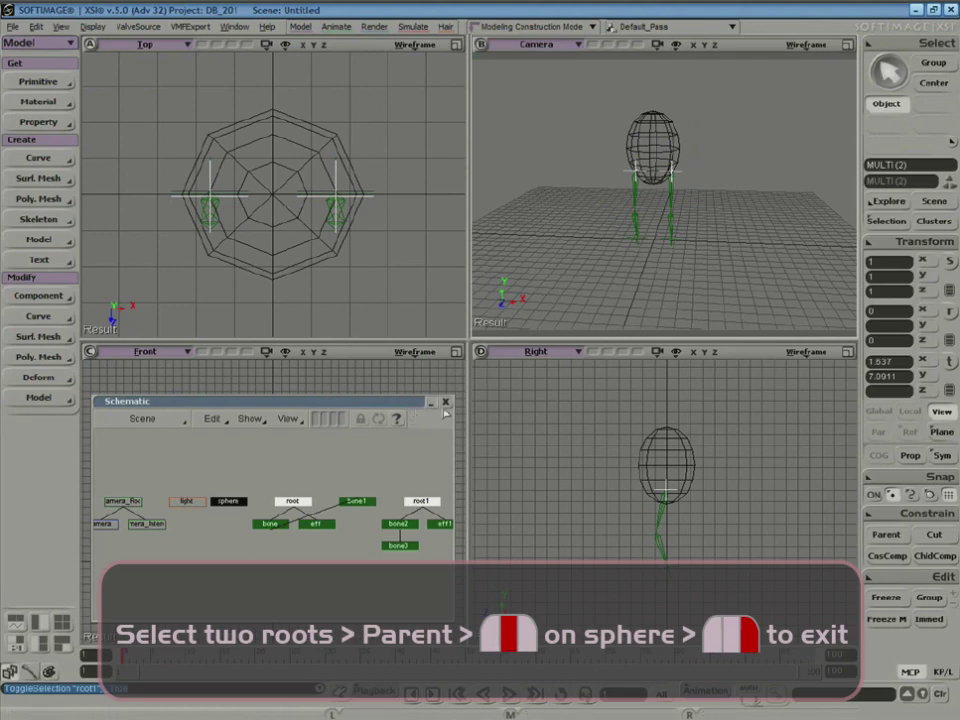
click(887, 538)
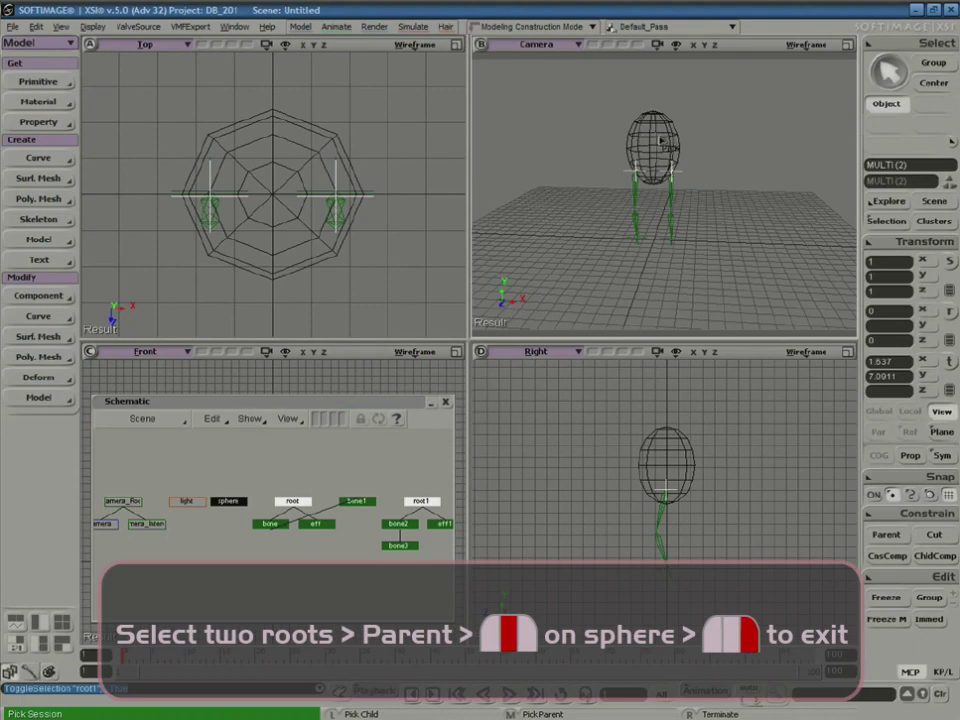
click(684, 144)
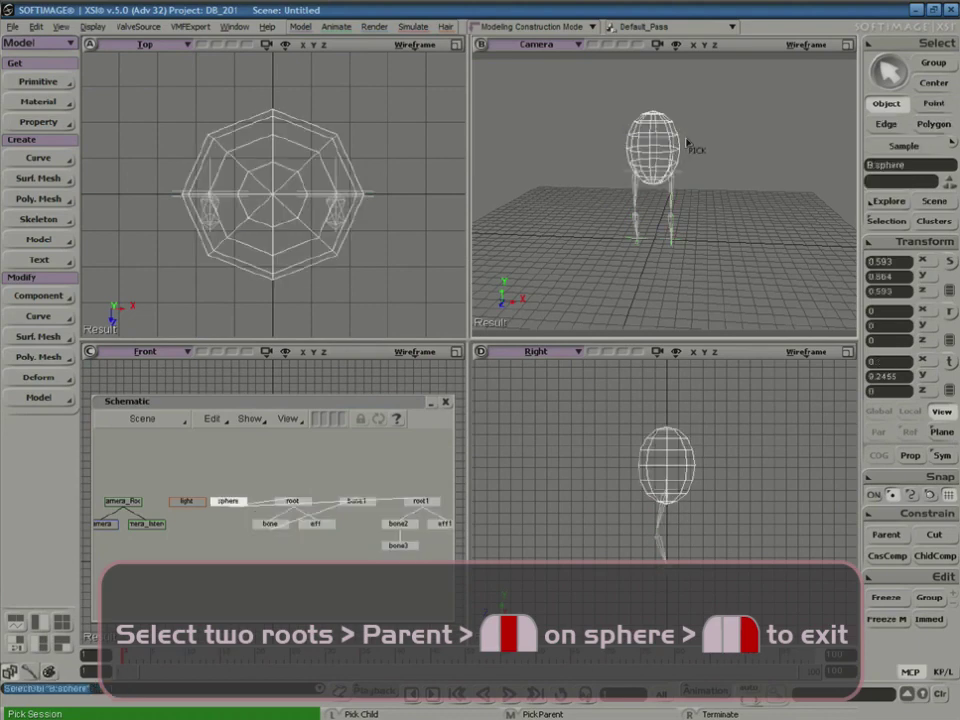
right_click(383, 478)
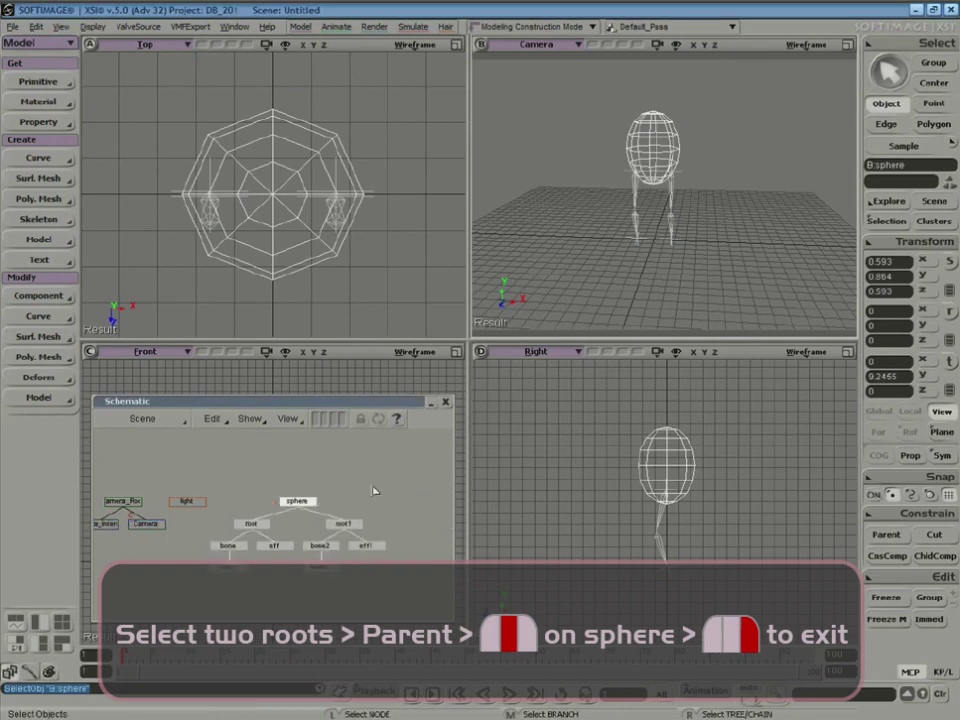
- Test the parenting by translating the sphere in the Camera view, and undo the move
click(306, 503)
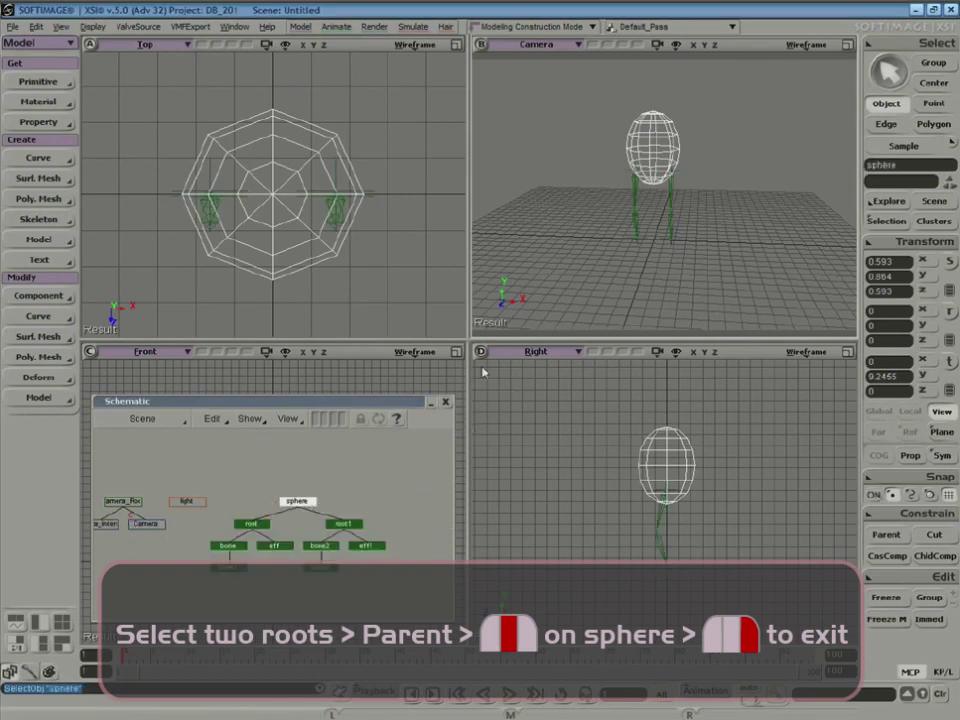
key(s)
right_drag(634, 238, 674, 245)
key(v)
drag(679, 137, 641, 122)
key(ctrl+z)
key(ctrl+z)
key(ctrl+z)
key(ctrl+z)
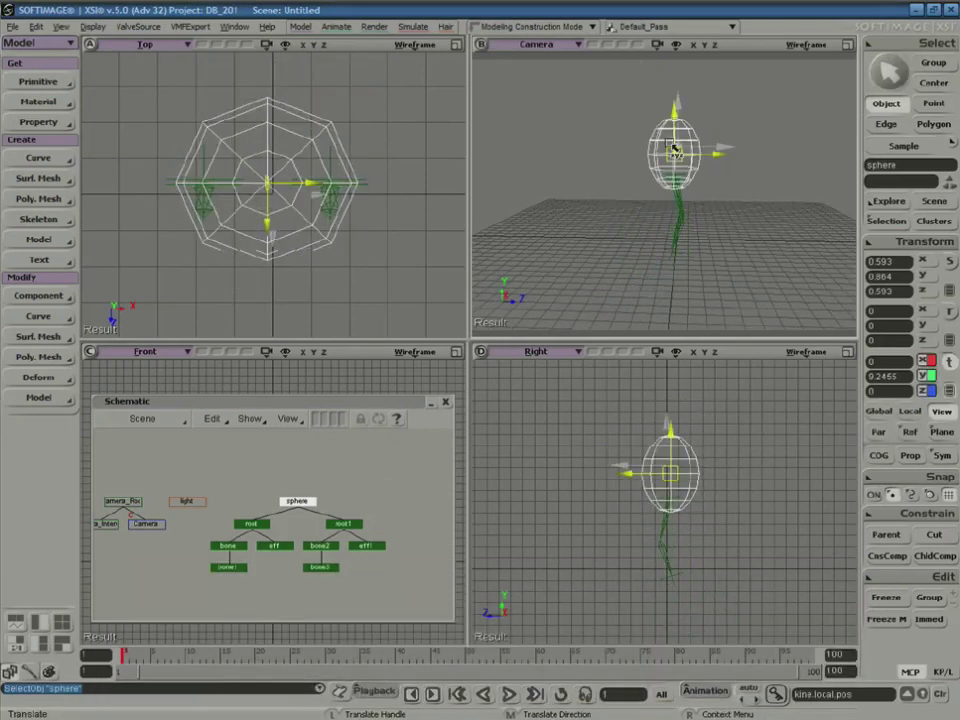
- Test the duplicated leg by translating its effector eff1 in the Camera view, and undo the move
click(676, 249)
key(v)
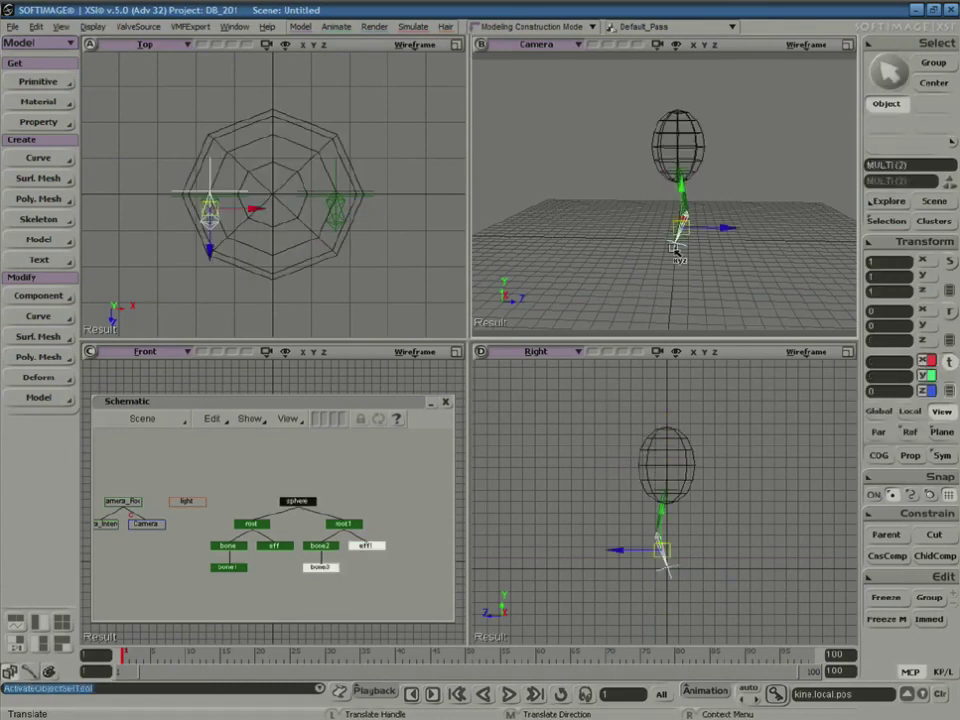
key(space)
click(676, 245)
key(v)
mouse_move(676, 236)
mouse_down()
mouse_move(703, 236)
mouse_move(690, 212)
mouse_move(622, 243)
mouse_move(669, 214)
mouse_move(714, 242)
mouse_move(697, 218)
mouse_move(641, 220)
mouse_move(680, 230)
mouse_up()
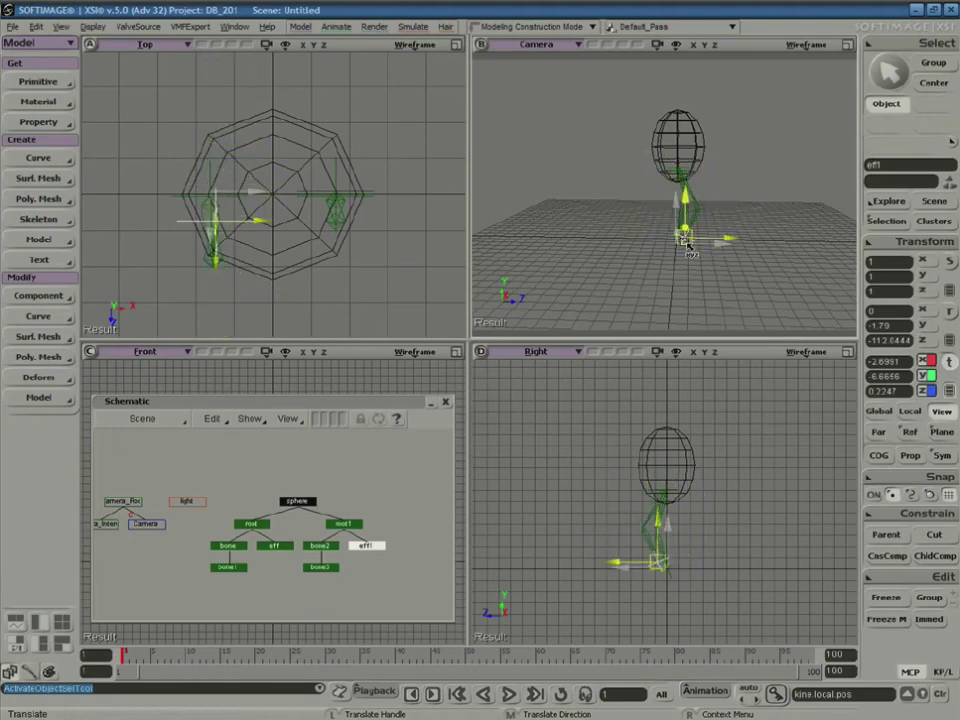
key(ctrl+z)
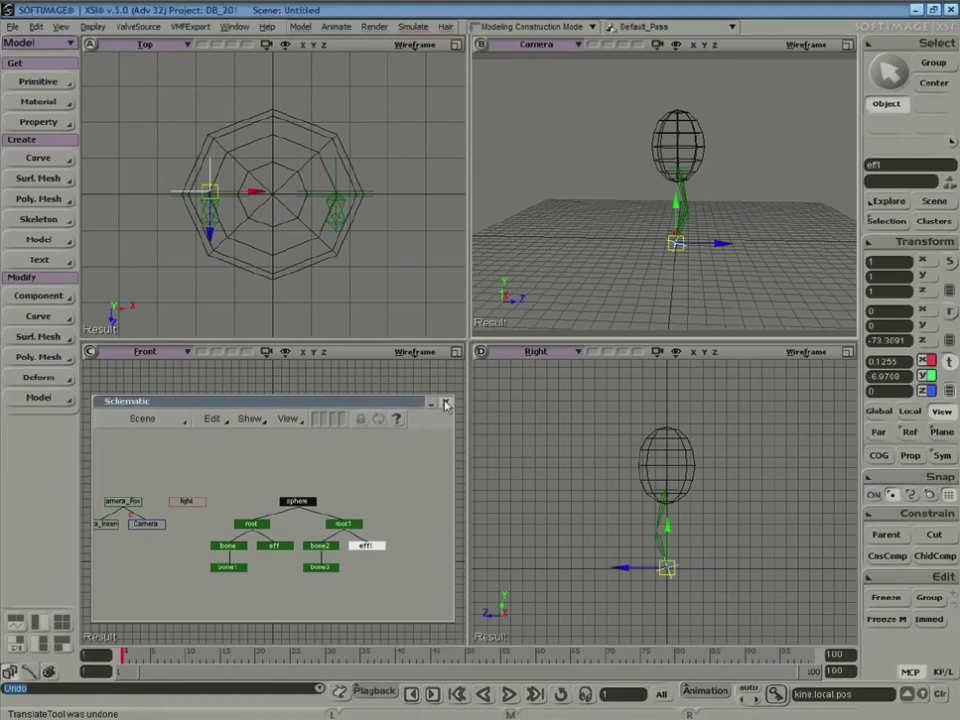
- Close the Schematic window and deselect everything
click(445, 402)
key(space)
click(572, 248)
key(s)
right_drag(778, 178, 739, 194)
middle_drag(739, 194, 648, 242)
right_drag(648, 242, 611, 251)
key(s)
drag(609, 236, 604, 253)
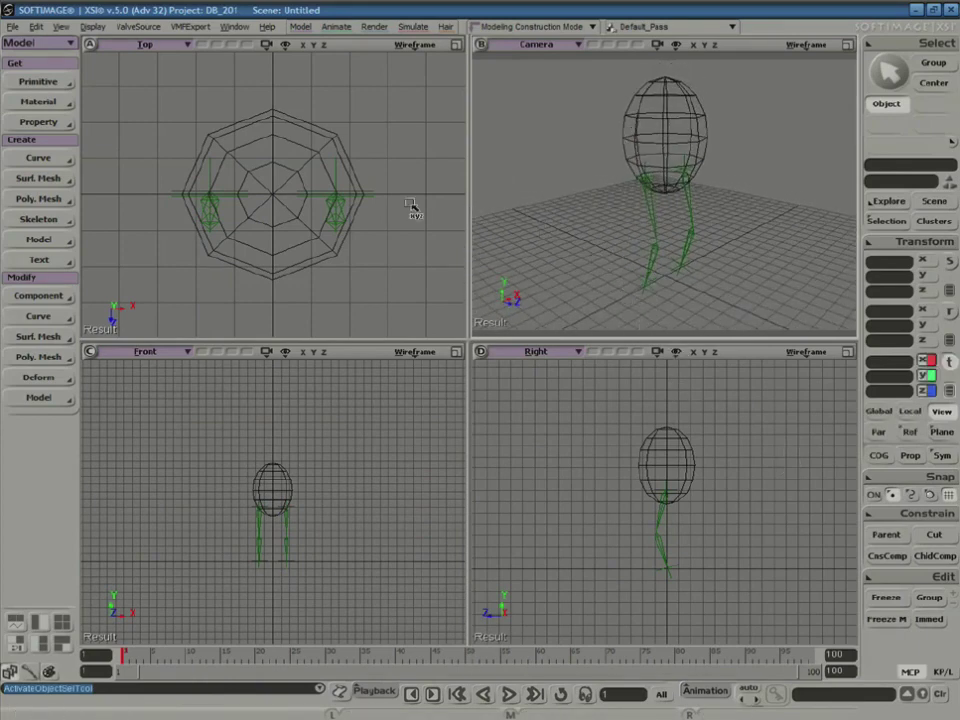
- Create an implicit cube primitive at the origin and set its length to 1.623
click(68, 83)
mouse_move(141, 107)
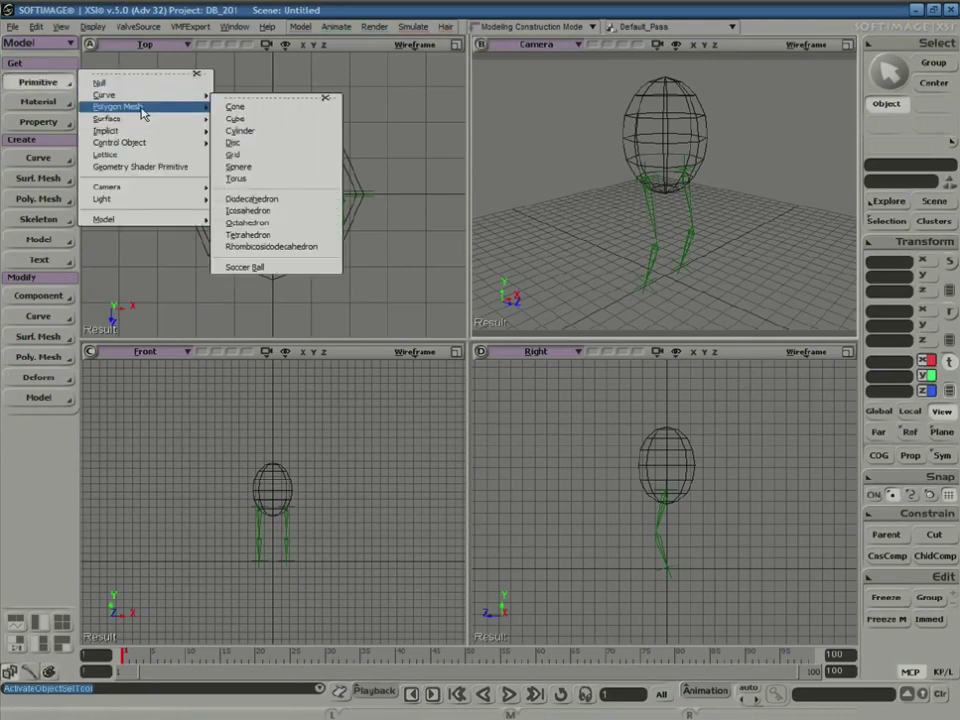
mouse_move(136, 134)
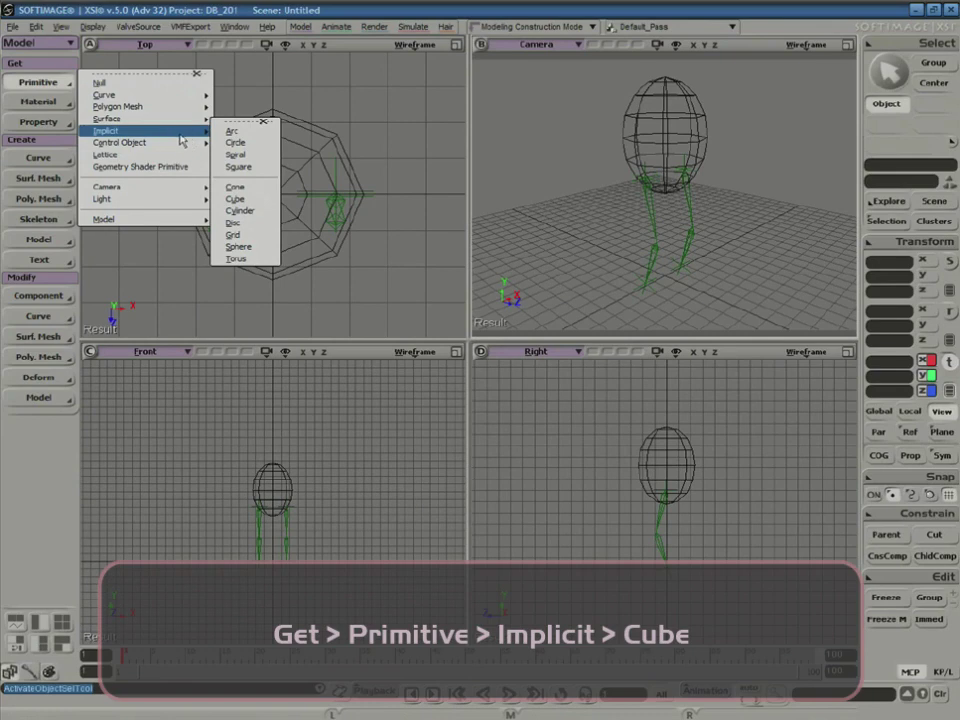
click(240, 199)
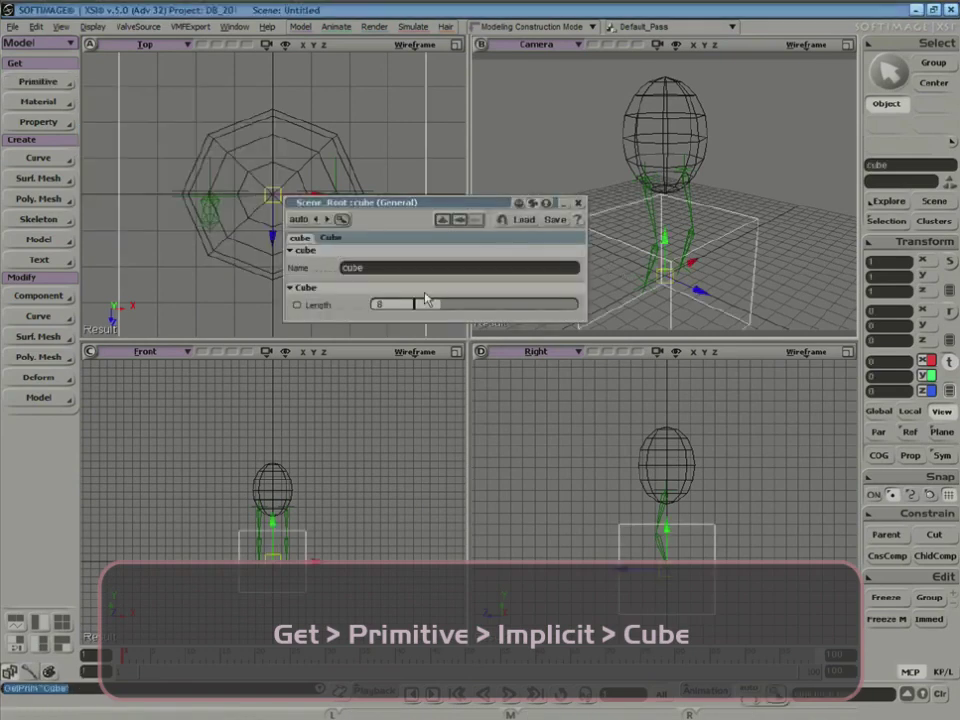
drag(436, 313, 420, 314)
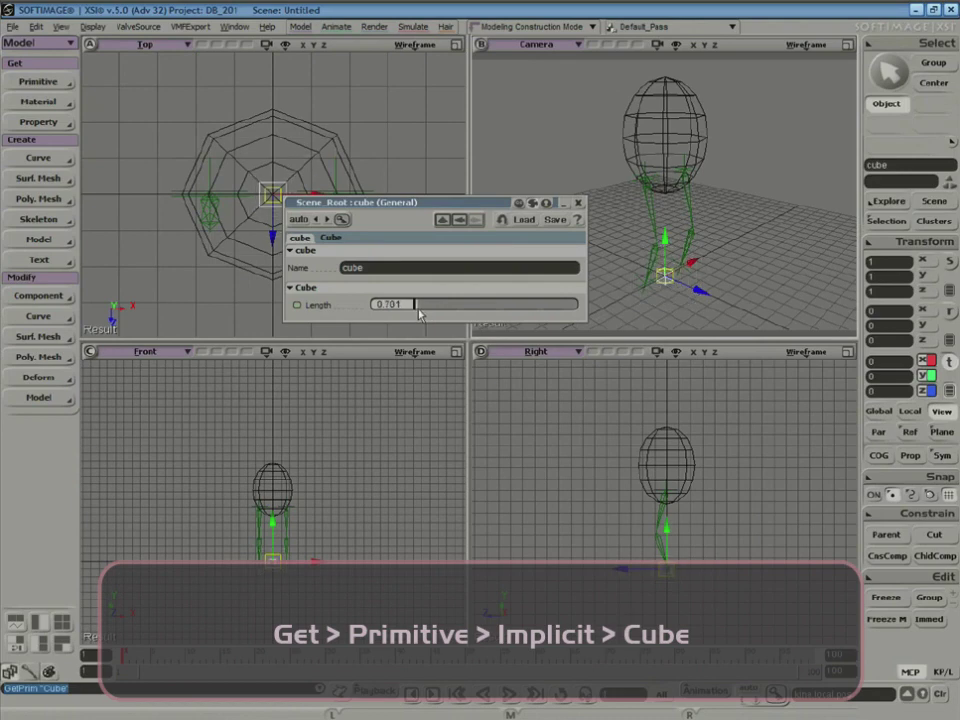
key(shift+z)
drag(228, 525, 331, 566)
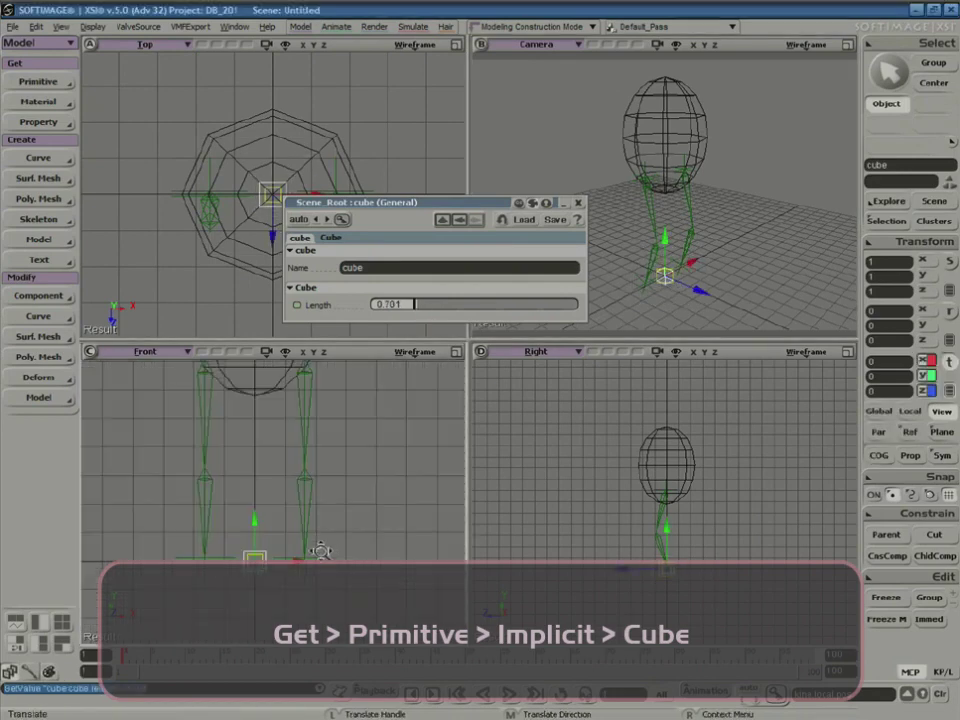
key(z)
drag(323, 513, 349, 514)
drag(419, 306, 421, 309)
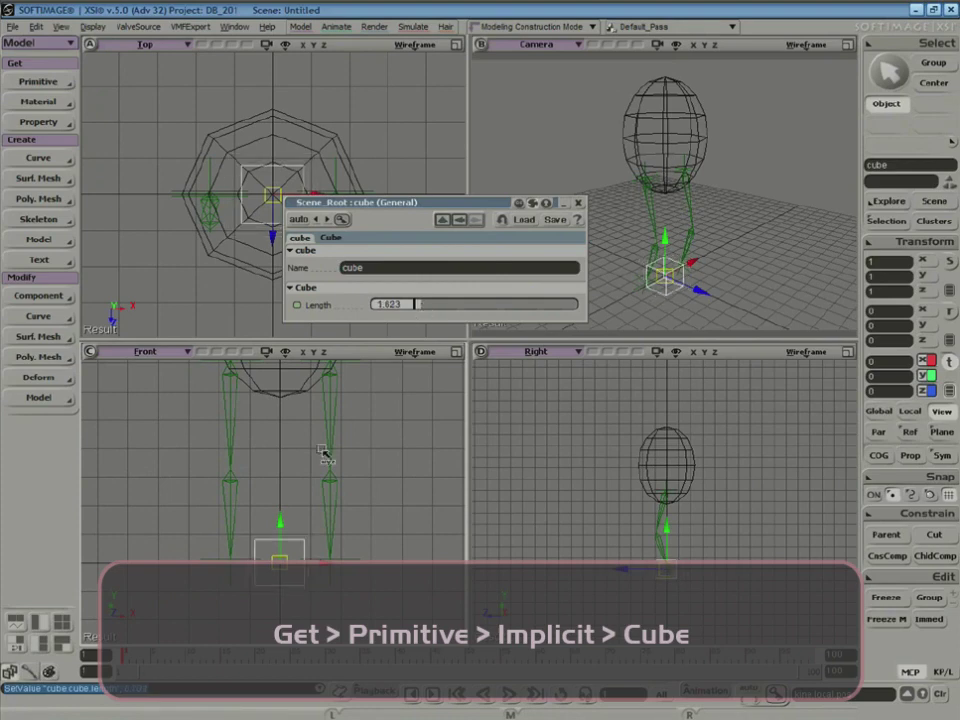
- Duplicate the cube and translate the two cubes along X in the Front view so one surrounds each leg's effector
drag(322, 558, 371, 553)
key(ctrl+d)
key(space)
click(463, 491)
key(v)
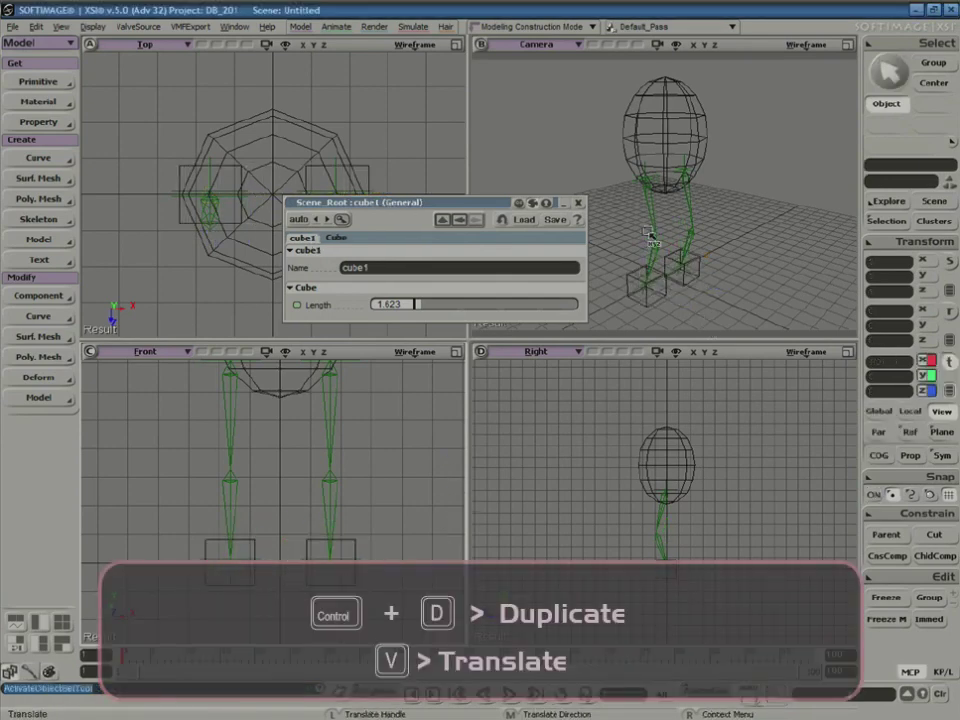
click(577, 204)
- Apply a Position constraint from the duplicated leg's effector eff1 to the cube around it, using the maximized Camera view
click(848, 45)
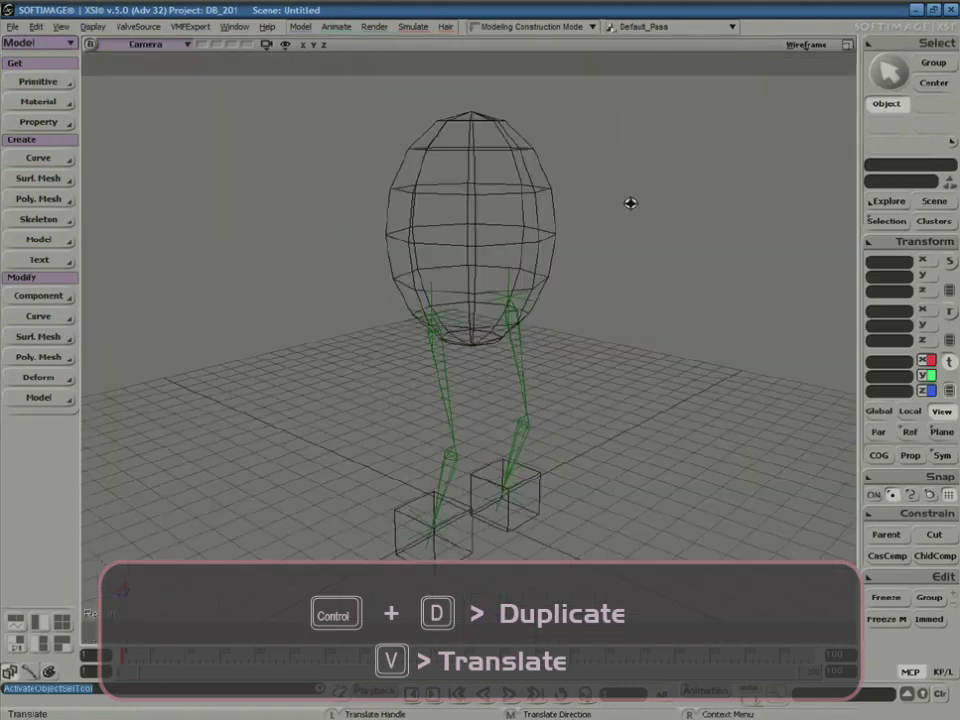
key(s)
right_drag(630, 204, 695, 281)
key(space)
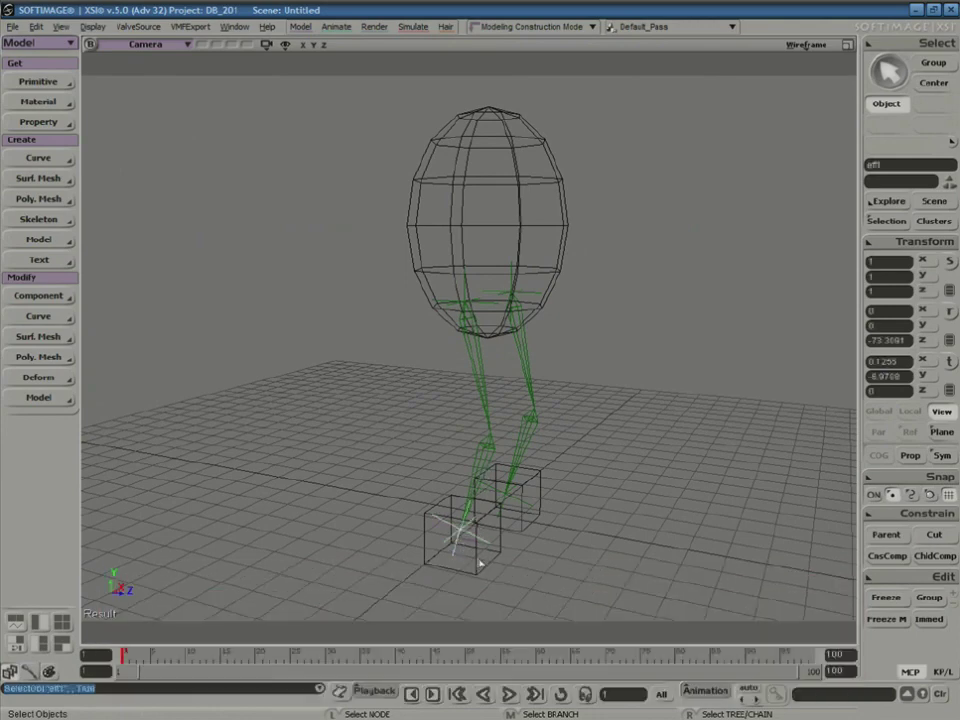
click(883, 517)
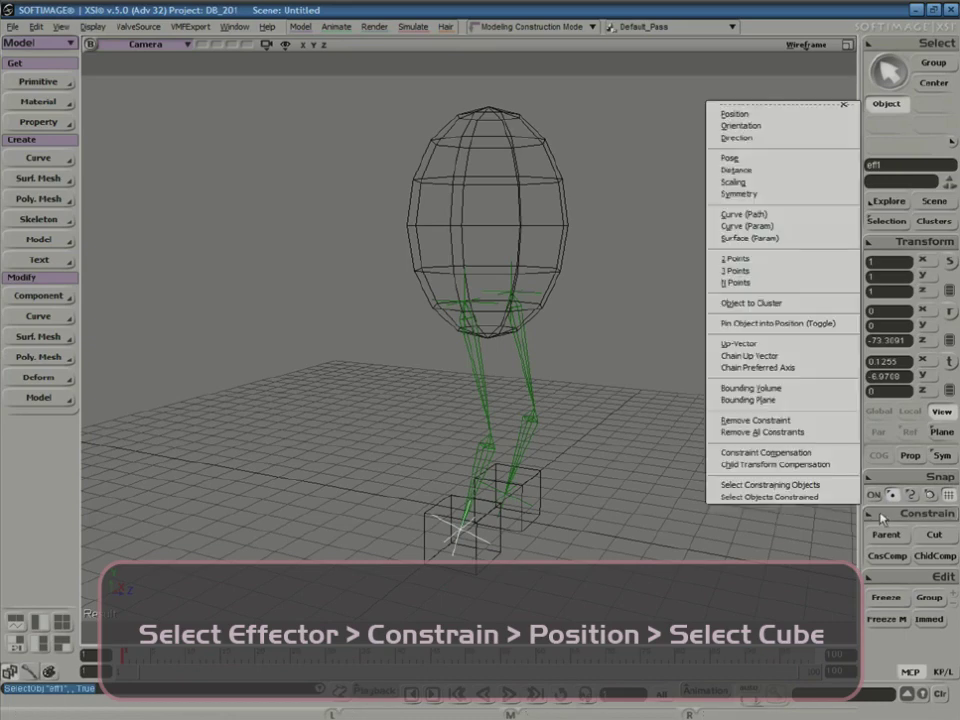
click(774, 116)
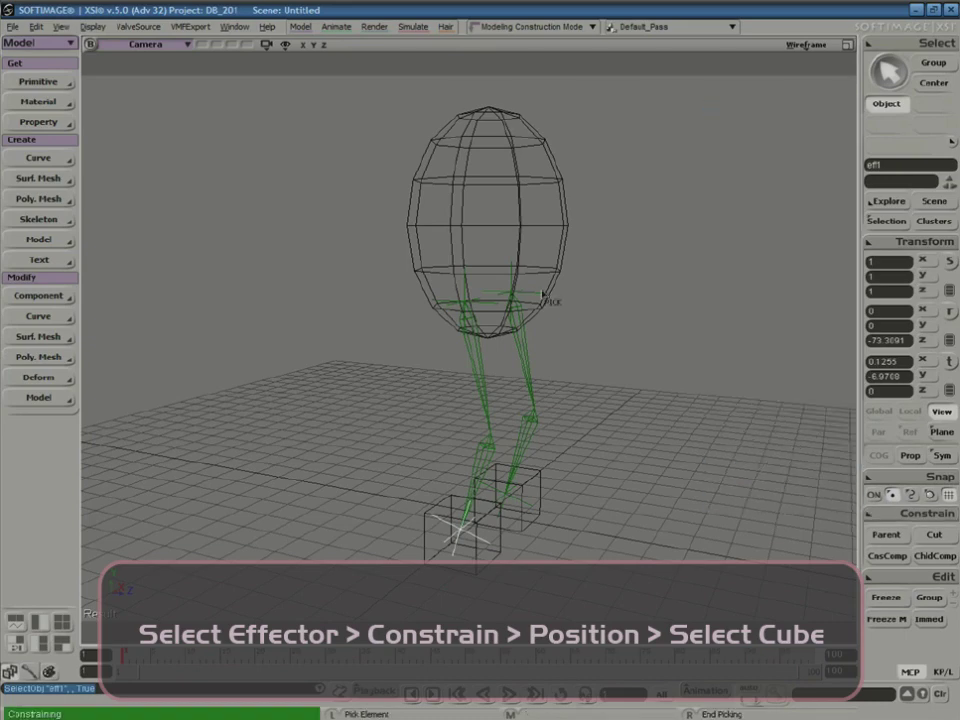
click(428, 551)
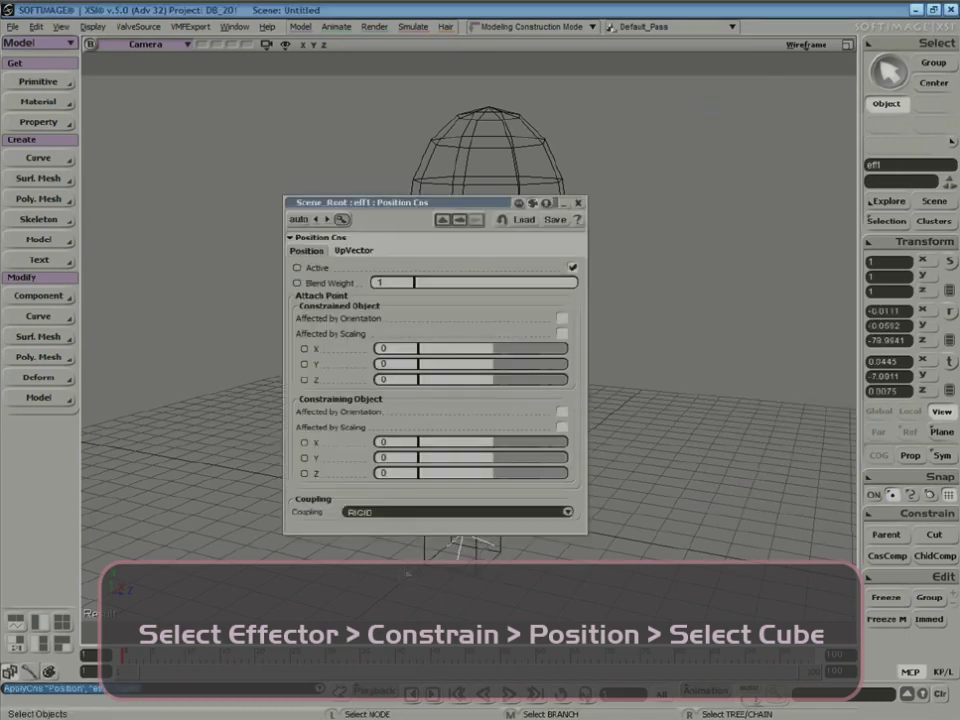
click(579, 204)
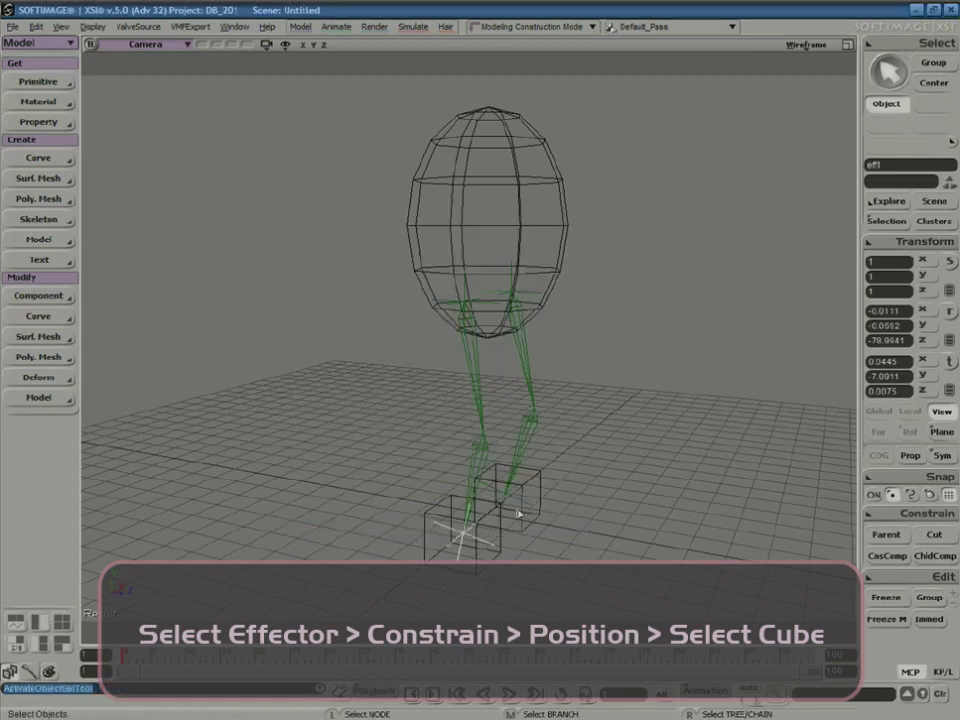
- Apply a Position constraint from the original leg's effector eff to the cube around it
click(932, 516)
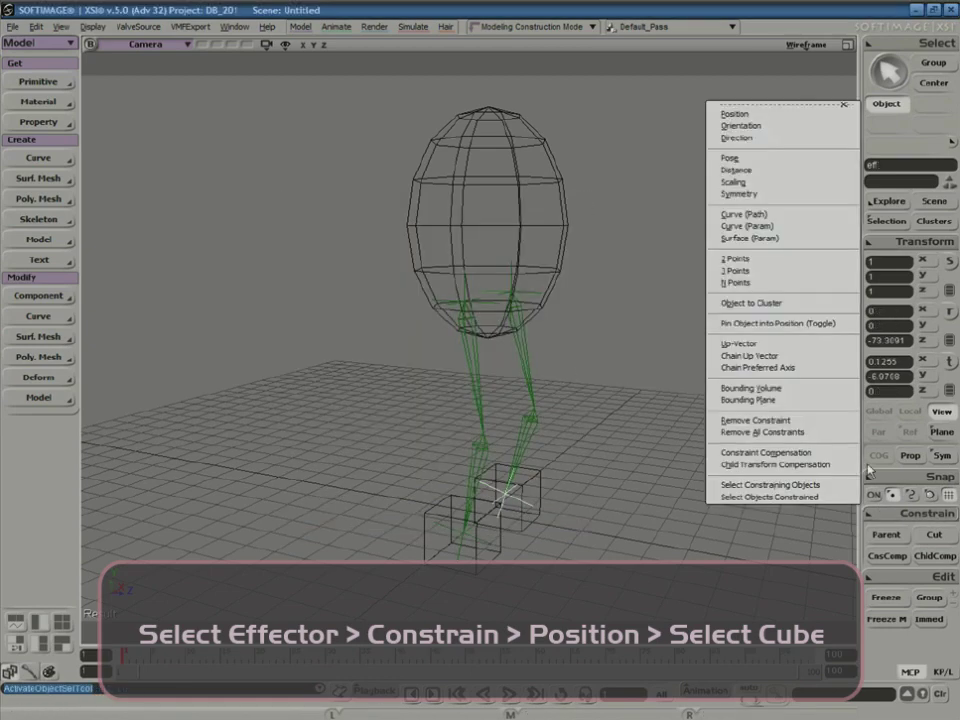
click(786, 118)
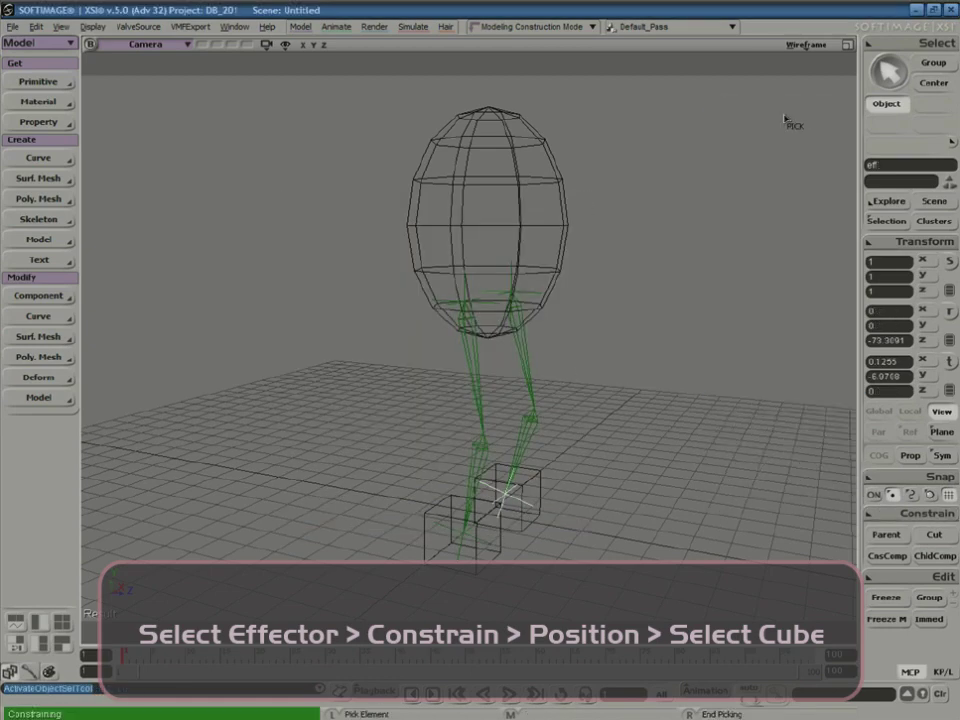
click(548, 489)
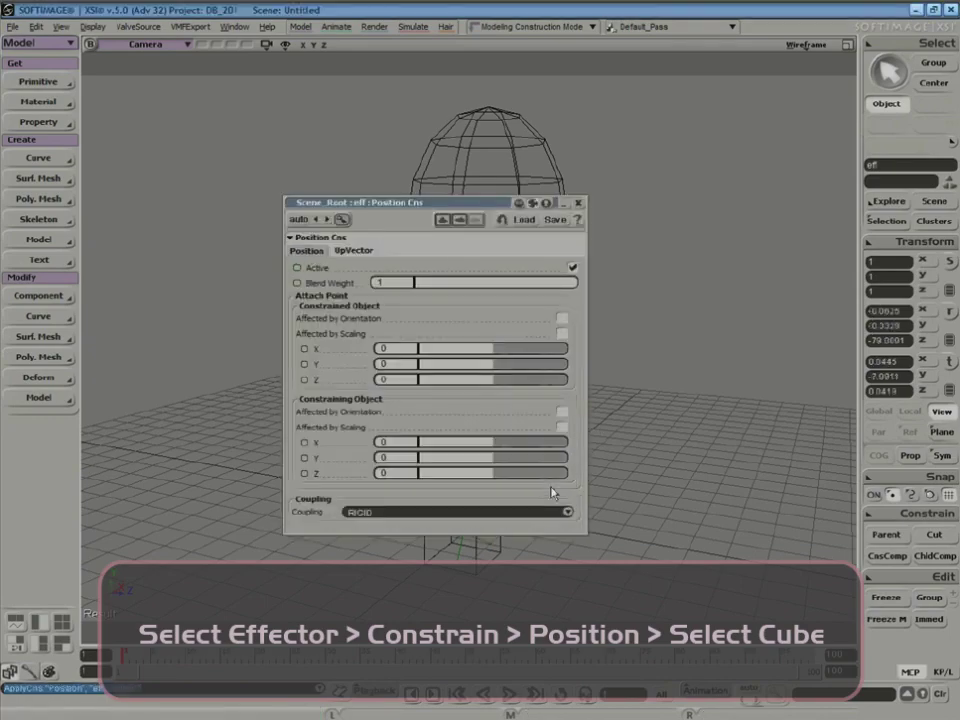
click(579, 203)
- Translate the sphere downward to a height of about Y 7.89 so that both knees bend
key(space)
click(523, 209)
key(s)
right_drag(523, 209, 581, 315)
key(v)
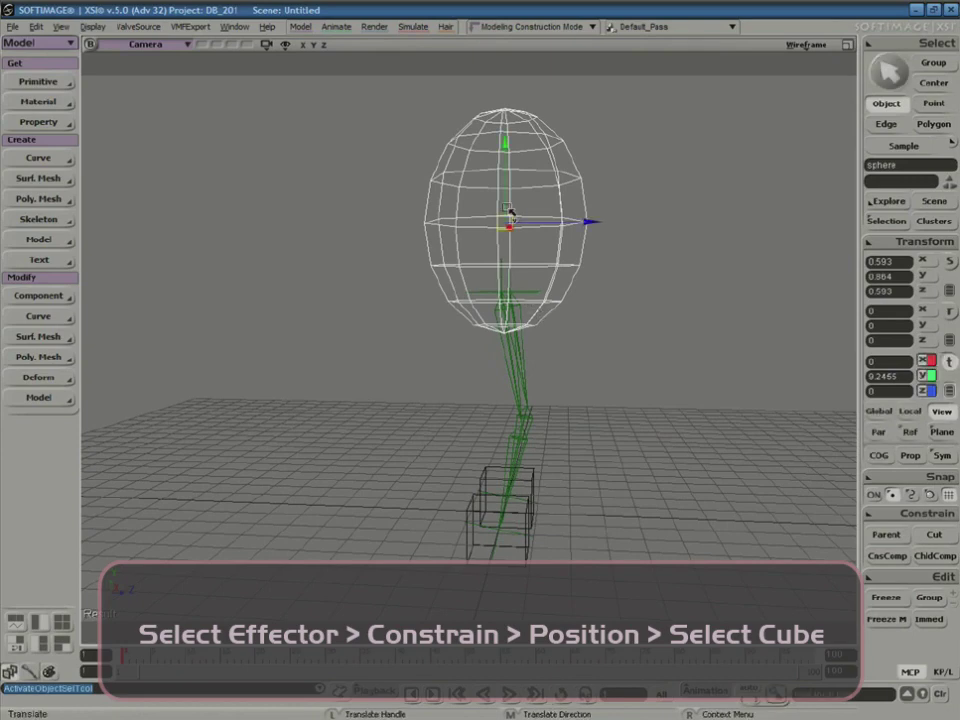
drag(507, 225, 493, 268)
- Translate the duplicated leg's foot cube forward and up to about X -0.98, Y 2.11, Z 3.59
key(space)
click(519, 533)
key(v)
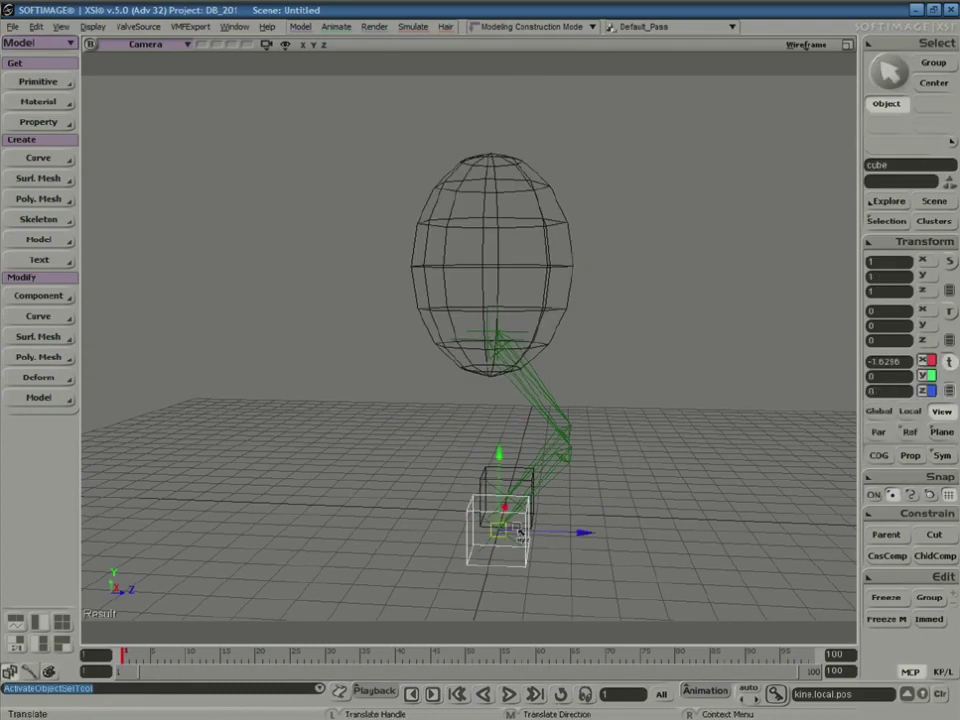
drag(504, 534, 635, 461)
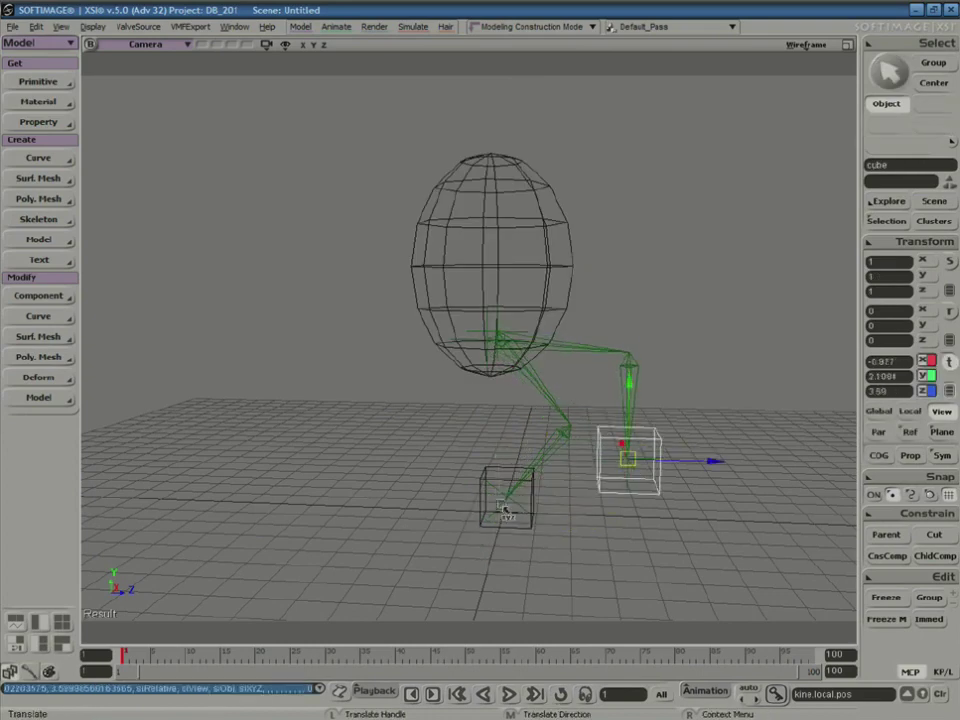
- Translate the sphere forward and up to about X 0.15, Z 1.53
key(space)
click(505, 280)
key(space)
click(497, 265)
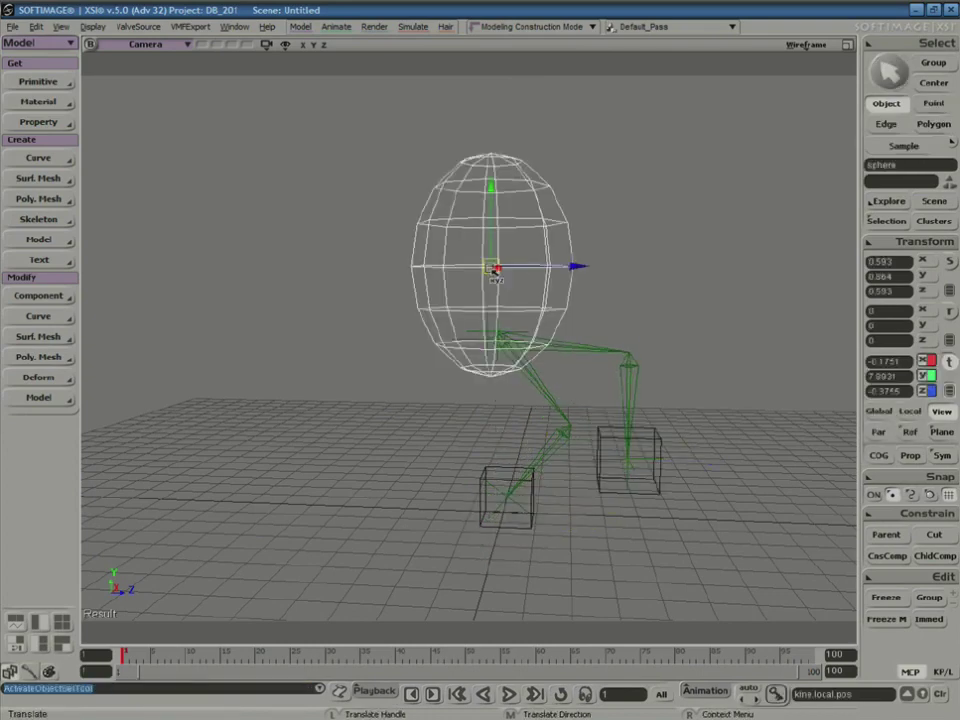
drag(494, 267, 553, 233)
key(space)
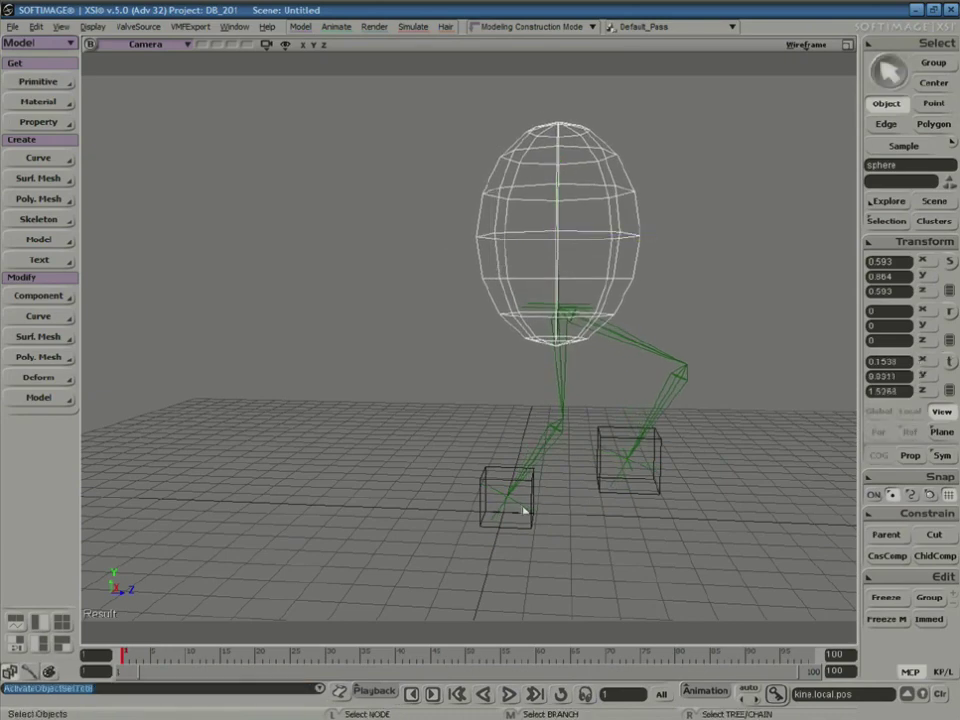
- Lift the original leg's foot cube forward past the other foot, and translate the sphere forward above it
click(525, 508)
drag(525, 505, 672, 182)
key(space)
click(579, 242)
key(v)
- Lower the original leg's foot cube to about X 2.76, Y 2.11, Z 6.97
key(space)
click(750, 380)
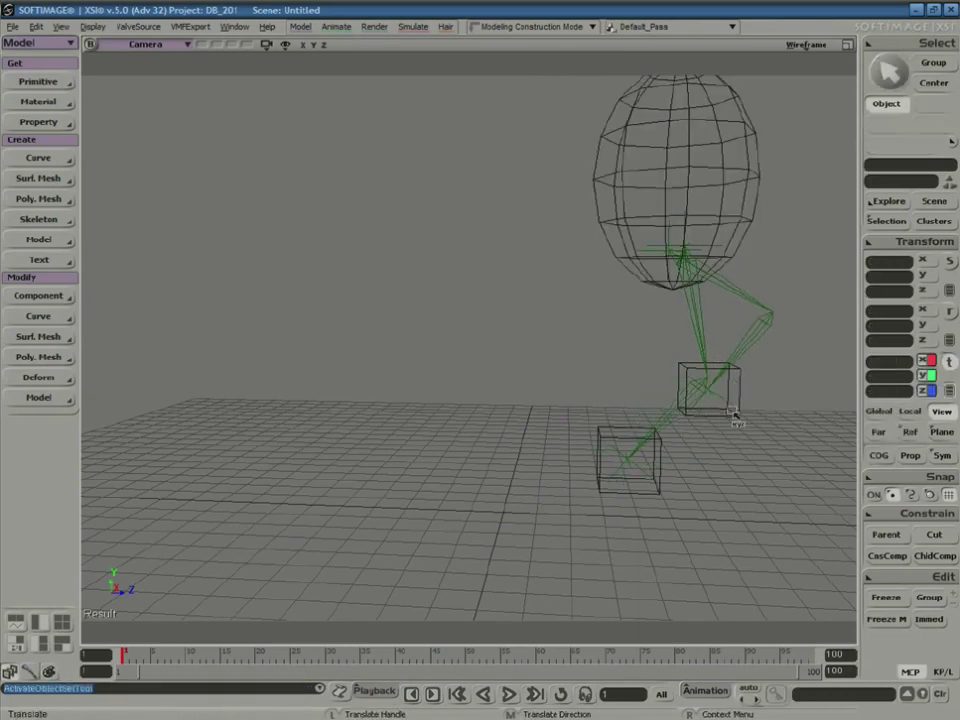
click(730, 394)
key(v)
drag(730, 394, 735, 432)
- Translate the sphere downward to about X 0.55, Z 4.88 so that the knees bend
key(space)
click(681, 171)
key(v)
drag(681, 171, 670, 243)
- Translate the duplicated leg's foot cube forward past the original leg's foot cube
key(space)
click(641, 449)
click(639, 453)
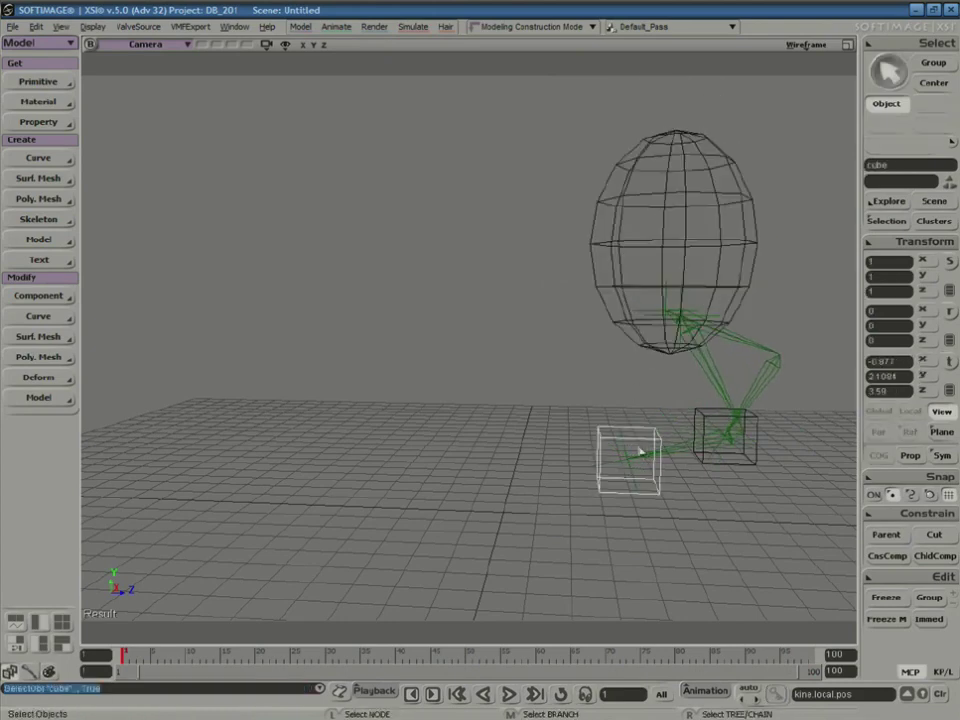
key(v)
drag(627, 458, 789, 490)
- Translate the original leg's foot cube down and slightly back, beside the duplicated leg's foot cube
key(space)
click(727, 432)
key(v)
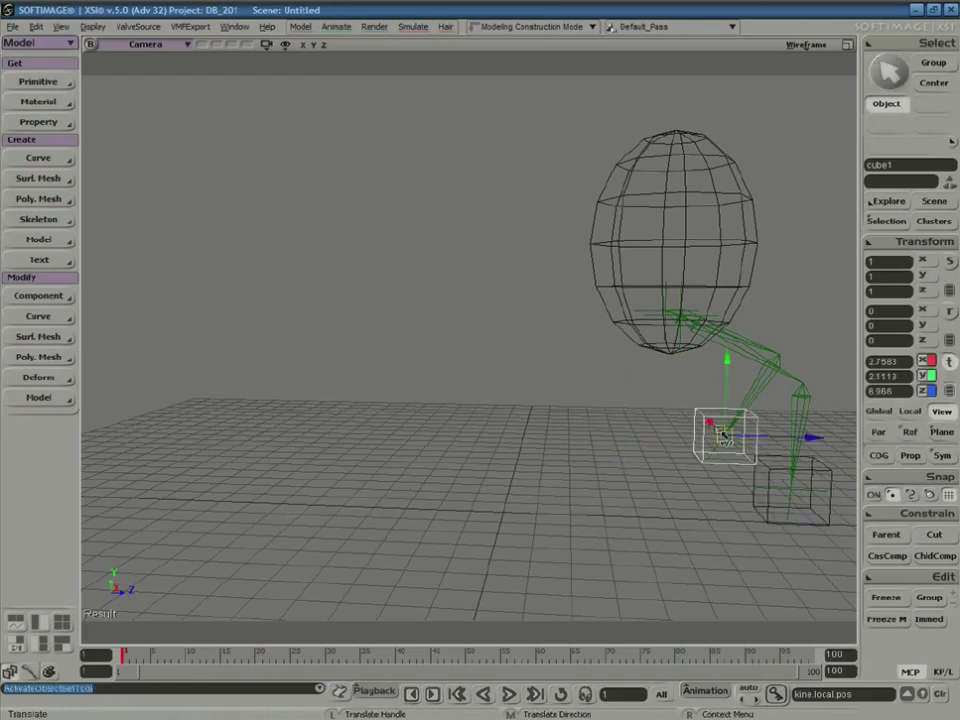
drag(729, 432, 705, 466)
- Translate the sphere forward and up to about X 0.97, Y 10.29, Z 6.88 over both foot cubes
key(space)
click(756, 285)
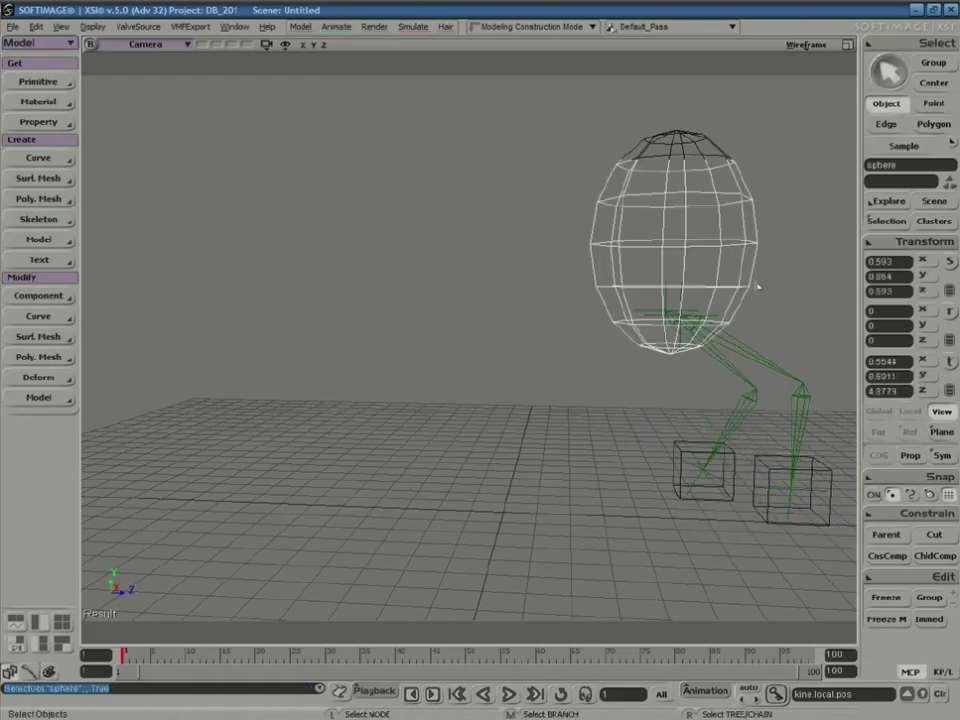
key(s)
drag(634, 365, 490, 380)
key(v)
drag(456, 315, 519, 227)
- Examine the posed sphere, legs and foot cubes from the side and from the front in the Camera view
key(s)
right_drag(673, 311, 585, 317)
middle_drag(524, 375, 622, 286)
right_drag(469, 385, 572, 275)
key(v)
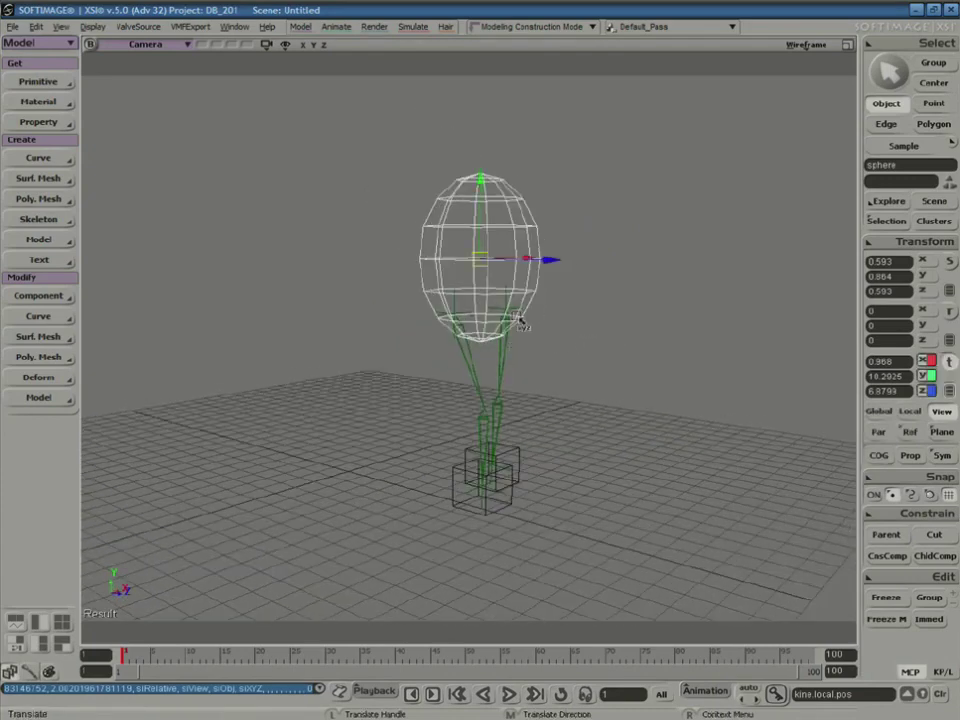
key(s)
right_drag(512, 407, 512, 378)
key(v)
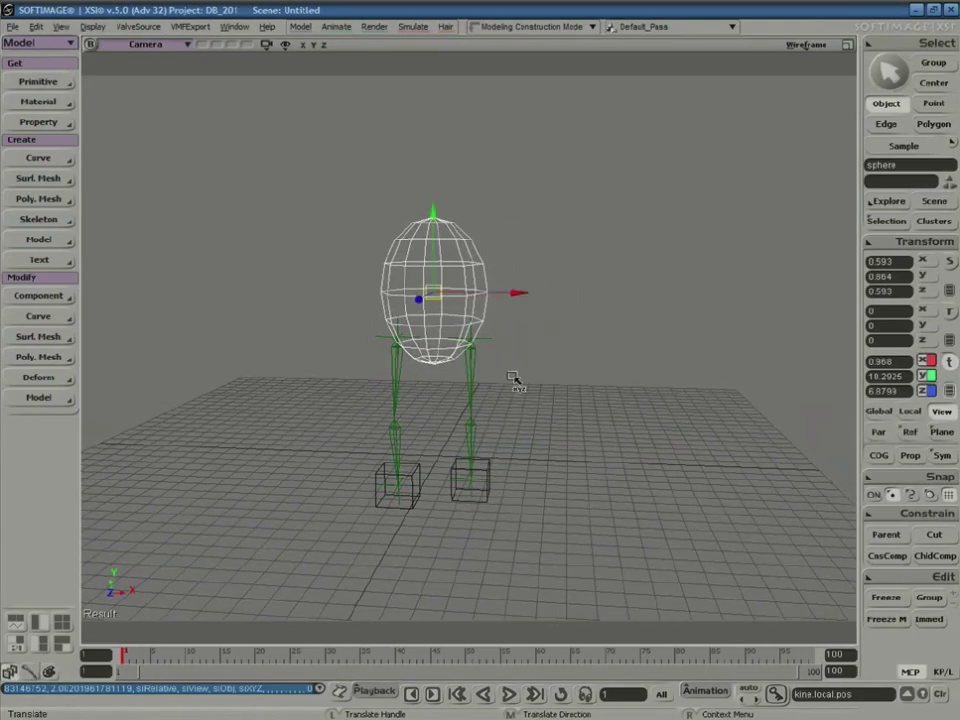
- Undo the test translations of the sphere and both foot cubes, back to the duplicated leg's foot cube resting on the grid
key(ctrl+z)
key(ctrl+z)
key(ctrl+z)
key(ctrl+z)
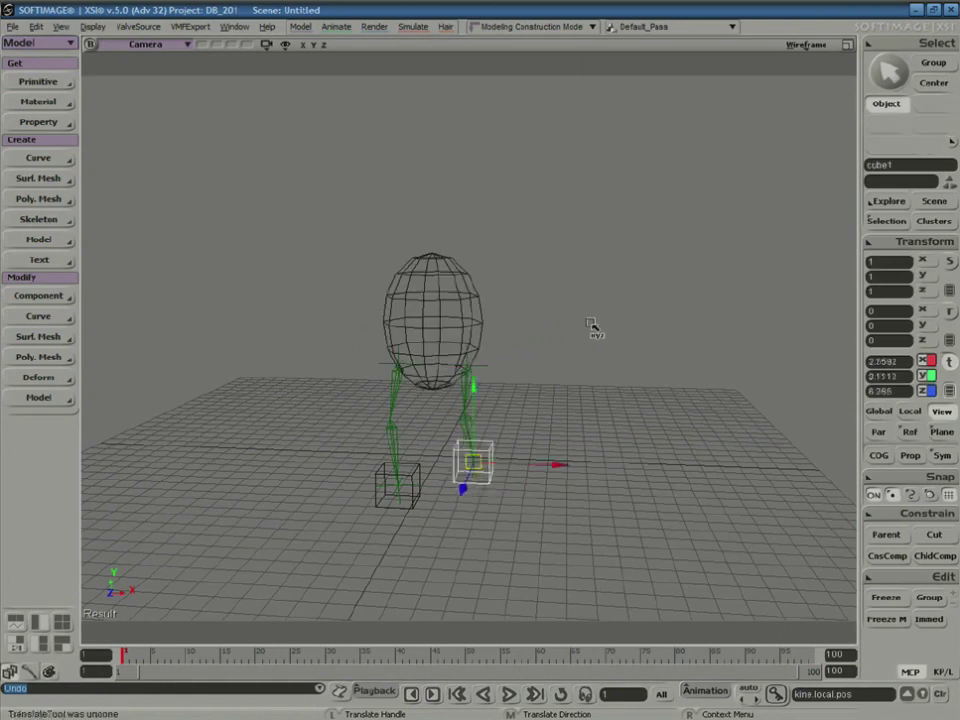
key(ctrl+z)
key(ctrl+z)
key(ctrl+z)
key(ctrl+z)
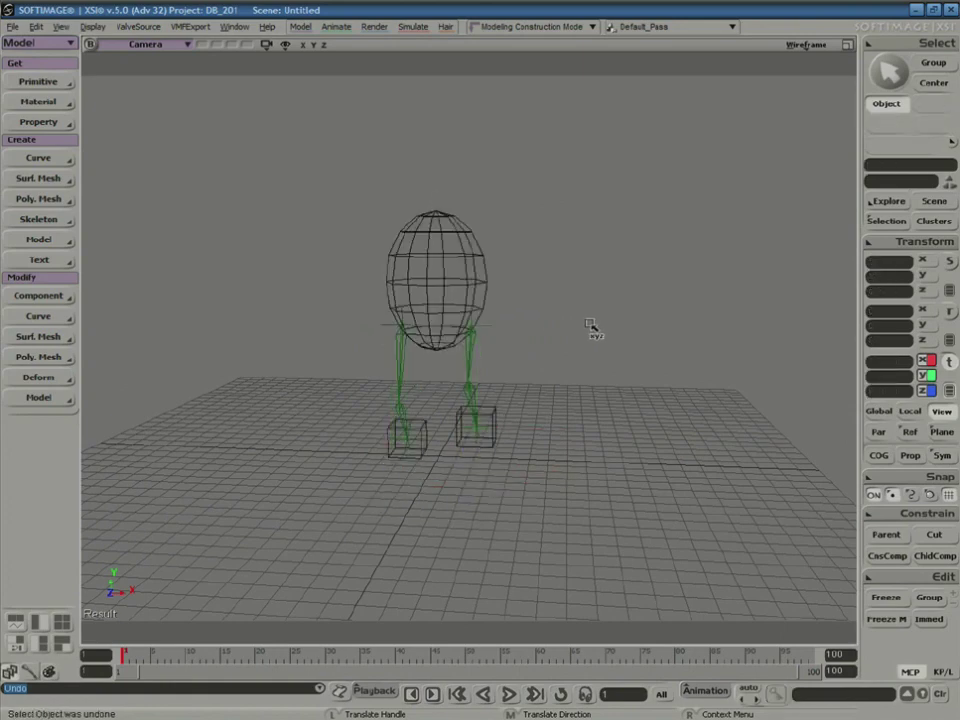
key(ctrl+z)
key(ctrl+z)
key(ctrl+z)
key(ctrl+z)
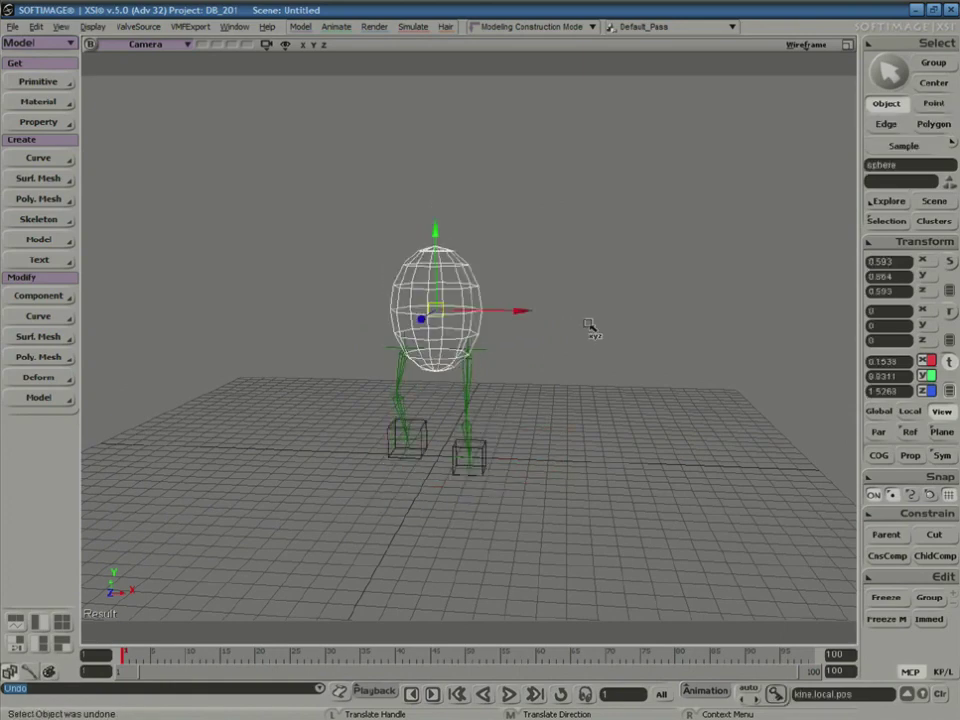
key(ctrl+z)
key(ctrl+z)
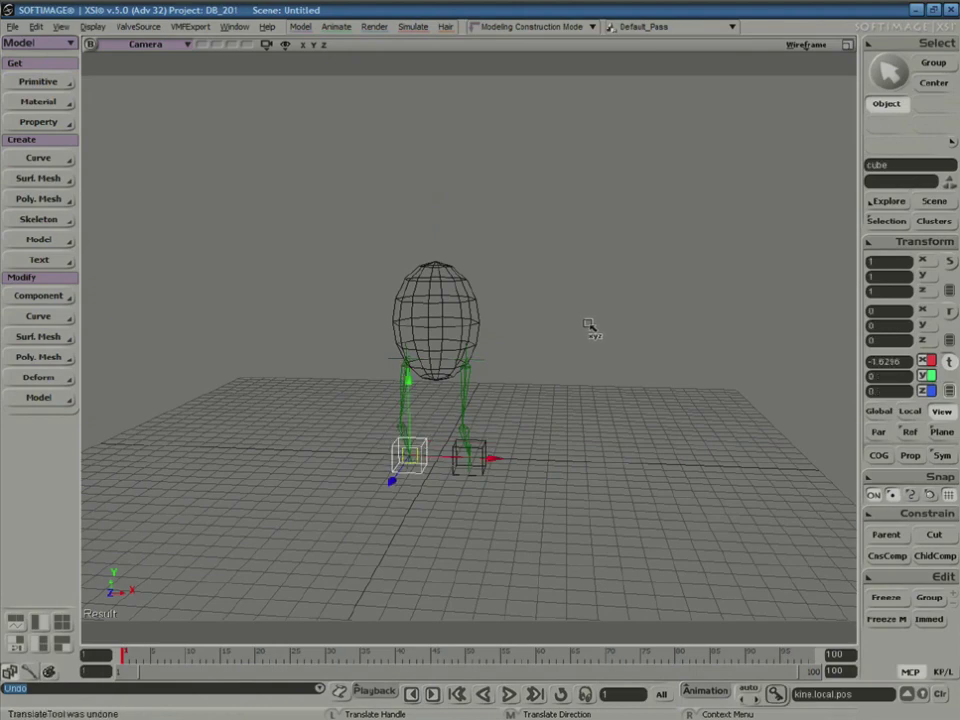
- Translate the sphere upward so the knees bend only slightly, and restore the four-view layout
right_drag(553, 343, 638, 325)
key(space)
click(418, 299)
drag(400, 289, 399, 262)
key(space)
click(572, 386)
key(s)
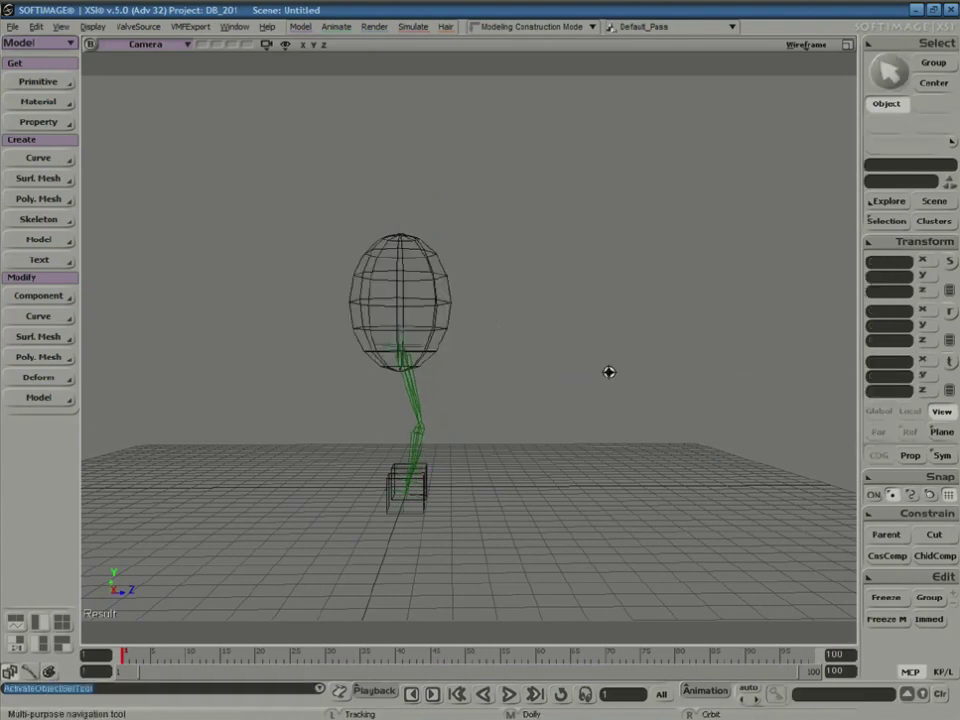
right_drag(609, 371, 620, 340)
click(847, 45)
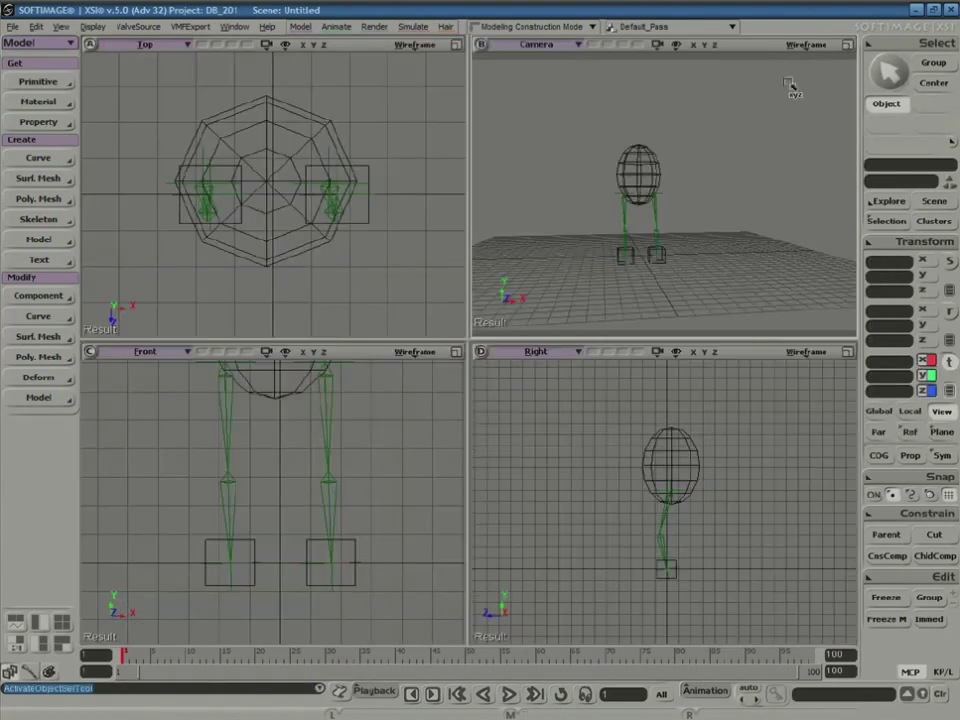
- Centre the sphere between the legs in the Front view at about X 0.01, Y 9.23, and deselect it
key(a)
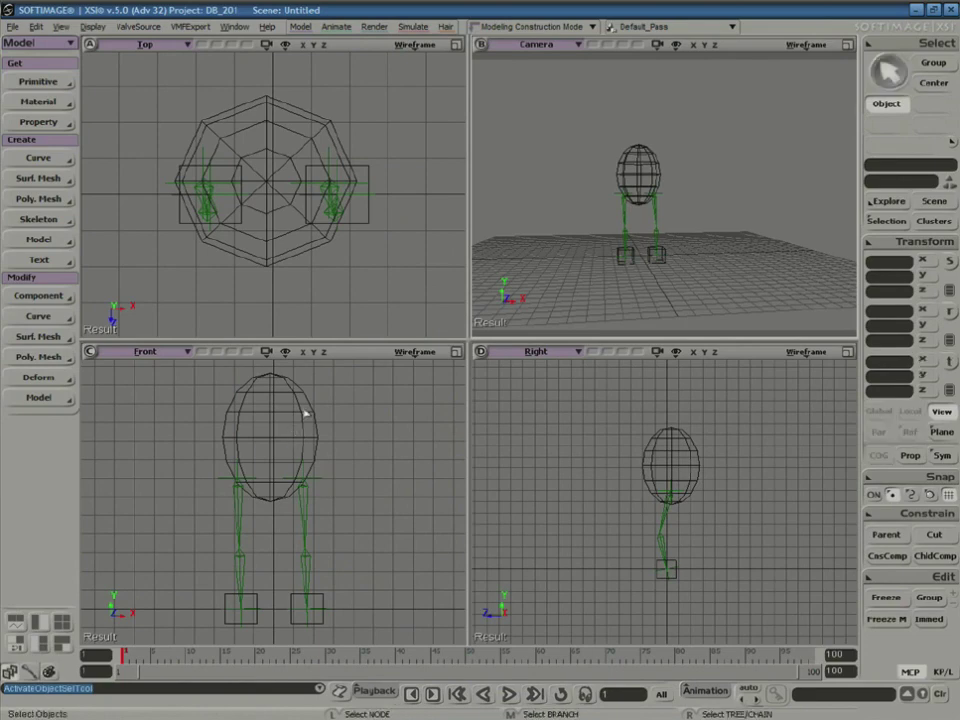
click(280, 422)
drag(275, 437, 278, 434)
key(space)
click(407, 437)
key(v)
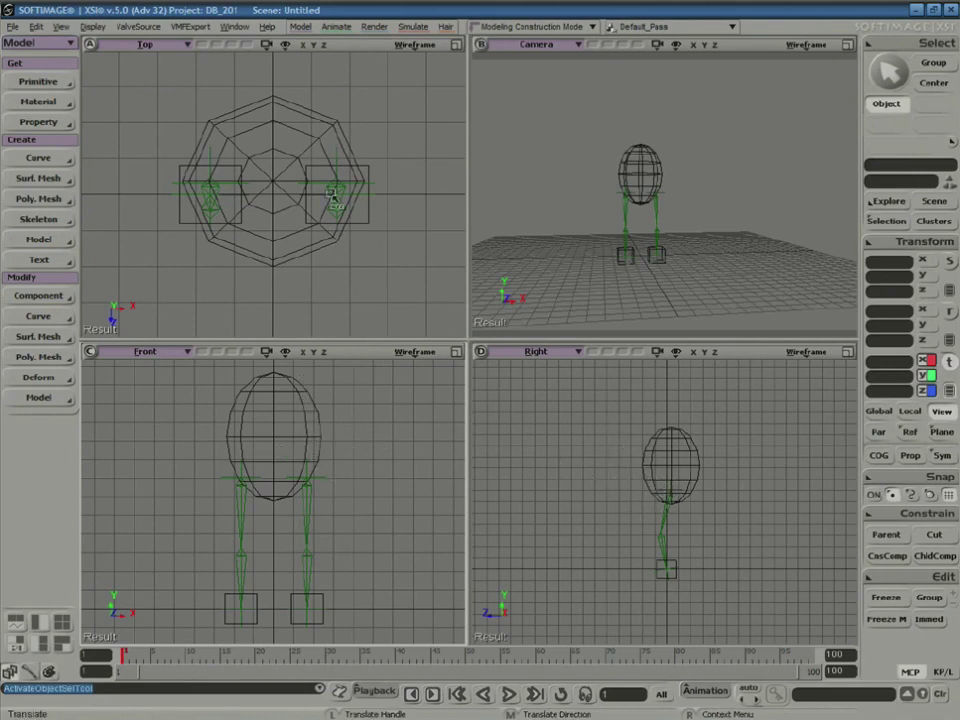
- Draw a two-bone 2D chain outward from the sphere's side in the Top view and raise its root to about Y 10.23
click(38, 219)
click(107, 220)
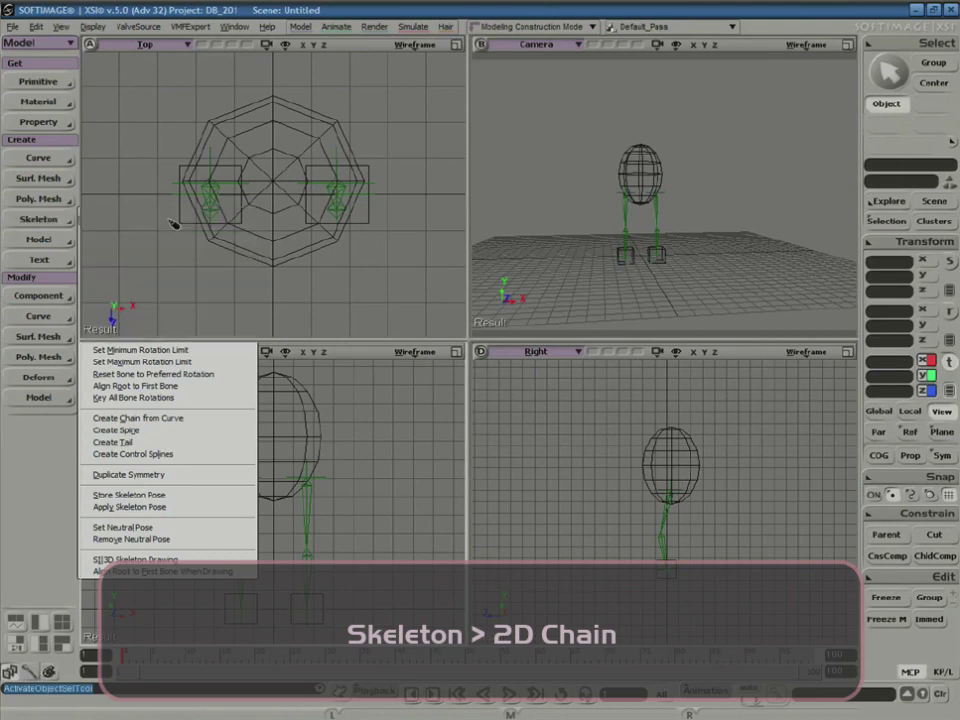
drag(338, 198, 280, 196)
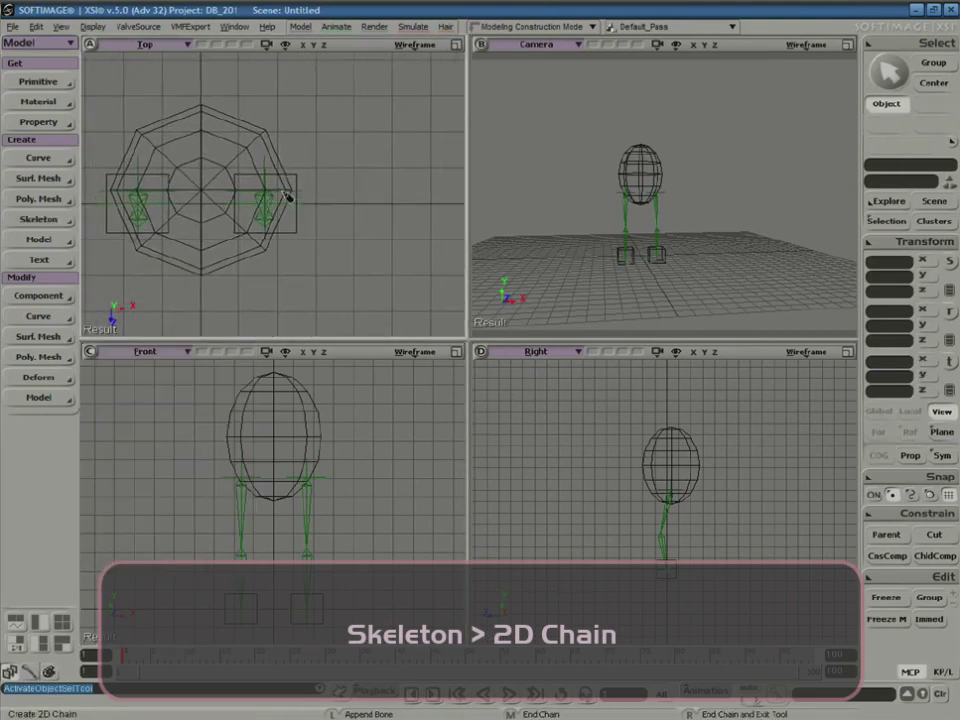
click(370, 164)
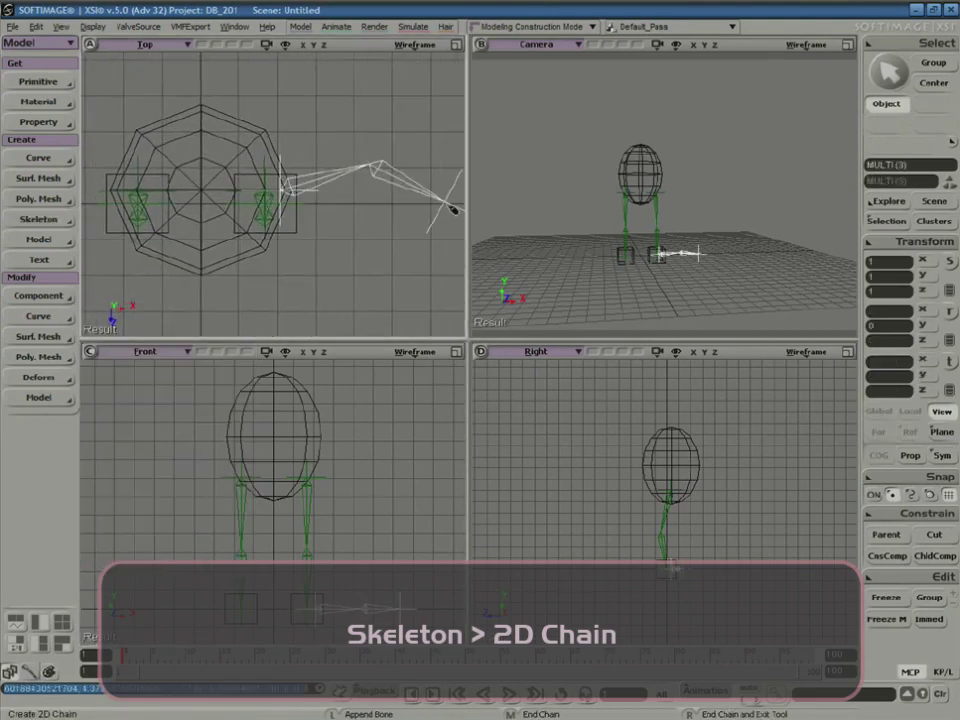
right_click(453, 211)
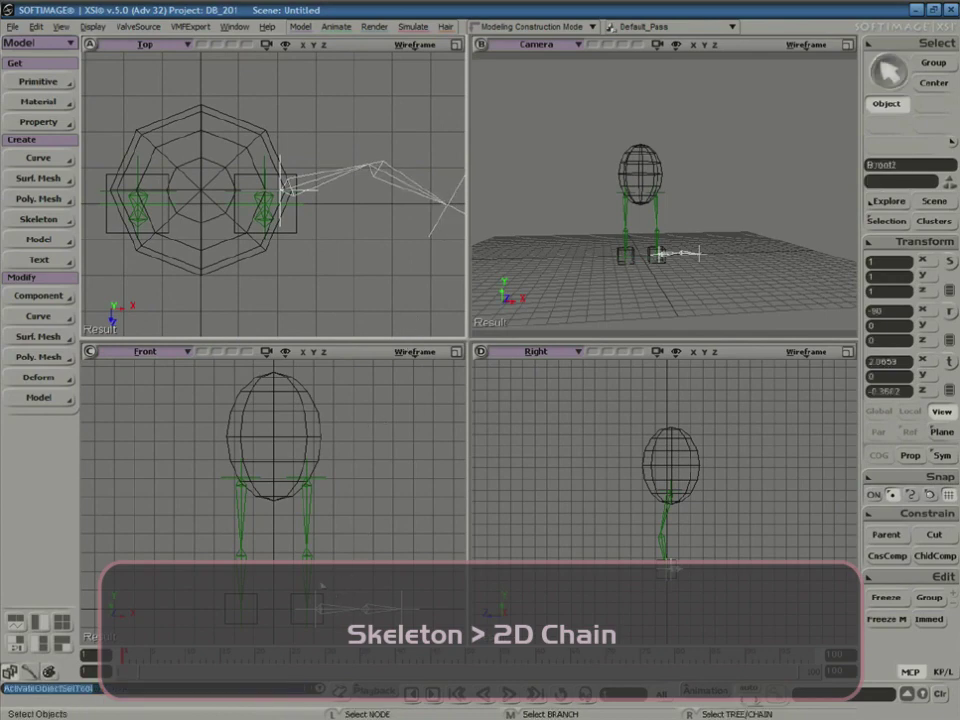
key(v)
drag(315, 565, 336, 386)
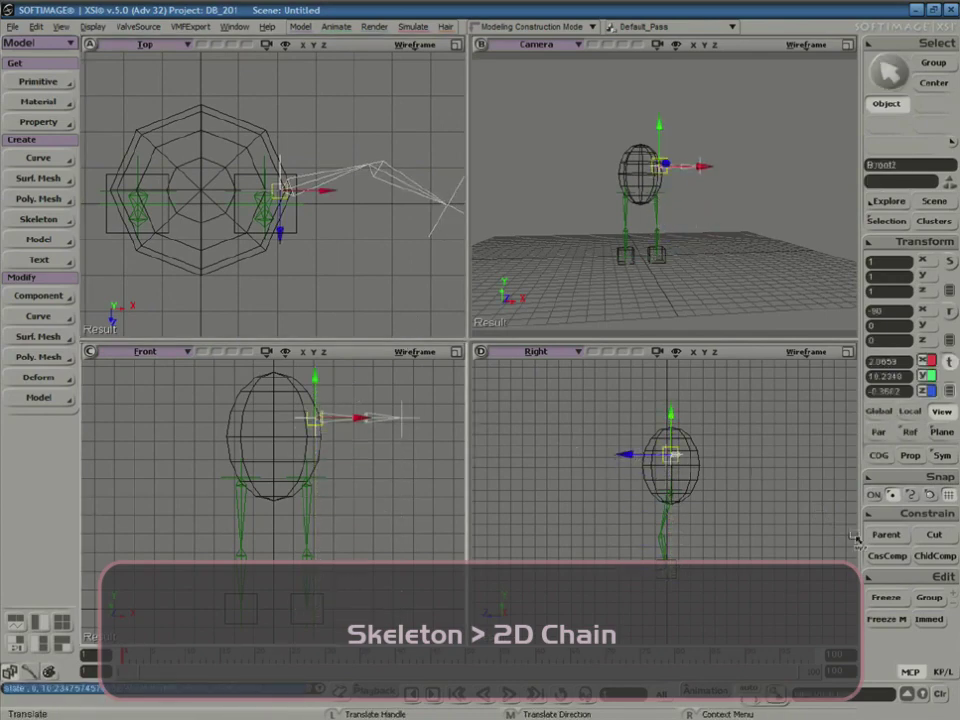
- Select only the arm chain's root and parent it to the sphere
key(space)
click(356, 469)
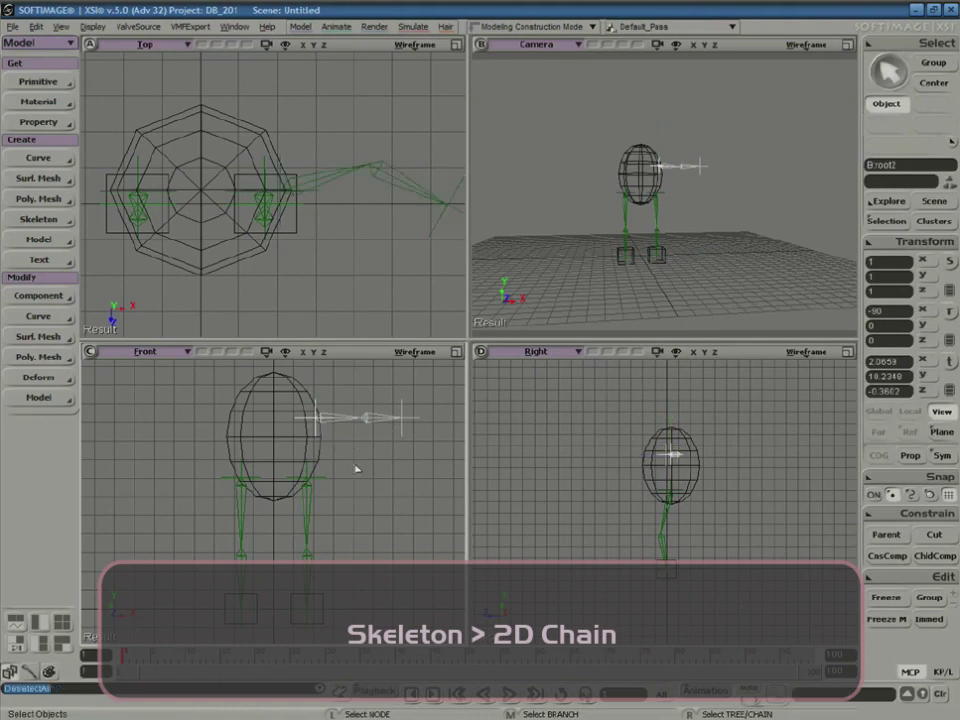
click(313, 419)
click(884, 535)
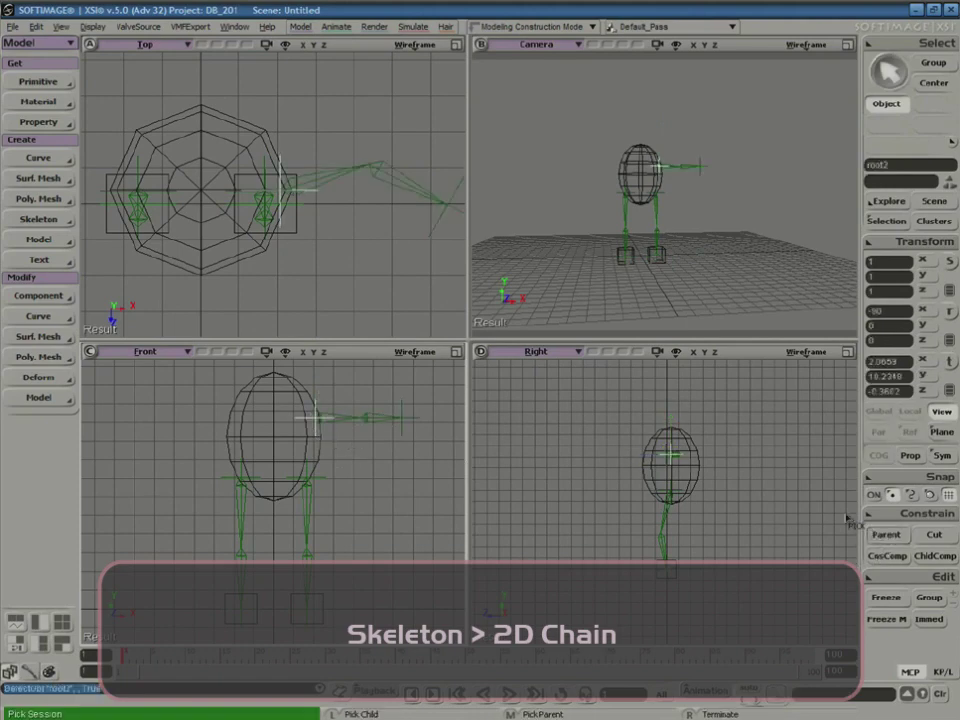
middle_click(277, 424)
right_click(390, 474)
- Translate the arm's effector inward and down in the Front view so the arm hangs bent beside the sphere
click(392, 473)
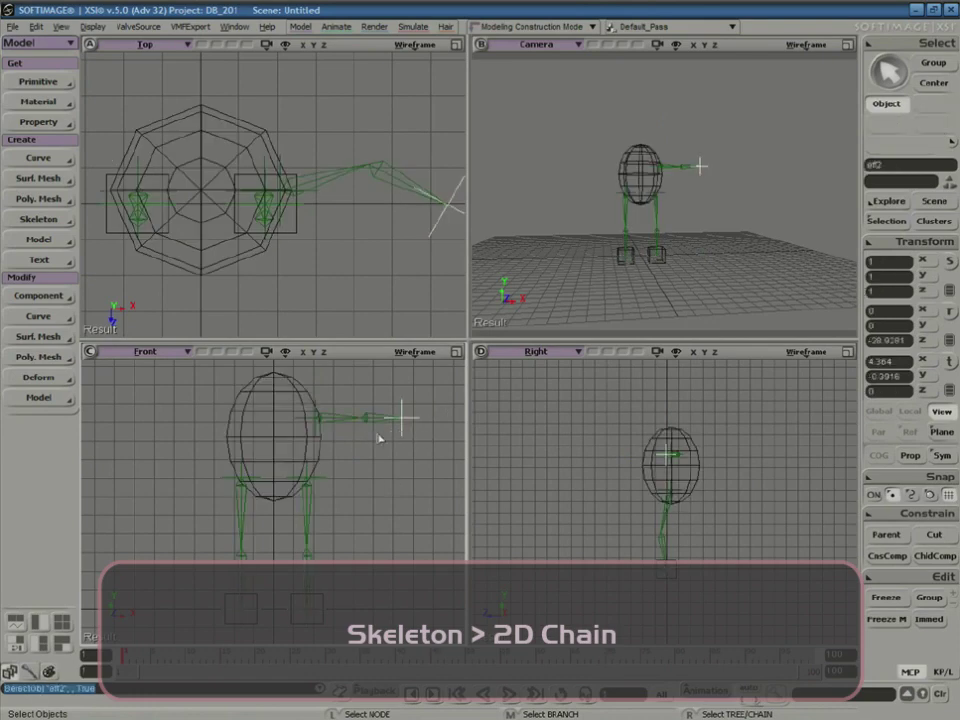
key(v)
drag(388, 449, 346, 474)
- Fine-tune the position of the arm's effector in the Camera view so the hand sits slightly forward of the elbow
key(s)
mouse_move(693, 258)
right_down()
mouse_move(647, 266)
mouse_move(677, 246)
right_up()
key(s)
middle_drag(772, 146, 681, 199)
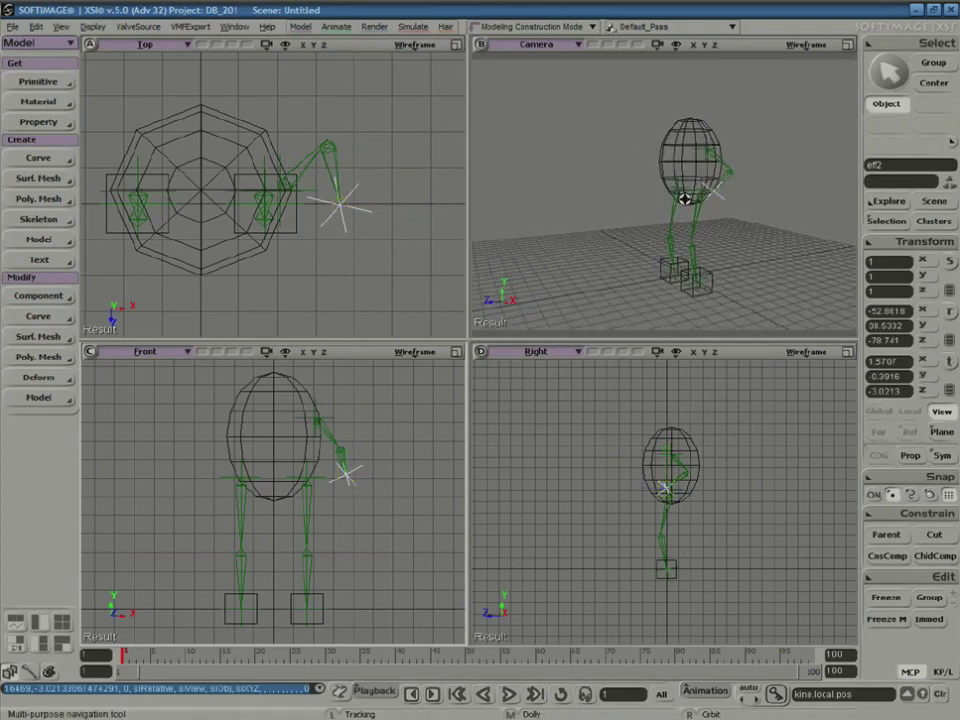
key(v)
drag(709, 201, 697, 200)
key(s)
mouse_move(699, 240)
right_down()
mouse_move(741, 264)
mouse_move(789, 261)
mouse_move(660, 229)
mouse_move(694, 265)
mouse_move(716, 242)
right_up()
key(v)
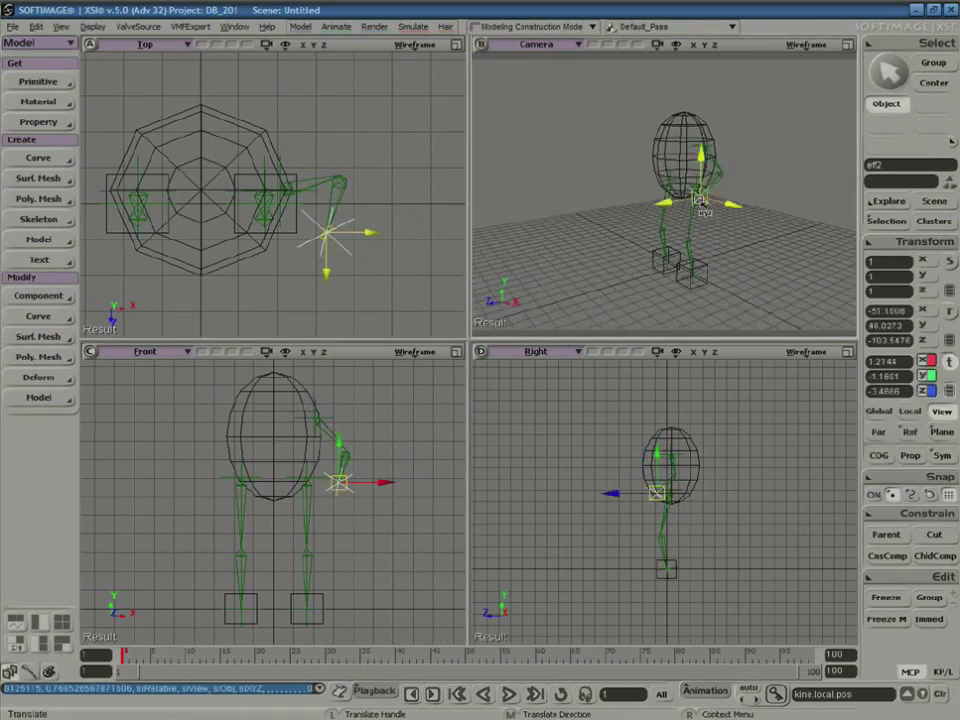
drag(699, 200, 709, 204)
- Select the whole arm chain and duplicate it symmetrically across the YZ plane (x=0), with Duplicate Constraints and Freeze Negative Scaling enabled
key(space)
shift+click(713, 196)
key(space)
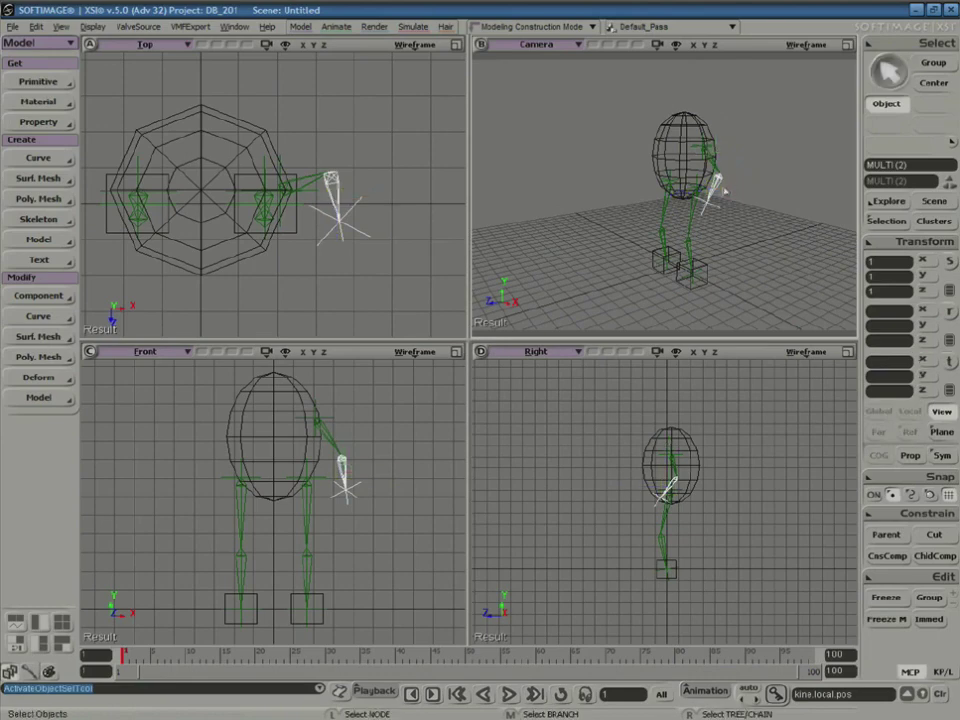
right_click(716, 187)
key(s)
right_drag(755, 188, 724, 225)
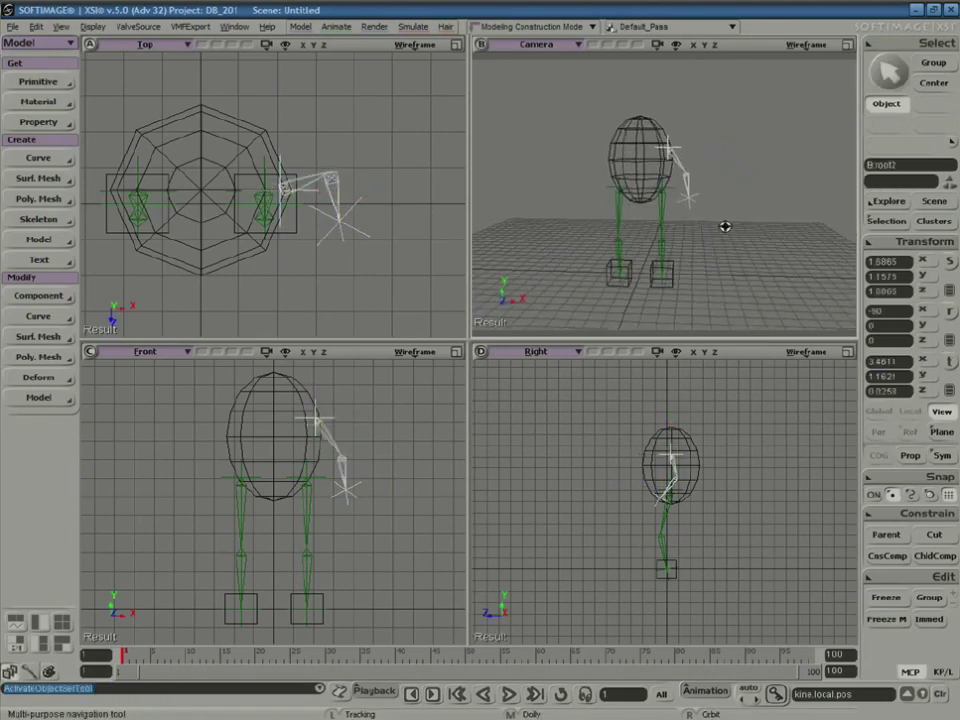
key(v)
click(45, 221)
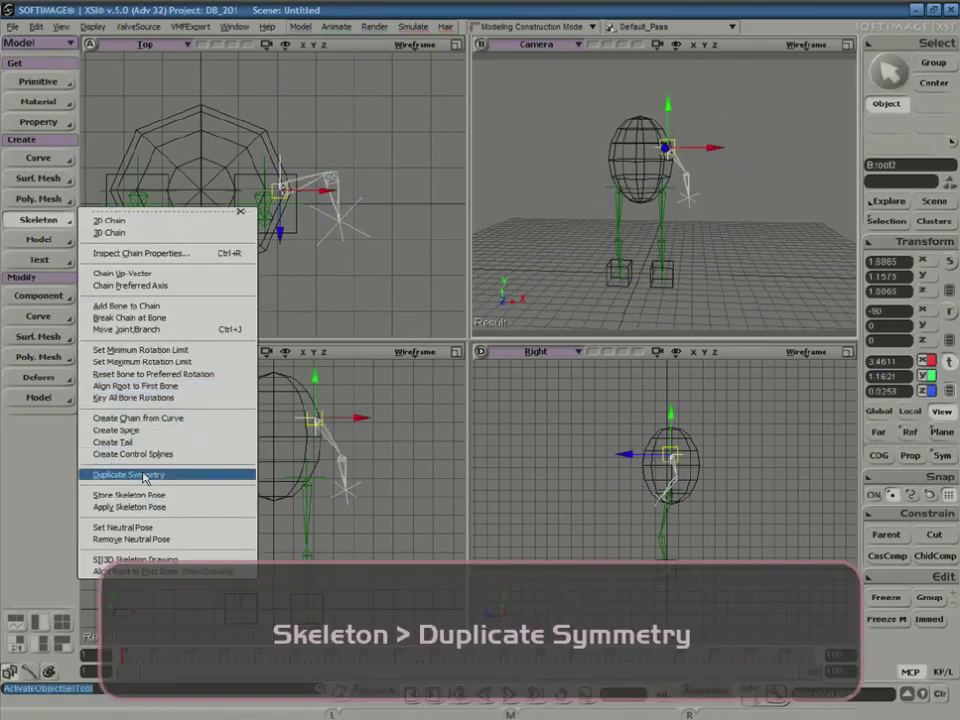
click(130, 475)
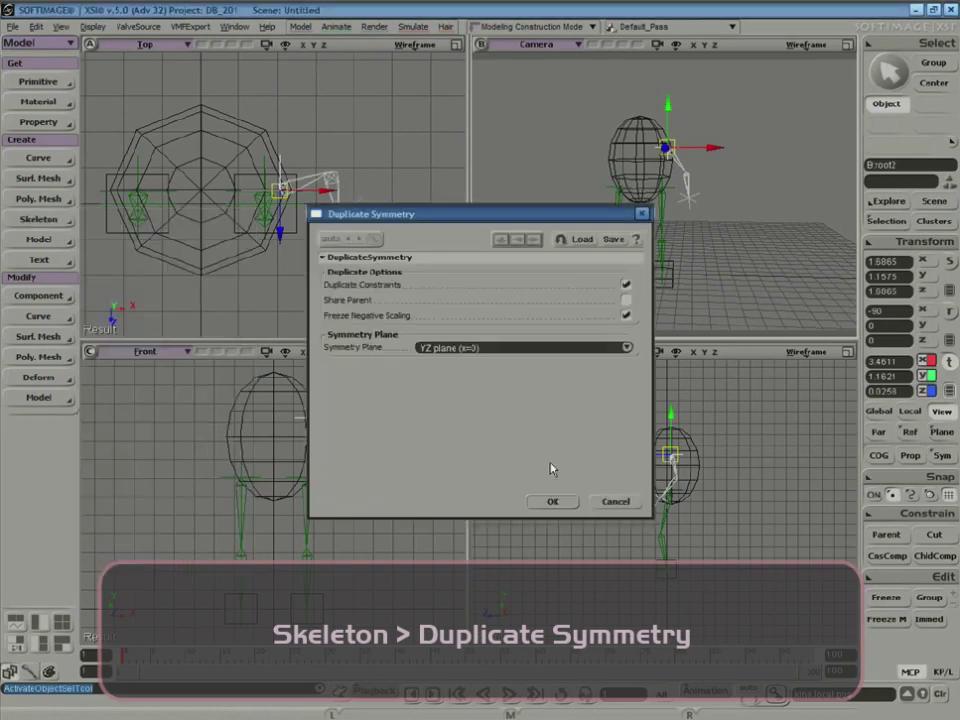
click(553, 502)
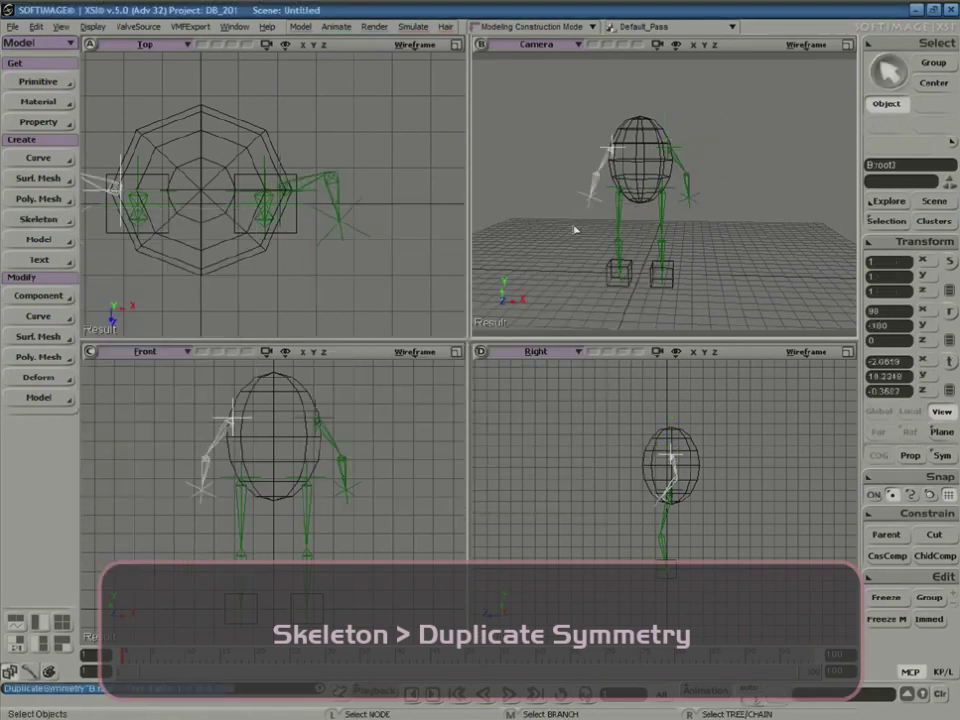
- Try to translate the sphere upward as a test of the arms, and undo the move
click(640, 148)
key(v)
mouse_move(643, 123)
mouse_down()
mouse_move(642, 153)
mouse_move(645, 112)
mouse_move(642, 169)
mouse_move(639, 116)
mouse_up()
key(ctrl+z)
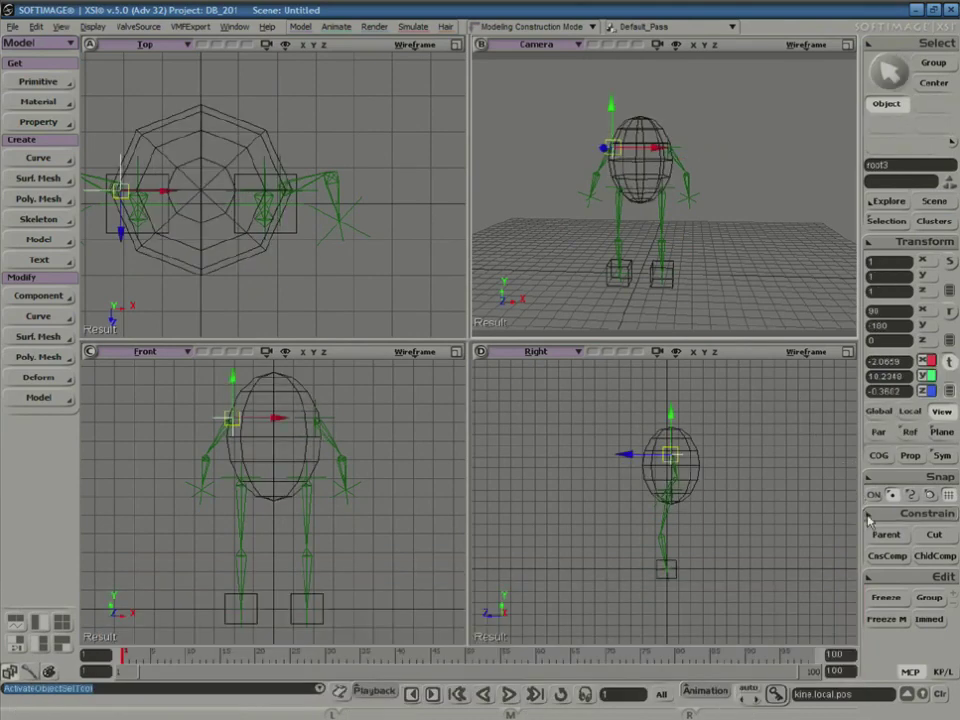
- Parent the mirrored arm's root to the sphere, and select the sphere alone
click(886, 534)
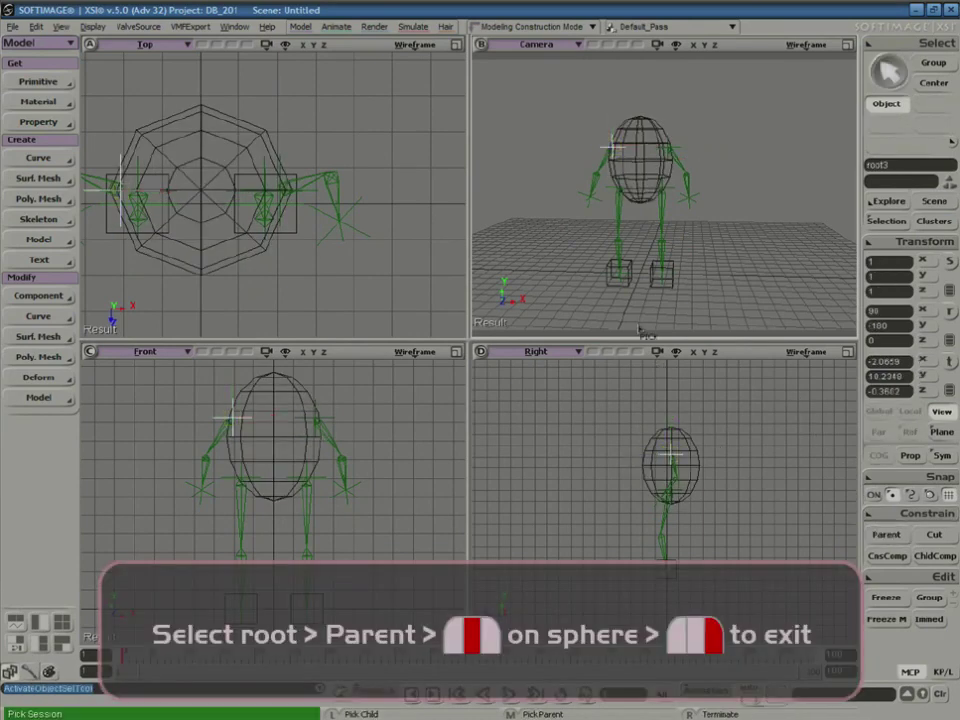
click(652, 128)
right_click(688, 136)
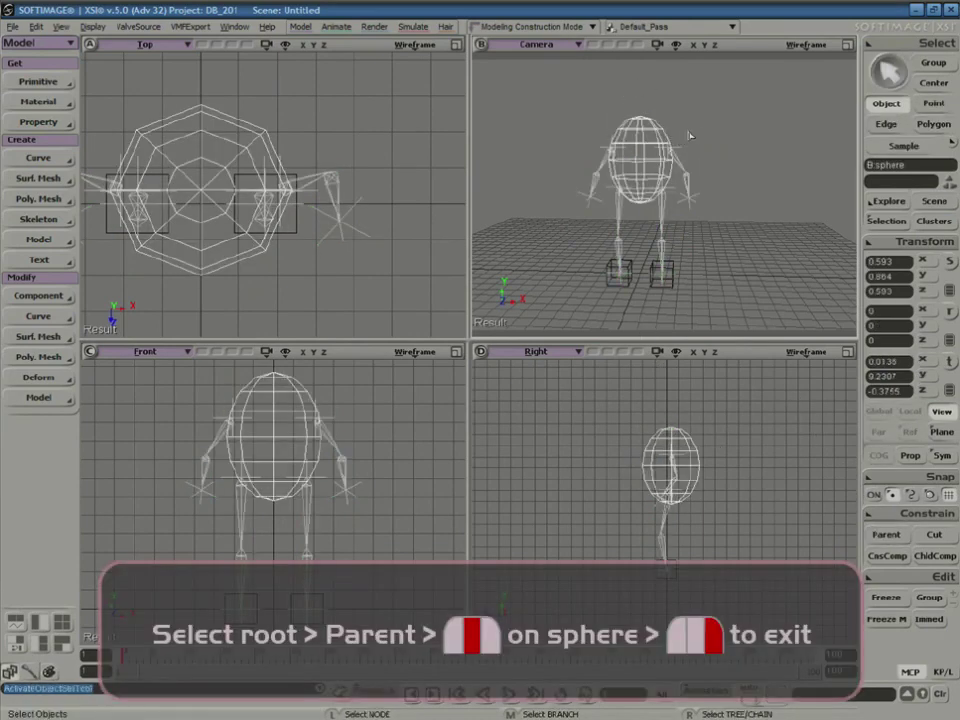
click(655, 125)
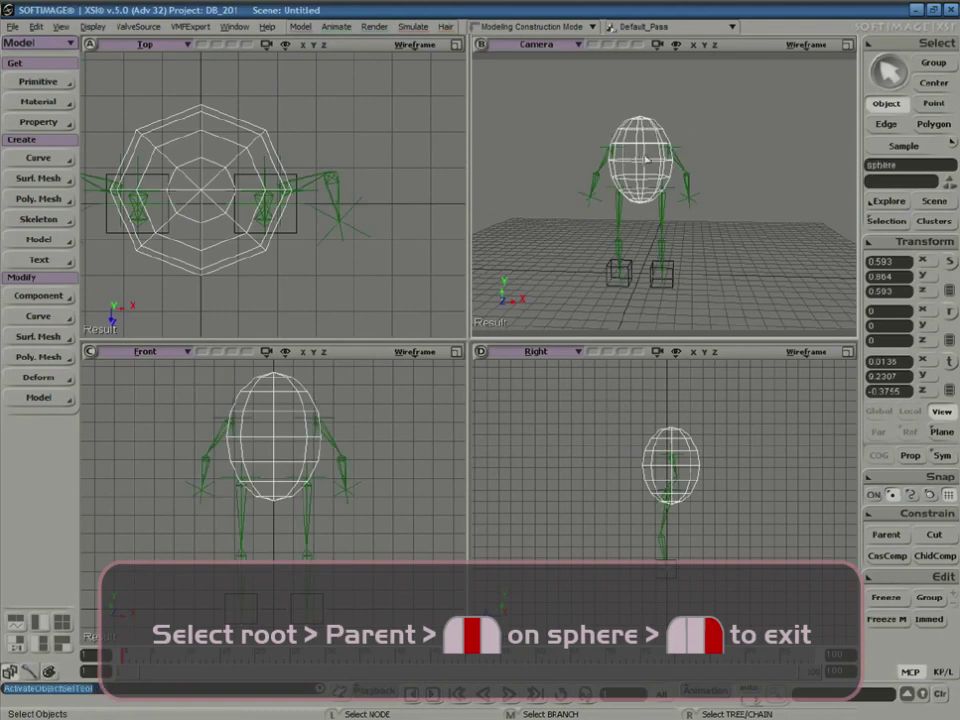
- Lower the sphere in the Camera view and rotate it about 7.9 degrees around Z to test the rig
key(v)
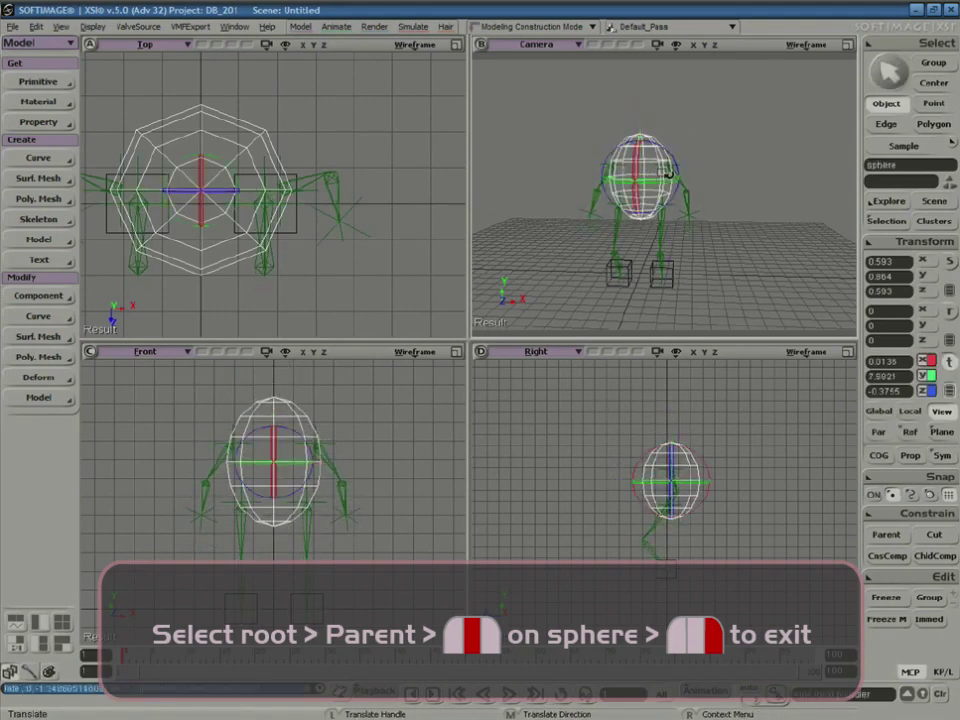
key(r)
mouse_move(664, 163)
mouse_down()
mouse_move(658, 154)
mouse_move(656, 178)
mouse_move(646, 166)
mouse_move(658, 172)
mouse_move(650, 162)
mouse_move(661, 163)
mouse_move(650, 155)
mouse_up()
key(s)
right_drag(752, 178, 680, 160)
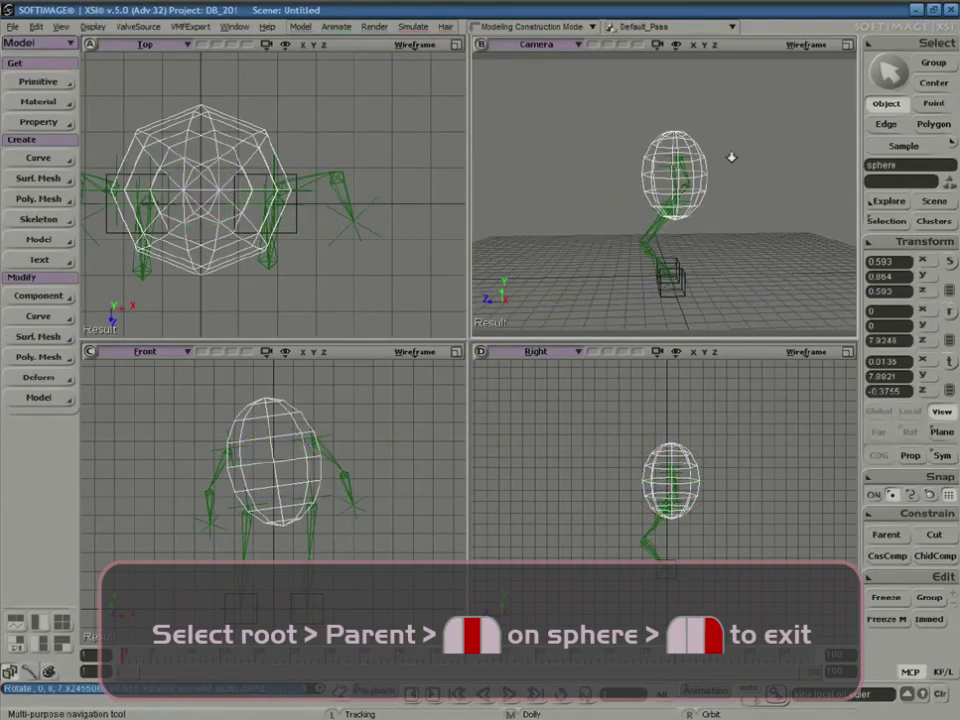
- Enlarge the Camera view and translate the effector of the arm on the positive X side to test its bending
click(847, 44)
key(s)
right_drag(613, 251, 579, 259)
key(c)
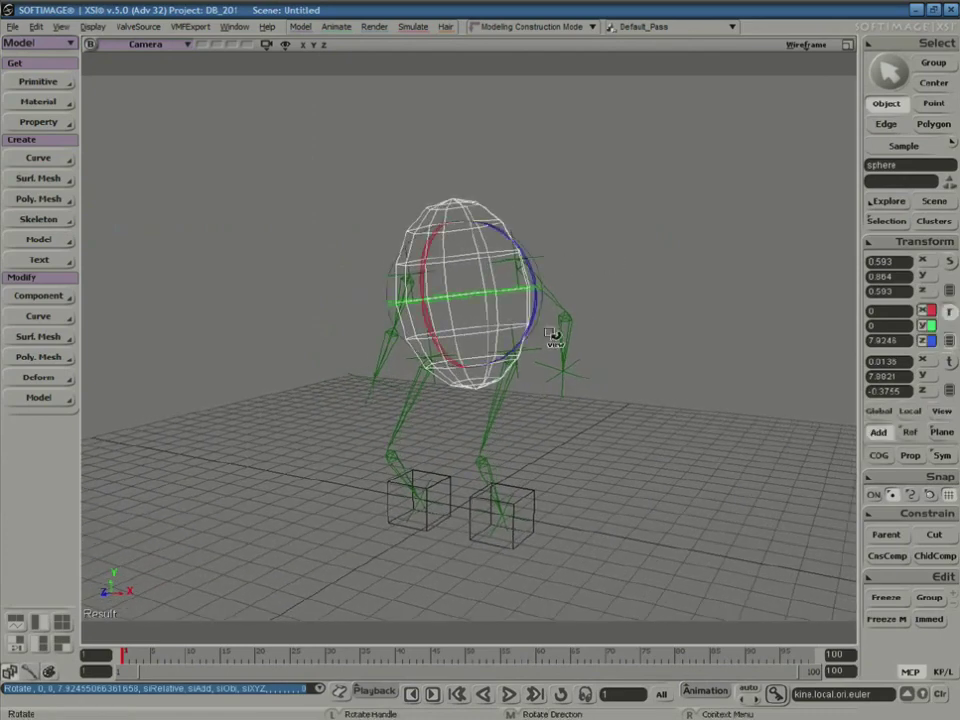
click(565, 378)
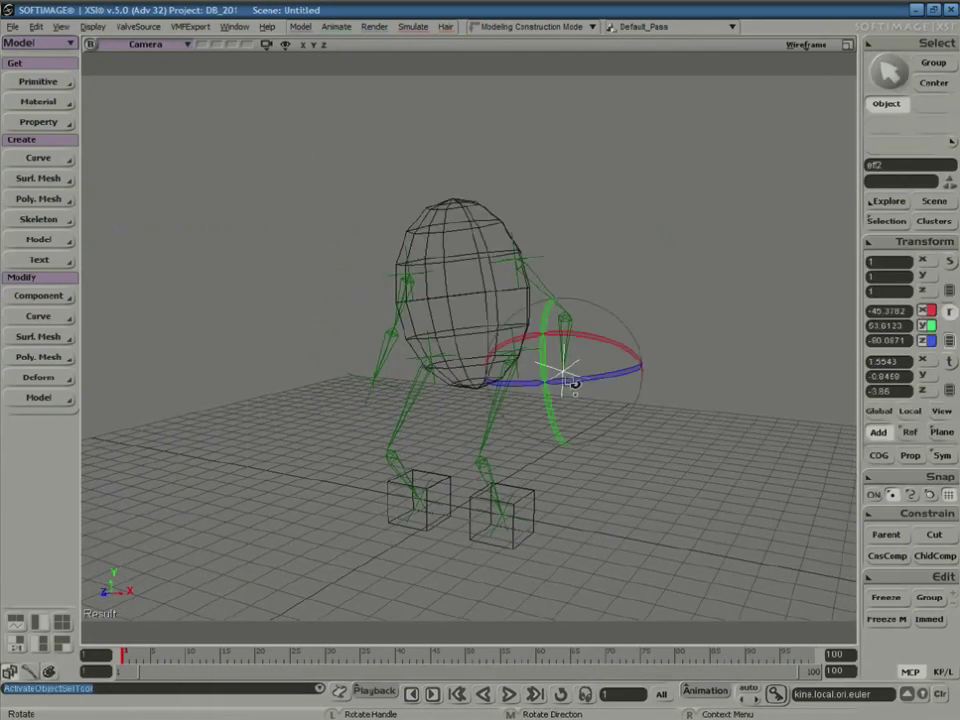
key(v)
drag(565, 378, 548, 308)
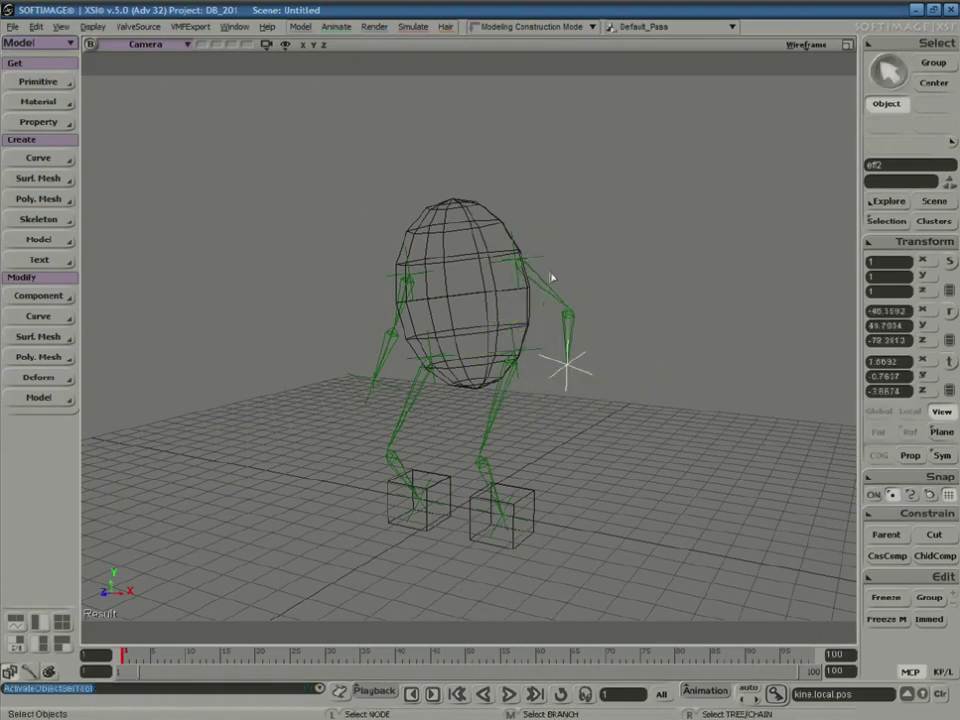
- Rotate the same arm's upper arm and forearm bones in local mode to pose the arm outward from the body
click(552, 292)
key(c)
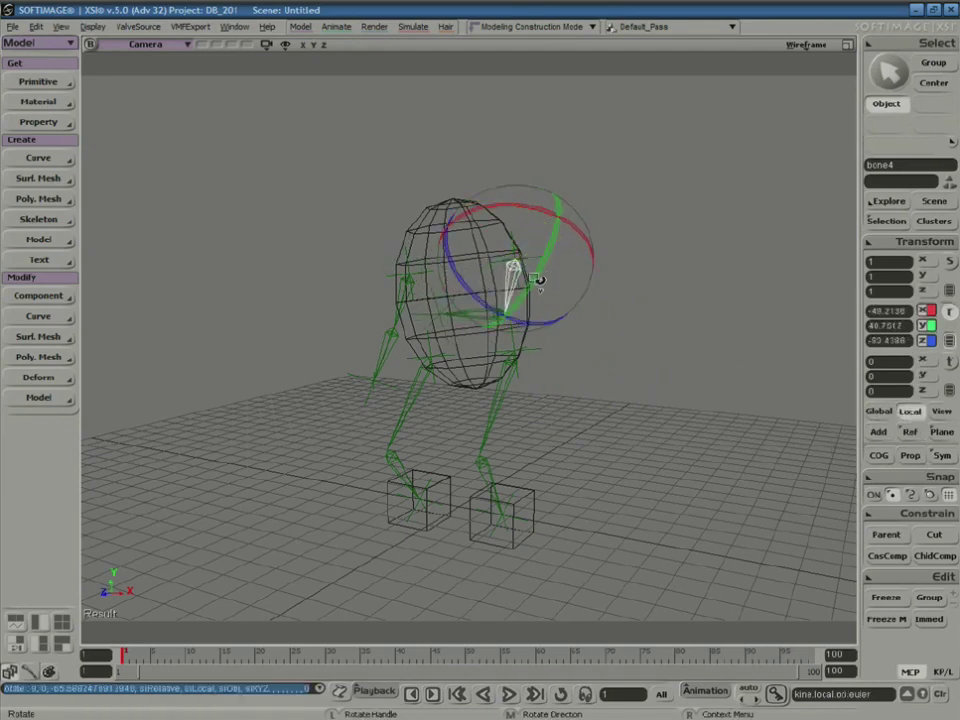
key(space)
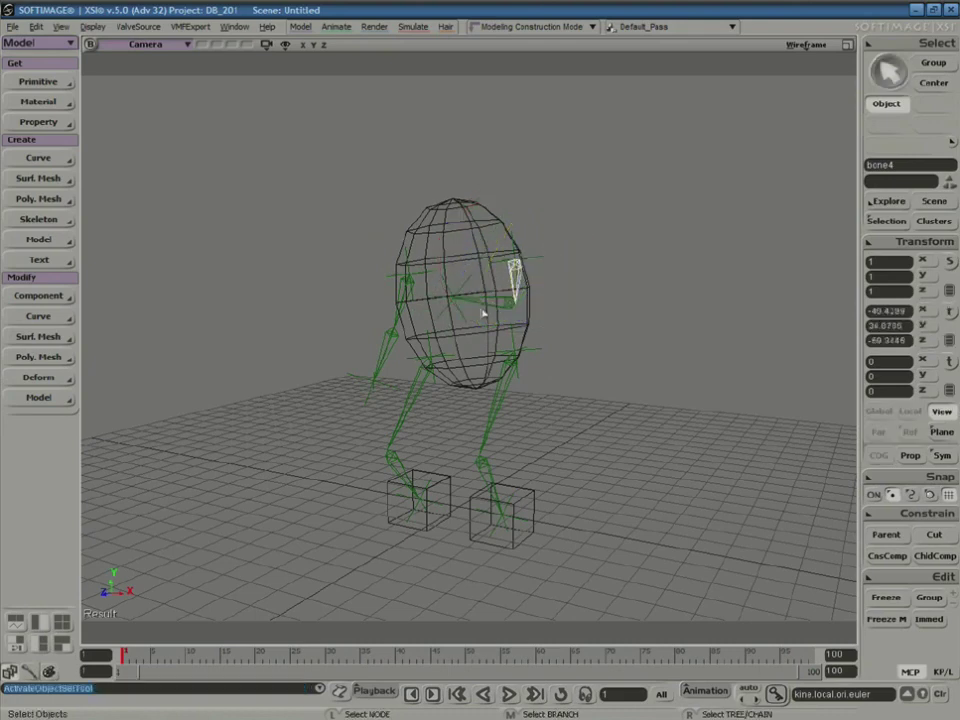
key(c)
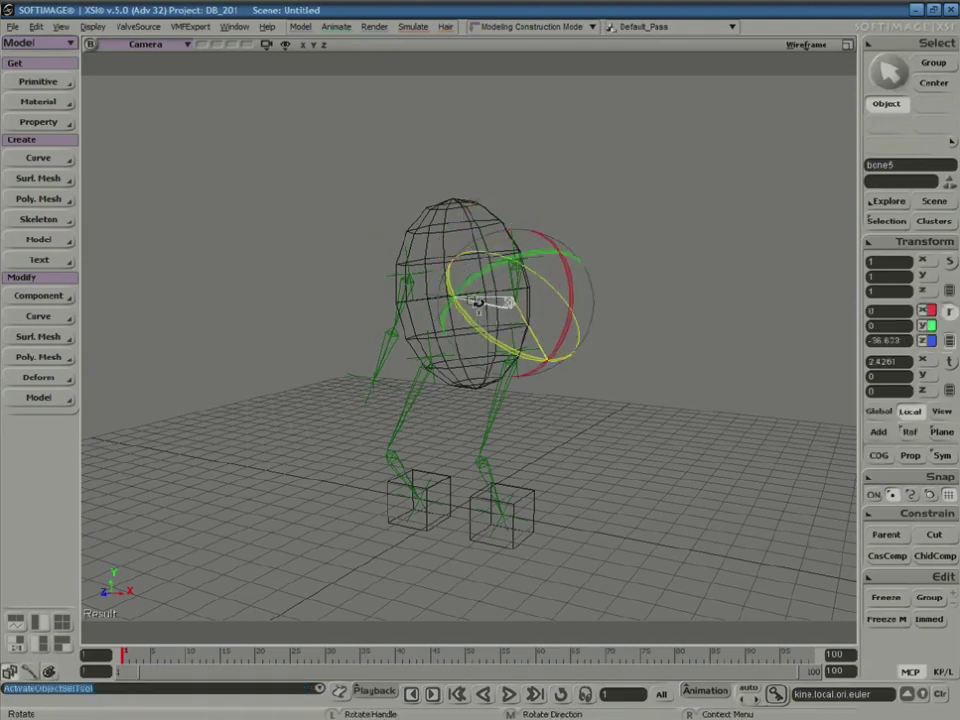
drag(538, 338, 506, 300)
key(space)
click(515, 284)
key(c)
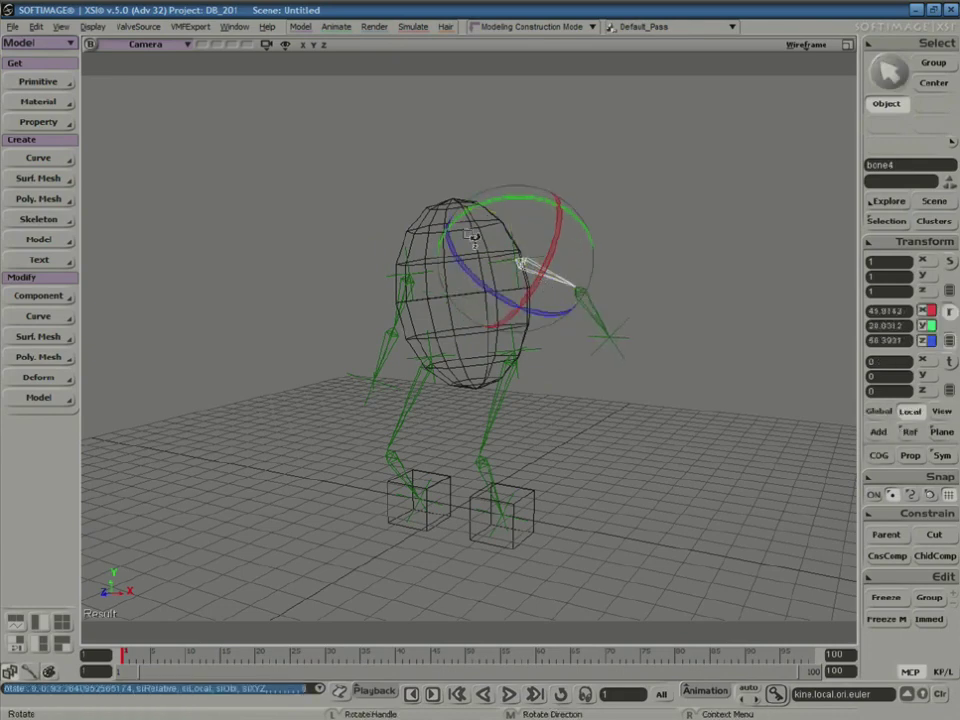
drag(481, 272, 554, 213)
key(space)
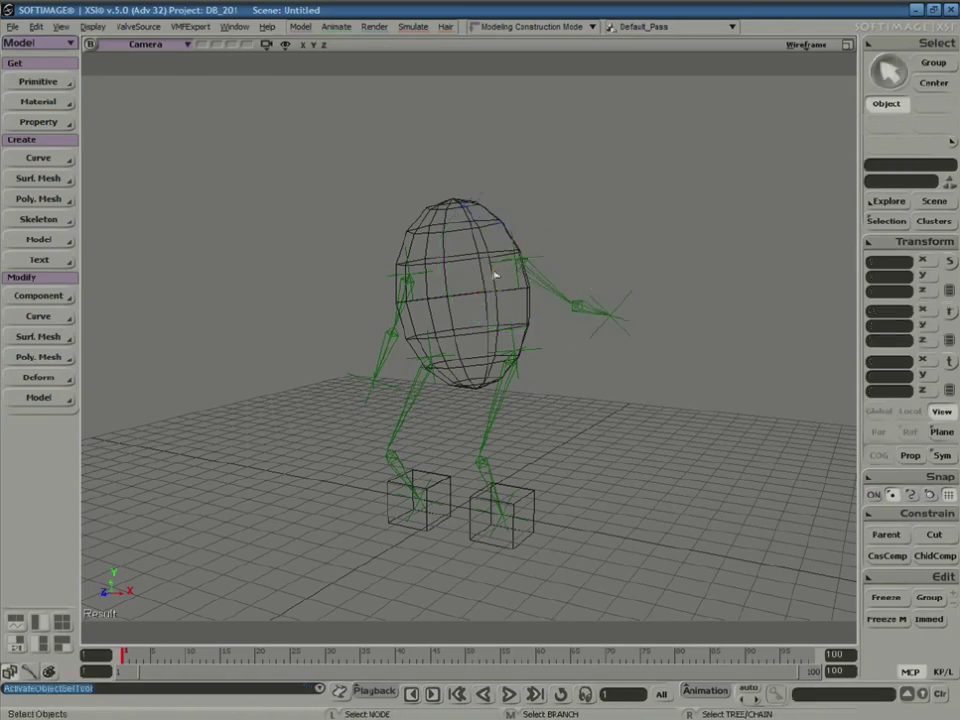
- Translate the sphere slightly upward to check that the posed arms follow, and clear the selection
click(456, 272)
key(v)
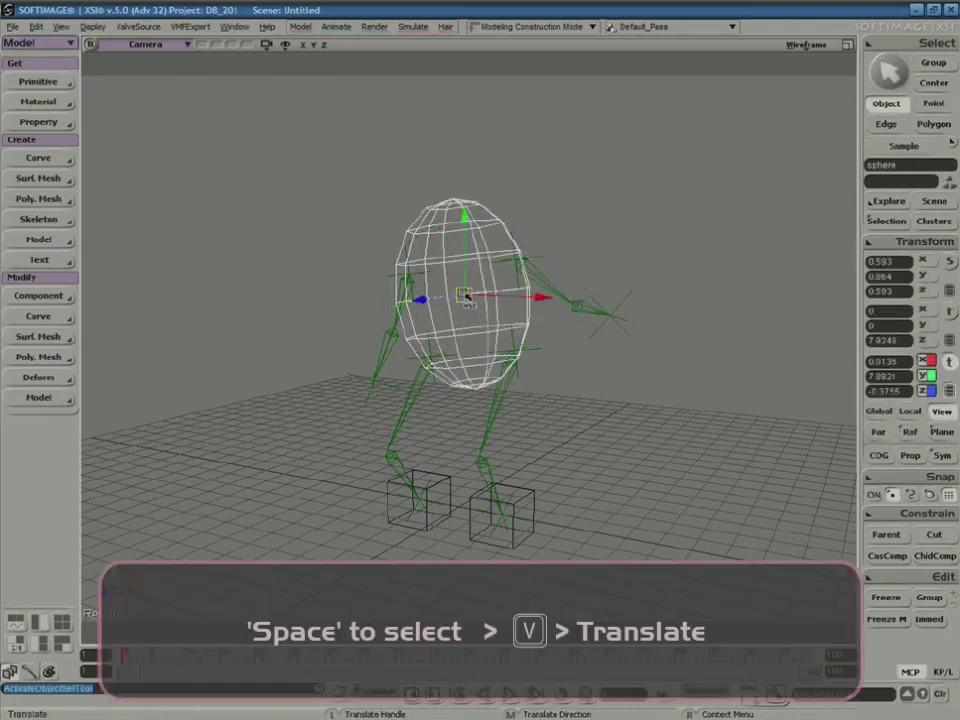
mouse_move(466, 298)
mouse_down()
mouse_move(476, 396)
mouse_move(476, 259)
mouse_move(471, 287)
mouse_move(480, 256)
mouse_move(467, 291)
mouse_up()
key(s)
mouse_move(587, 390)
right_down()
mouse_move(677, 394)
mouse_move(596, 387)
mouse_move(603, 395)
right_up()
key(v)
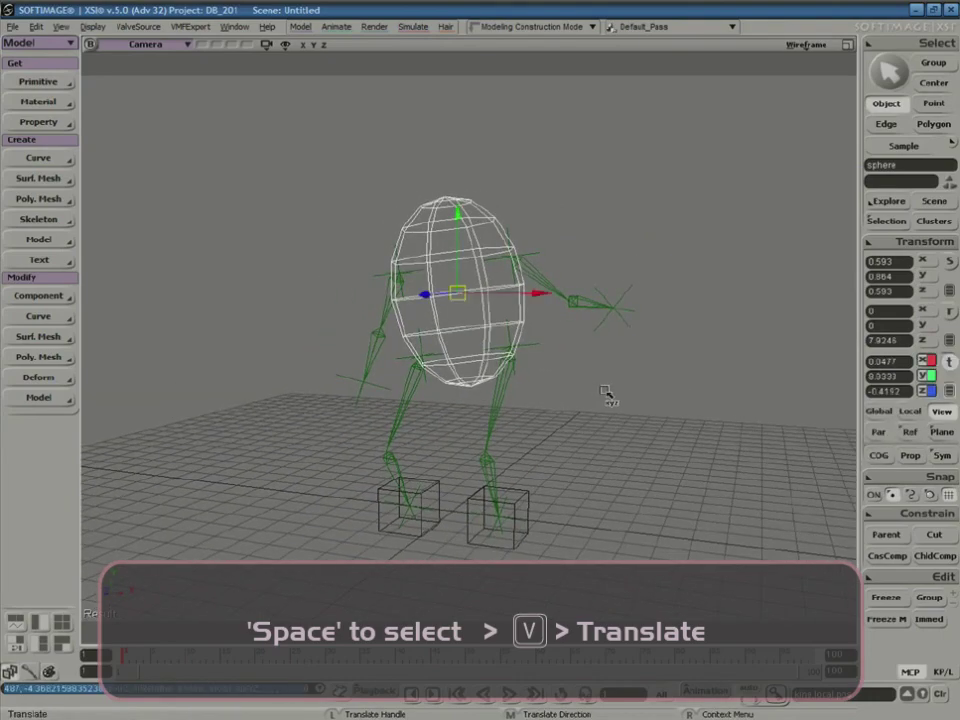
click(605, 210)
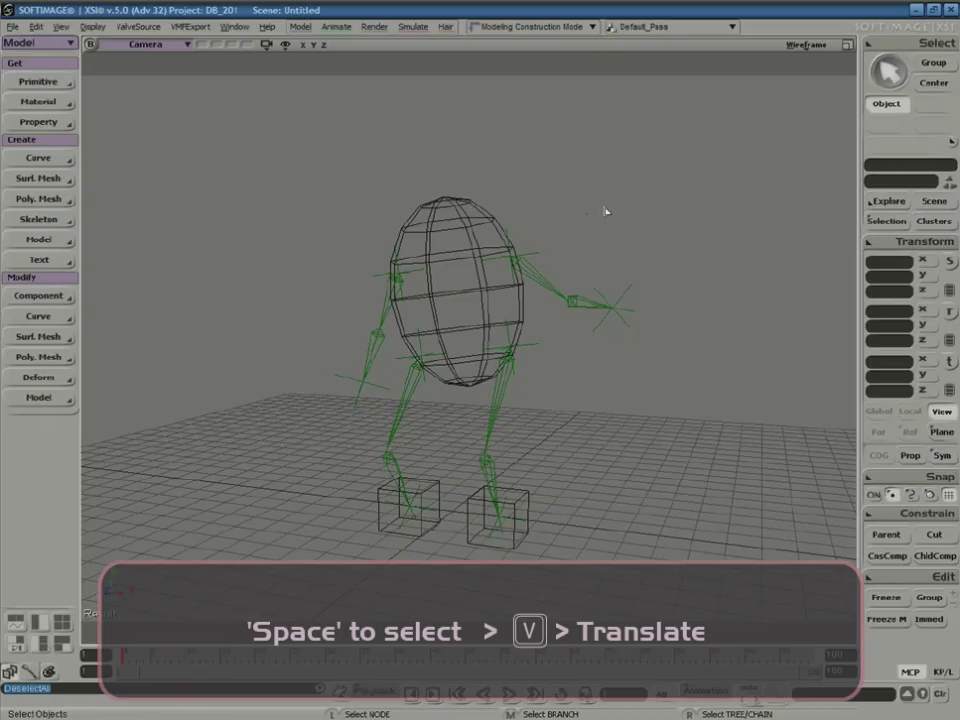
right_drag(619, 169, 600, 195)
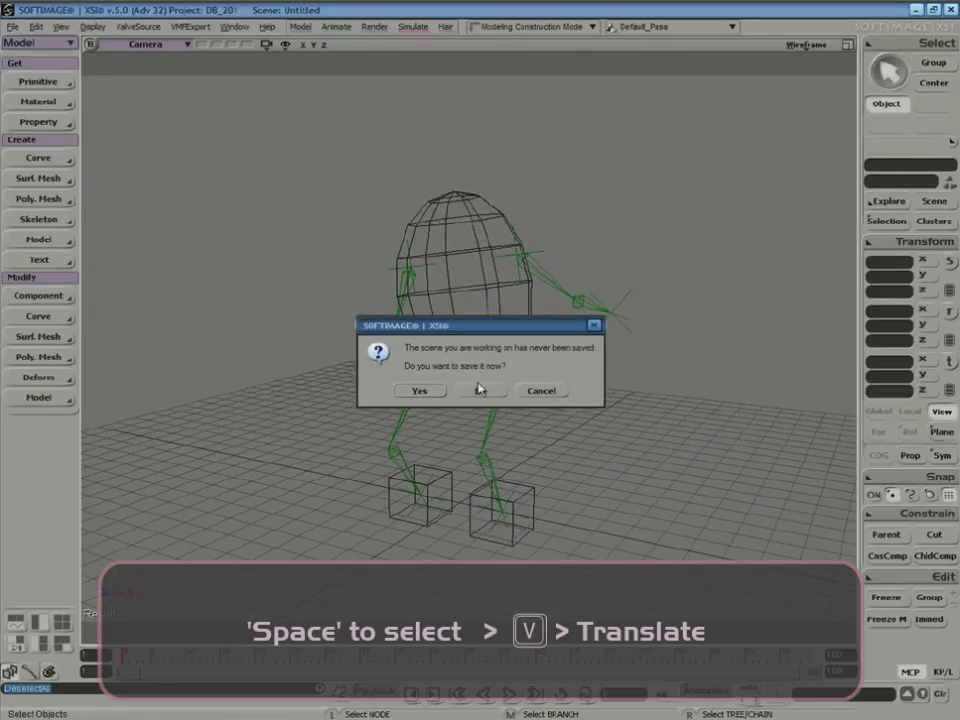
- Start a new scene without saving the current one, and add the Skeleton - Man - Basic model
click(480, 390)
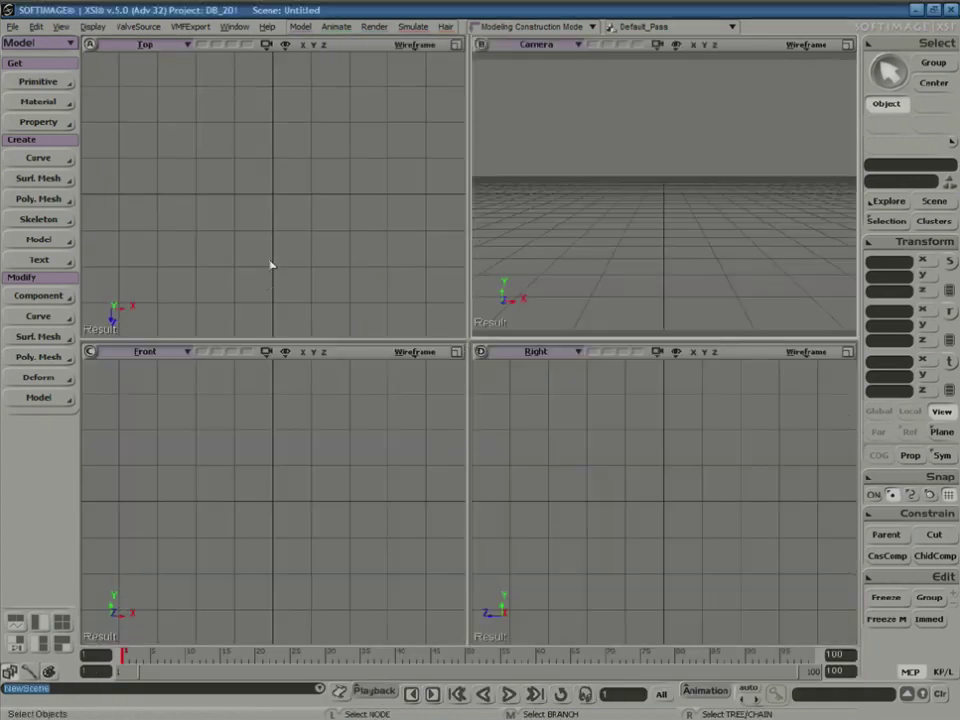
click(65, 86)
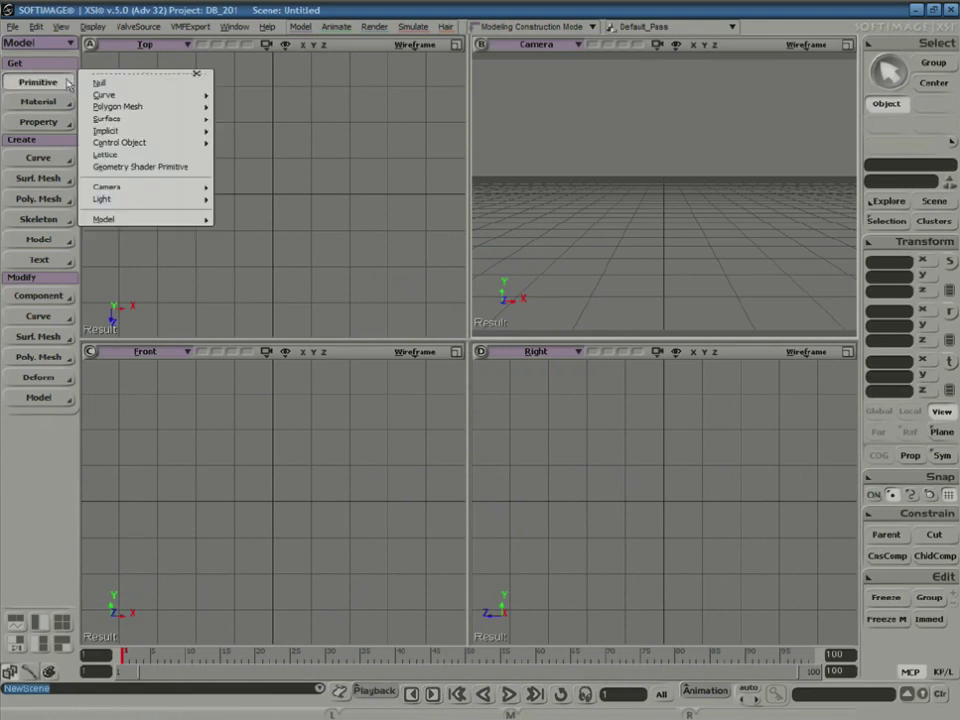
mouse_move(137, 223)
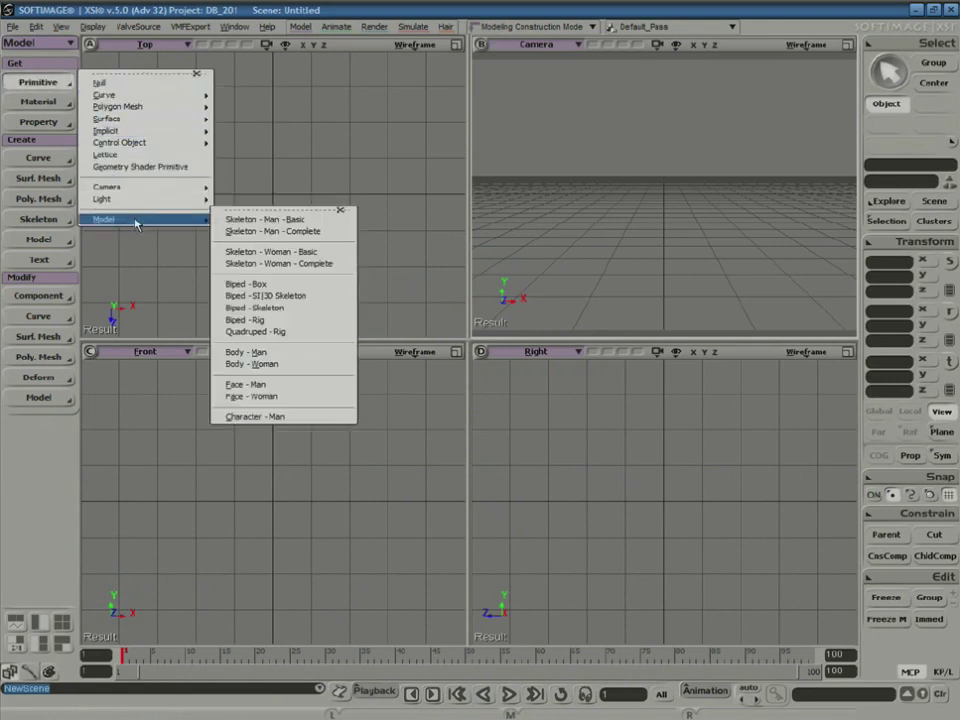
click(303, 222)
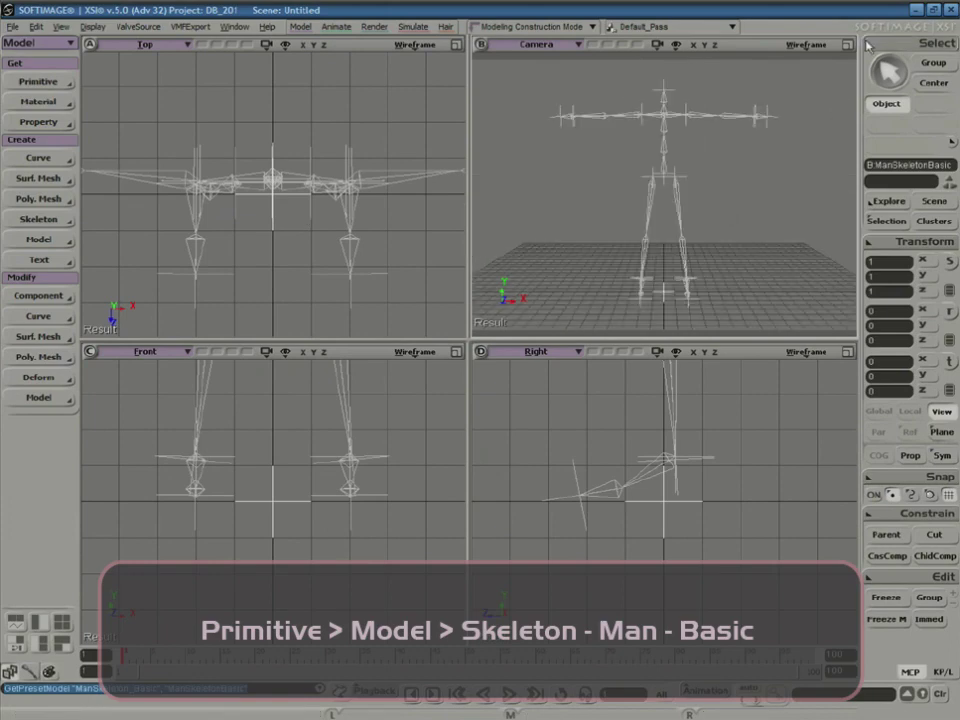
- Enlarge the Camera view and try to translate the controls at the skeleton's left ankle, undoing each move
click(848, 45)
key(s)
right_drag(746, 186, 671, 268)
key(space)
click(629, 366)
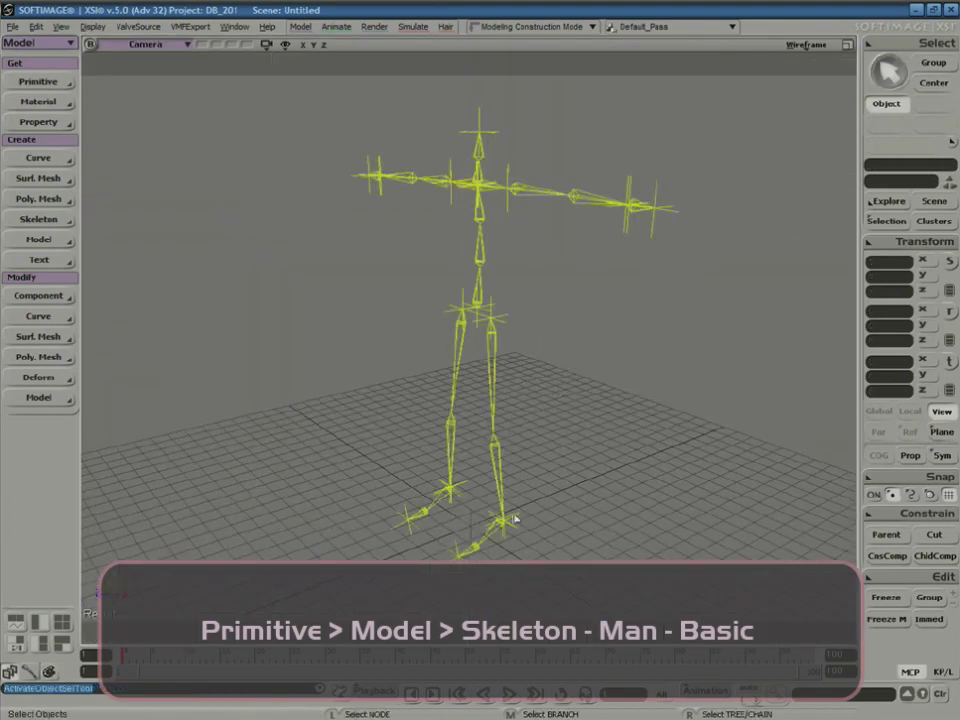
key(v)
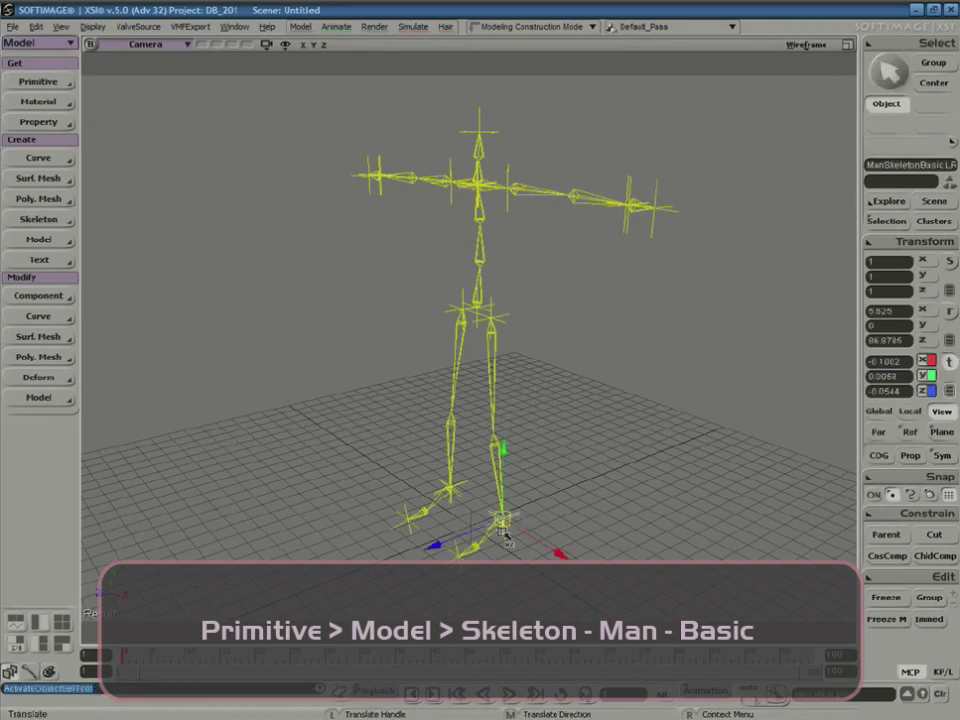
drag(505, 521, 390, 497)
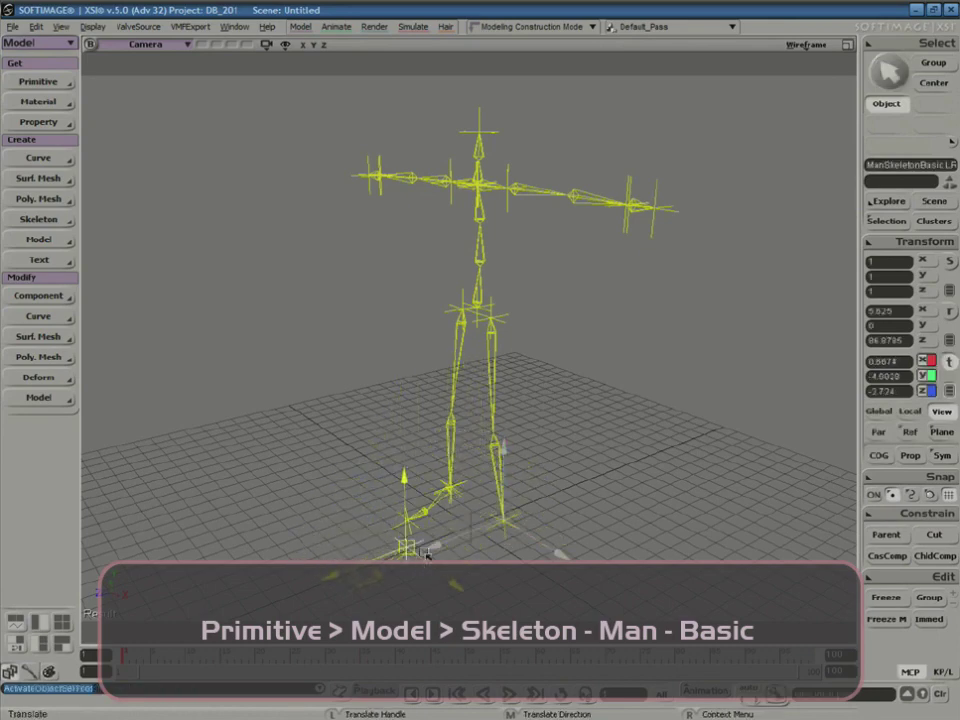
key(ctrl+z)
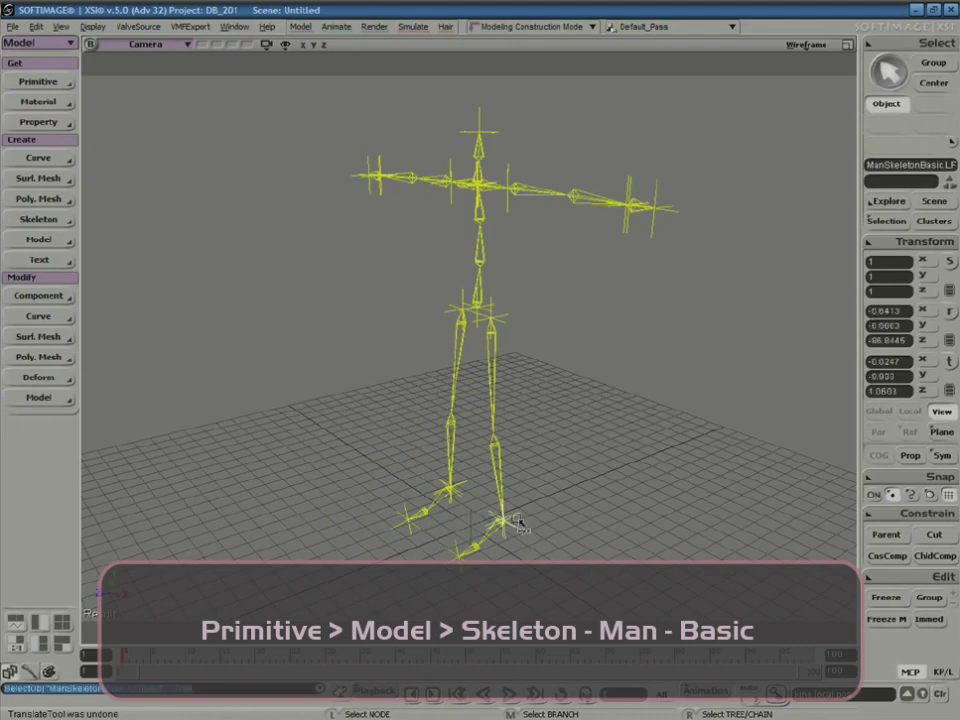
key(v)
drag(518, 521, 510, 495)
key(ctrl+z)
- Rotate the skeleton's spine bones to lean the upper body and tilt the arms as a test
key(s)
right_drag(523, 450, 497, 251)
key(space)
click(472, 261)
key(v)
key(s)
key(c)
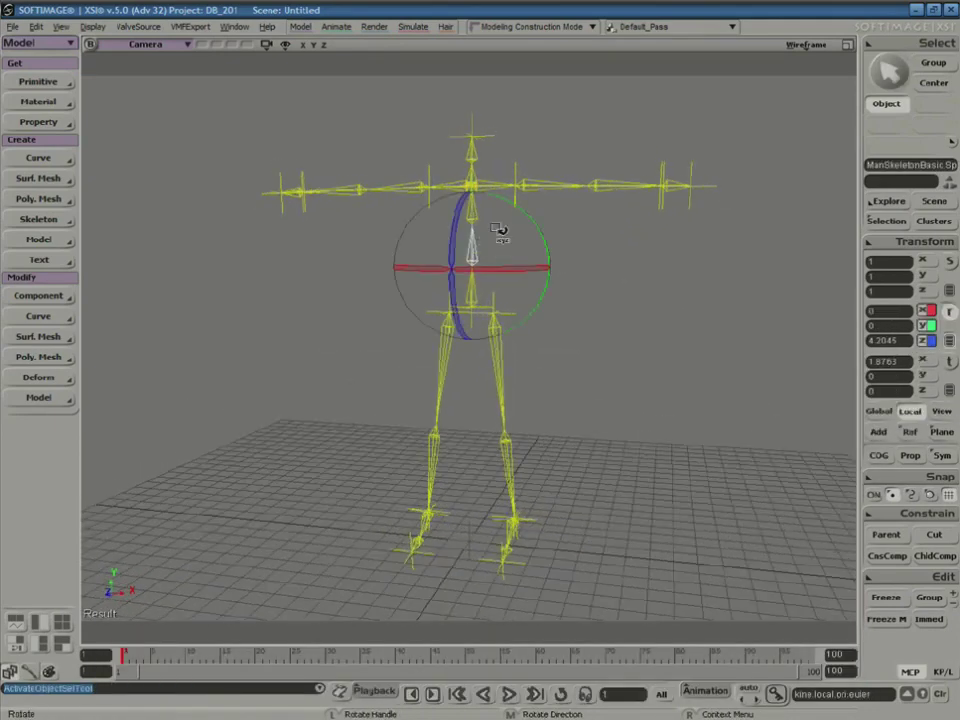
drag(523, 220, 452, 212)
key(space)
click(486, 221)
key(c)
key(space)
click(475, 222)
key(c)
key(space)
- Try to translate the skeleton's left hand root inward, and undo that move together with the spine rotations
click(536, 246)
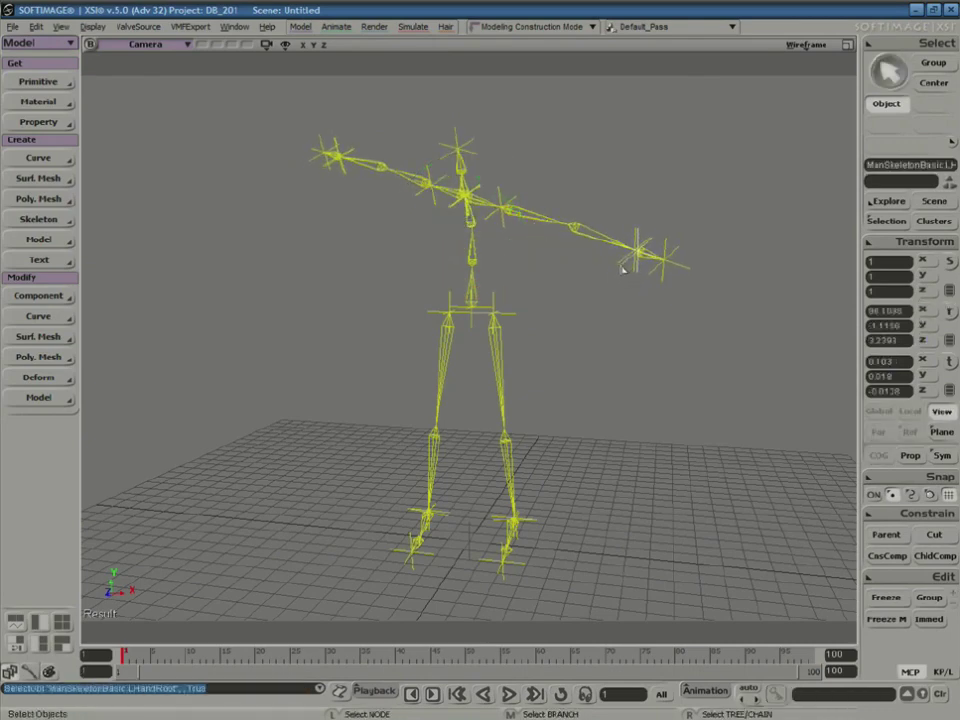
key(c)
key(v)
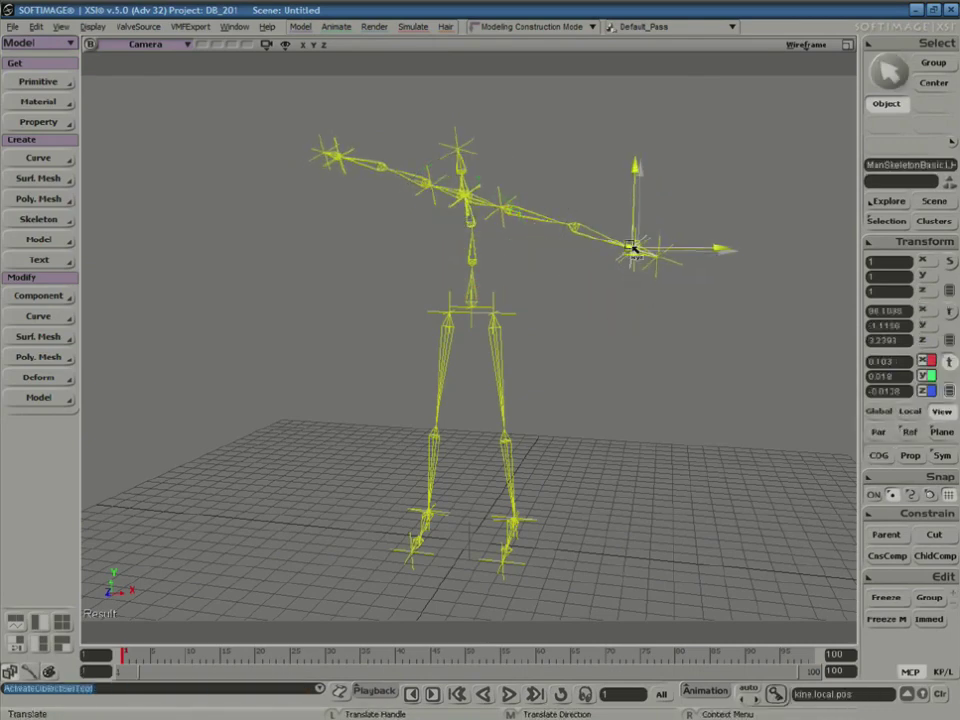
drag(640, 262, 536, 279)
key(ctrl+z)
key(ctrl+z)
key(ctrl+z)
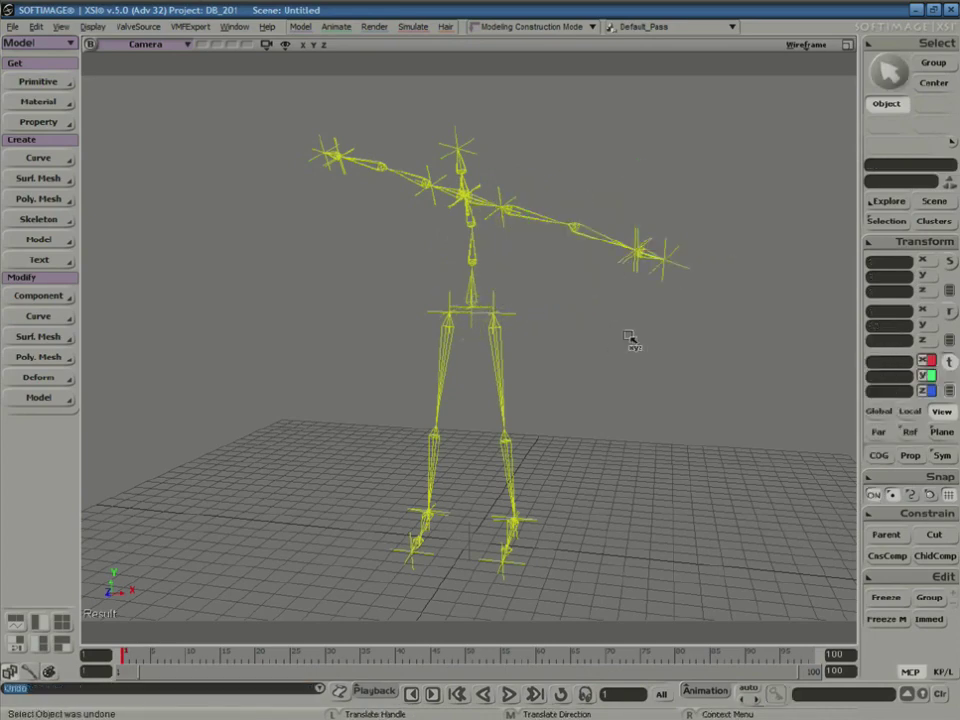
key(ctrl+z)
key(ctrl+z)
key(ctrl+z)
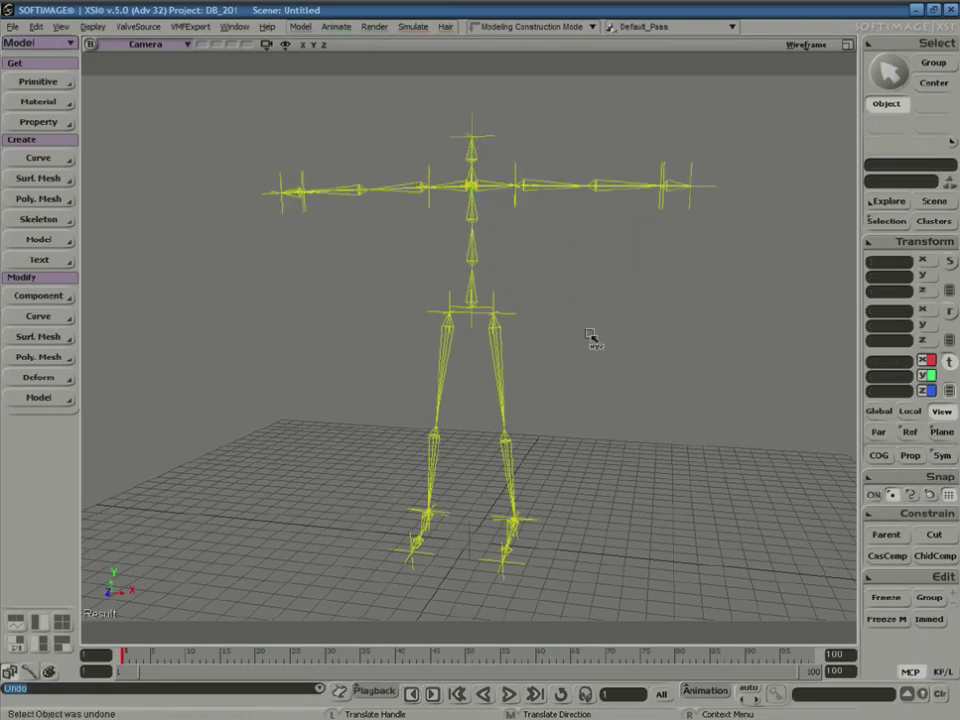
- Add the Body - Man preset model around the basic man skeleton, and deselect it
click(40, 81)
mouse_move(130, 222)
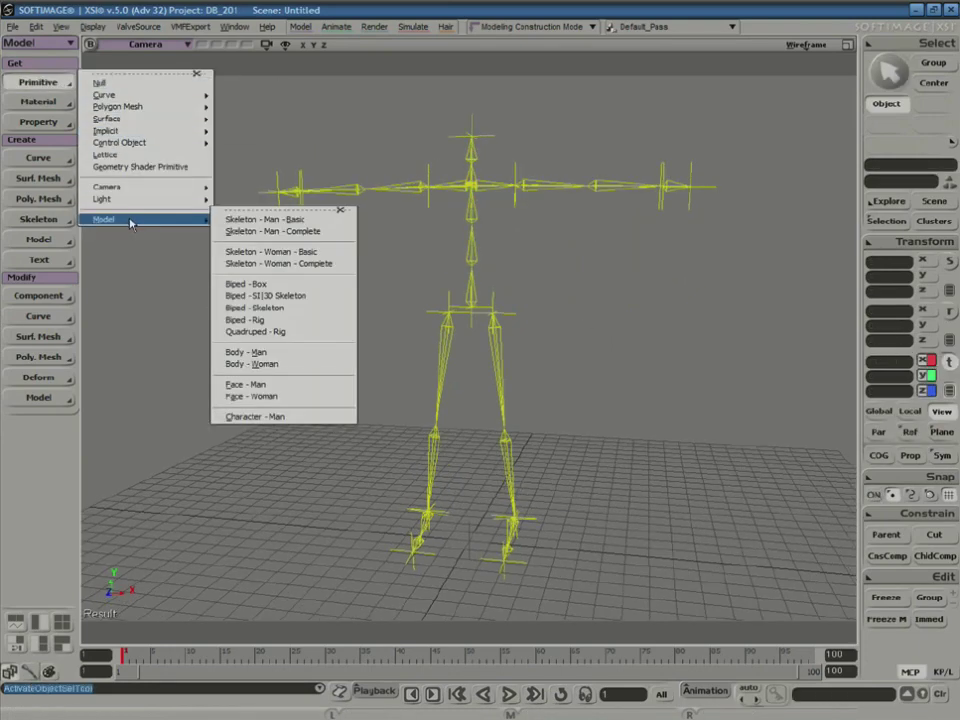
click(281, 358)
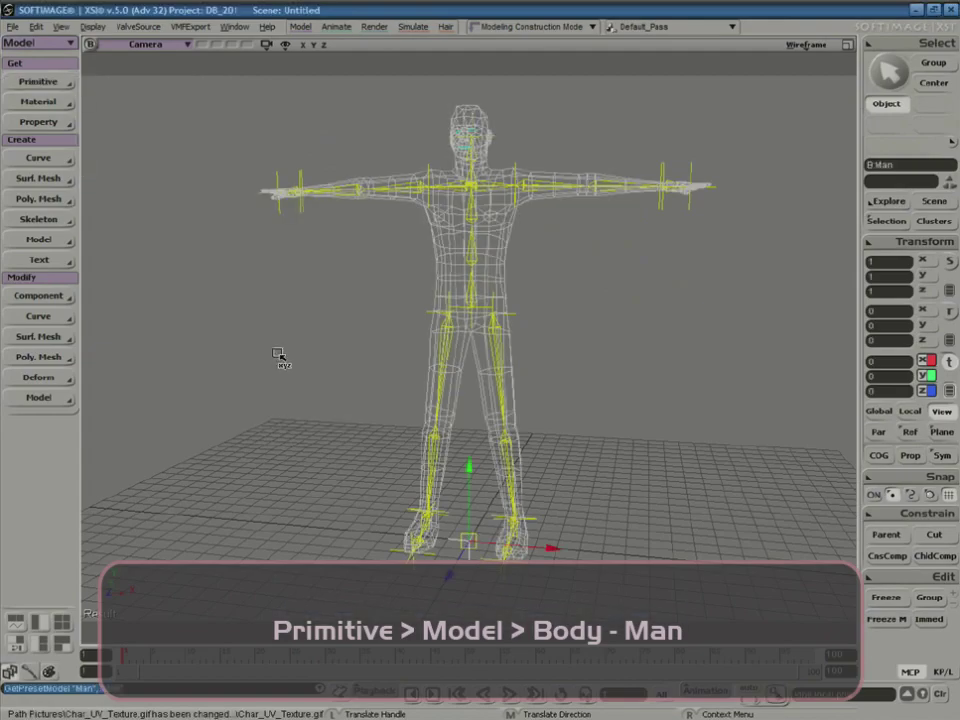
click(574, 321)
right_drag(574, 321, 541, 336)
- Select the man's body mesh and delete it from the scene
key(v)
key(space)
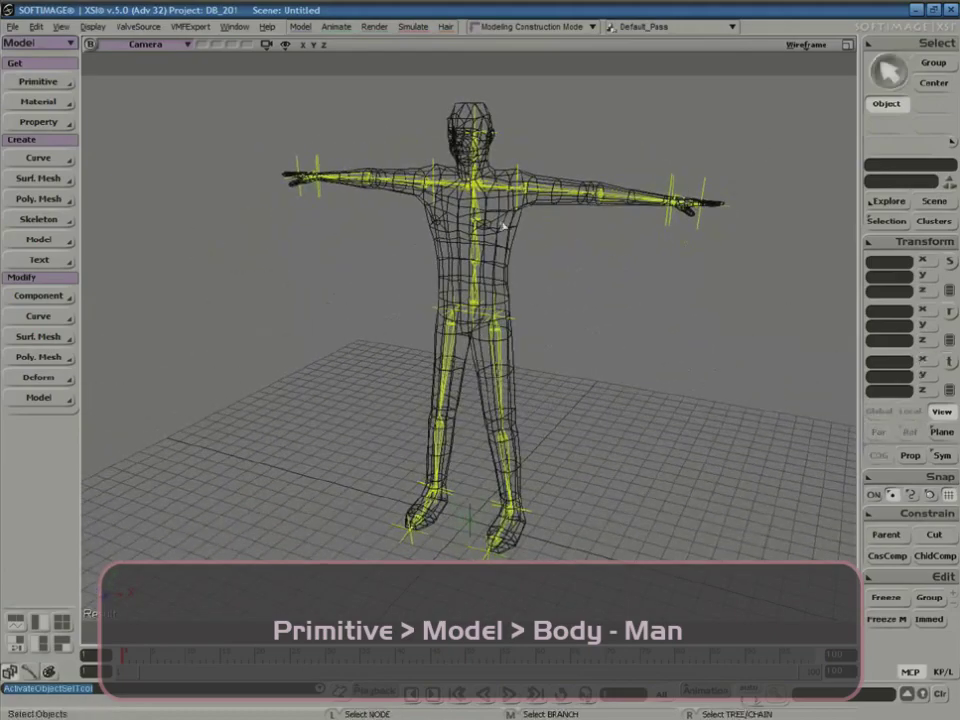
click(506, 223)
key(Delete)
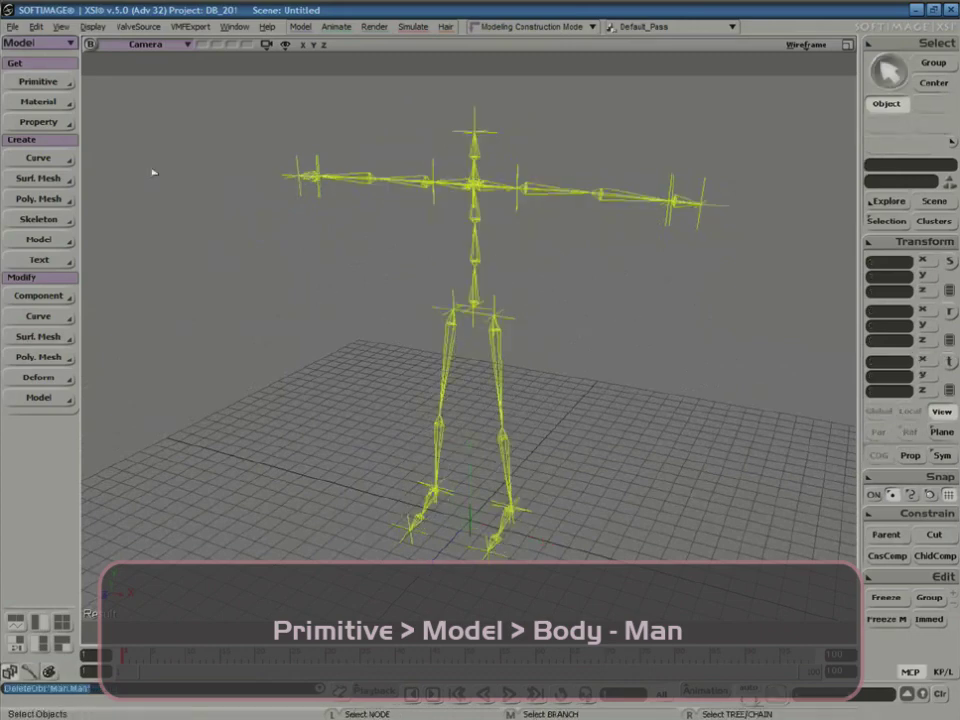
- Add the Body - Woman preset model around the skeleton, and open the scene Explorer
click(72, 82)
mouse_move(200, 225)
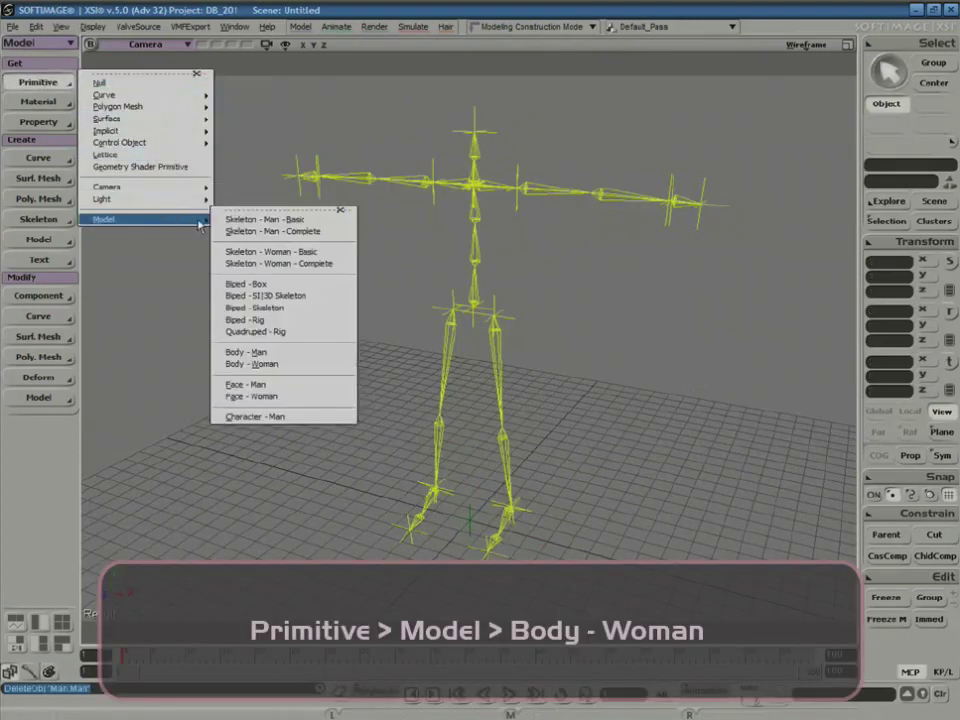
click(210, 364)
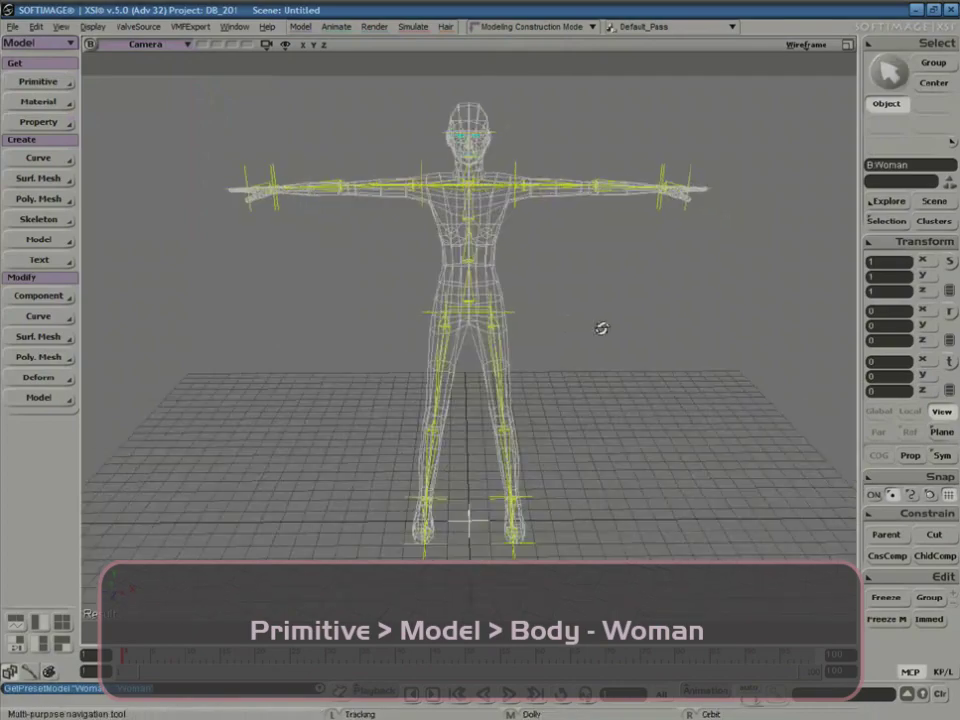
mouse_move(600, 328)
right_down()
mouse_move(611, 302)
mouse_move(490, 320)
mouse_move(598, 306)
right_up()
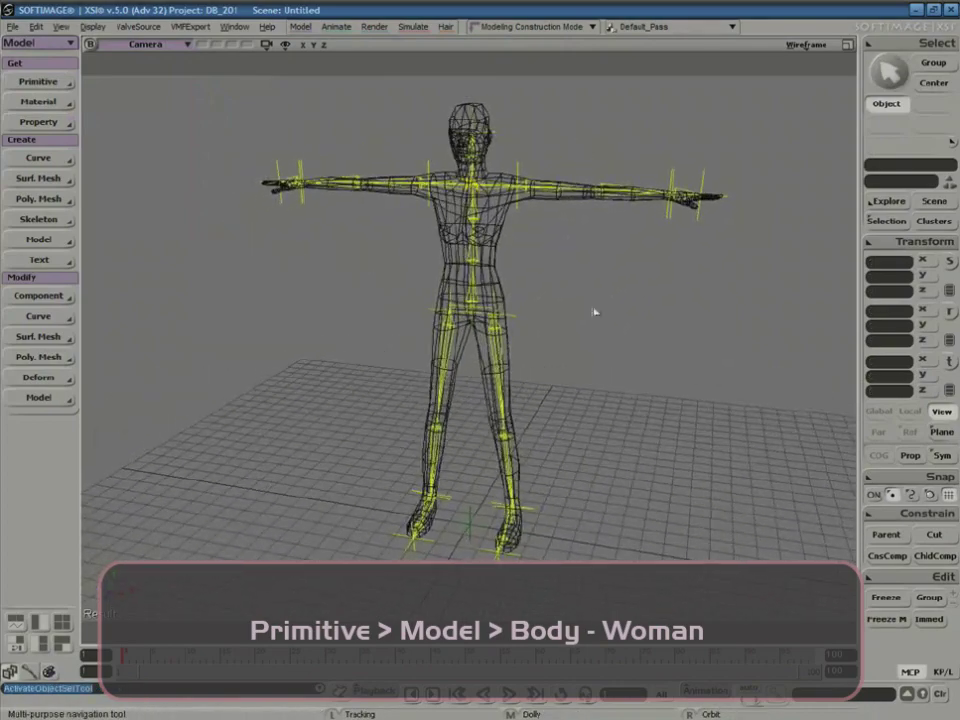
key(8)
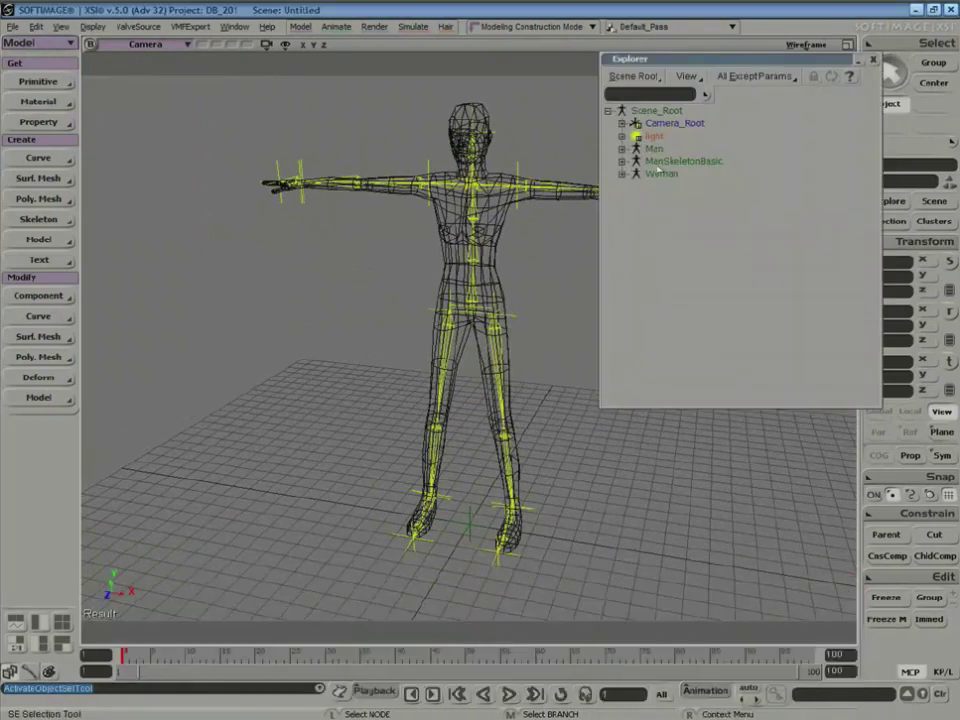
- Select the Man, ManSkeletonBasic and Woman hierarchies together, and delete them from the scene
ctrl+click(658, 162)
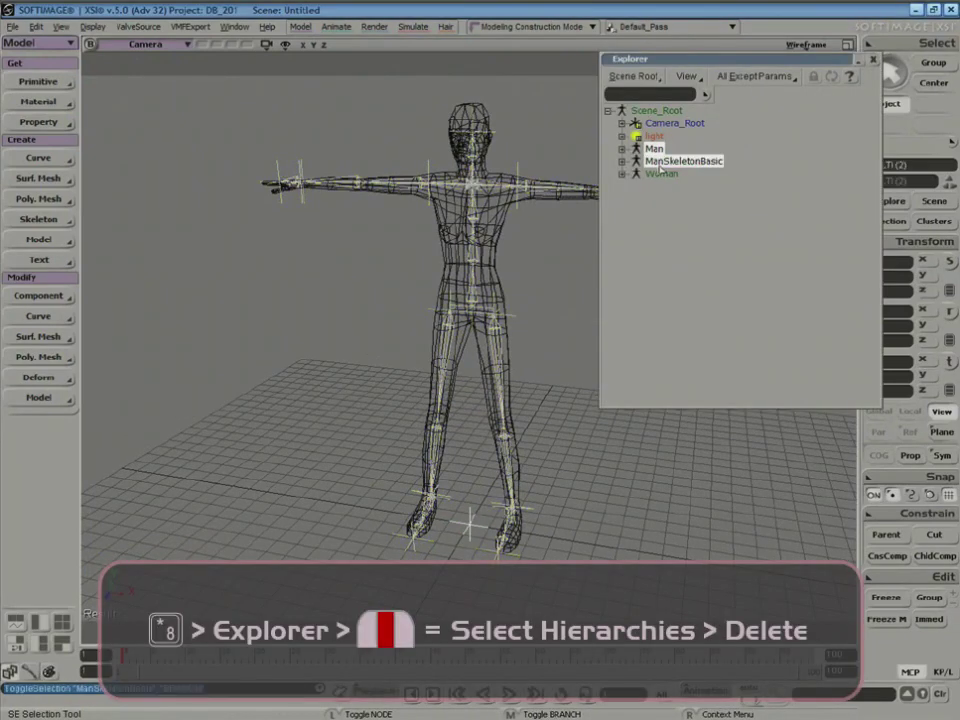
ctrl+click(660, 174)
key(Delete)
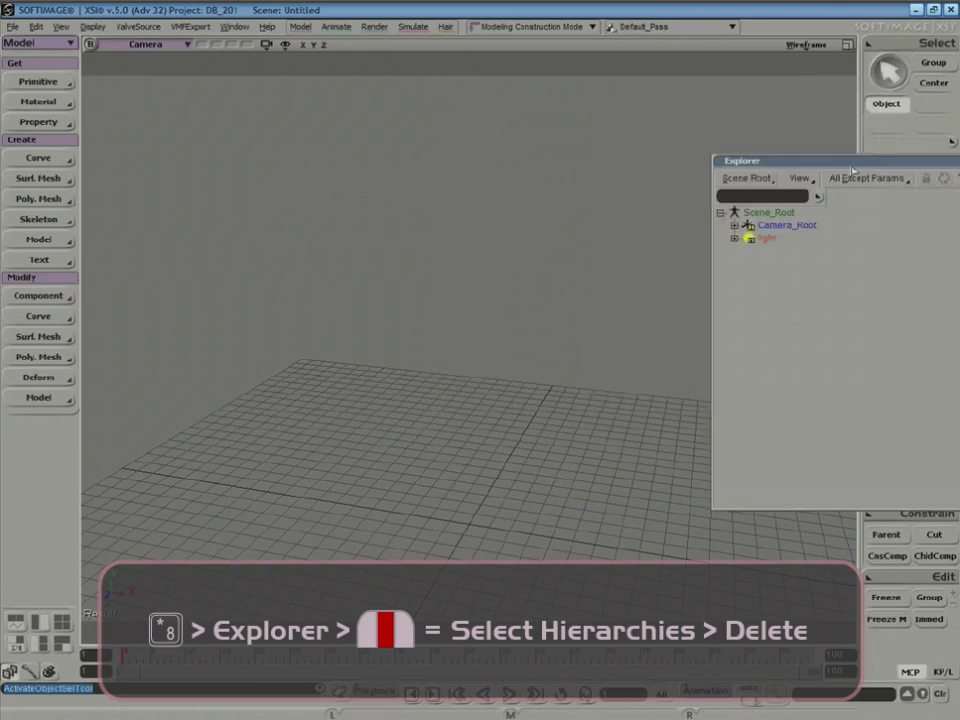
- Add the Skeleton - Man - Complete preset model to the empty scene, and deselect it
click(40, 81)
mouse_move(138, 224)
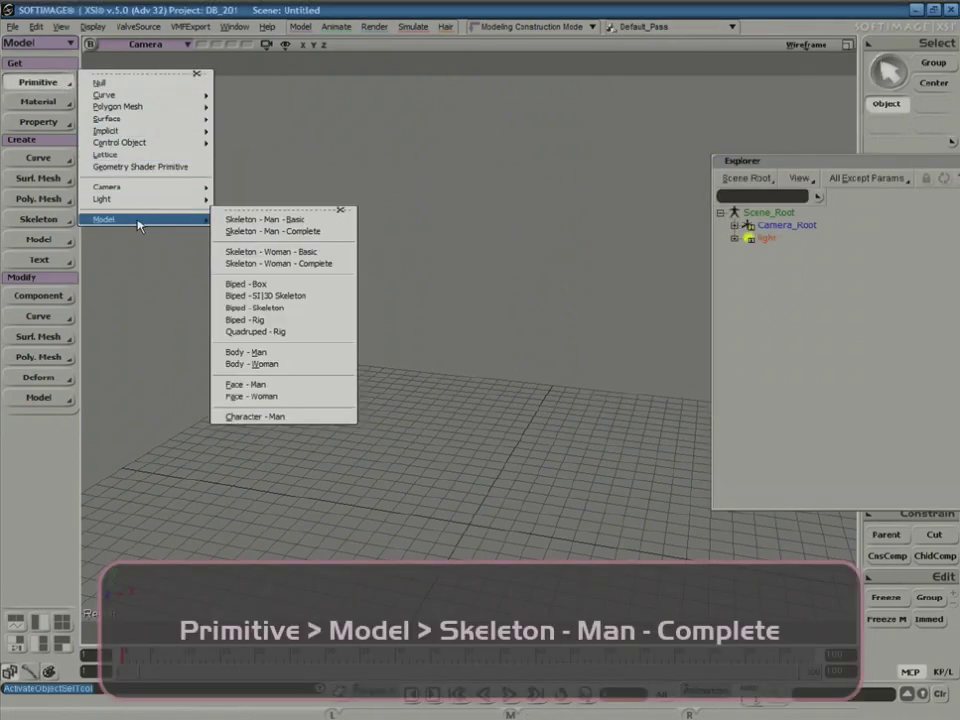
click(279, 230)
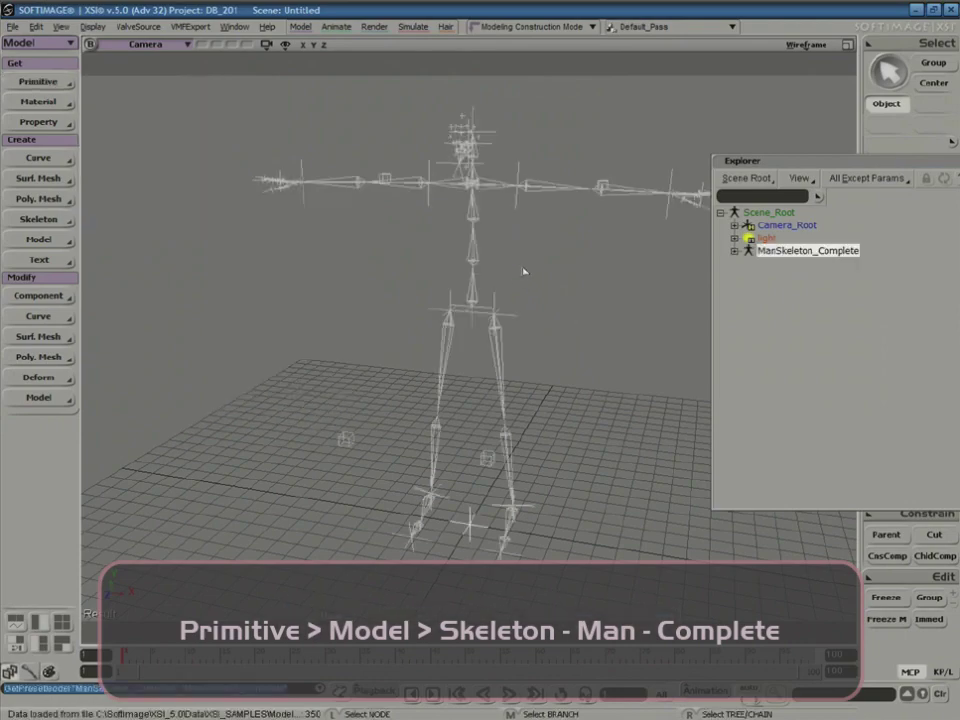
key(s)
right_drag(579, 257, 540, 275)
click(546, 268)
key(s)
key(s)
right_drag(606, 217, 632, 271)
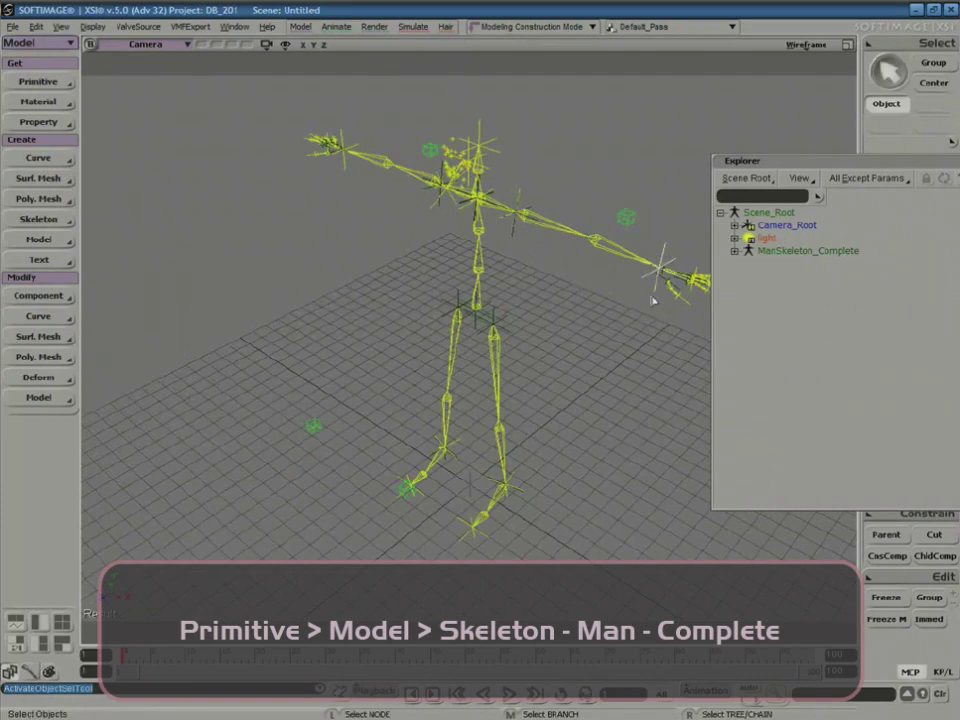
- Try to translate the complete skeleton's left hand root inward and downward to bend the arm
drag(660, 268, 583, 338)
key(s)
right_drag(590, 293, 643, 255)
key(v)
key(space)
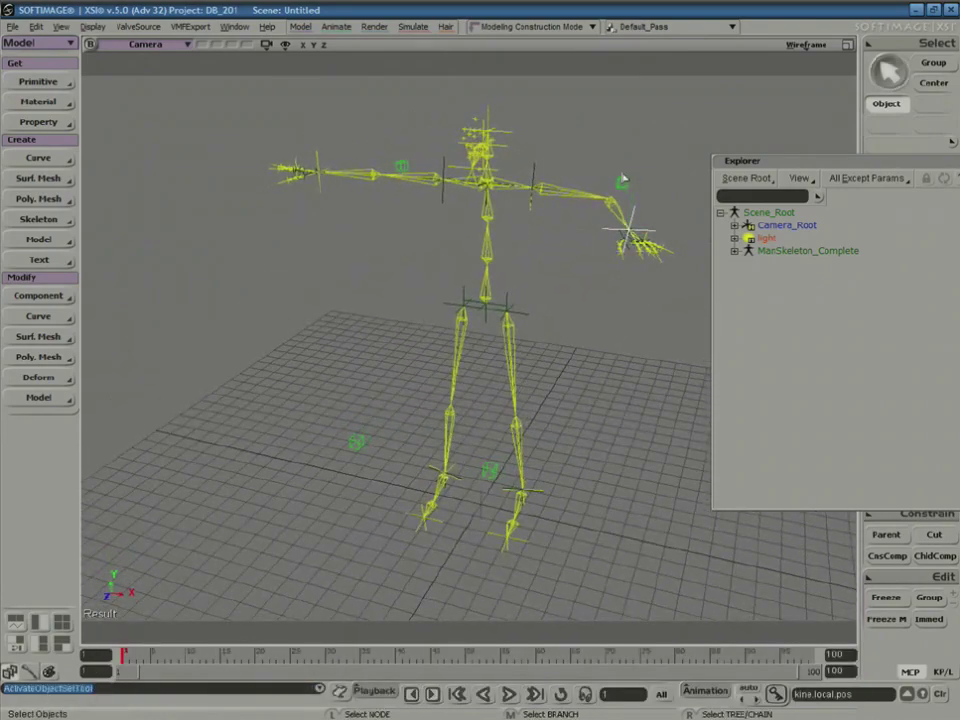
key(v)
drag(621, 195, 620, 243)
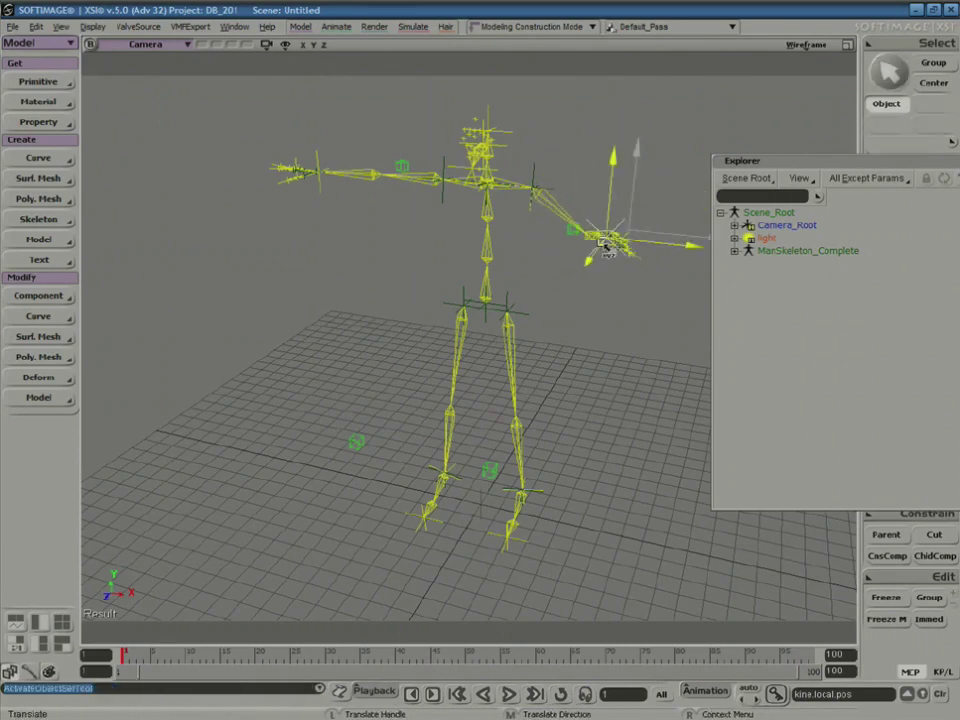
key(s)
right_drag(552, 272, 519, 317)
key(space)
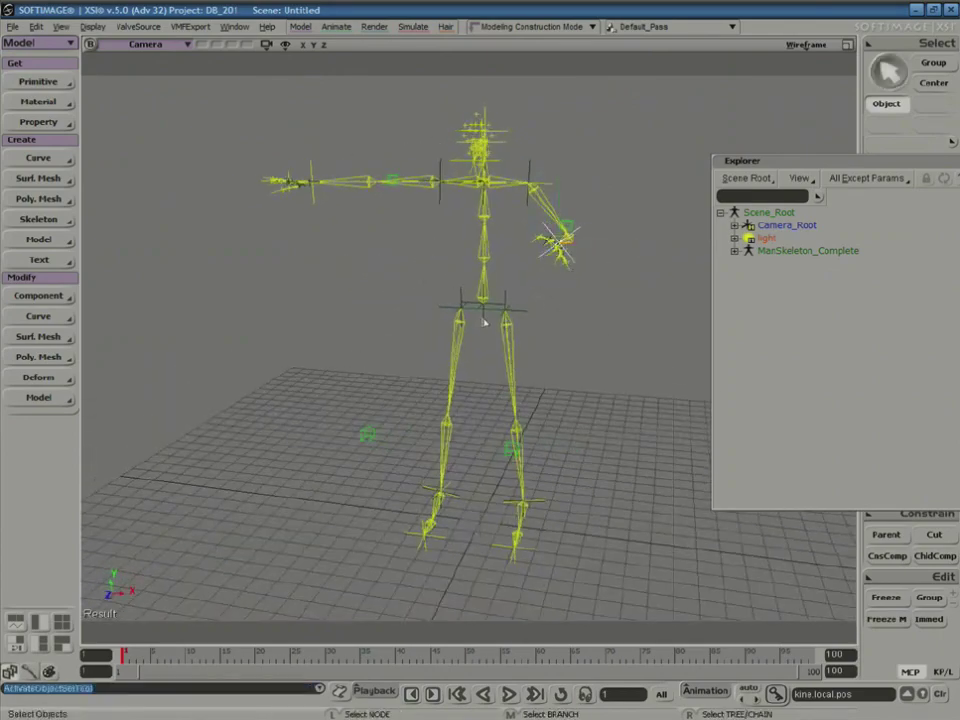
- Try to translate the skeleton's hip root, and undo that move
click(484, 310)
mouse_move(481, 275)
mouse_down()
mouse_move(479, 300)
mouse_move(476, 259)
mouse_move(465, 306)
mouse_move(482, 275)
mouse_up()
key(ctrl+z)
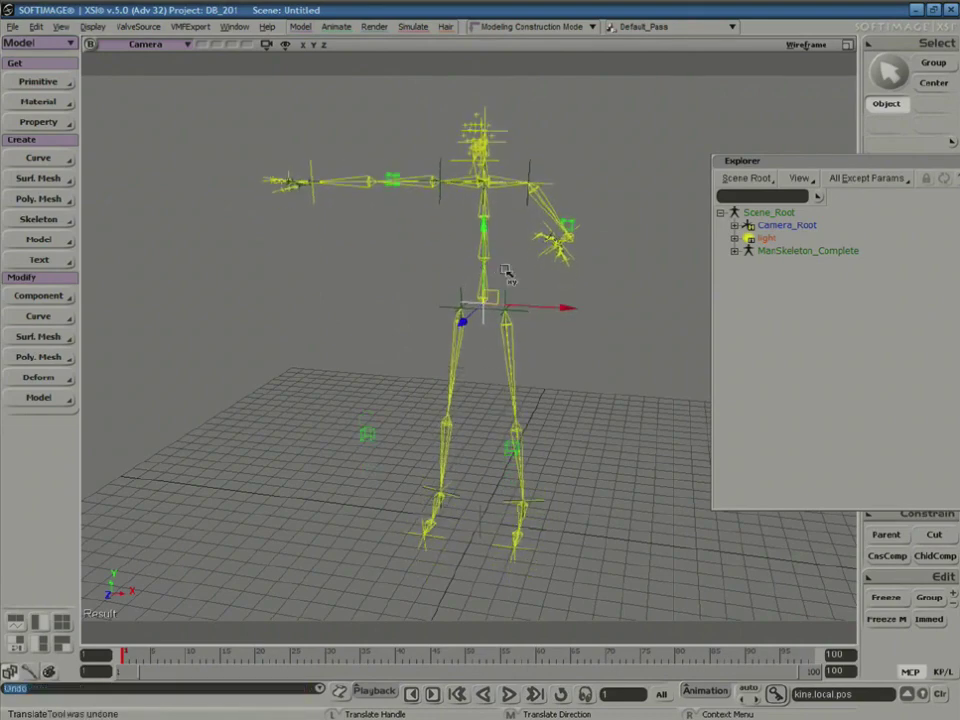
- Examine the complete skeleton's upper body, including the facial control points around its head
key(s)
right_drag(510, 274, 497, 318)
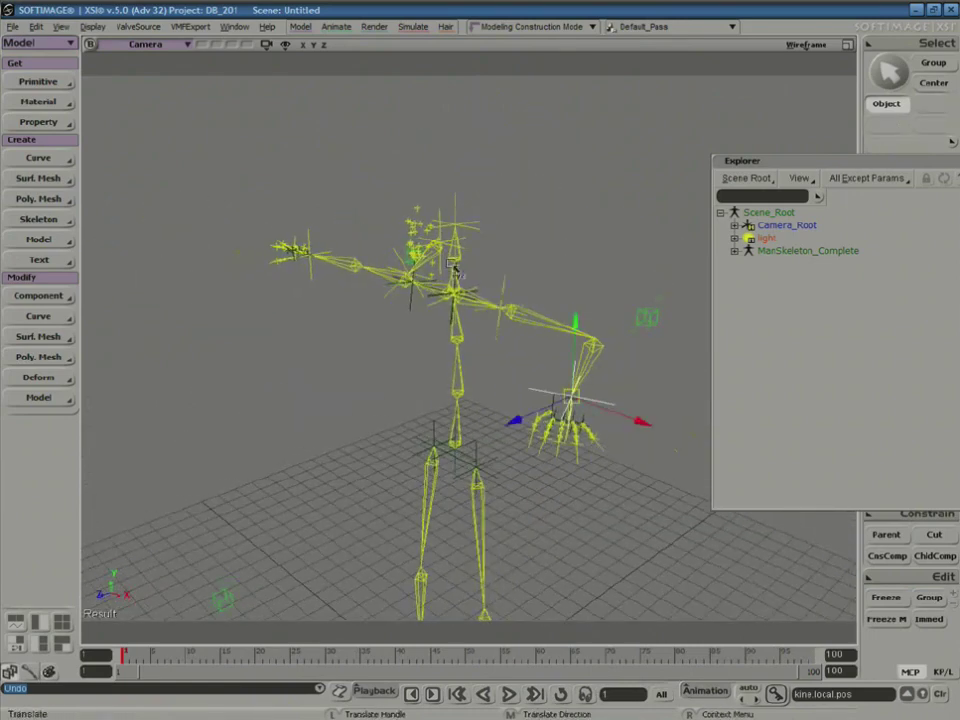
key(space)
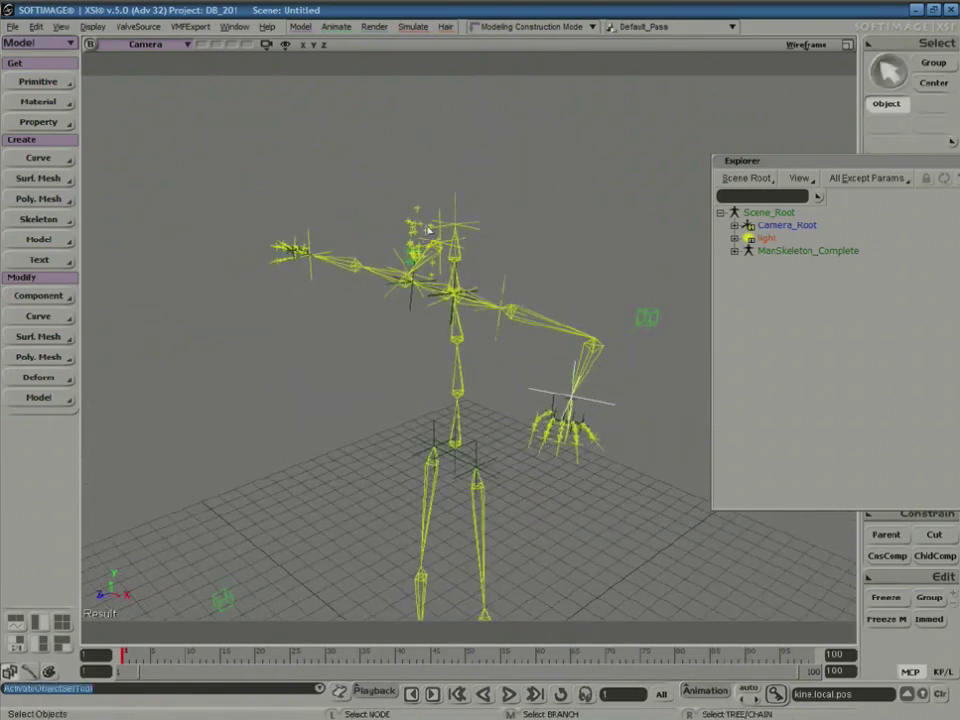
key(s)
middle_drag(458, 260, 407, 315)
right_drag(407, 315, 437, 300)
drag(437, 300, 432, 354)
middle_drag(432, 354, 465, 310)
right_drag(420, 366, 448, 332)
right_drag(412, 333, 461, 259)
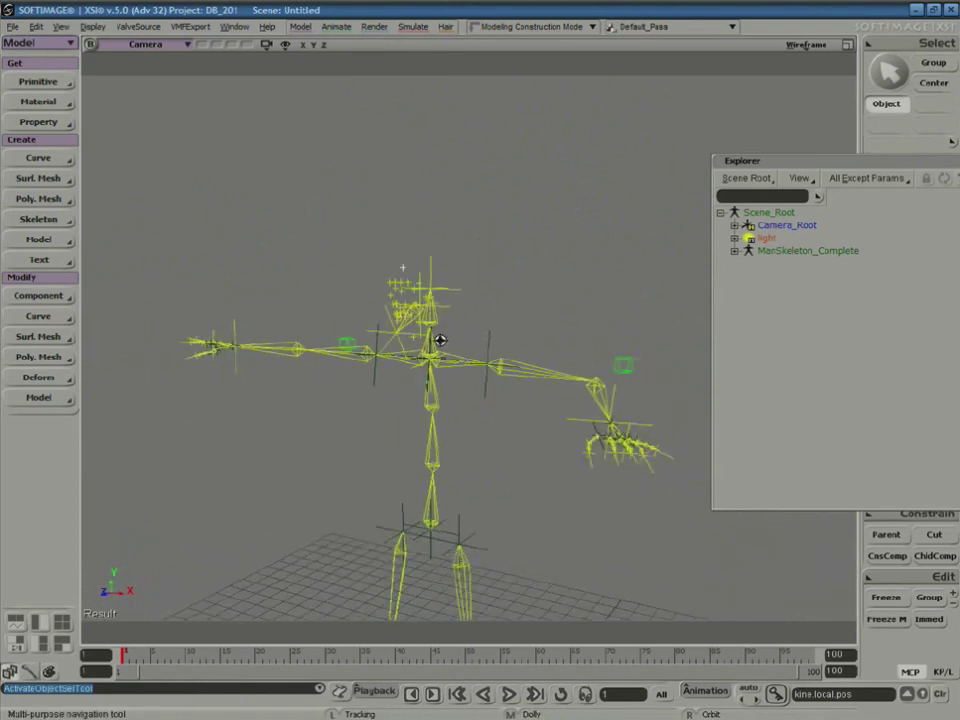
- Undo the left hand root's translations, and deselect the hand root
key(ctrl+z)
key(ctrl+z)
key(space)
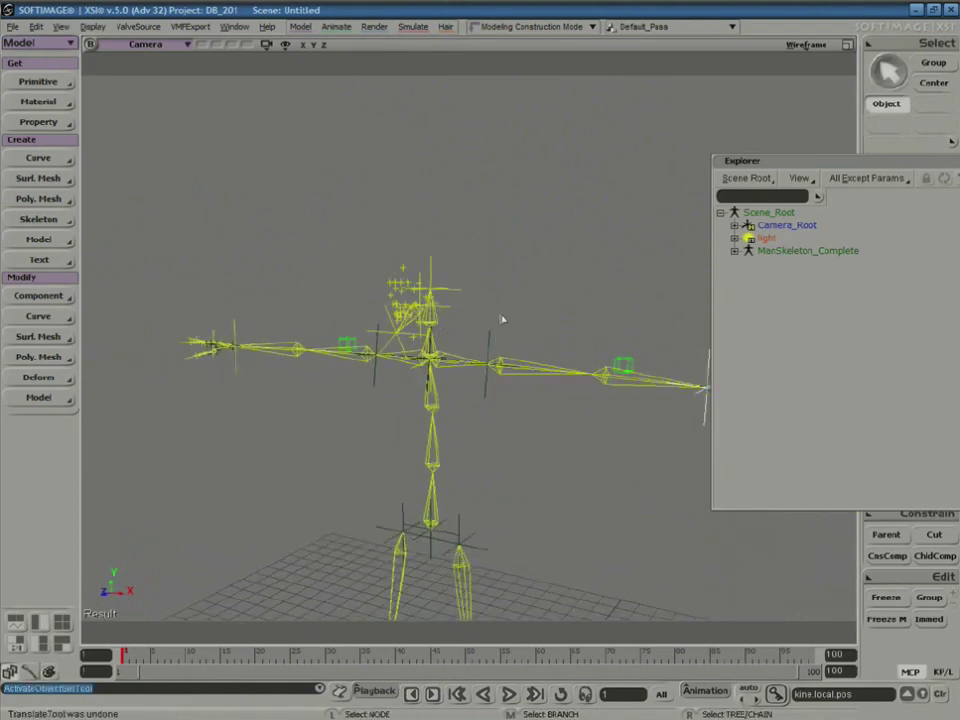
click(524, 316)
- Add the Body - Man preset model around the complete skeleton
key(s)
right_drag(507, 321, 418, 228)
key(v)
click(70, 84)
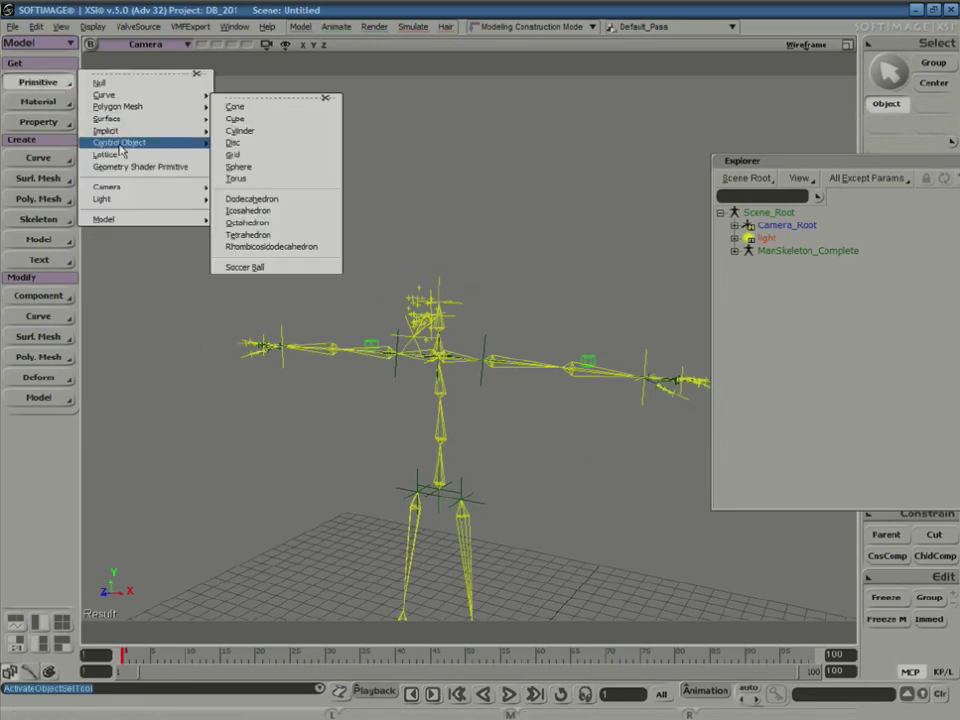
mouse_move(131, 224)
click(259, 355)
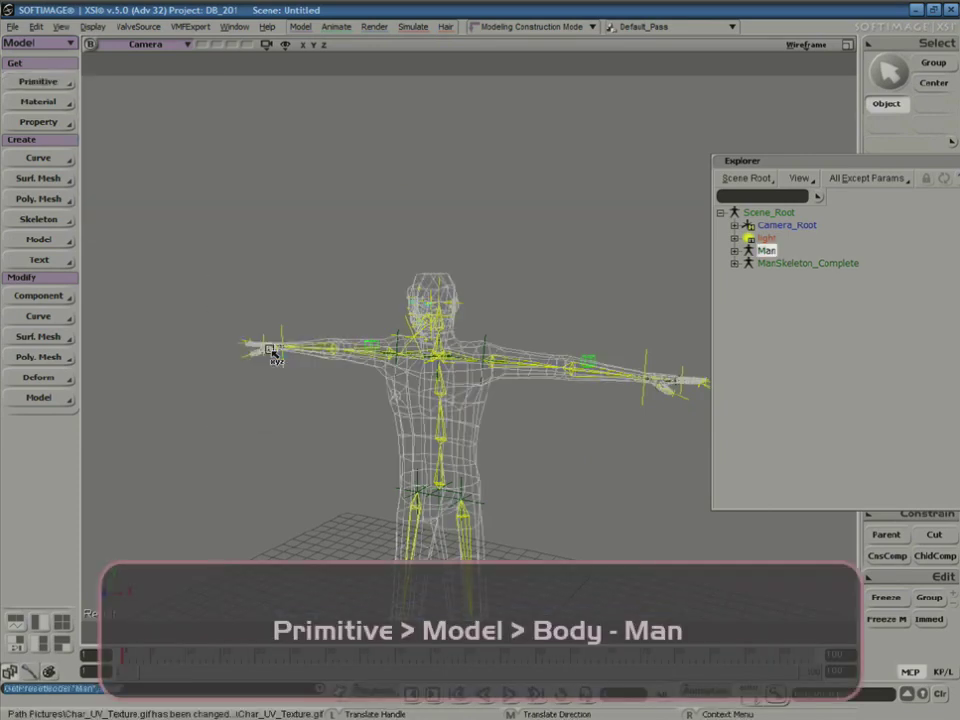
- Switch the camera view to Shaded display, and examine the man's head and body against the facial controls
click(806, 44)
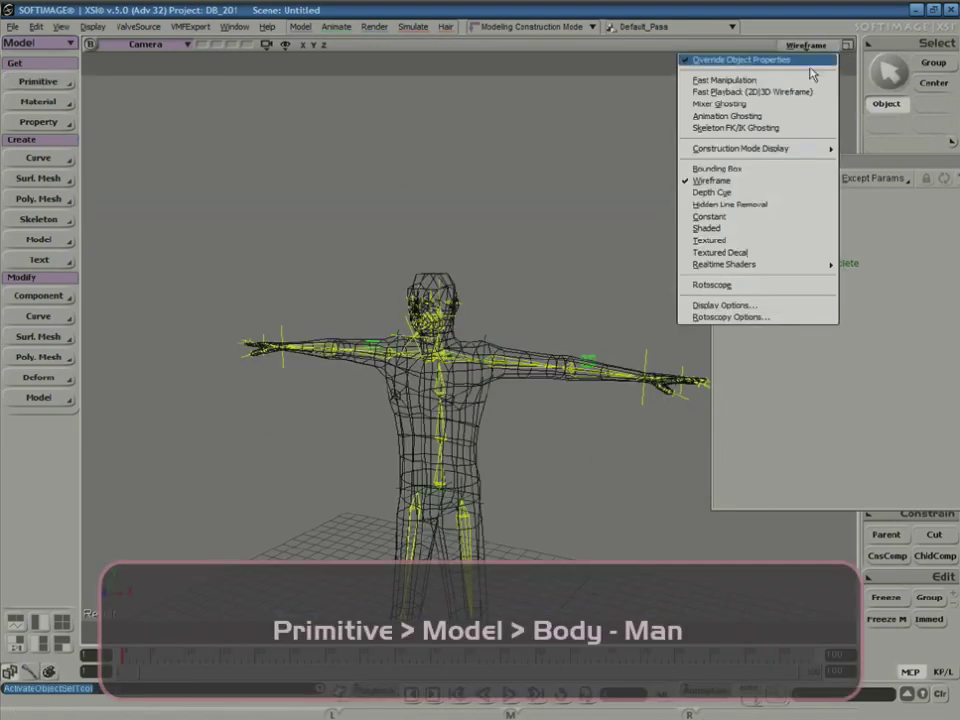
click(740, 242)
middle_drag(537, 277, 431, 412)
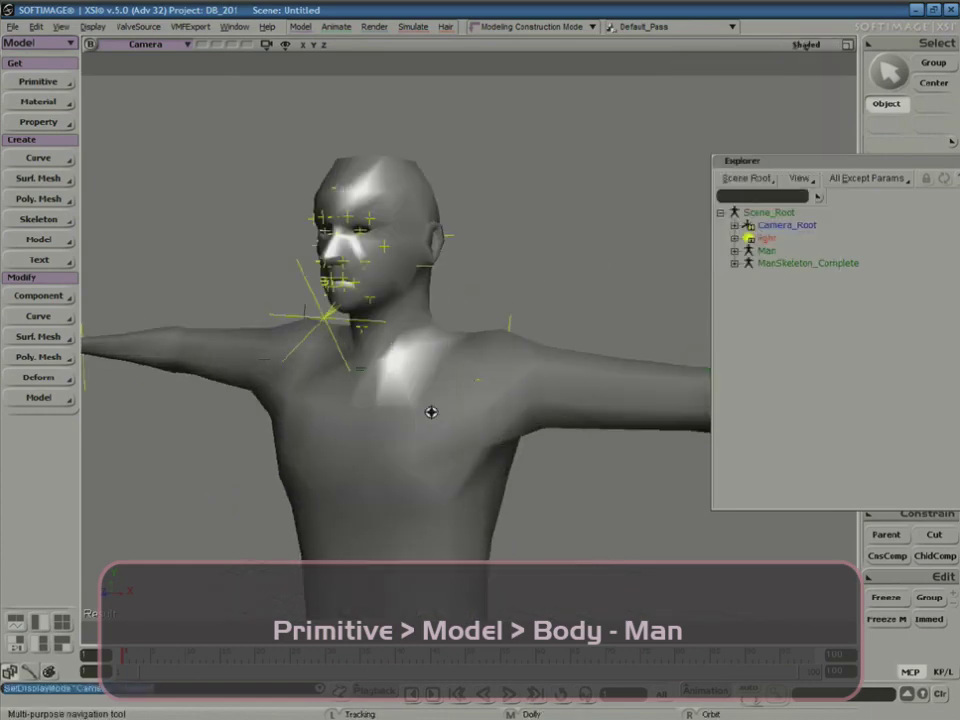
right_drag(415, 375, 413, 402)
middle_drag(413, 402, 494, 316)
right_drag(410, 405, 401, 356)
- Try to translate the control cube in front of the left knee sideways, and undo the move
key(space)
right_drag(381, 479, 437, 467)
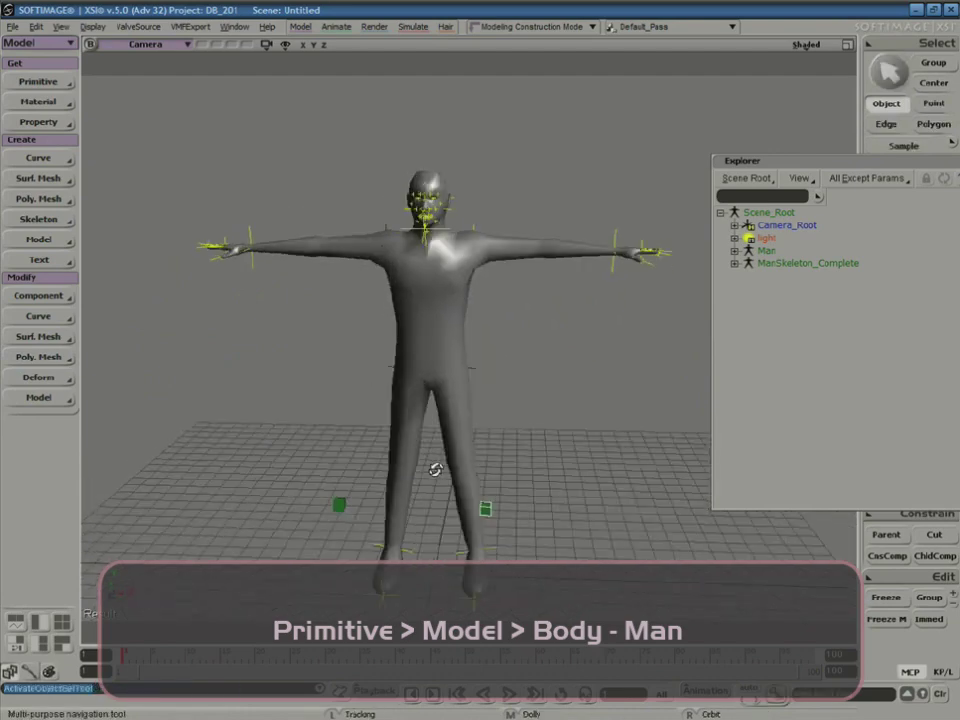
key(v)
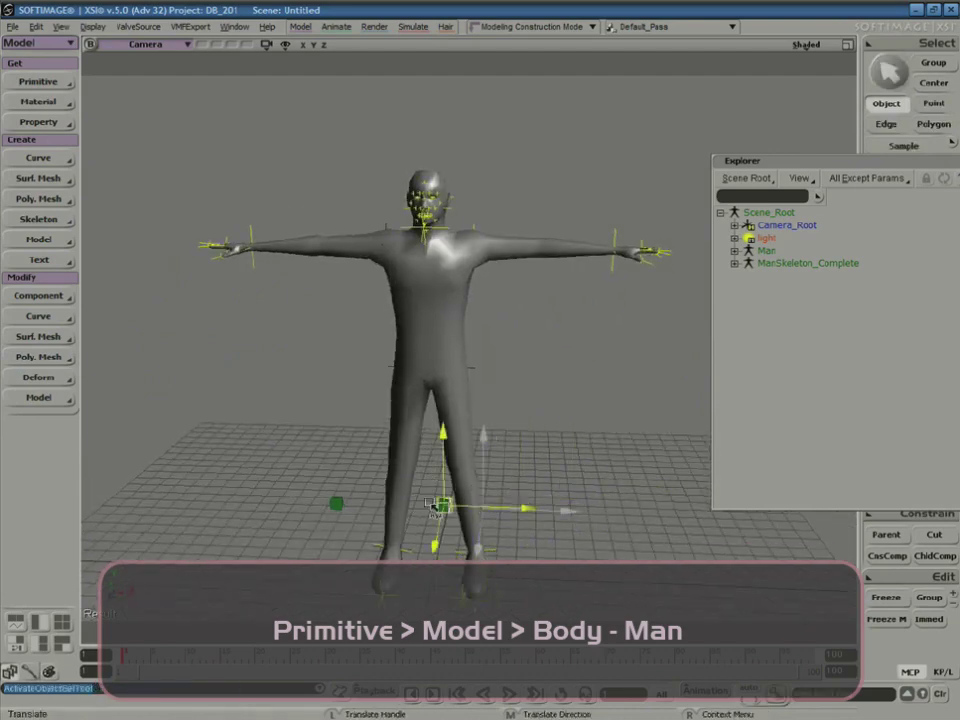
drag(567, 495, 397, 507)
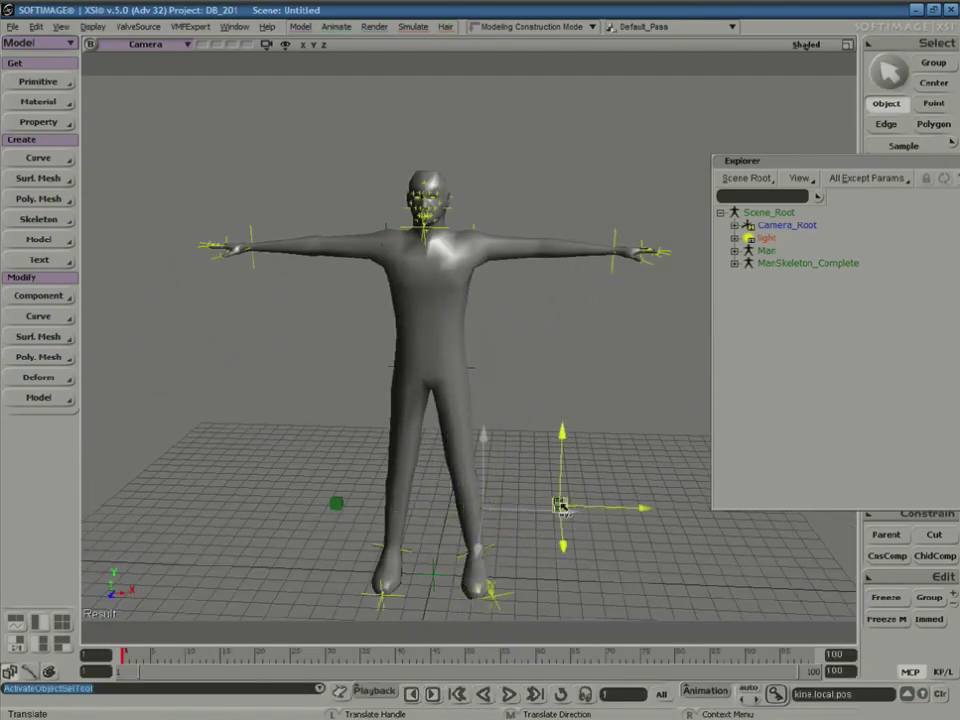
key(ctrl+z)
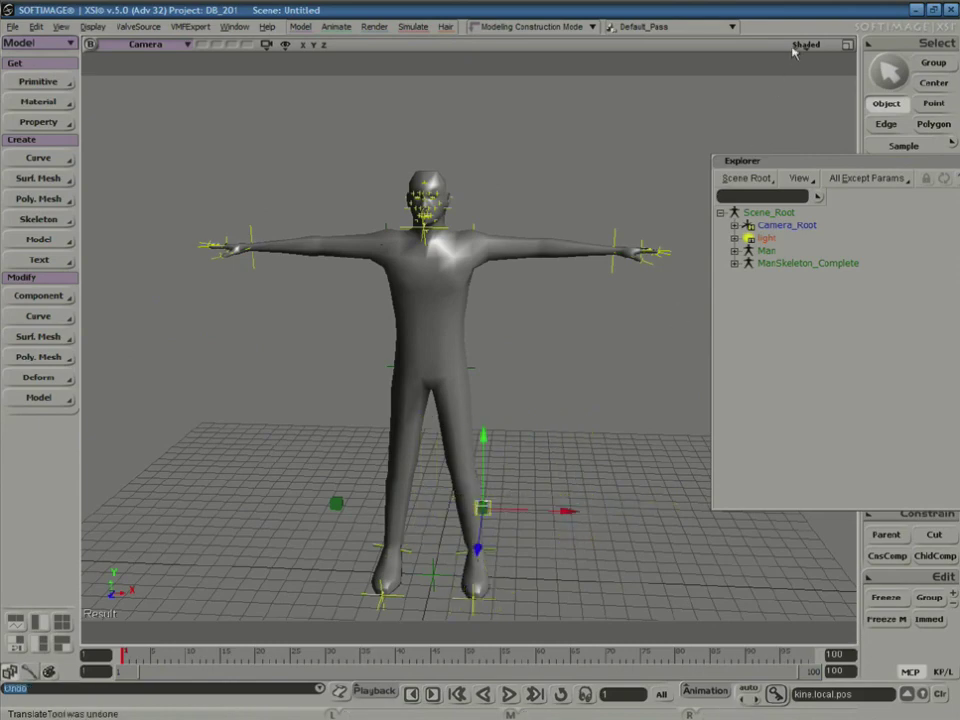
- Switch the camera view back to Wireframe display, and move the left knee's control cube sideways to swing the leg
click(805, 45)
click(762, 183)
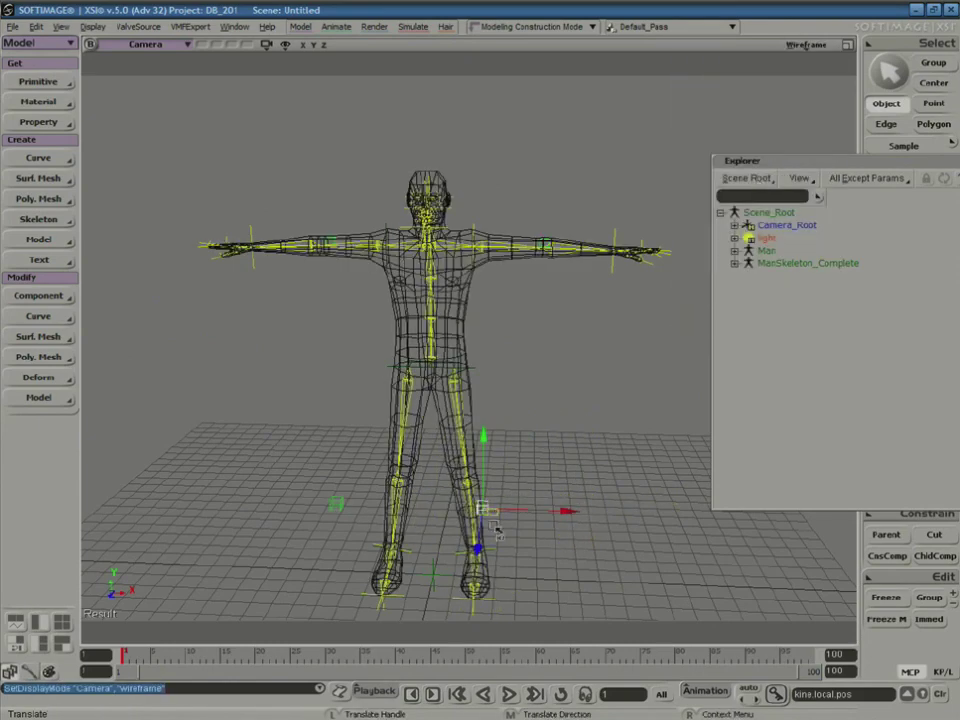
drag(399, 530, 588, 528)
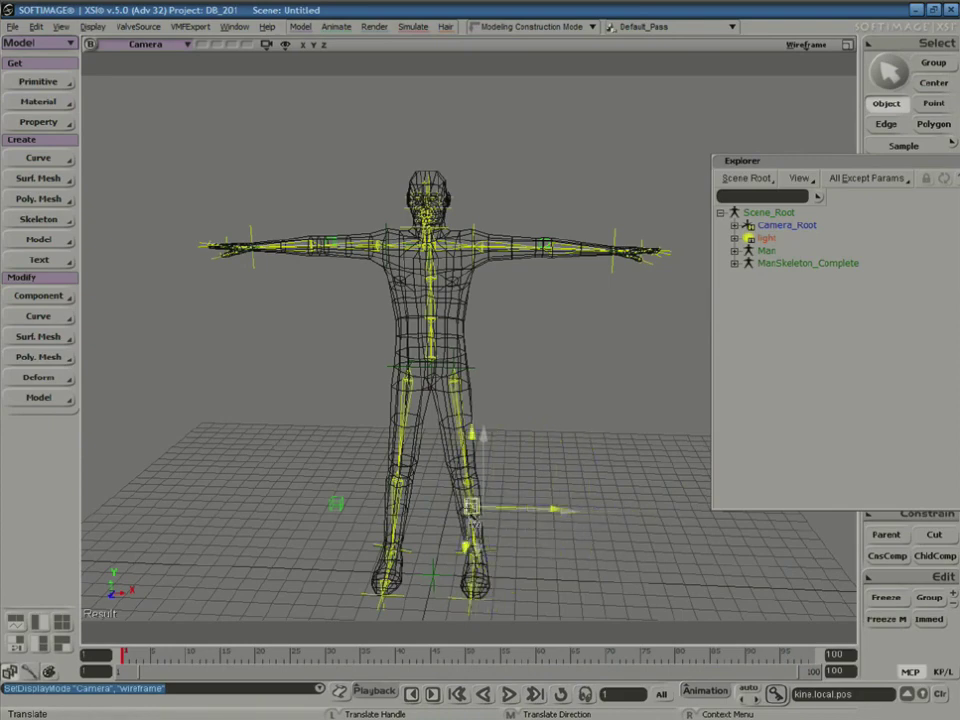
drag(442, 525, 484, 519)
key(s)
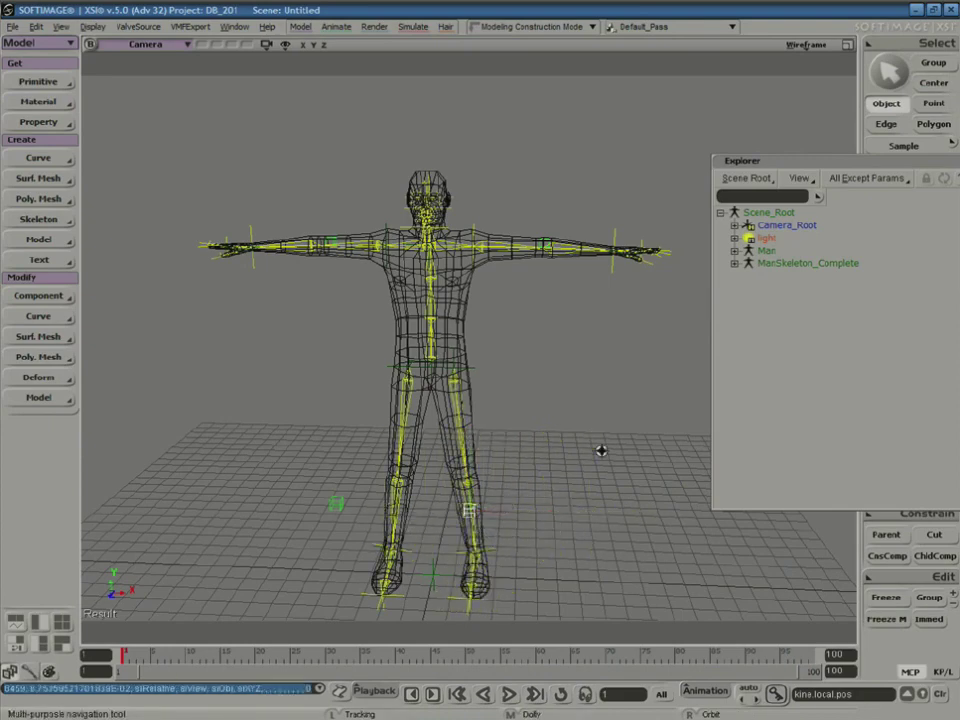
right_drag(602, 450, 533, 431)
middle_drag(533, 431, 486, 414)
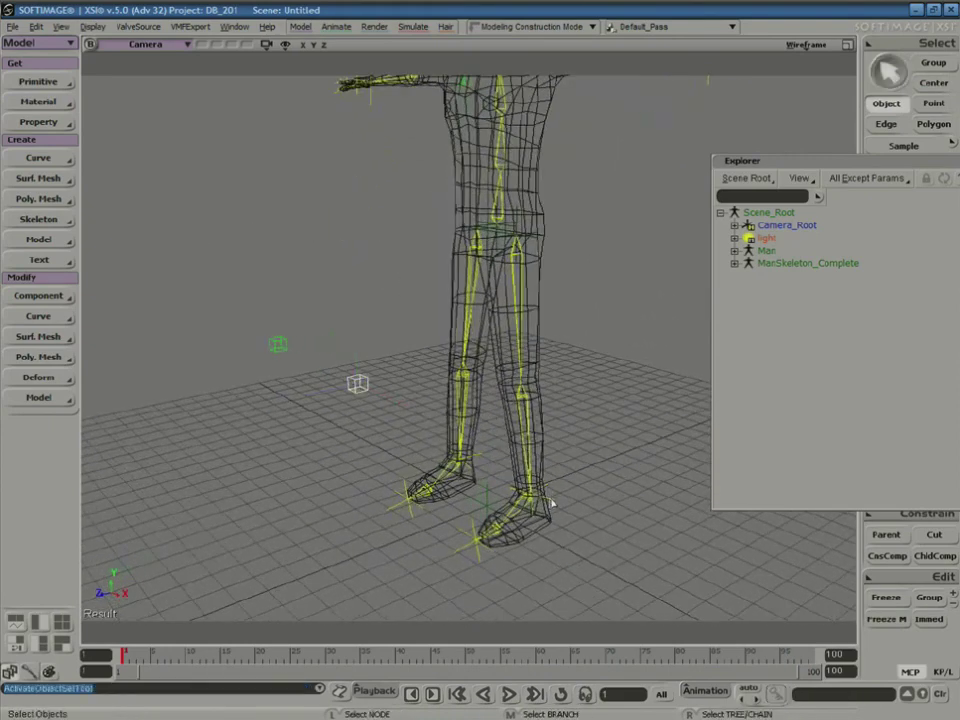
- Select the skeleton's left foot root, and translate it upward and outward to bend the leg
key(v)
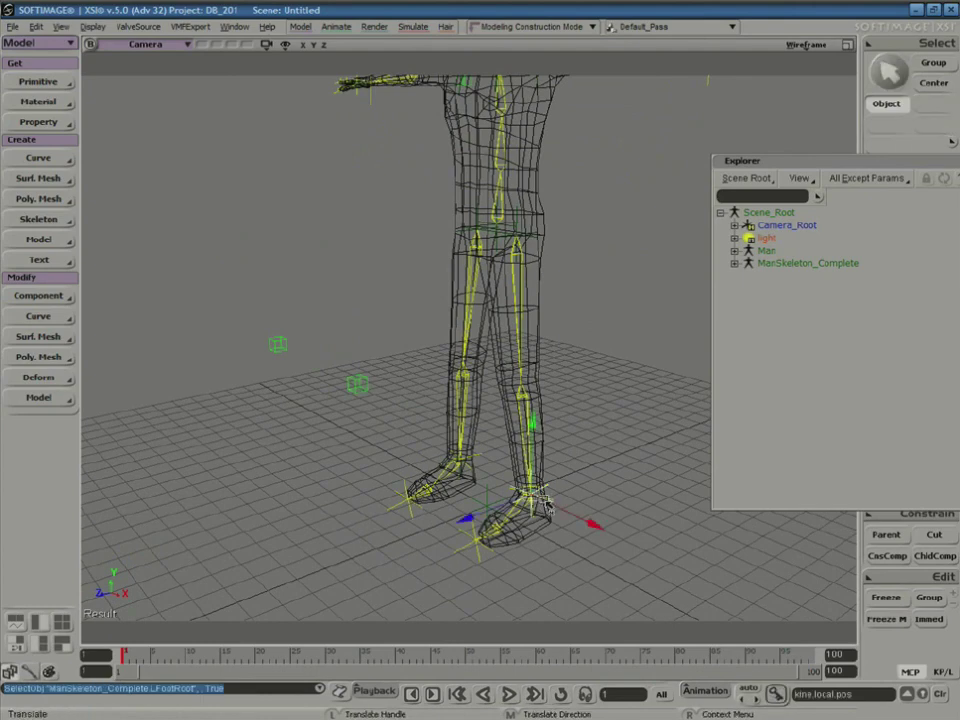
key(ctrl+z)
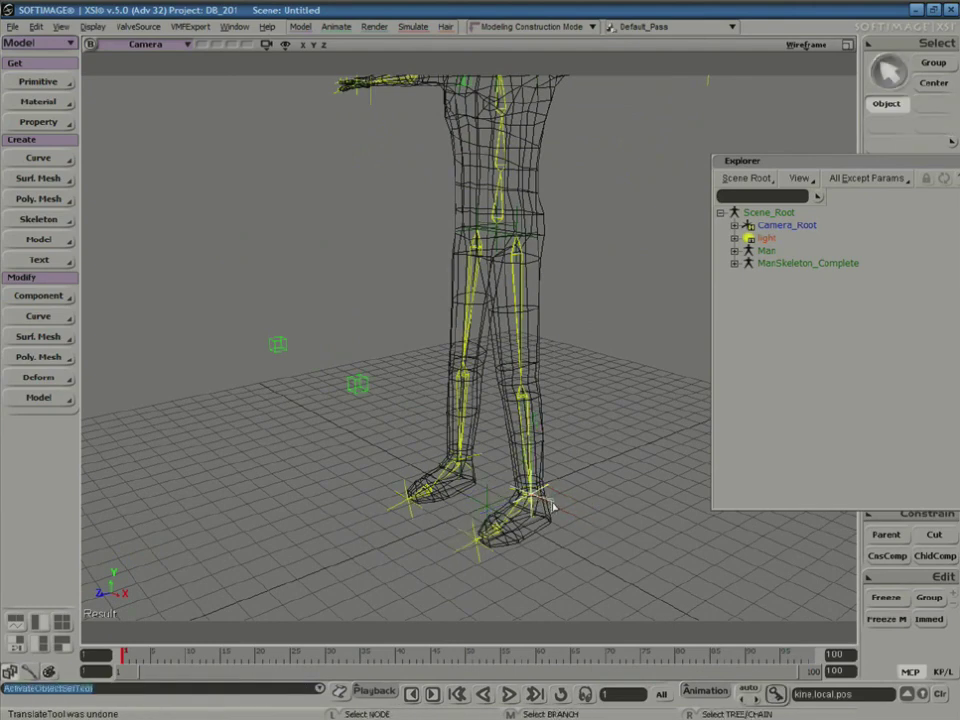
key(v)
drag(556, 508, 502, 438)
key(s)
right_drag(502, 438, 590, 456)
drag(448, 423, 540, 400)
- Move the left knee's control cube outward to turn the bent knee
key(space)
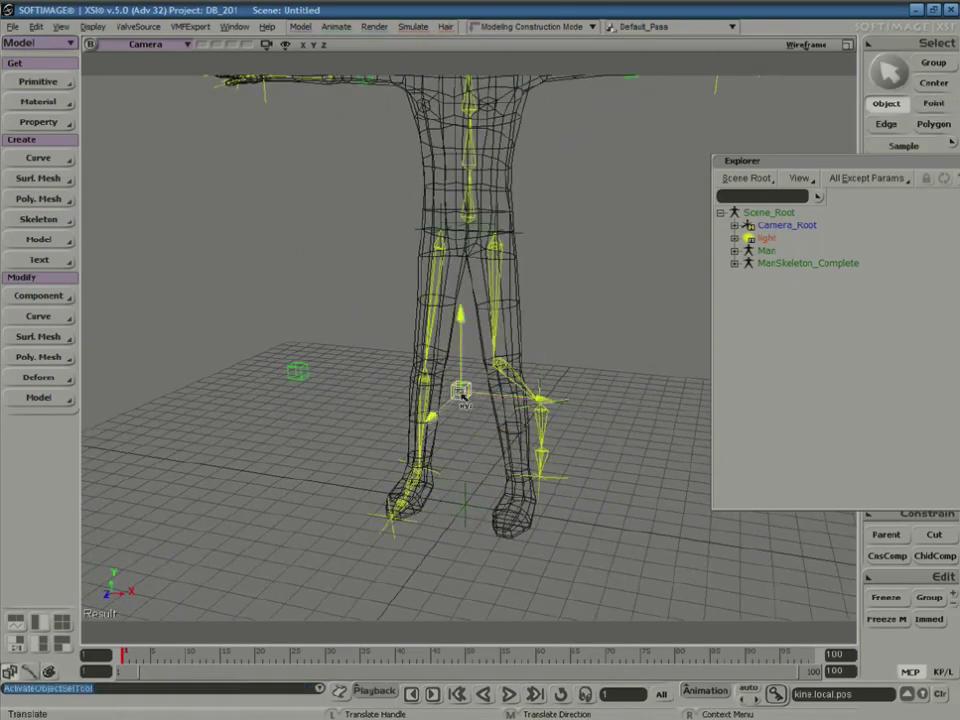
drag(464, 396, 597, 392)
key(s)
middle_drag(600, 364, 770, 243)
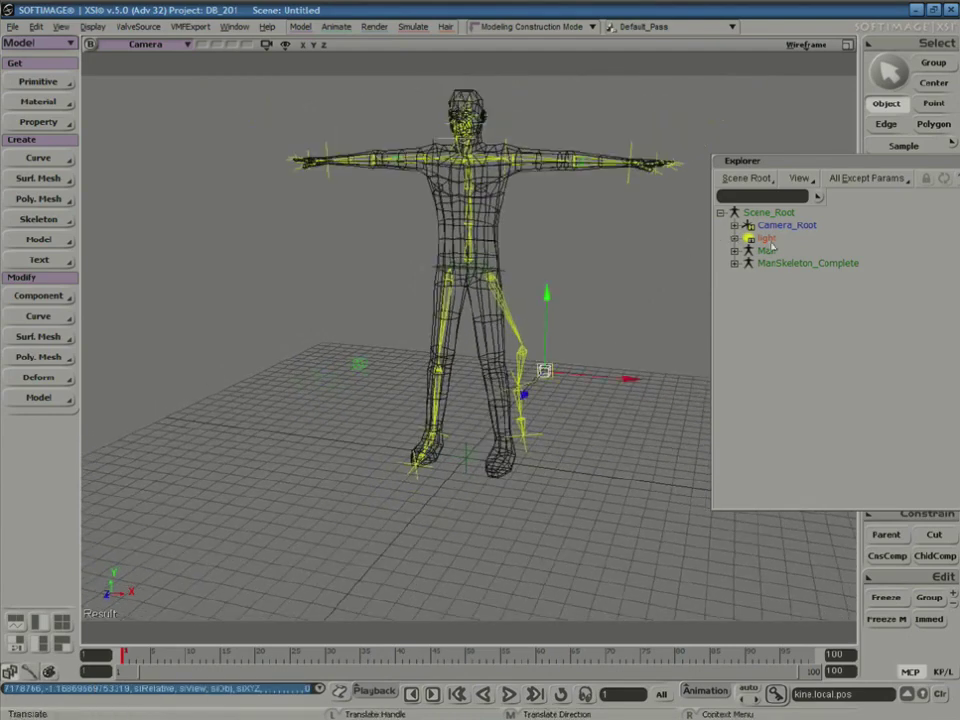
- Select the whole ManSkeleton_Complete hierarchy and delete it, keeping the man's body in the scene
middle_click(785, 264)
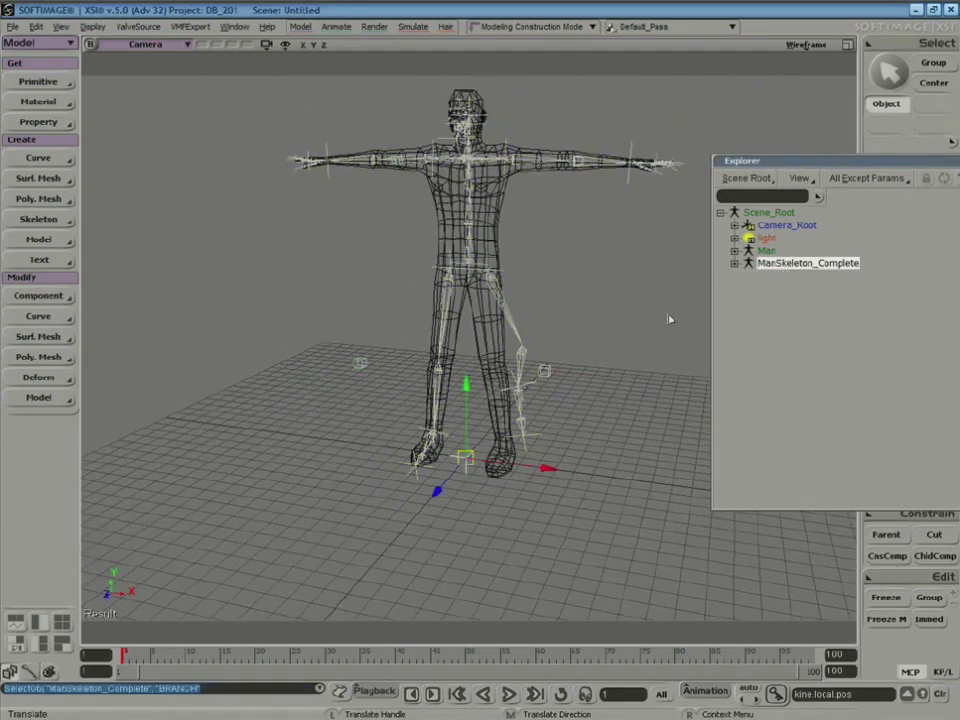
key(Delete)
key(space)
key(a)
- Add the Biped - Box preset model around the man's body, and deselect it
click(58, 81)
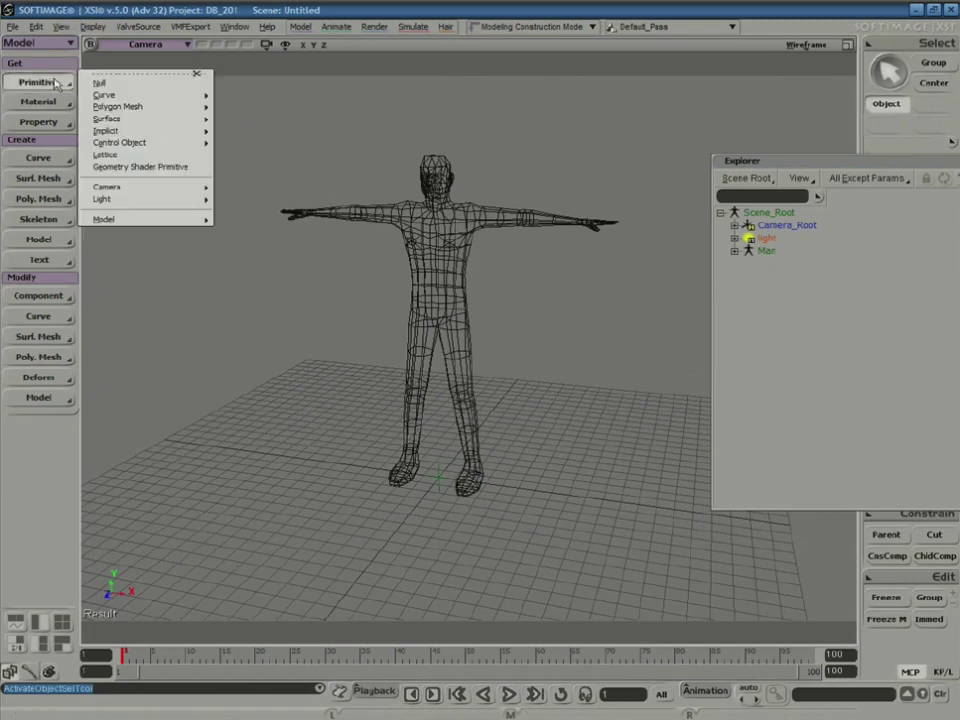
mouse_move(148, 222)
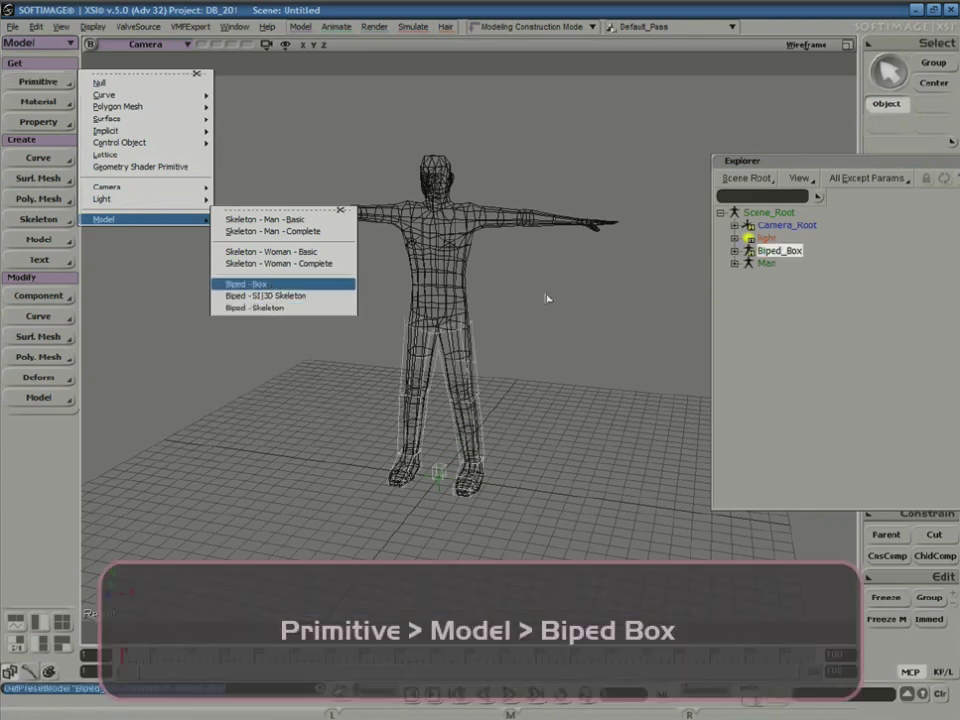
key(s)
right_drag(540, 306, 566, 296)
middle_drag(566, 296, 497, 333)
right_drag(497, 333, 478, 268)
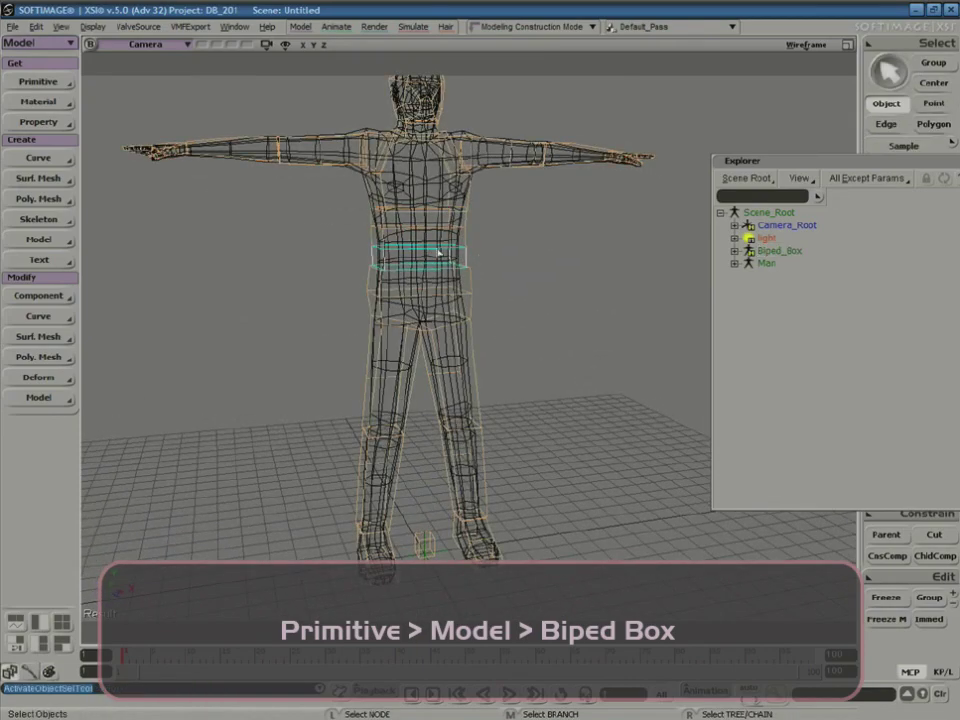
- Try to rotate the biped's waist box and its left upper arm box, undoing each rotation
key(c)
mouse_move(364, 212)
mouse_down()
mouse_move(345, 250)
mouse_move(368, 220)
mouse_up()
key(ctrl+z)
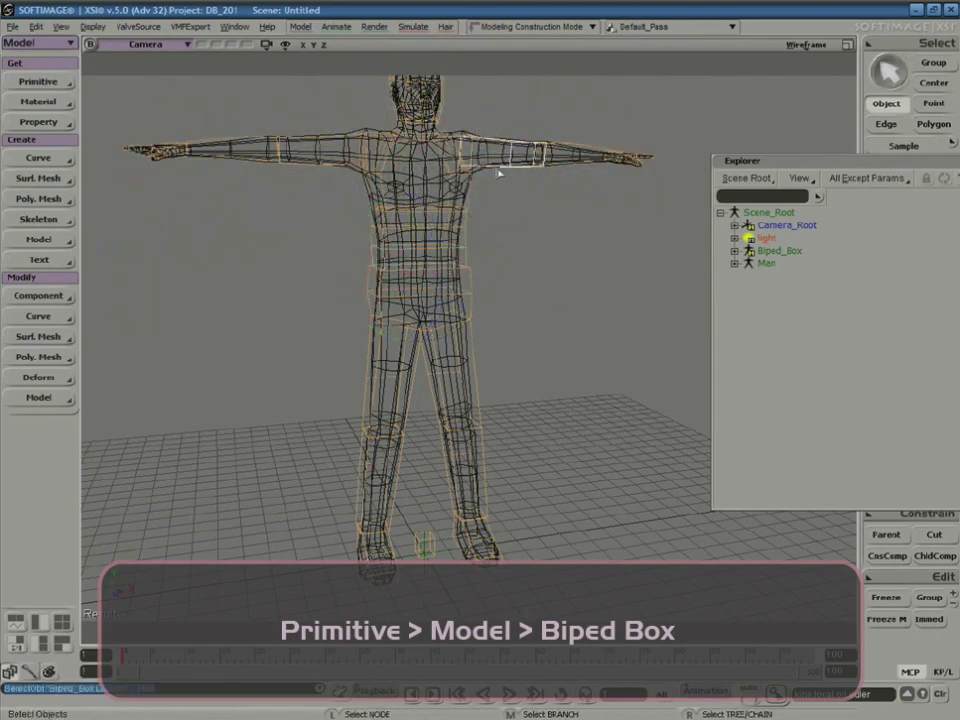
key(c)
drag(398, 138, 425, 148)
key(ctrl+z)
key(s)
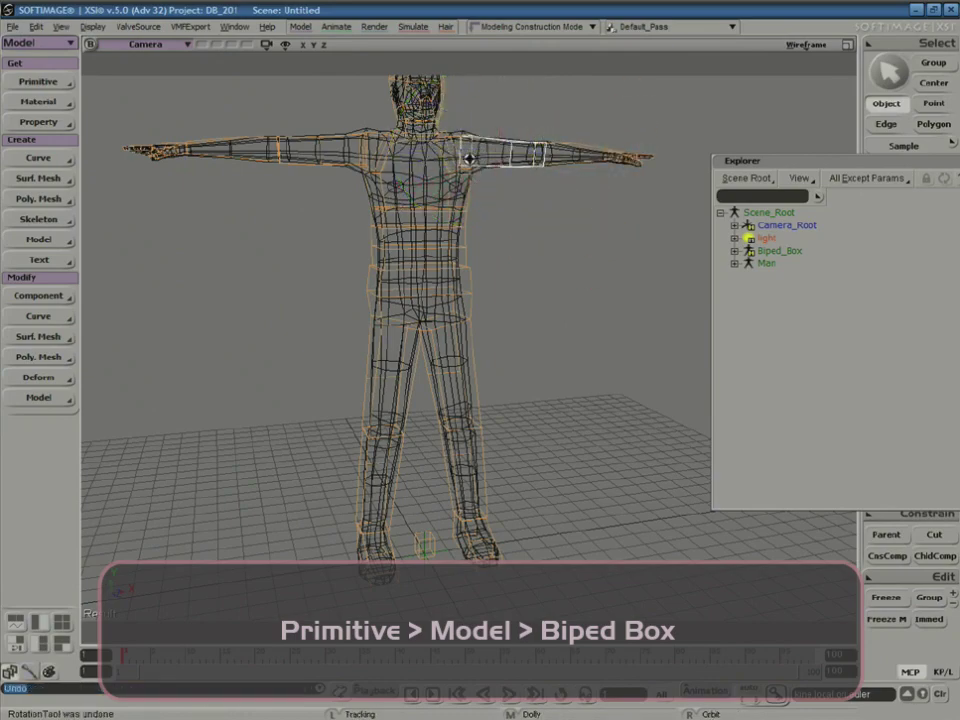
- Switch the camera view to shaded display and compare the box biped with the man's body
right_drag(471, 154, 531, 221)
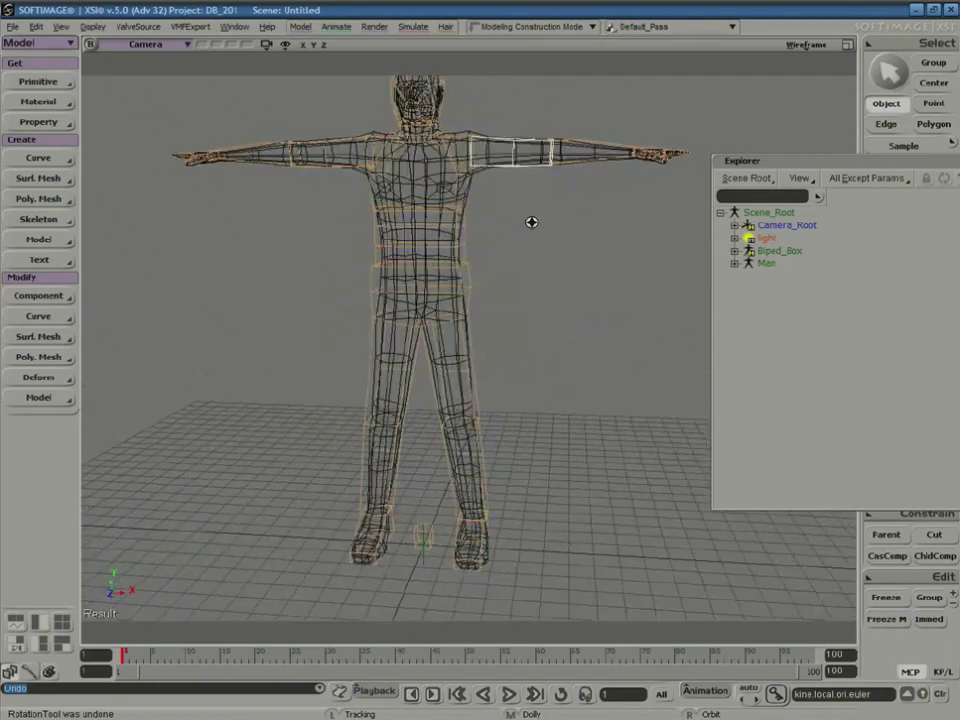
click(806, 45)
click(706, 228)
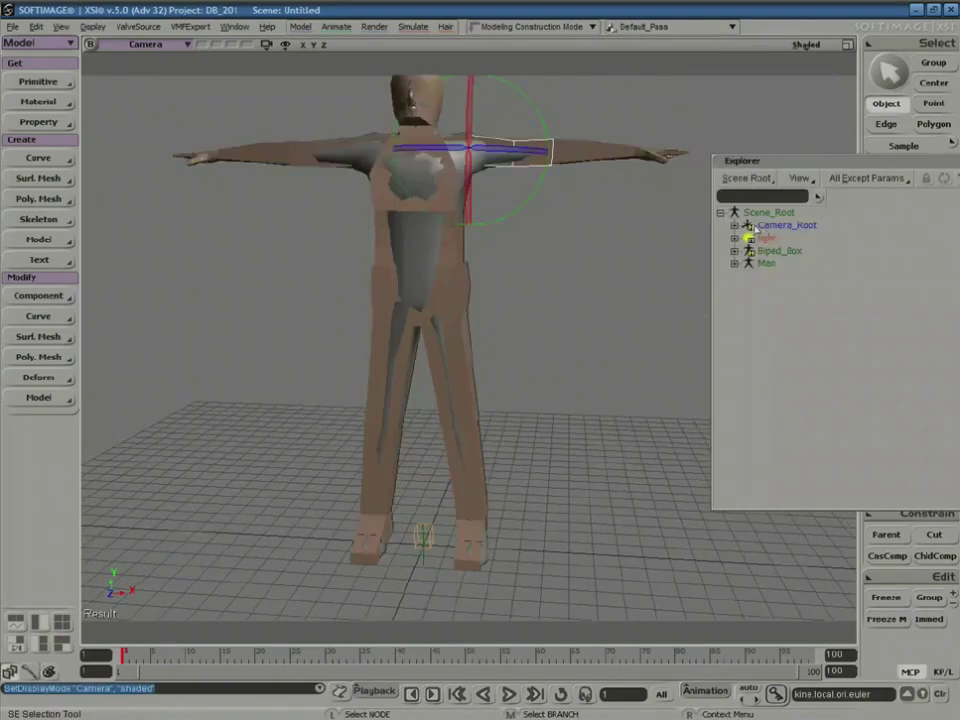
mouse_move(546, 264)
right_down()
mouse_move(448, 281)
mouse_move(572, 253)
mouse_move(557, 236)
mouse_move(545, 258)
mouse_move(561, 257)
right_up()
key(space)
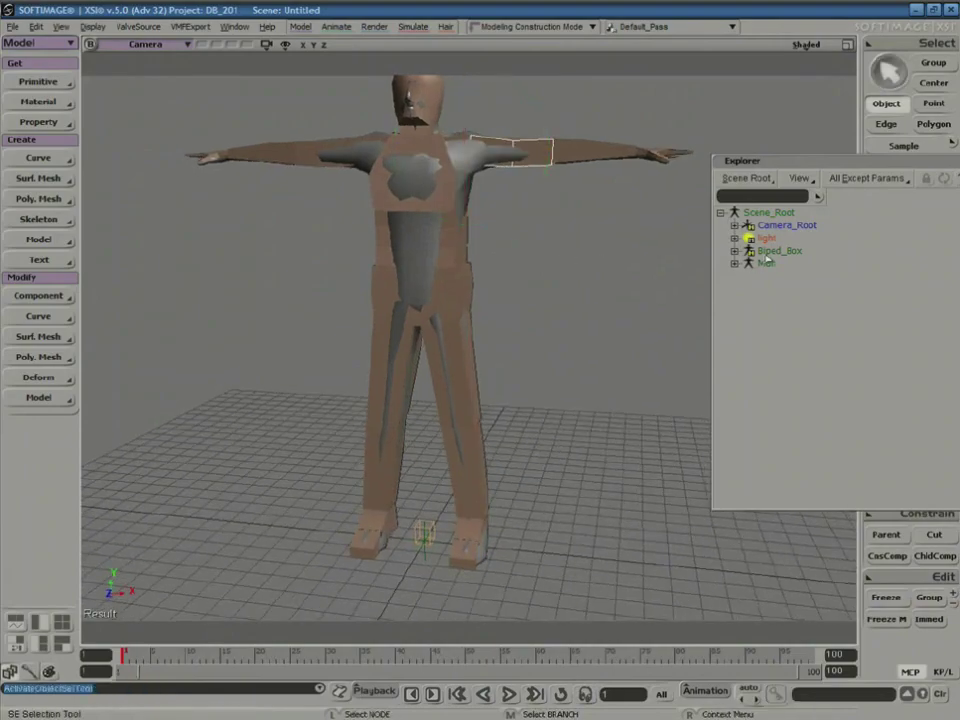
- Delete the Biped_Box model and add the Biped - Rig preset model to the scene
click(779, 251)
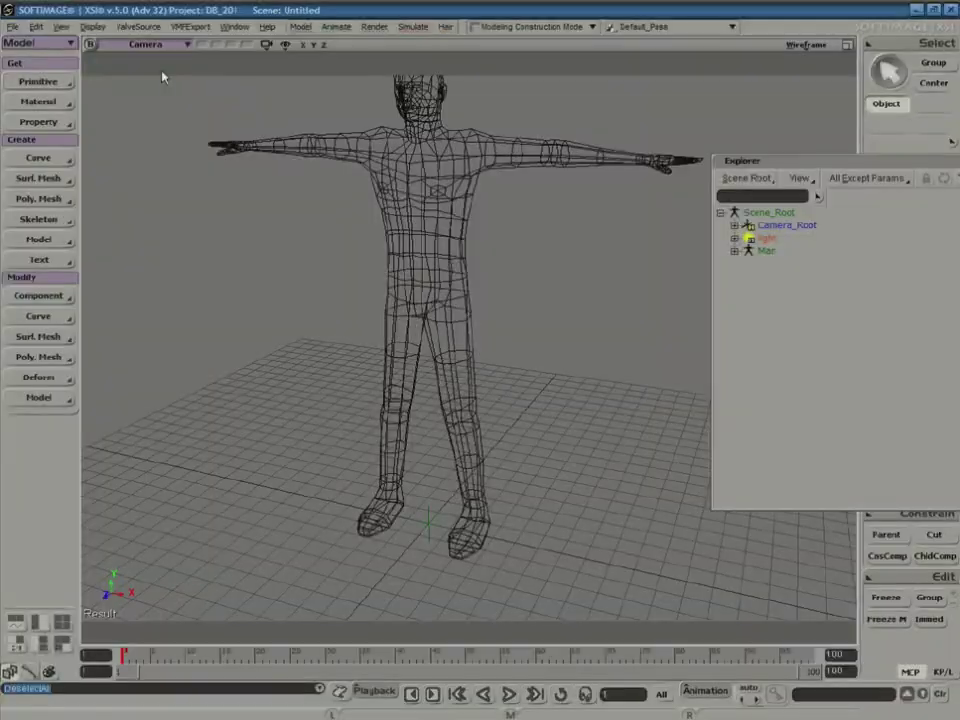
click(38, 82)
mouse_move(139, 222)
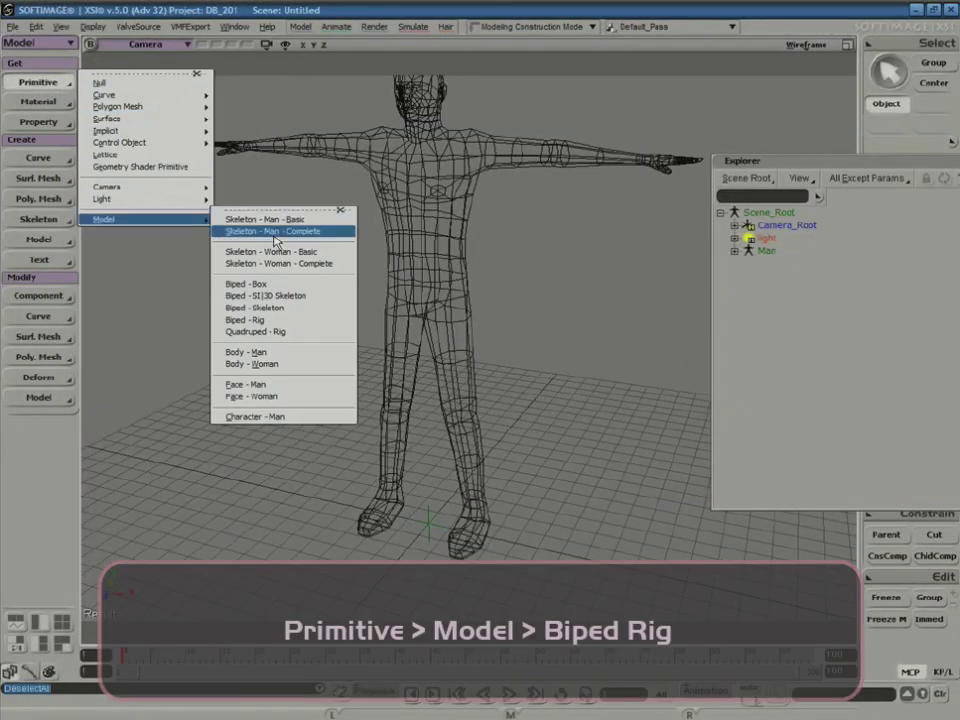
click(255, 319)
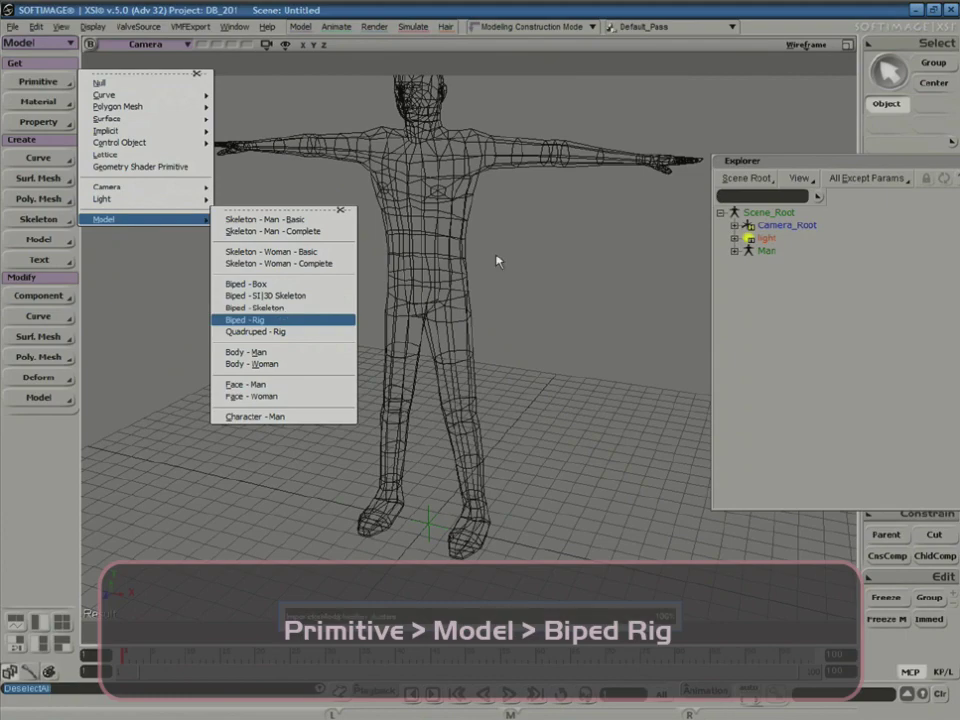
key(s)
drag(555, 266, 525, 305)
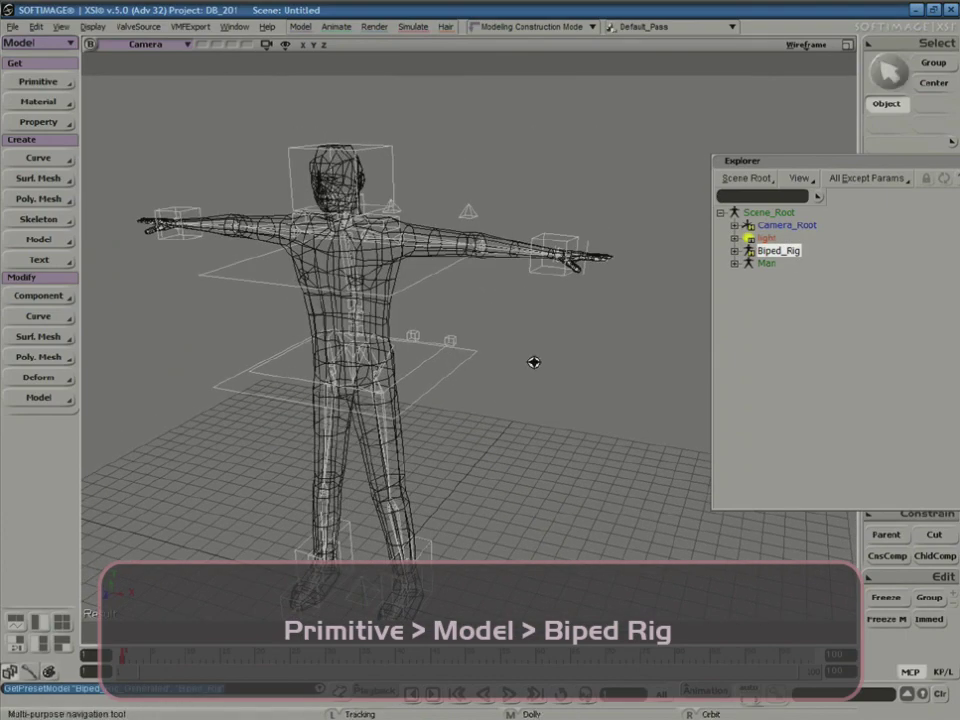
mouse_move(533, 362)
right_down()
mouse_move(474, 334)
mouse_move(535, 340)
right_up()
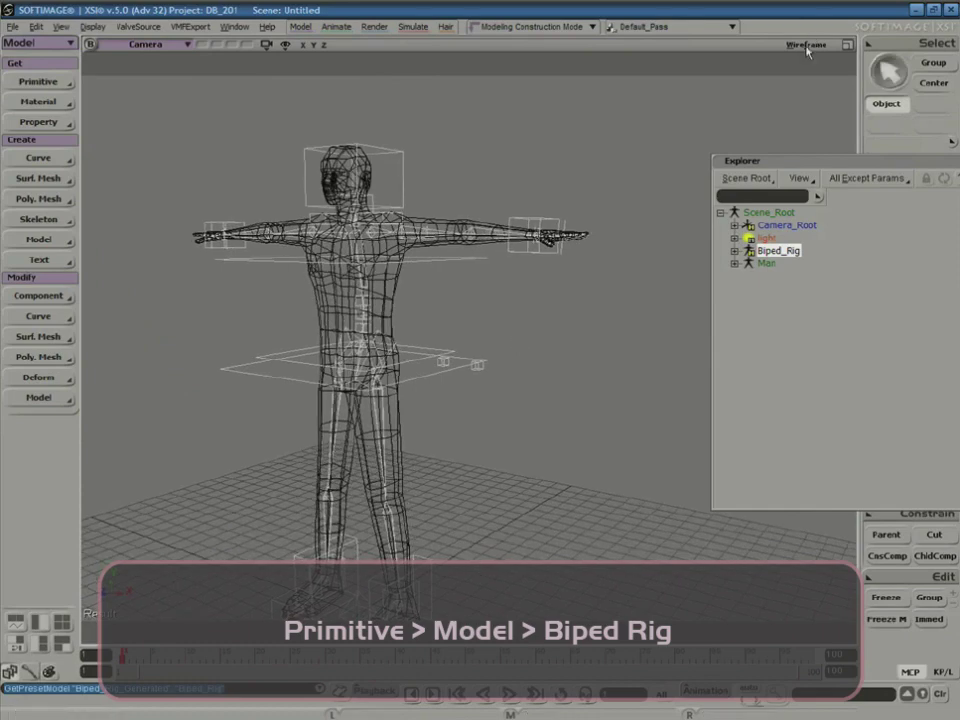
- Hide the man's body mesh so that only the biped rig is displayed
click(808, 51)
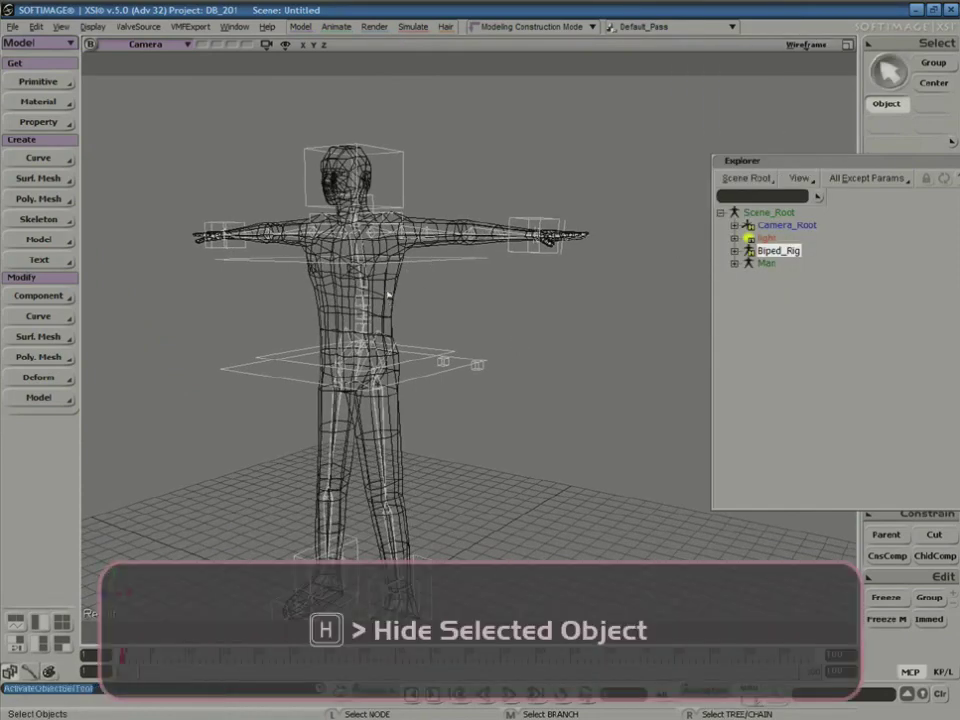
click(388, 293)
key(h)
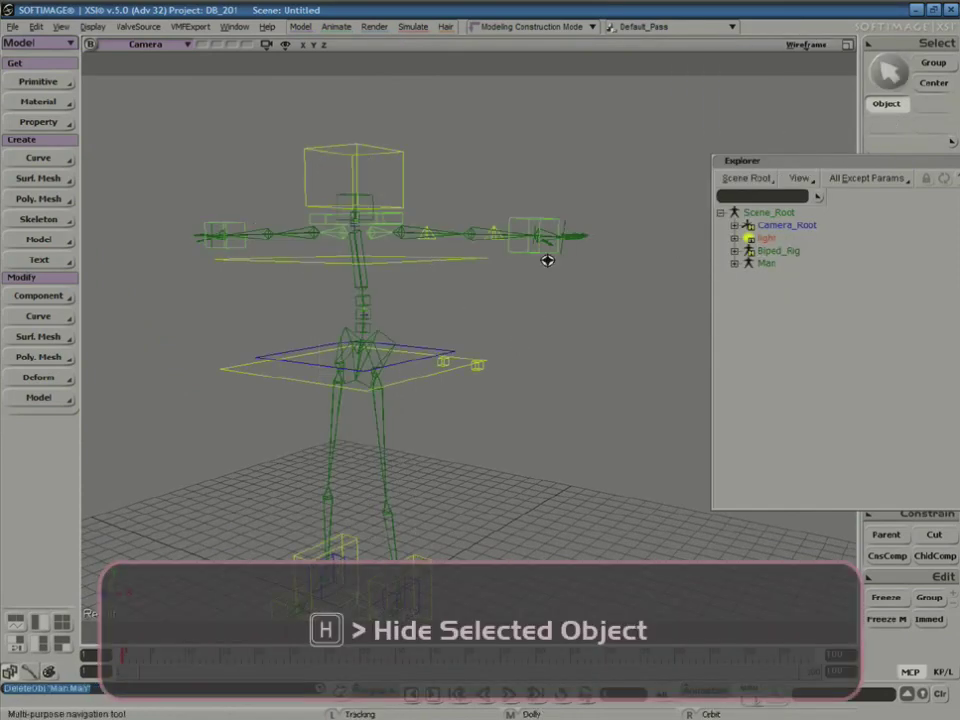
right_drag(547, 261, 443, 208)
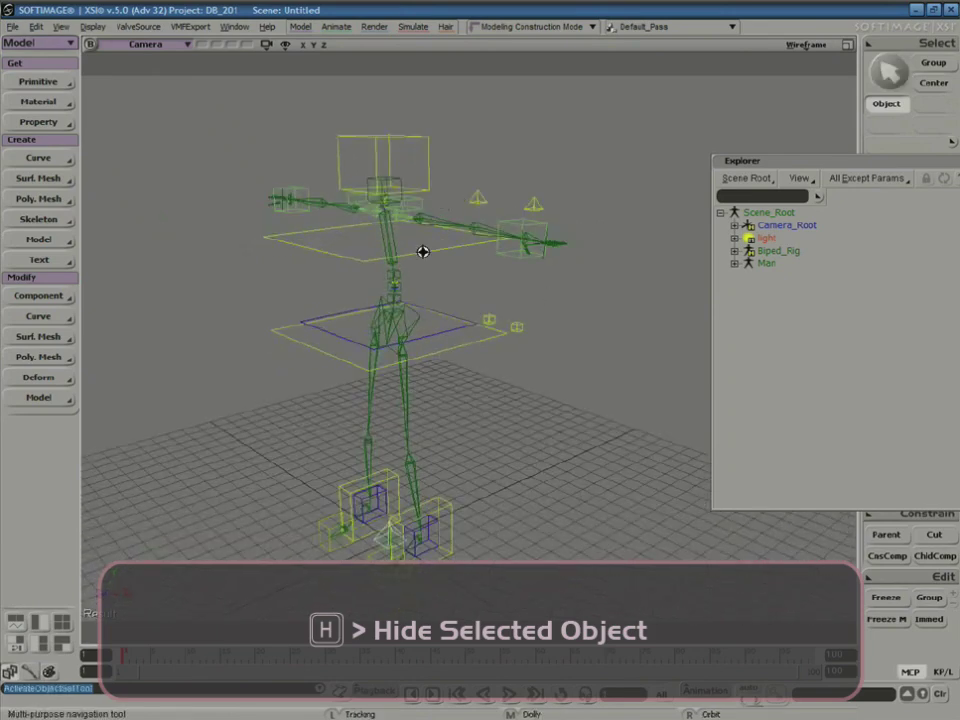
- Move the rig's yellow upper body control down to bend both knees
mouse_move(461, 321)
right_down()
mouse_move(512, 302)
mouse_move(456, 291)
mouse_move(452, 270)
mouse_move(466, 256)
mouse_move(478, 285)
mouse_move(504, 304)
mouse_move(497, 285)
mouse_move(461, 302)
right_up()
key(v)
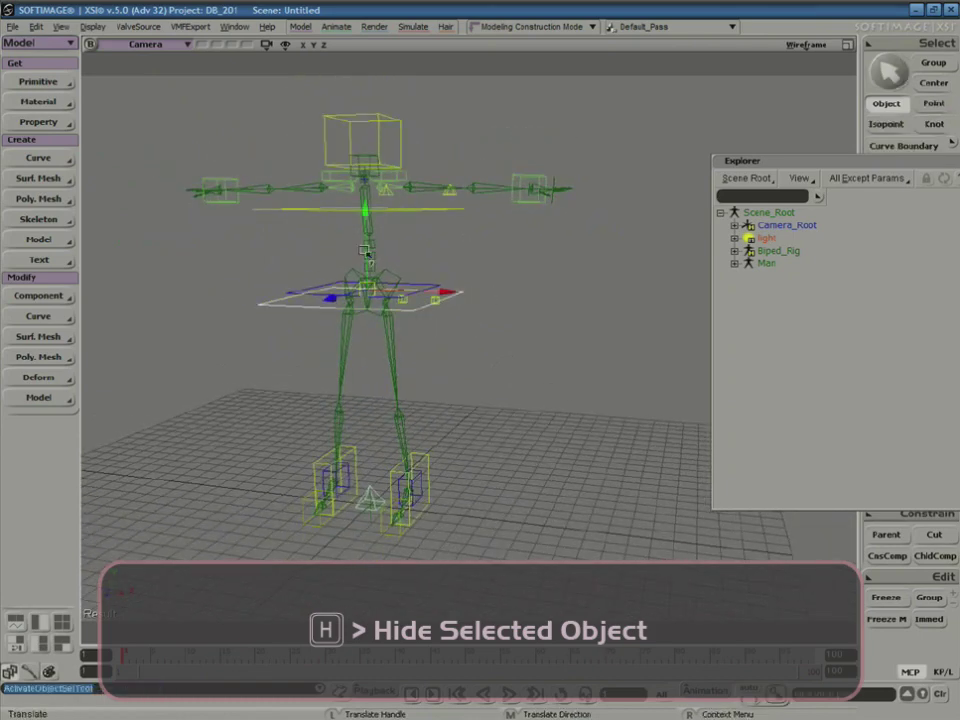
drag(365, 223, 343, 249)
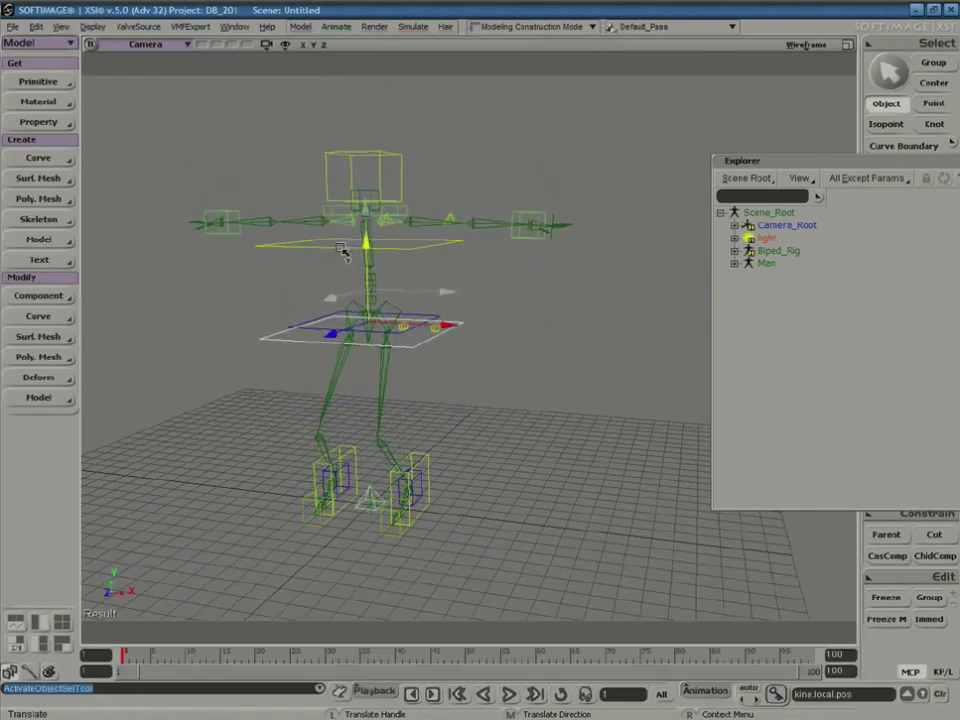
- Move the left knee's control cube sideways to swing the left knee
key(space)
click(435, 331)
key(v)
drag(435, 331, 469, 338)
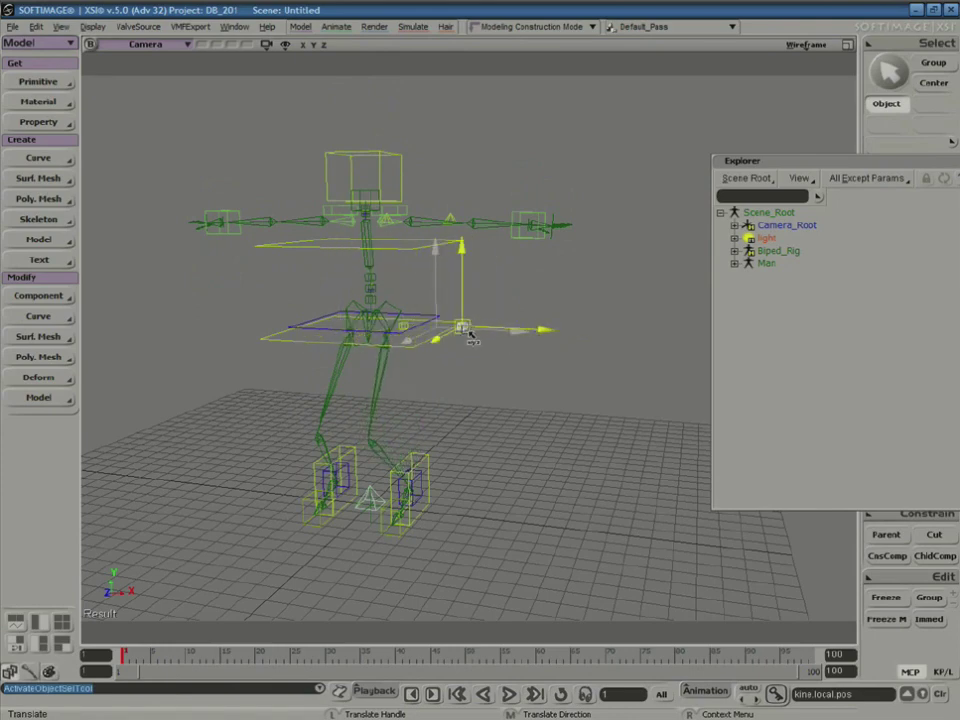
- Bring the left hand's control box down toward the waist and move the left elbow's pyramid control outward
key(space)
click(522, 220)
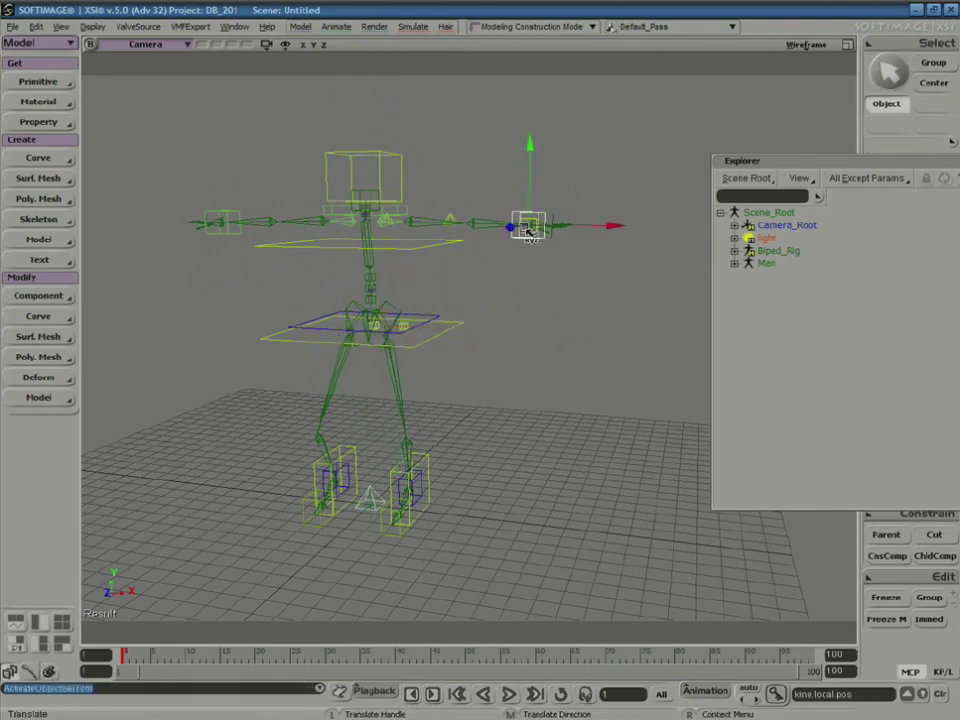
drag(522, 220, 429, 288)
key(space)
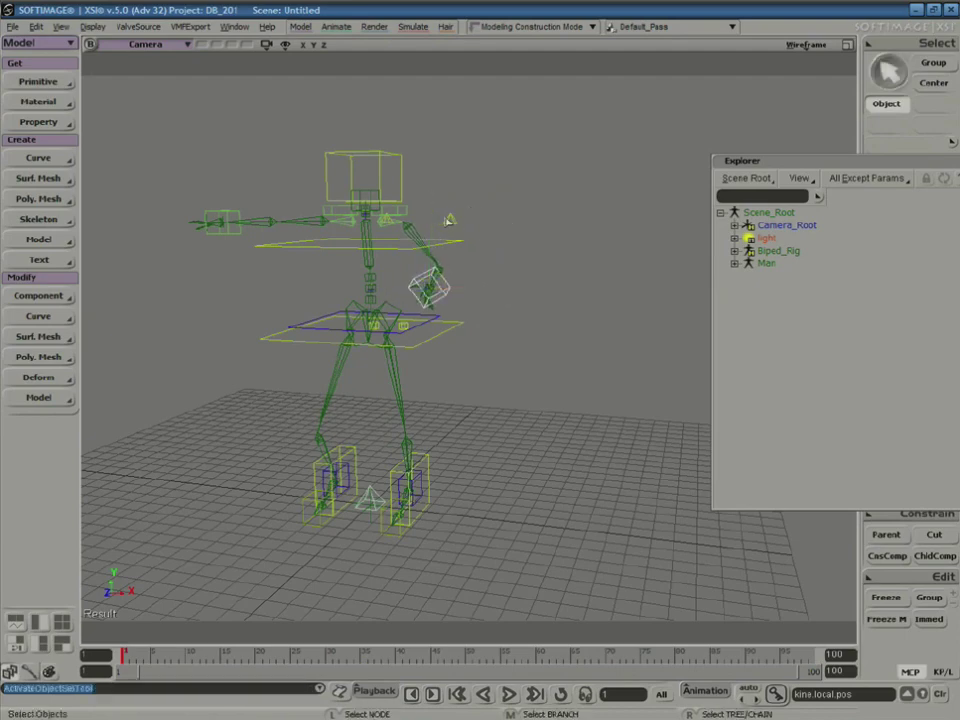
click(450, 220)
drag(448, 222, 512, 228)
key(space)
- Close the Explorer window, and try rotating the rig's blue hip control, undoing the rotation
key(s)
right_drag(425, 334, 482, 304)
middle_drag(482, 304, 409, 366)
drag(409, 366, 493, 428)
key(v)
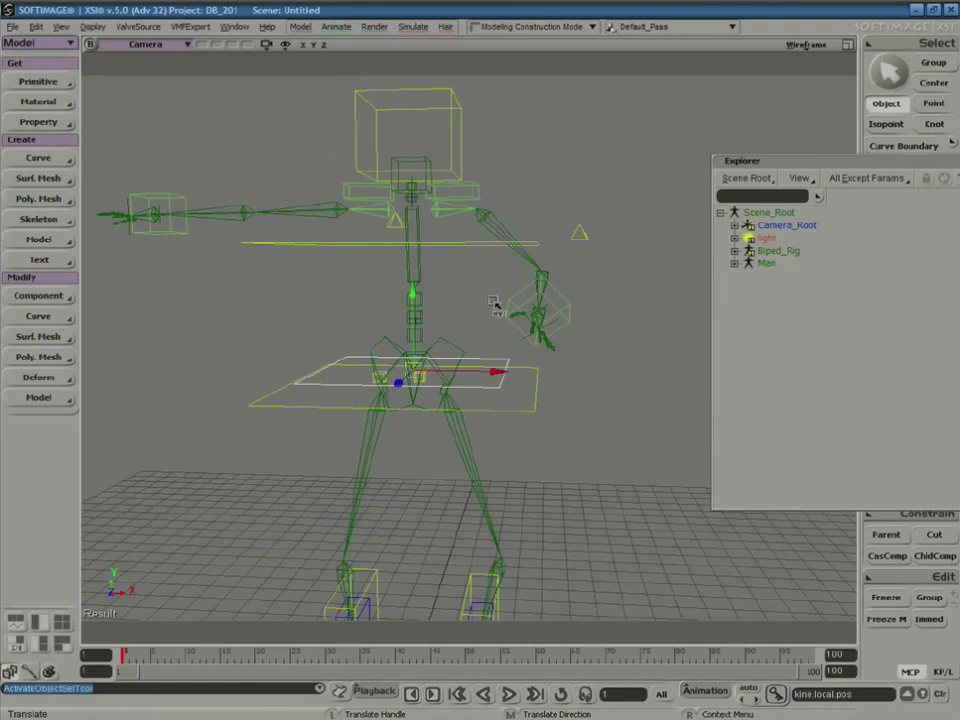
key(s)
mouse_move(493, 302)
right_down()
mouse_move(486, 317)
mouse_move(497, 336)
mouse_move(503, 314)
right_up()
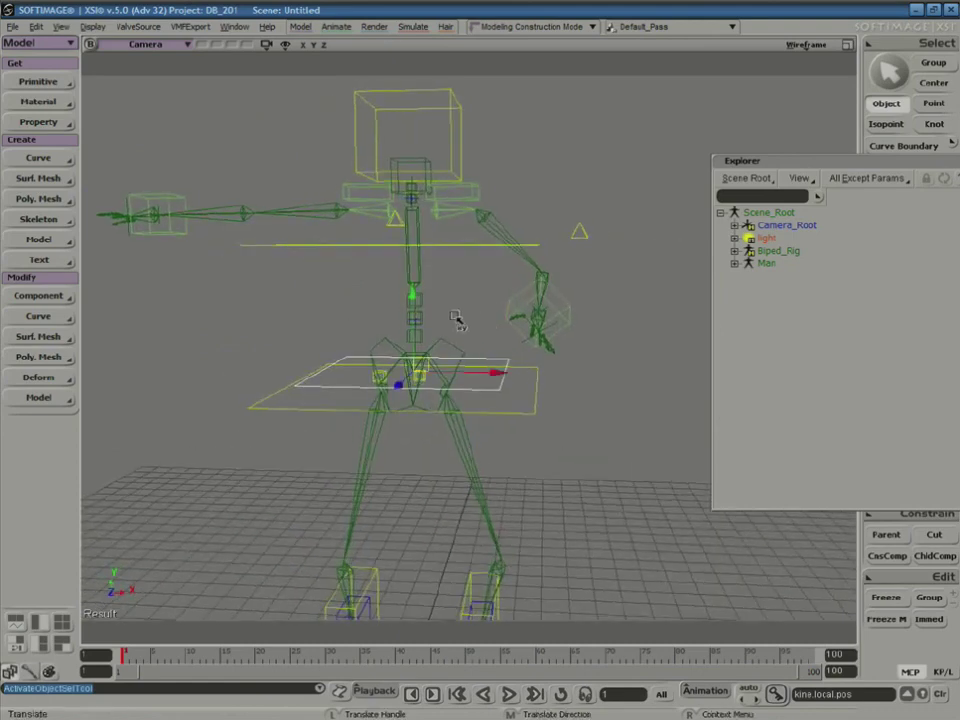
key(c)
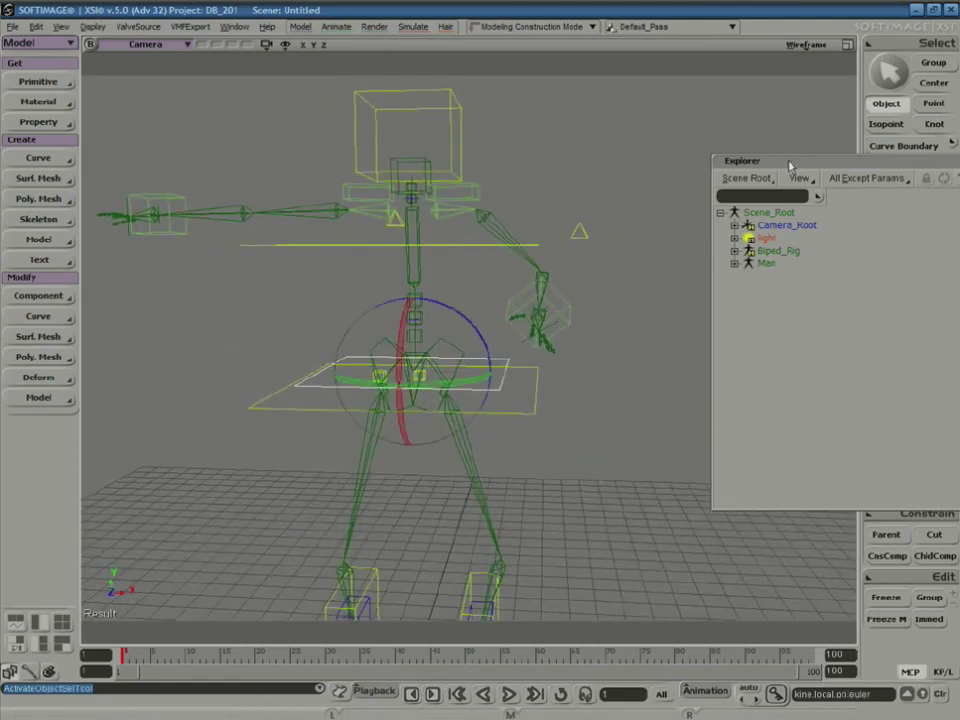
drag(789, 165, 732, 262)
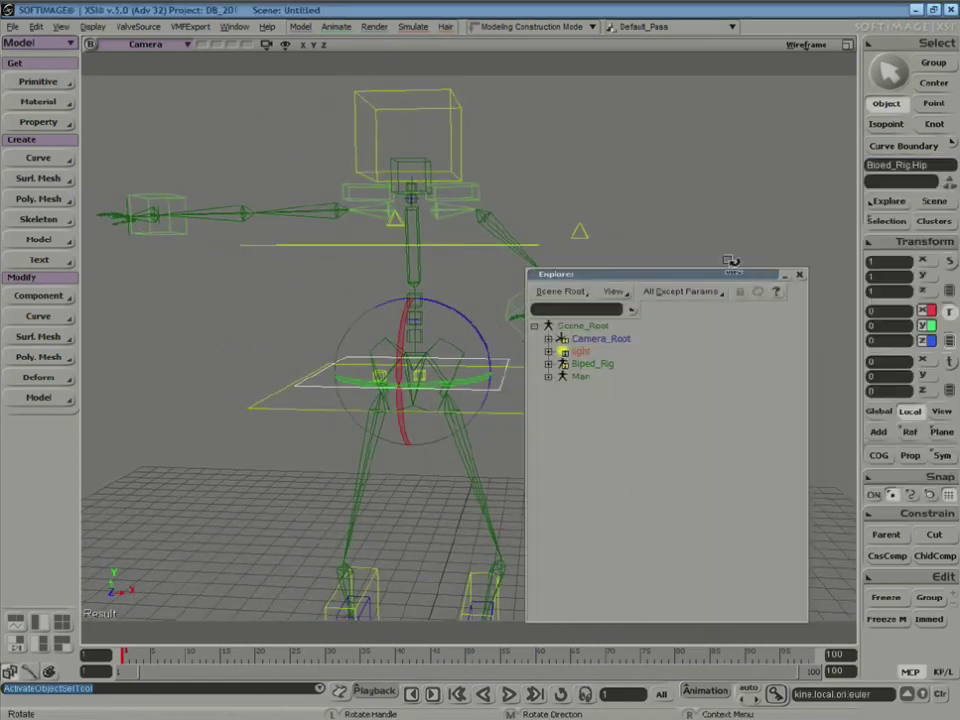
click(799, 276)
drag(450, 319, 429, 358)
key(ctrl+z)
key(space)
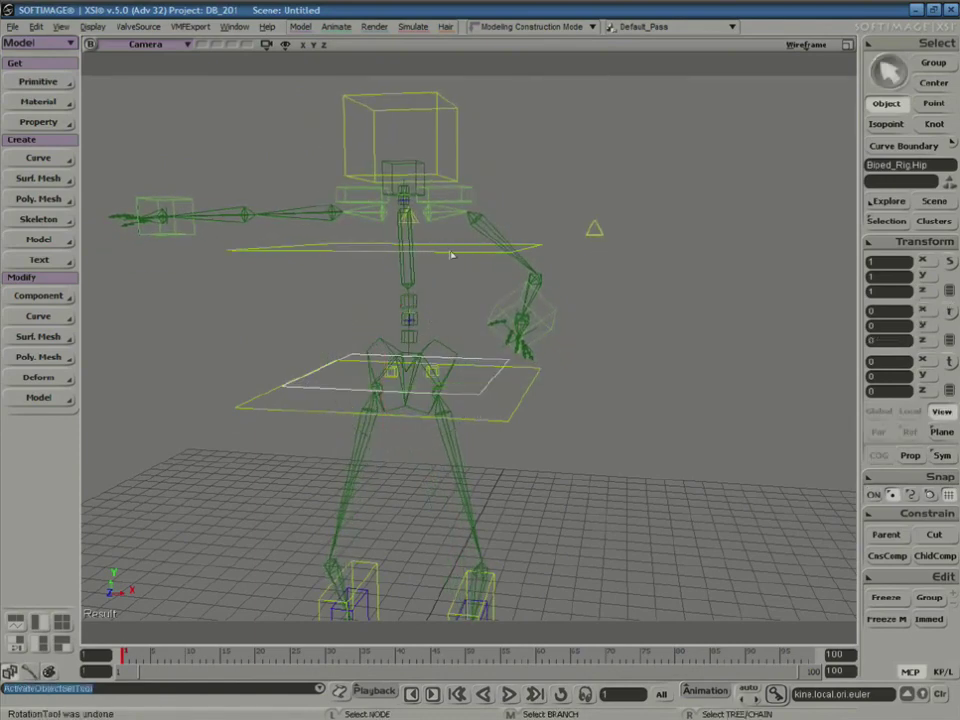
- Try moving the chest control and undo it, and rotate the control to tilt the chest sideways
click(450, 252)
key(v)
drag(408, 236, 404, 258)
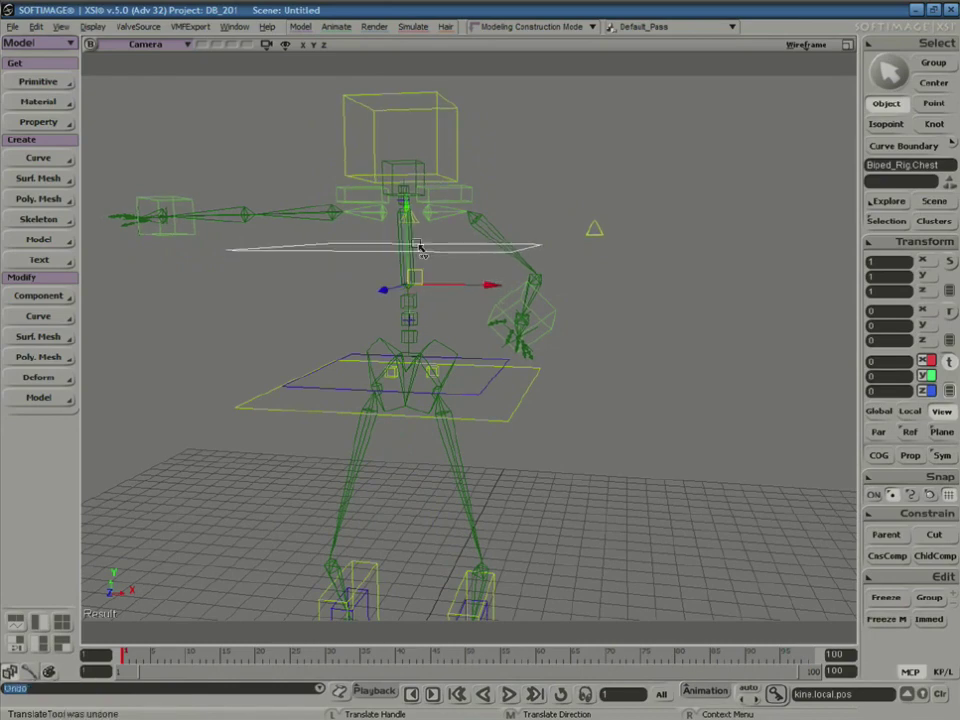
key(c)
drag(456, 231, 420, 268)
- Lower the upper body control to about -3.17 in Y and rotate it to about -5.66 degrees in Z
key(space)
click(503, 419)
key(v)
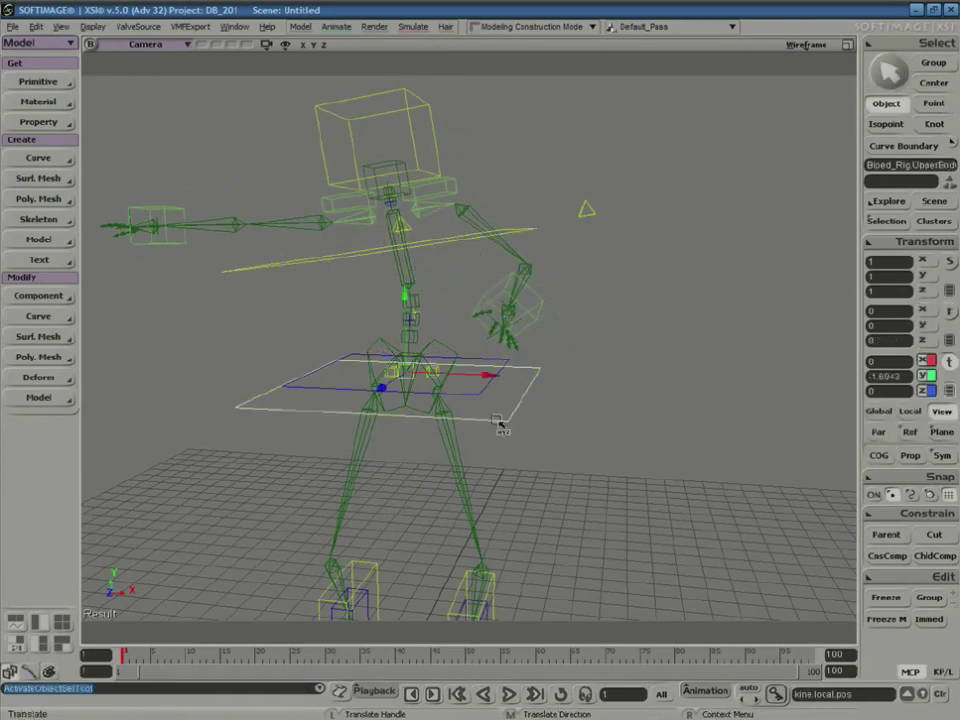
key(s)
key(v)
drag(404, 336, 405, 404)
key(c)
drag(468, 389, 438, 398)
- Rotate the left shoulder control to raise the shoulder, and tilt the head control to about -5.7 degrees in X
key(space)
click(470, 239)
key(c)
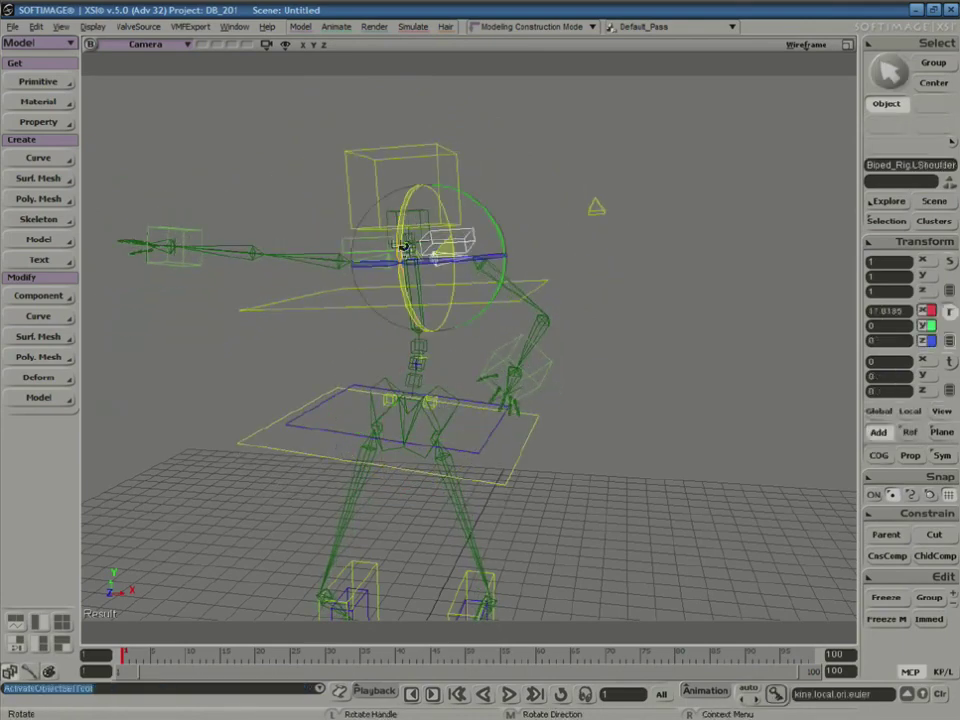
drag(408, 233, 414, 232)
drag(497, 232, 459, 217)
click(440, 202)
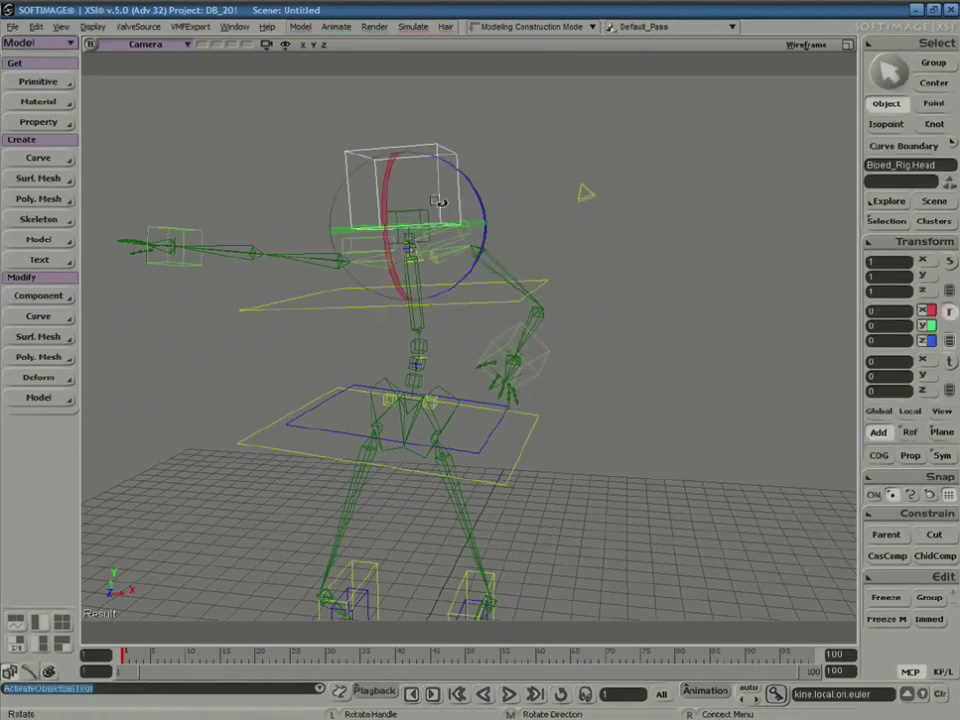
mouse_move(393, 211)
mouse_down()
mouse_move(416, 167)
mouse_move(396, 225)
mouse_move(407, 189)
mouse_move(394, 212)
mouse_up()
- Move the left foot's yellow control box backward to about -1.56 in Z
key(s)
right_drag(431, 372, 430, 480)
key(space)
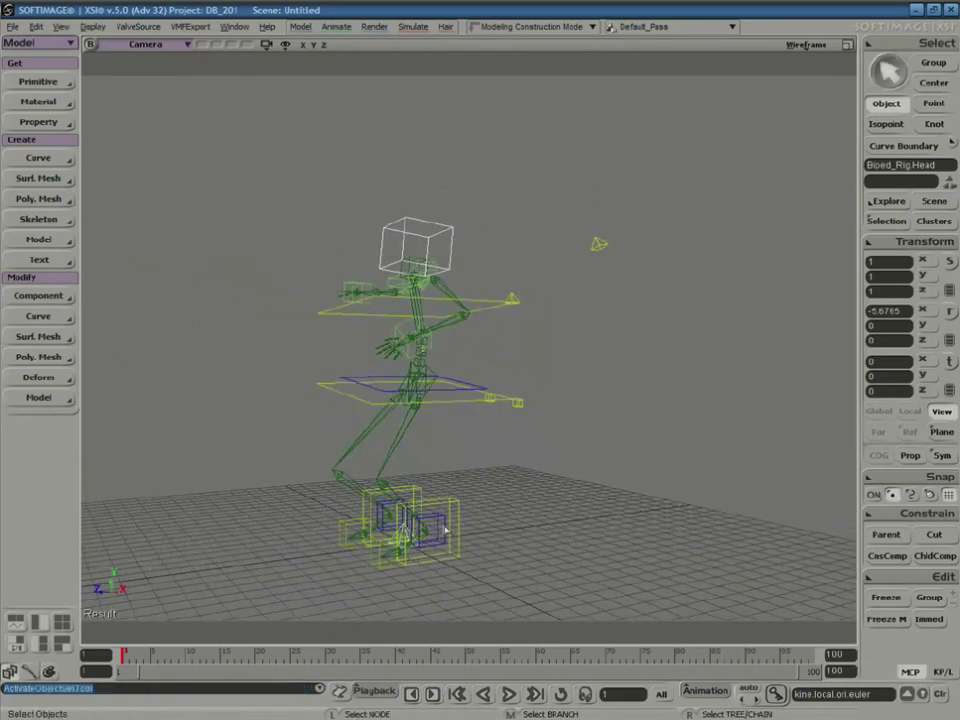
click(439, 533)
key(c)
key(v)
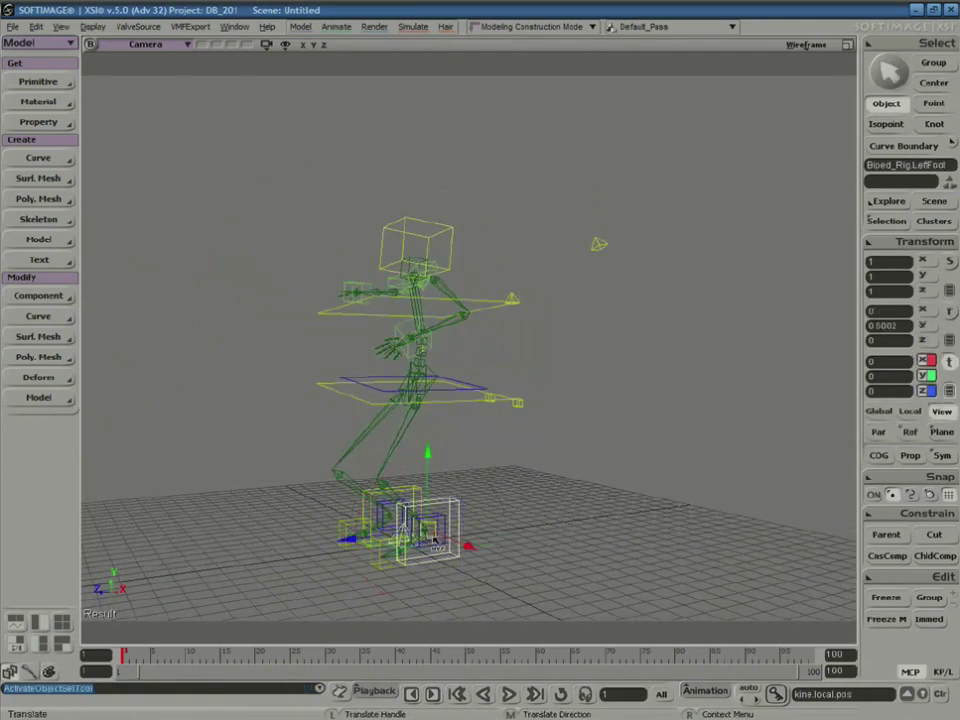
drag(450, 543, 485, 535)
key(space)
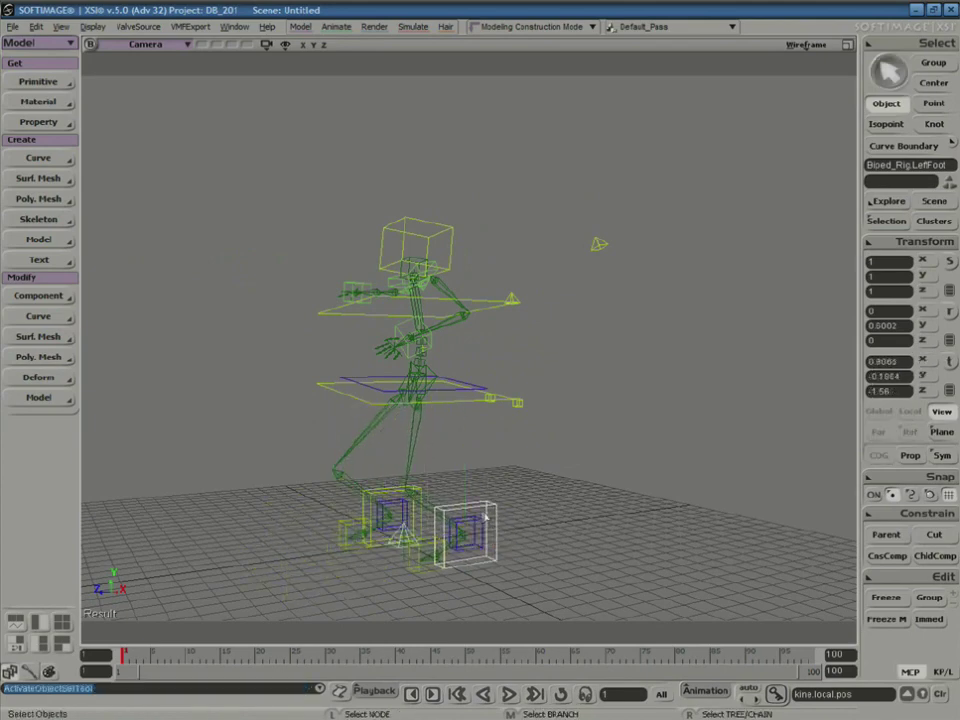
- Rotate the blue roll control inside the left foot's control box to roll the foot
click(484, 518)
key(s)
middle_drag(520, 457, 484, 501)
drag(484, 501, 457, 436)
right_drag(456, 436, 507, 419)
key(v)
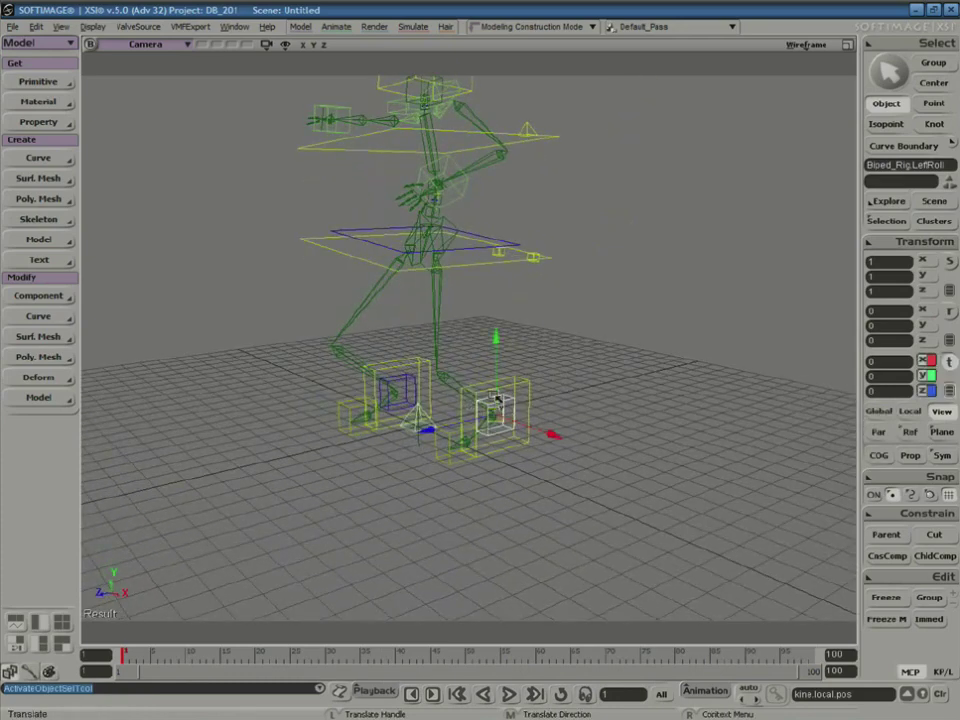
key(c)
drag(470, 360, 468, 397)
drag(519, 354, 476, 313)
- Select the upper body control and open the rig's Synoptic Editor, placing it clear of the rig
key(s)
right_drag(476, 313, 476, 386)
key(space)
click(440, 388)
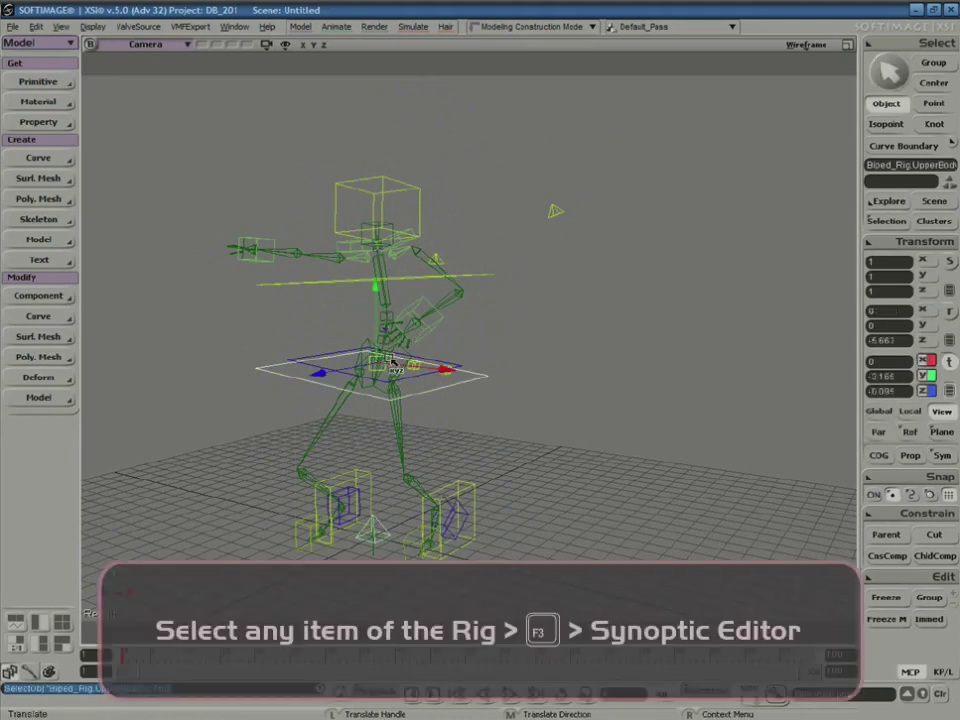
key(F3)
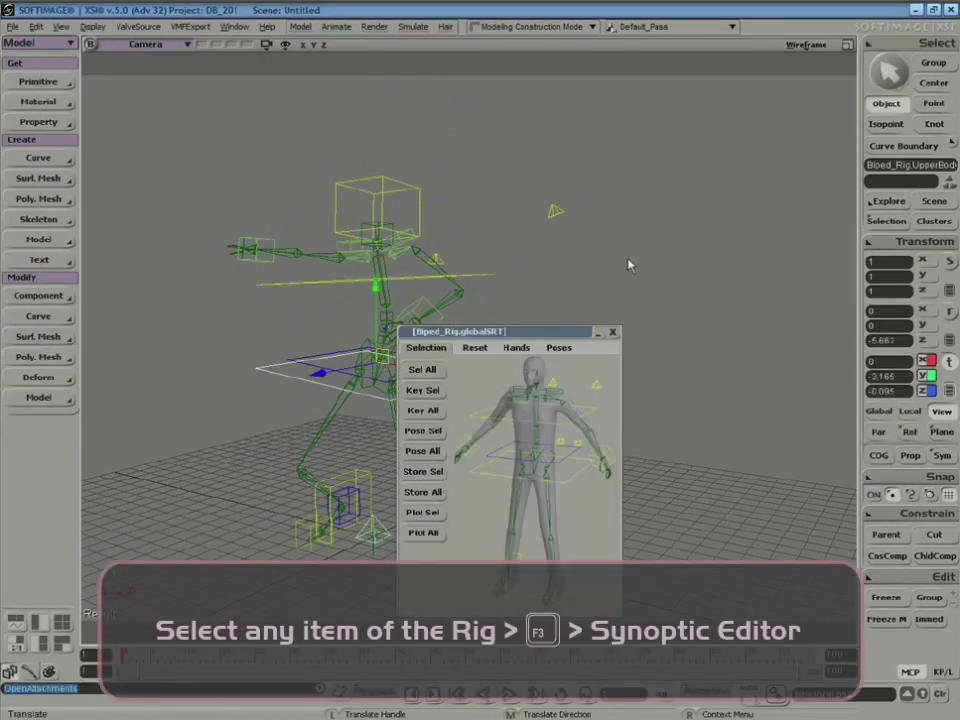
drag(458, 334, 679, 134)
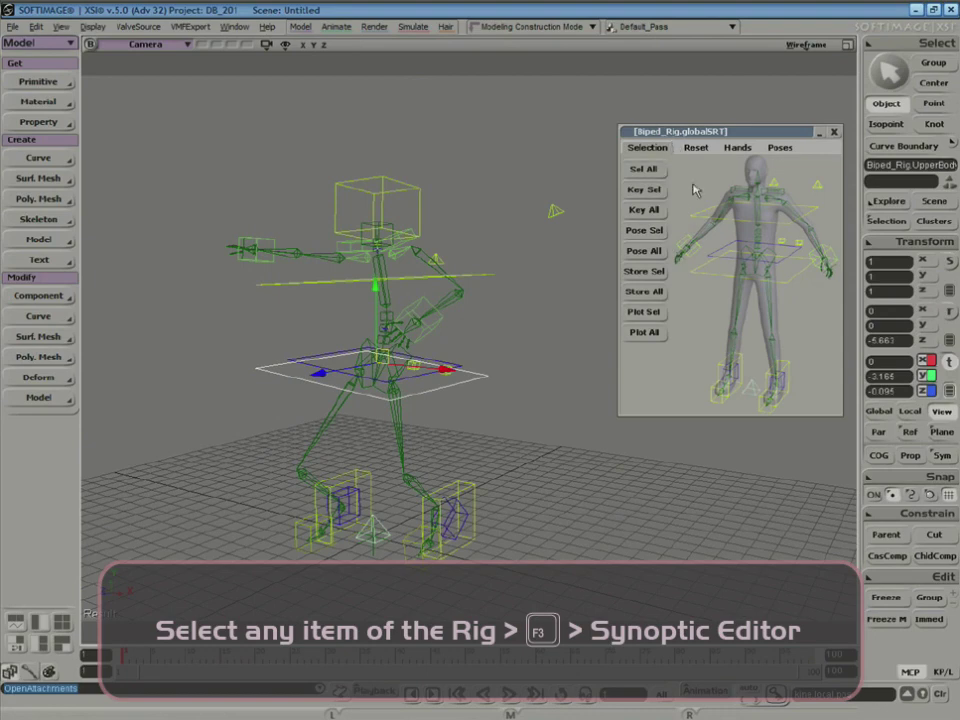
- Examine the Reset and Selection pages of the rig's Synoptic Editor
key(s)
drag(530, 318, 450, 254)
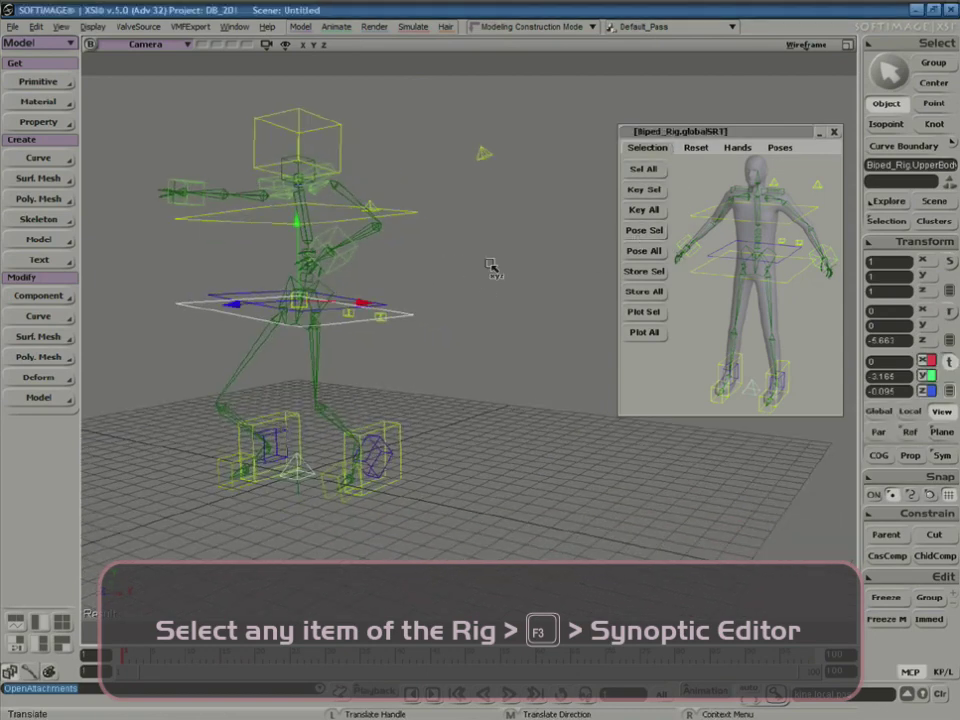
click(697, 150)
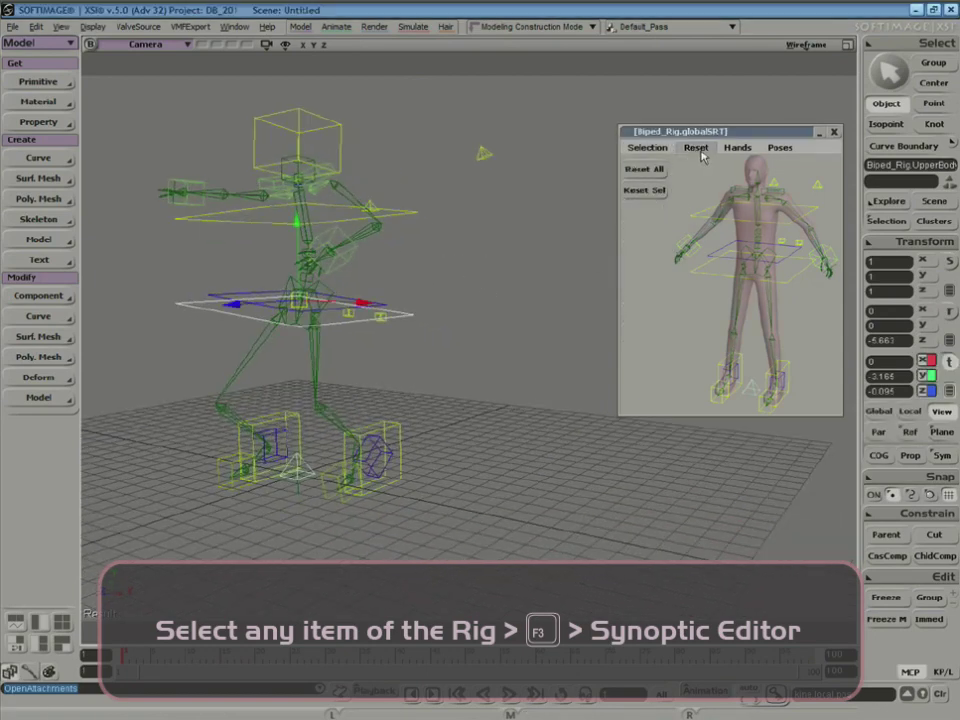
click(647, 148)
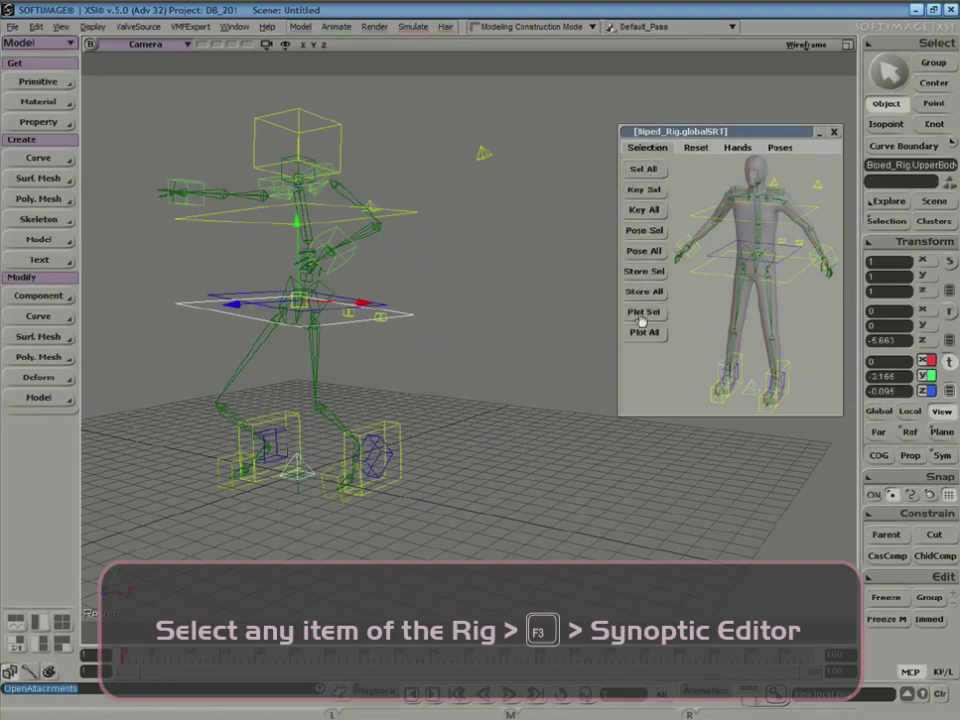
- Reset the entire biped rig to its default pose from the Synoptic Editor's Reset page
click(697, 148)
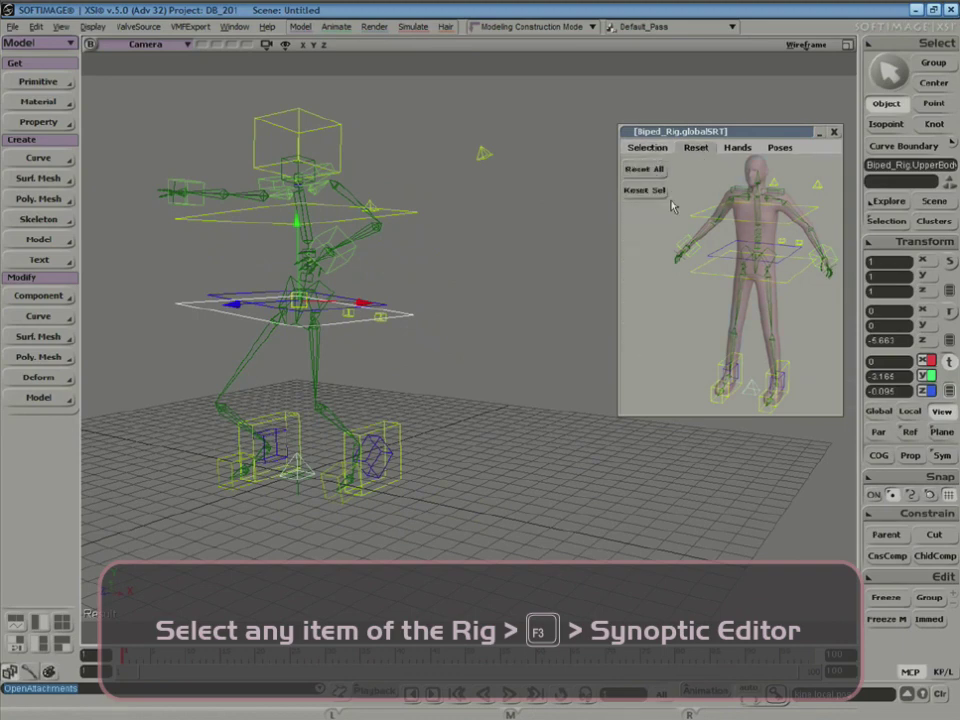
click(651, 174)
key(s)
right_drag(445, 219, 667, 181)
- On the Hands page, try the Relaxed and then the Fist preset on the right hand and inspect it up close
click(736, 148)
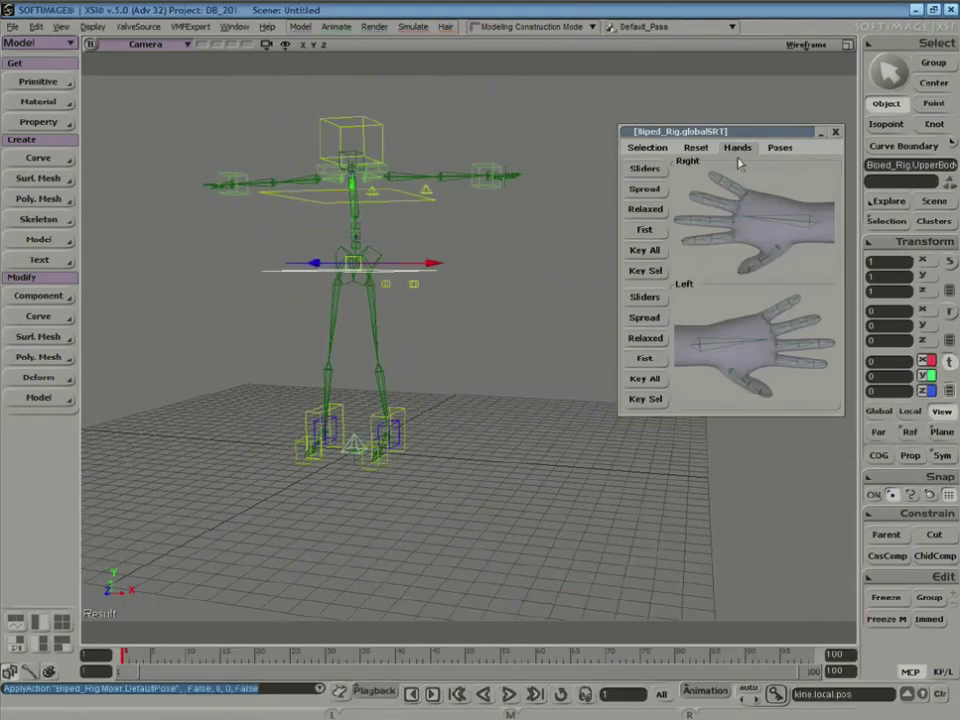
click(655, 209)
click(646, 229)
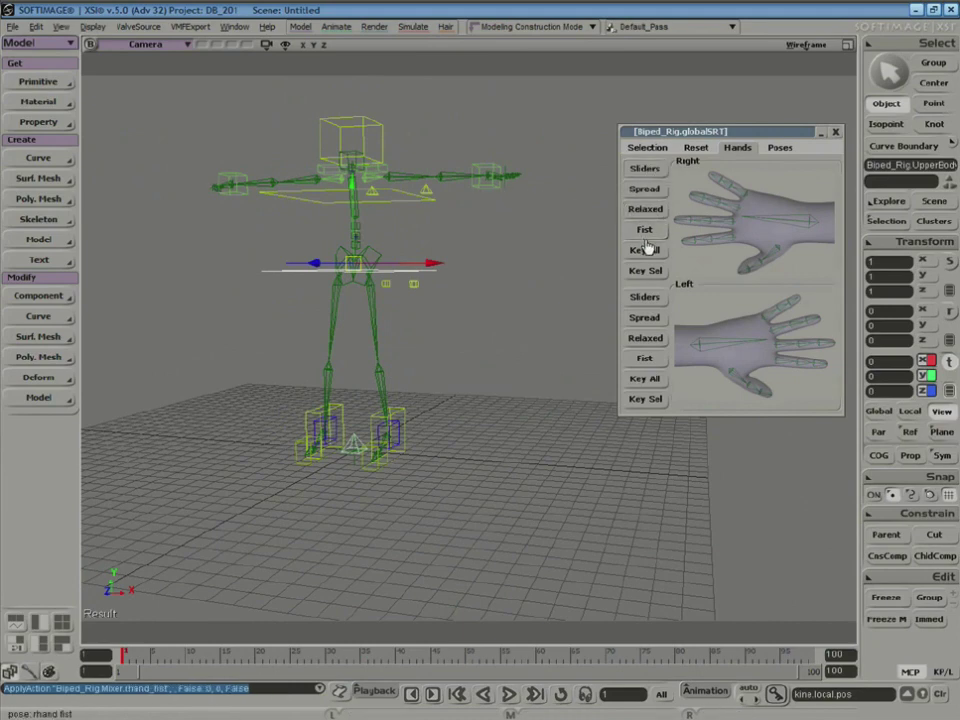
key(s)
right_drag(266, 152, 292, 214)
middle_drag(292, 214, 367, 330)
right_drag(341, 364, 355, 372)
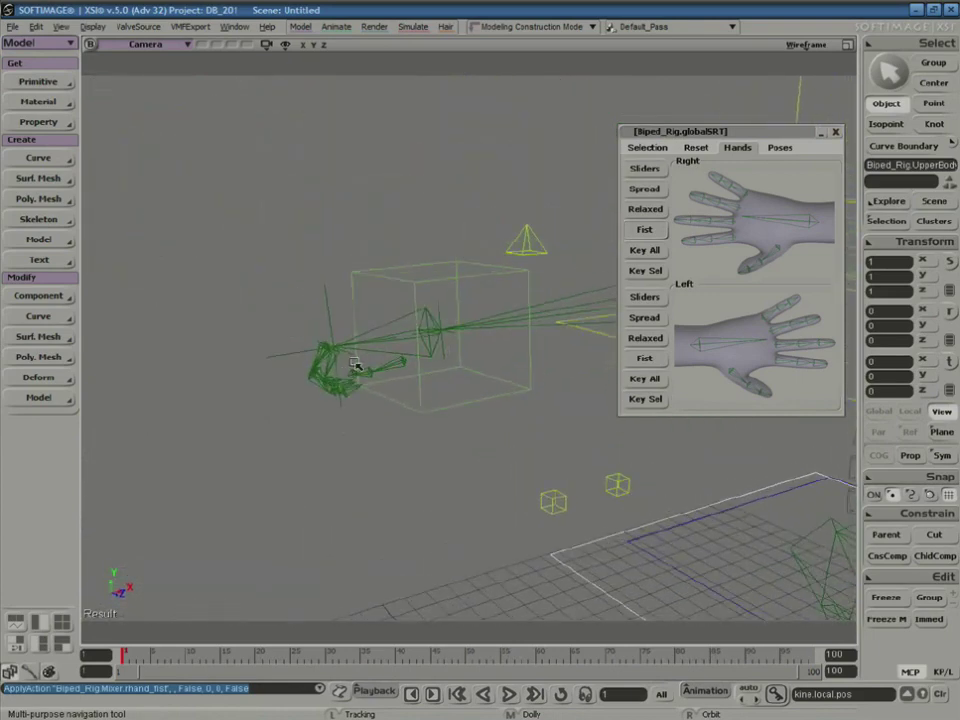
- Compare the right hand's Relaxed and Fist presets again, finishing with the Spread preset
click(645, 209)
click(645, 230)
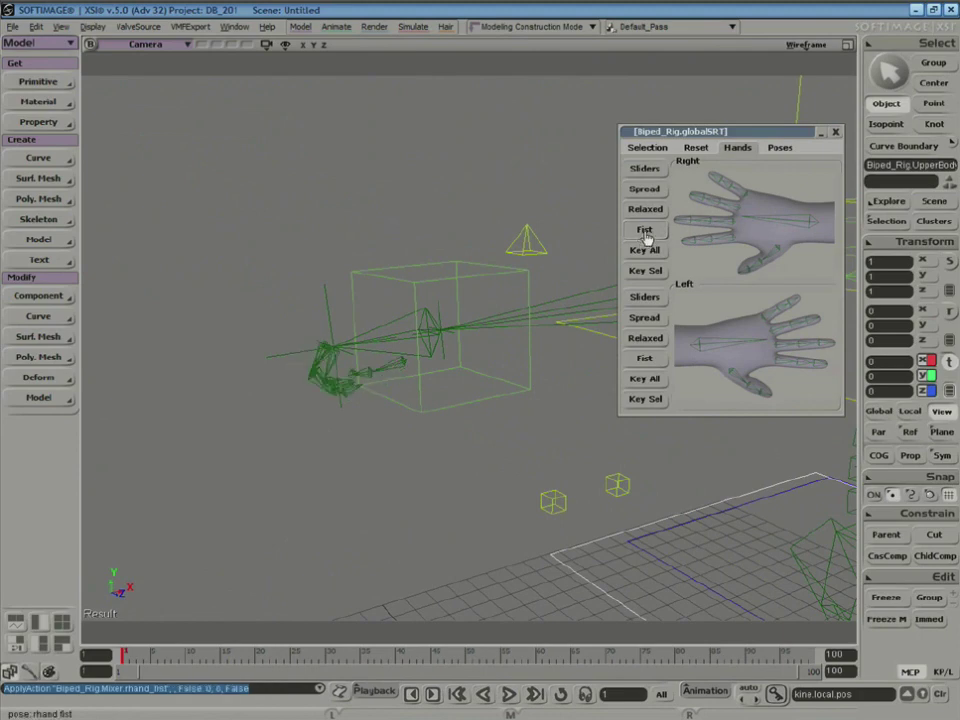
right_drag(399, 318, 420, 302)
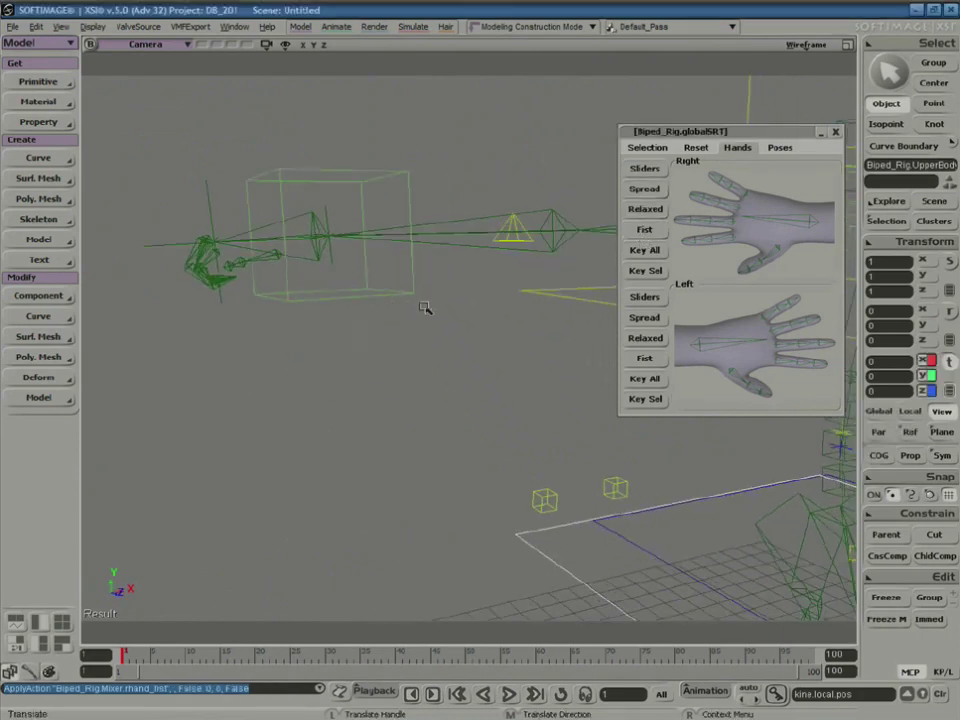
click(645, 231)
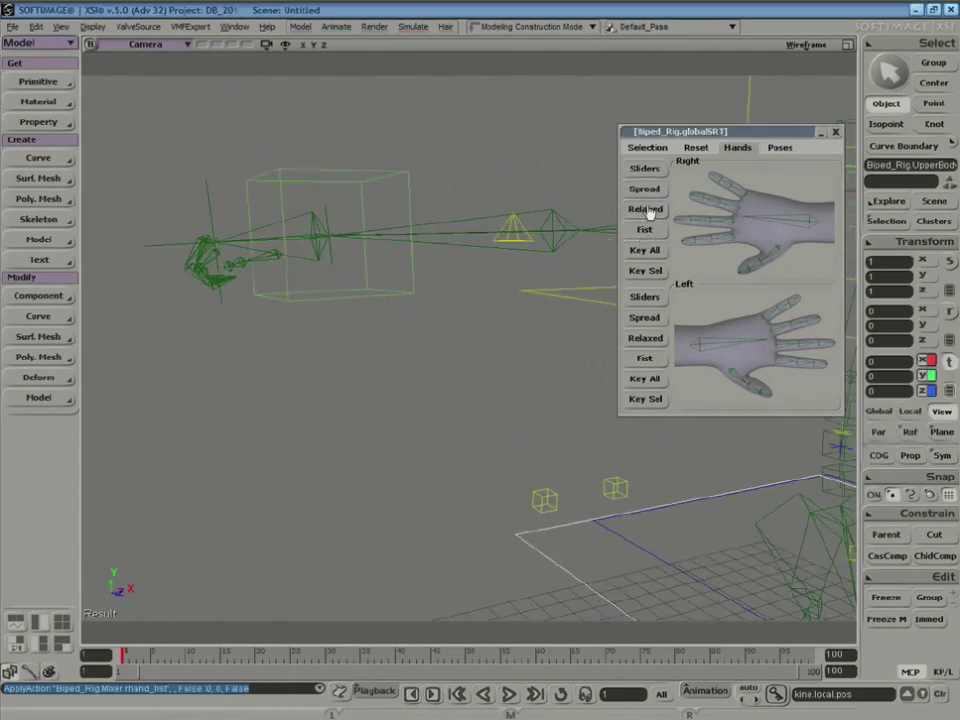
click(645, 209)
click(645, 189)
right_drag(508, 259, 439, 332)
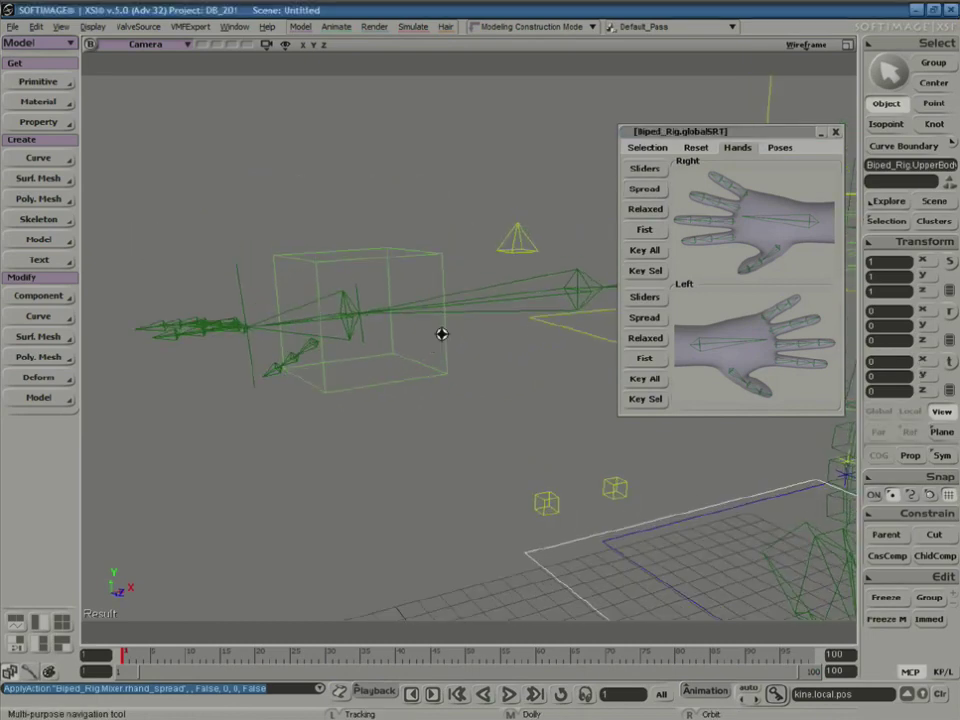
- Using the right hand's sliders, curl the pinky, ring and middle fingers, with Middle1–3 at about 36.5, 46.1 and 40.1, and close the sliders
click(647, 170)
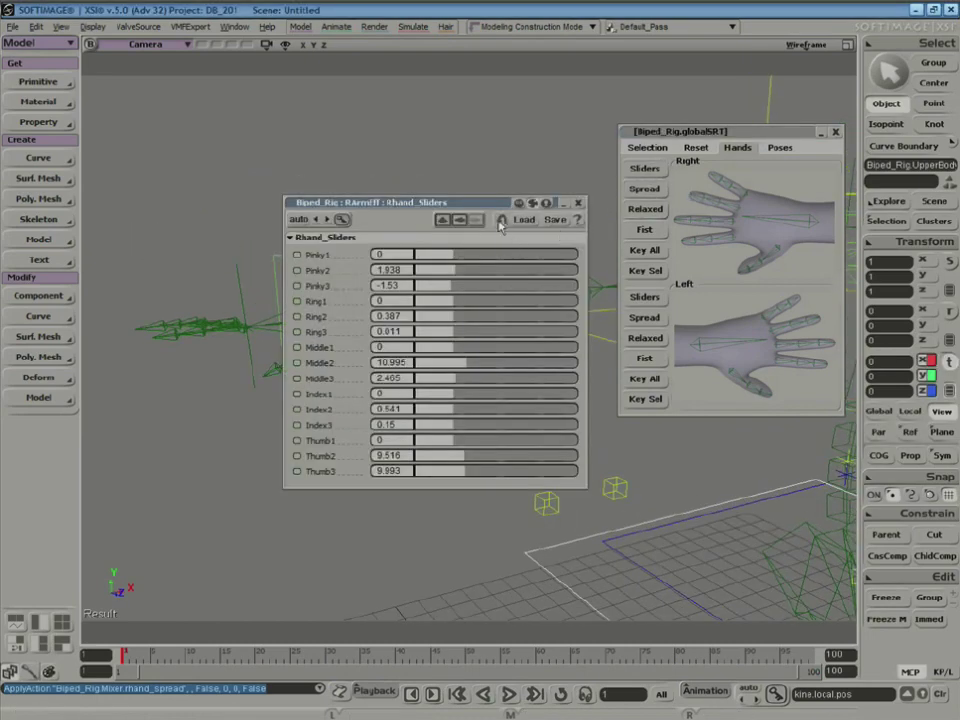
drag(480, 204, 646, 334)
drag(618, 384, 663, 477)
drag(630, 492, 677, 509)
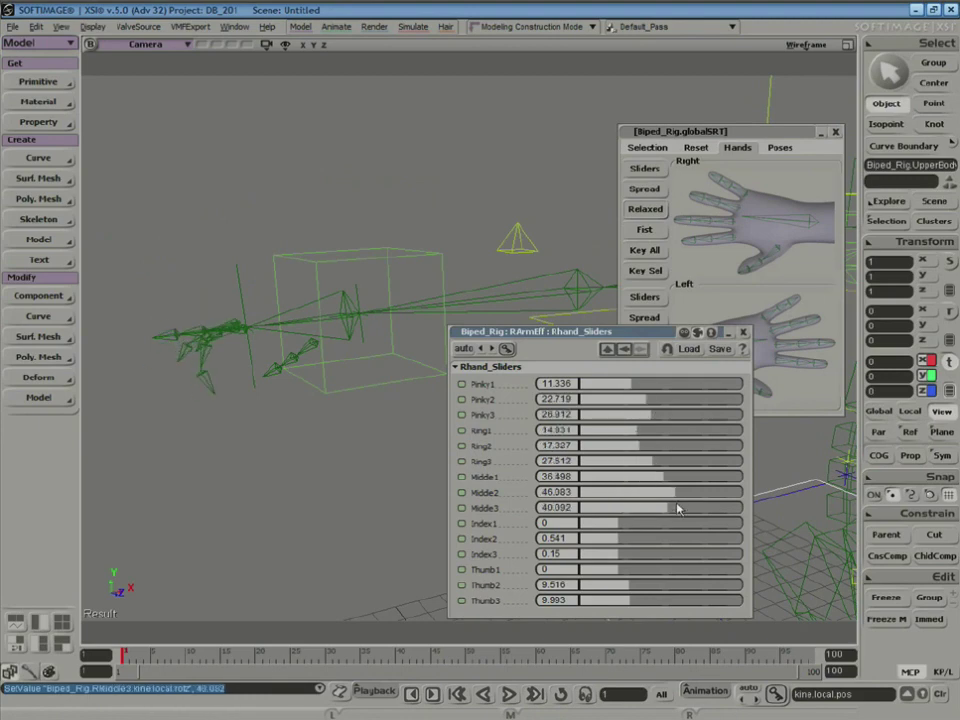
click(741, 332)
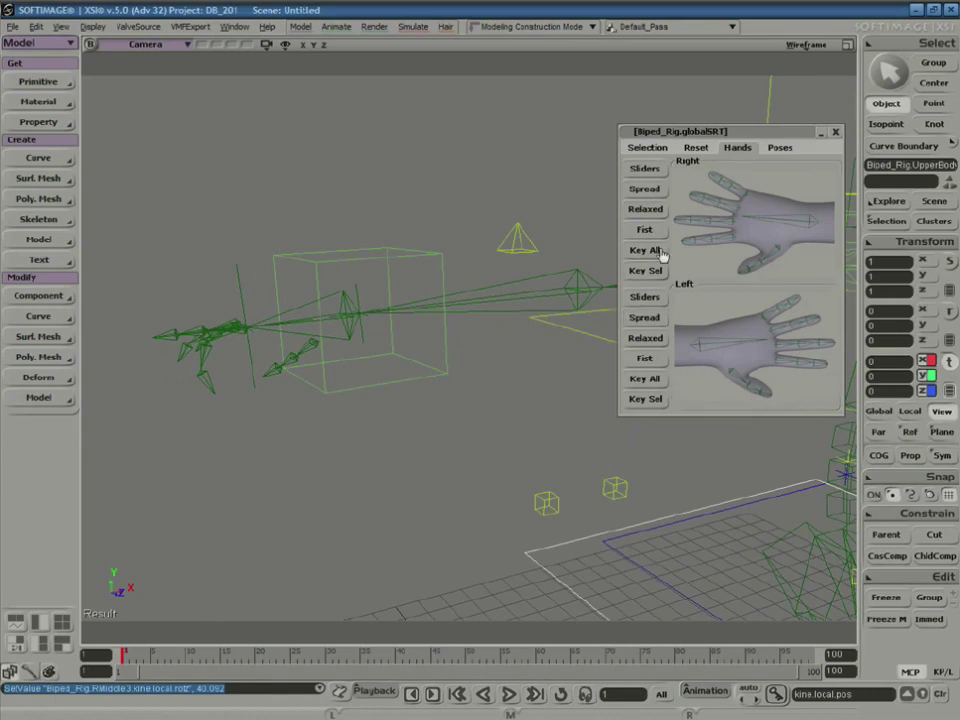
- Select the right hand bone in the Hands page picture and rotate it about 44.9 degrees in Z
click(757, 230)
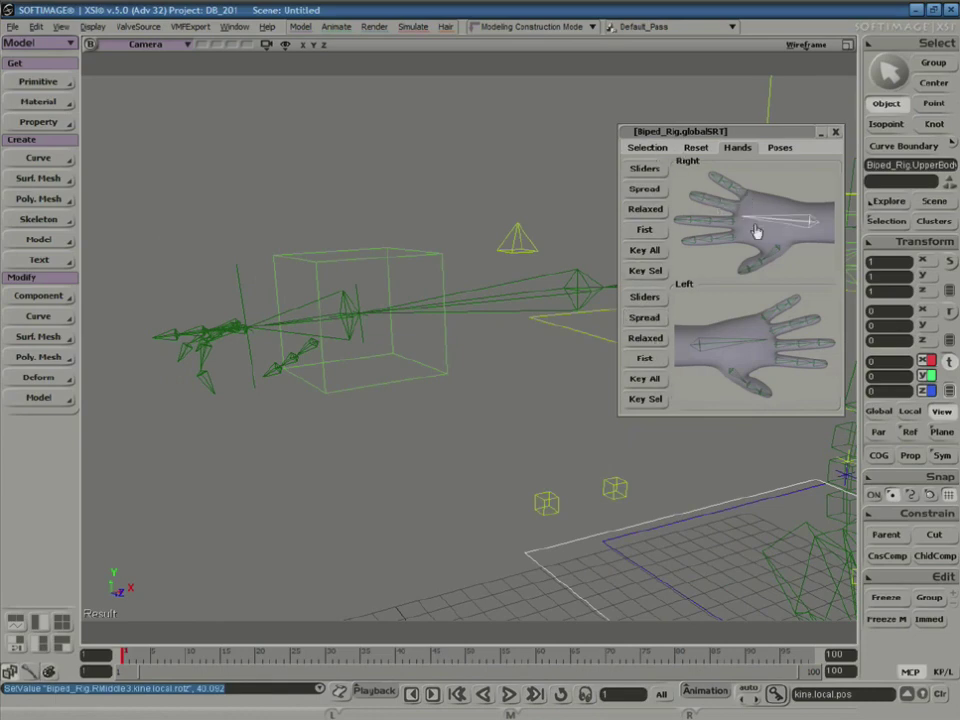
click(782, 228)
key(c)
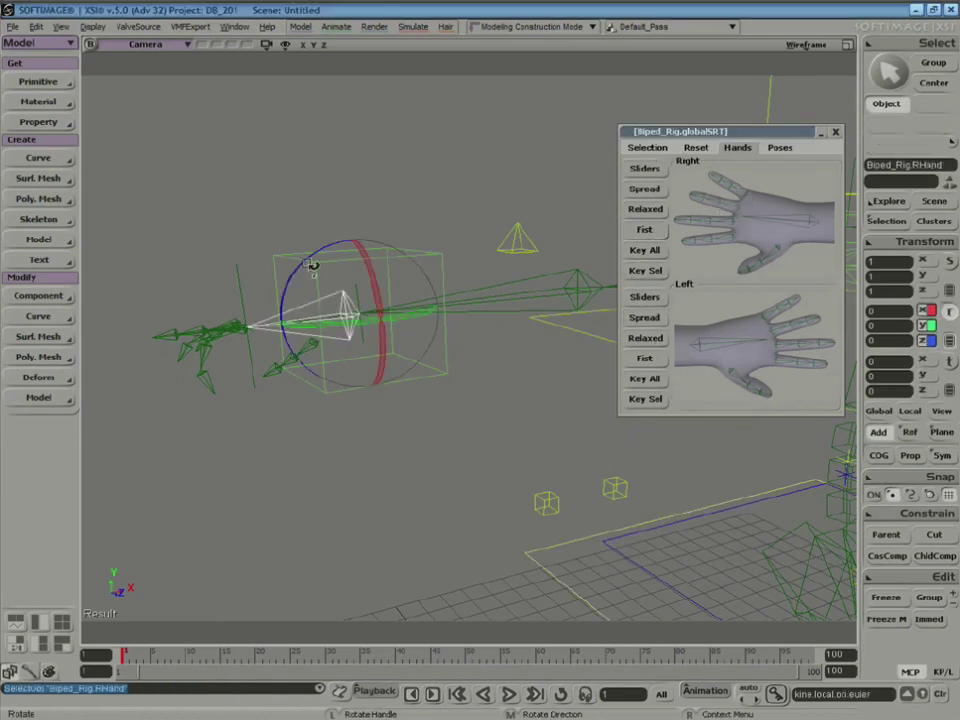
drag(313, 265, 418, 266)
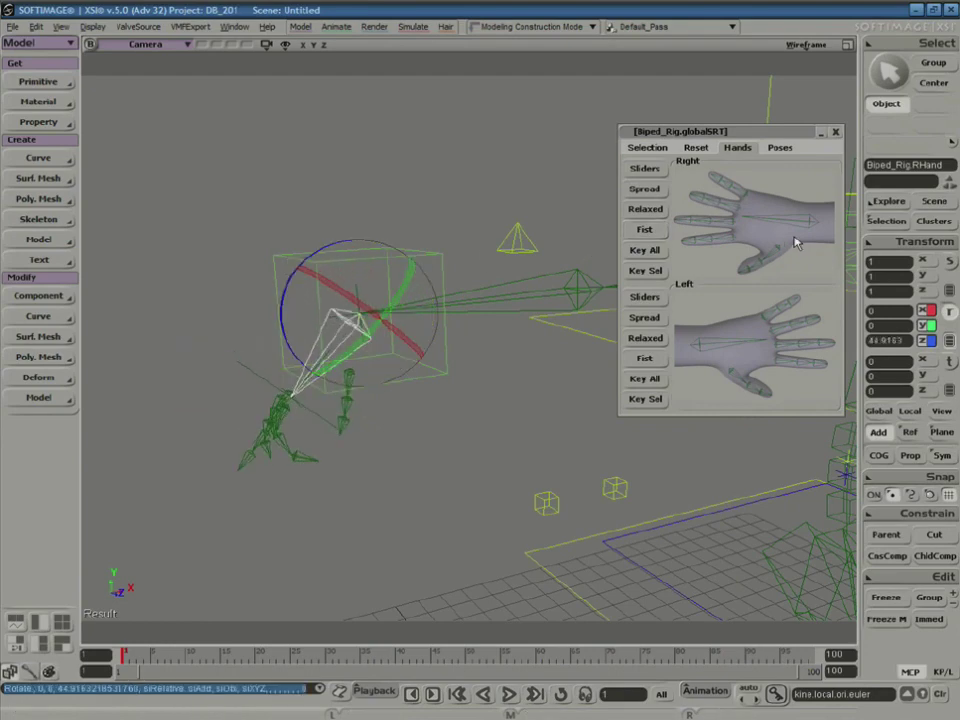
- Select the left hand bone in the Hands page picture and rotate it about 35 degrees in Y
click(729, 358)
key(a)
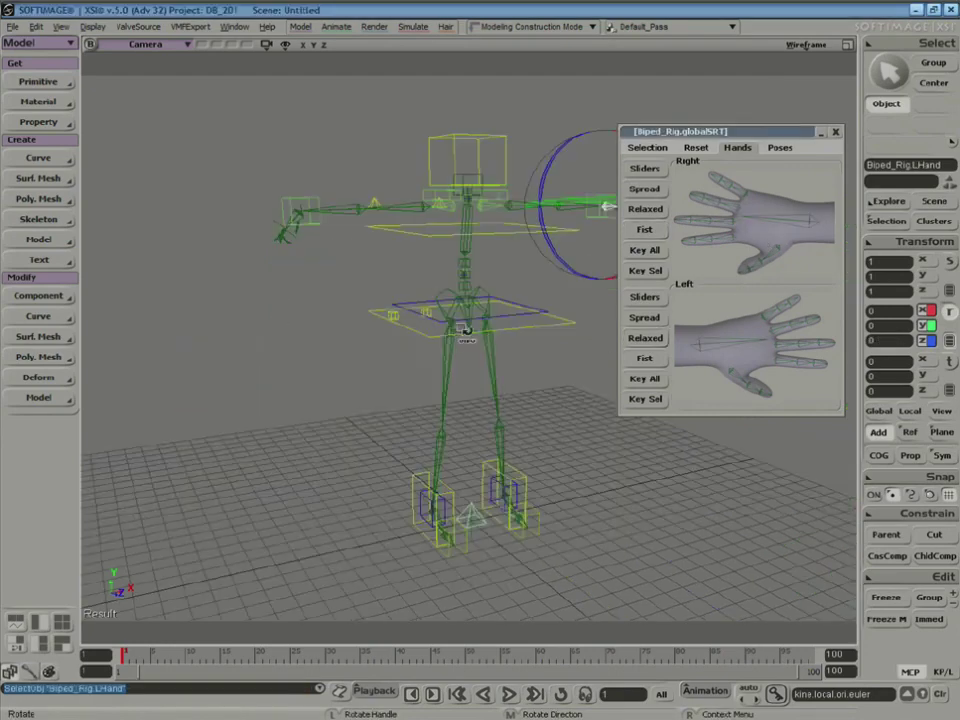
key(s)
right_drag(466, 332, 404, 363)
drag(491, 328, 440, 340)
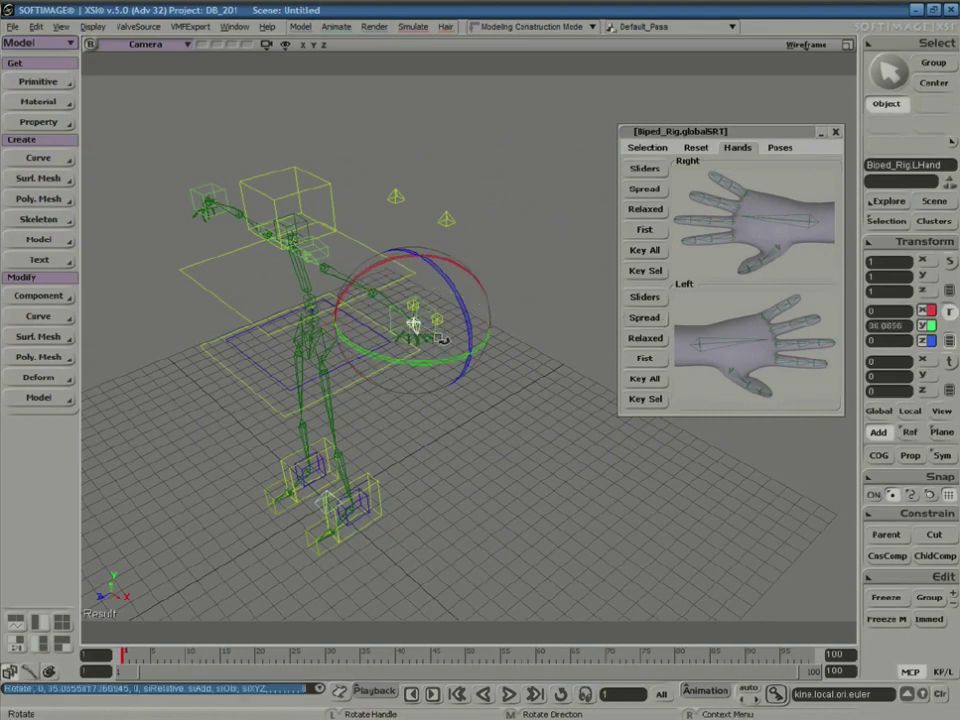
- Picking the controls from the Selection page figure, lower the upper body about 2.8 units and move the right foot to about -1.5, -2.05, 3.77
click(647, 148)
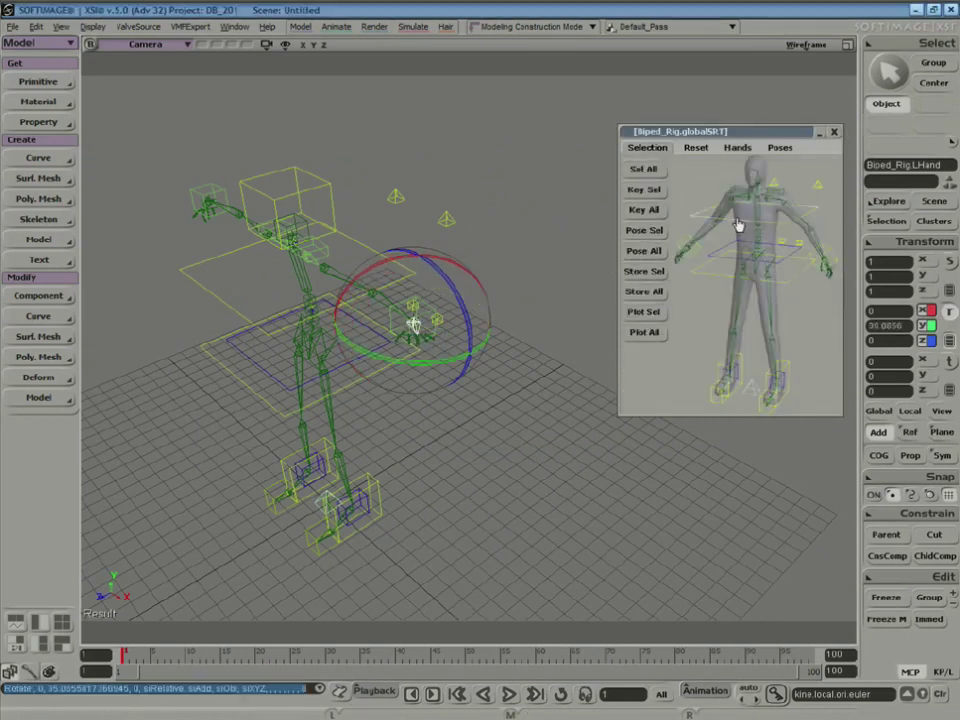
click(724, 266)
key(v)
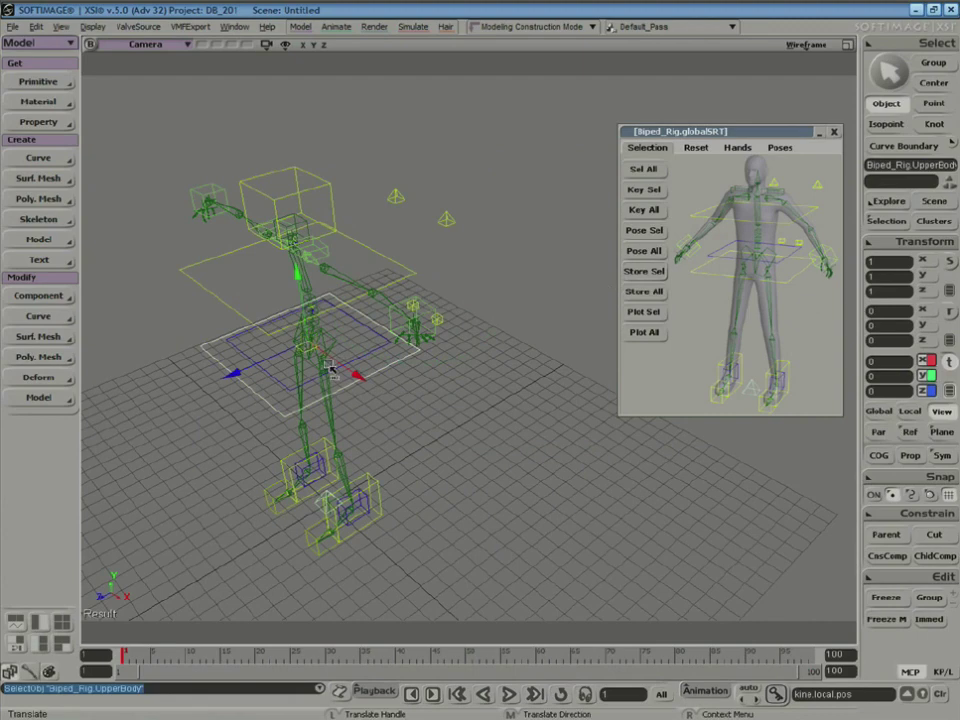
mouse_move(330, 368)
mouse_down()
mouse_move(302, 410)
mouse_move(302, 365)
mouse_move(313, 368)
mouse_up()
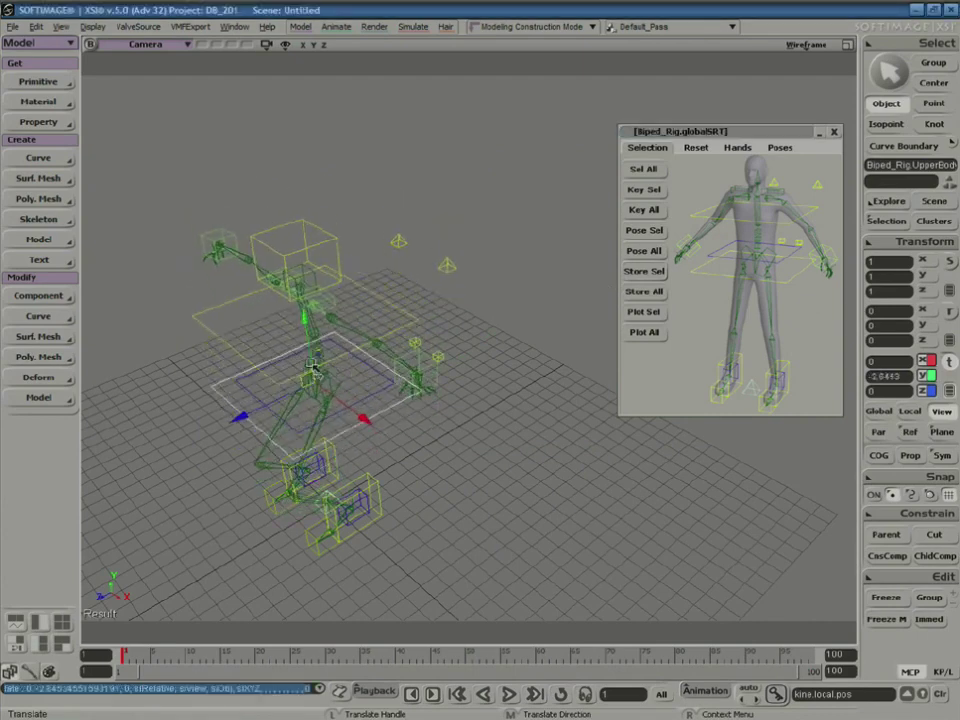
click(724, 373)
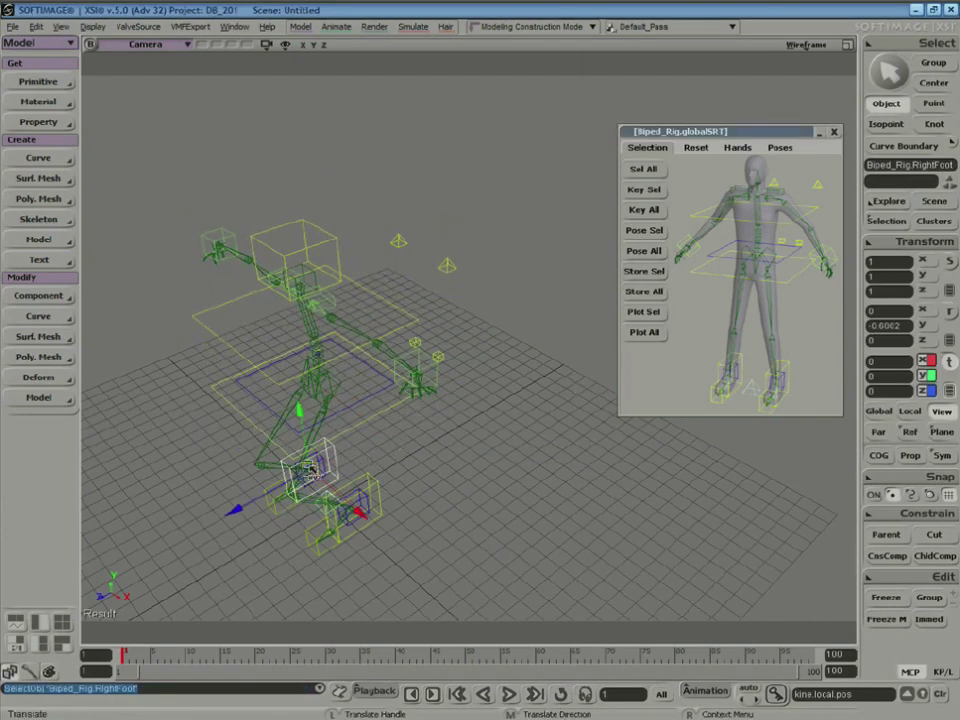
drag(310, 472, 245, 512)
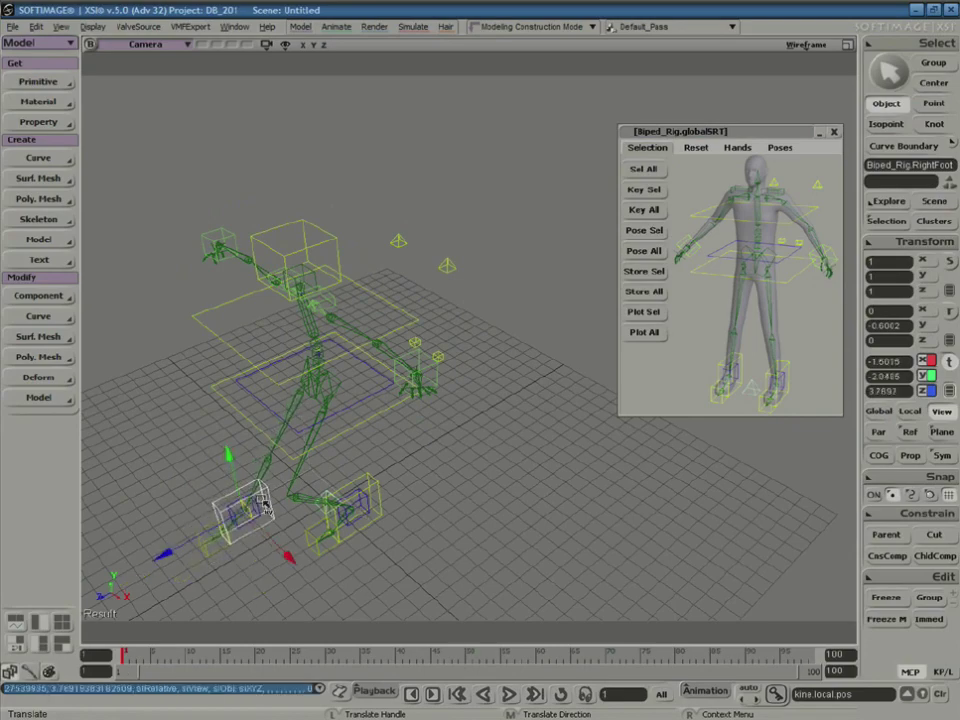
- Try the walk and sitting presets from the Poses page on the rig
click(780, 147)
click(657, 213)
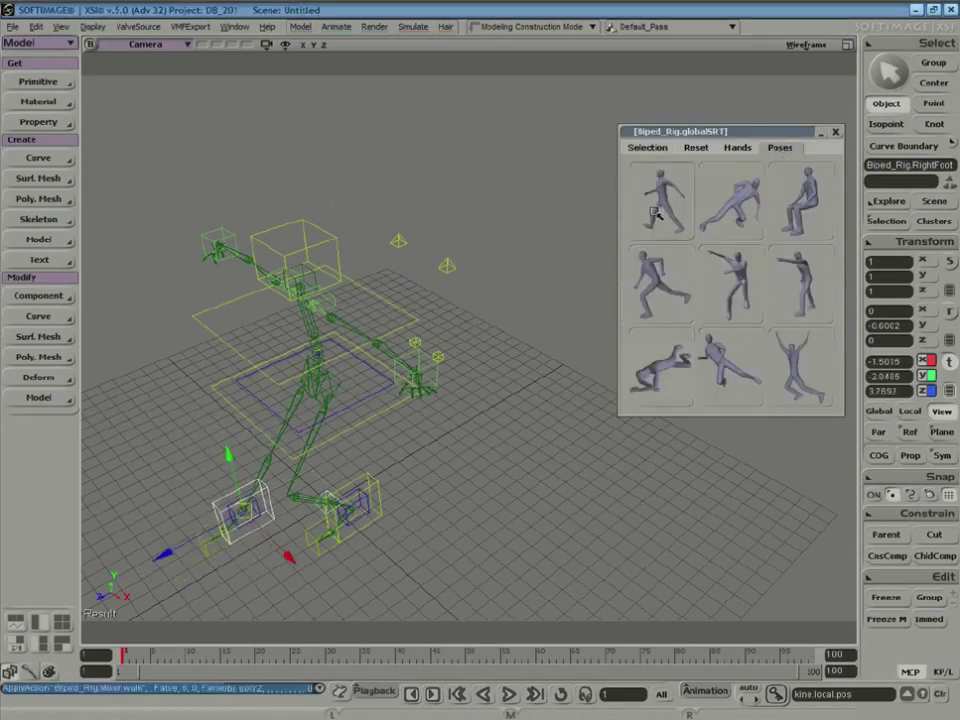
key(s)
right_drag(422, 328, 476, 266)
click(790, 205)
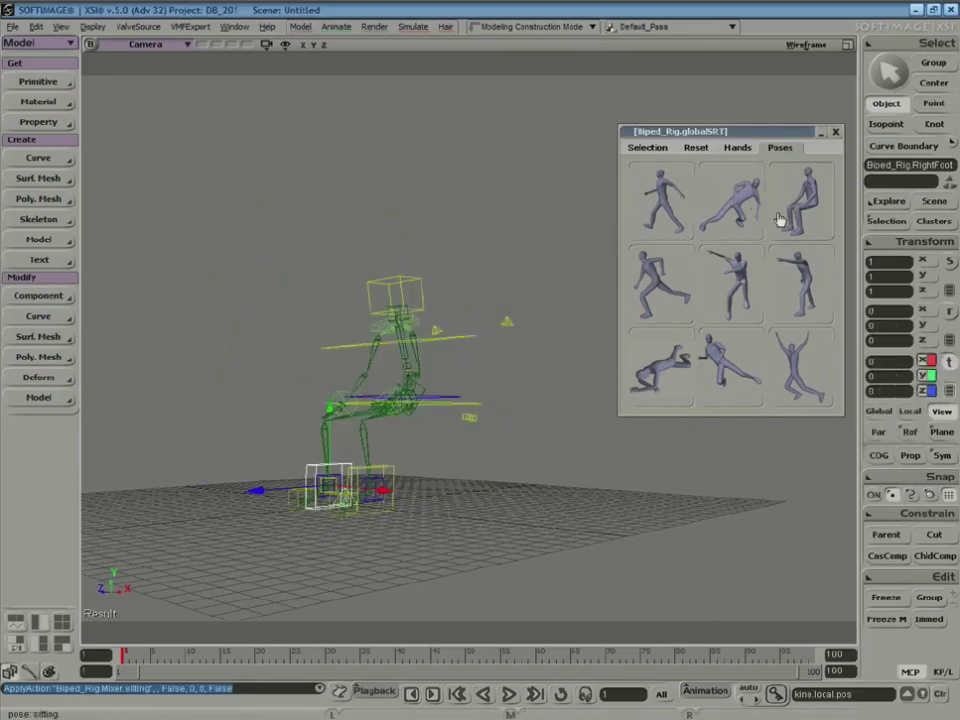
- Try each preset pose in the second and third rows, including point and kick, finishing with the swing pose
click(677, 279)
click(729, 279)
click(776, 300)
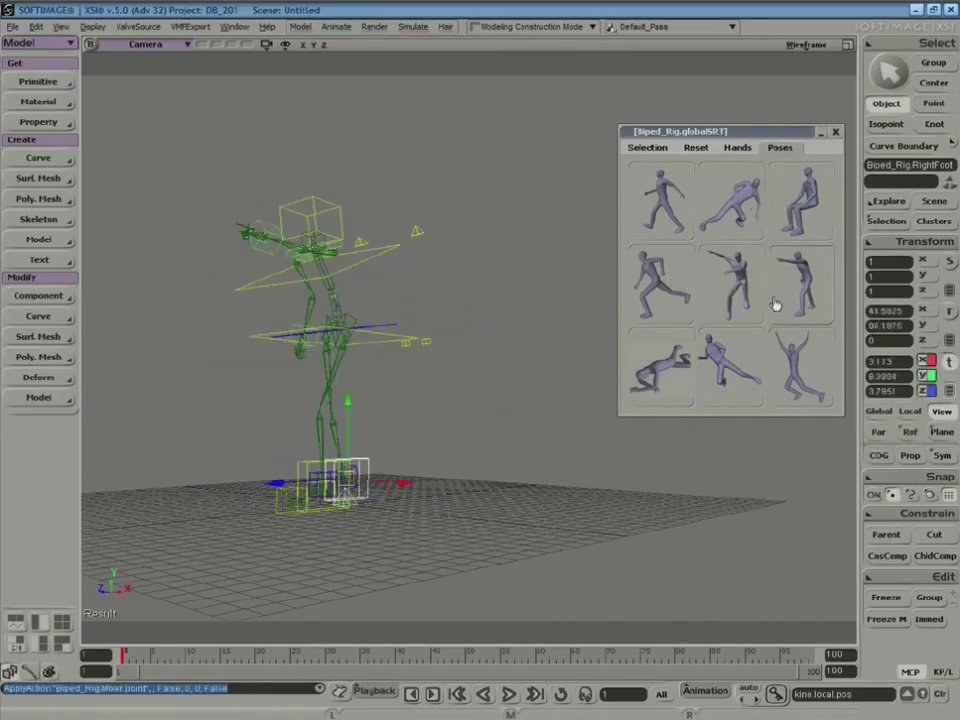
click(677, 370)
click(716, 377)
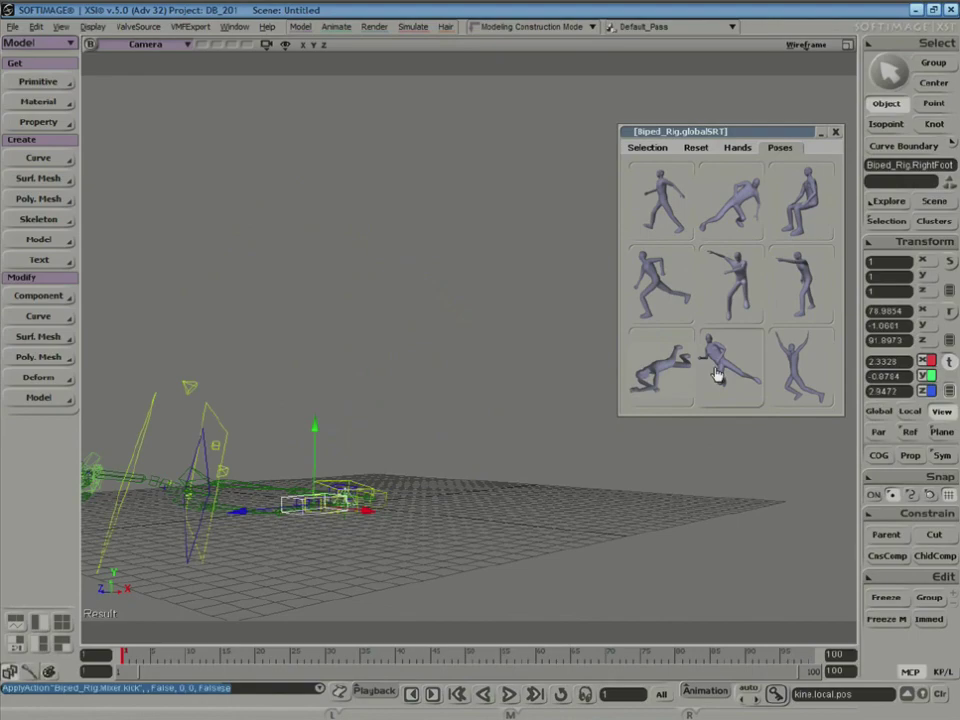
click(787, 375)
key(s)
right_drag(508, 356, 373, 388)
key(v)
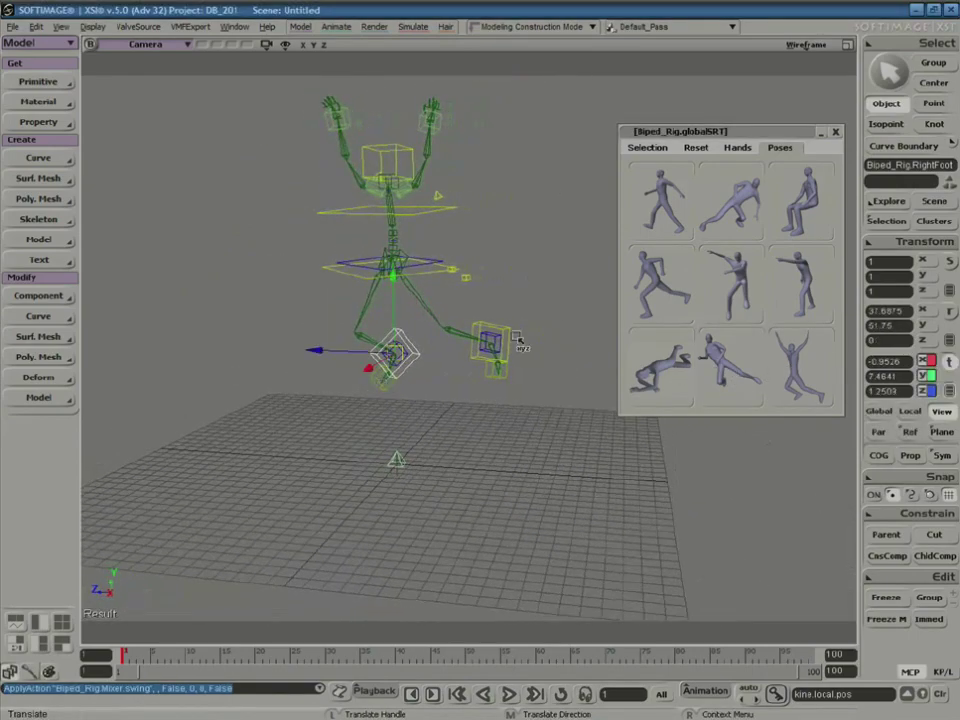
- Apply the run preset pose to the rig, inspect it from another angle and return to the Selection page
click(647, 300)
key(s)
right_drag(476, 343, 497, 332)
key(v)
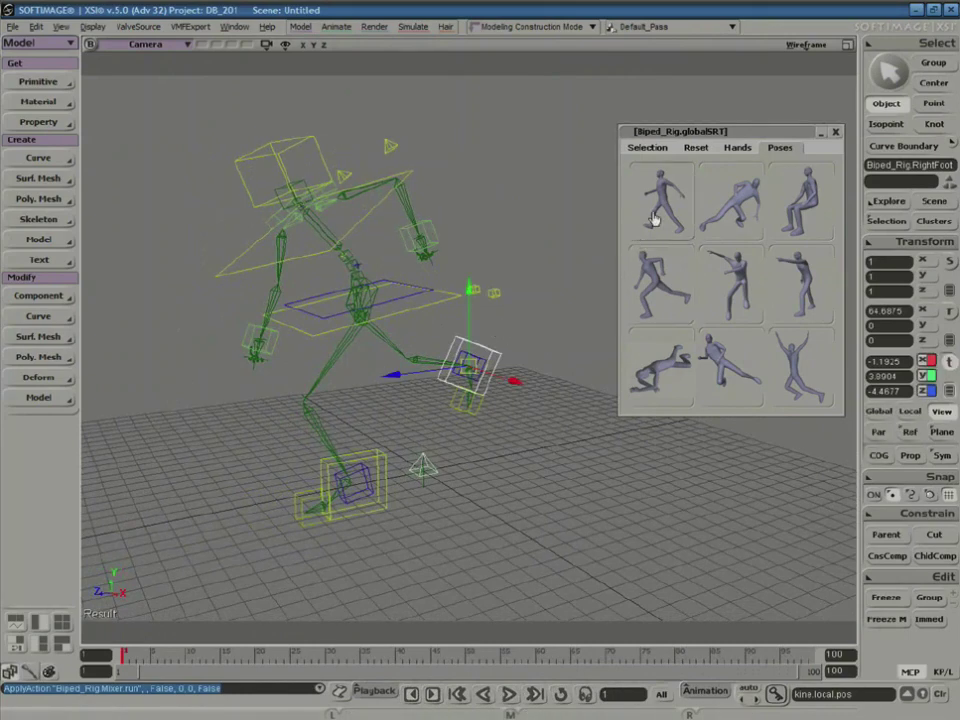
click(648, 148)
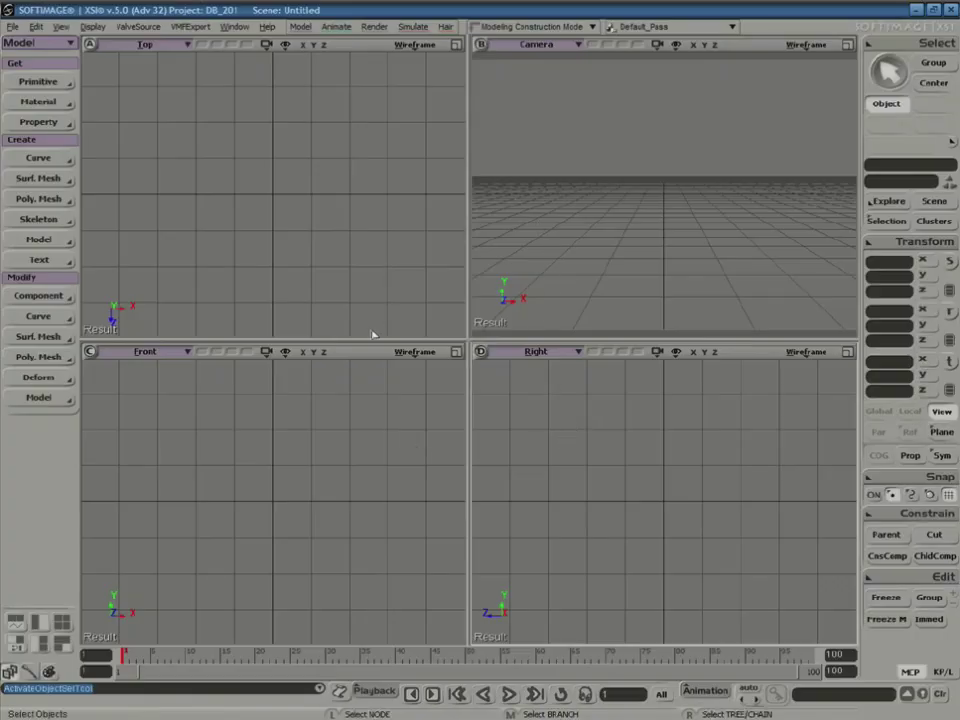
- Create a polygon mesh sphere in the empty scene and dismiss its properties
click(40, 81)
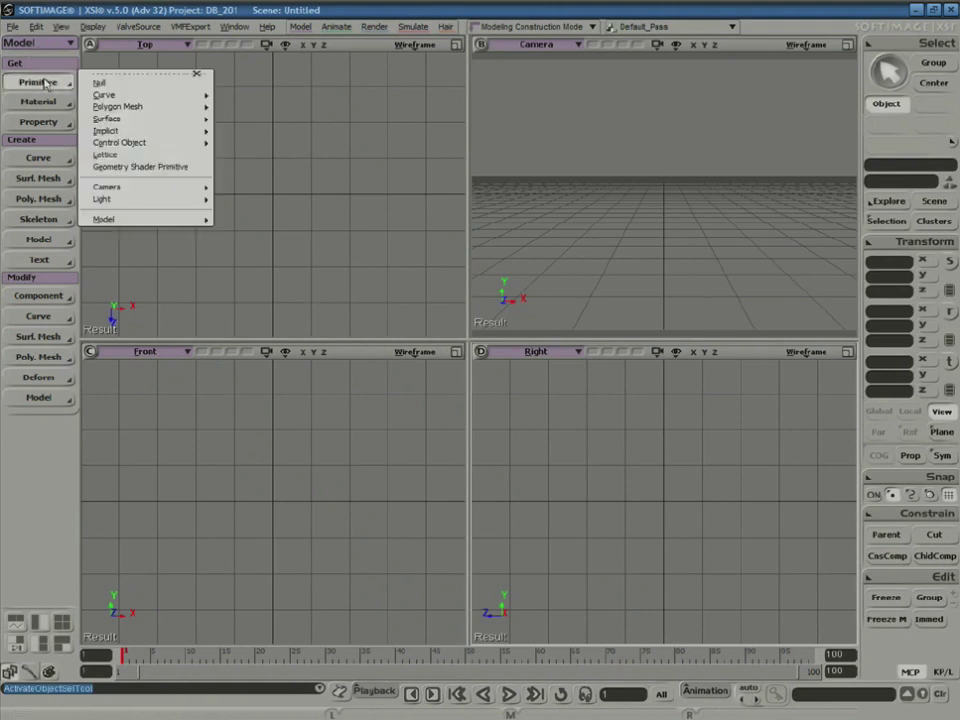
mouse_move(190, 118)
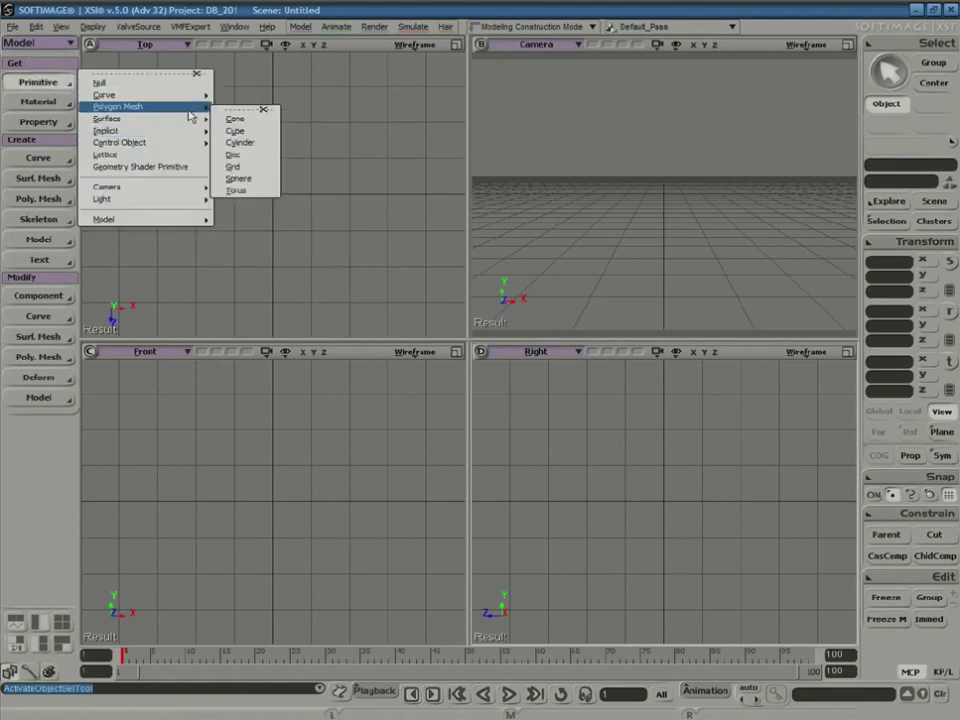
click(255, 169)
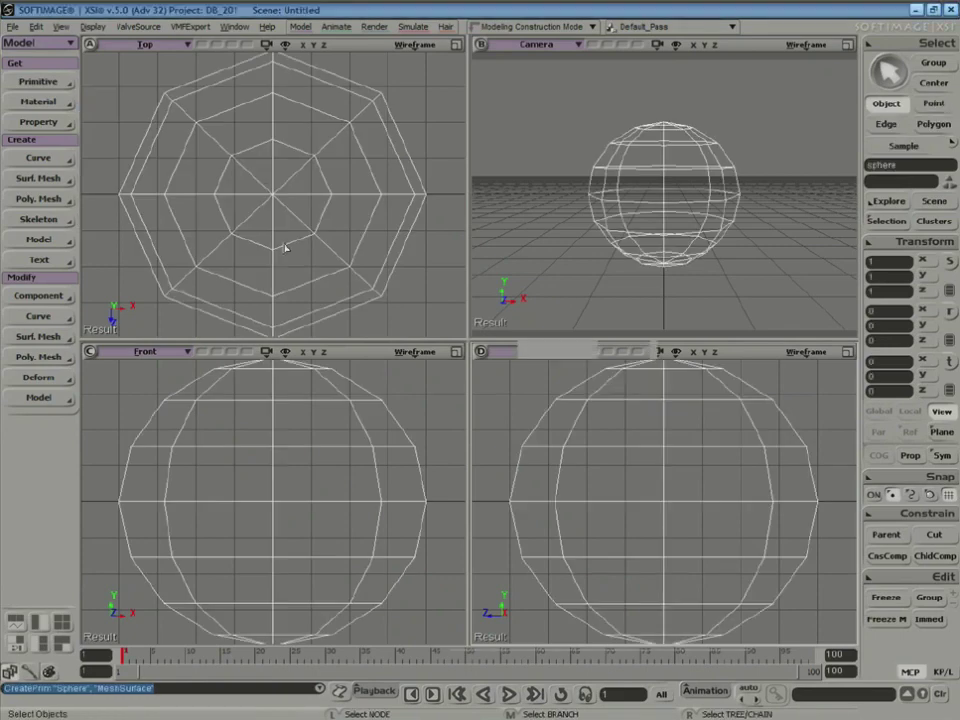
click(743, 333)
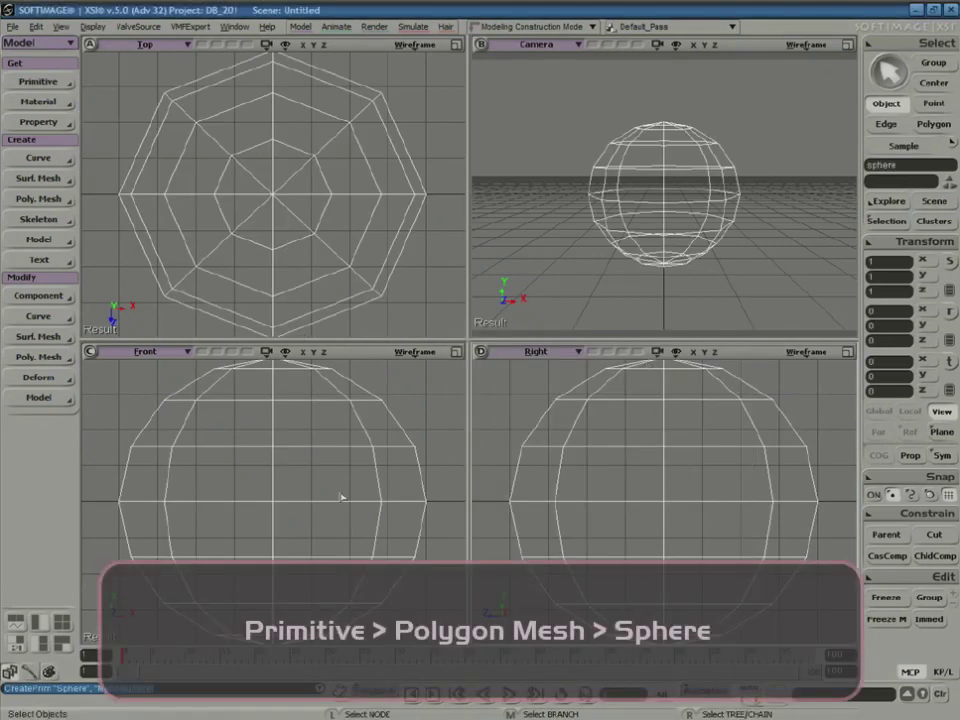
- Maximize the Front view and stretch the sphere vertically to a Y scale of about 1.84
key(x)
click(456, 353)
scroll(452, 366, down, 5)
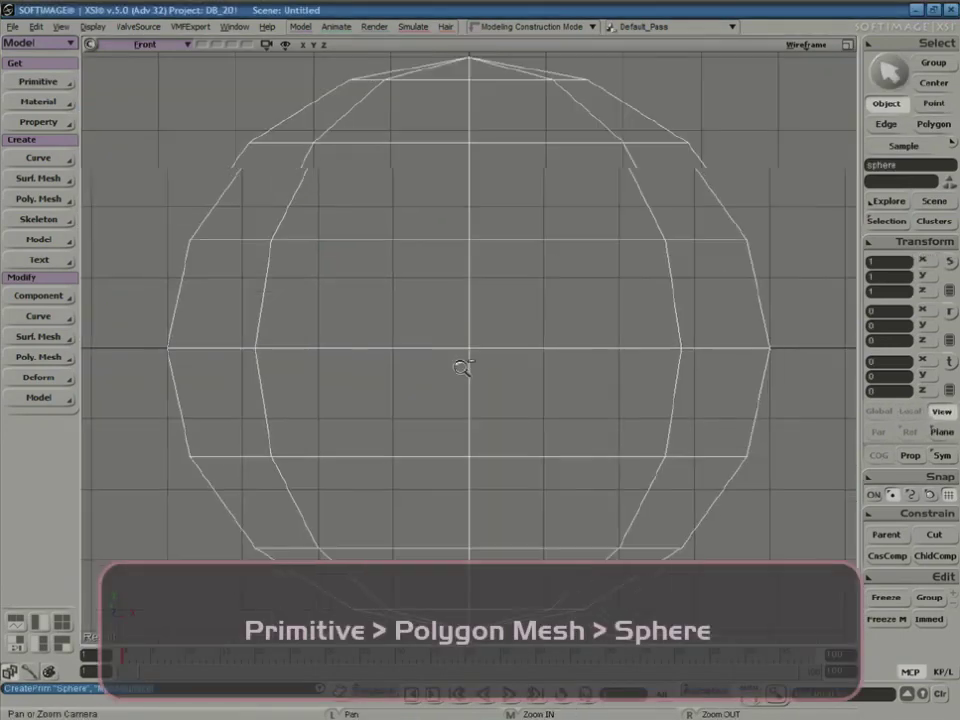
middle_drag(471, 315, 501, 216)
key(z)
right_click(512, 276)
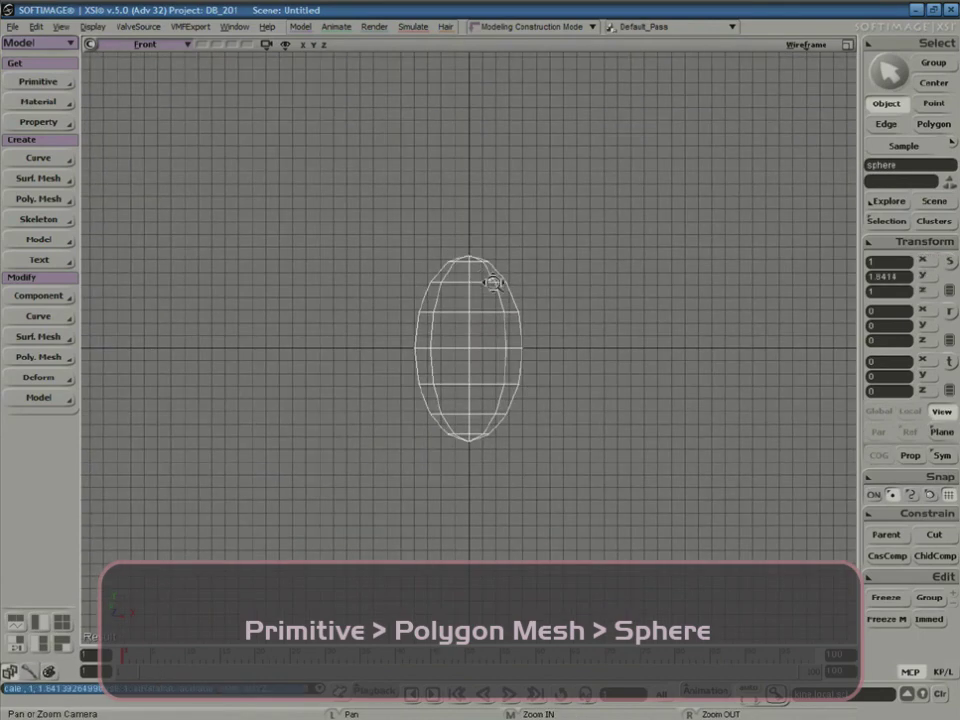
key(s)
drag(482, 306, 512, 300)
key(z)
- Deselect the sphere, centre it in the Front view and hide the grid
key(ctrl+shift+a)
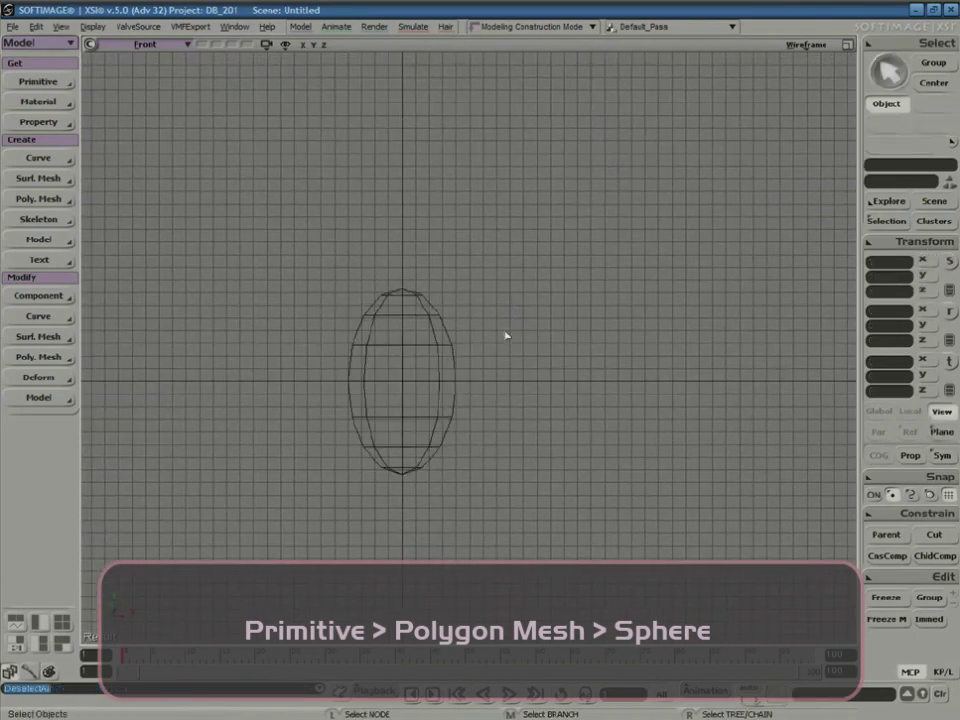
middle_drag(506, 334, 500, 343)
right_click(502, 343)
key(space)
key(g)
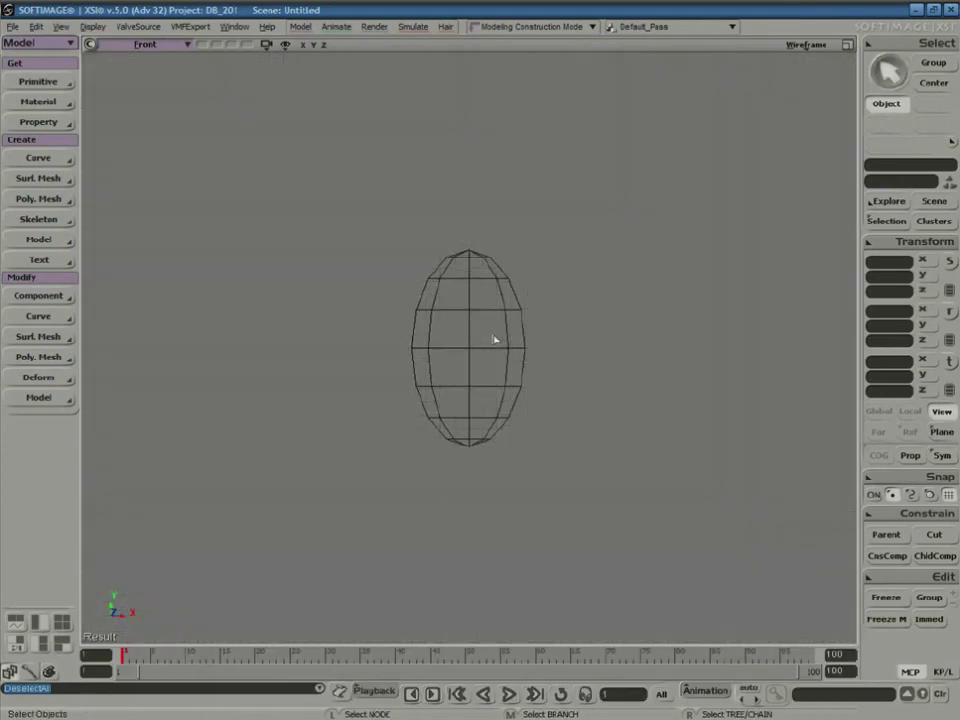
- Draw a two-bone 2D chain from the sphere's bottom, through a joint slightly left of centre, up to its top
click(40, 220)
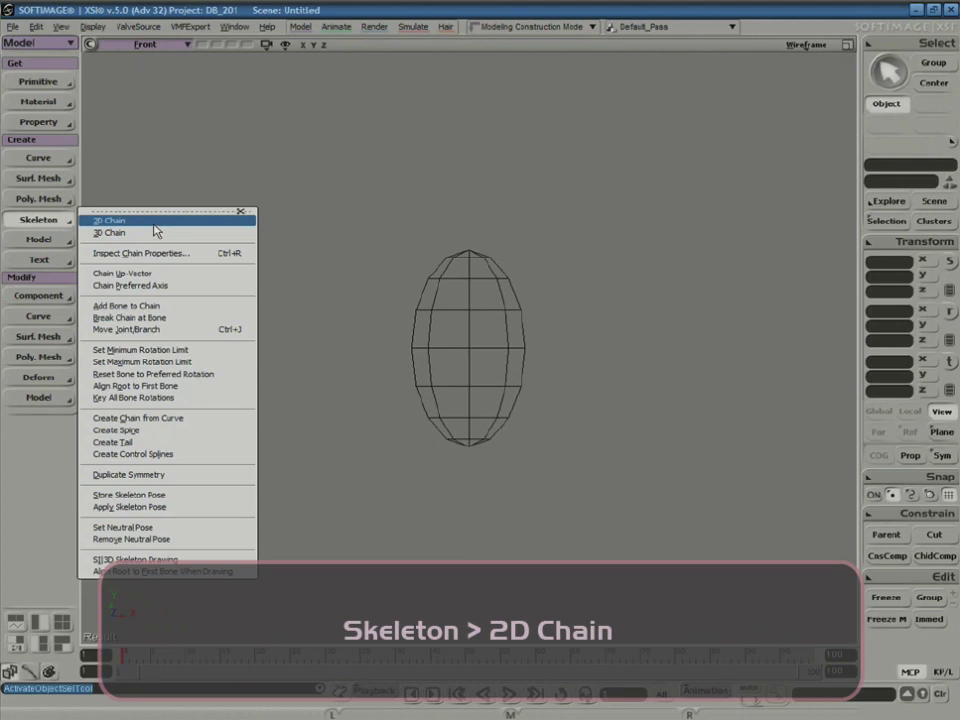
click(110, 220)
click(468, 445)
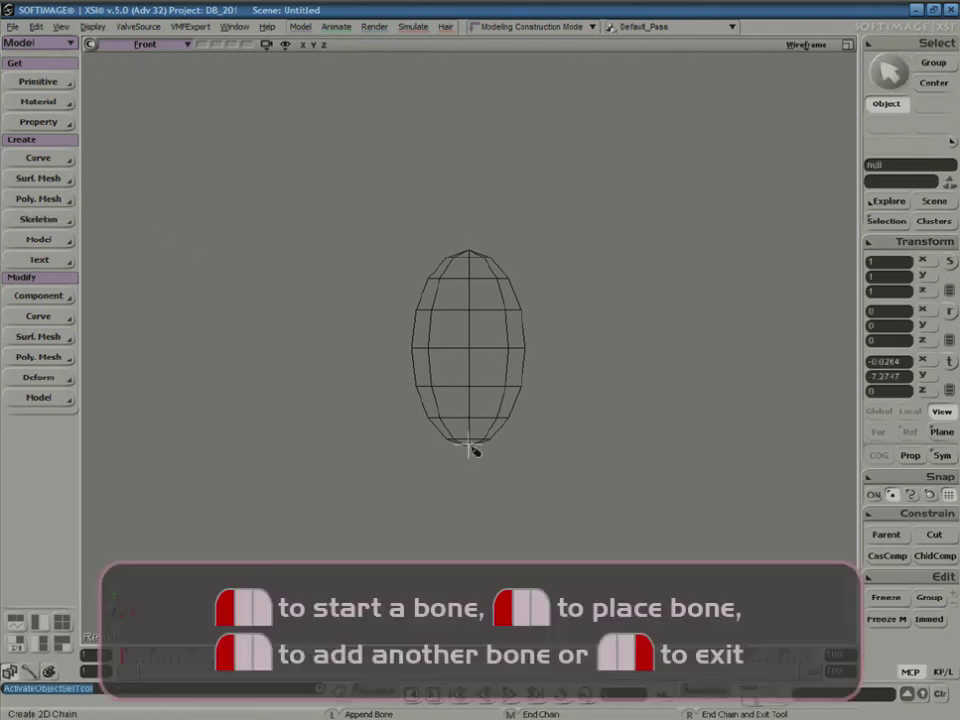
click(458, 342)
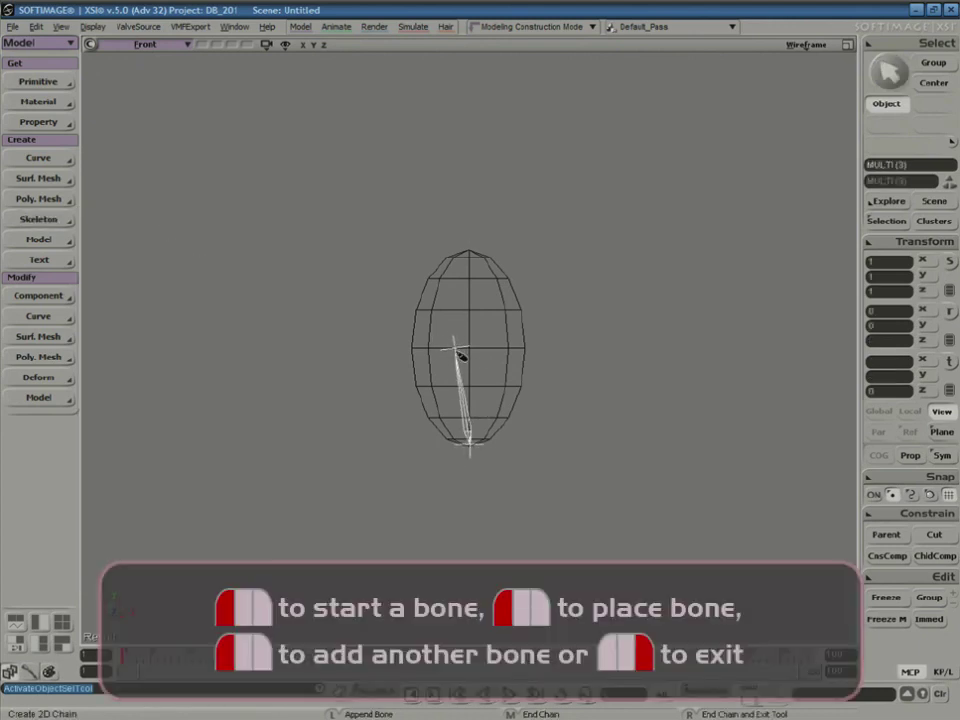
click(476, 252)
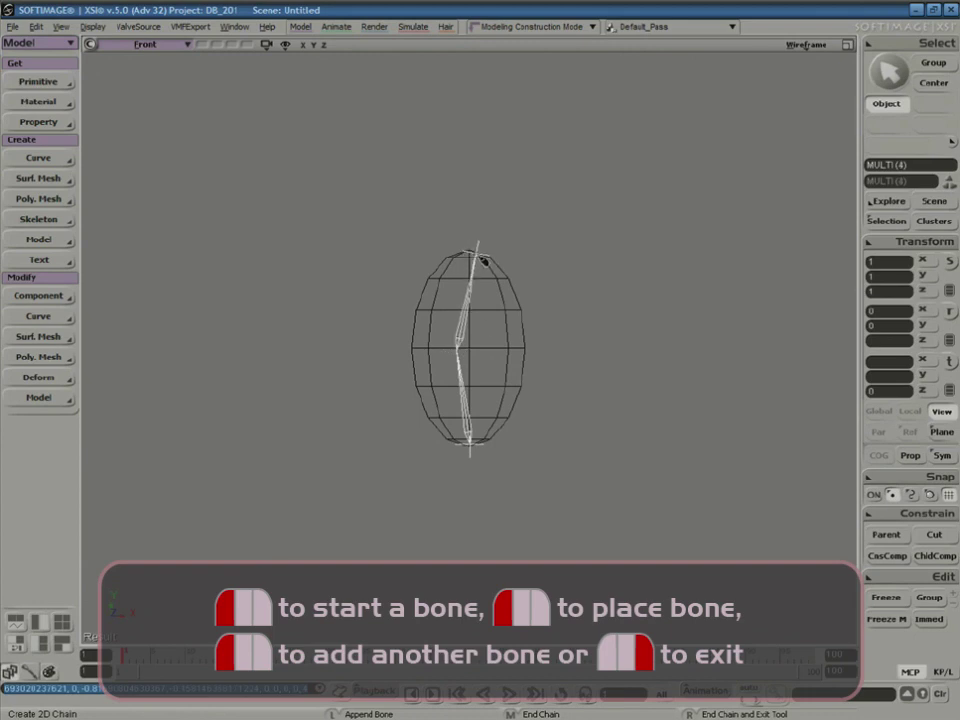
right_click(545, 234)
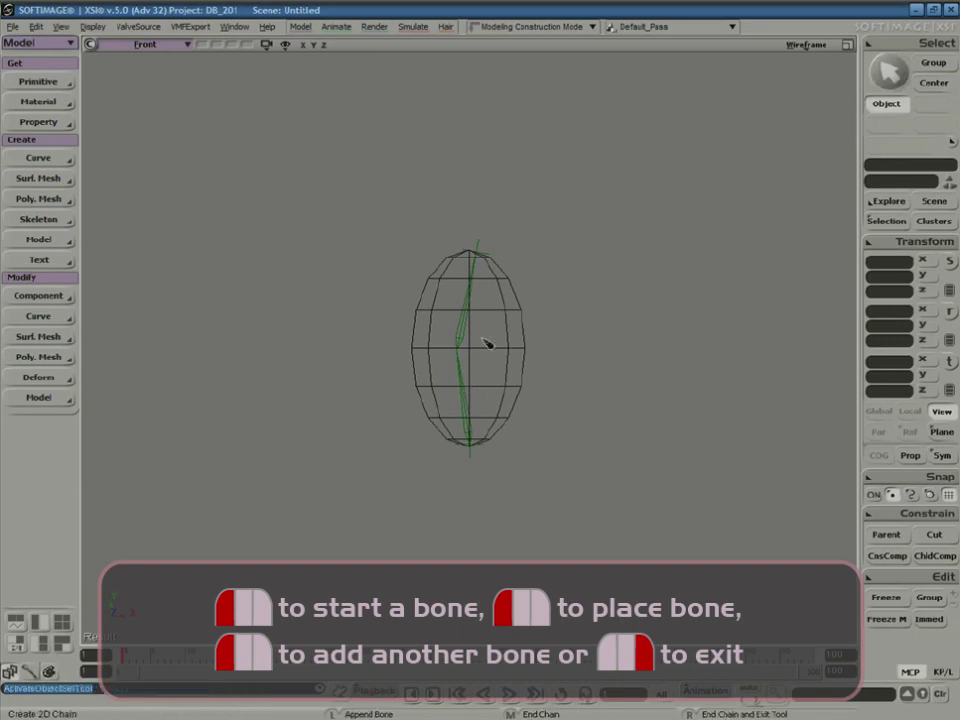
- Try moving the chain's end effector down and to the right to bend the bones, and undo the move
click(488, 258)
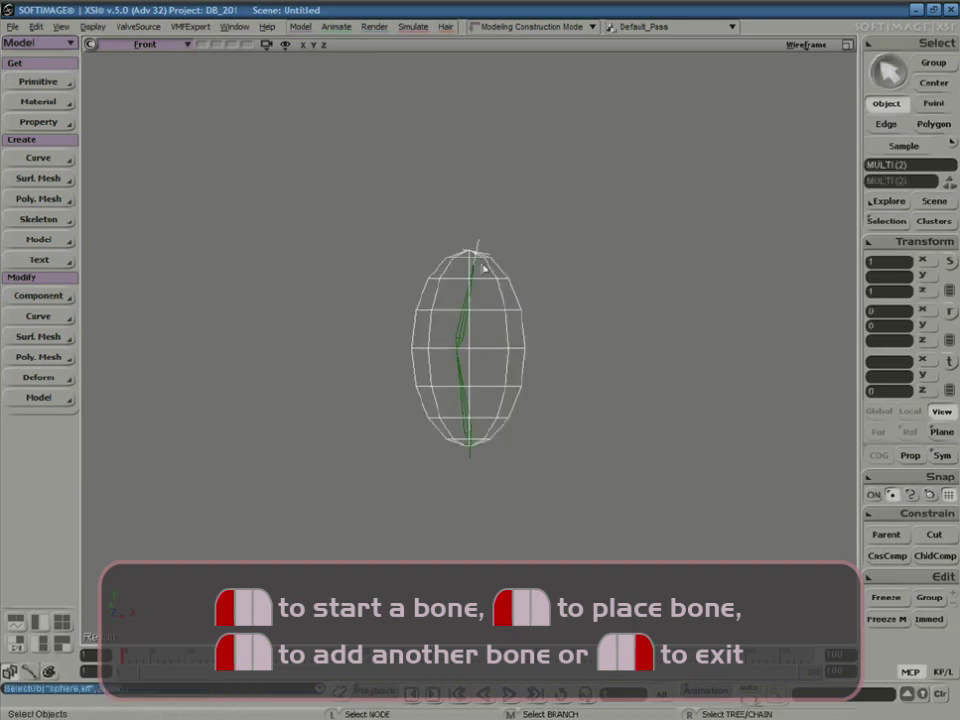
click(474, 247)
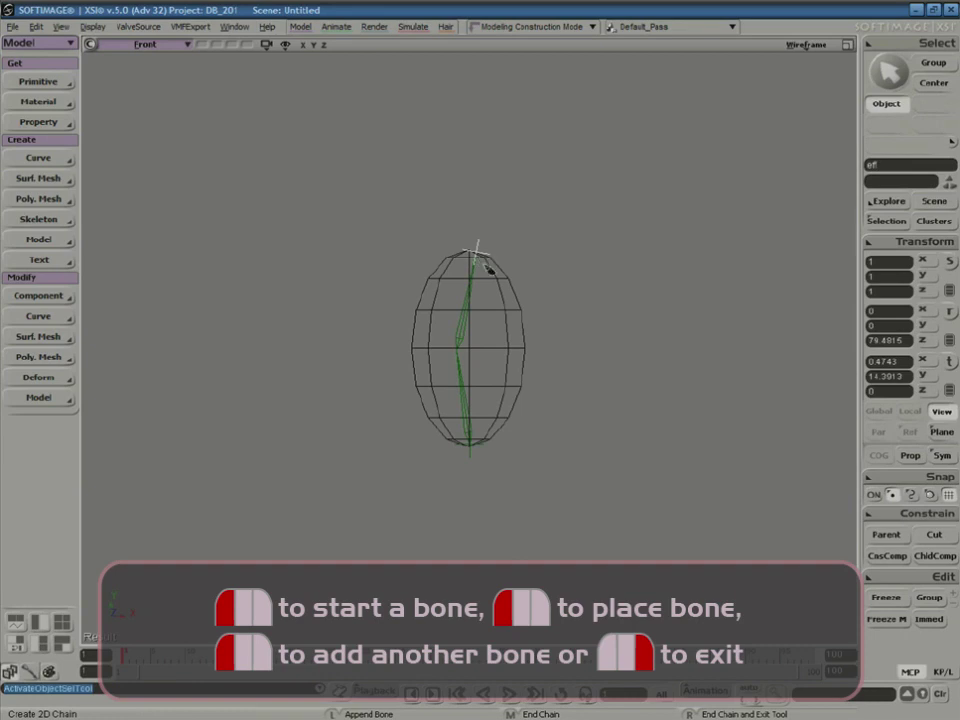
right_click(487, 268)
key(space)
click(479, 248)
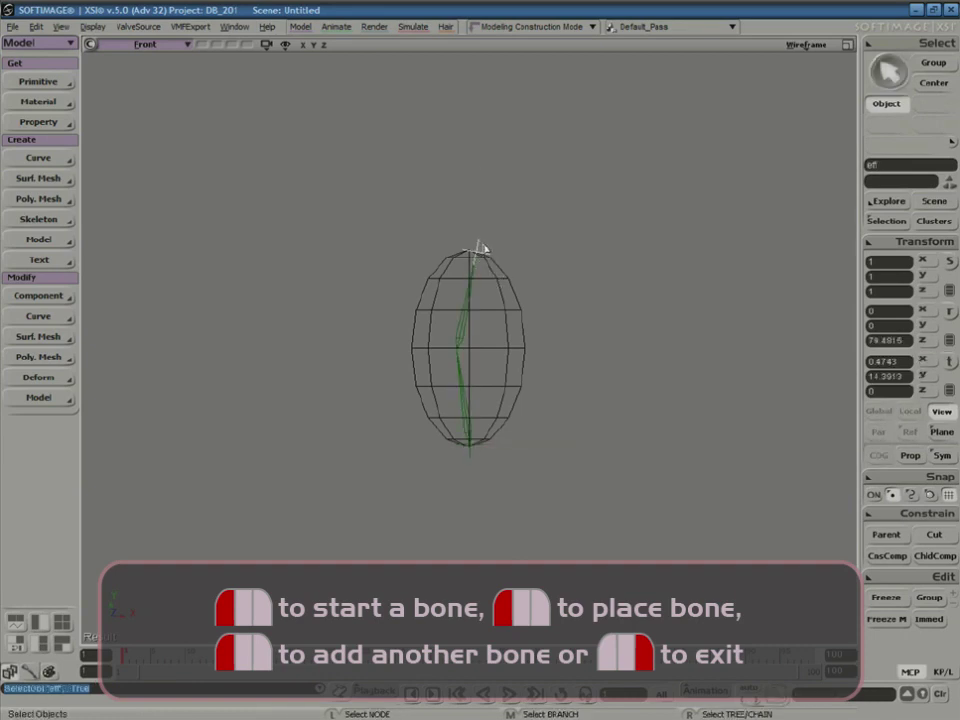
key(v)
drag(477, 252, 512, 294)
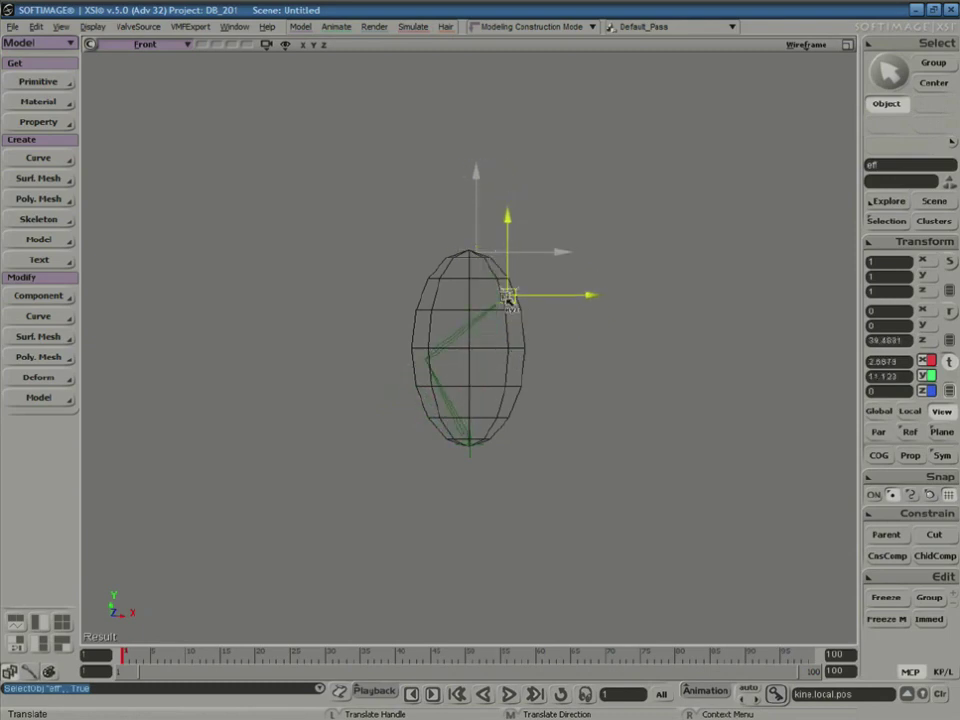
key(ctrl+z)
- Set an envelope on the sphere as an animation operator, picking the lower and upper bones as deformers
key(space)
click(506, 317)
key(v)
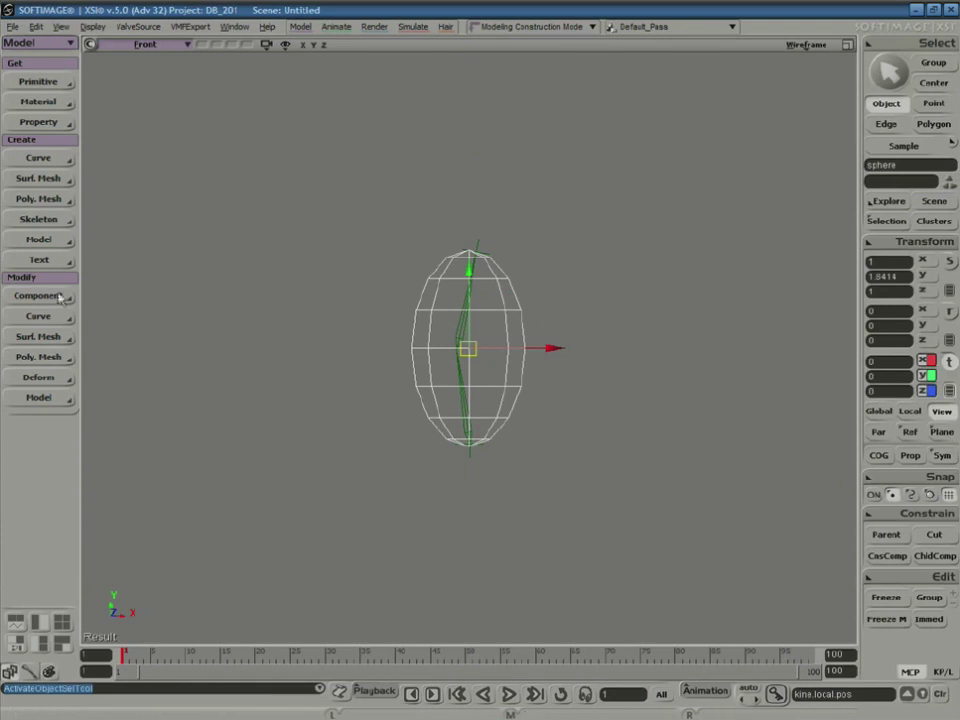
click(27, 44)
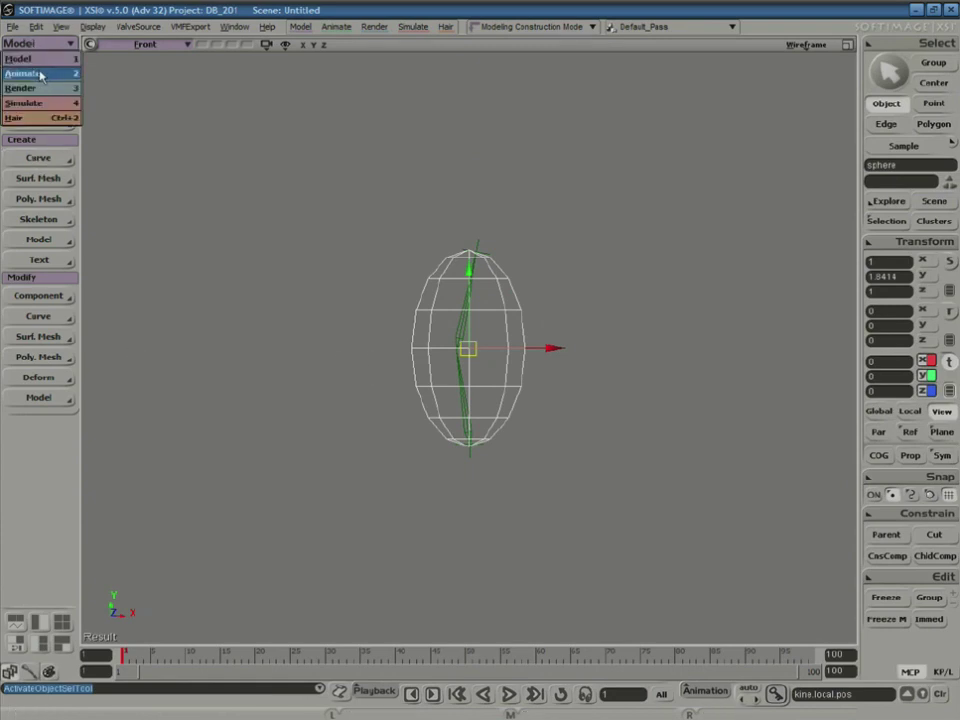
click(50, 75)
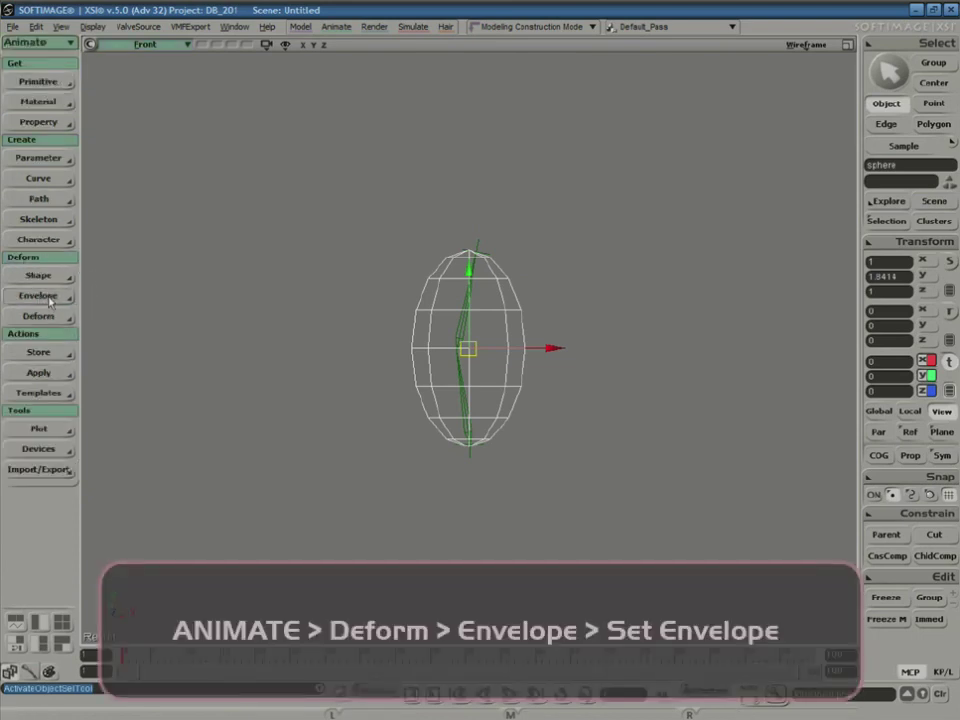
click(40, 297)
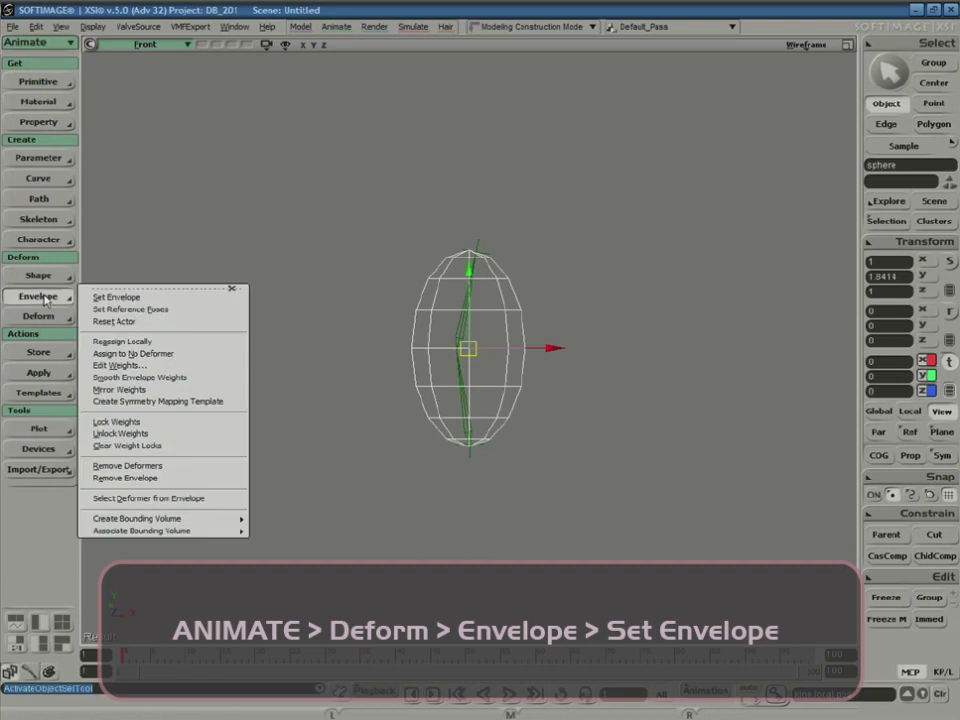
click(135, 298)
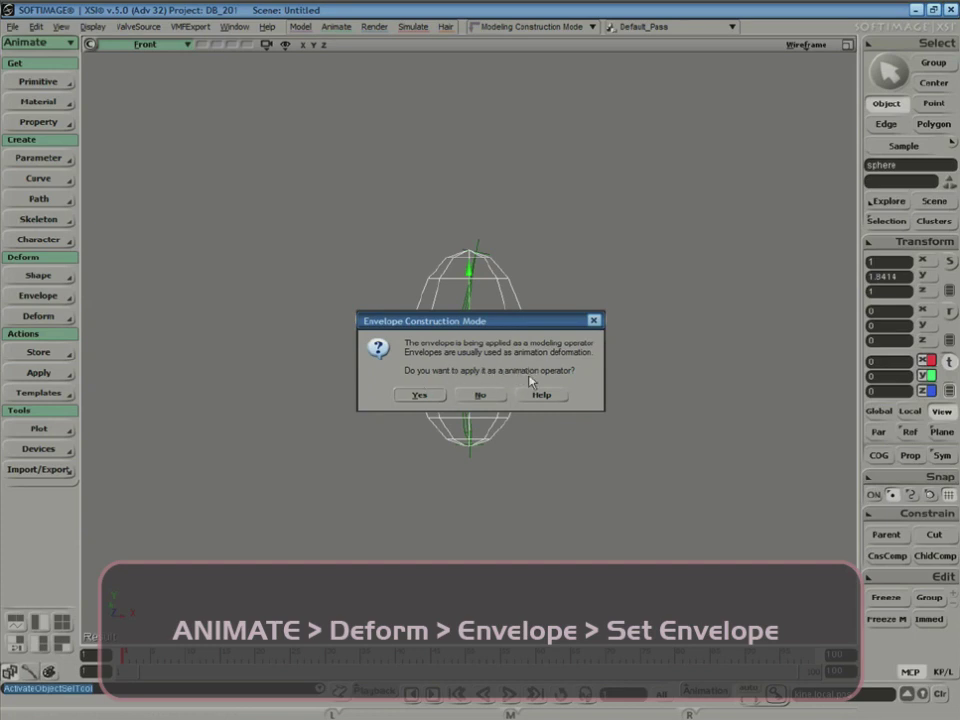
click(420, 395)
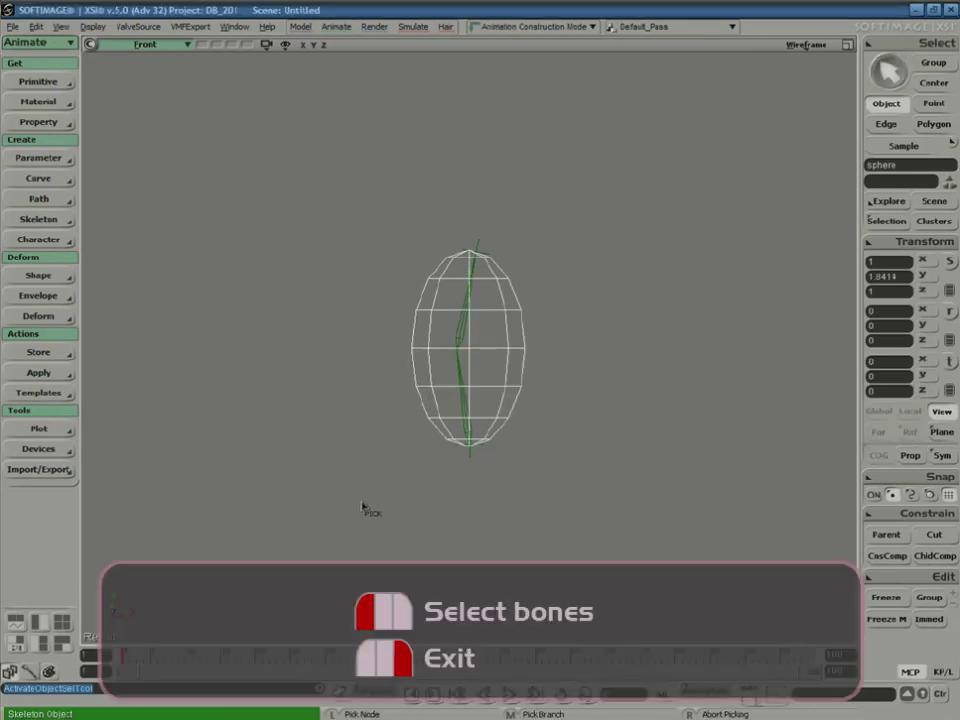
click(457, 378)
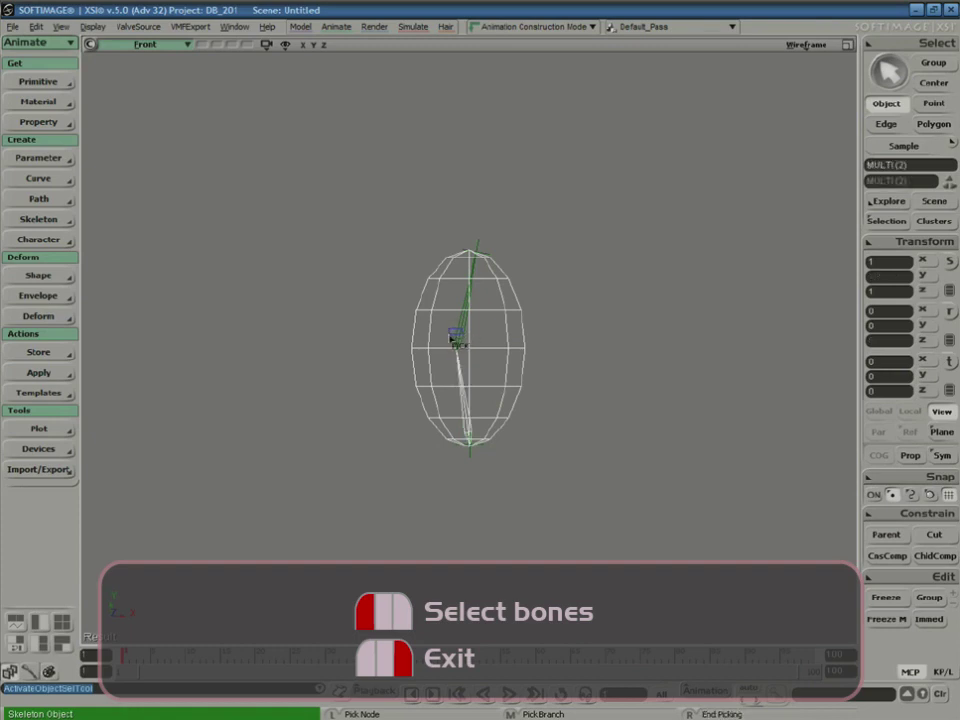
click(450, 338)
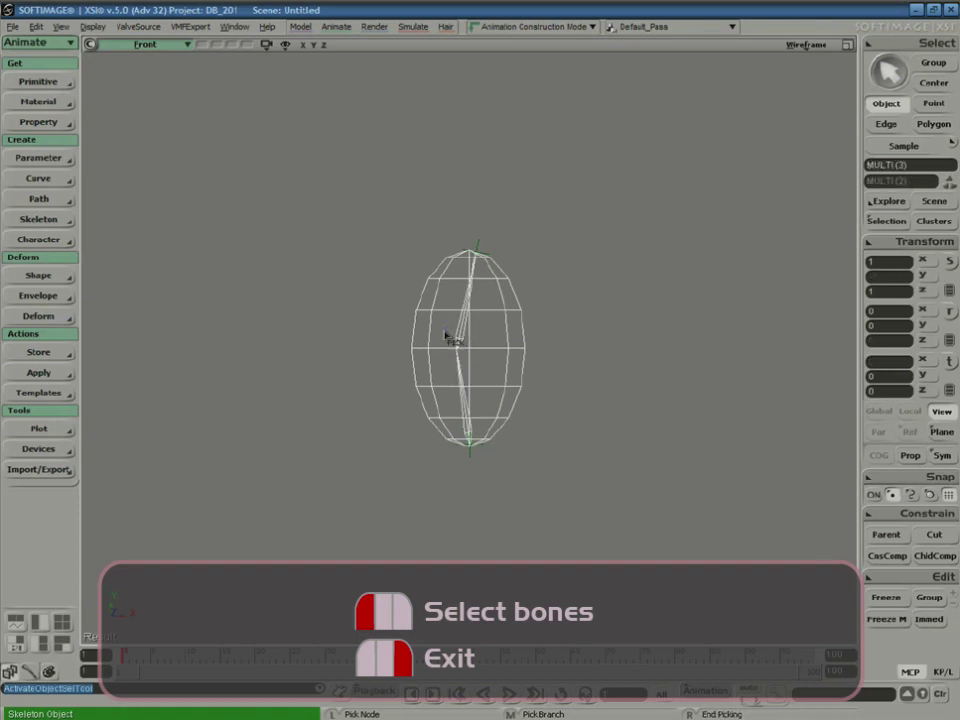
right_click(327, 377)
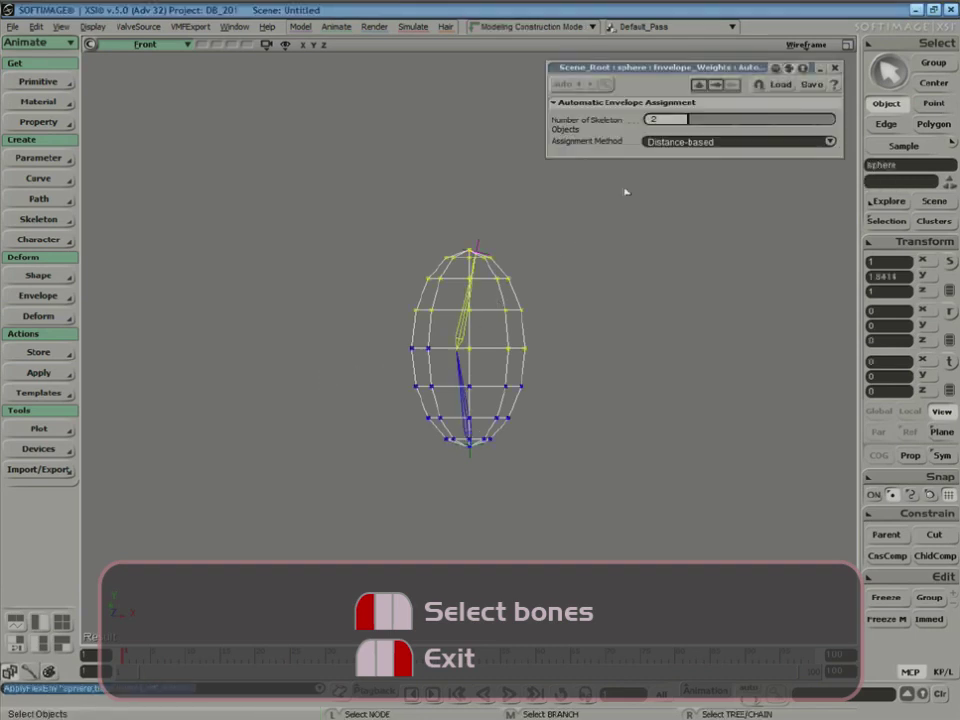
- Examine the sphere's envelope weights in shaded display with the Weight Paint tool, and return the view to wireframe
drag(722, 70, 723, 240)
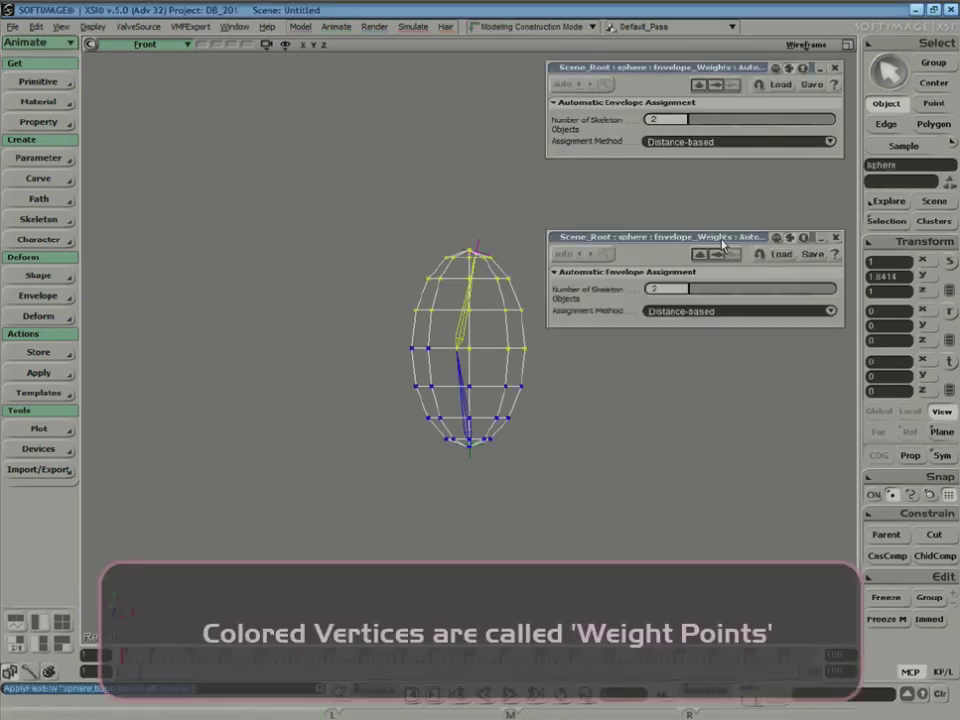
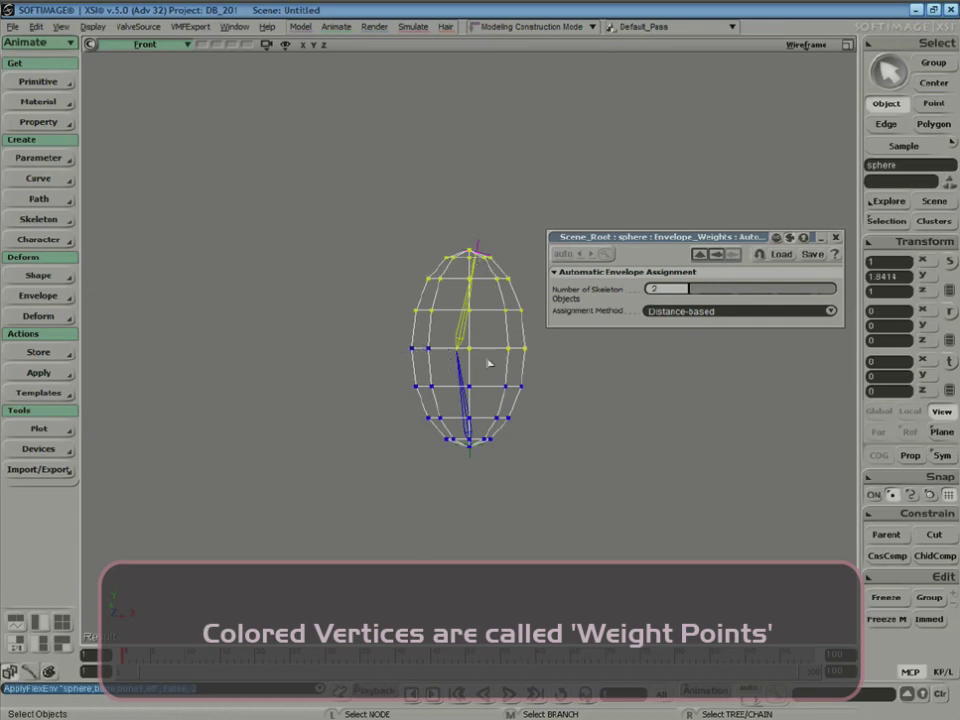
drag(705, 232, 727, 70)
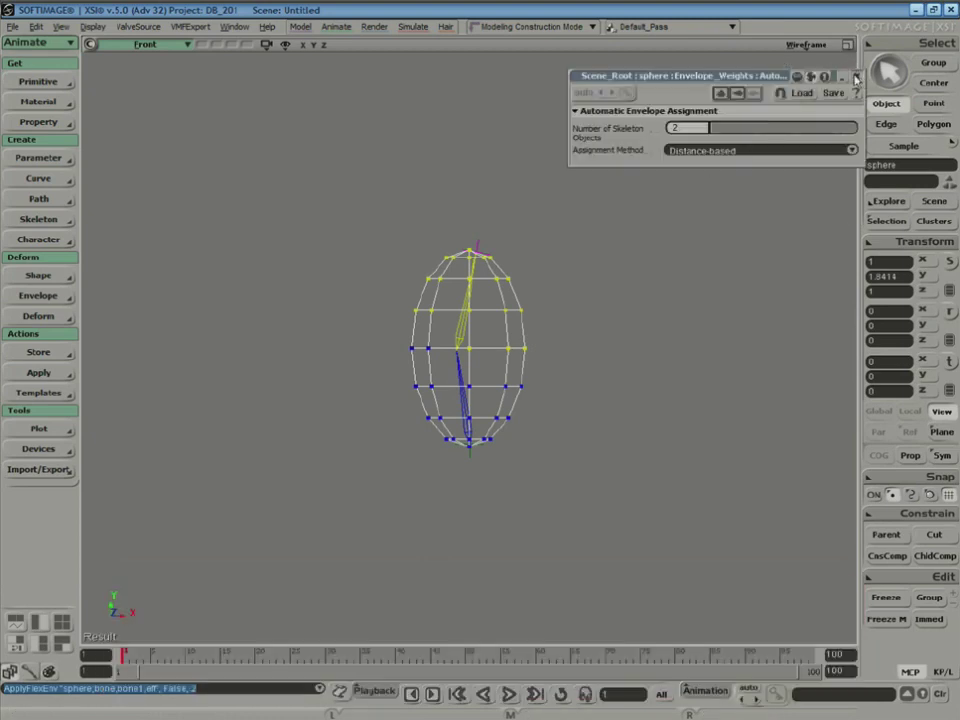
click(806, 44)
click(765, 285)
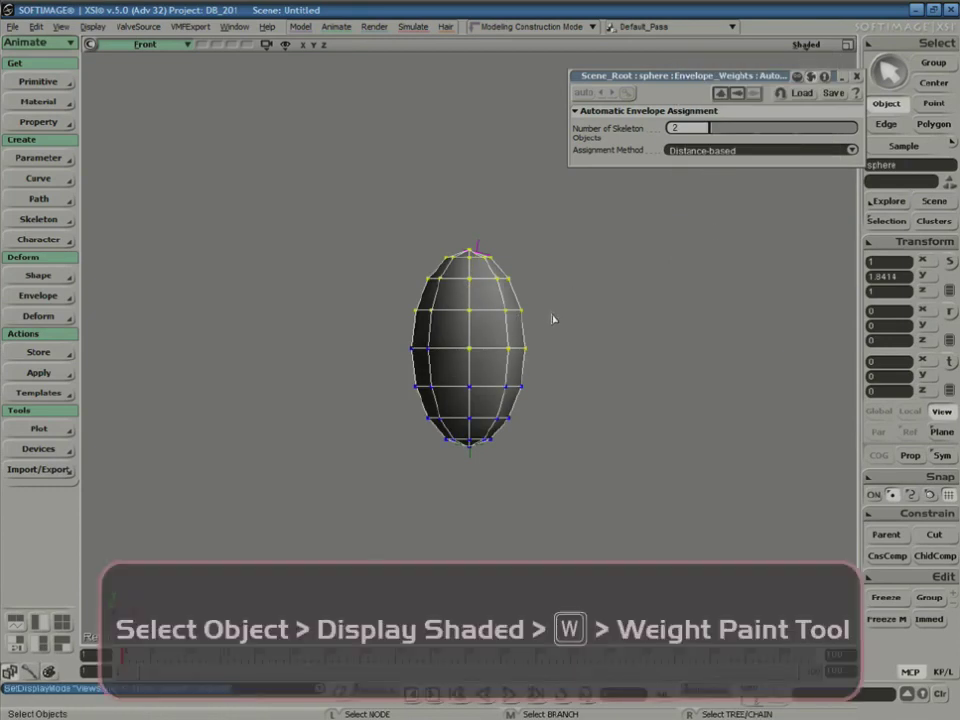
key(w)
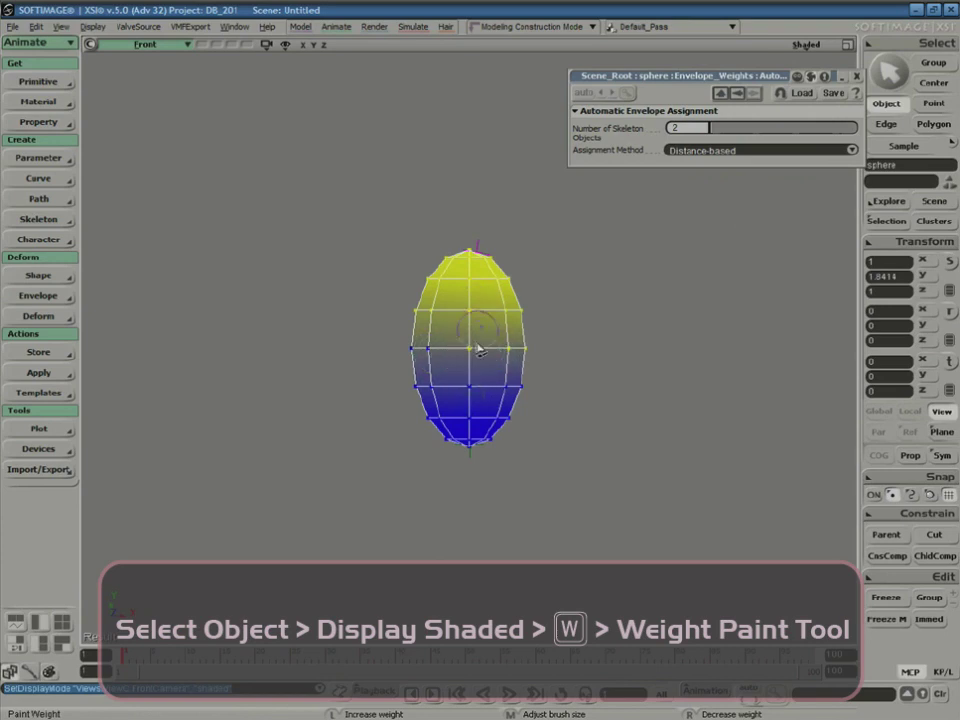
key(space)
click(806, 45)
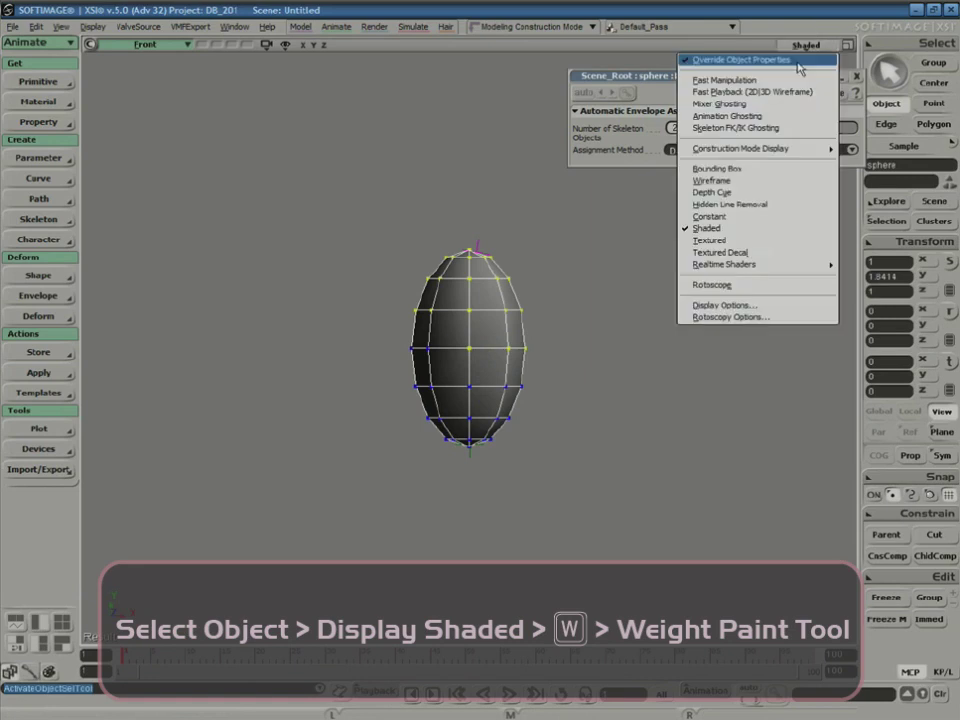
click(748, 182)
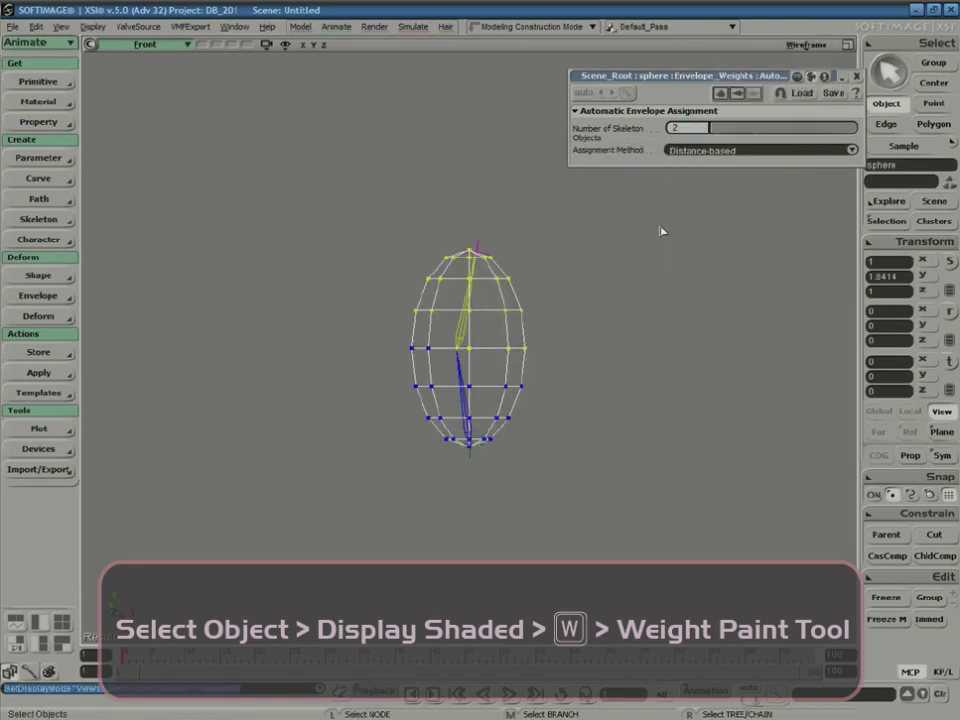
- Translate the chain's end effector to about X 2.6, Y 14.3 to test the sphere's deformation
click(482, 248)
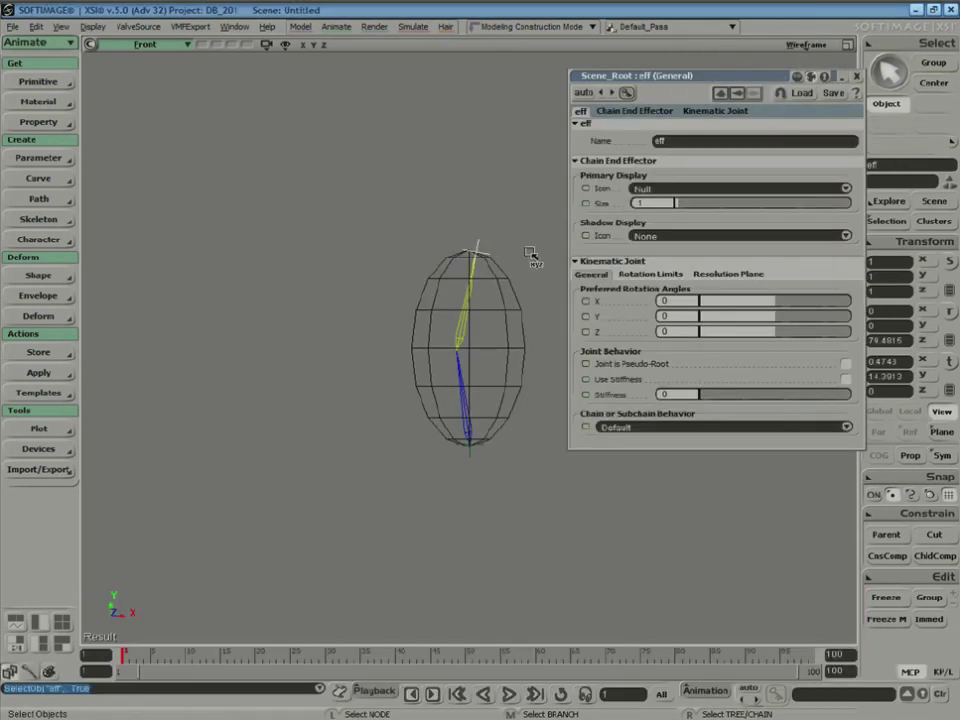
key(v)
drag(489, 257, 495, 334)
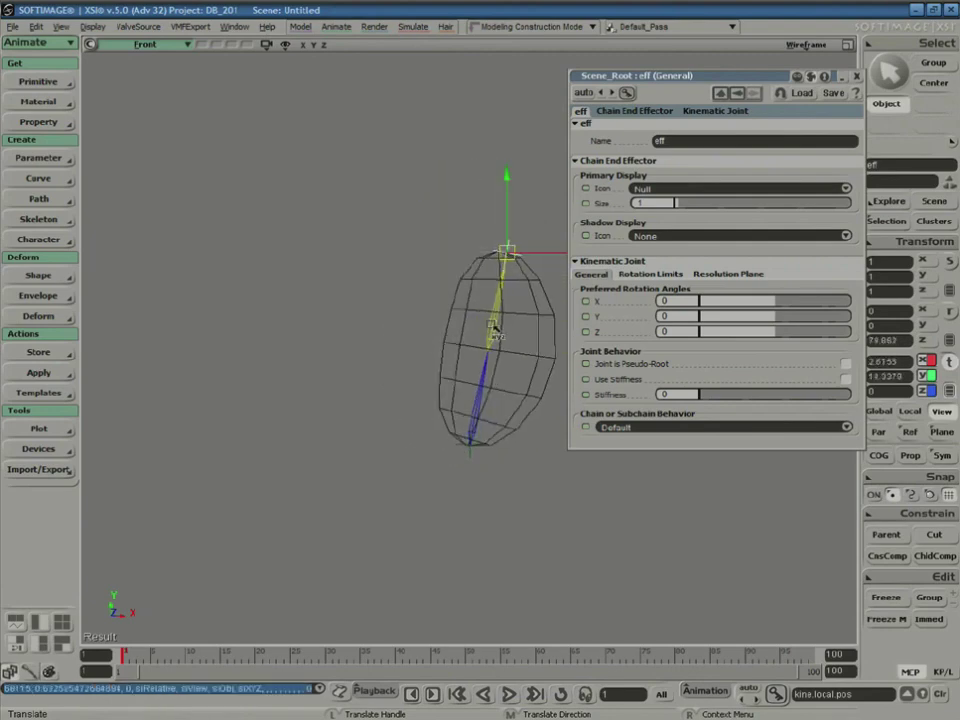
- Rotate the upper bone about its Z axis to about 66 degrees, bending the sphere to the left
key(space)
click(487, 318)
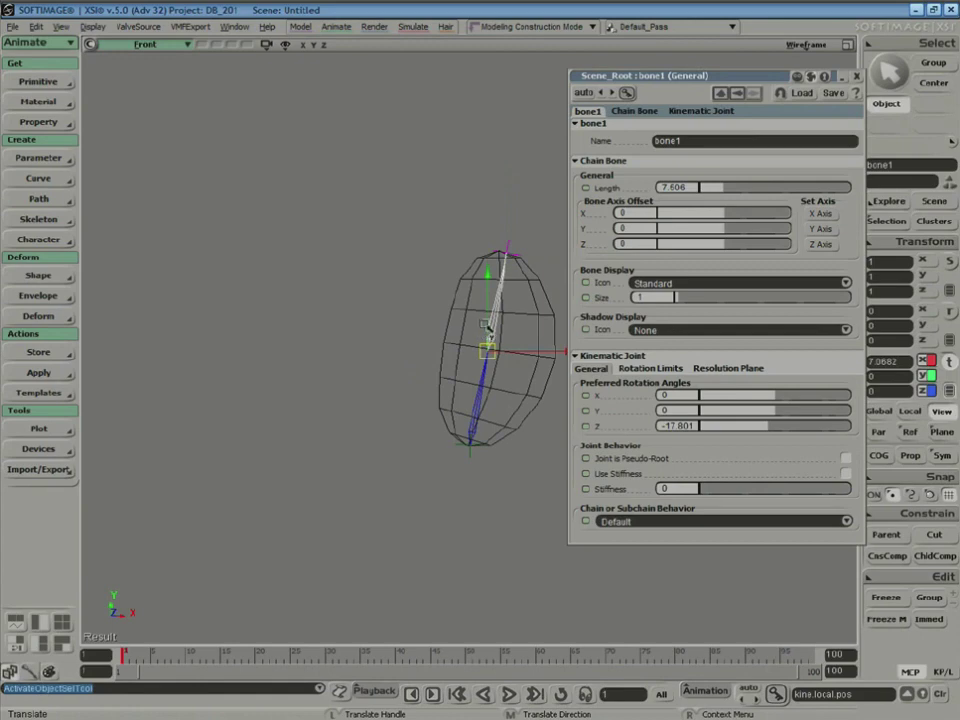
key(c)
drag(465, 284, 428, 382)
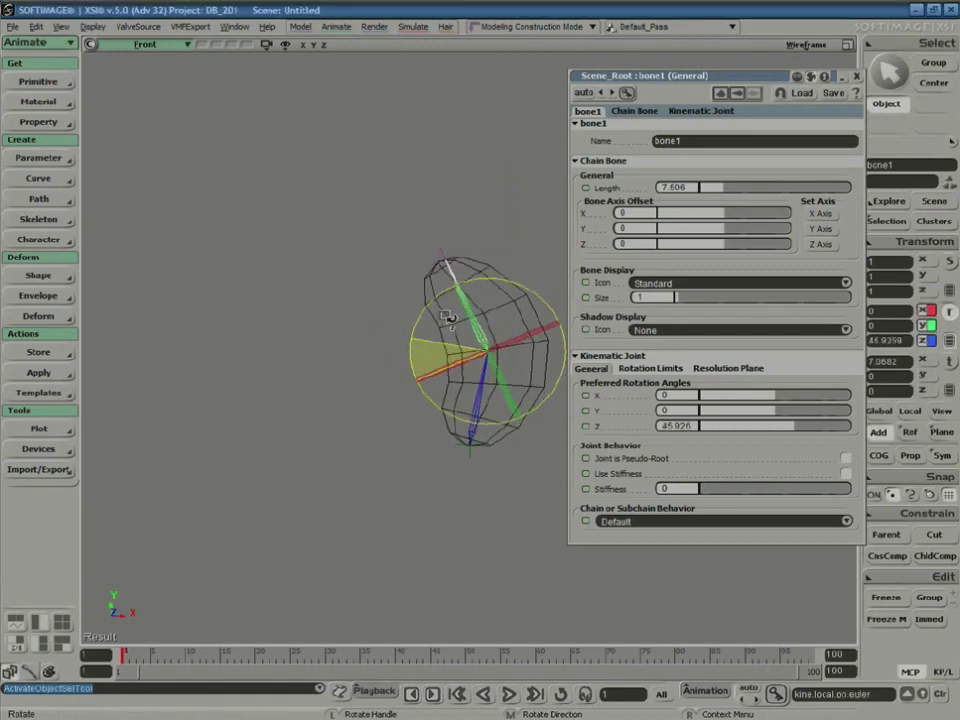
drag(448, 318, 408, 306)
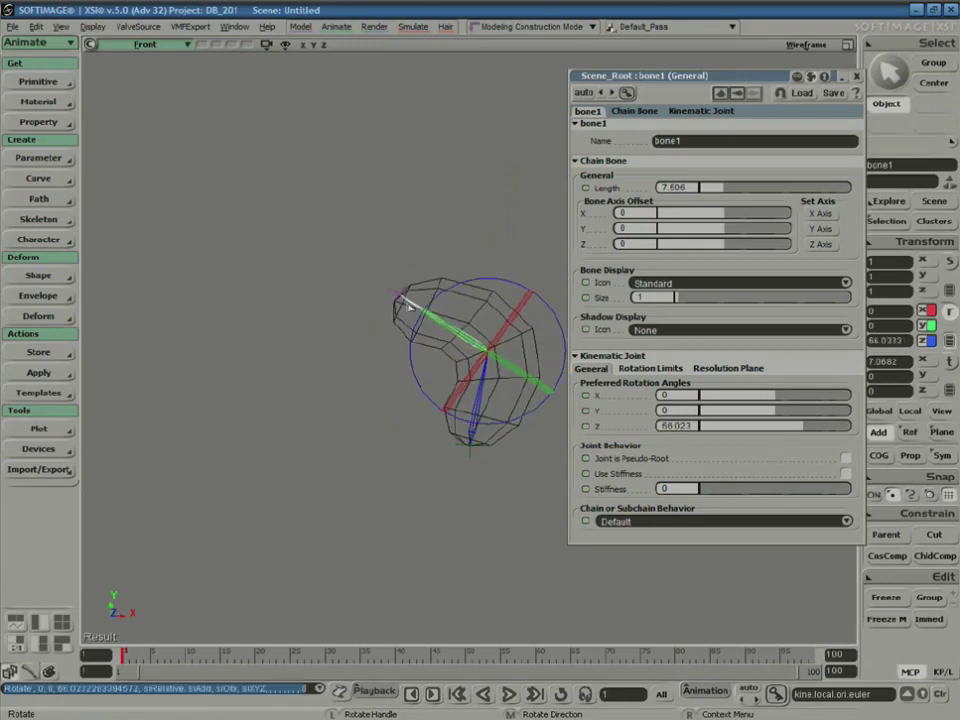
- Translate the chain's end effector to about X -4.7, Y 10.7 to test the sphere's bend, and close its property editor
key(space)
click(402, 300)
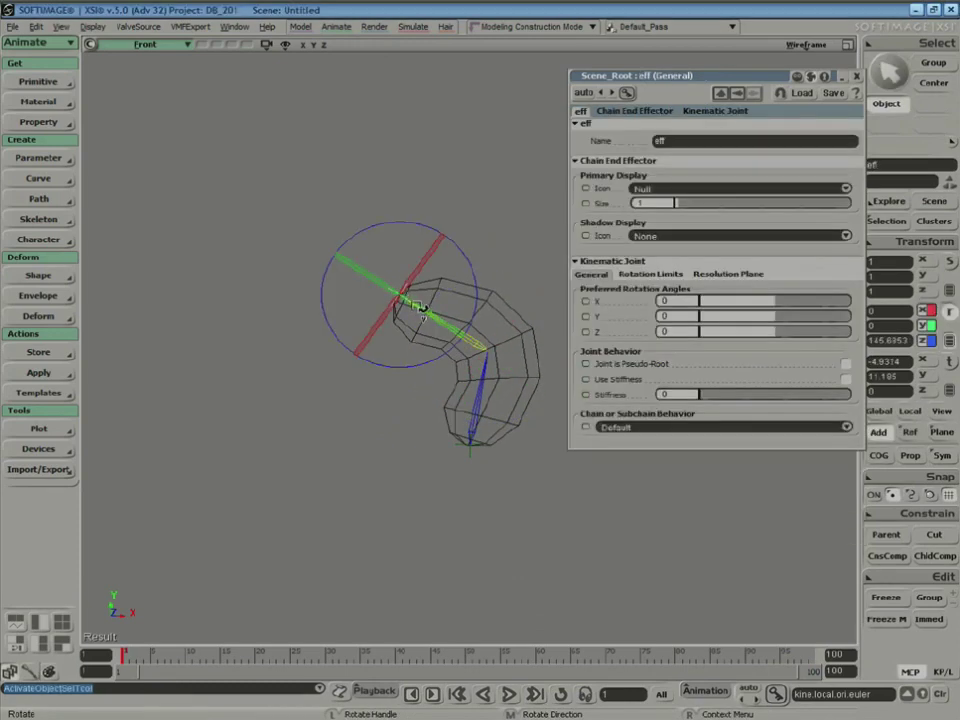
key(v)
drag(399, 294, 462, 283)
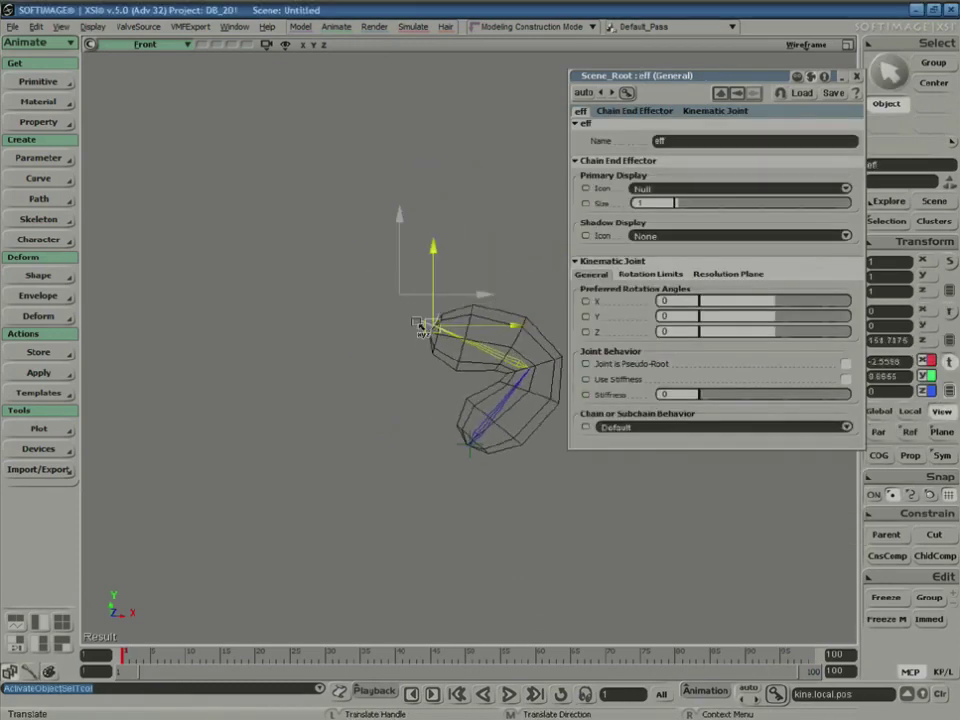
mouse_move(422, 330)
mouse_down()
mouse_move(397, 282)
mouse_move(407, 338)
mouse_move(482, 300)
mouse_move(401, 279)
mouse_up()
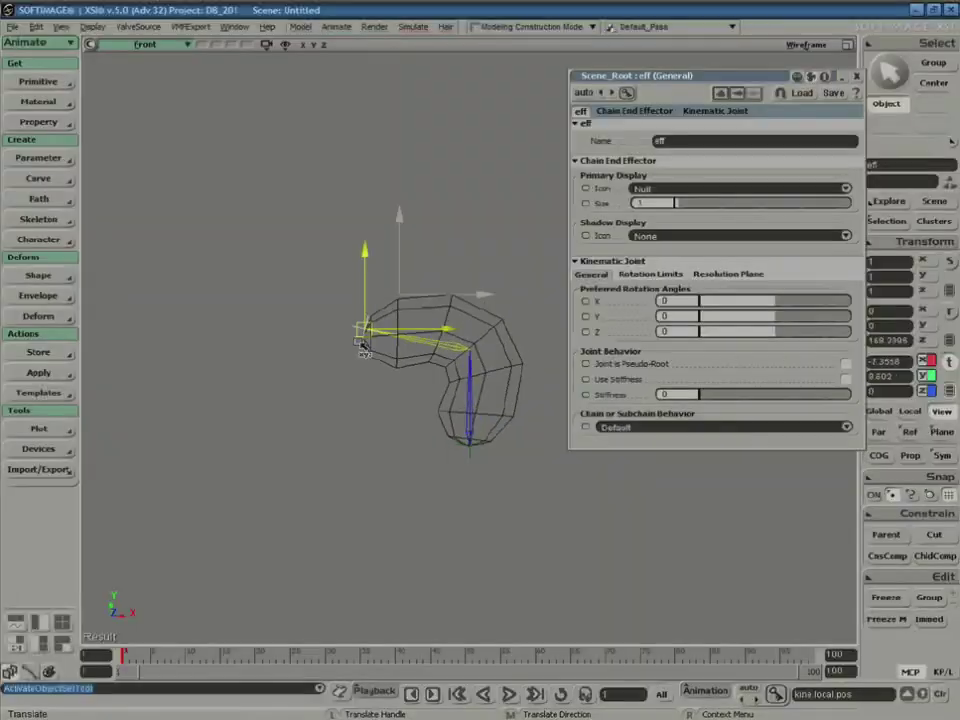
mouse_move(358, 321)
mouse_down()
mouse_move(360, 364)
mouse_move(399, 343)
mouse_move(370, 290)
mouse_move(381, 386)
mouse_move(405, 300)
mouse_move(345, 396)
mouse_move(407, 293)
mouse_move(400, 375)
mouse_move(426, 253)
mouse_move(455, 270)
mouse_move(447, 328)
mouse_move(461, 282)
mouse_move(437, 272)
mouse_move(418, 310)
mouse_move(402, 303)
mouse_up()
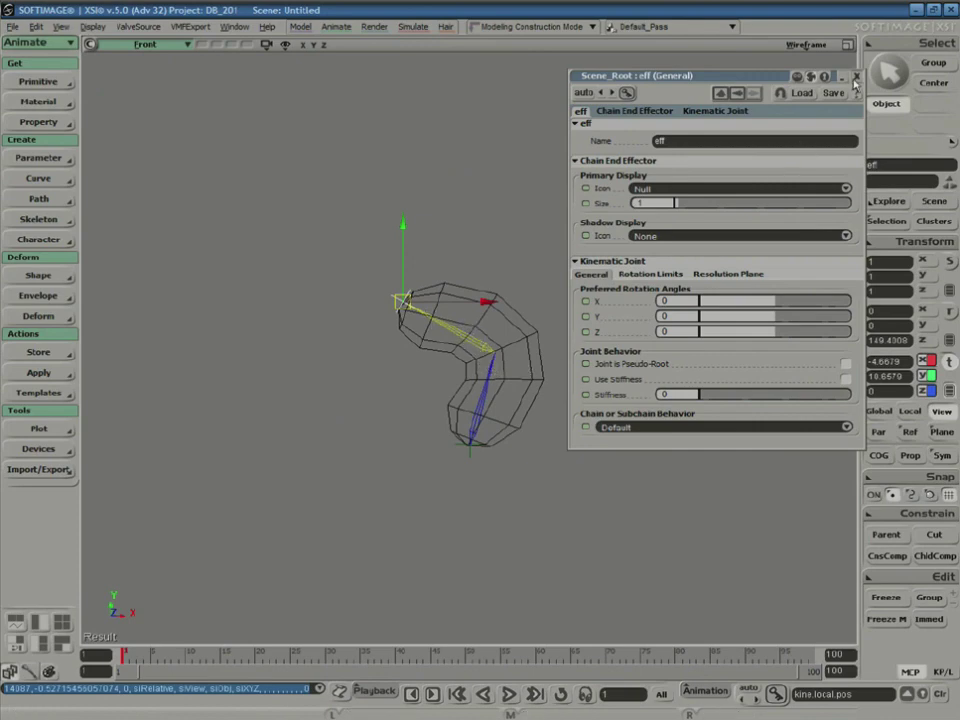
click(855, 80)
- Select the sphere and activate the Weight Paint tool with the upper bone picked as the deformer to paint
key(space)
click(513, 330)
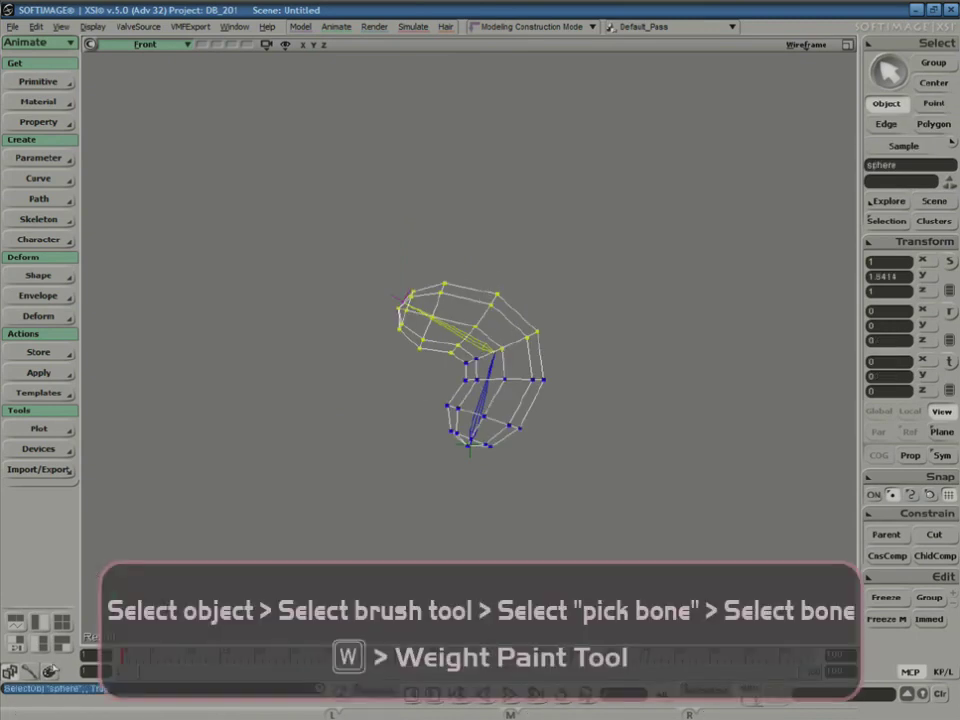
key(w)
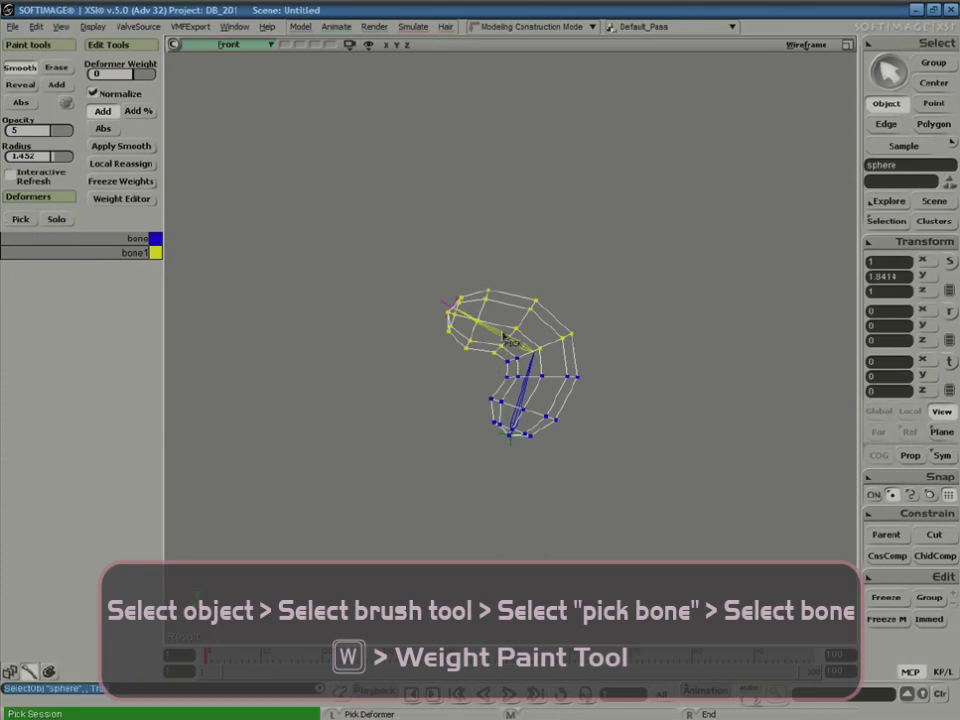
click(499, 346)
key(w)
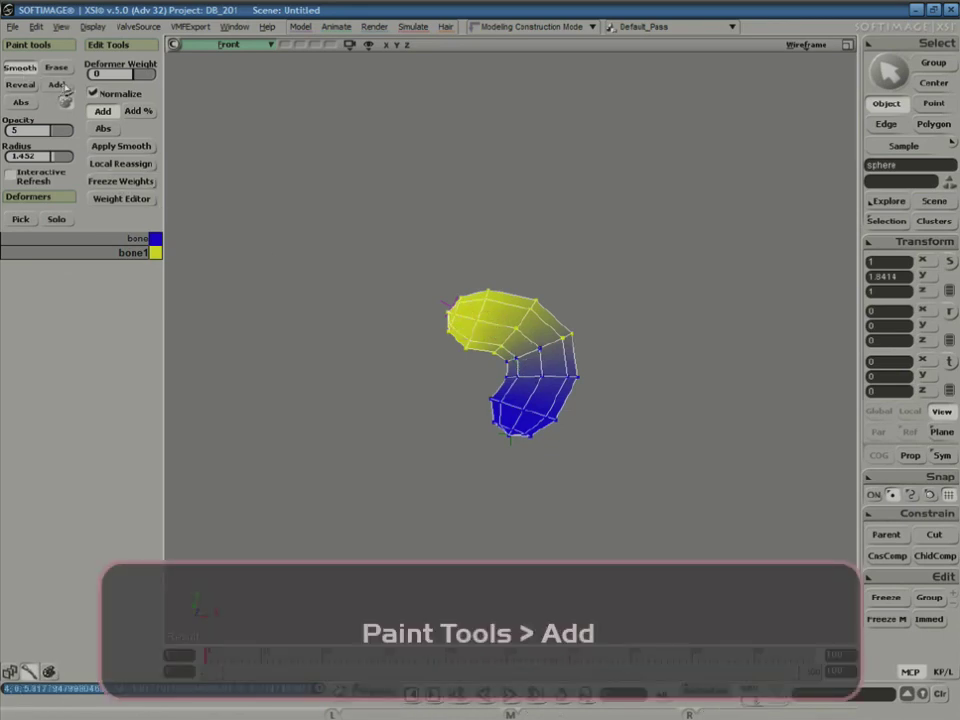
- Paint extra upper-bone weight onto the bend of the sphere in Add mode, enlarging the brush radius to about 2.585
click(57, 85)
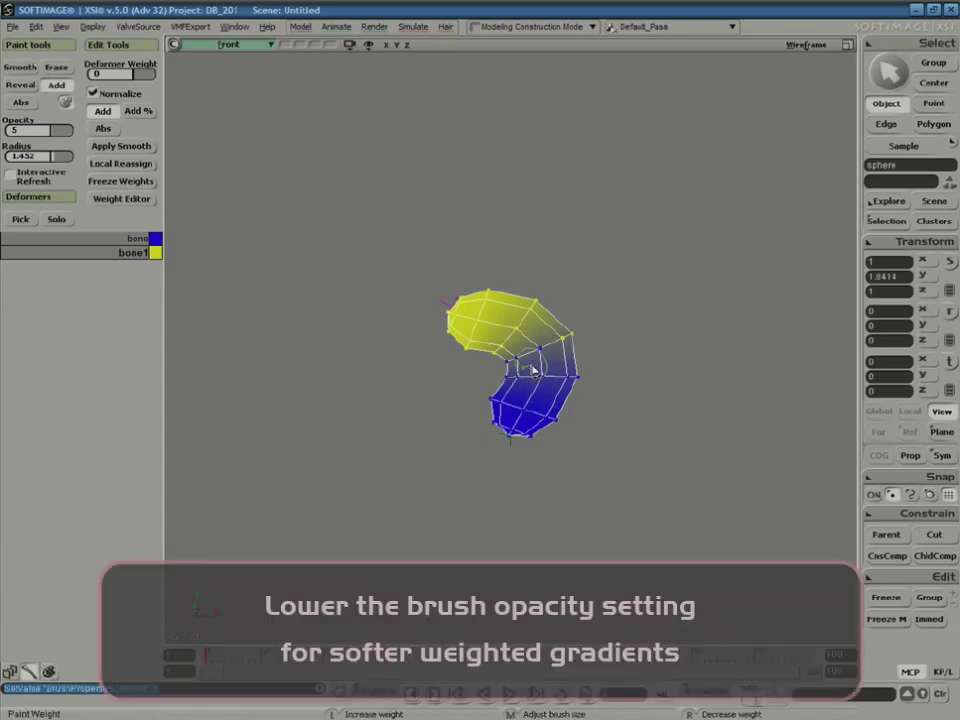
drag(530, 348, 524, 362)
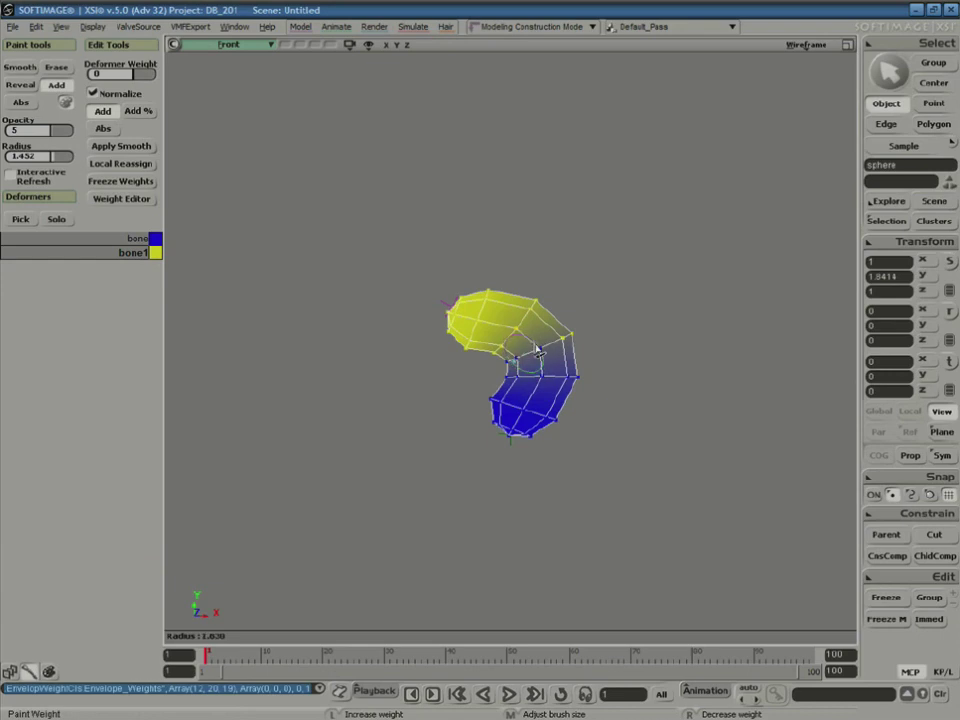
middle_drag(538, 349, 539, 348)
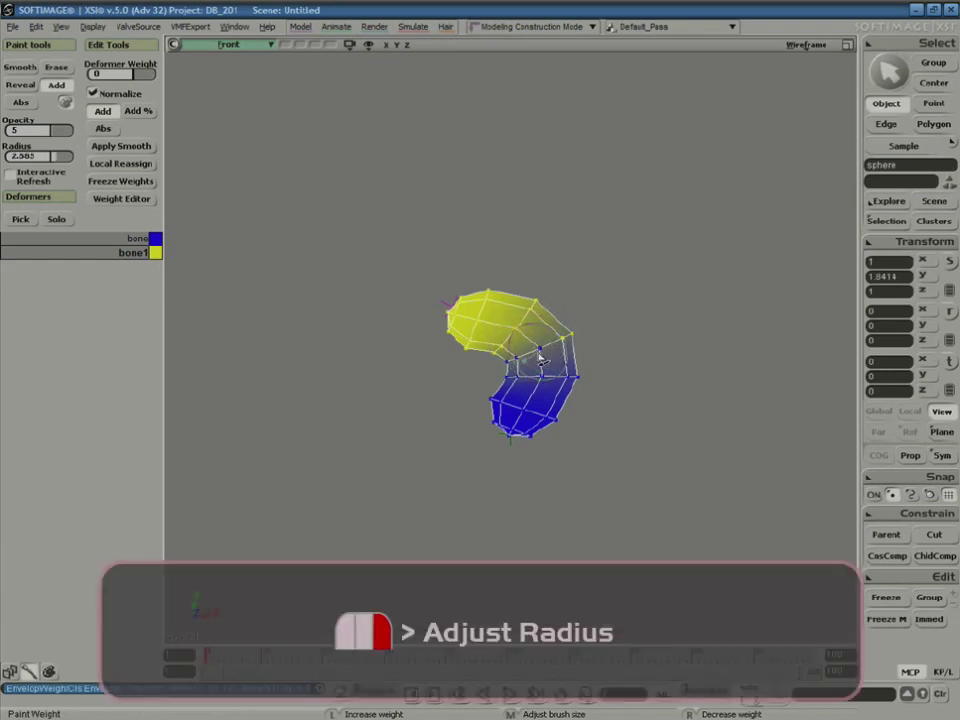
mouse_move(539, 355)
mouse_down()
mouse_move(514, 364)
mouse_move(559, 347)
mouse_up()
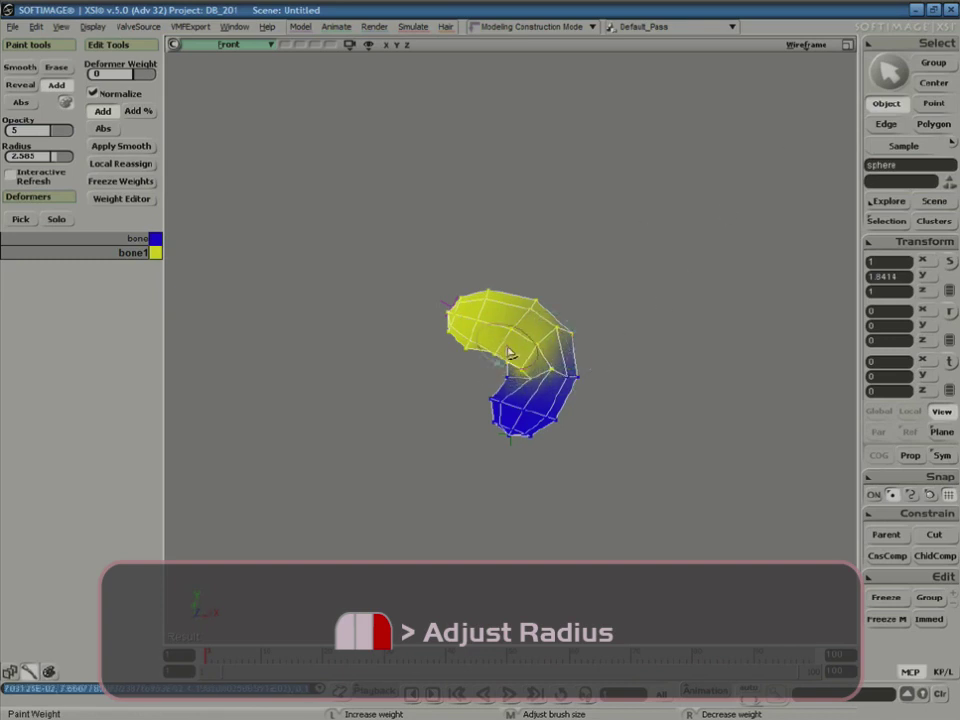
- Translate the chain's end effector to about X -0.75, Y 14.6, straightening the sphere
key(space)
click(452, 308)
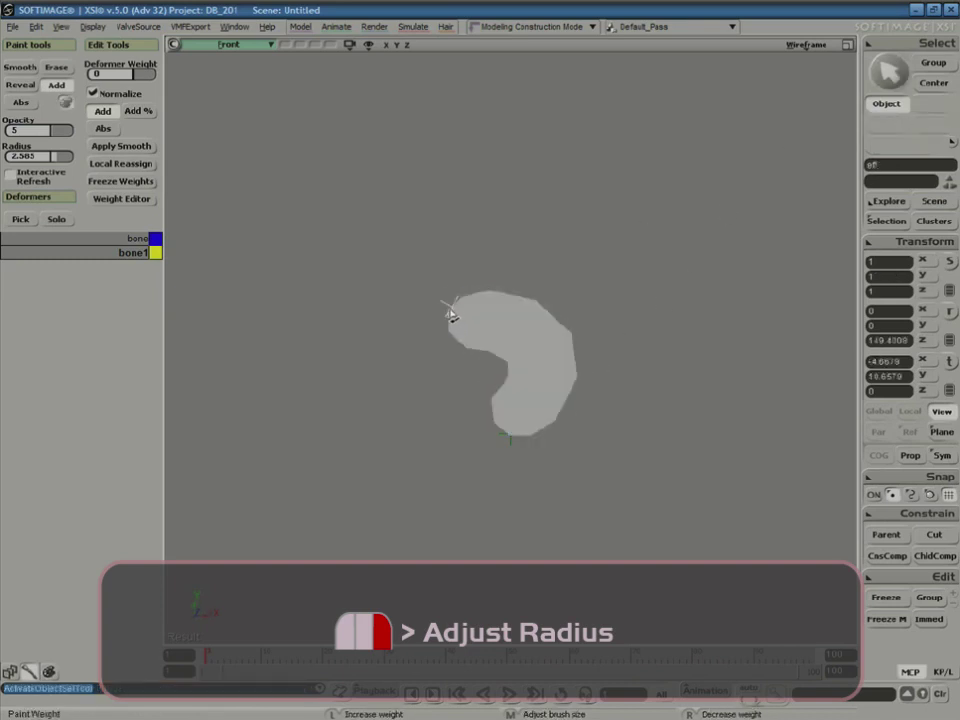
key(v)
drag(451, 290, 506, 265)
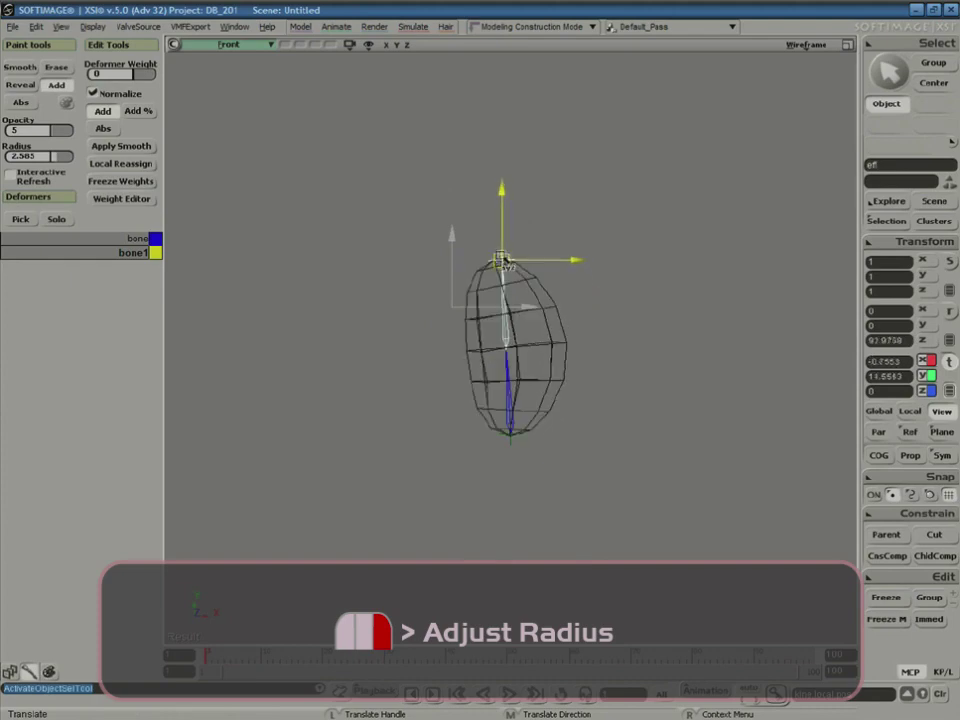
- Switch the viewport to the User view, select the sphere and reactivate the Weight Paint tool to display its weights
click(229, 44)
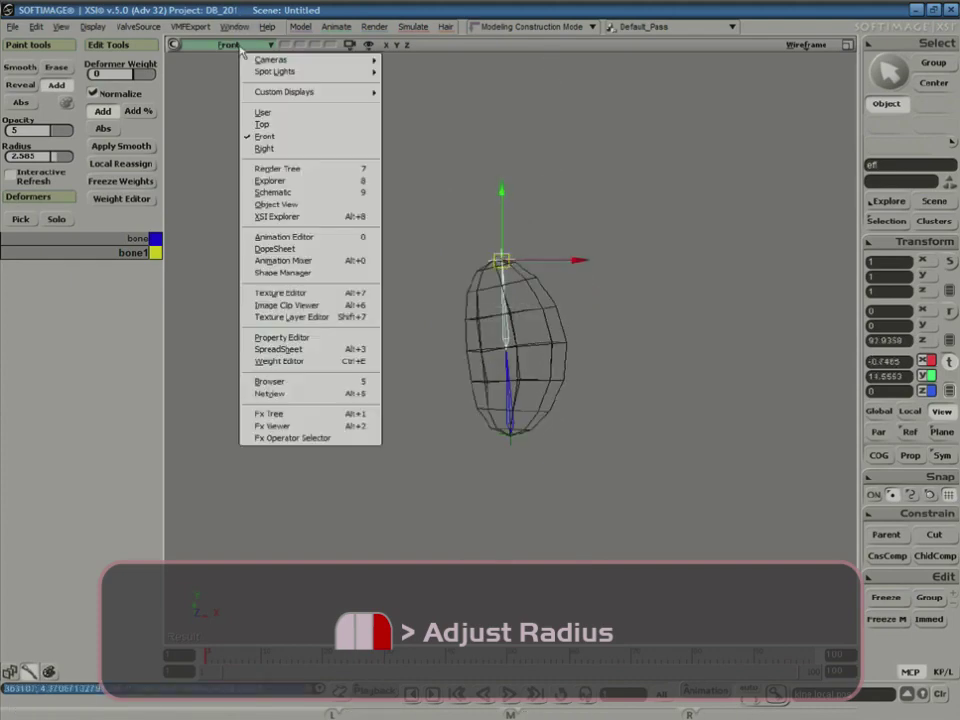
click(275, 117)
key(s)
right_drag(514, 334, 563, 258)
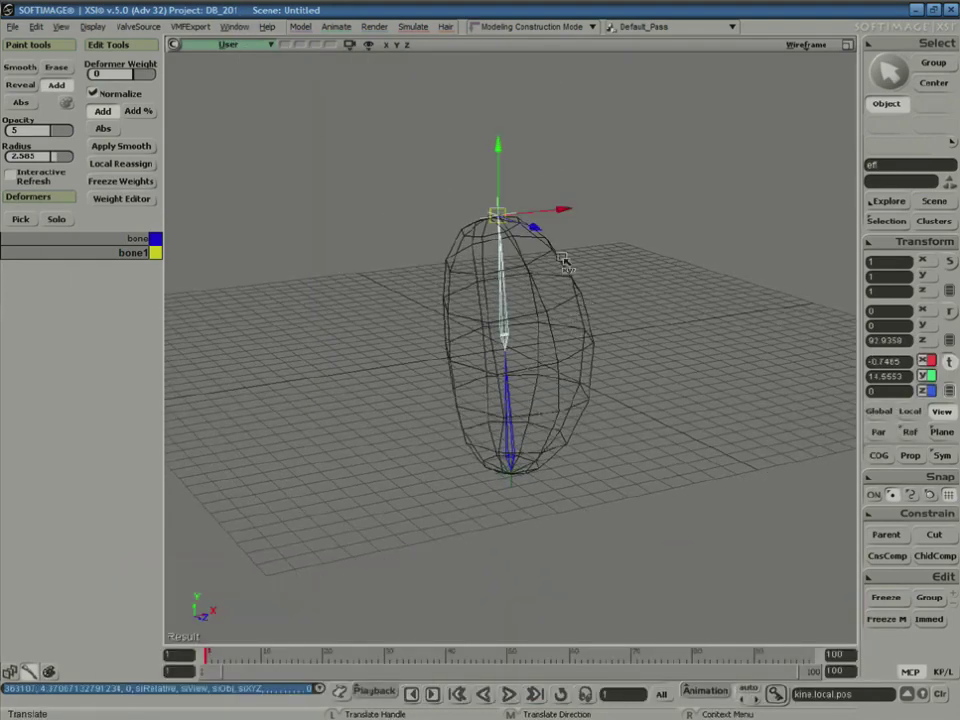
key(space)
click(528, 325)
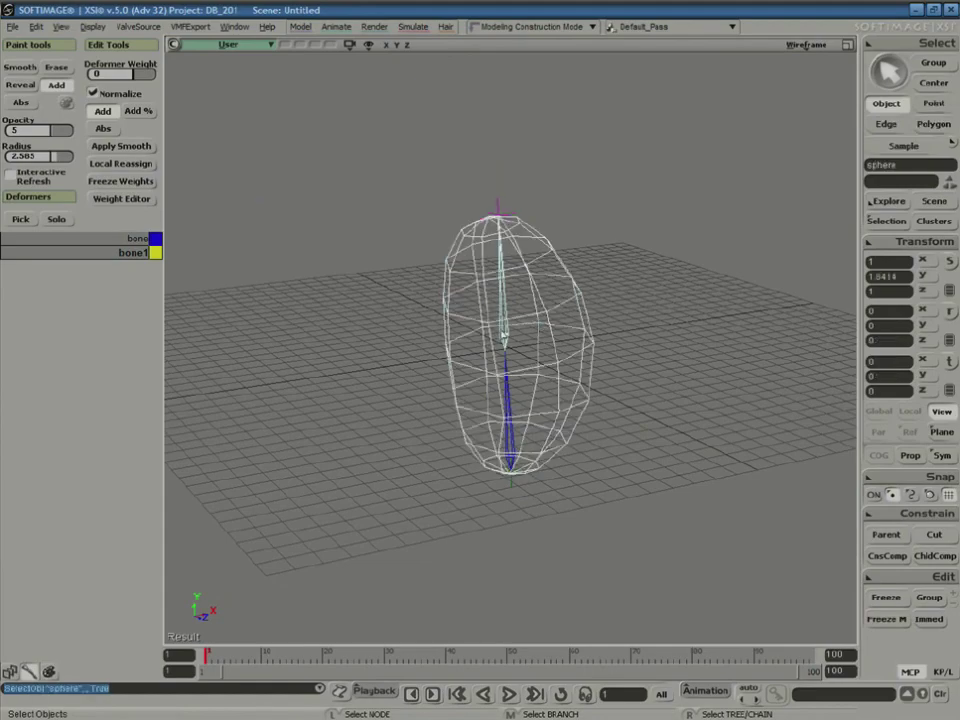
key(w)
key(s)
mouse_move(600, 385)
right_down()
mouse_move(561, 381)
mouse_move(525, 356)
right_up()
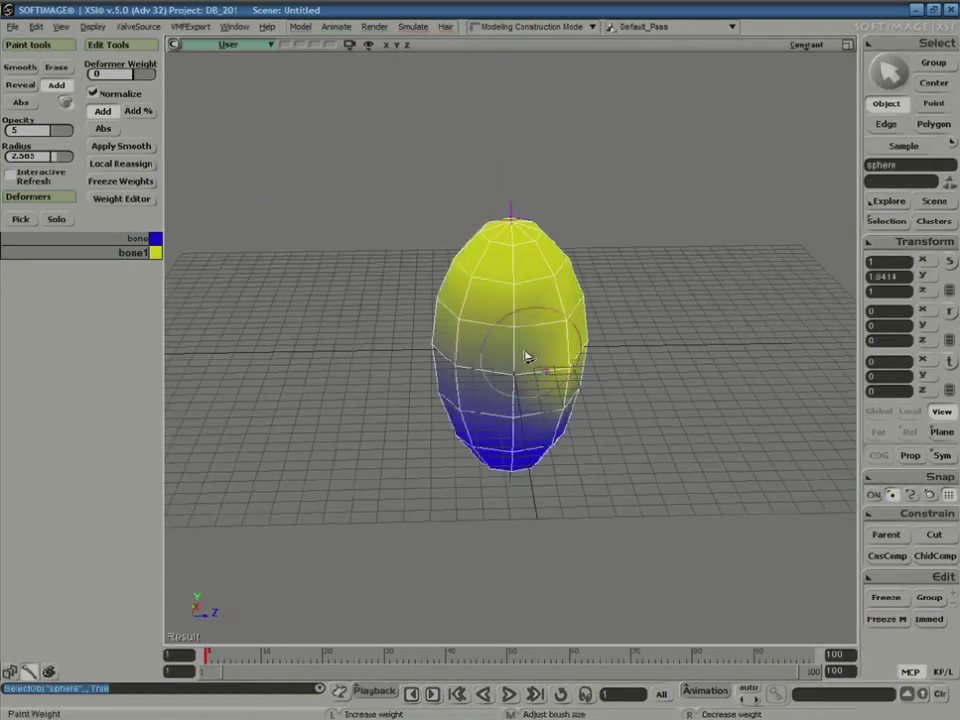
- Paint additional upper-bone weight around the middle of the sphere from several sides
key(s)
mouse_move(456, 338)
right_down()
mouse_move(579, 369)
mouse_move(556, 366)
right_up()
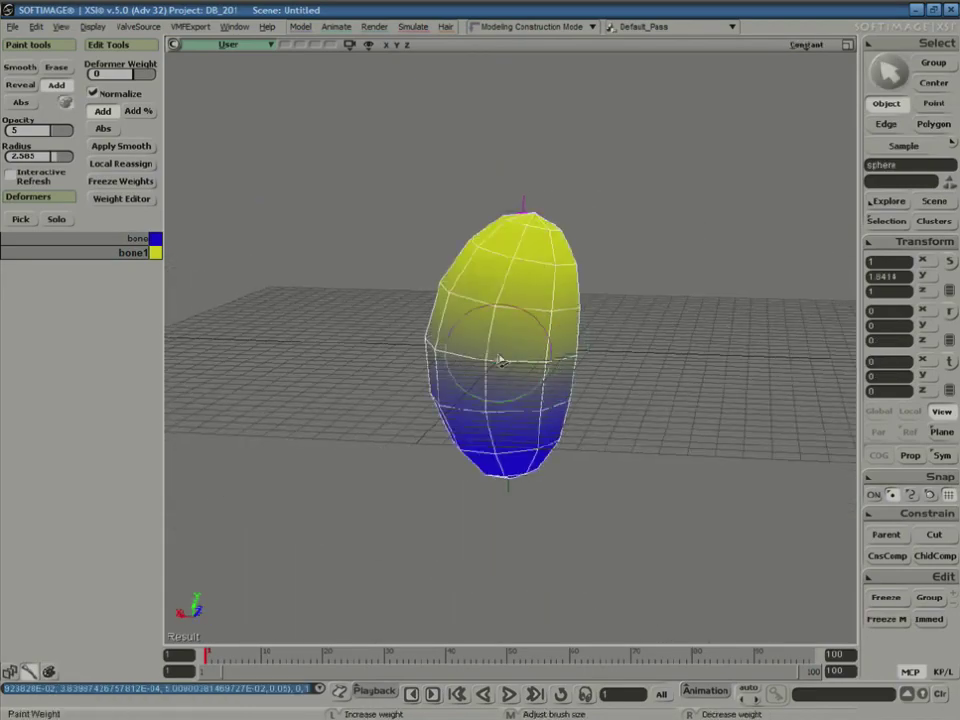
key(s)
mouse_move(490, 402)
right_down()
mouse_move(471, 386)
mouse_move(559, 392)
mouse_move(528, 380)
mouse_move(591, 377)
mouse_move(518, 373)
right_up()
key(s)
drag(518, 373, 574, 382)
key(s)
right_drag(574, 382, 439, 360)
drag(439, 360, 553, 379)
key(s)
right_drag(553, 379, 440, 366)
key(s)
right_drag(585, 371, 448, 388)
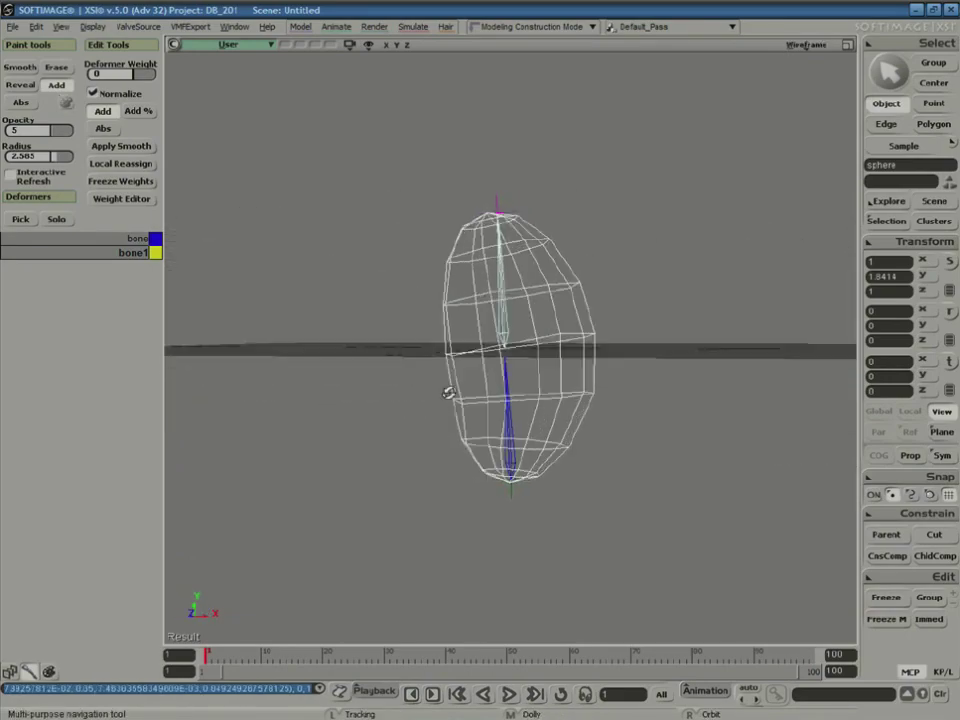
- Try to rotate the chain's end effector by about -67 degrees about X
key(space)
click(500, 211)
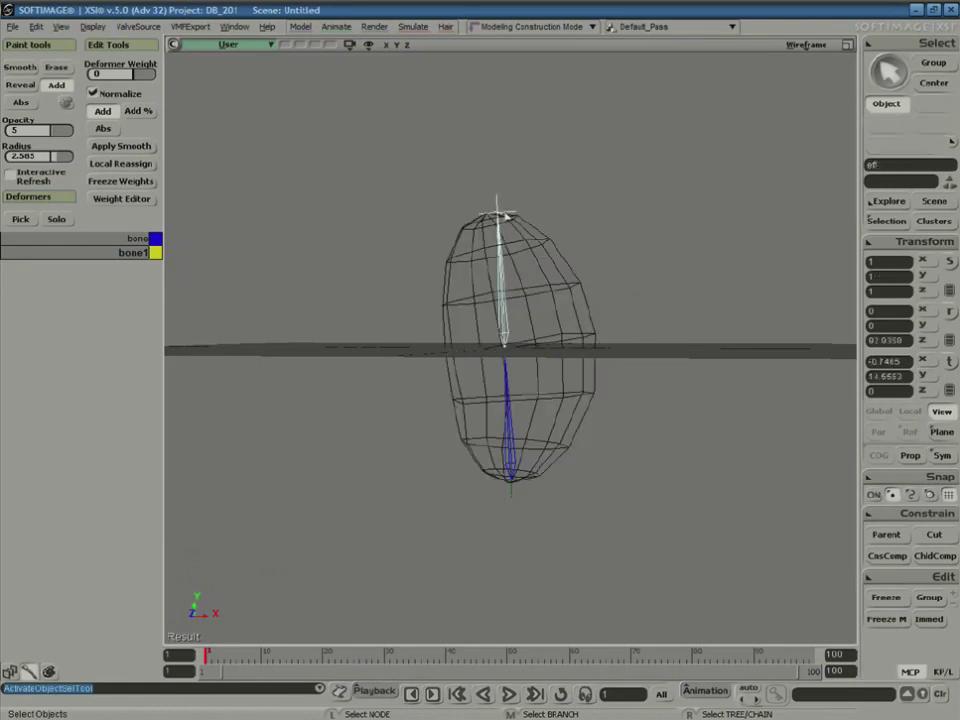
key(c)
drag(560, 205, 521, 164)
key(s)
right_drag(547, 178, 538, 242)
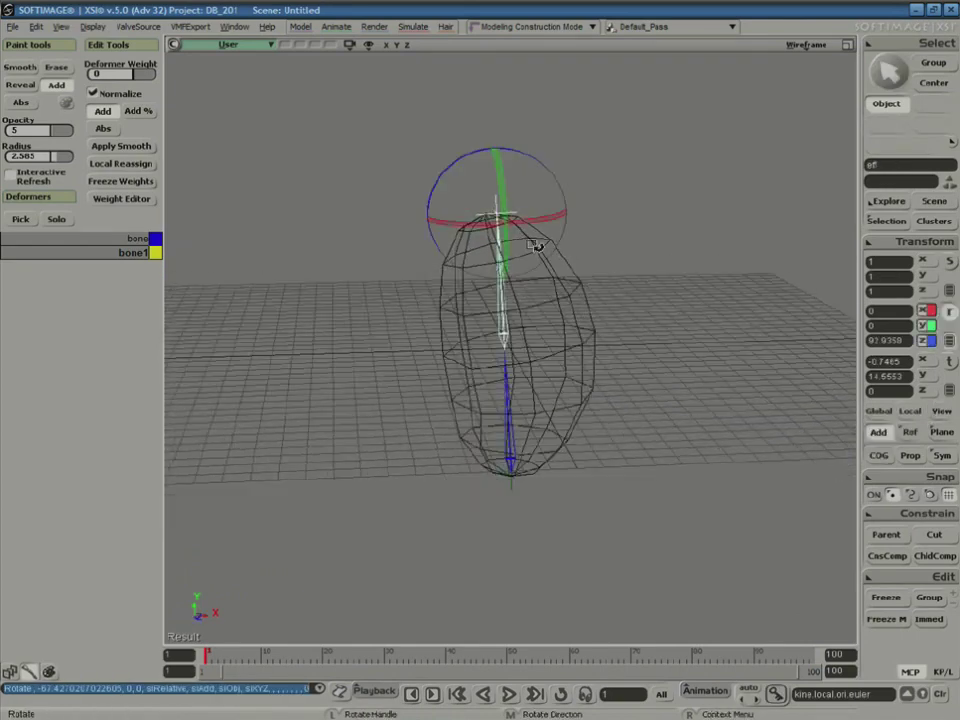
key(space)
key(c)
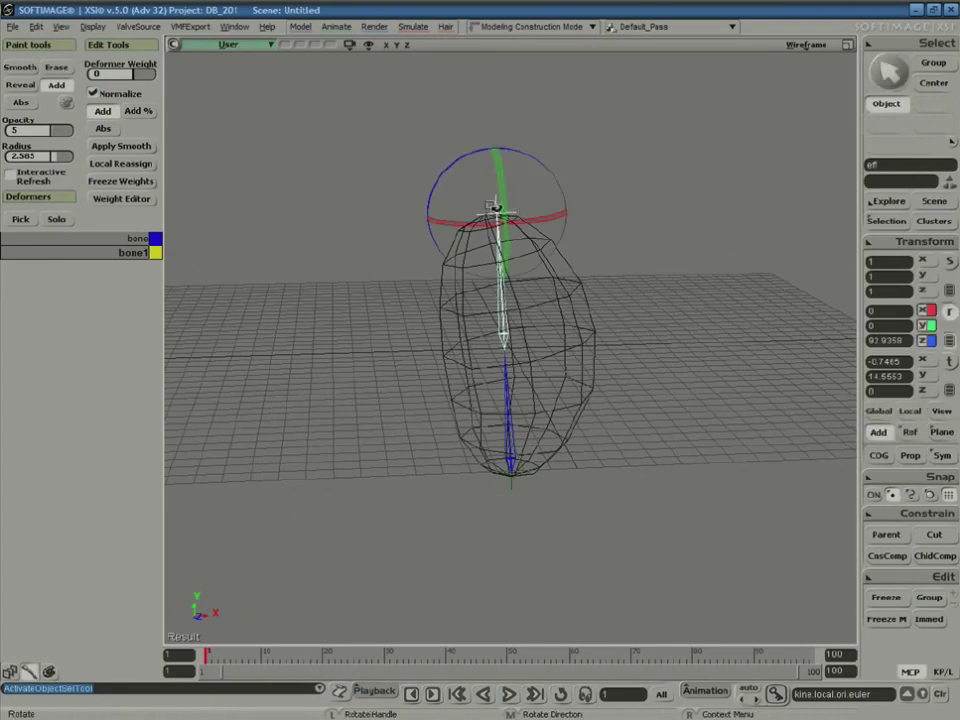
- Translate the chain's end effector to about X -3.1, Y 14.2, Z -0.2 to check the painted weights
key(v)
drag(499, 233, 445, 210)
key(s)
mouse_move(510, 304)
right_down()
mouse_move(504, 255)
mouse_move(504, 285)
right_up()
- Select the points in the sphere's upper part and locally reassign them to the lower bone
key(space)
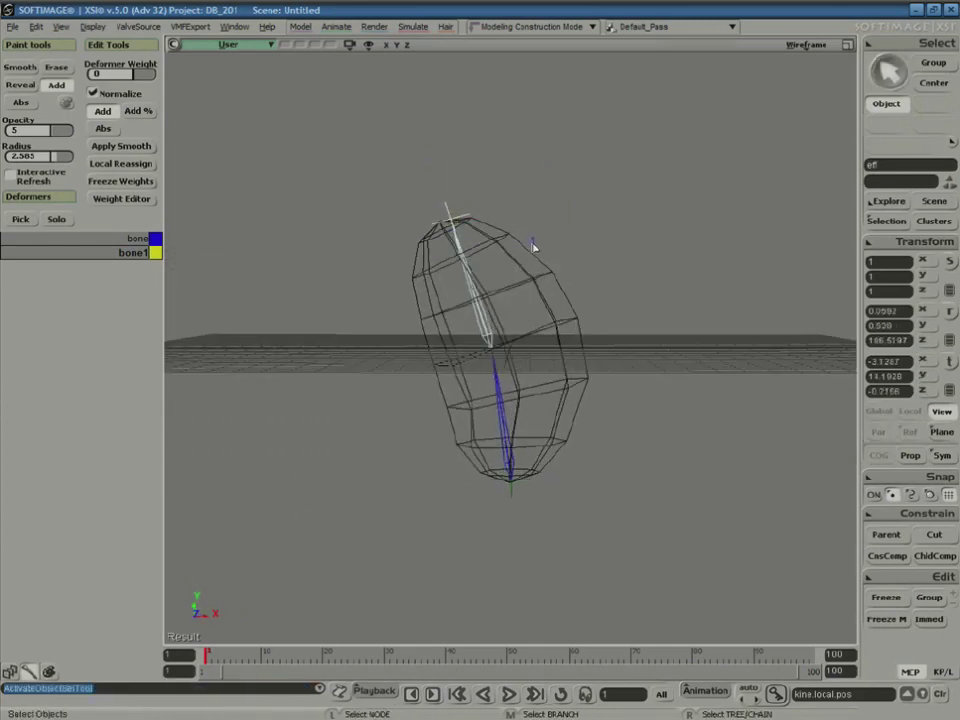
click(530, 253)
key(t)
drag(390, 196, 660, 380)
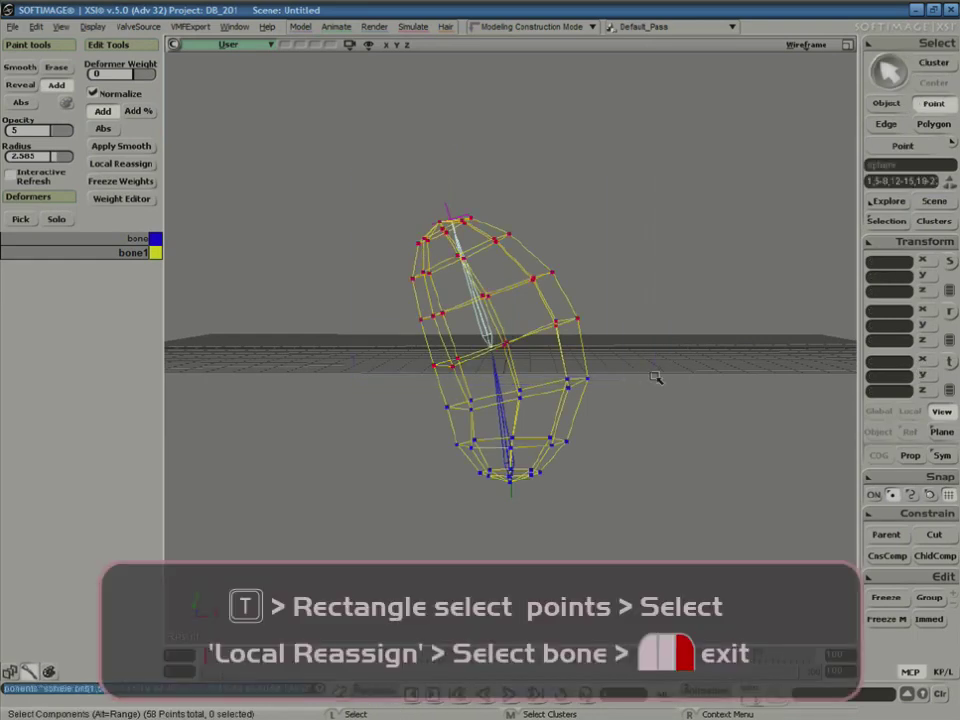
key(v)
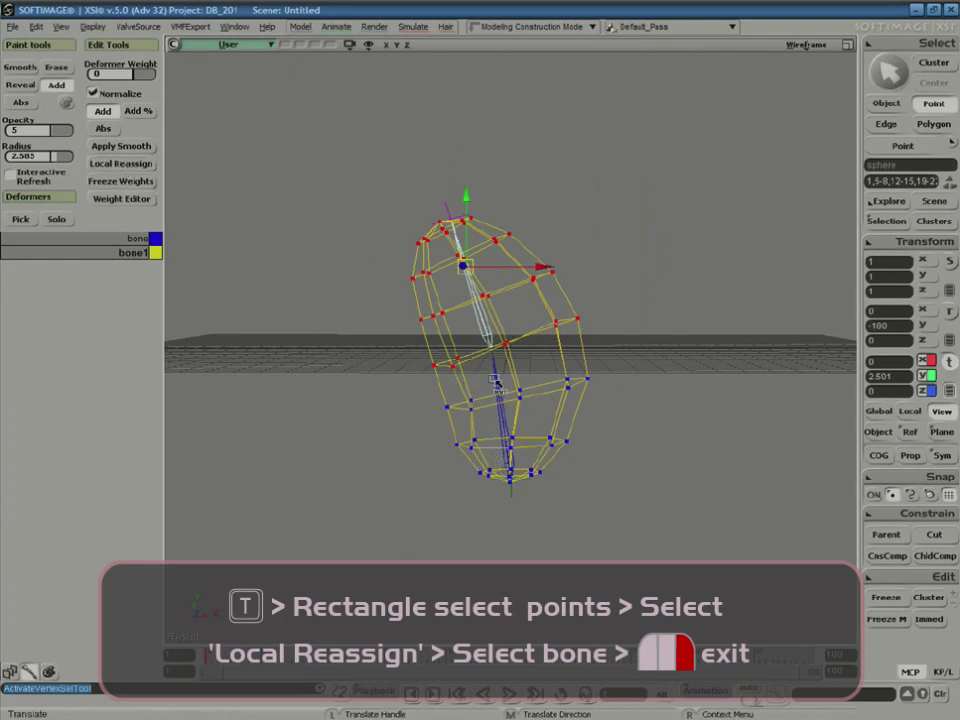
click(123, 164)
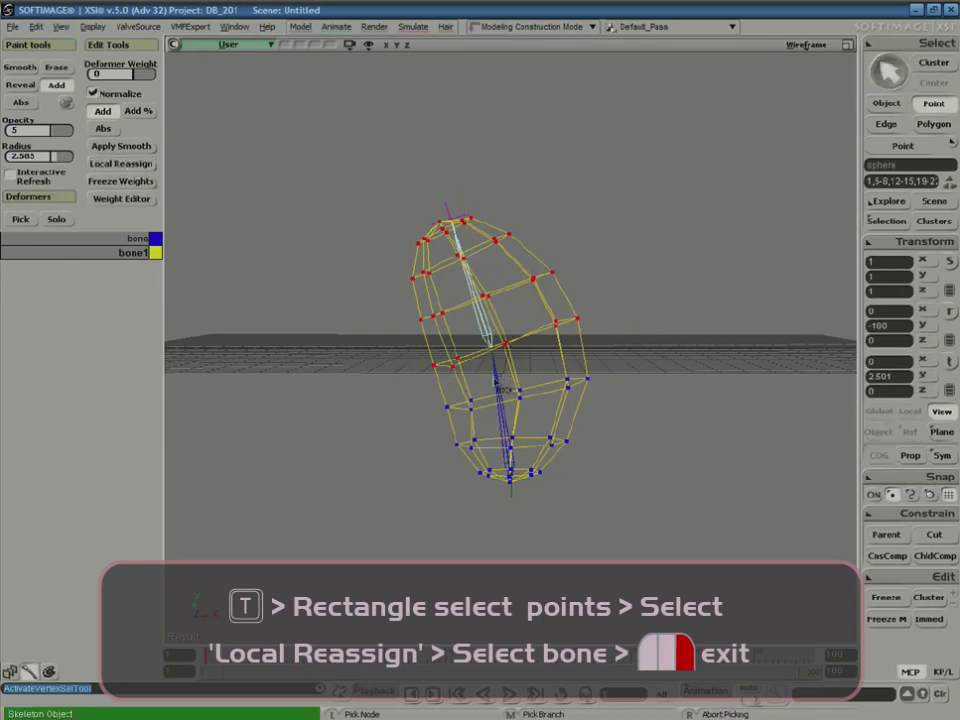
click(504, 390)
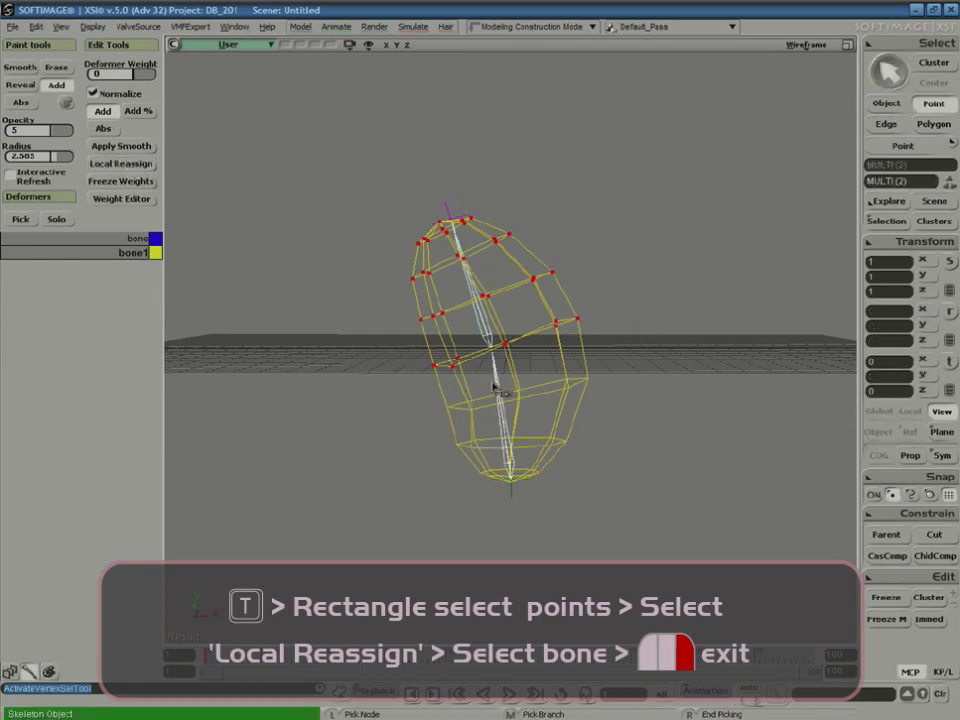
right_click(545, 378)
- Translate the chain's end effector slightly to the right to test the reassigned points
key(space)
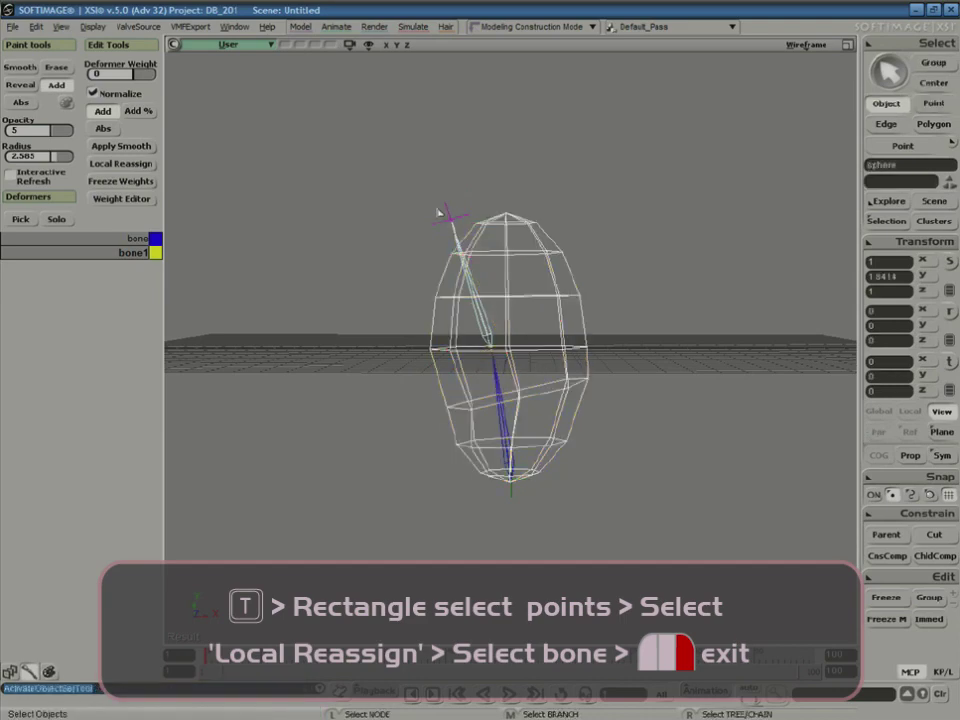
click(437, 222)
key(v)
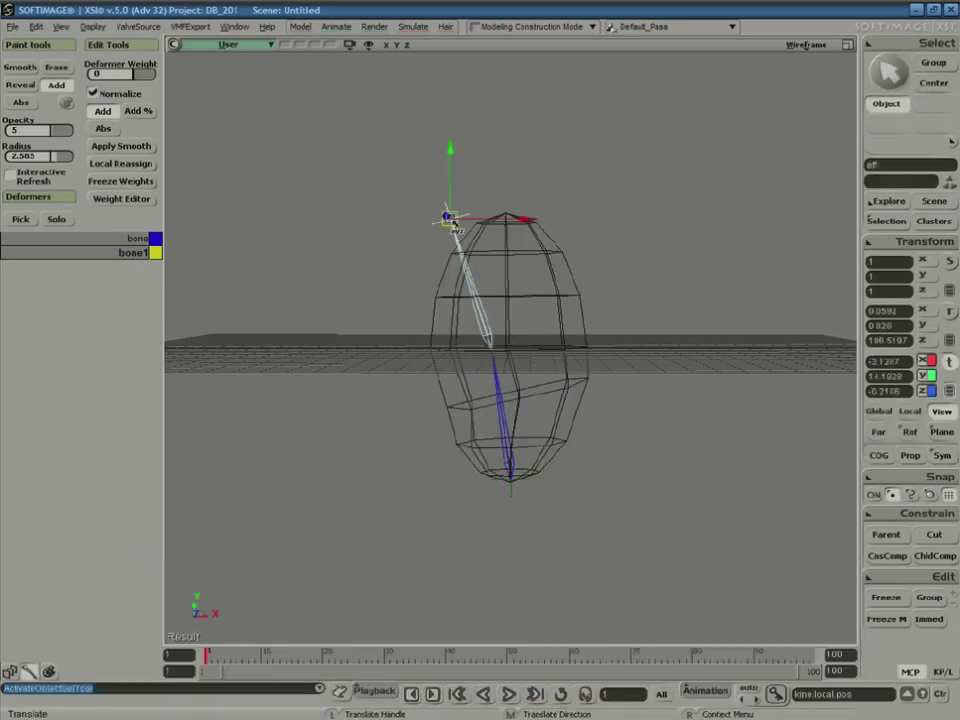
drag(450, 217, 480, 208)
- Rotate the upper bone about its Z axis to about 7.9 degrees to check its influence on the sphere
key(space)
click(491, 322)
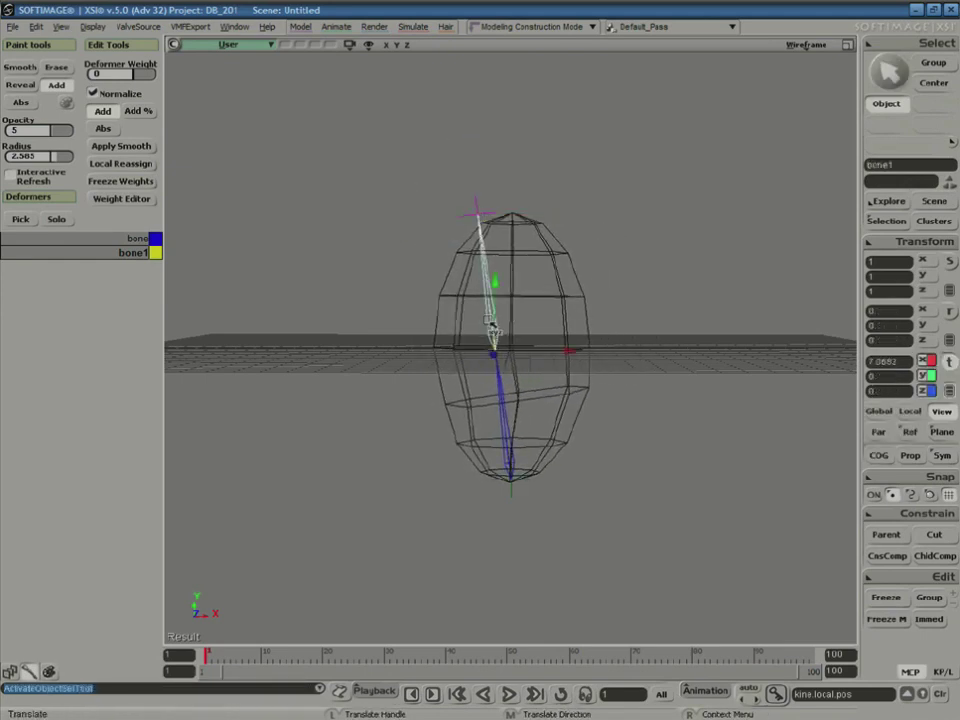
key(c)
drag(482, 285, 478, 319)
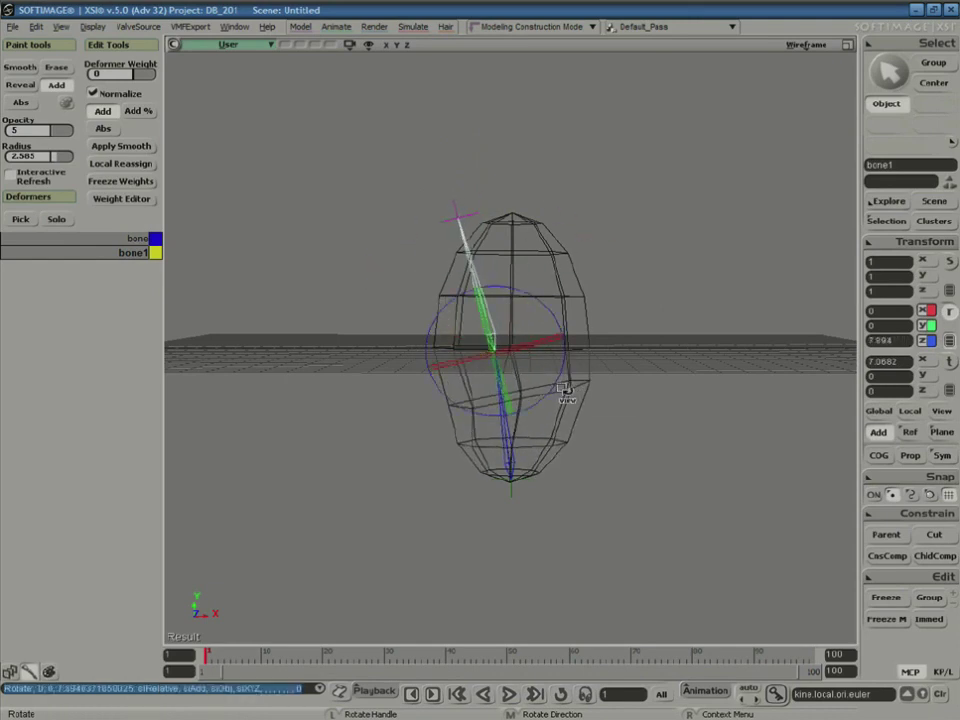
- Select all of the sphere's points and locally reassign them to the lower bone
key(space)
click(560, 372)
key(t)
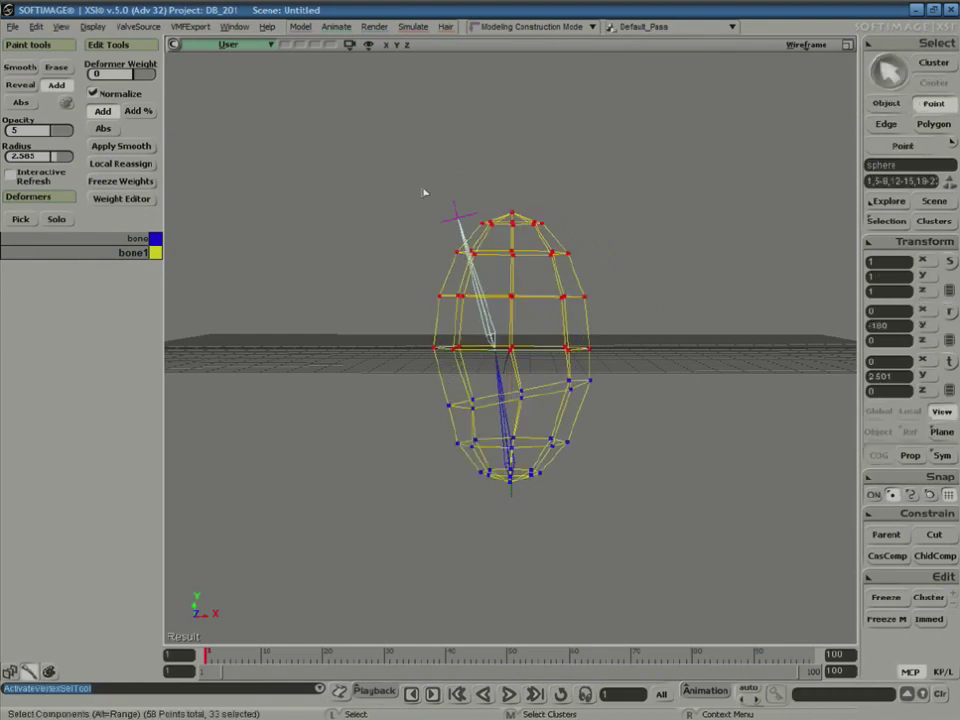
drag(411, 182, 646, 560)
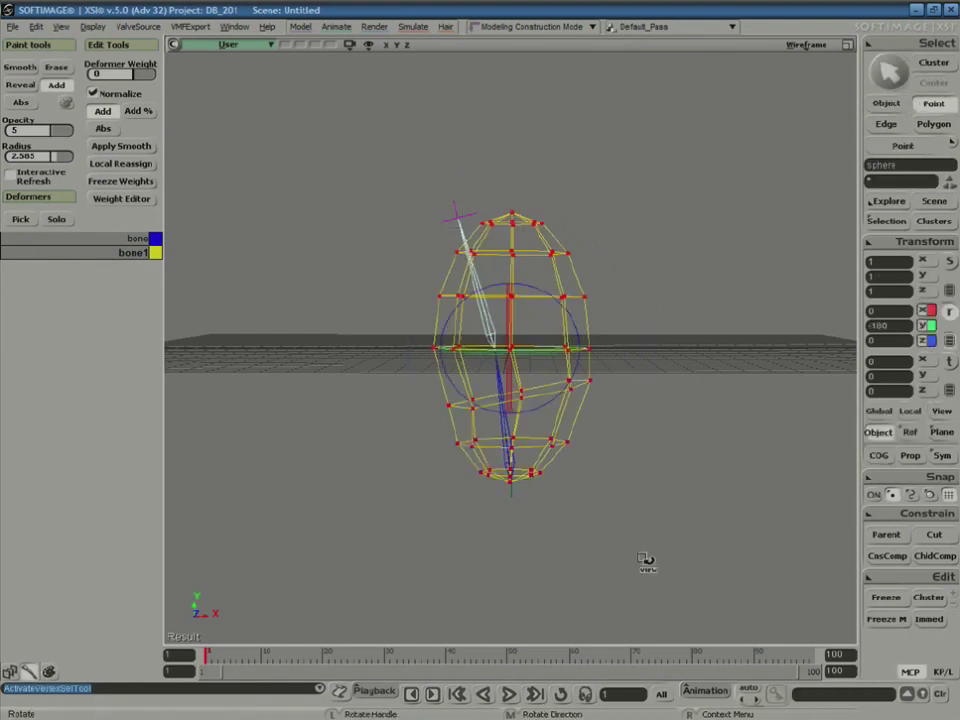
click(121, 163)
click(505, 387)
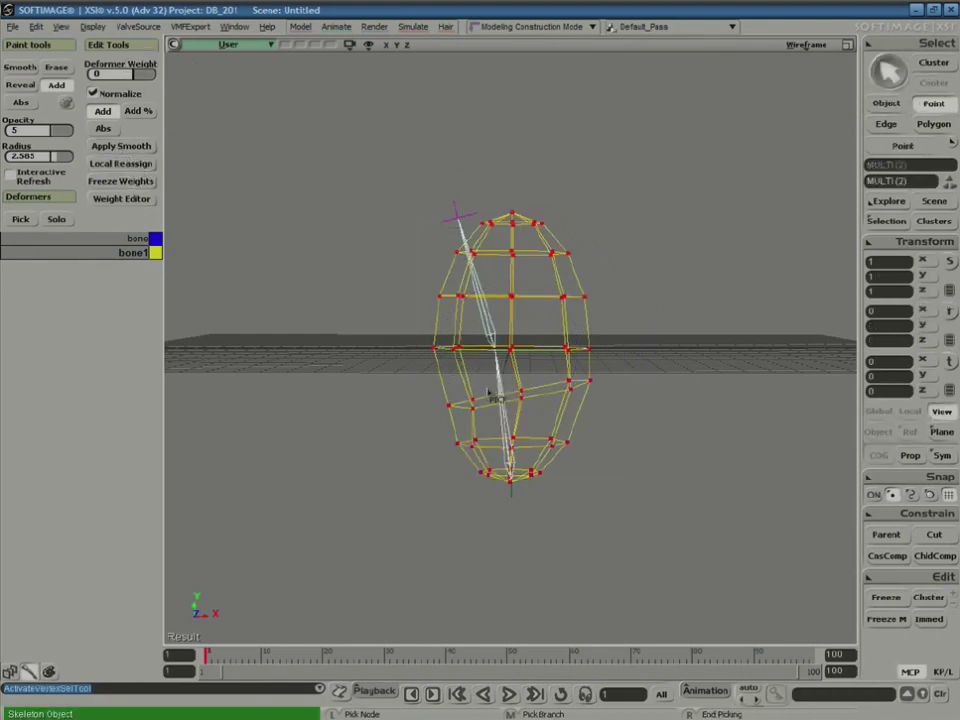
right_click(476, 394)
key(space)
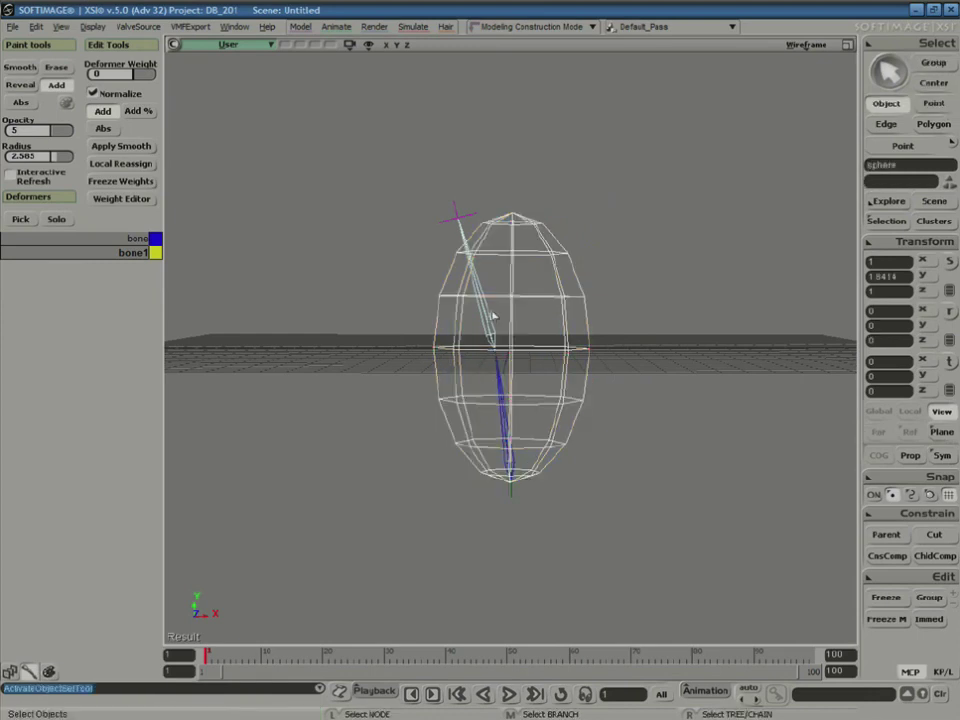
- Rotate the upper bone clockwise to bring the chain's tip back to the sphere's upper pole
click(492, 284)
key(c)
drag(529, 300, 514, 381)
- Rotate the lower bone by about 9.7 degrees around its Z axis and examine the deformed sphere from another angle
key(space)
click(503, 393)
key(c)
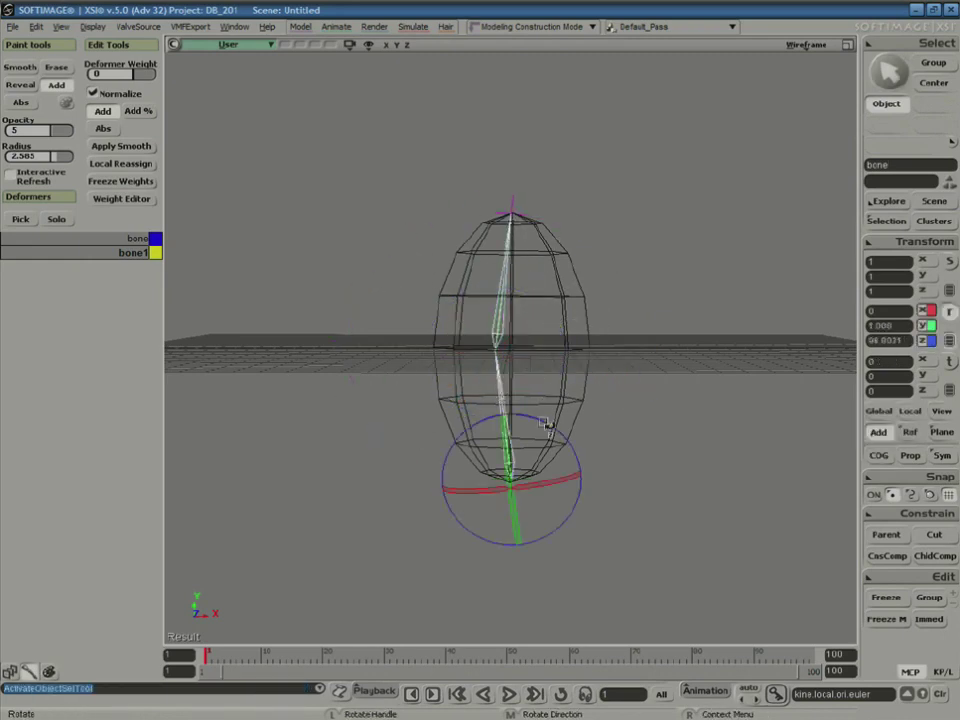
mouse_move(546, 422)
mouse_down()
mouse_move(574, 474)
mouse_move(512, 418)
mouse_move(461, 422)
mouse_move(574, 437)
mouse_move(463, 413)
mouse_move(572, 440)
mouse_move(500, 421)
mouse_move(545, 430)
mouse_up()
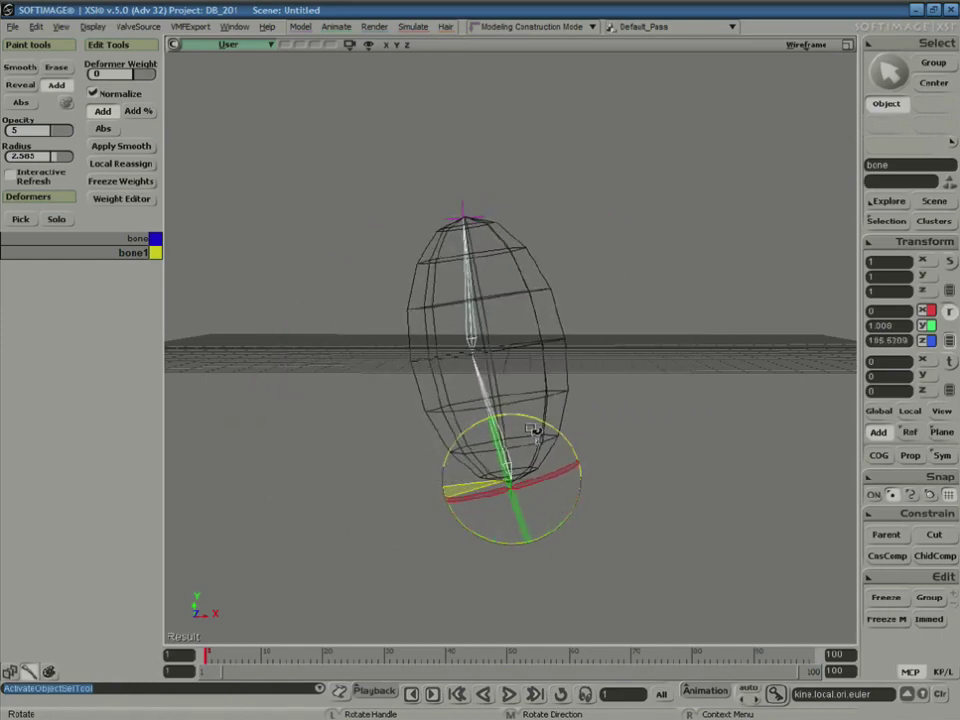
key(s)
drag(585, 377, 505, 353)
right_drag(505, 353, 495, 384)
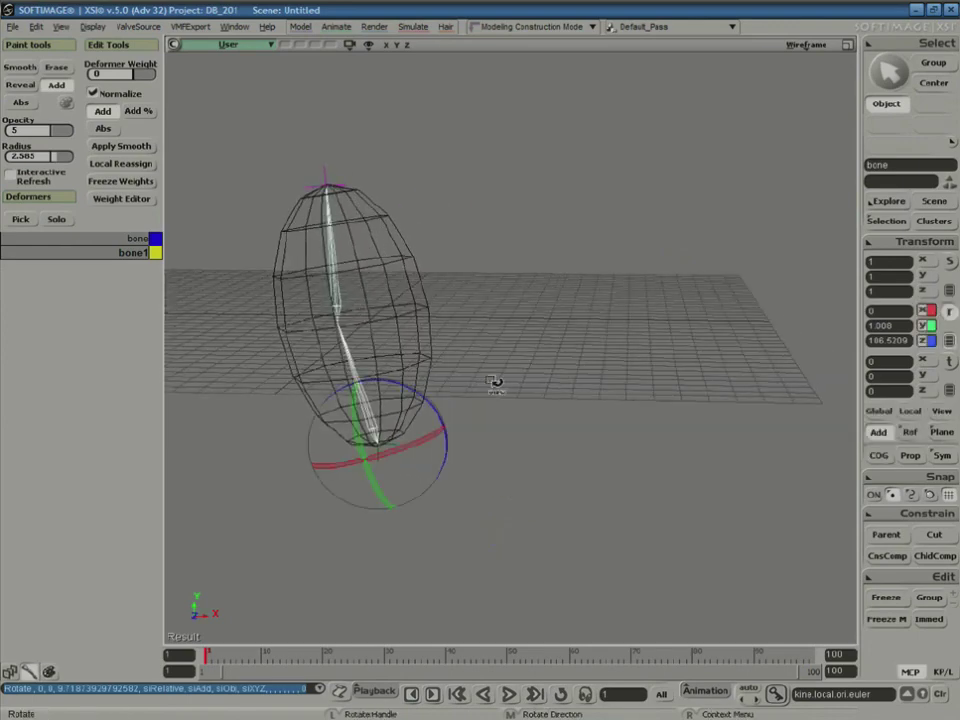
- Hide the grid, select the sphere and examine its point weights for both bones in the Weight Editor
key(w)
key(space)
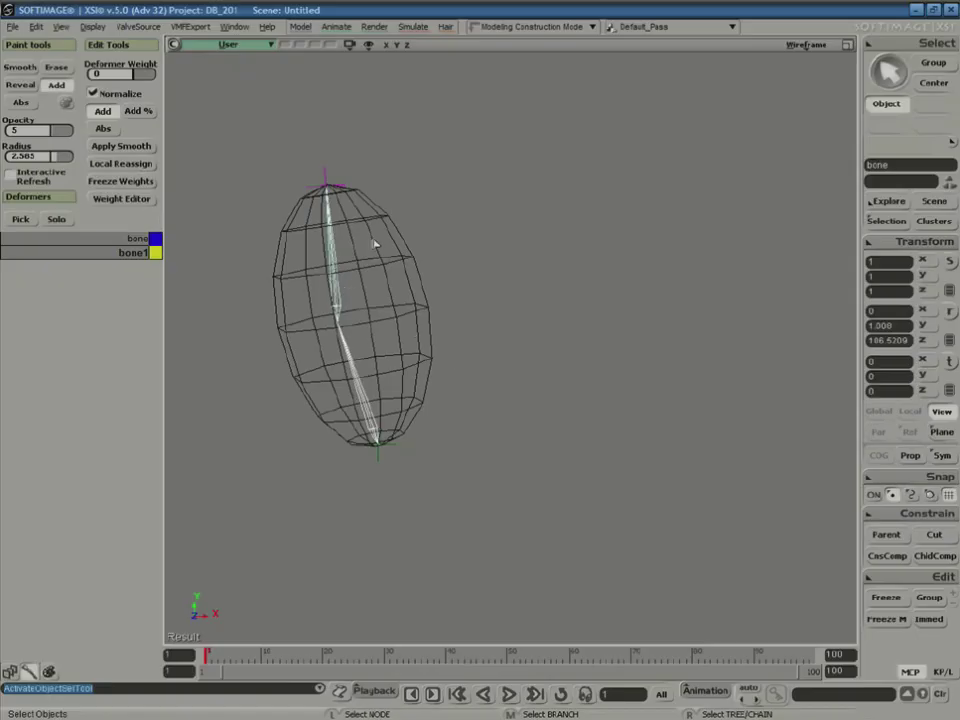
click(375, 245)
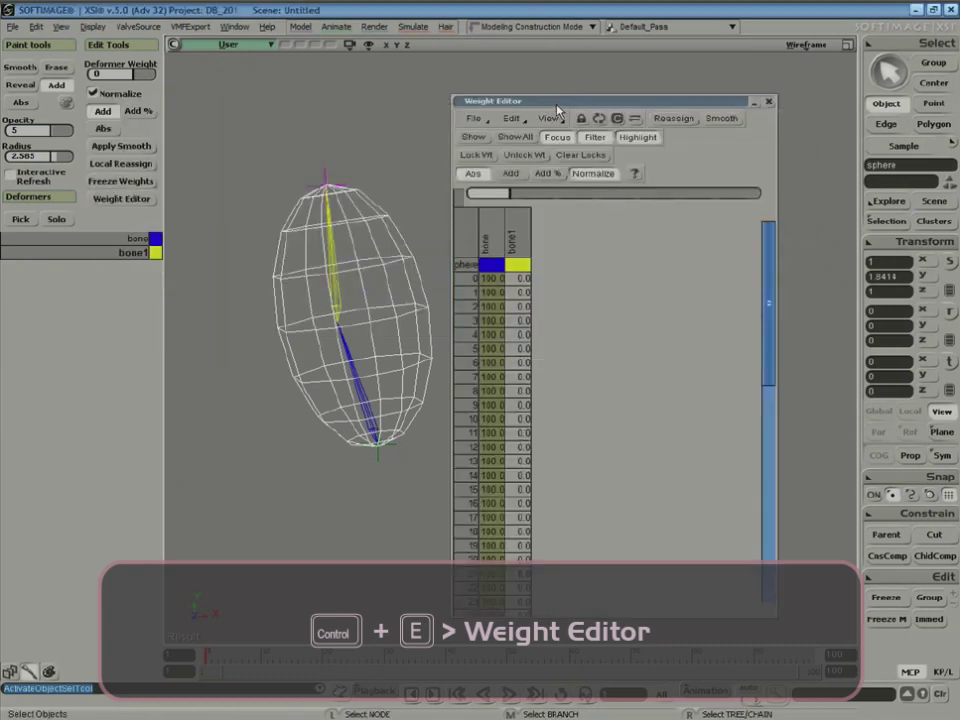
drag(610, 85, 618, 66)
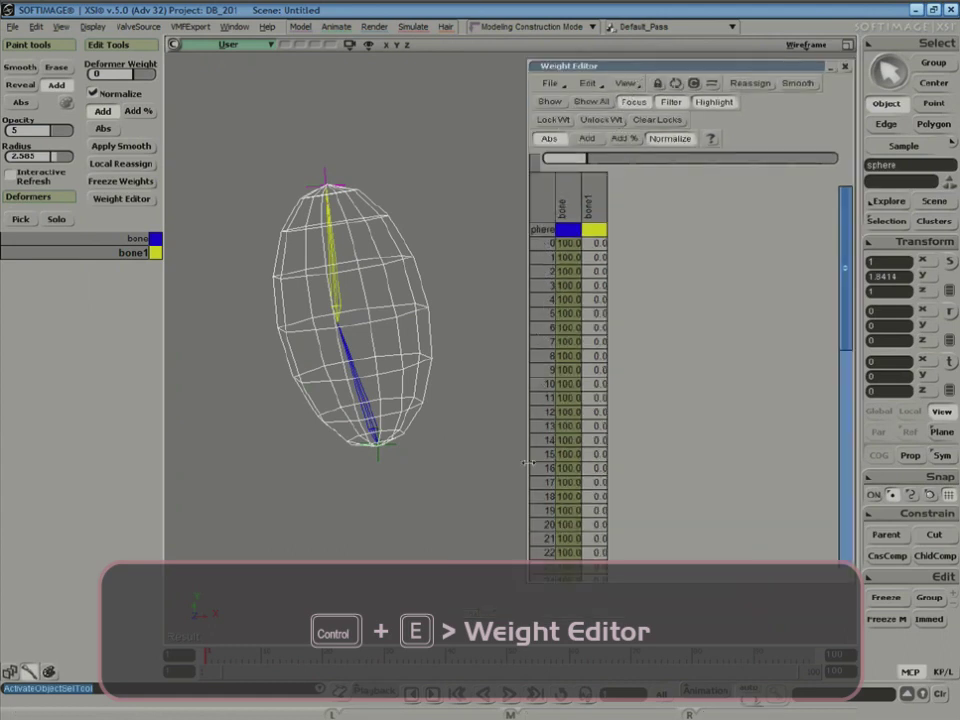
drag(848, 248, 828, 540)
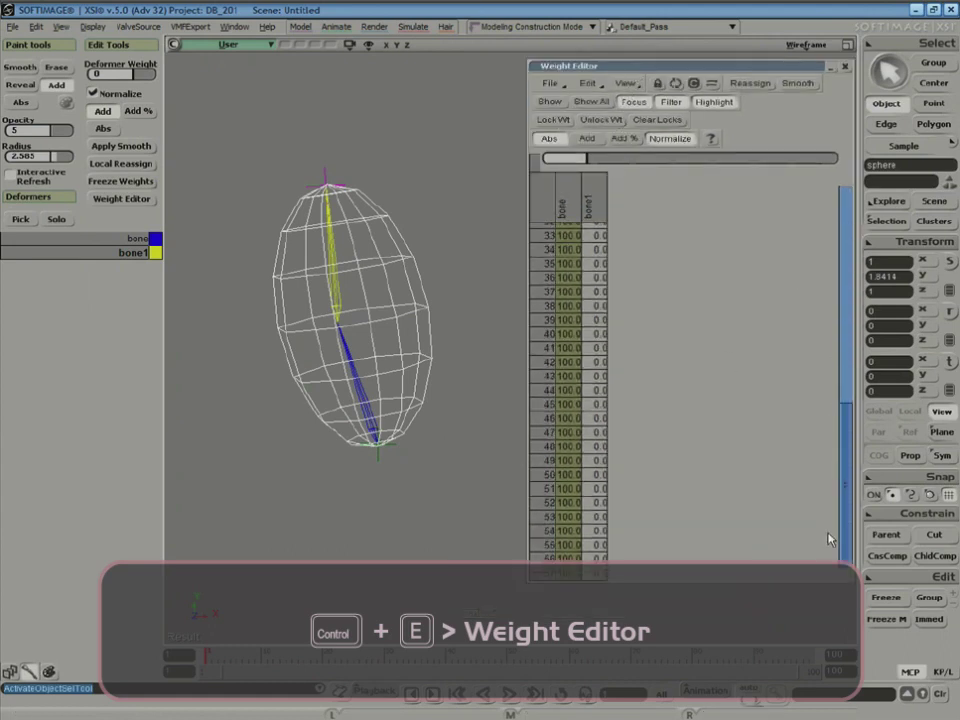
drag(847, 462, 869, 228)
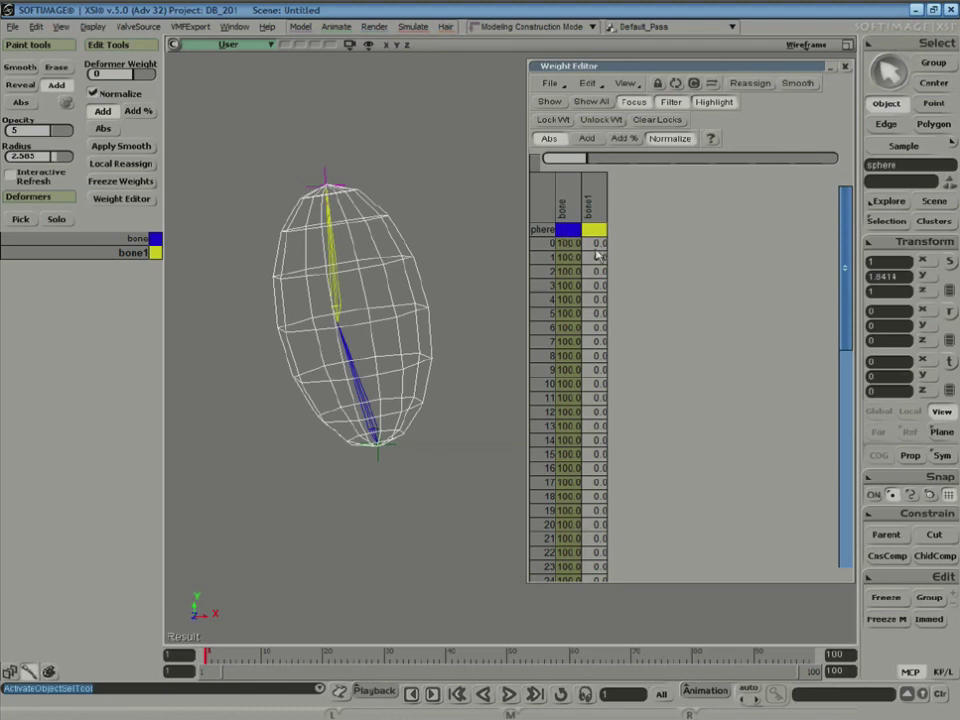
drag(838, 266, 809, 242)
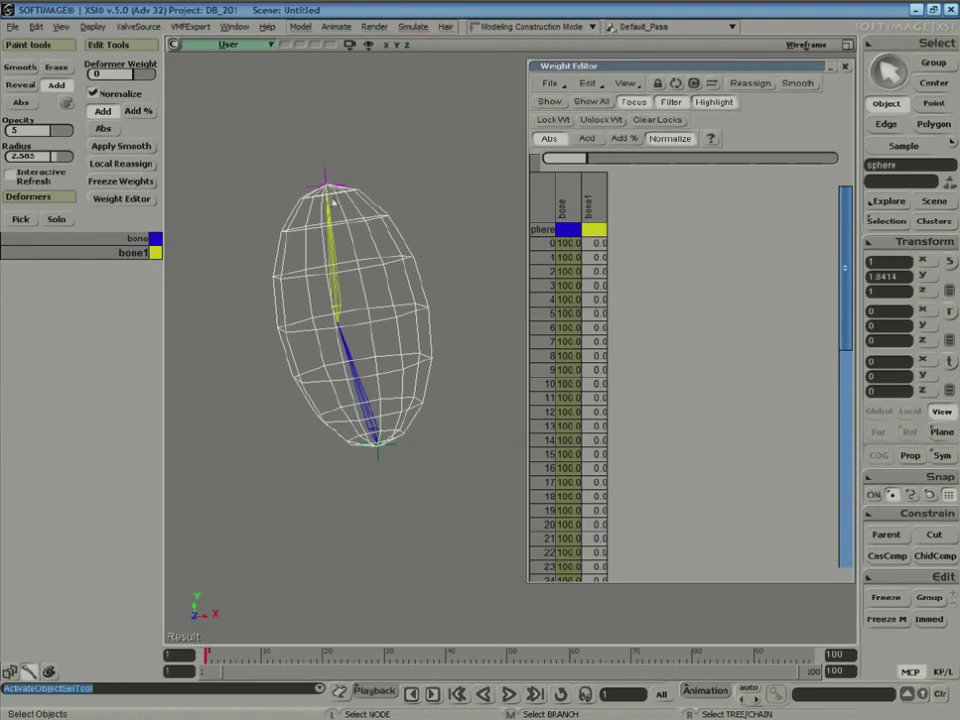
- Select the points in the sphere's upper part and locally reassign them to the upper bone
key(t)
drag(219, 133, 493, 304)
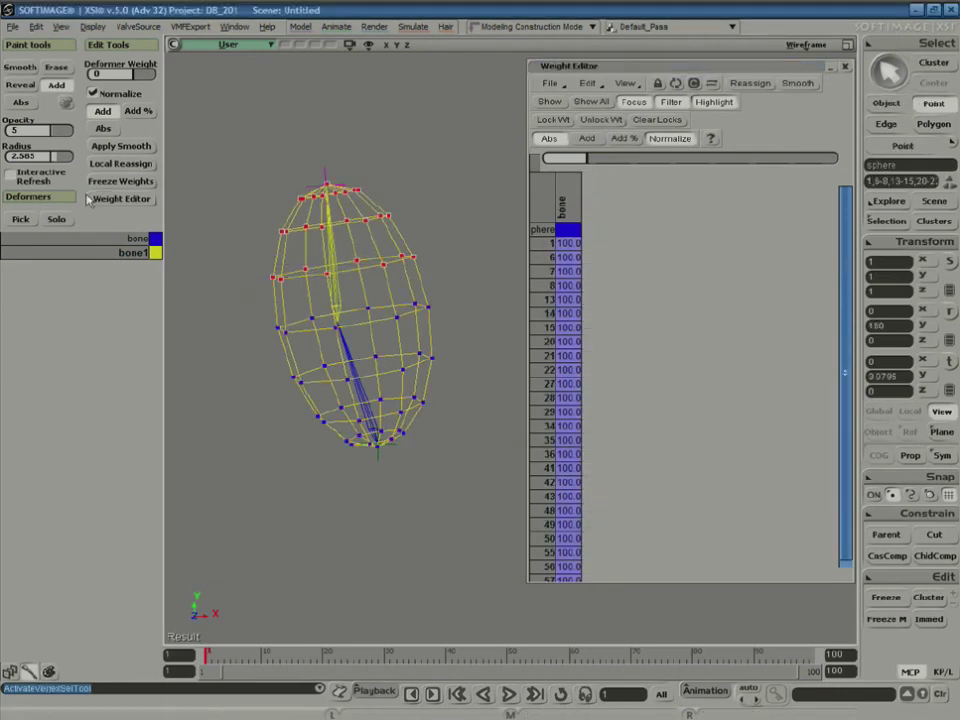
click(116, 164)
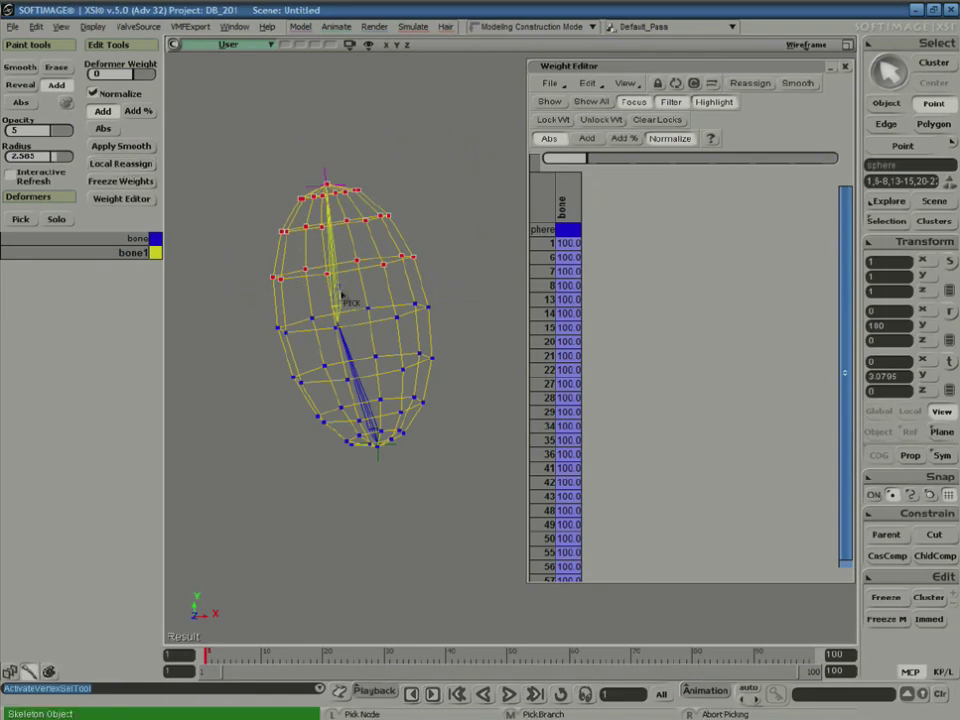
right_click(475, 234)
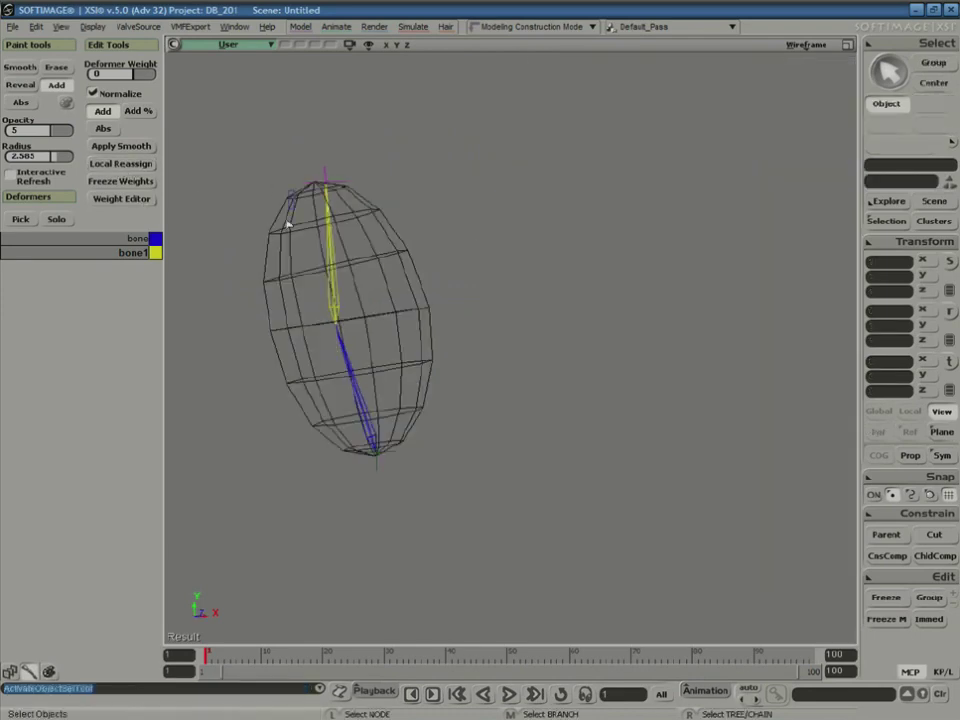
- Reselect the sphere, review its weights in the Weight Editor, and display the weights as colors on the mesh
click(287, 223)
click(149, 201)
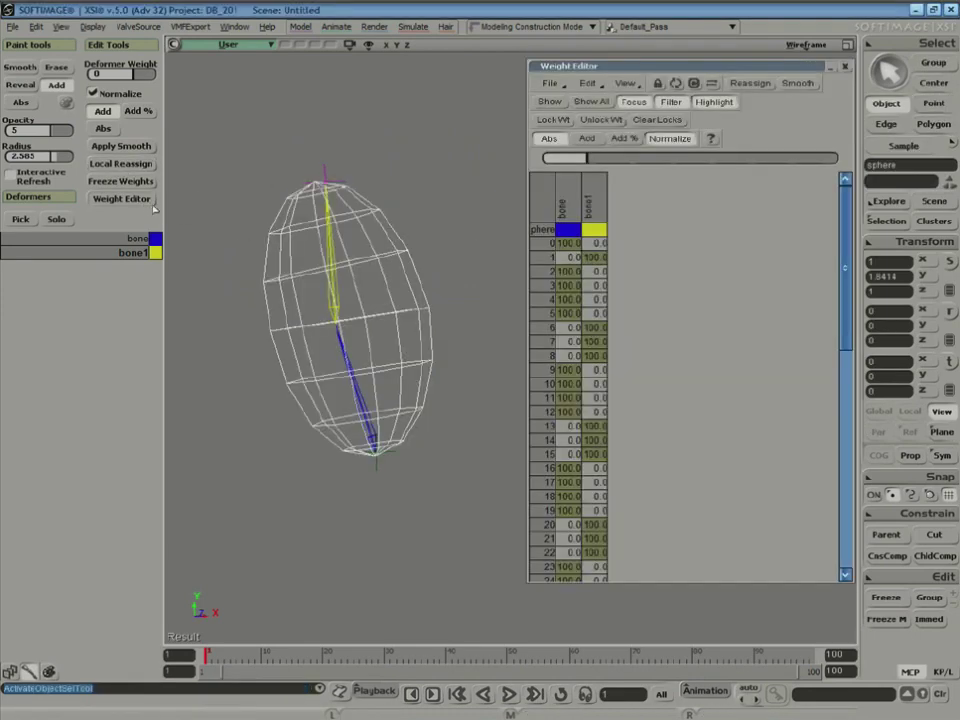
mouse_move(843, 225)
mouse_down()
mouse_move(845, 234)
mouse_move(847, 211)
mouse_up()
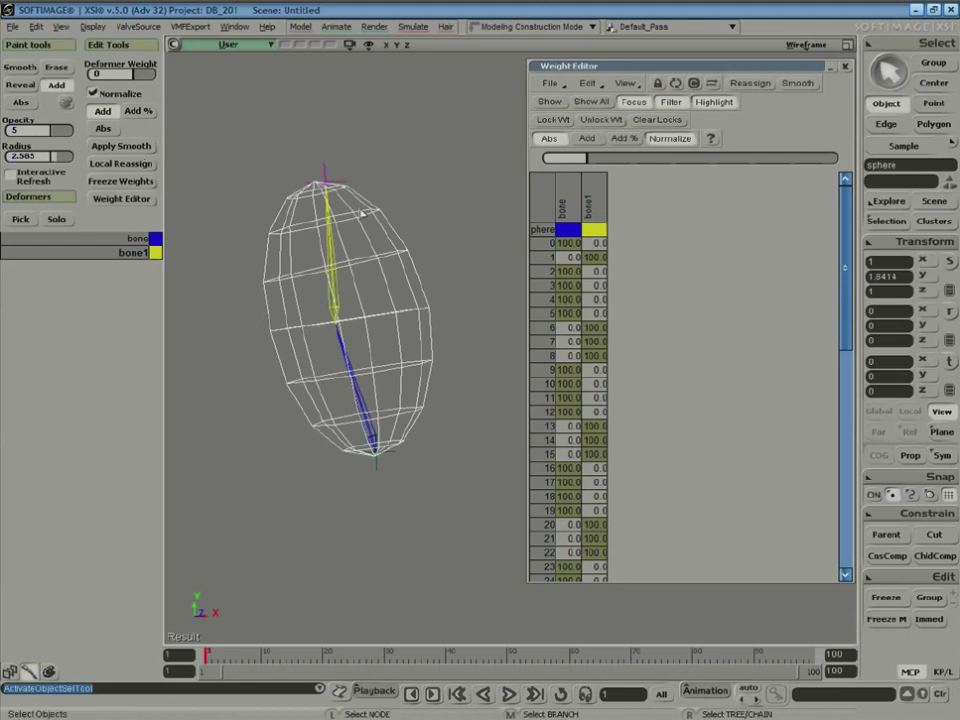
key(w)
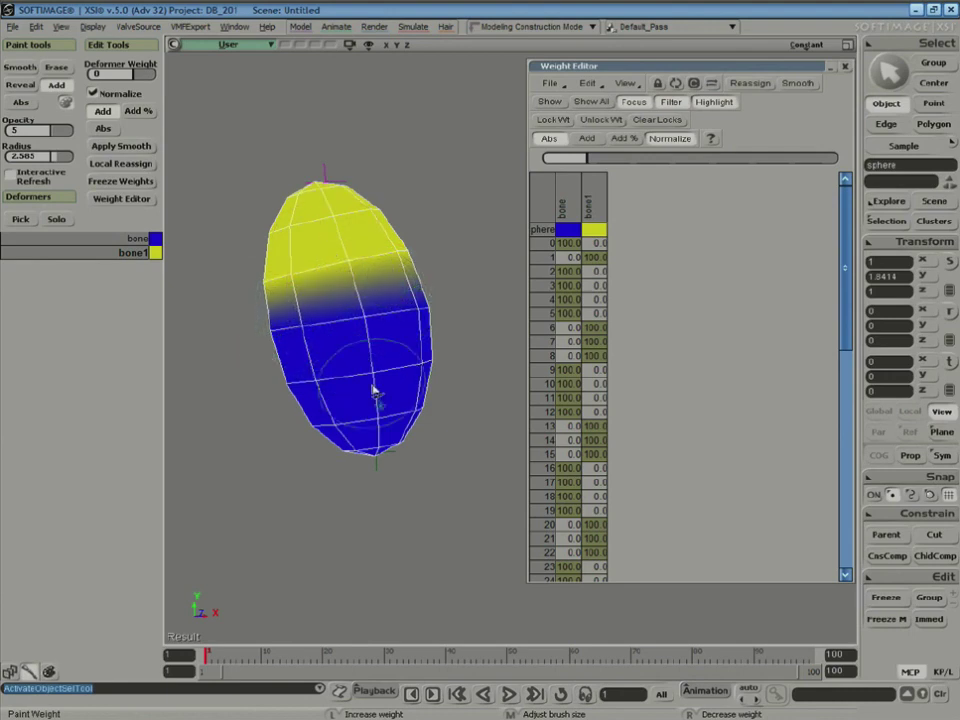
key(space)
key(w)
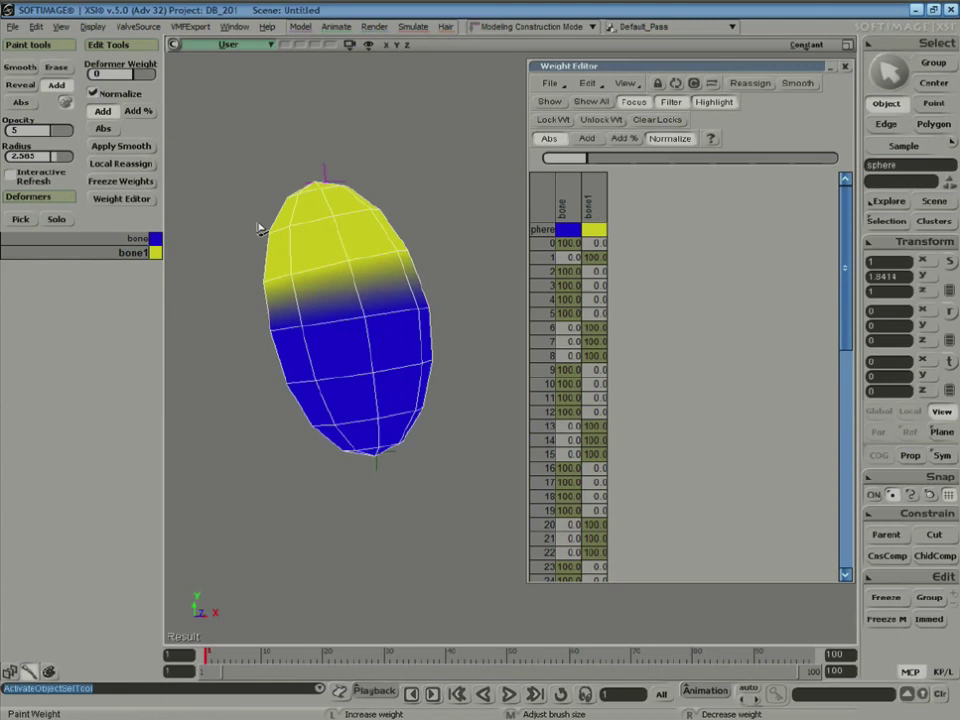
- Smooth the sphere's envelope weights with a greater neighborhood depth and a distance profile scaling of about 8.34
click(137, 148)
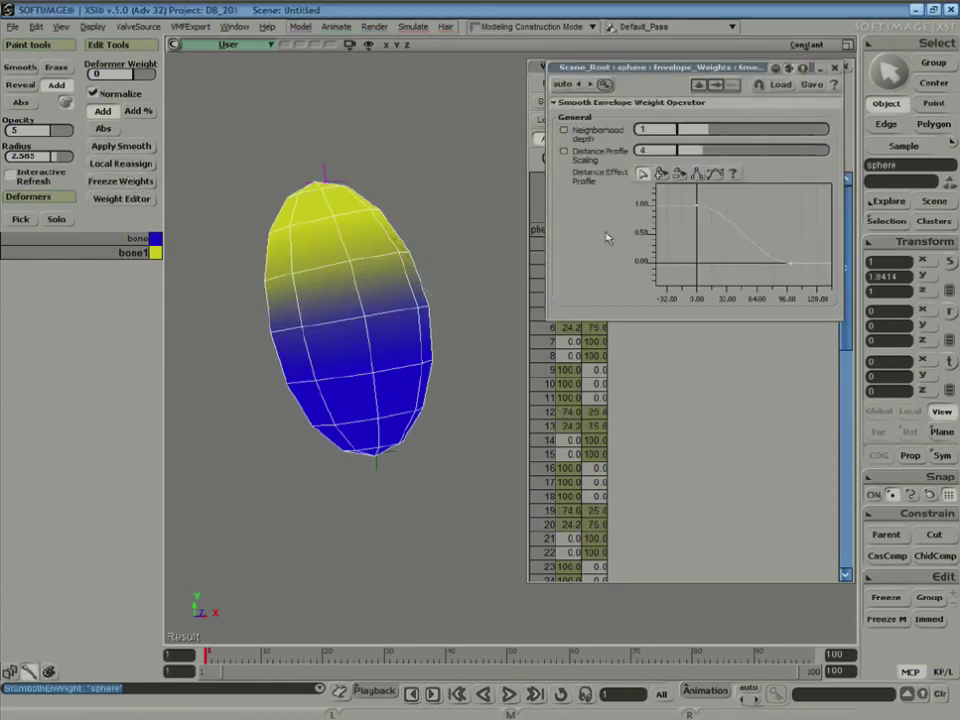
mouse_move(708, 133)
mouse_down()
mouse_move(740, 133)
mouse_move(695, 151)
mouse_move(728, 151)
mouse_up()
click(836, 67)
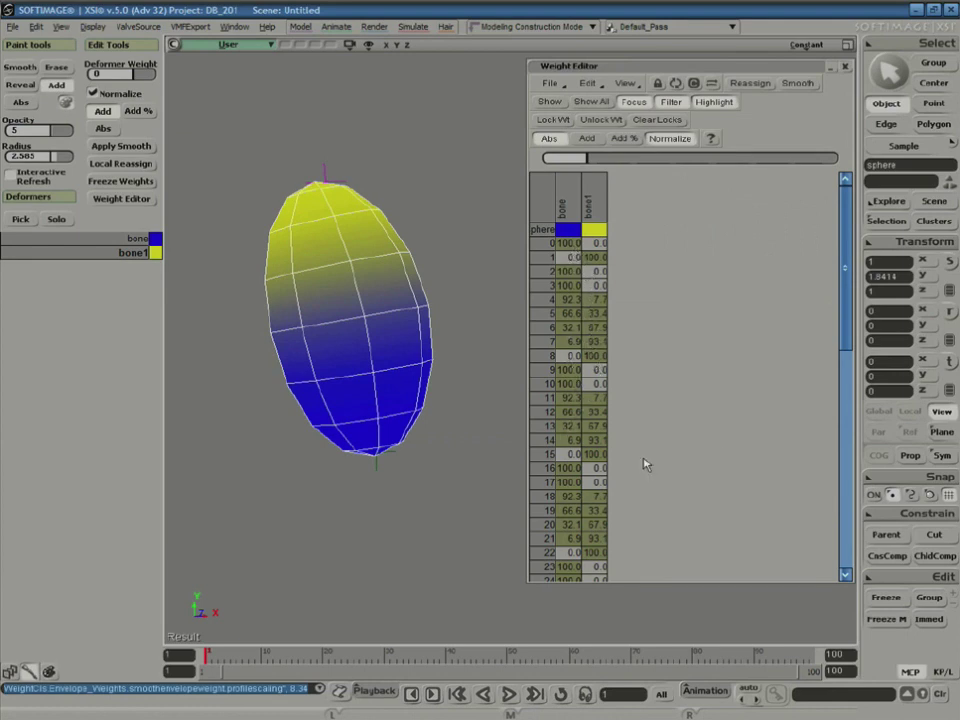
mouse_move(842, 290)
mouse_down()
mouse_move(821, 480)
mouse_move(824, 414)
mouse_up()
- Translate the chain's end effector to the right and downward, bending the sphere sharply at the joint
key(space)
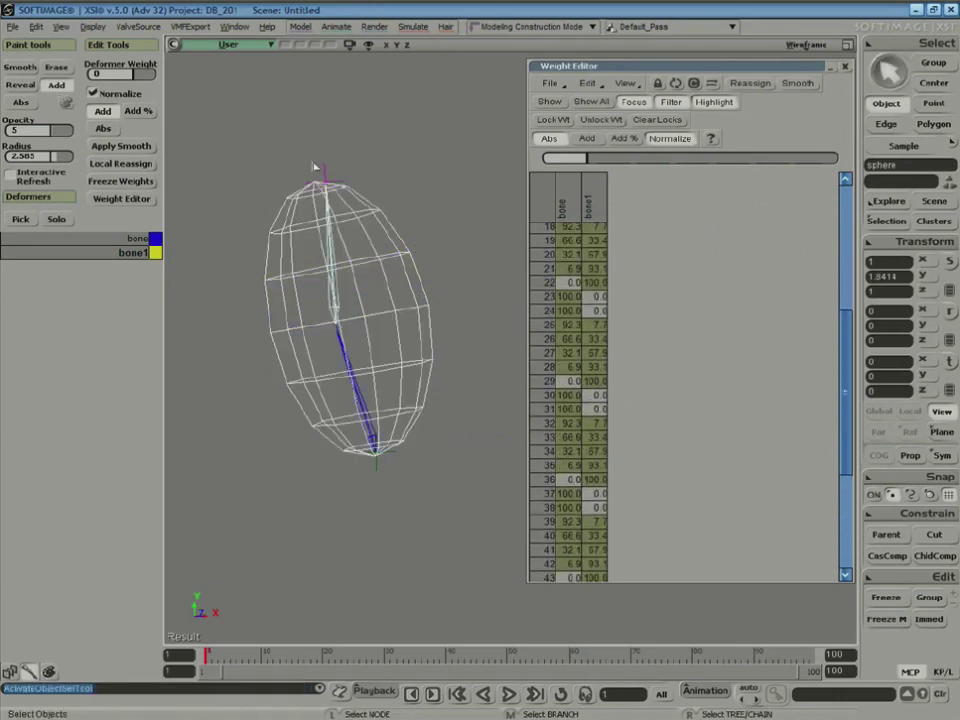
click(322, 178)
key(c)
key(v)
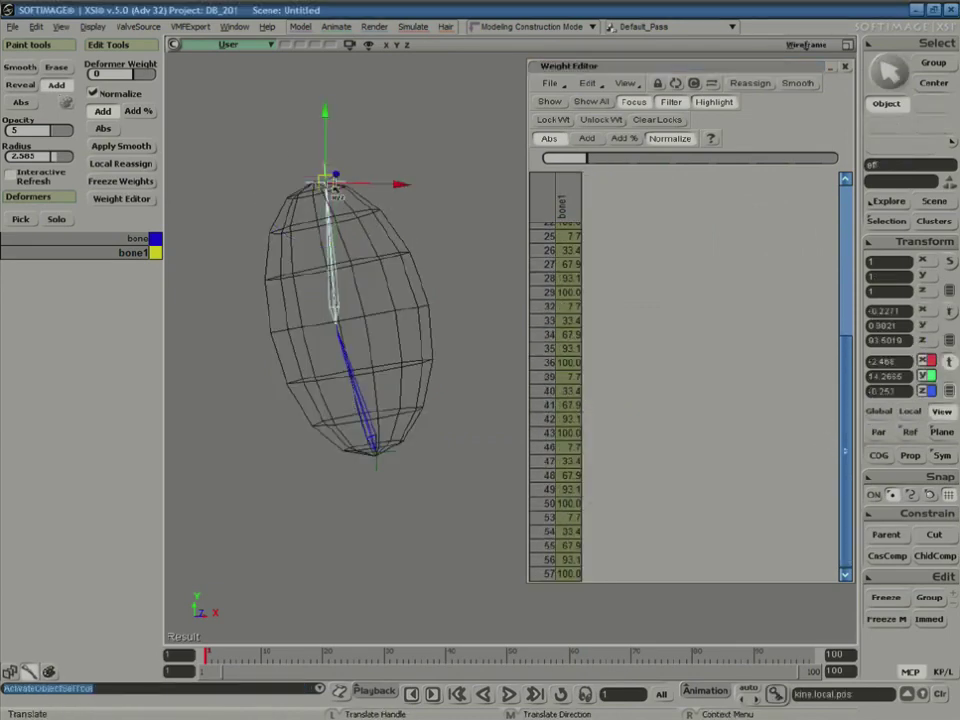
drag(337, 194, 450, 285)
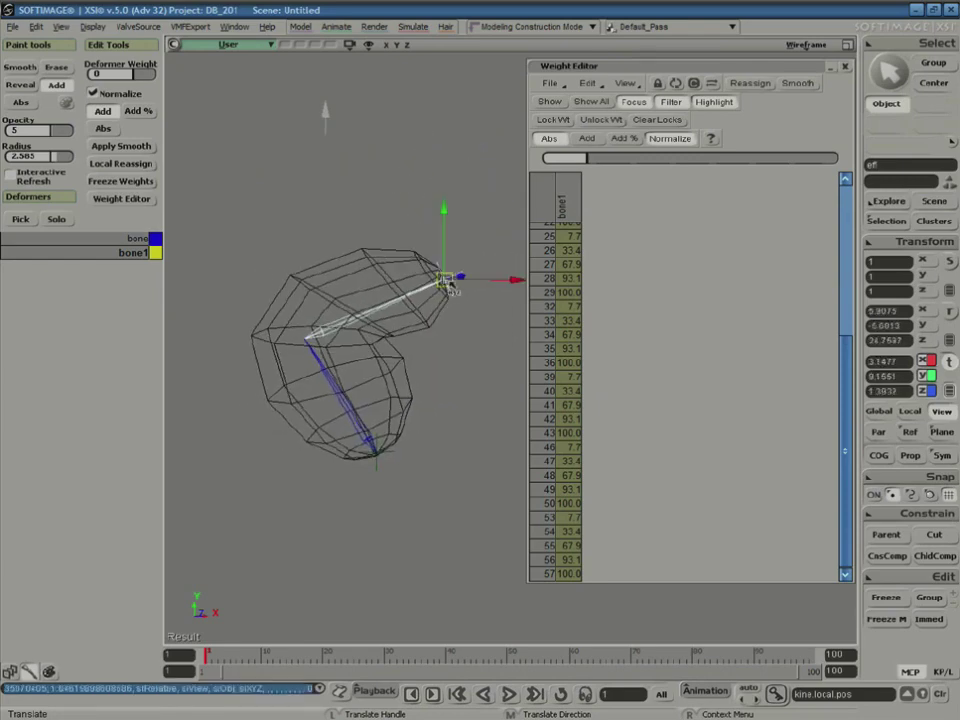
- Examine the weight table for the sphere, for the lower bone alone, and for both bones selected together
key(space)
click(424, 325)
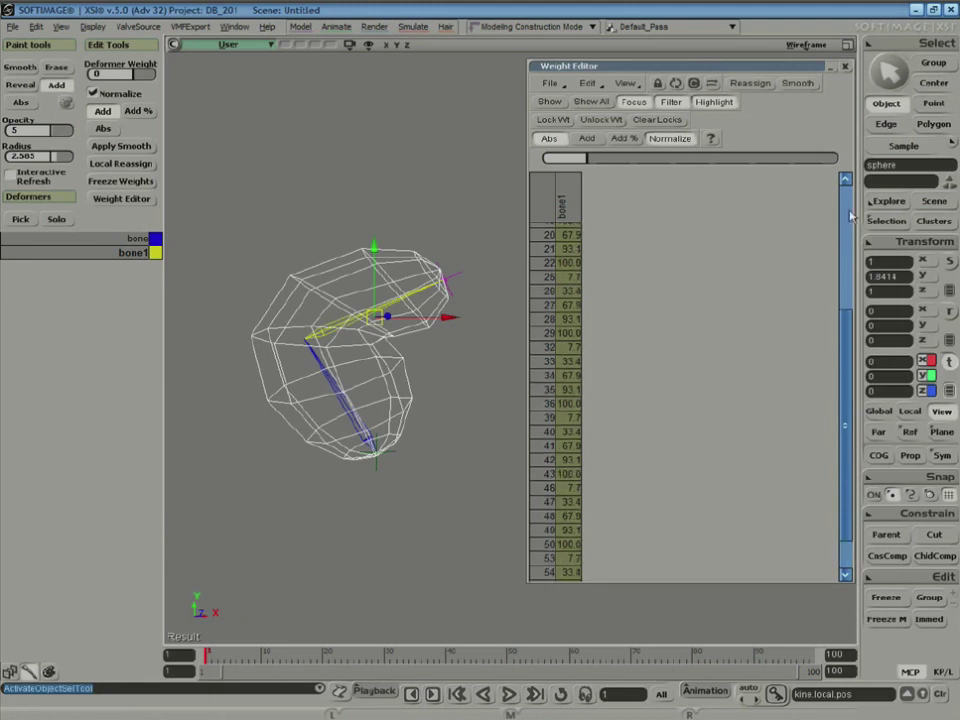
scroll(635, 210, up, 5)
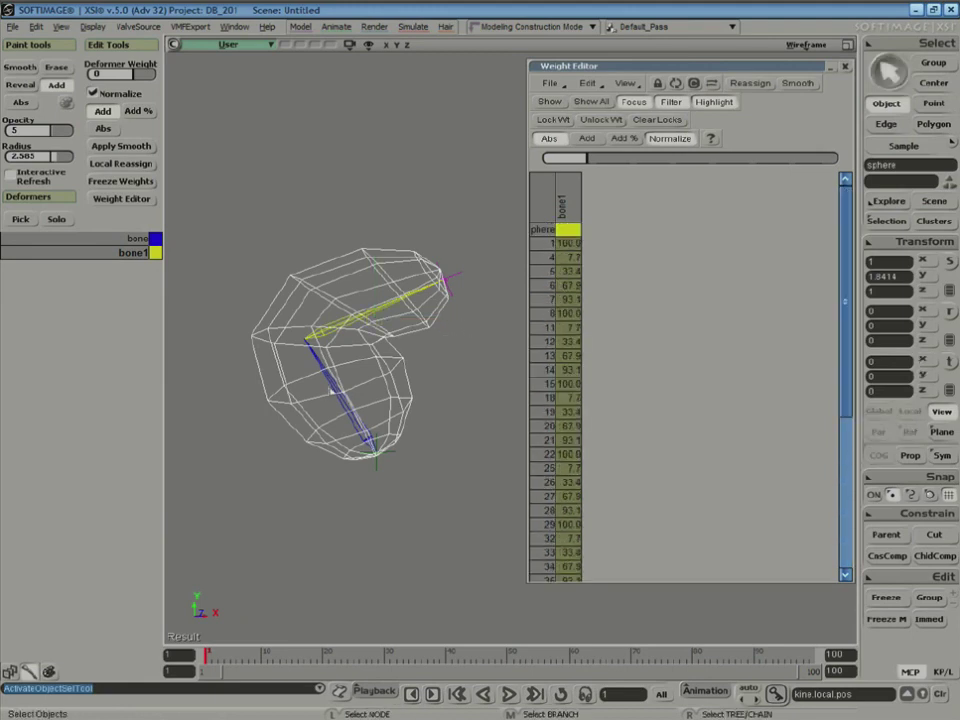
click(331, 392)
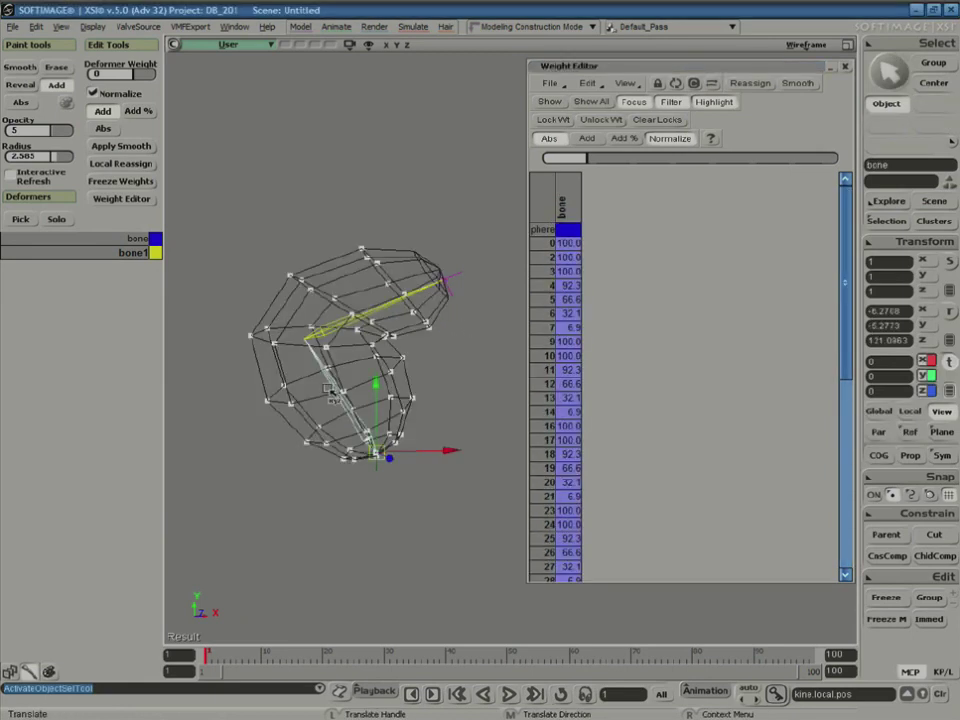
key(space)
shift+click(370, 312)
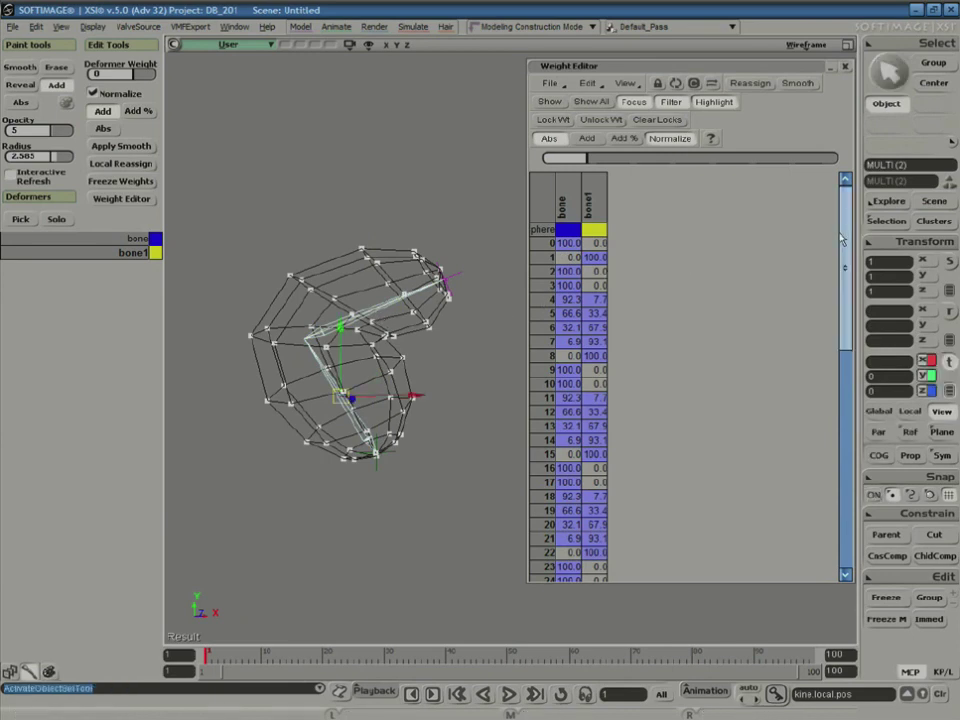
drag(841, 240, 851, 210)
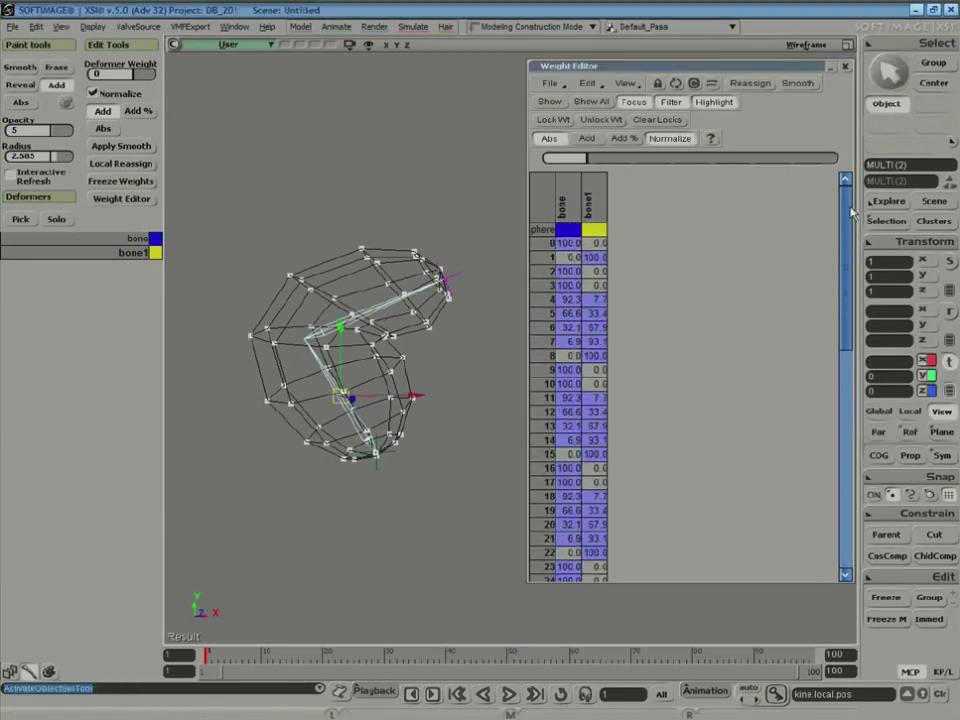
- Reselect the sphere, check the Weight Editor's preset load and save options, and close the editor
key(space)
click(394, 200)
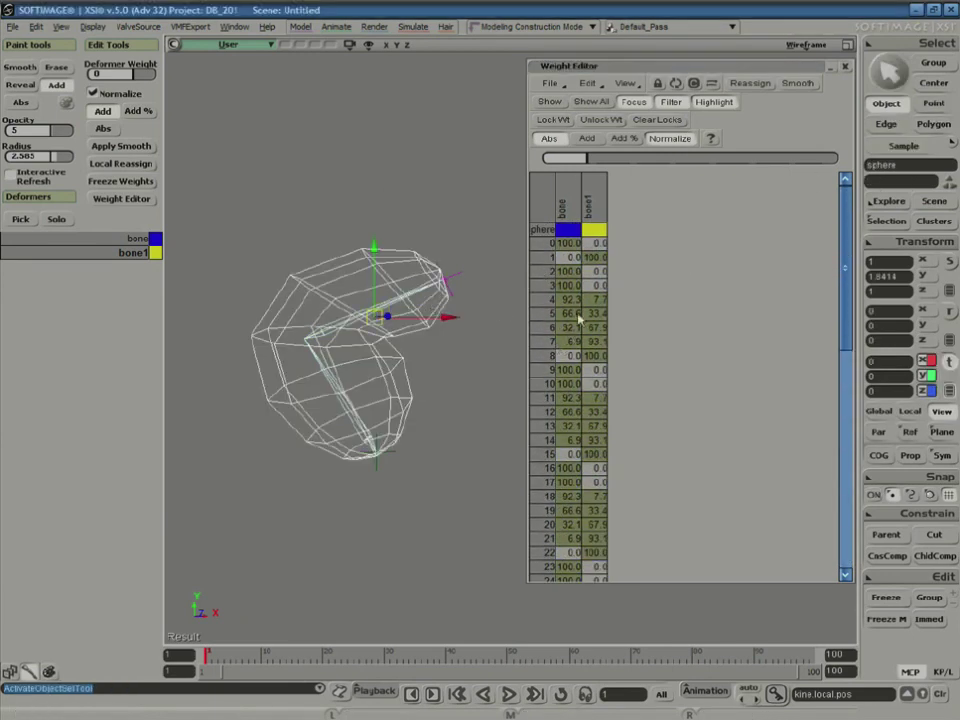
click(549, 83)
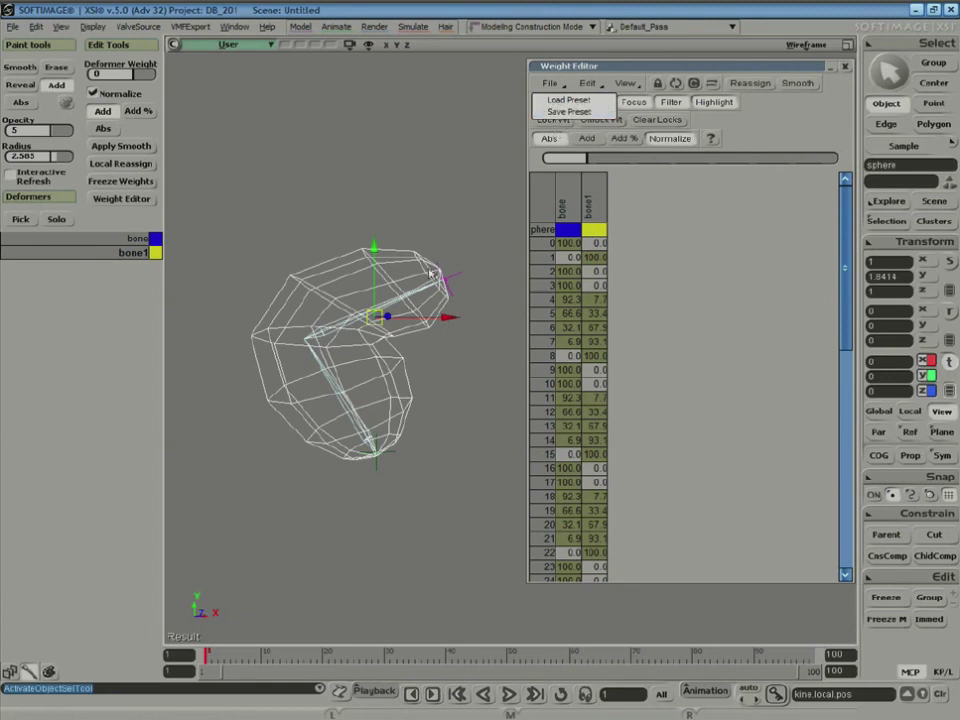
click(459, 189)
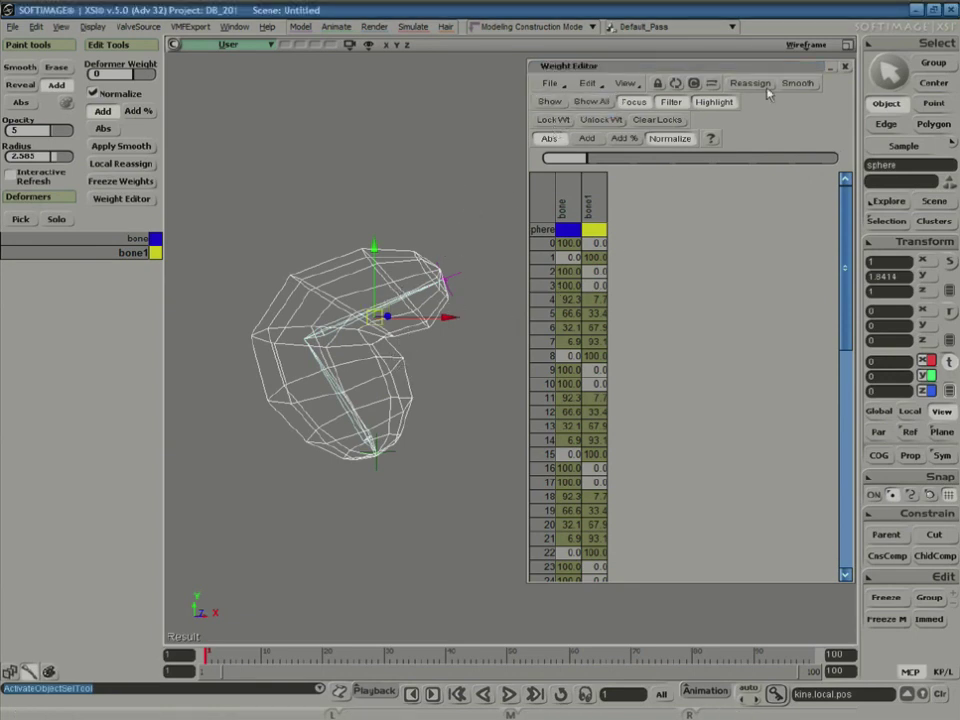
click(844, 67)
- Select the sphere together with its whole bone chain and delete everything from the scene
key(space)
click(548, 266)
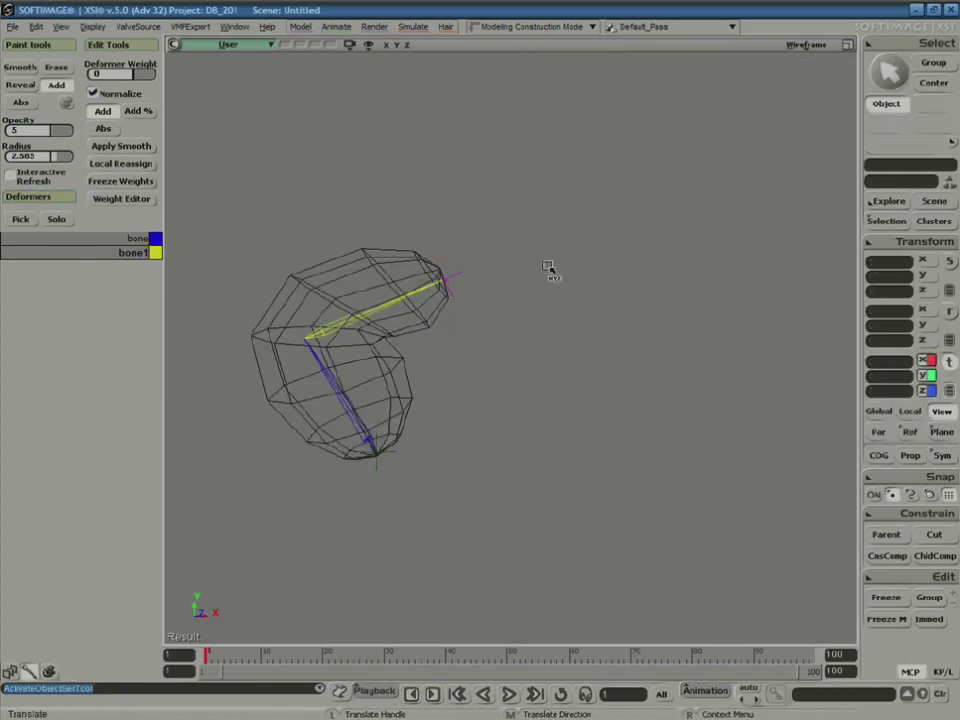
drag(249, 184, 455, 455)
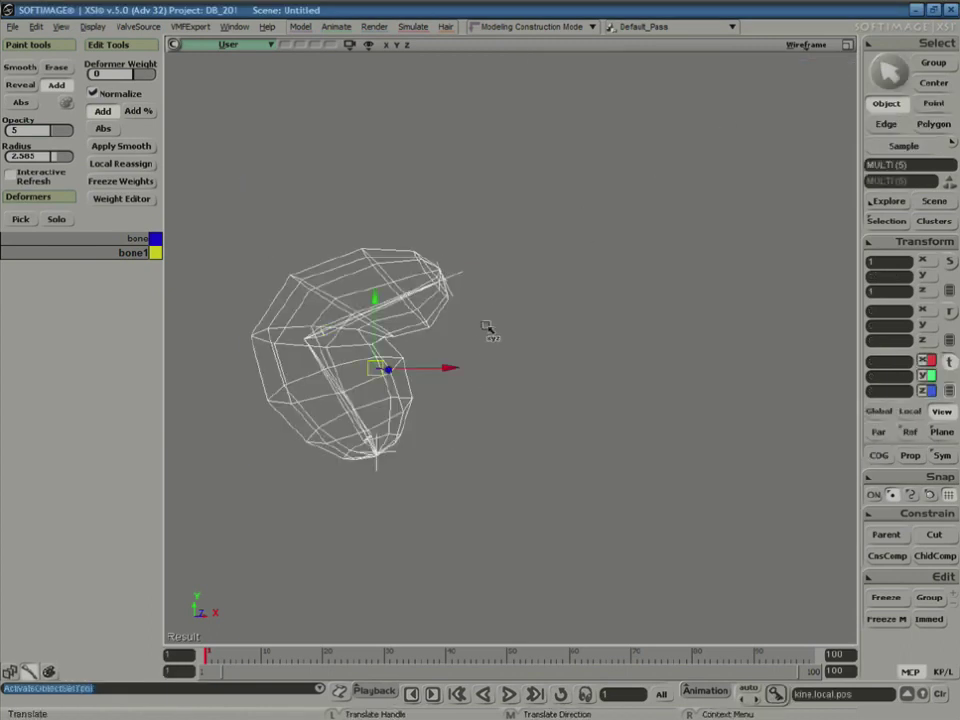
key(Delete)
drag(350, 266, 320, 386)
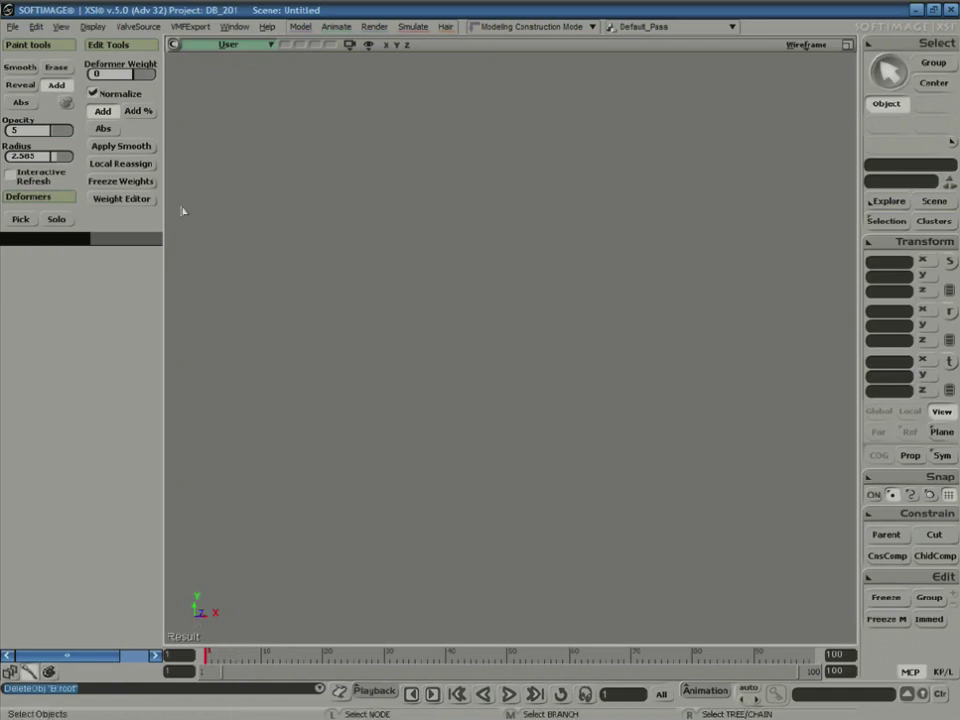
- Bring back the main toolbar and add a Face - Man model primitive to the scene
click(11, 672)
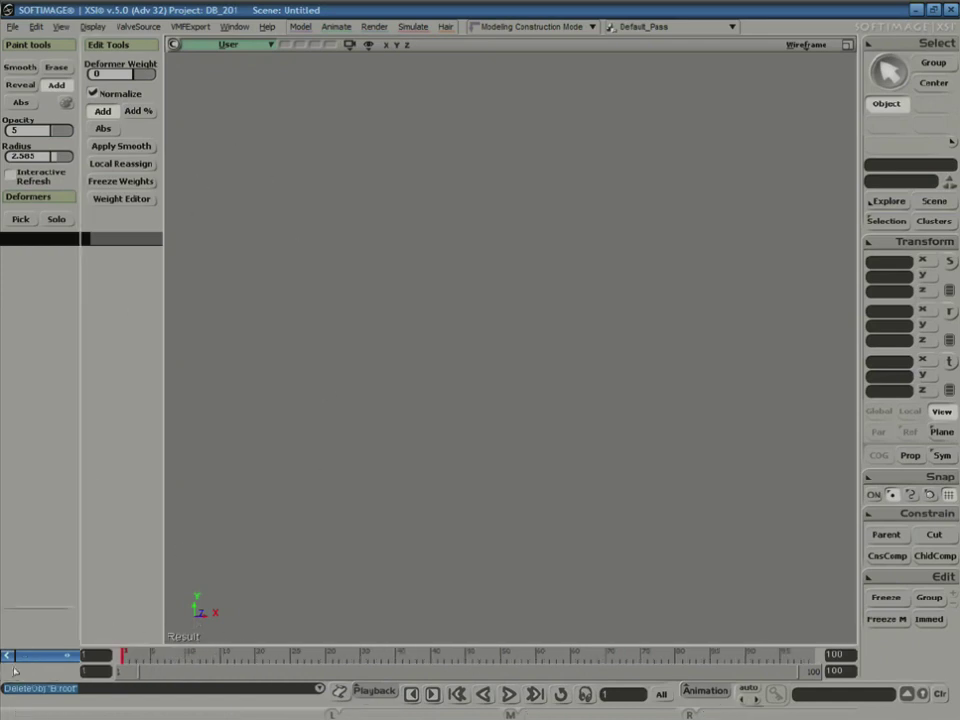
key(space)
click(48, 84)
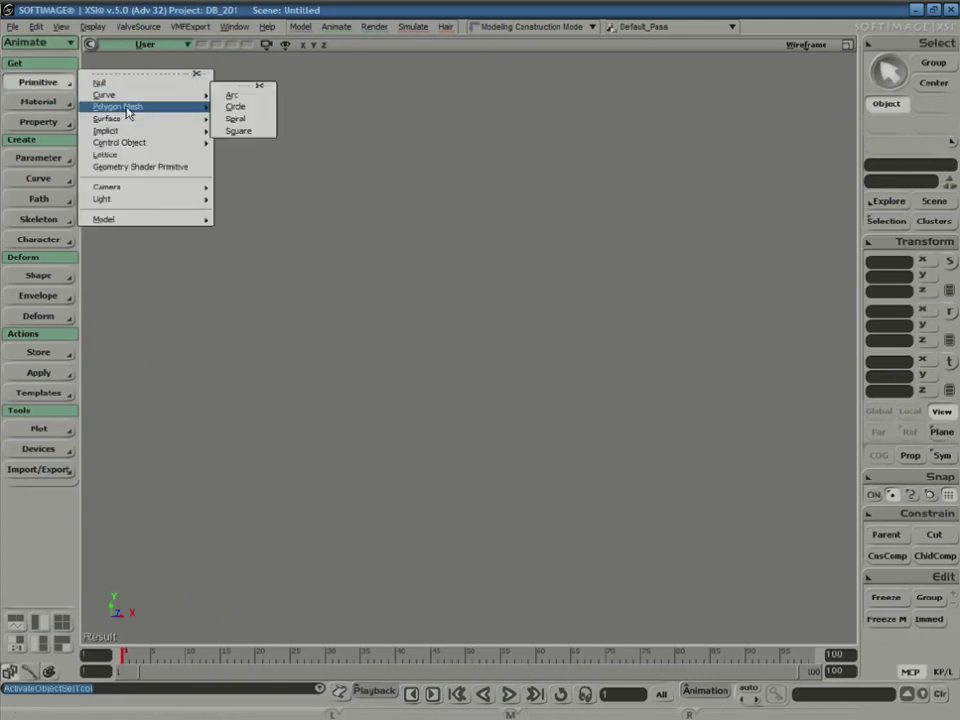
mouse_move(138, 224)
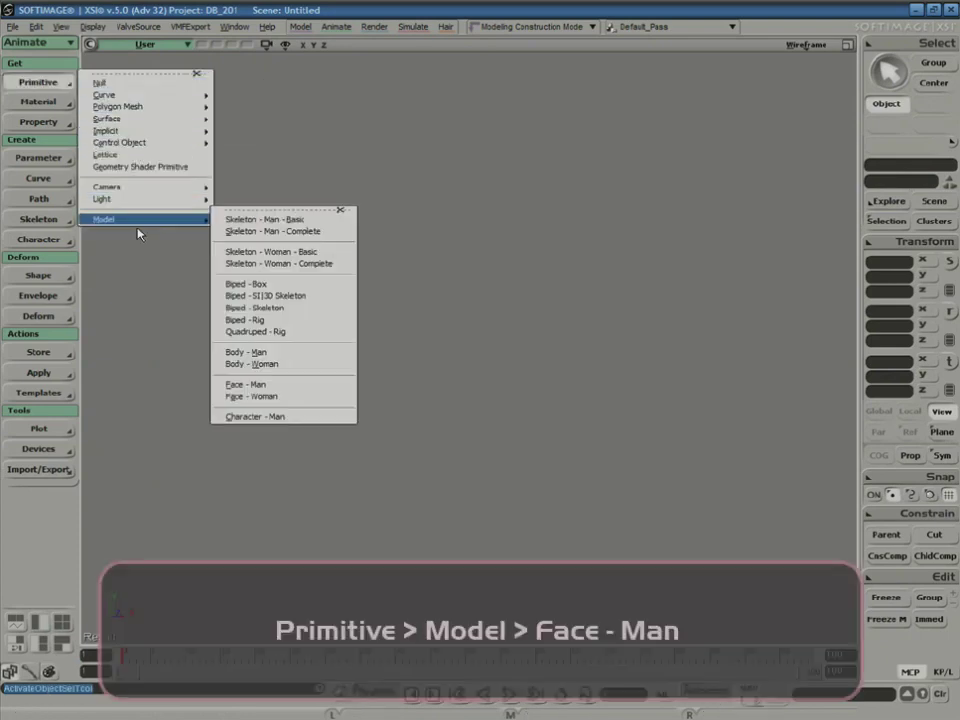
click(268, 389)
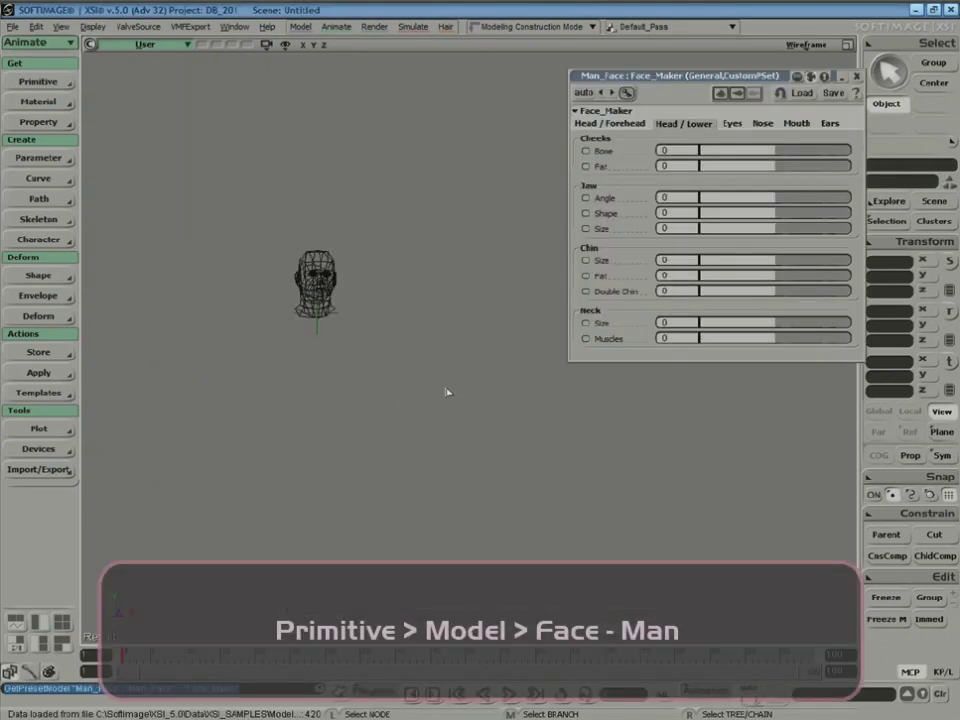
- Load the face2 preset into the man face's Face_Maker properties
key(f)
key(s)
mouse_move(407, 381)
right_down()
mouse_move(392, 388)
mouse_move(474, 332)
mouse_move(360, 392)
mouse_move(404, 373)
right_up()
click(795, 93)
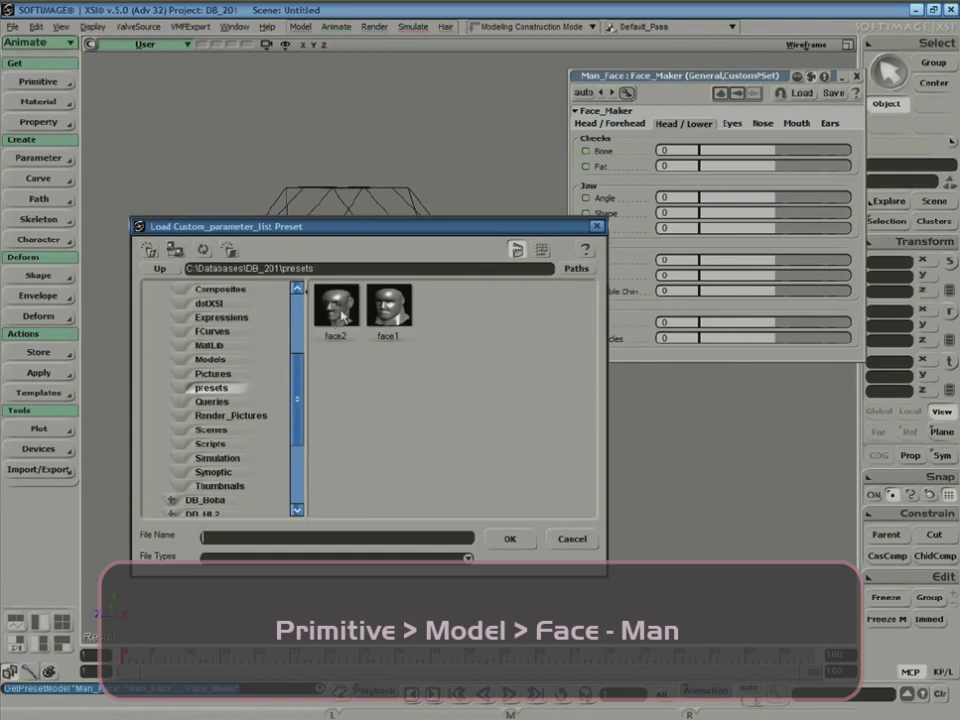
click(340, 312)
click(510, 539)
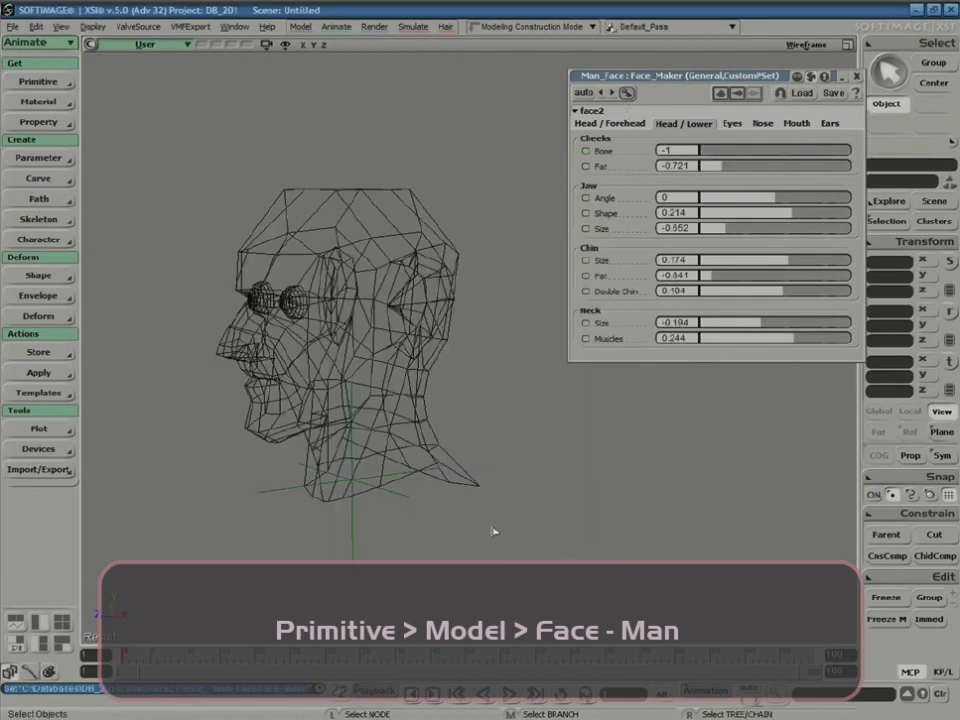
- Display the User view as Shaded, subdivide the Basic_Face head mesh one level, and close its property page
click(806, 45)
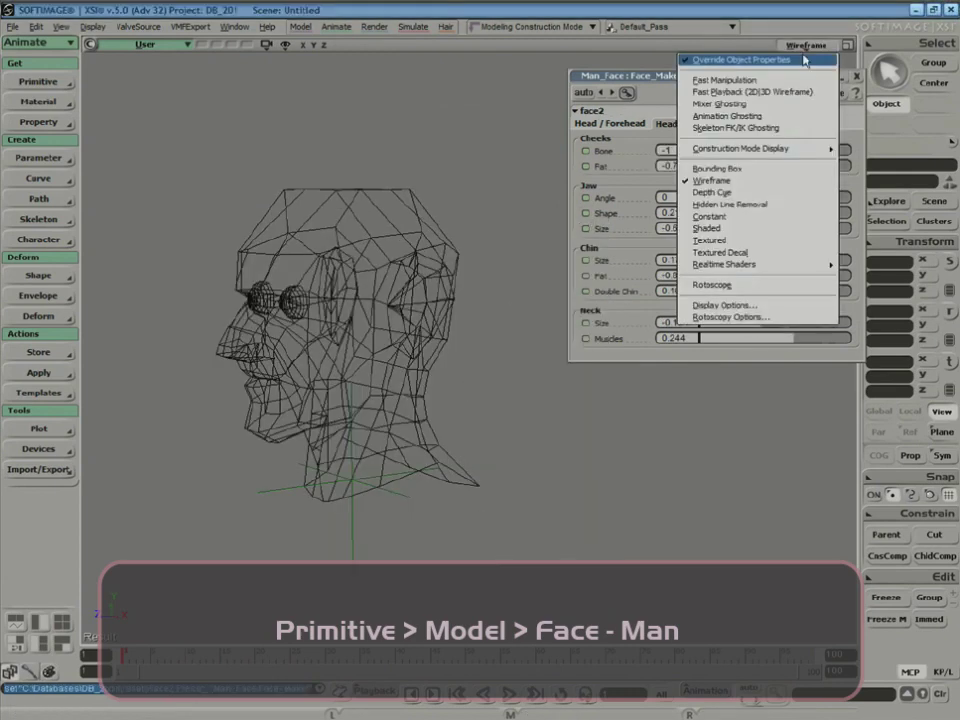
click(752, 228)
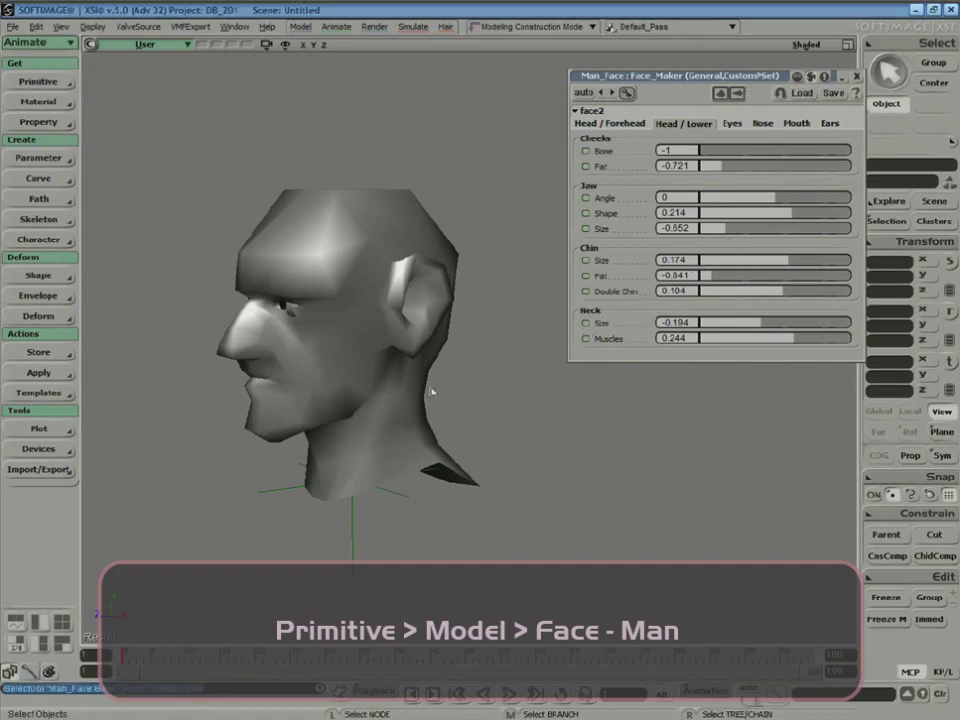
click(445, 388)
key(KP_Add)
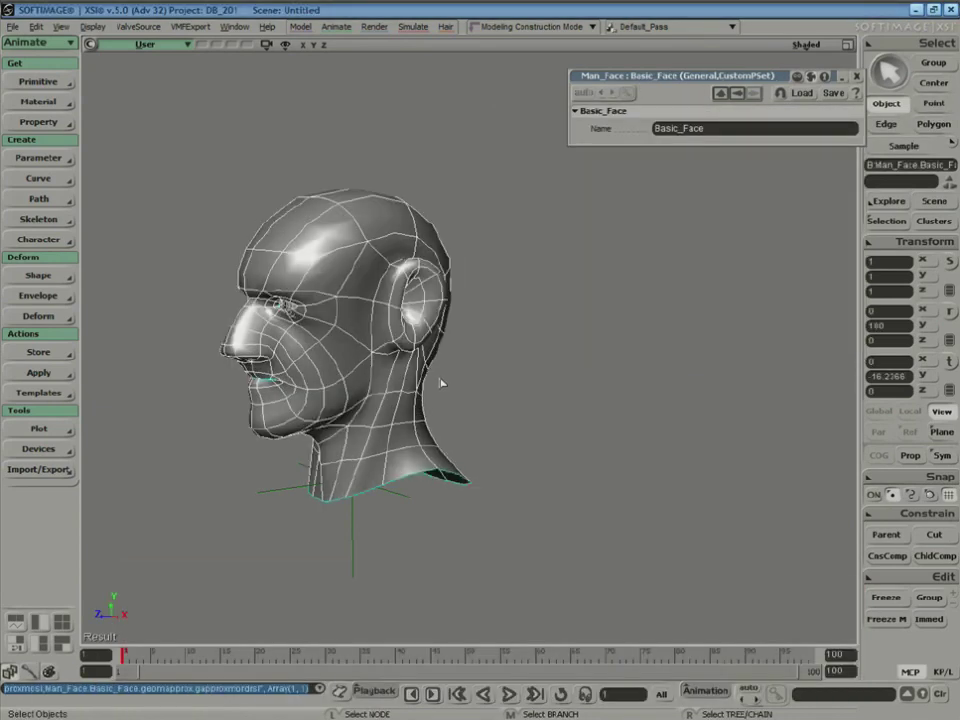
click(441, 154)
key(s)
right_drag(483, 258, 506, 289)
click(856, 76)
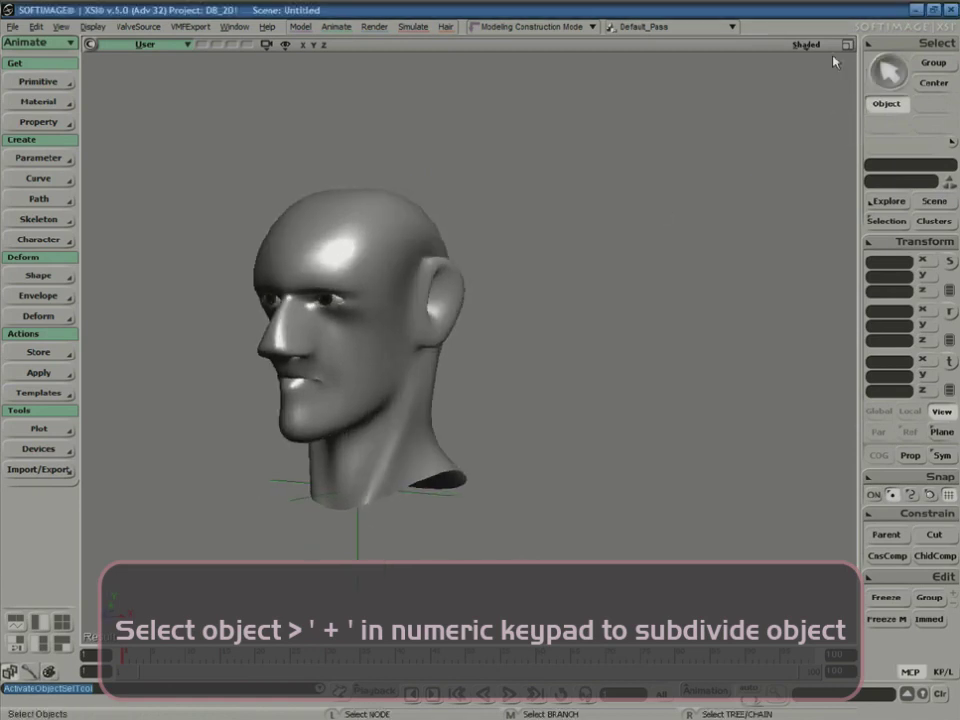
- Switch to the four-view layout and frame the whole head in every view, facing front in the User view
click(847, 44)
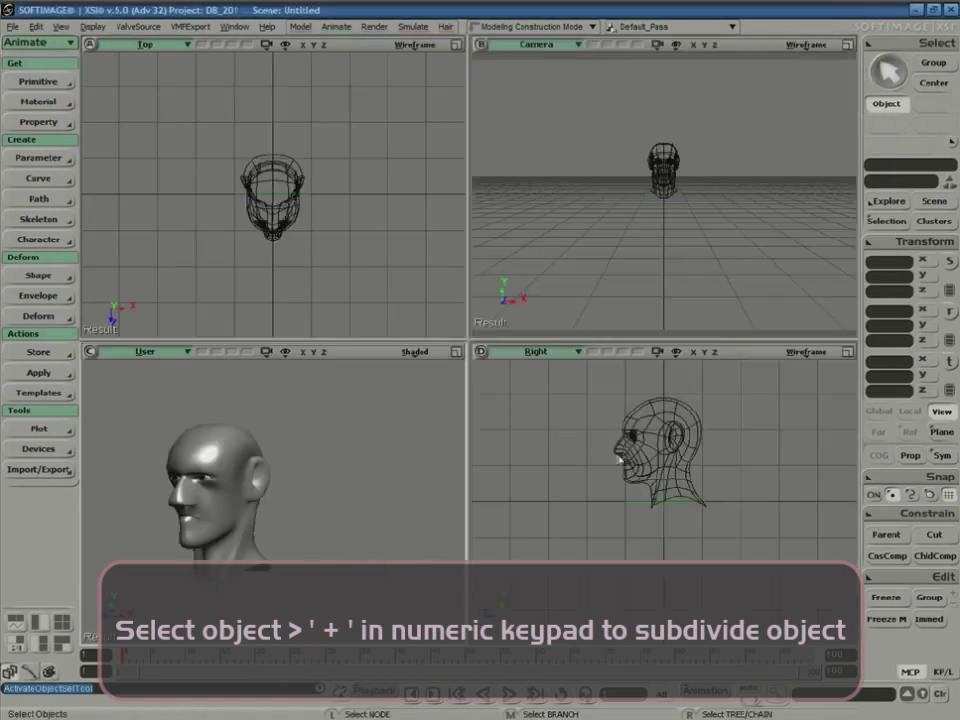
key(a)
key(a)
key(a)
key(s)
right_drag(315, 457, 383, 454)
key(space)
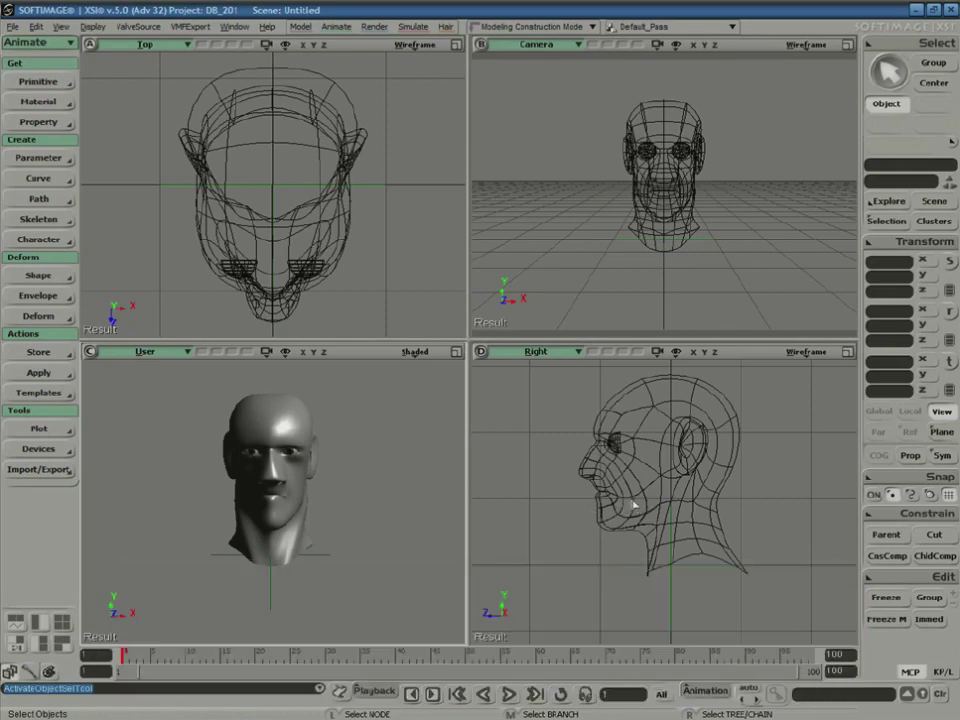
- Try to draw a single-bone 2D chain up the neck in the Right view
click(40, 219)
click(95, 217)
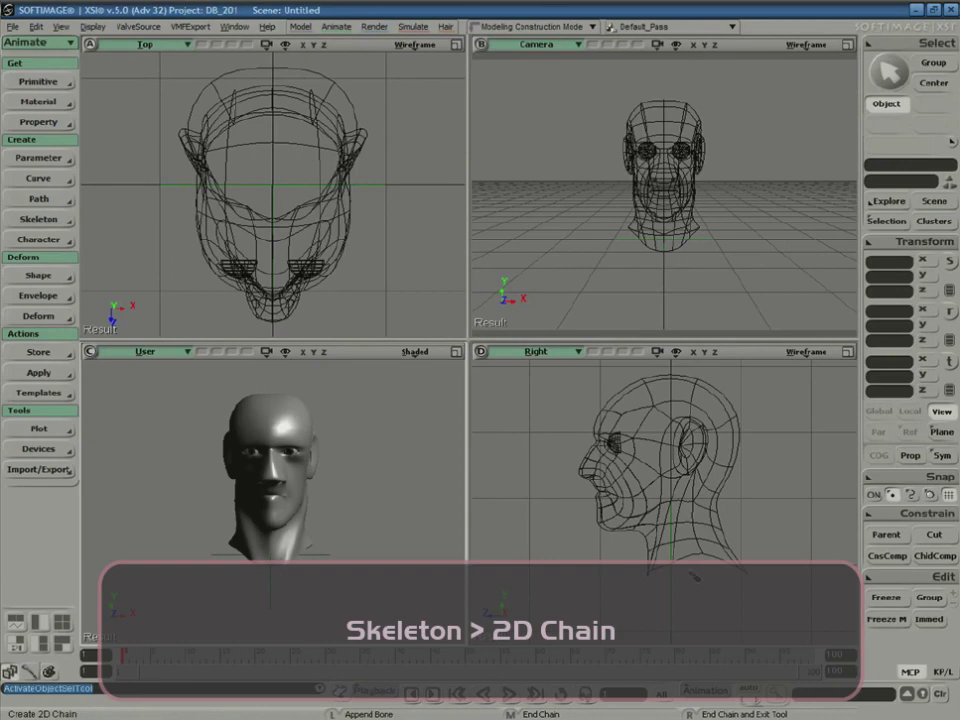
click(689, 512)
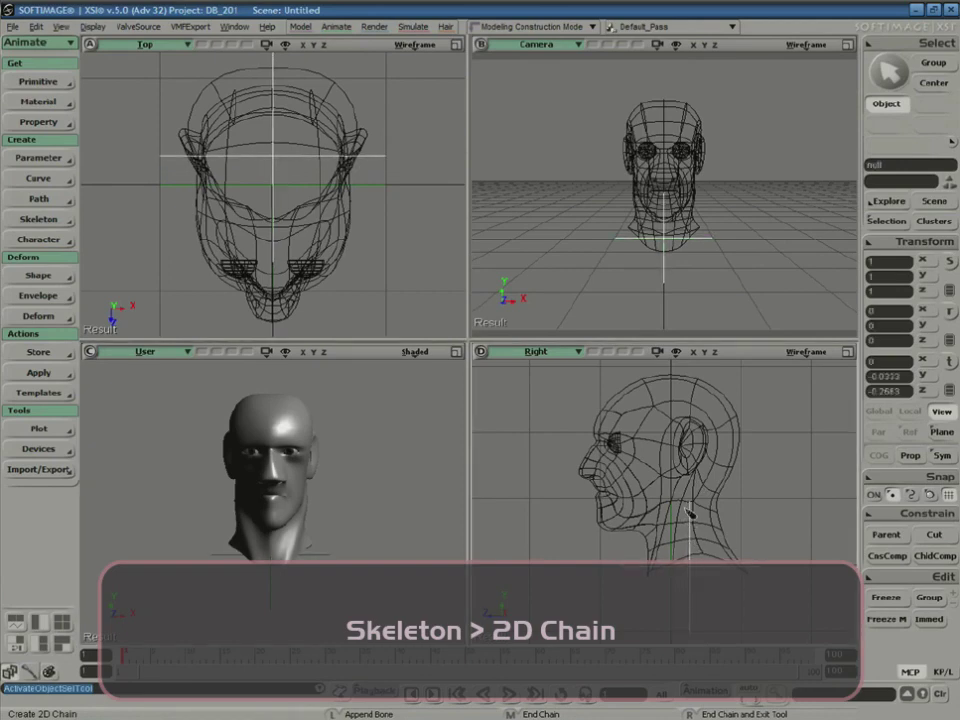
drag(687, 510, 681, 540)
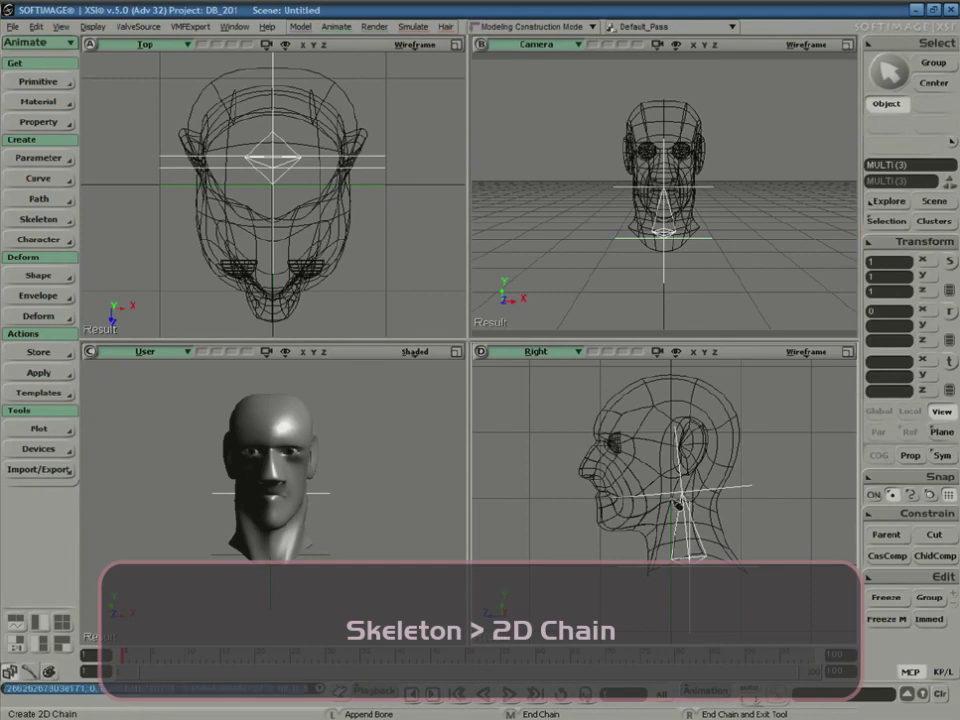
right_click(755, 528)
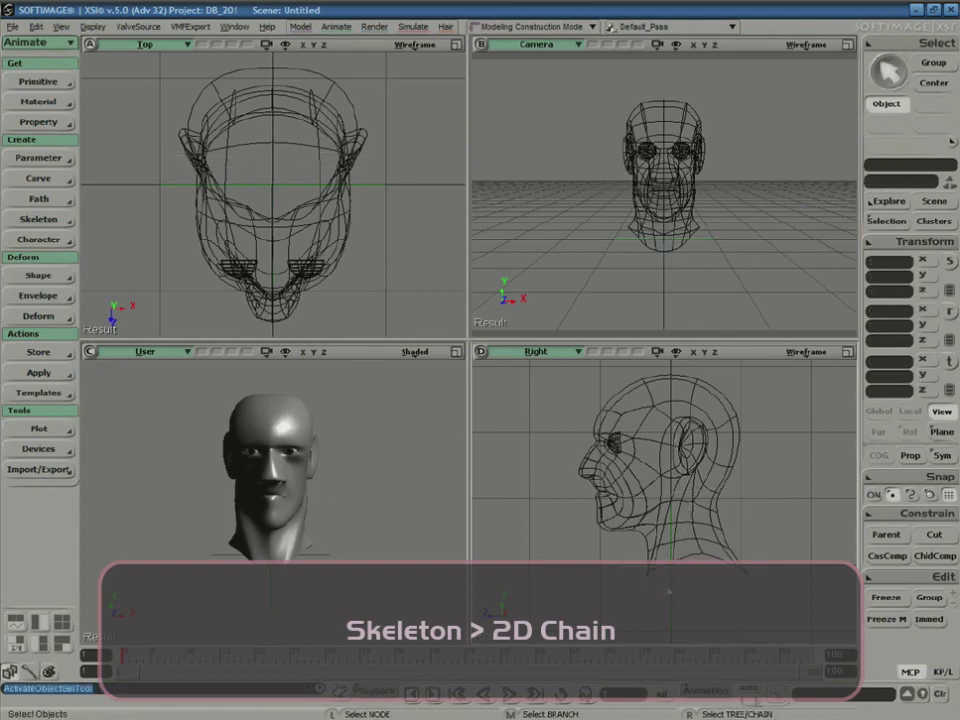
- Scale the Man_Face model up uniformly to about 3.47, frame the enlarged head in all views, and deselect everything
click(663, 577)
key(x)
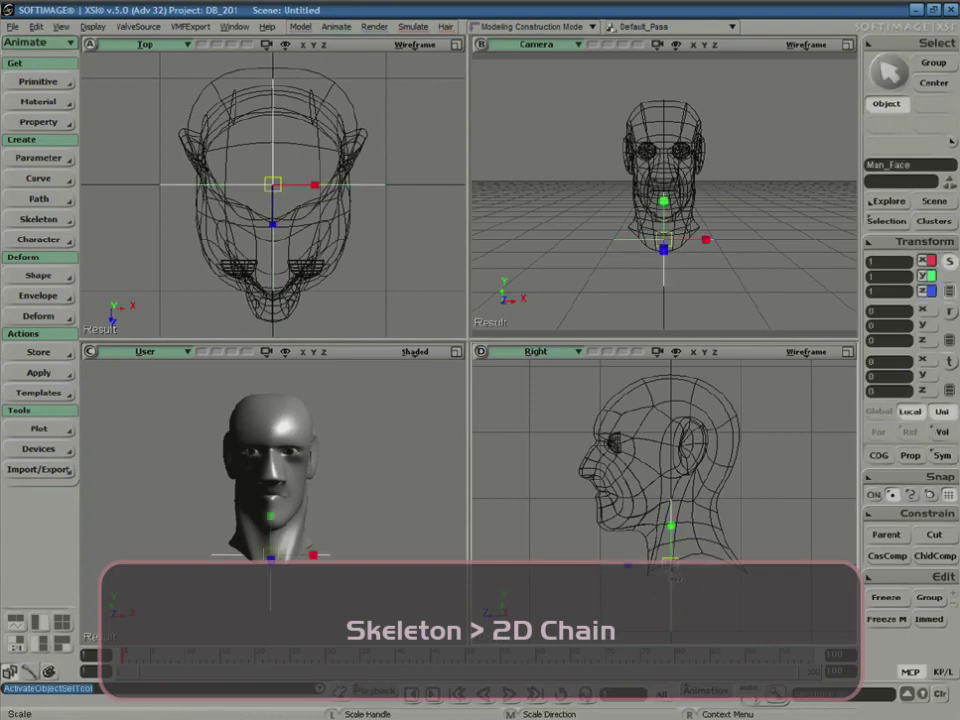
drag(663, 577, 866, 440)
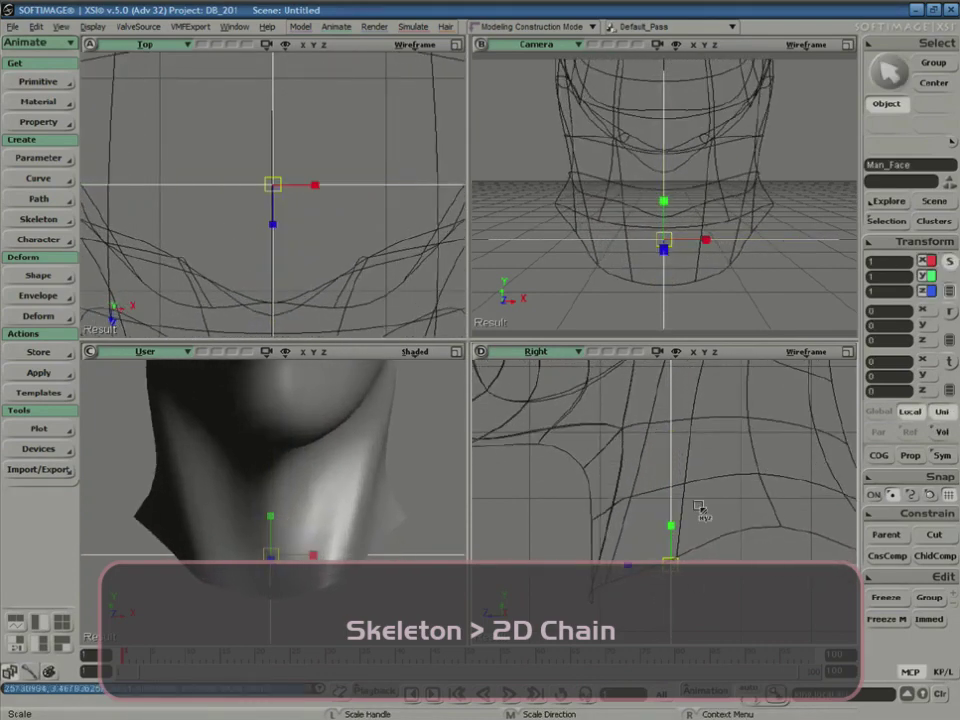
key(f)
key(ctrl+a)
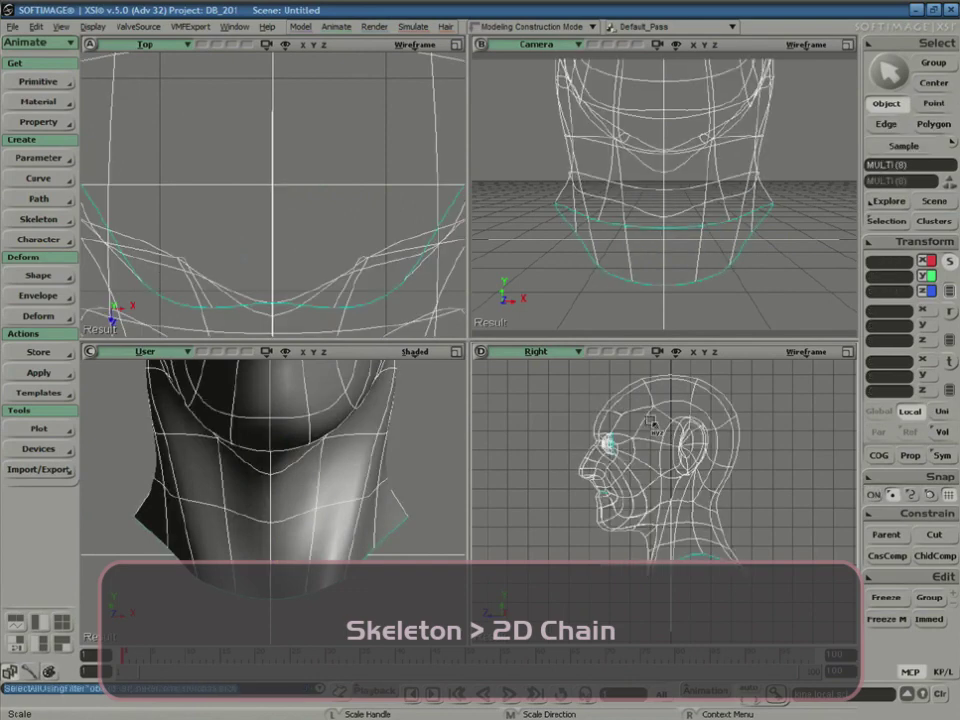
key(f)
key(f)
key(f)
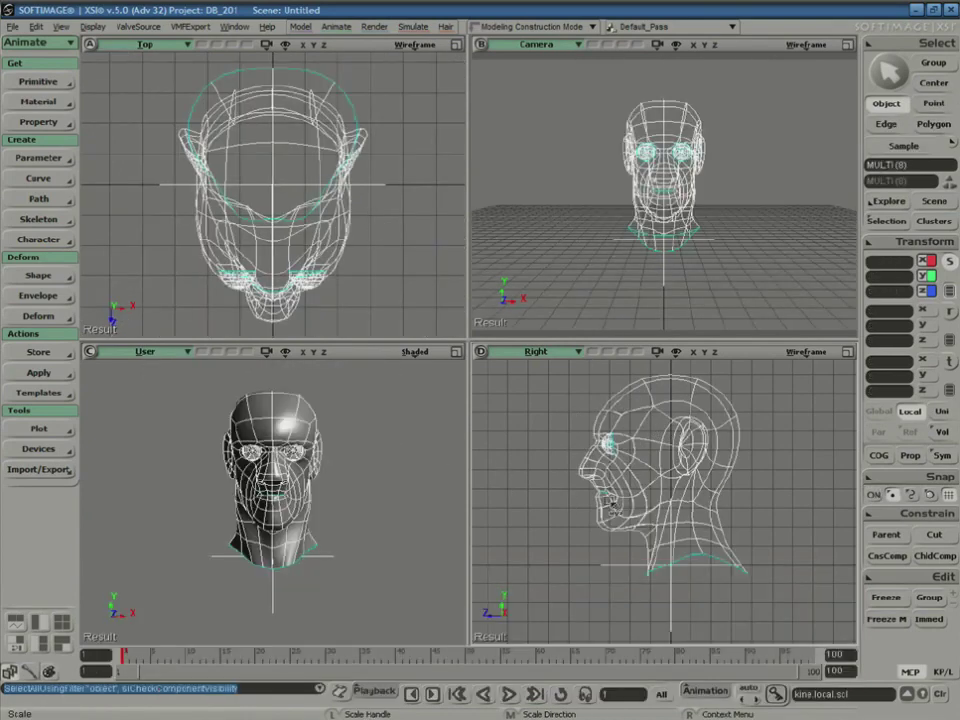
key(ctrl+shift+a)
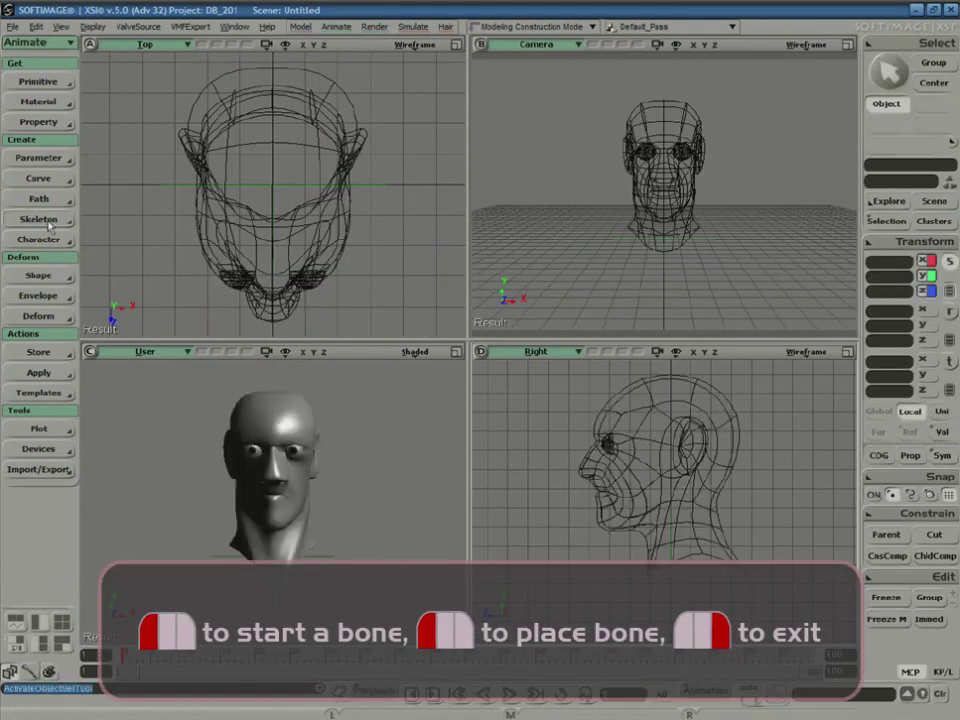
- Draw a single-bone 2D chain in the Right view from the base of the neck up to jaw height
click(58, 219)
click(120, 217)
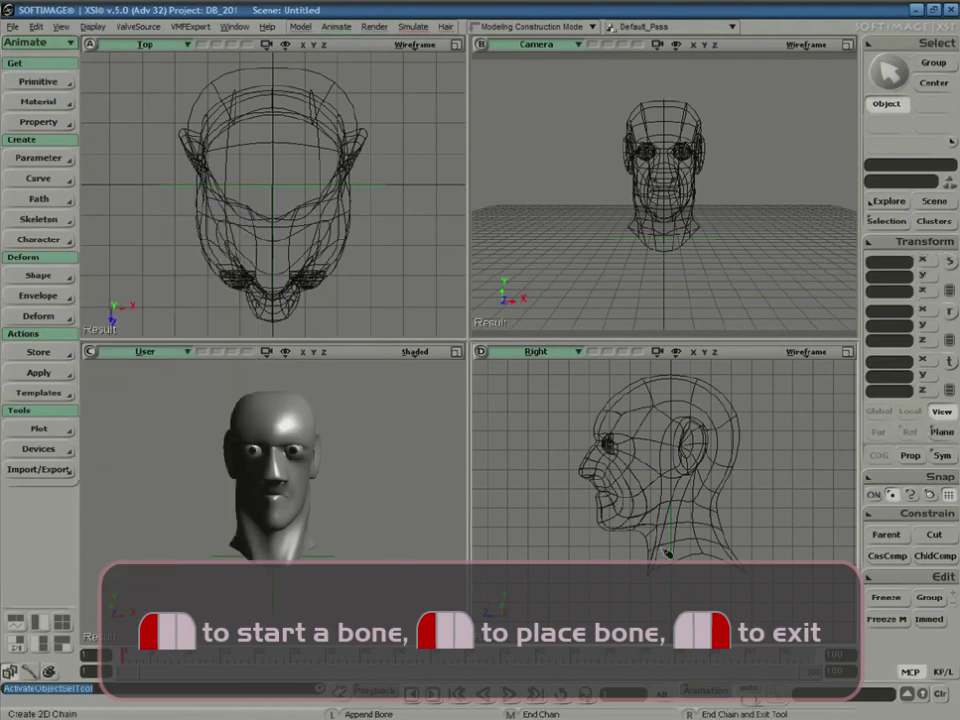
click(690, 568)
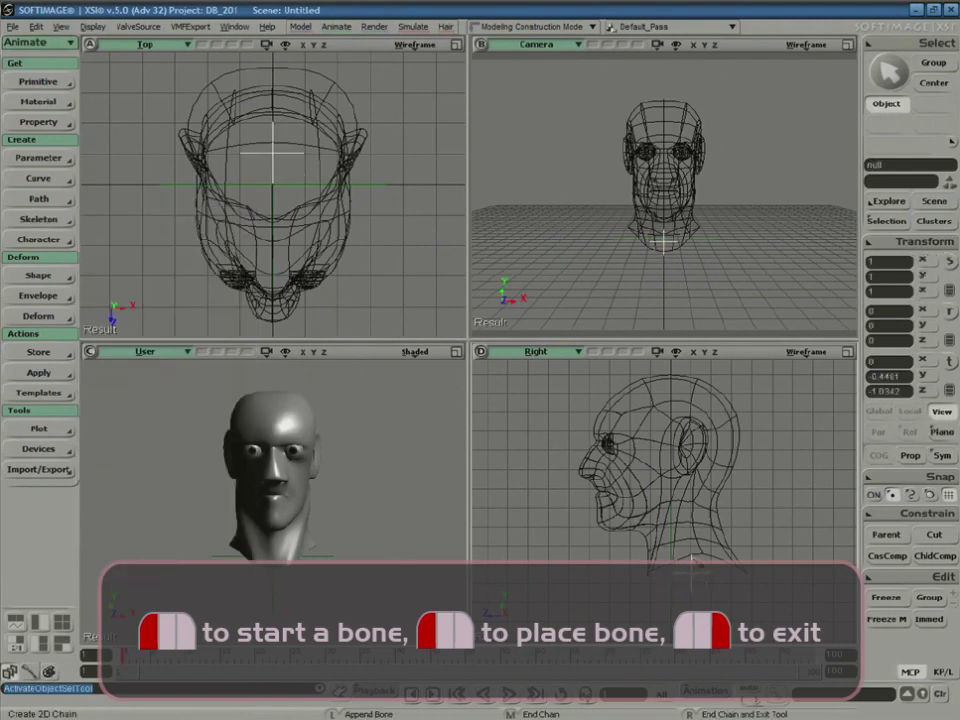
click(690, 518)
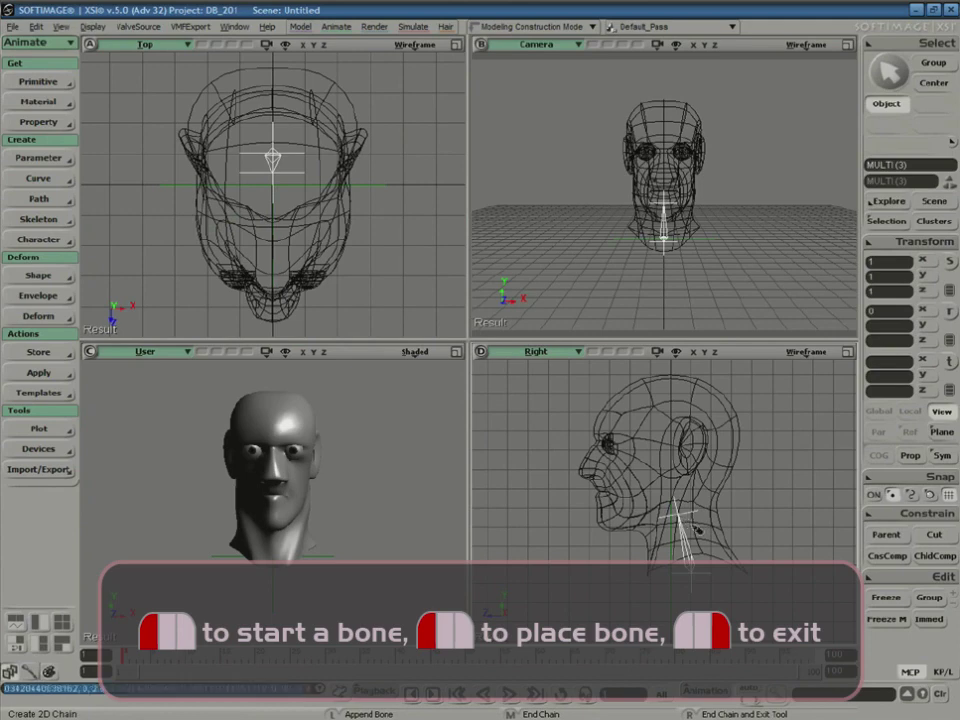
right_click(714, 533)
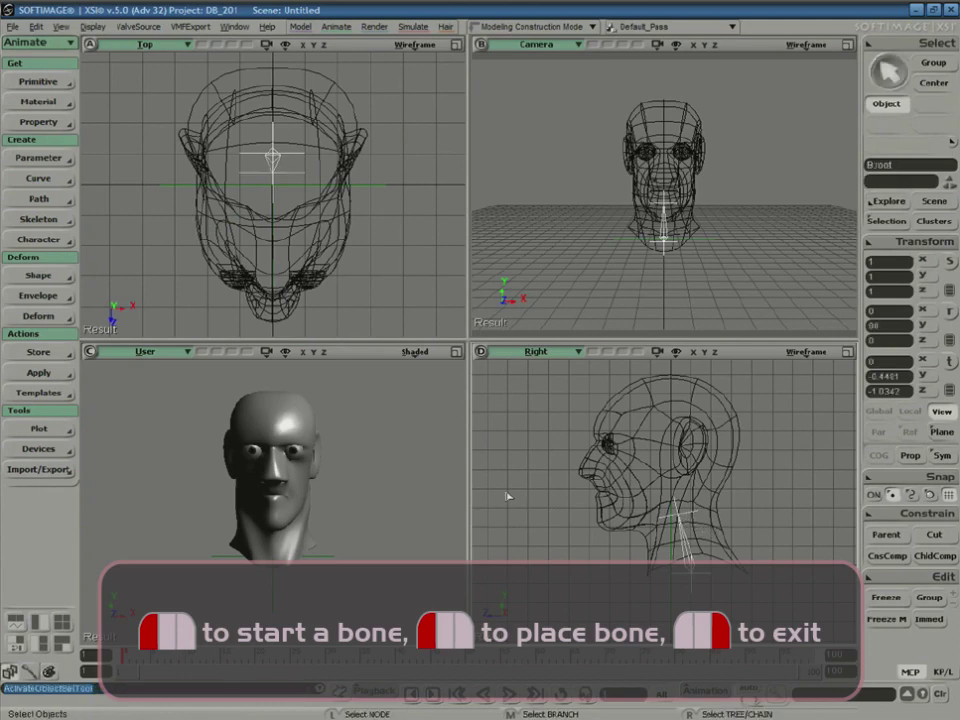
- Draw a second single-bone 2D chain in the Right view from the neck bone's upper end to the top of the head
click(38, 219)
click(110, 214)
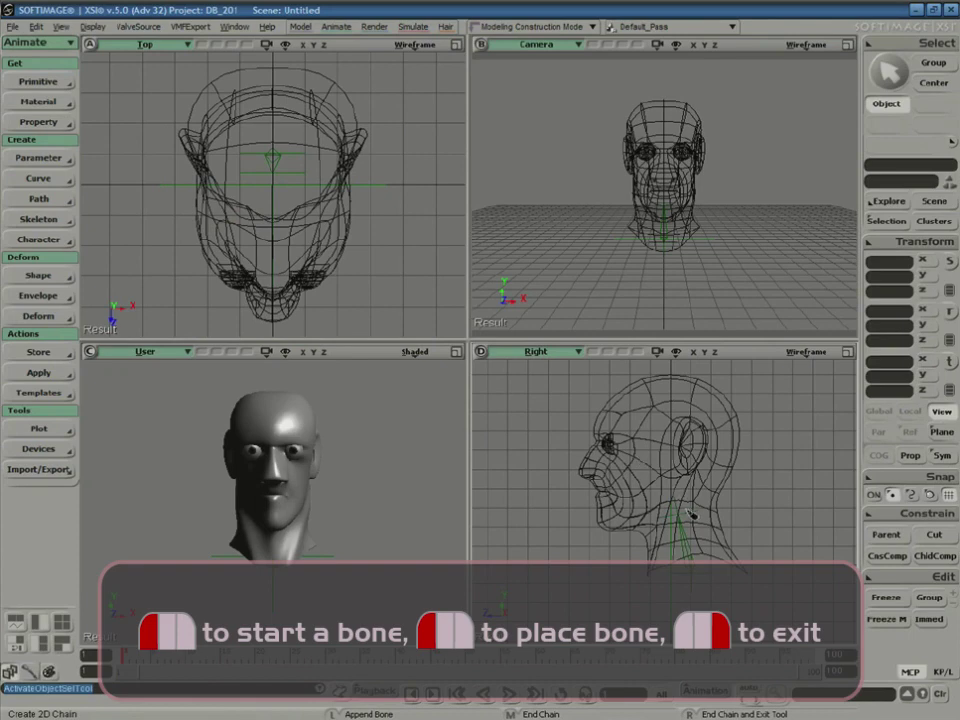
click(680, 510)
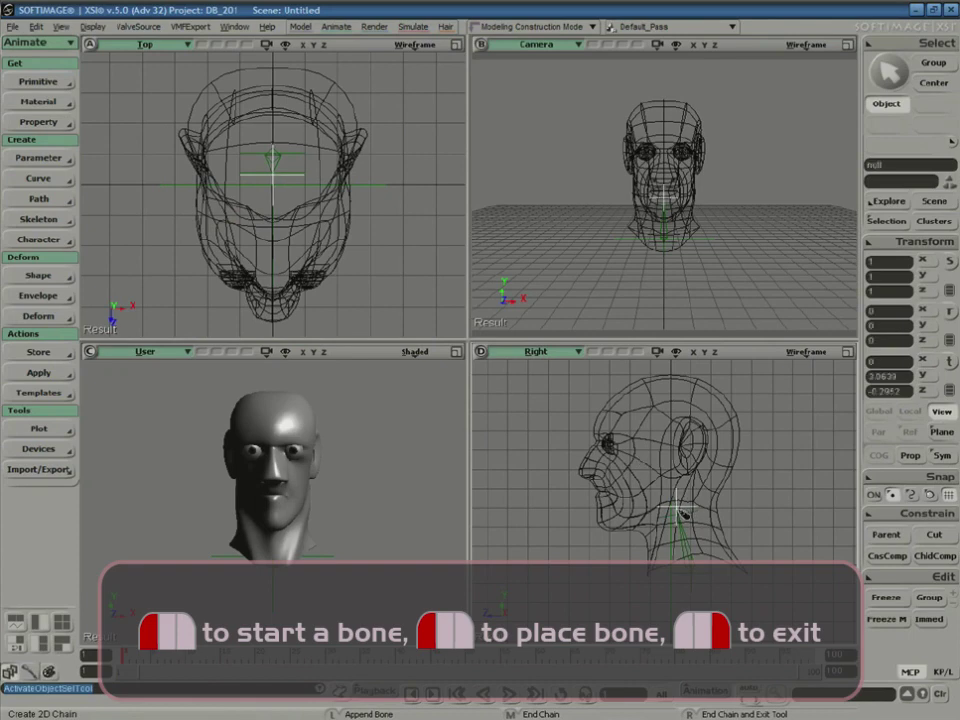
click(679, 380)
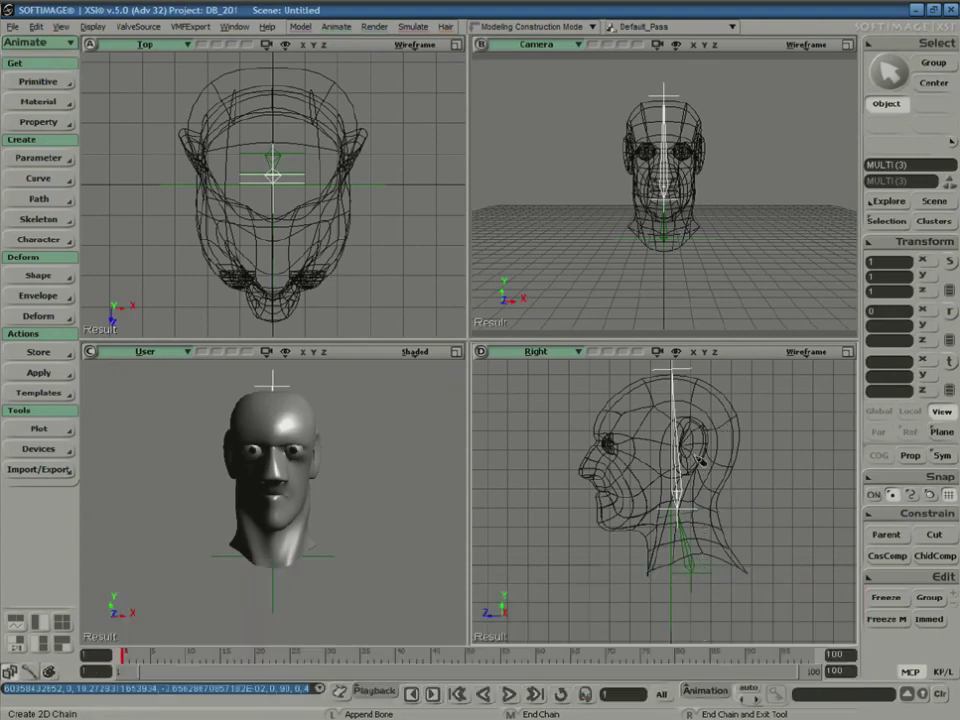
right_click(688, 480)
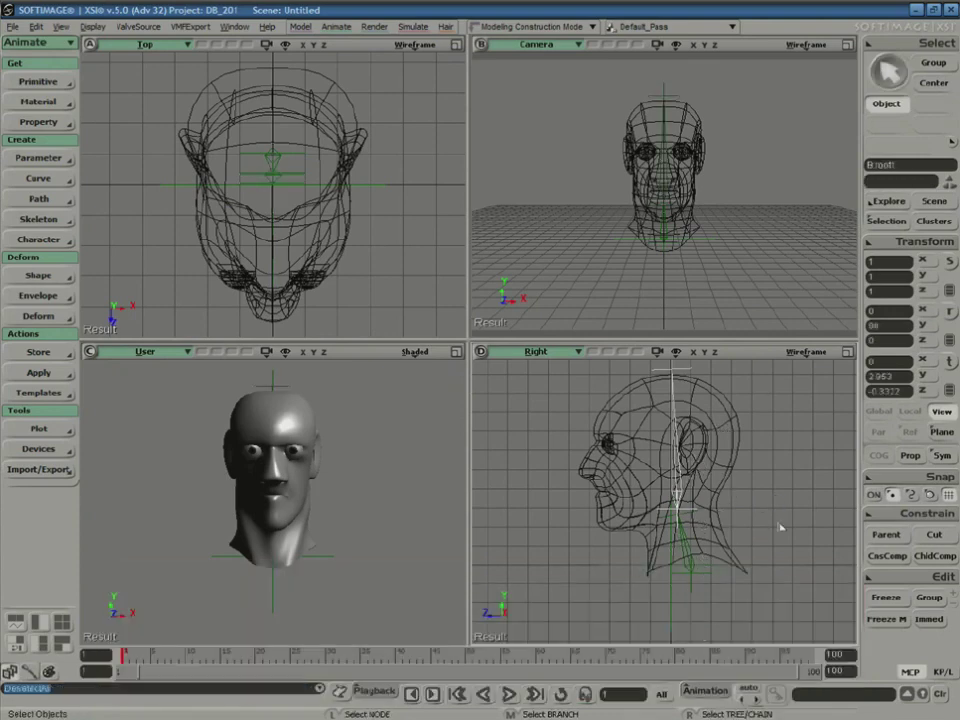
click(510, 458)
- Draw a third single-bone 2D chain in the Right view for the jaw, from below the ear to the chin
click(70, 224)
click(119, 220)
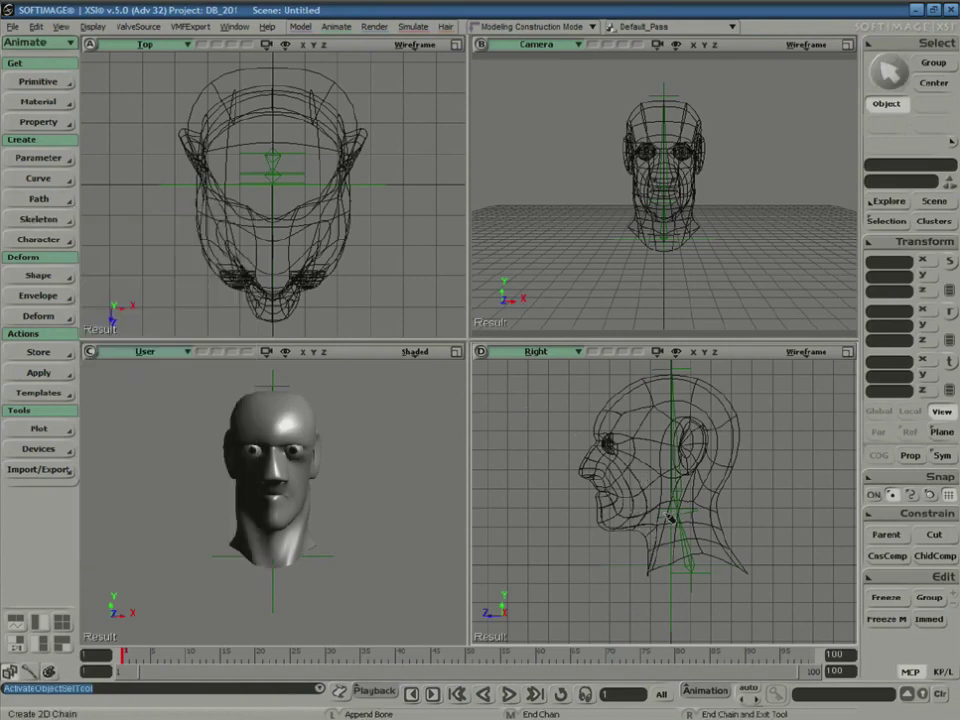
click(670, 489)
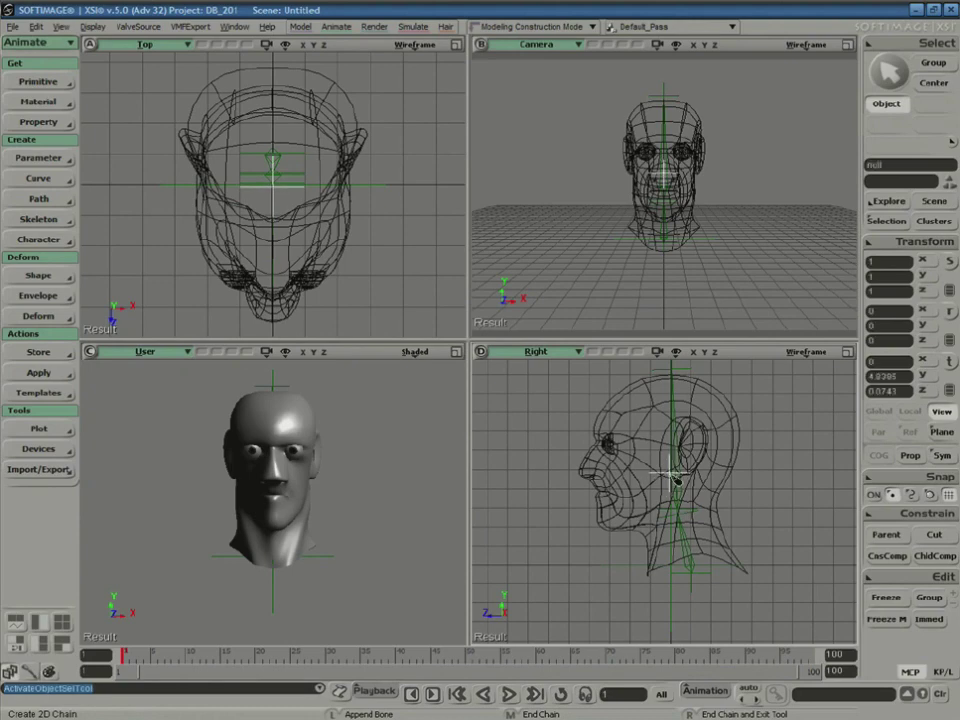
click(598, 528)
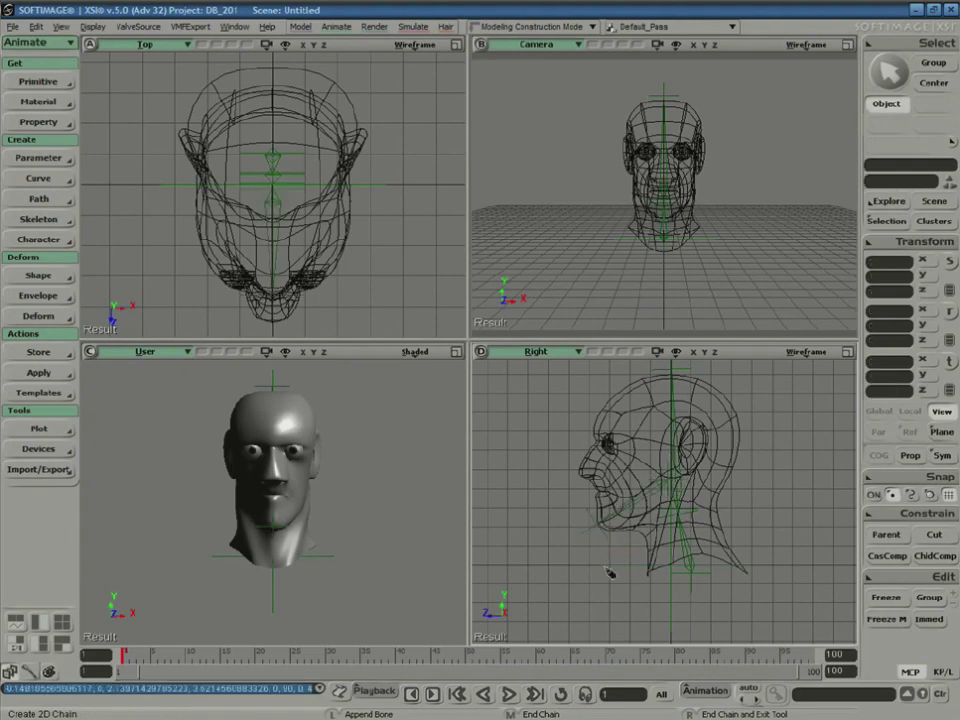
right_click(614, 580)
- Hide the Man_Face model null and show the head with its three bone chains from an angle in the Camera view
click(668, 600)
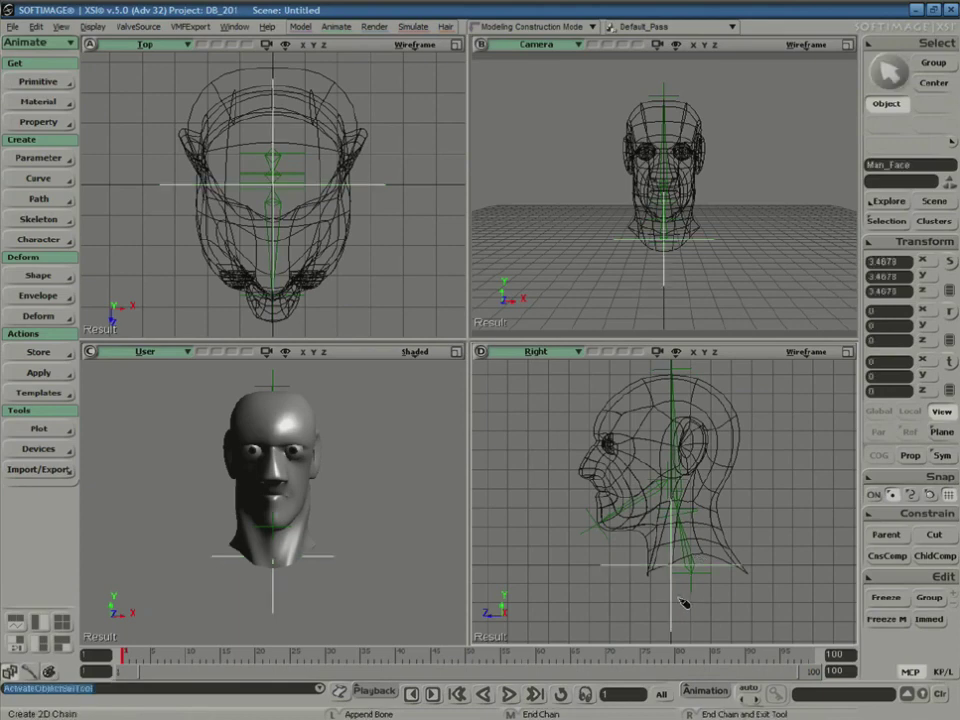
key(s)
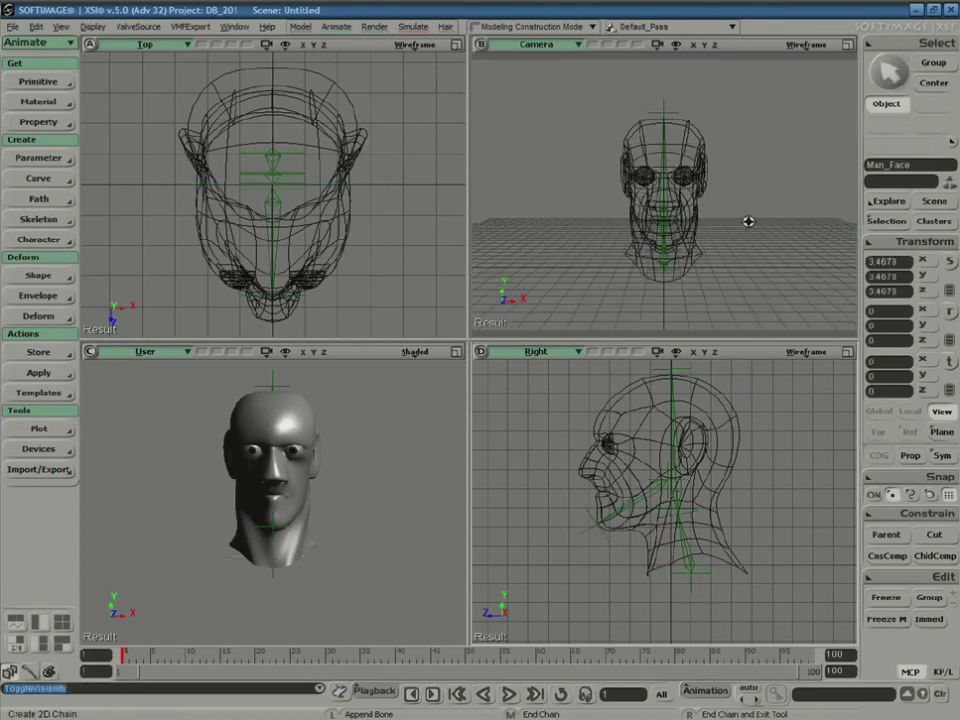
middle_drag(748, 221, 676, 232)
middle_drag(765, 240, 728, 230)
mouse_move(728, 230)
right_down()
mouse_move(786, 240)
mouse_move(716, 243)
right_up()
middle_drag(716, 243, 806, 242)
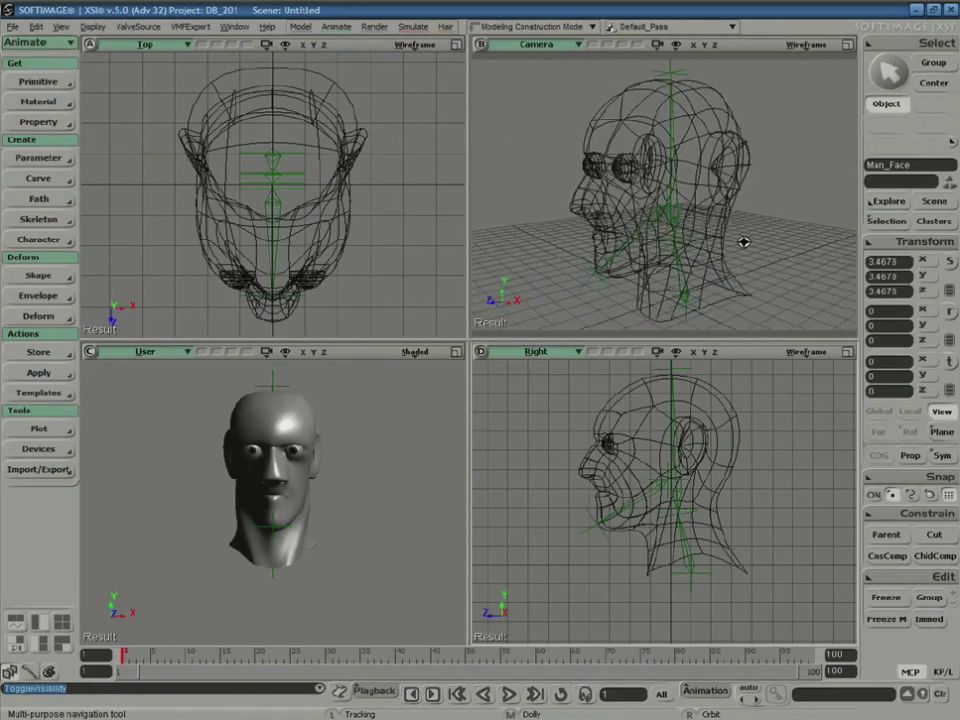
- Select the effector at the top of the head and show the neck and head chains' nodes in the Schematic view
middle_drag(746, 240, 766, 224)
mouse_move(766, 224)
right_down()
mouse_move(722, 231)
mouse_move(750, 216)
mouse_move(766, 226)
right_up()
key(space)
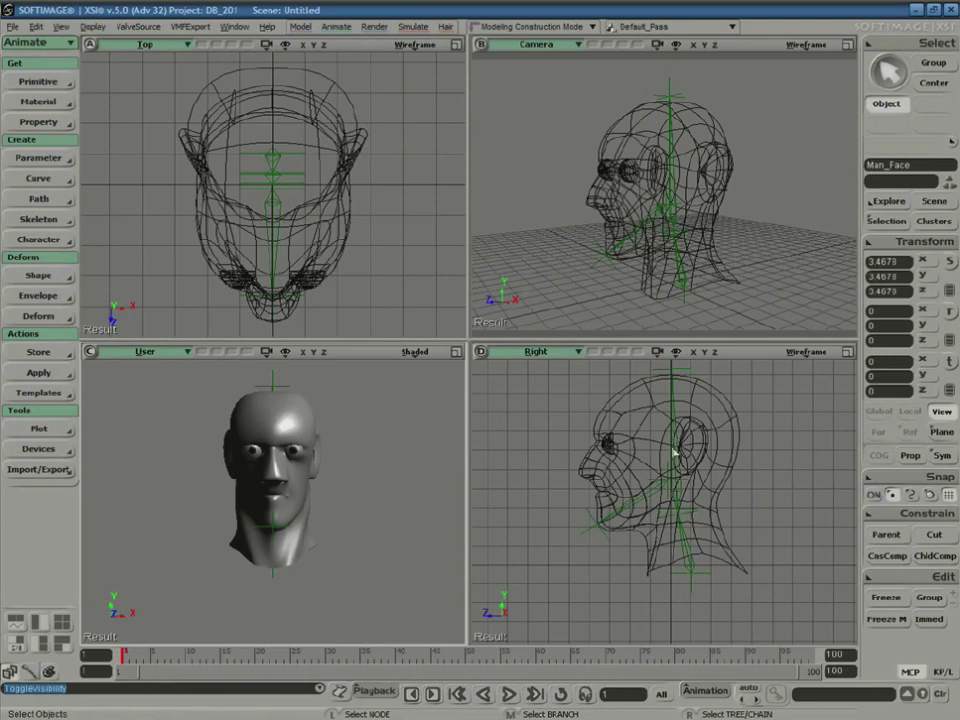
key(9)
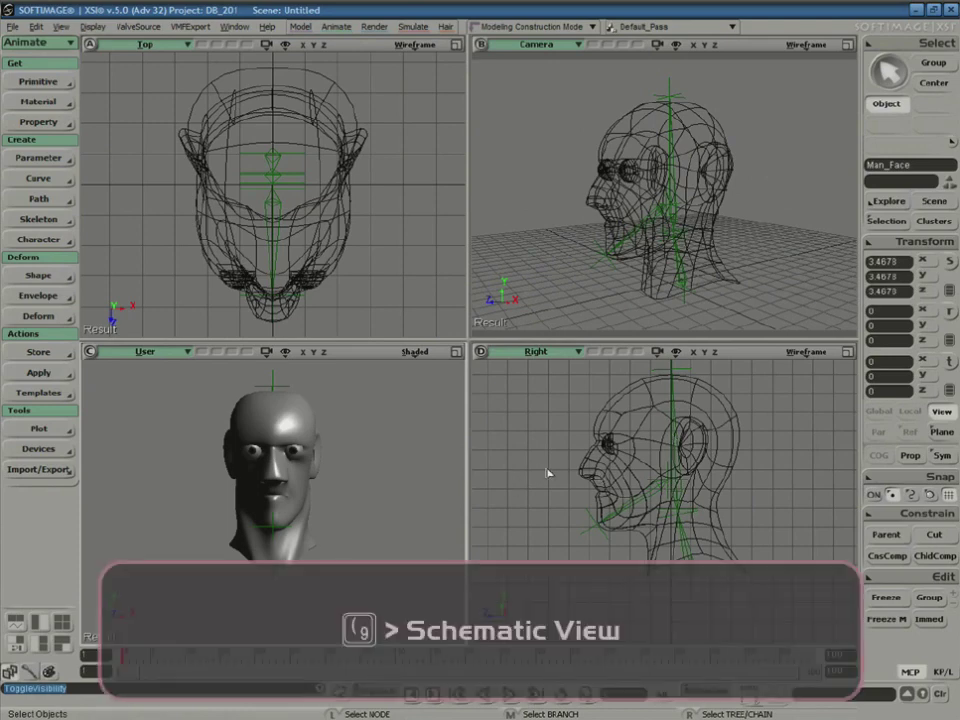
click(692, 374)
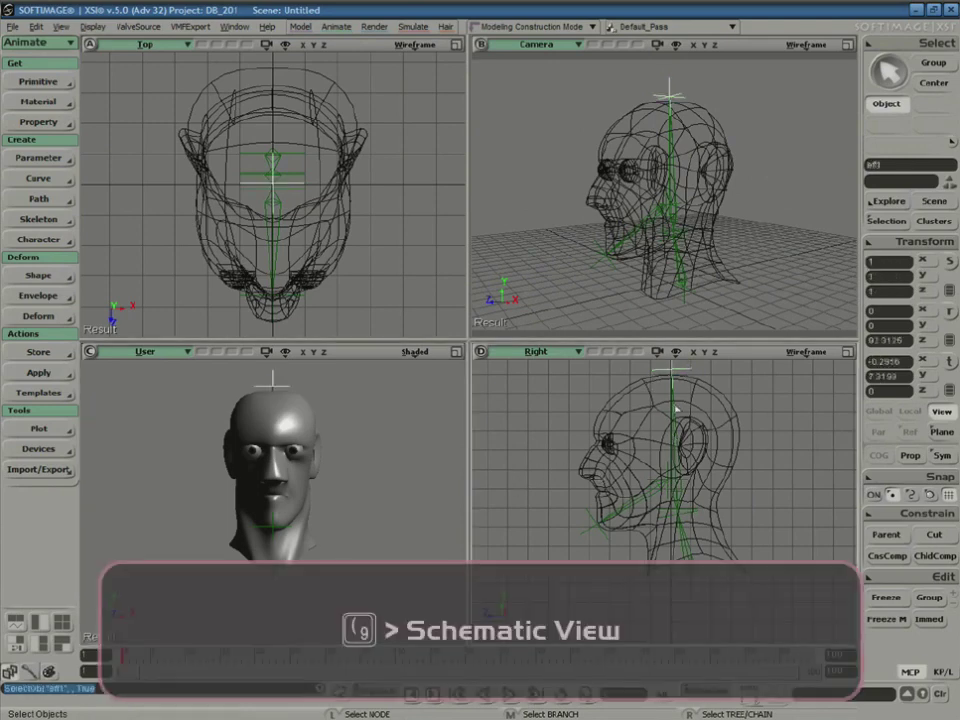
key(9)
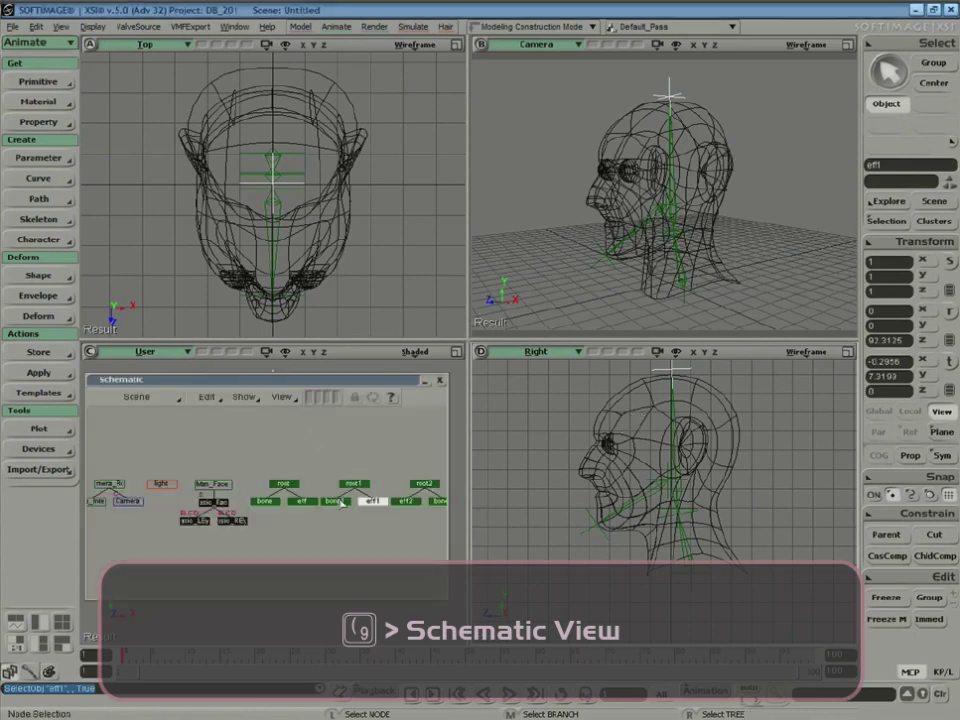
key(shift+z)
drag(243, 466, 307, 493)
key(z)
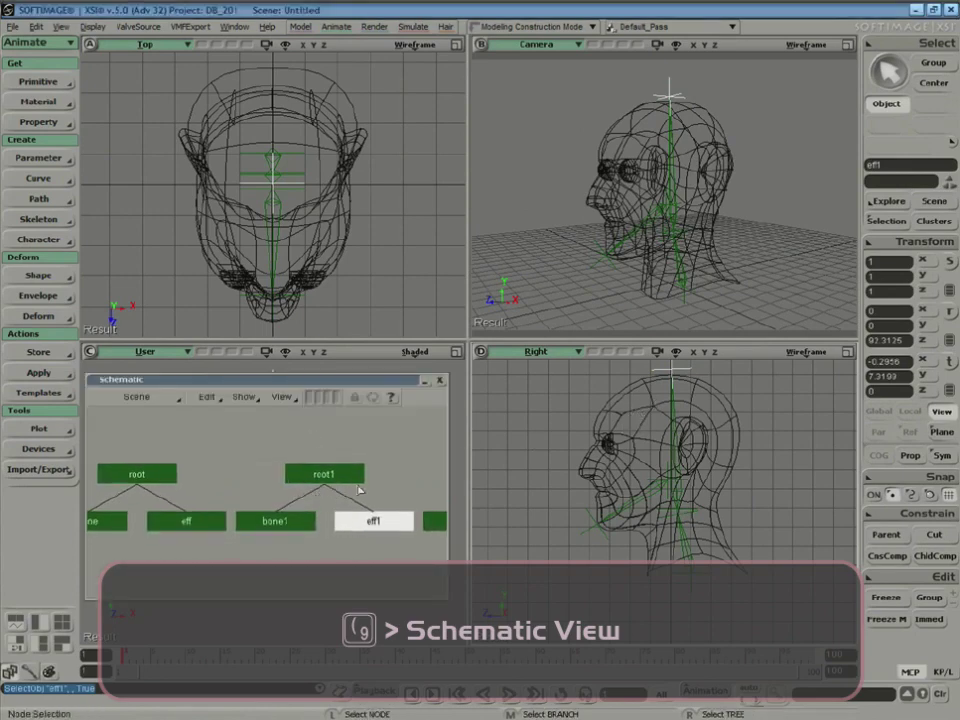
- Parent the head chain's root1 branch under the neck chain's effector eff and refresh the schematic layout
click(355, 477)
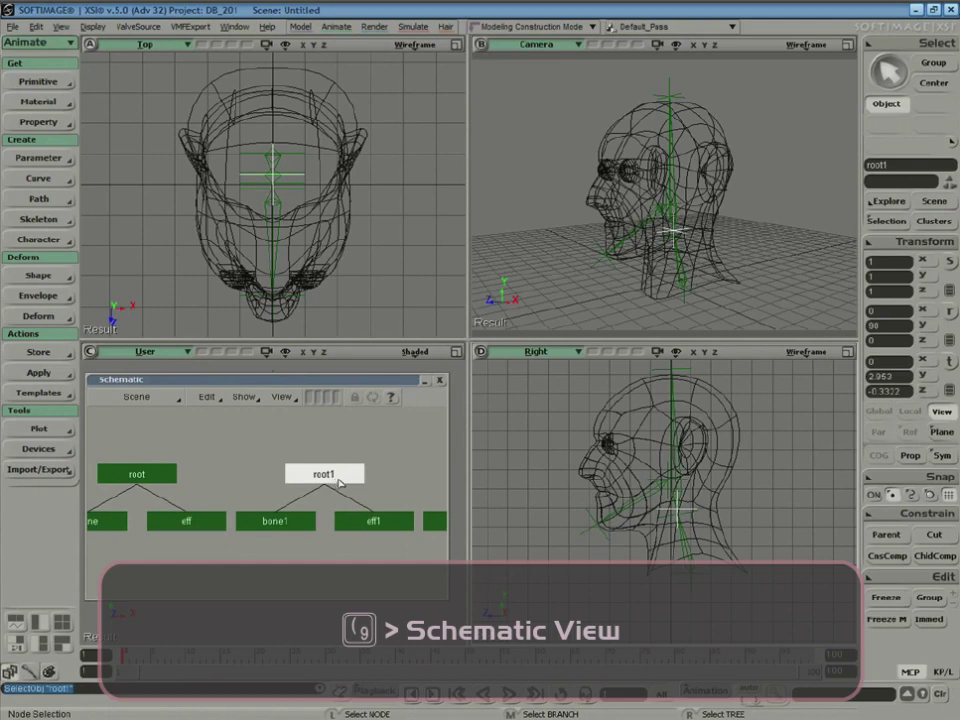
middle_click(345, 478)
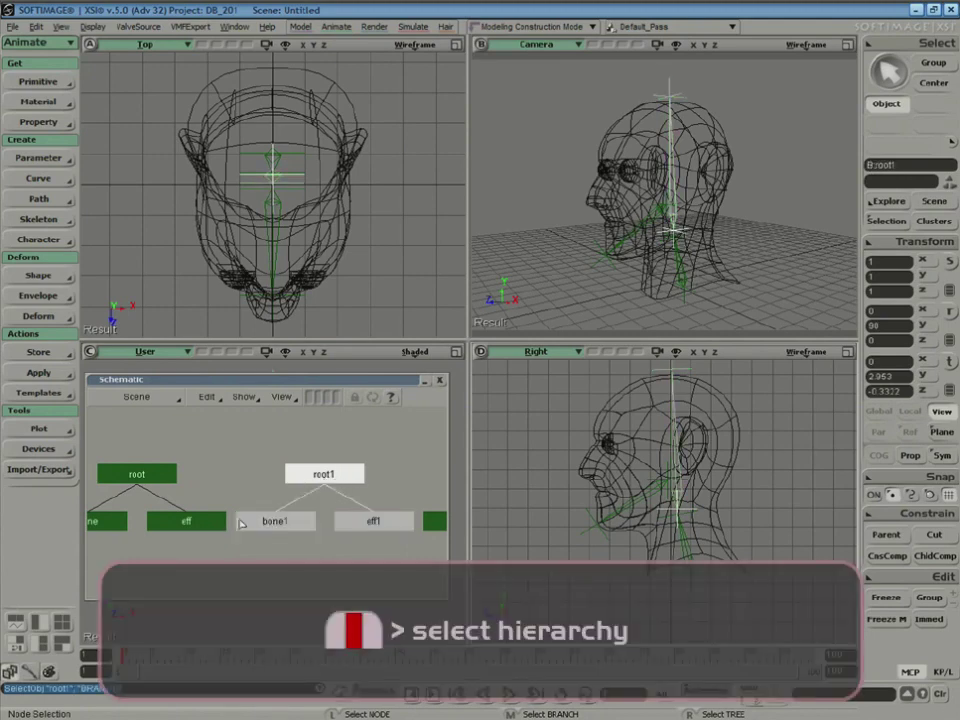
click(217, 522)
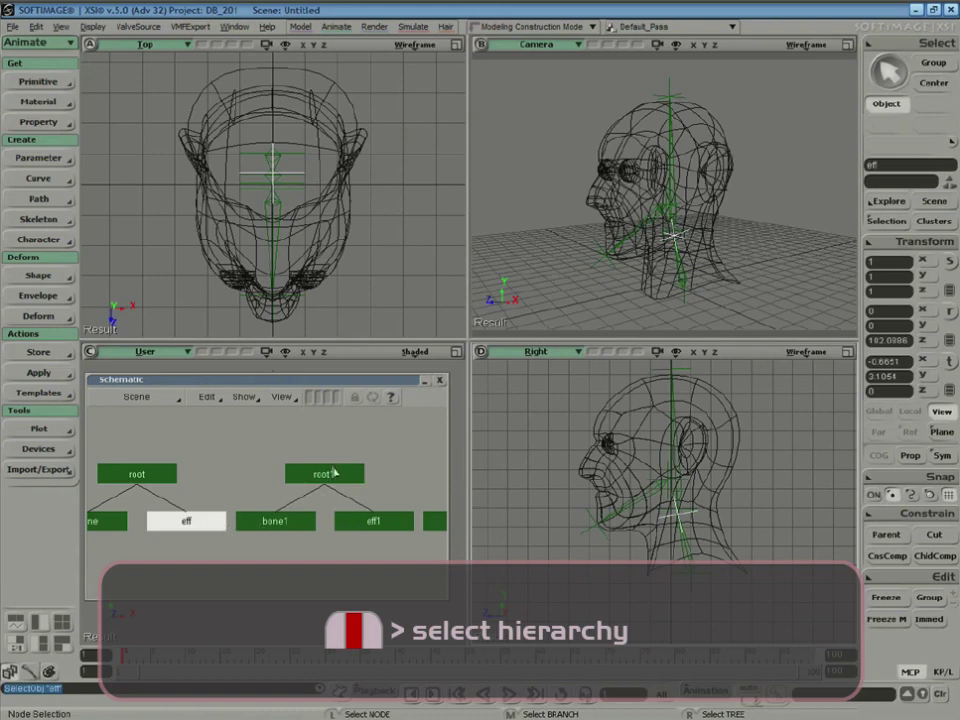
middle_click(335, 473)
click(870, 535)
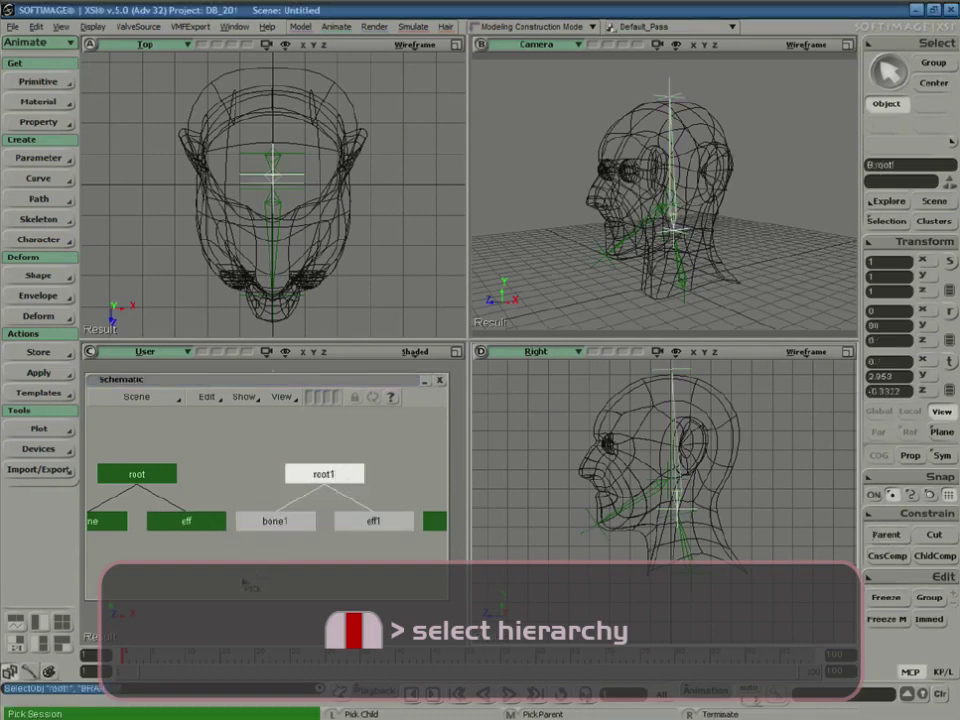
click(188, 521)
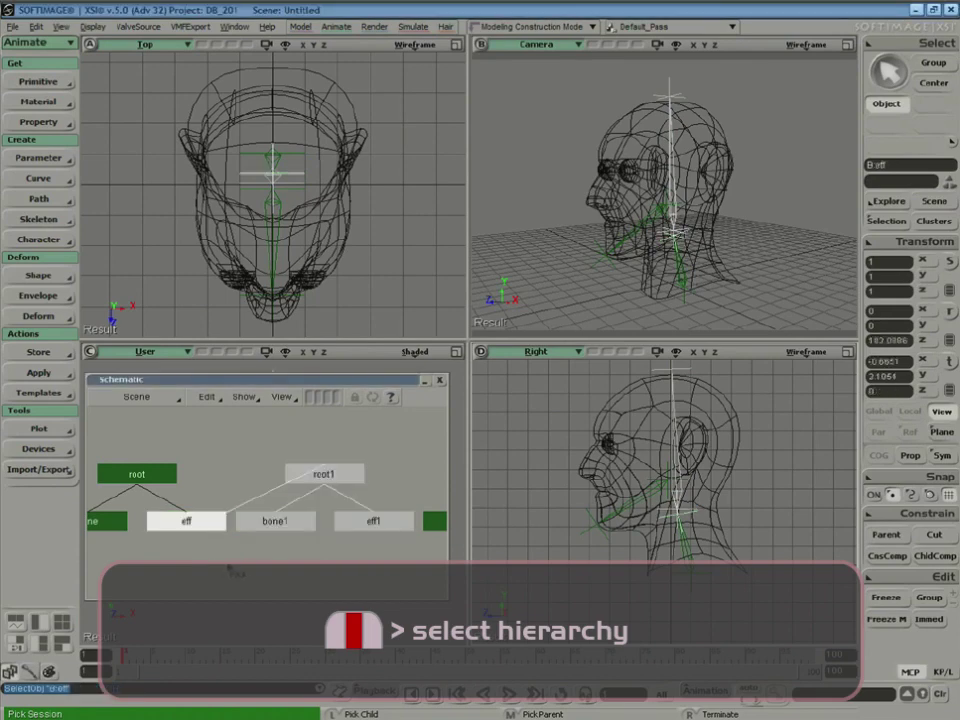
key(ctrl+r)
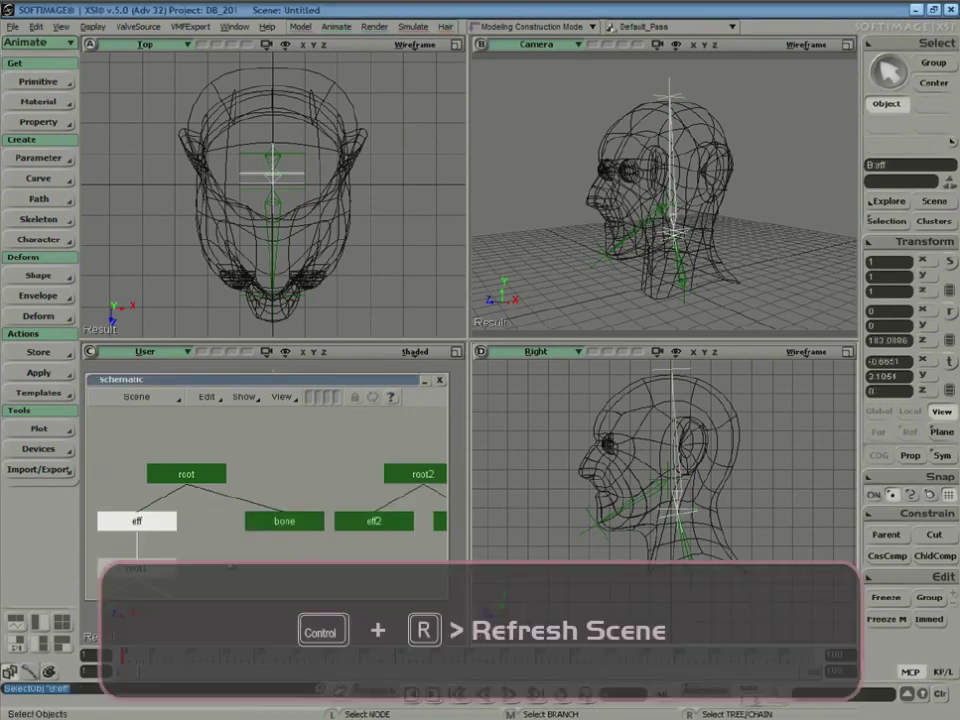
key(z)
middle_drag(244, 555, 246, 551)
key(a)
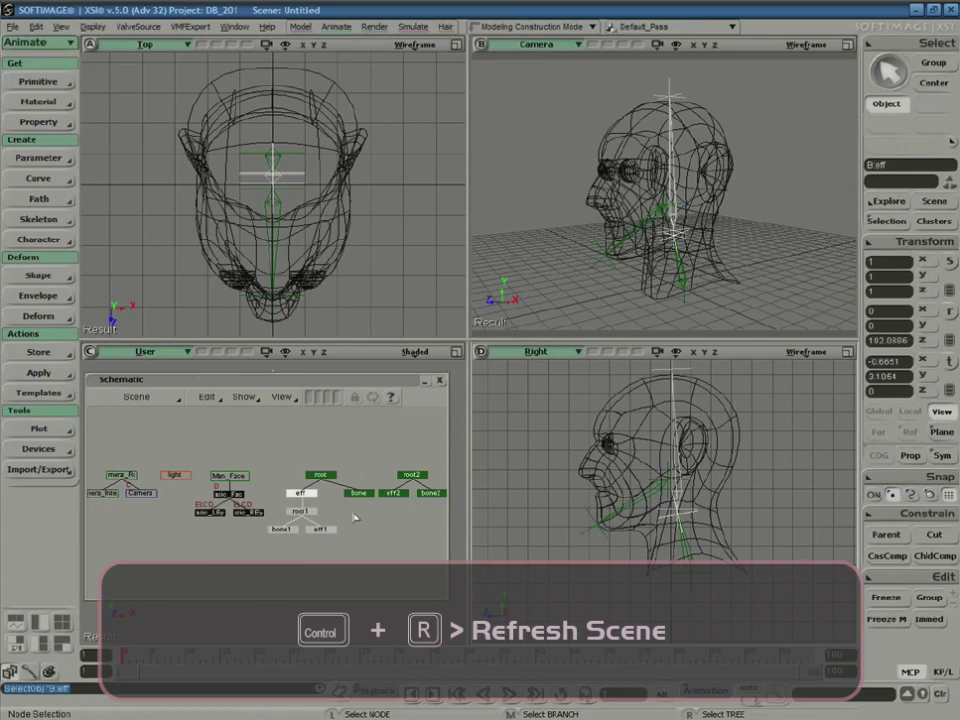
- Parent the jaw chain's root2 branch under the head bone bone1 and refresh the schematic layout
middle_click(414, 477)
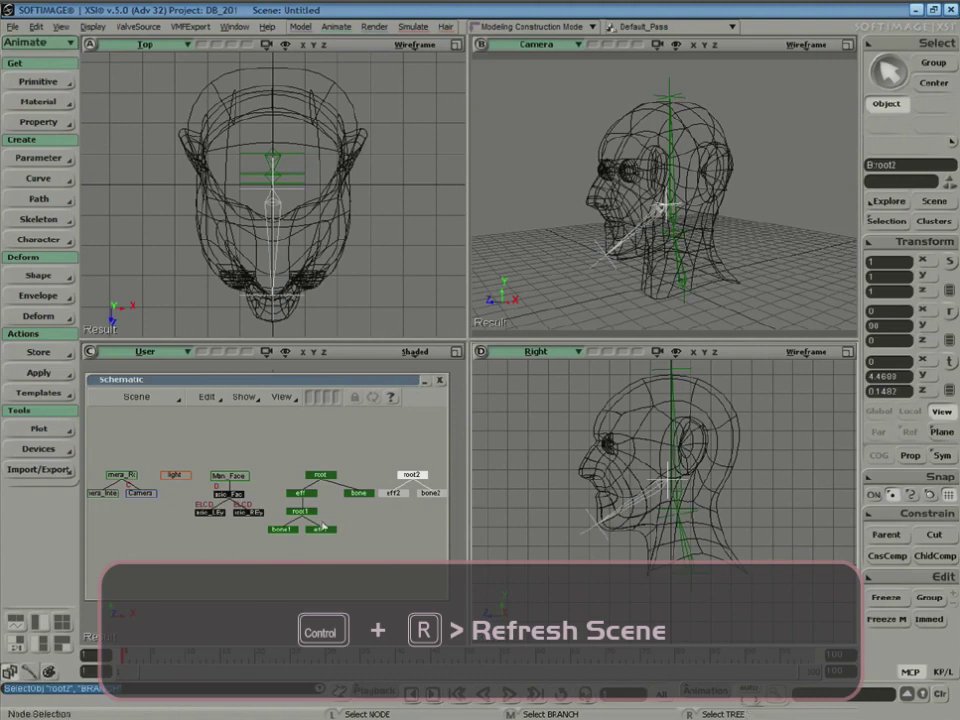
click(284, 530)
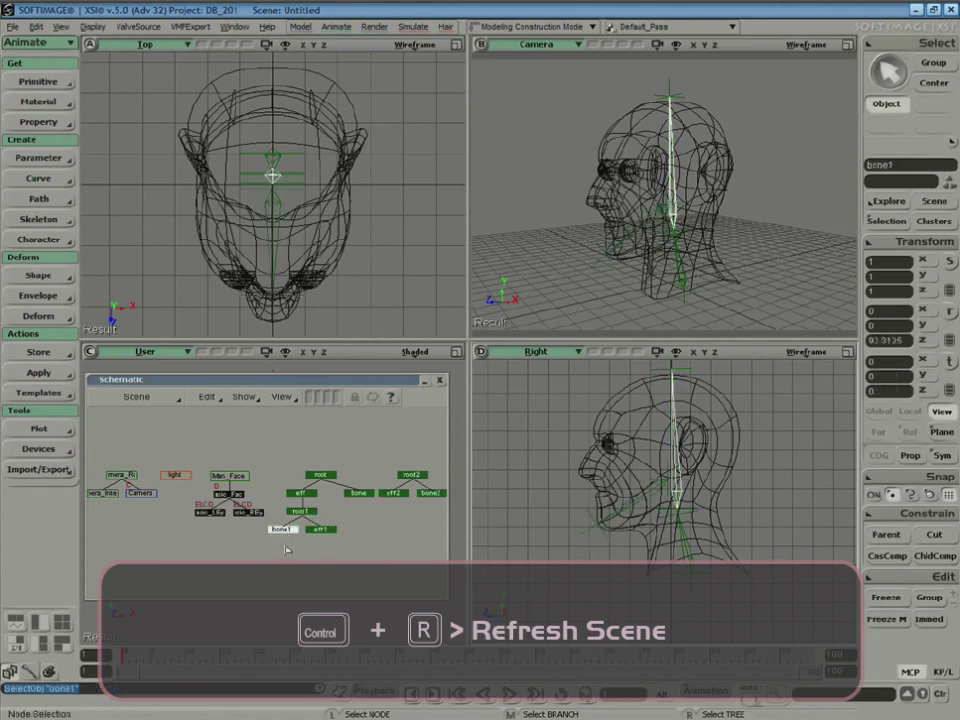
middle_click(413, 477)
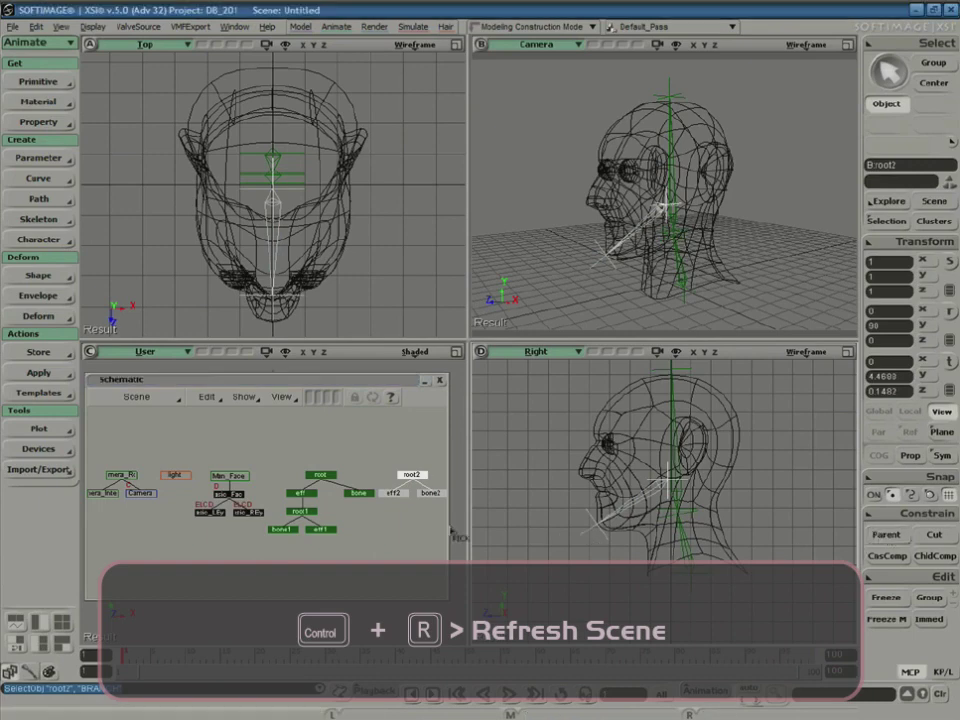
middle_click(290, 530)
right_click(373, 571)
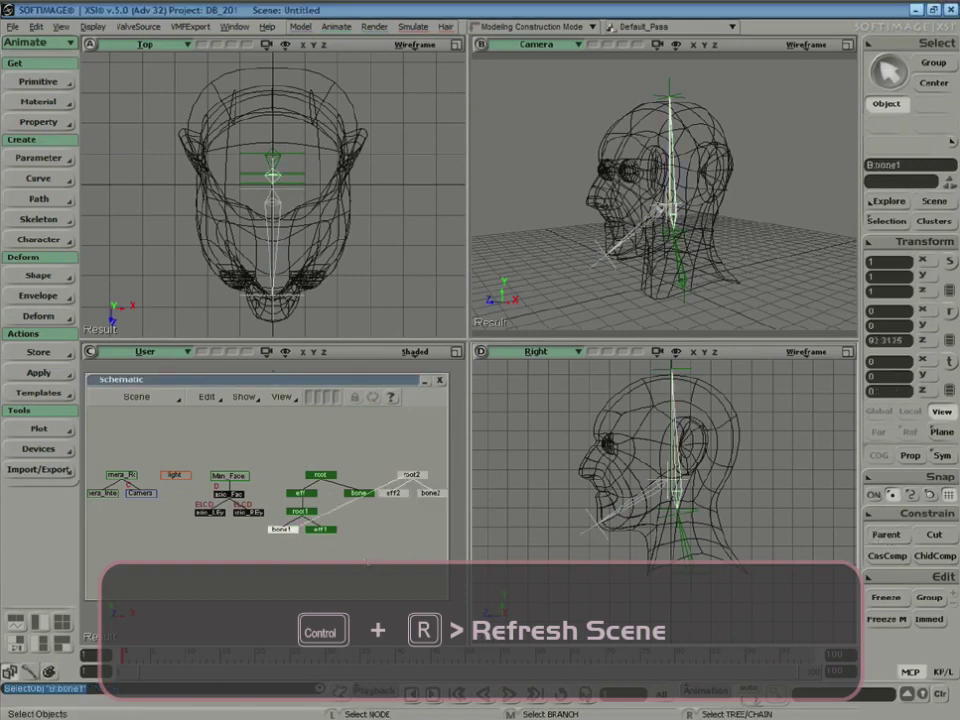
key(ctrl+r)
drag(270, 450, 440, 568)
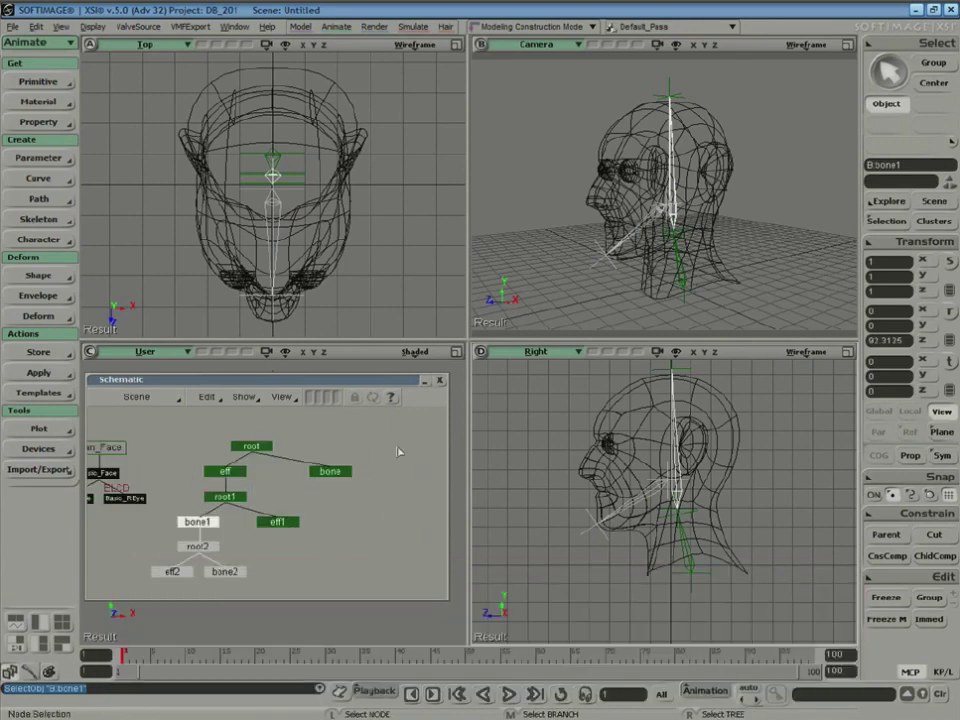
- Test the hierarchy by moving the neck chain's root in the Right view, and undo the move
middle_click(251, 446)
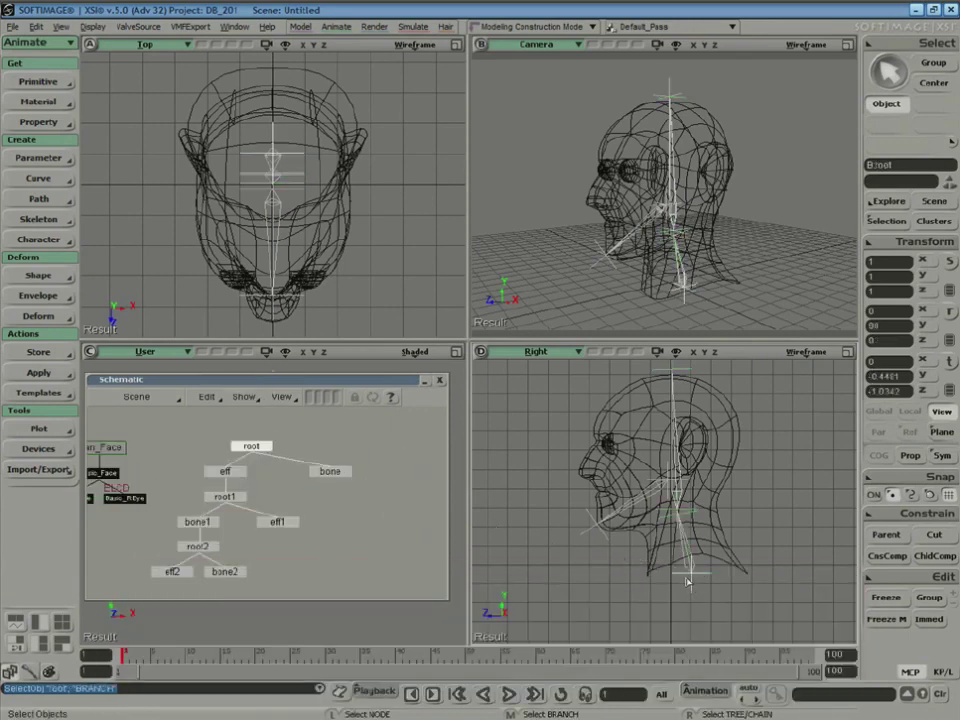
key(v)
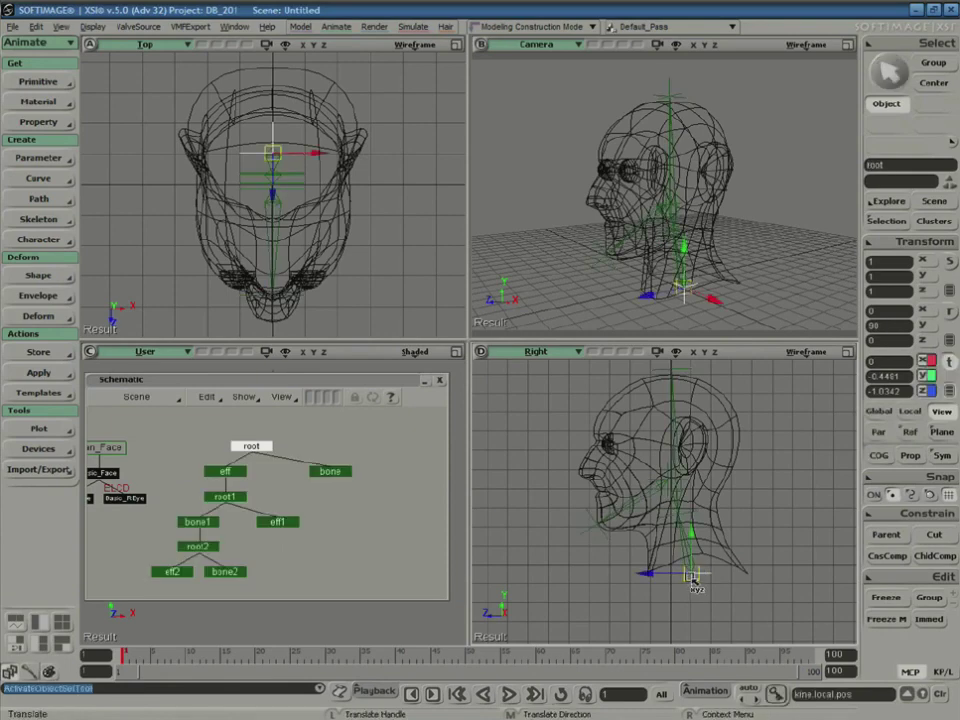
mouse_move(693, 580)
mouse_down()
mouse_move(679, 552)
mouse_move(703, 572)
mouse_move(700, 592)
mouse_up()
key(ctrl+z)
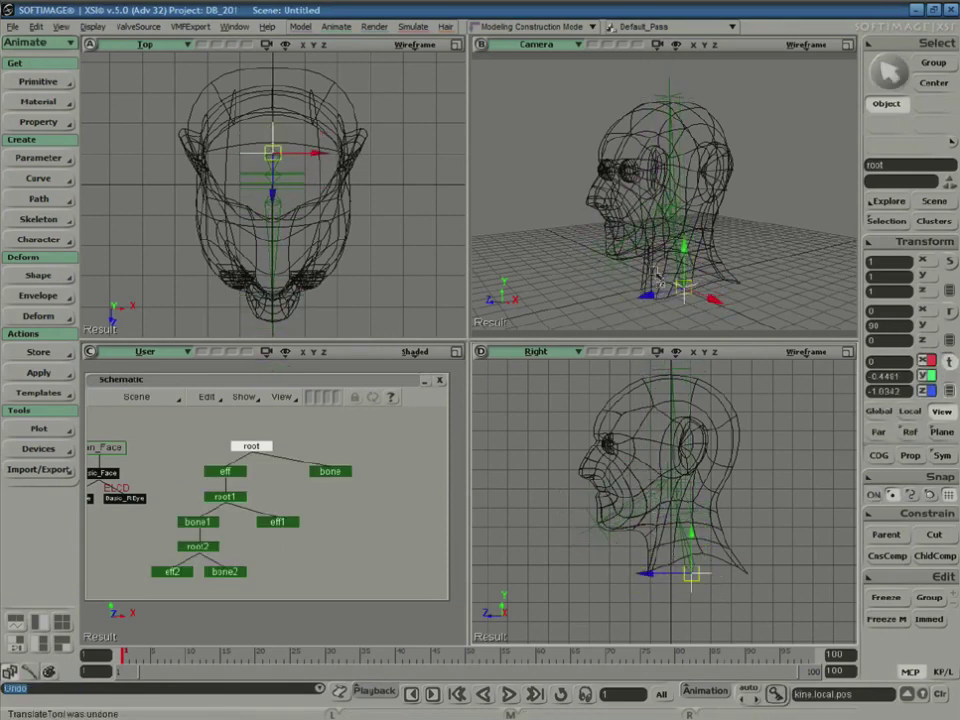
- Test-rotate the head bone bone1 in the Camera view, undo the rotation and clear the selection
key(space)
click(672, 129)
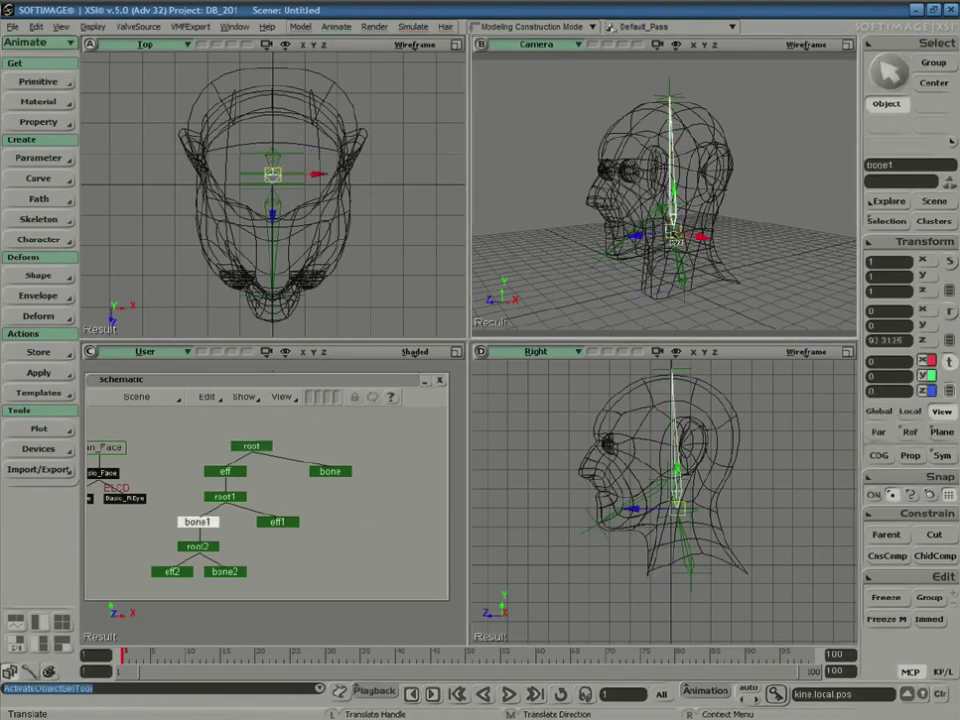
key(c)
drag(678, 200, 683, 236)
key(ctrl+z)
key(ctrl+z)
key(space)
click(752, 238)
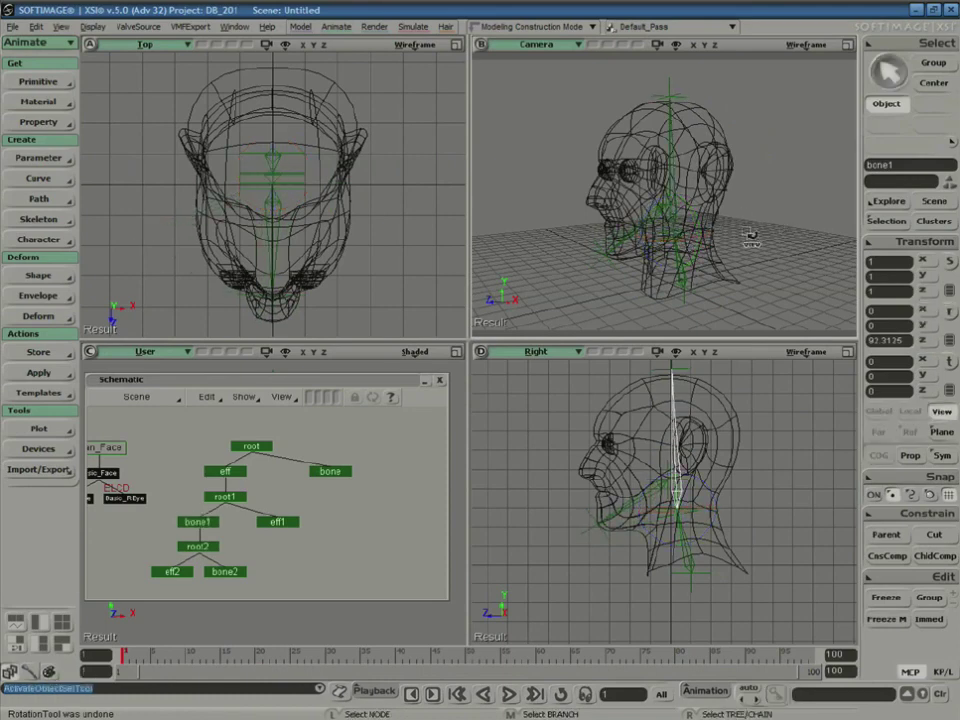
- Close the Schematic view and create a group from the neck, head and jaw bones
click(440, 380)
key(s)
middle_drag(829, 227, 780, 229)
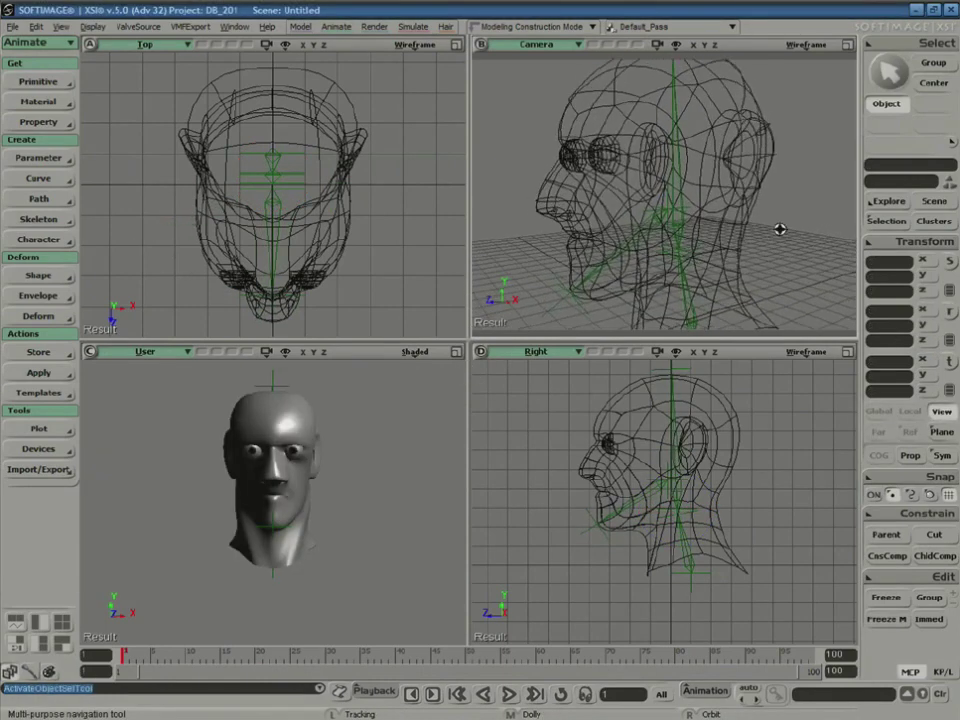
mouse_move(780, 229)
right_down()
mouse_move(810, 210)
mouse_move(748, 253)
mouse_move(790, 223)
right_up()
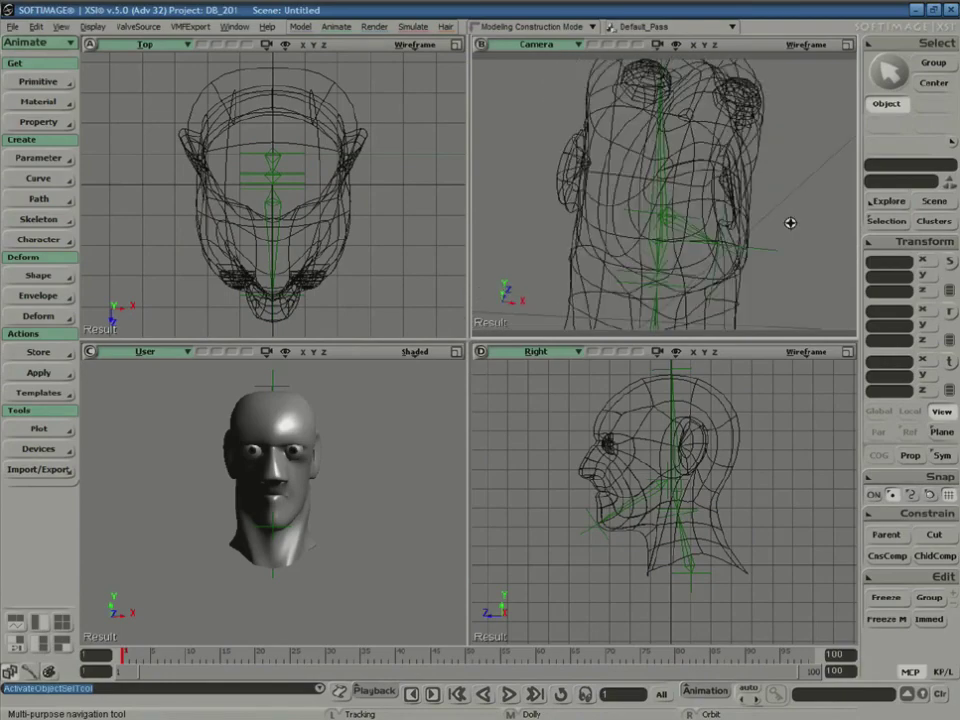
middle_drag(790, 223, 826, 174)
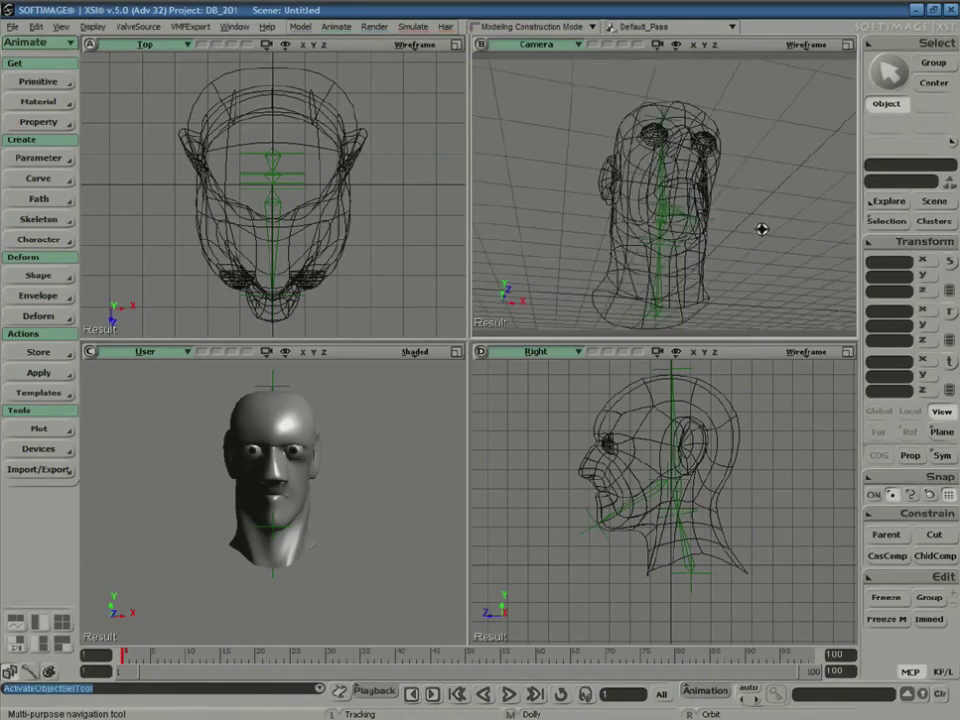
right_drag(762, 229, 668, 300)
click(675, 415)
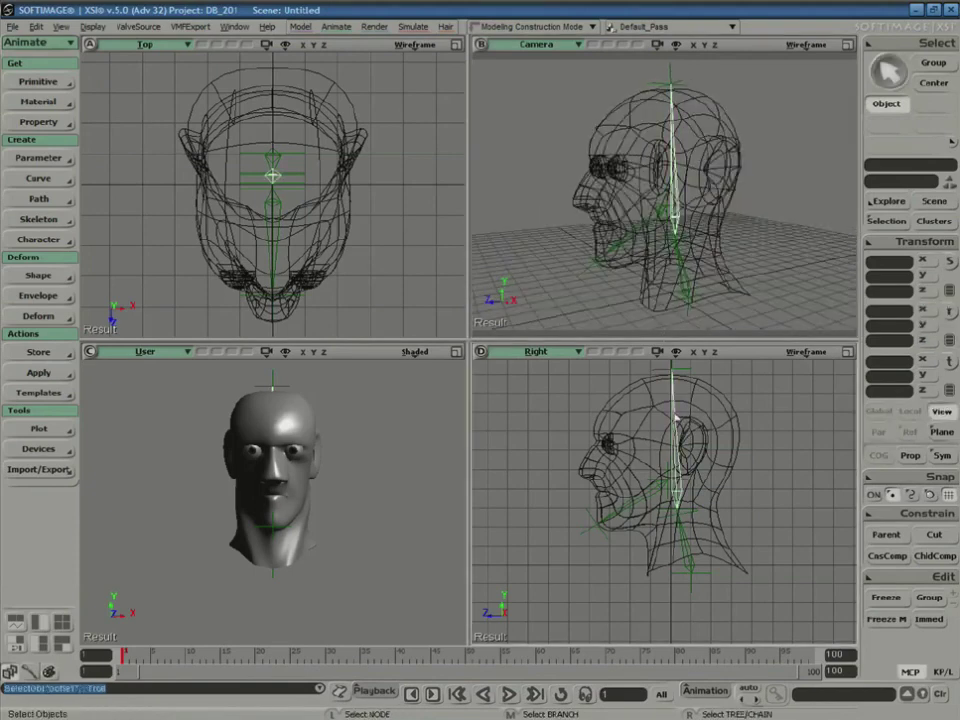
ctrl+click(666, 507)
ctrl+click(684, 541)
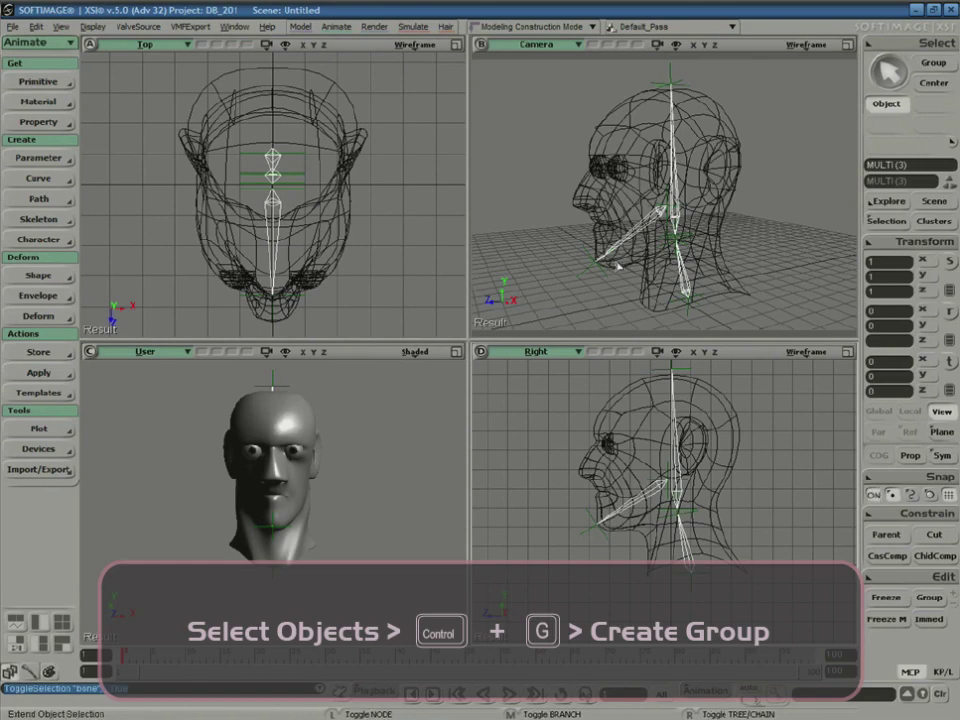
key(ctrl+g)
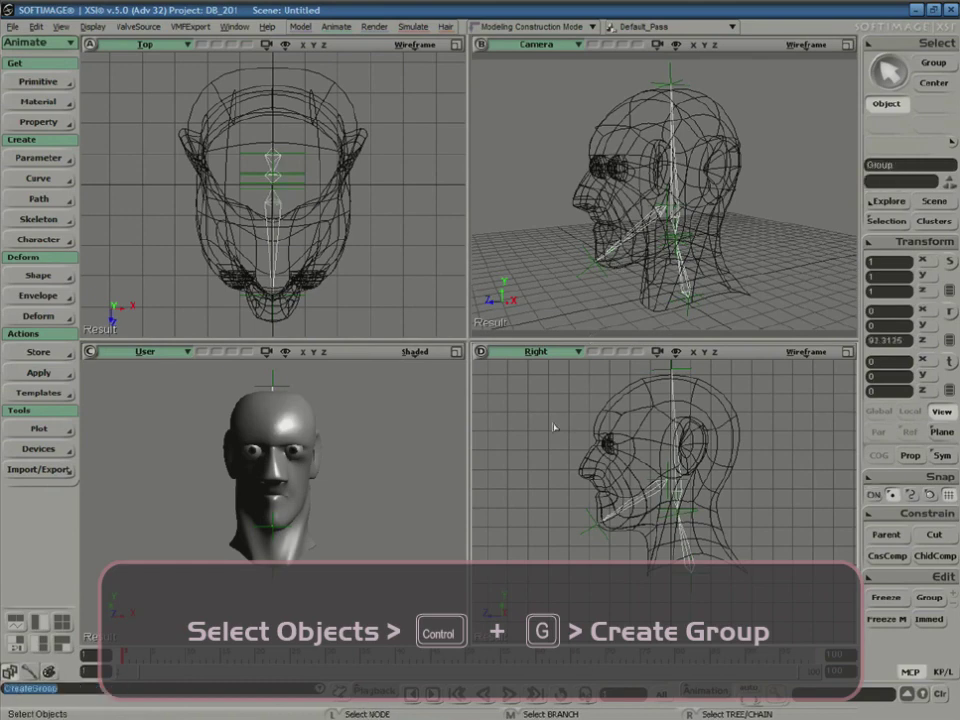
- Rename the new bone group to Envelope_Group in the Explorer
key(8)
double_click(585, 390)
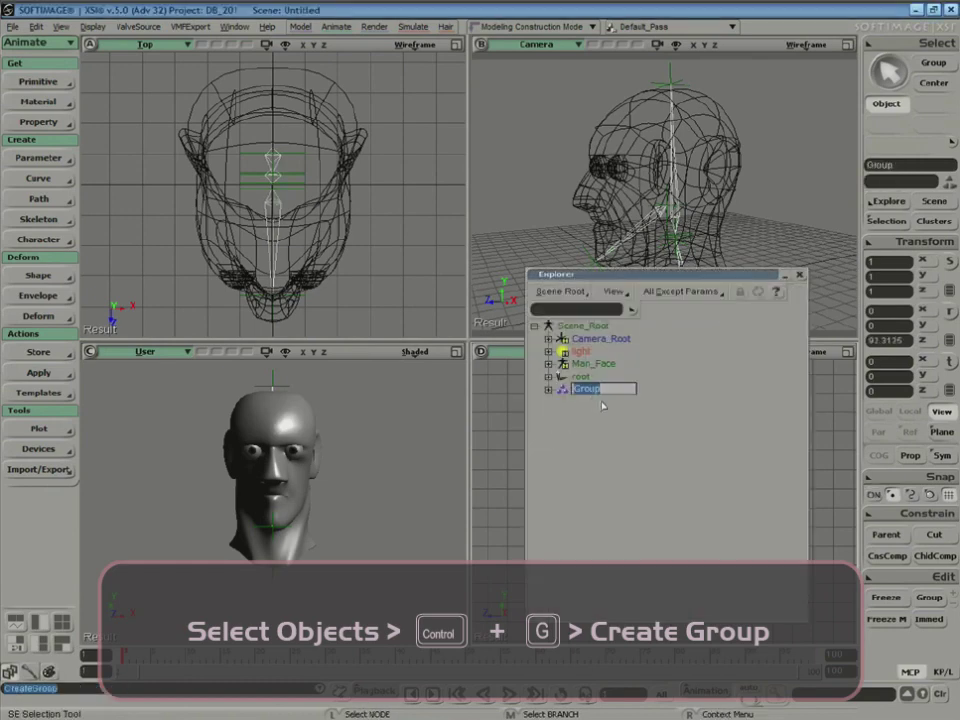
text(Envelope )
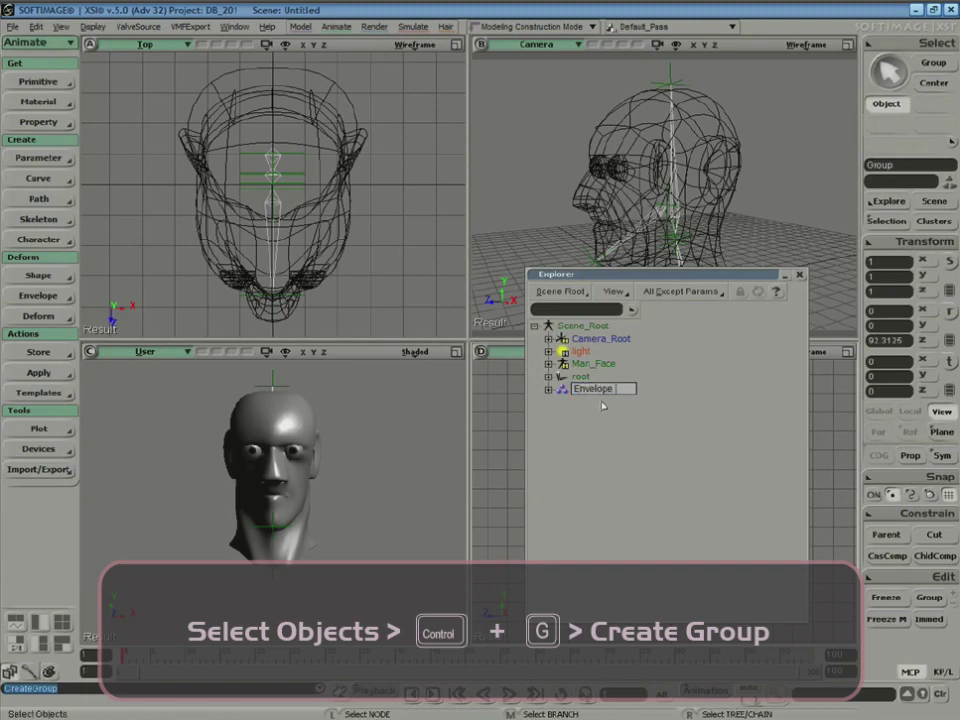
text(Group)
key(Return)
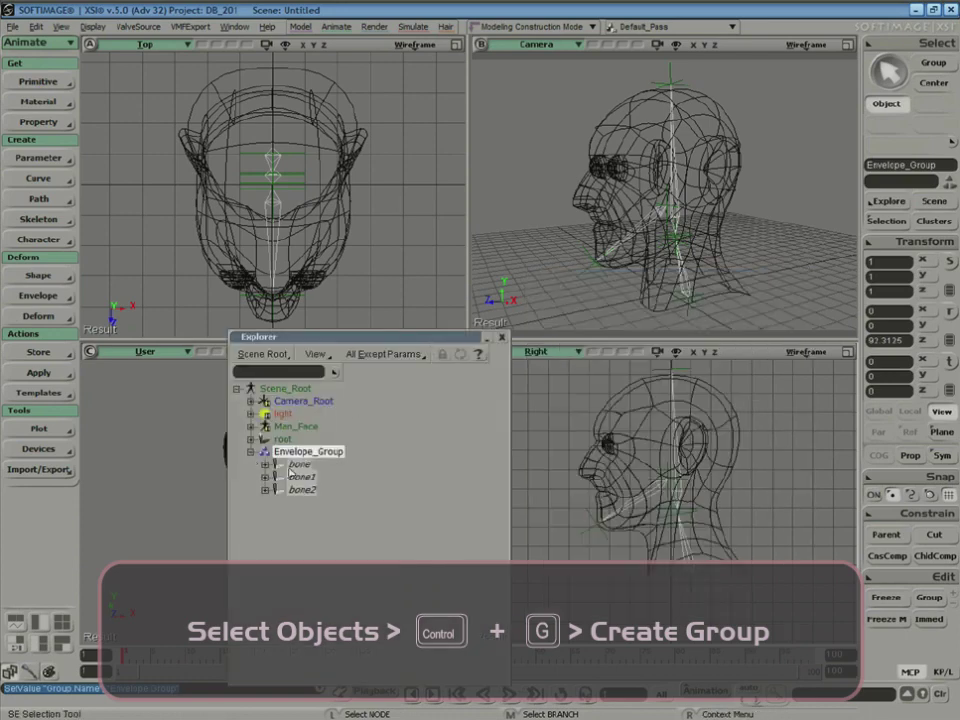
- Check the members of Envelope_Group by selecting bone, bone1 and bone2 in the Explorer
click(302, 477)
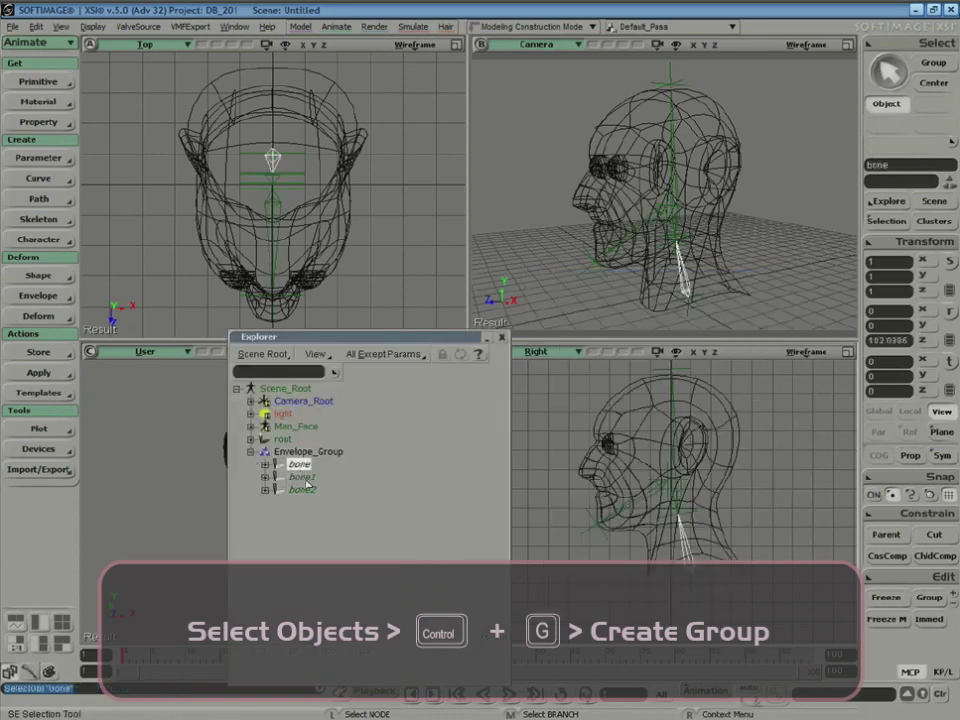
click(302, 465)
click(306, 478)
shift+click(308, 489)
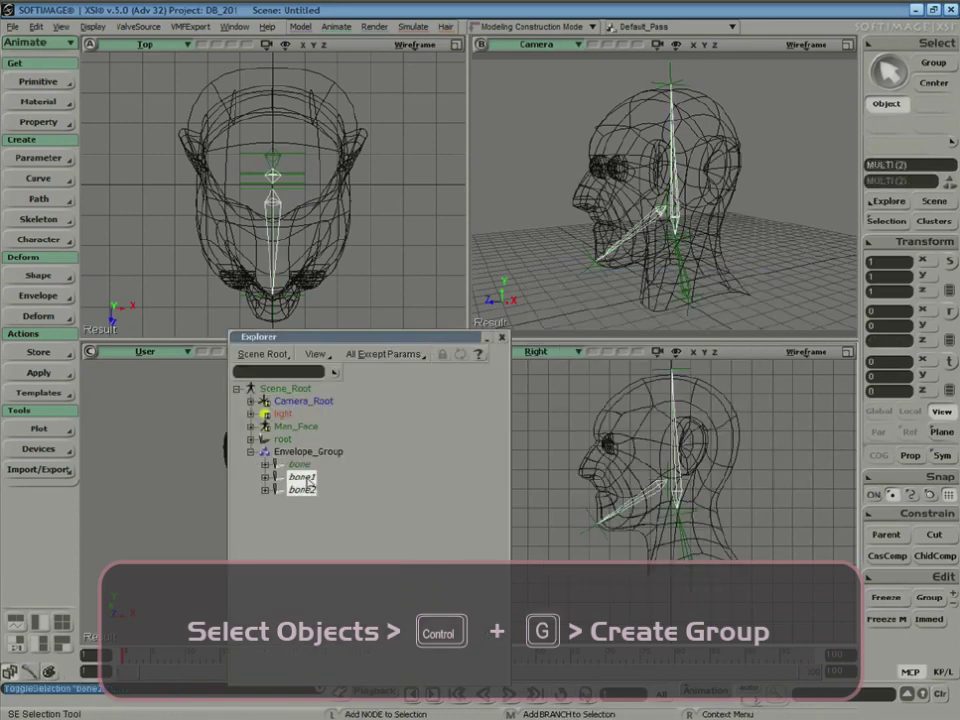
click(304, 464)
click(312, 452)
- Set an envelope on the whole Man_Face head hierarchy as an animation operator, using Envelope_Group as the deformers
click(589, 394)
key(space)
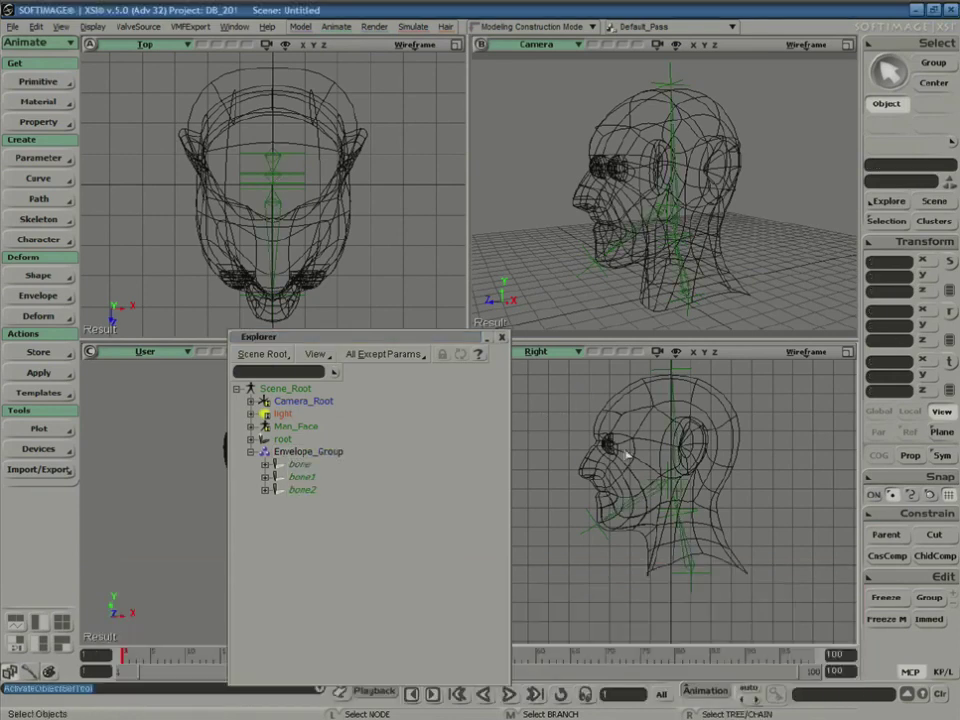
middle_click(730, 465)
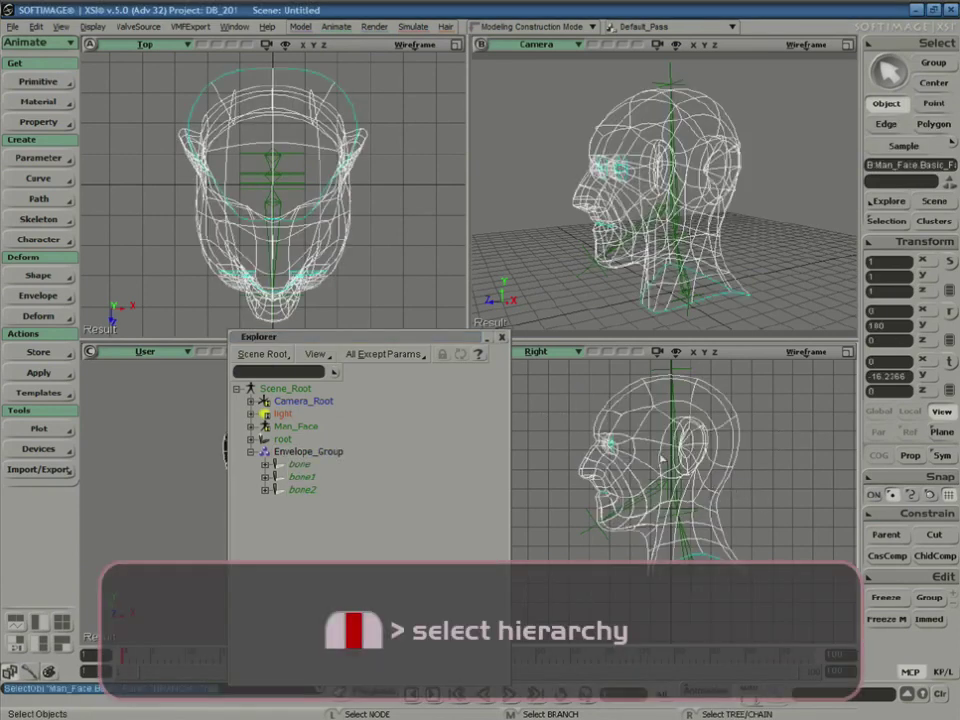
key(s)
middle_drag(733, 199, 735, 236)
mouse_move(783, 228)
right_down()
mouse_move(819, 216)
mouse_move(786, 230)
right_up()
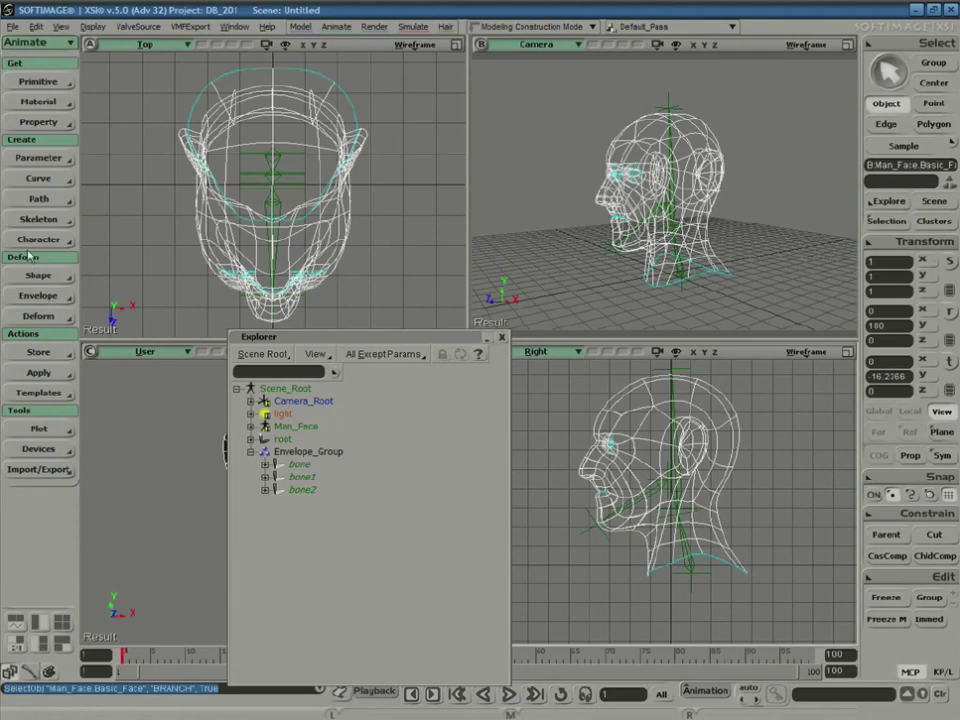
click(55, 297)
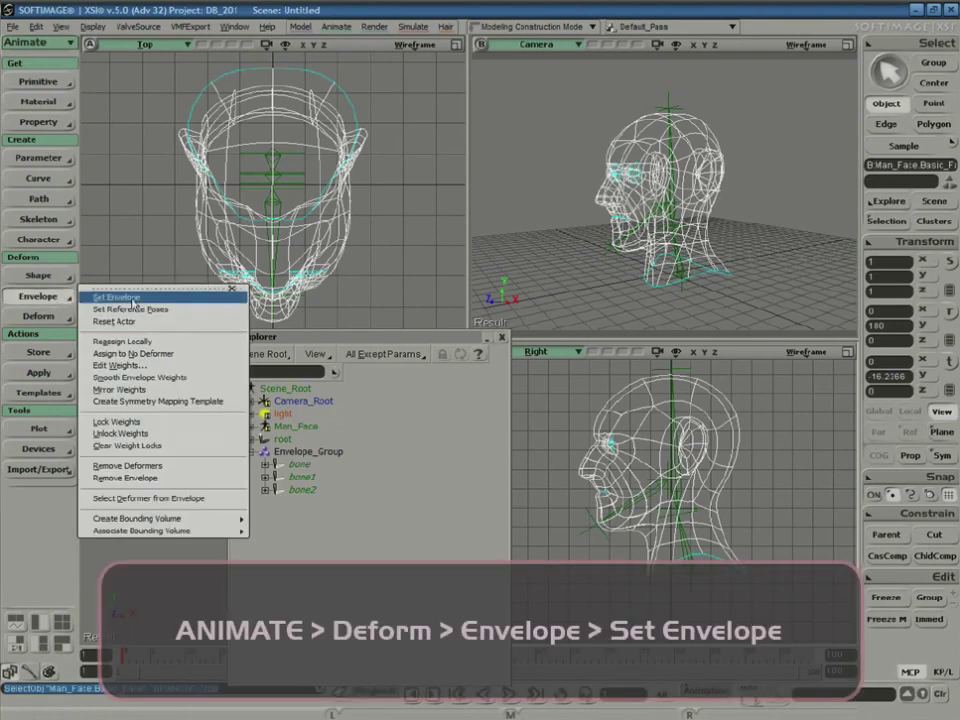
click(100, 225)
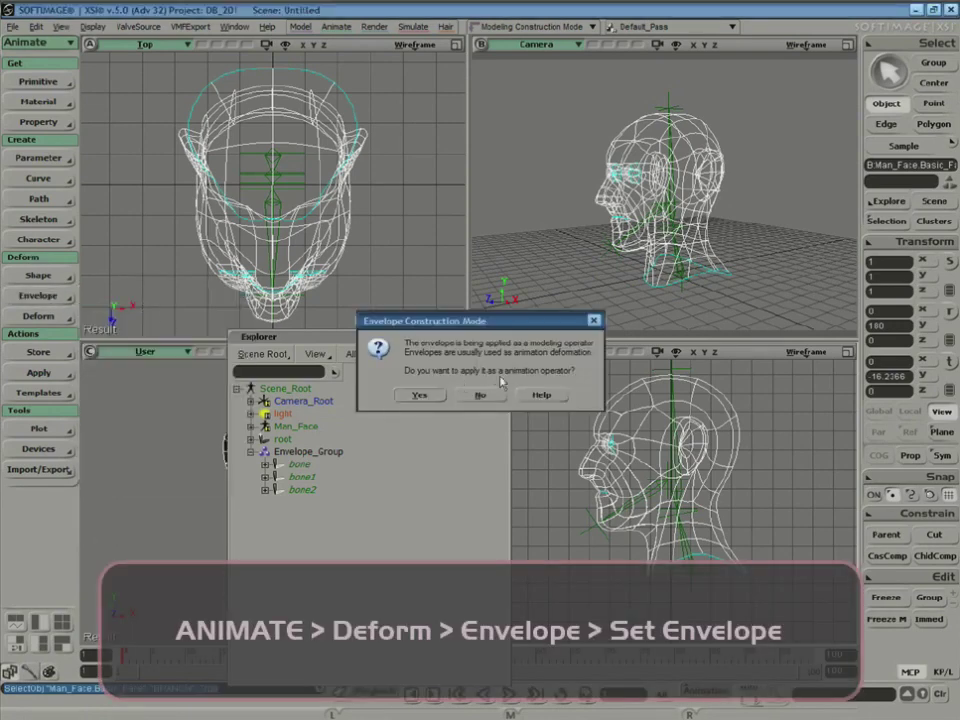
click(426, 396)
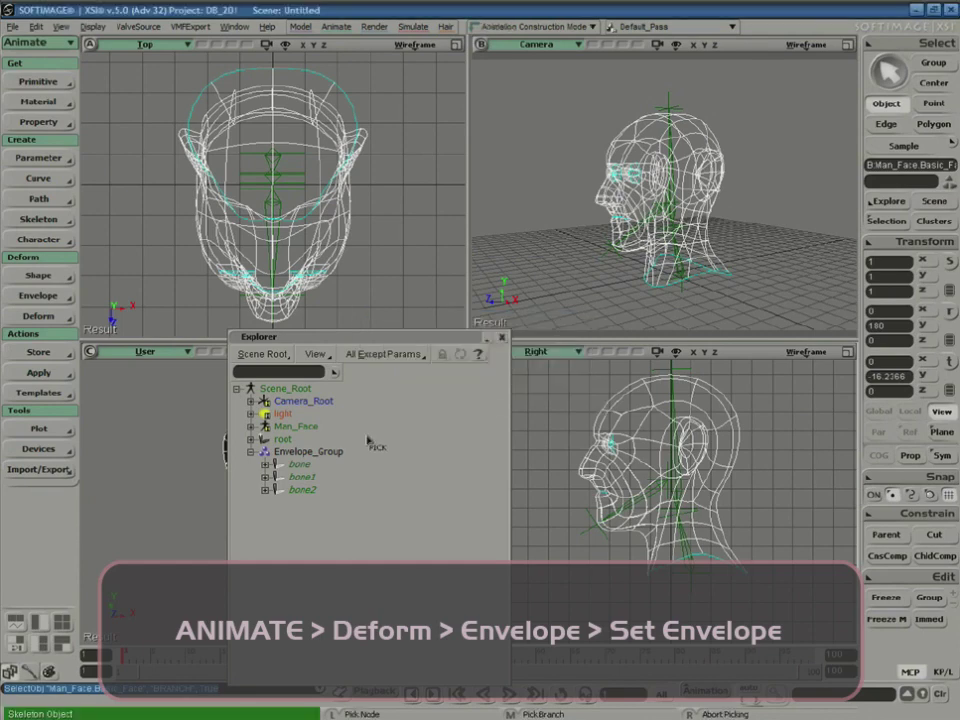
click(315, 463)
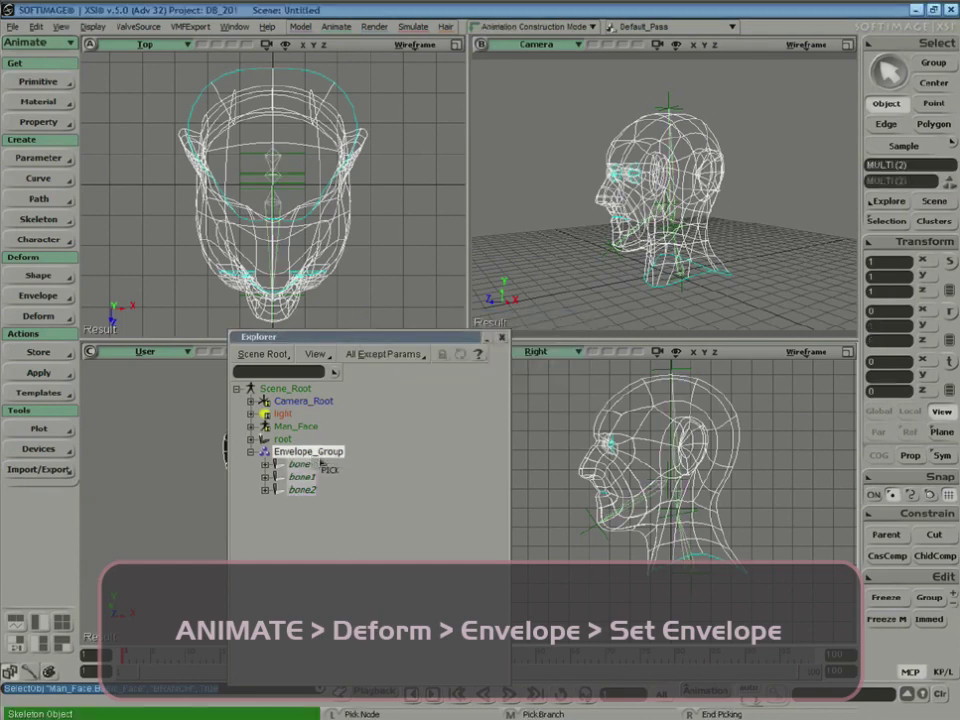
right_click(432, 516)
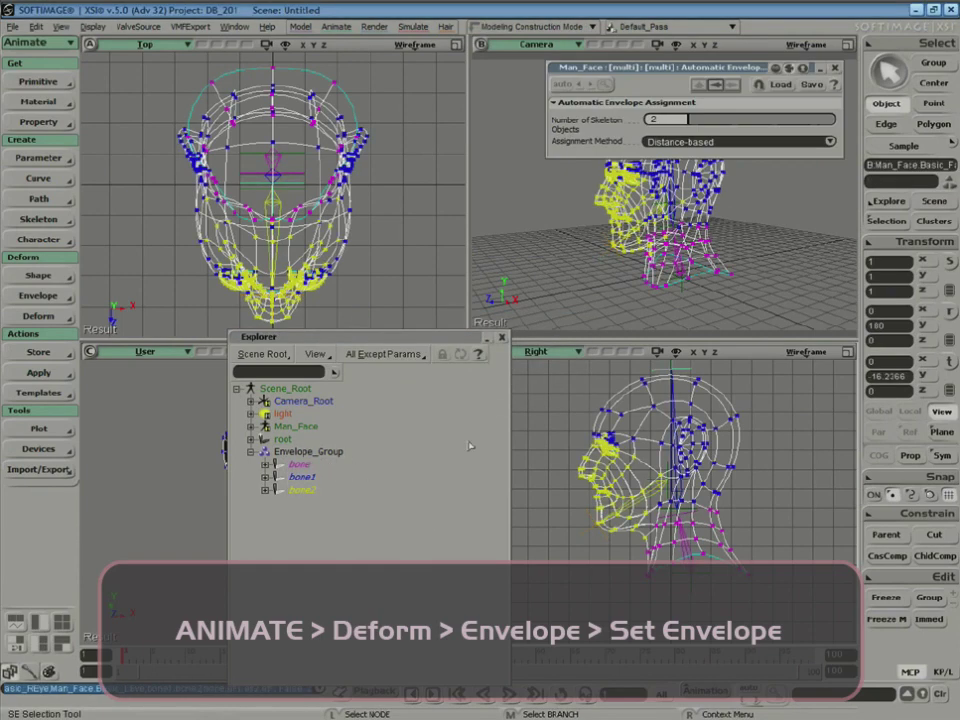
click(835, 68)
- Examine how the head mesh's points are coloured by deformer bone in a maximized Camera view
click(847, 45)
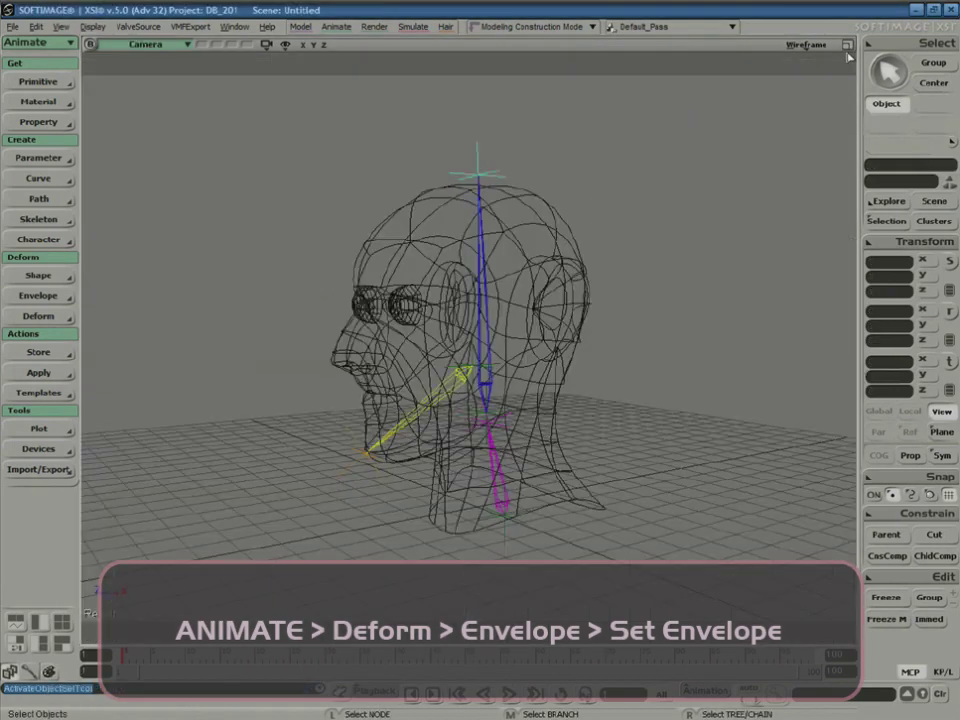
key(s)
right_drag(671, 287, 624, 292)
click(602, 268)
key(s)
middle_drag(619, 346, 643, 351)
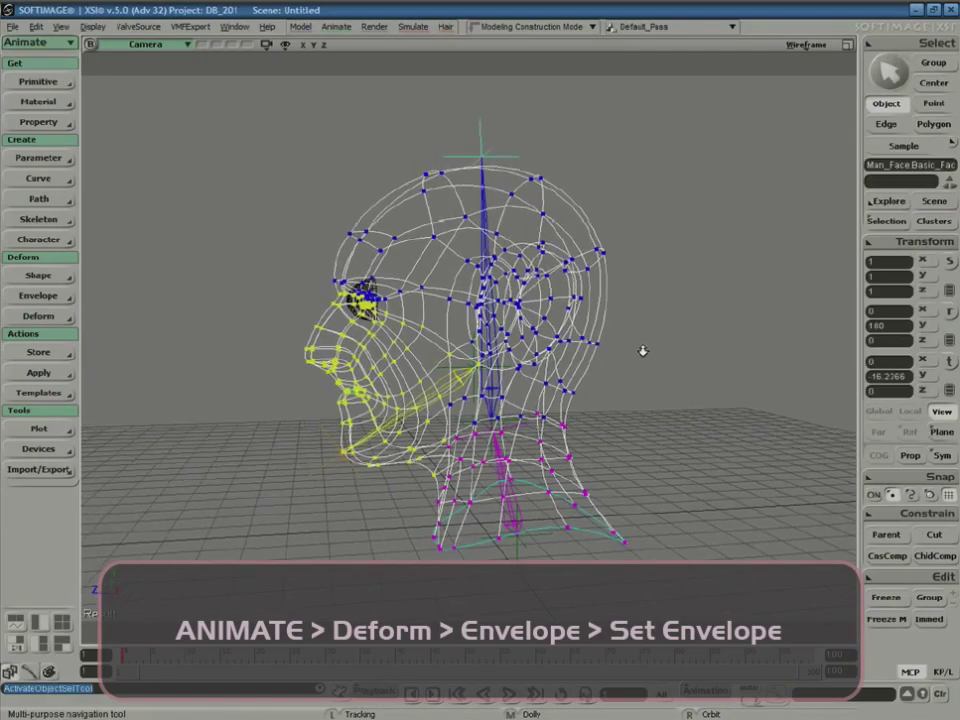
right_drag(643, 351, 672, 340)
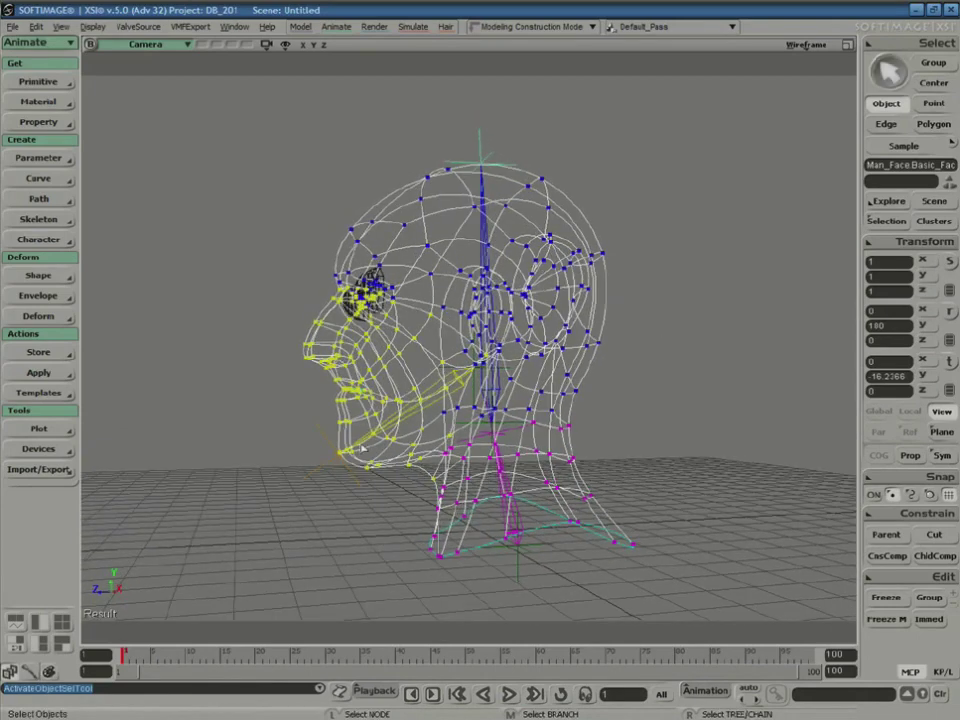
- Display the Camera view as Shaded, test-rotate the jaw bone bone2 and undo the rotation
click(417, 415)
key(c)
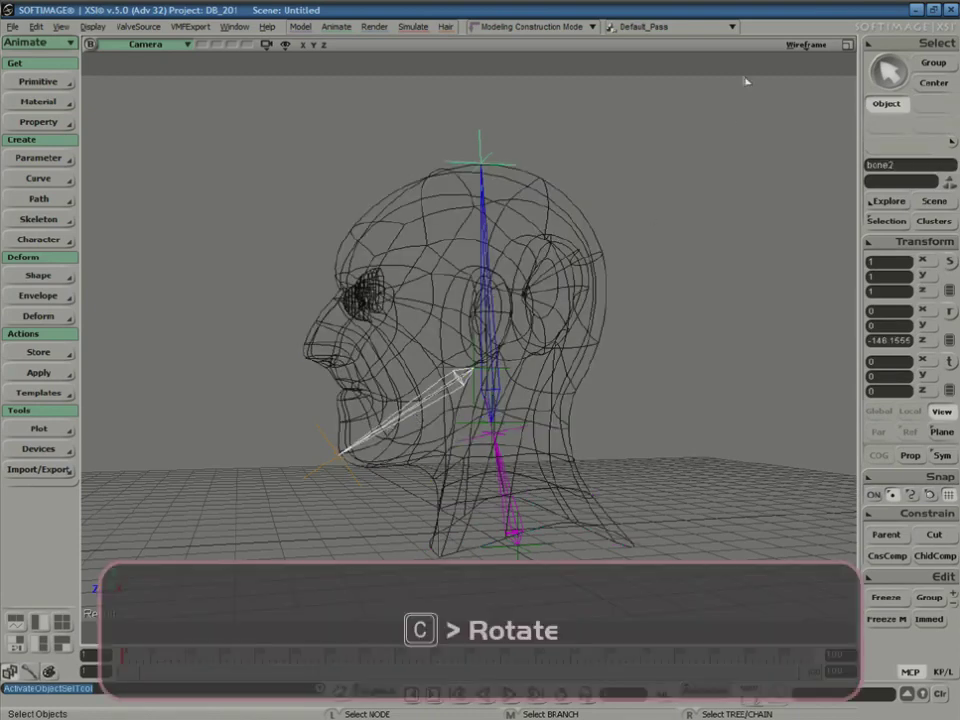
click(806, 44)
click(729, 230)
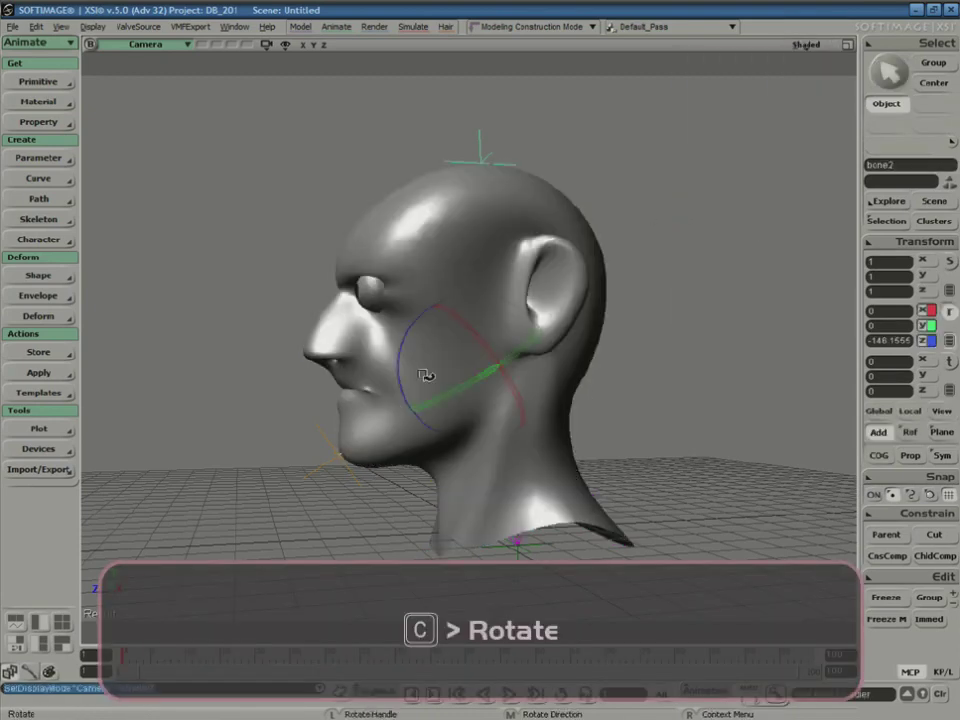
drag(409, 340, 395, 428)
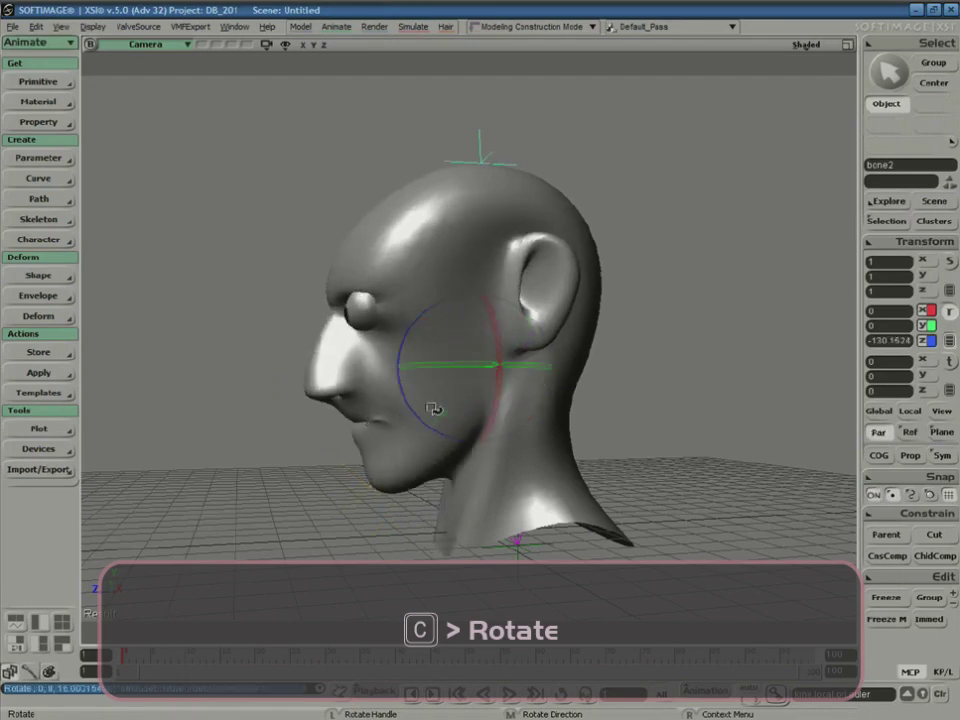
key(ctrl+z)
click(806, 45)
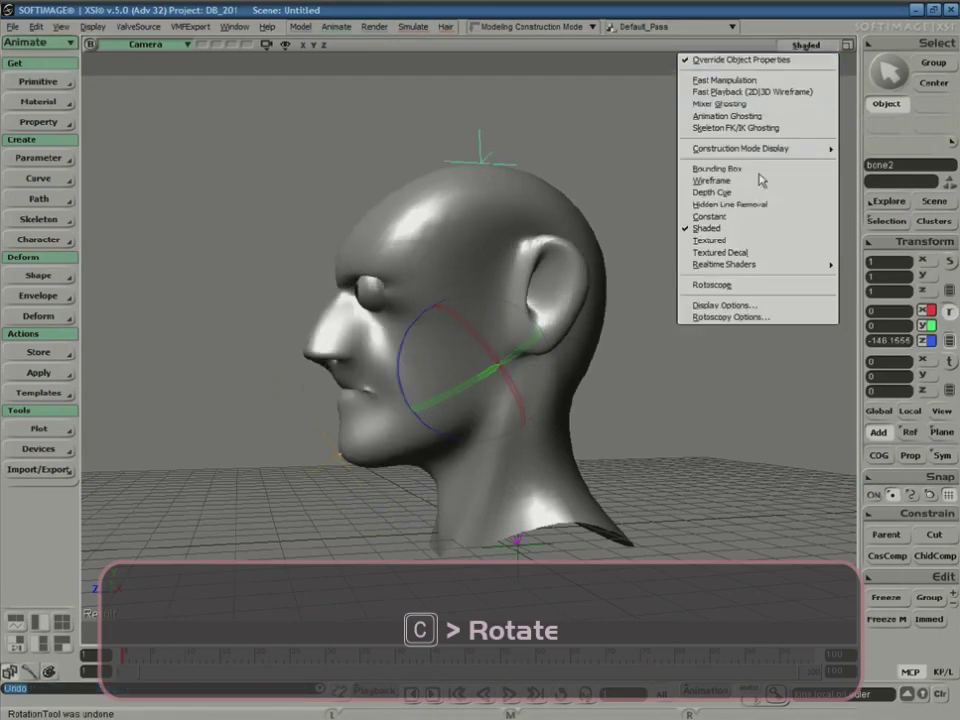
click(847, 45)
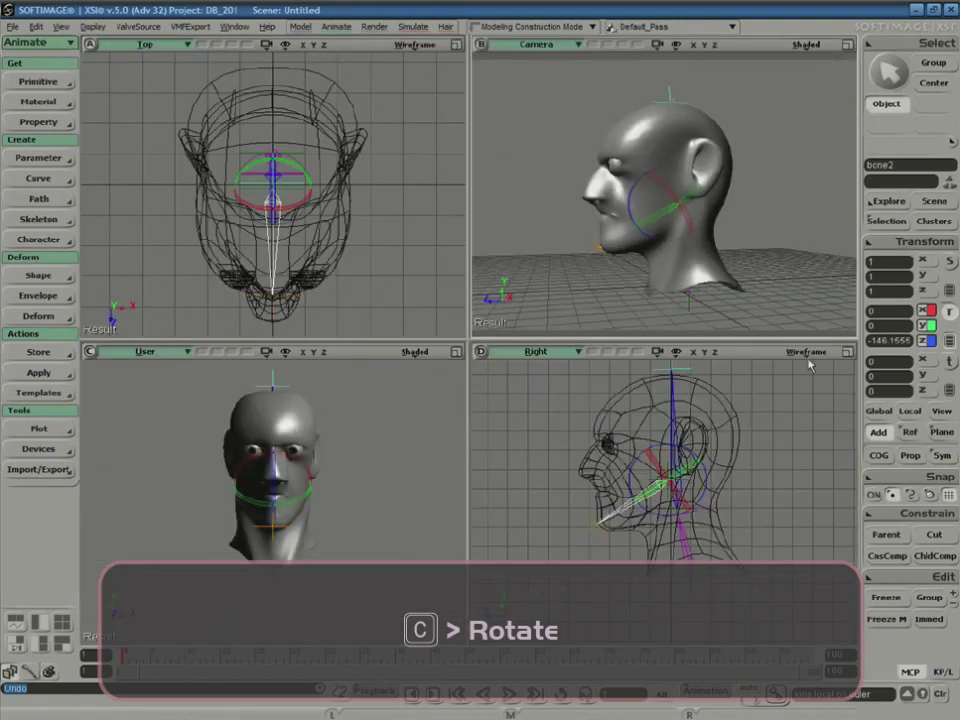
- In a maximized Right view, locally reassign the head mesh's face, skull and ear points to the head bone bone1
click(847, 352)
key(space)
key(c)
click(388, 397)
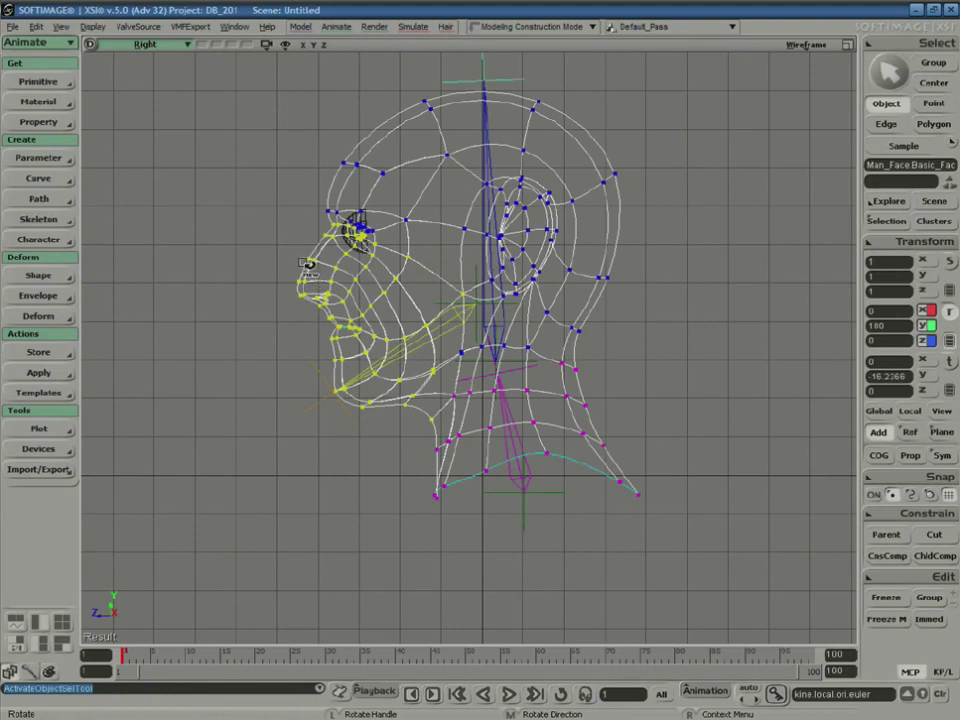
key(t)
drag(259, 184, 441, 420)
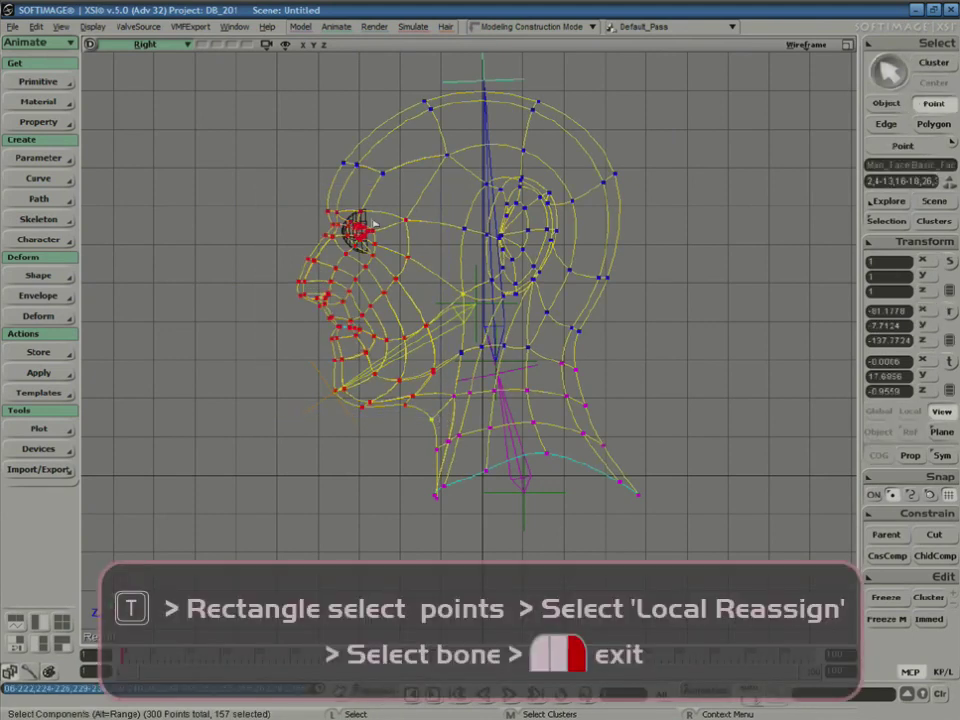
ctrl+drag(220, 142, 372, 312)
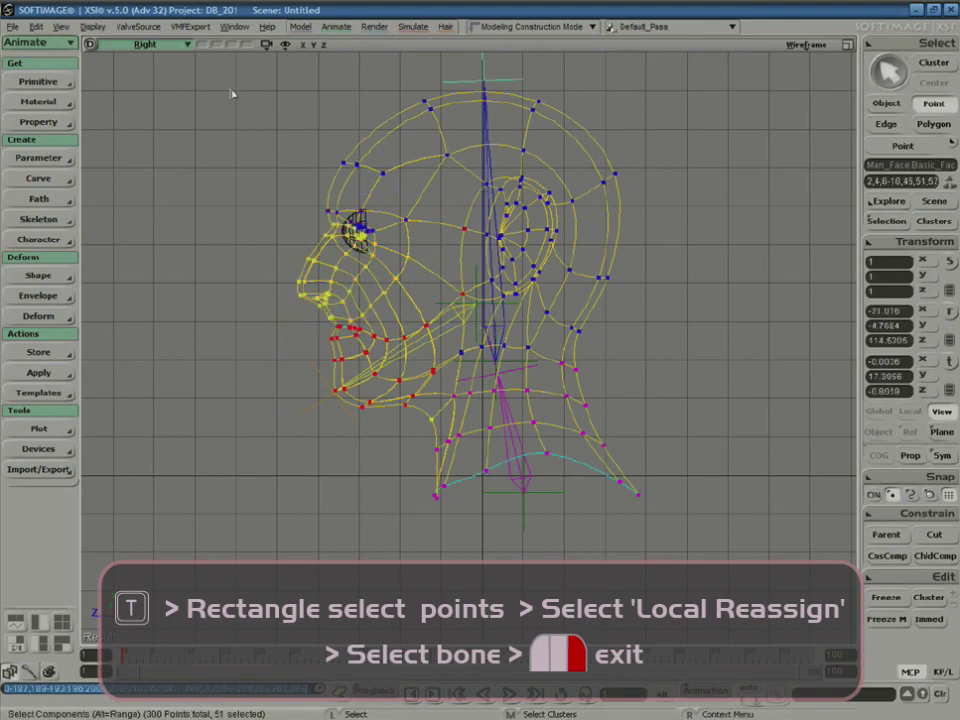
ctrl+drag(206, 71, 667, 346)
ctrl+click(315, 300)
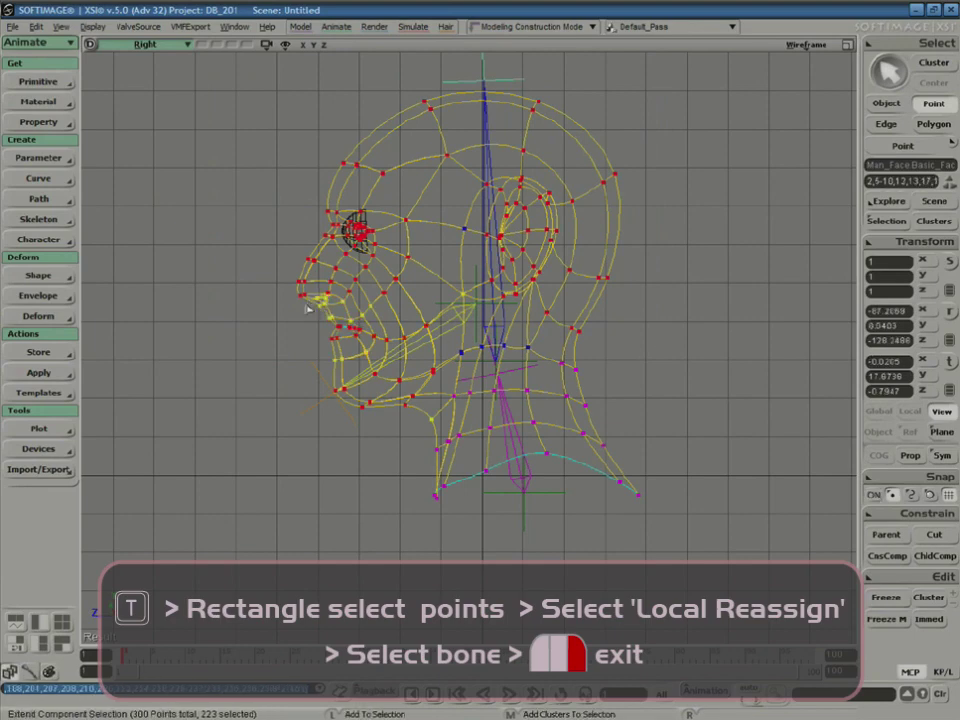
ctrl+drag(284, 266, 438, 420)
key(r)
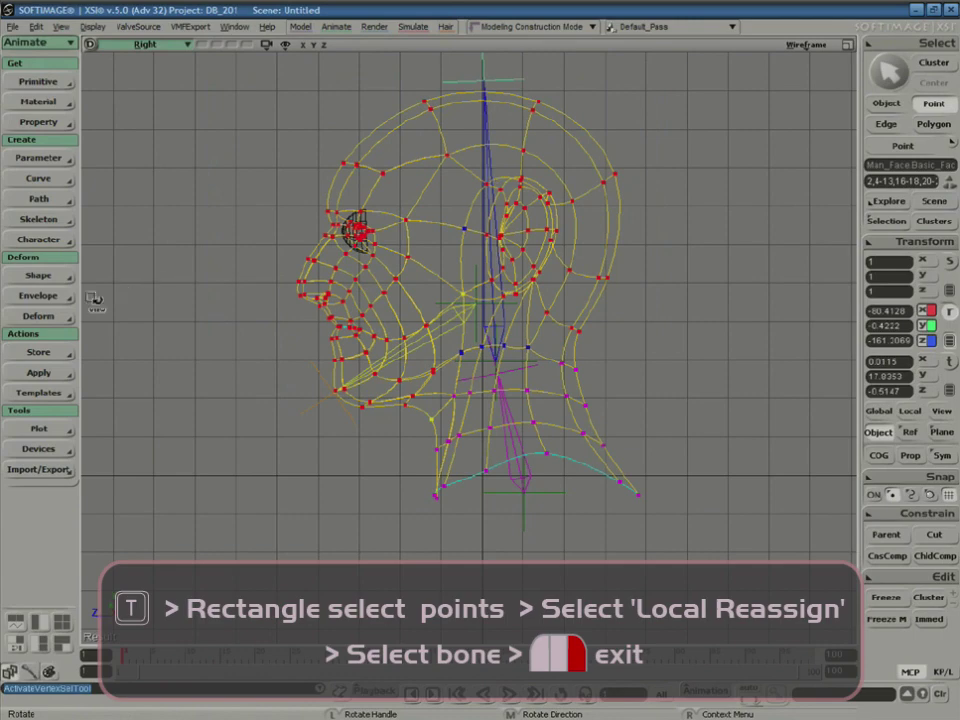
click(29, 672)
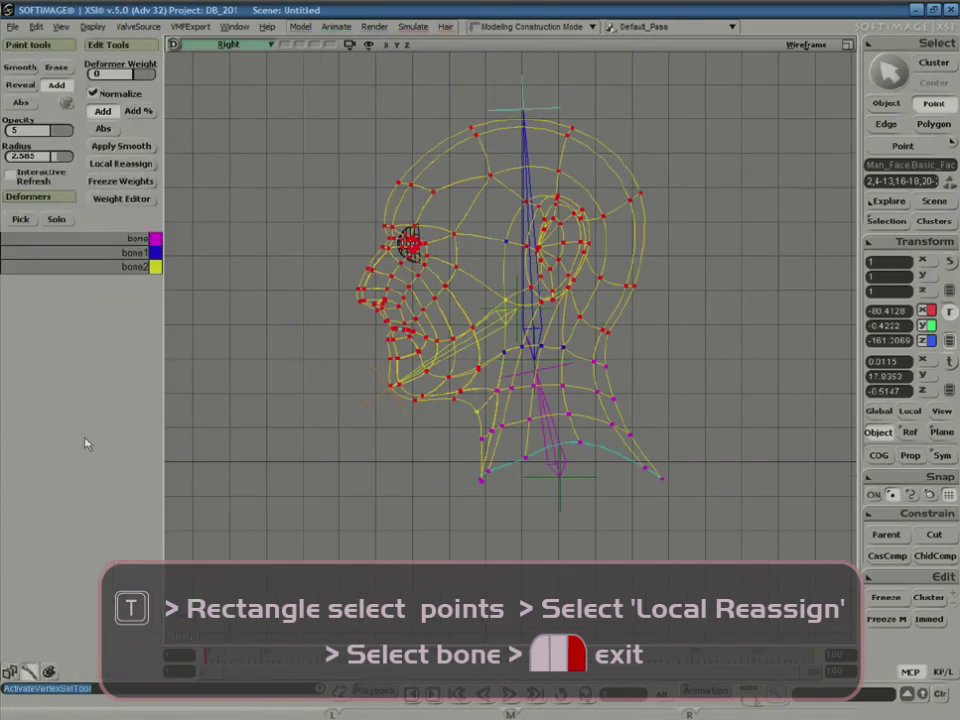
click(140, 166)
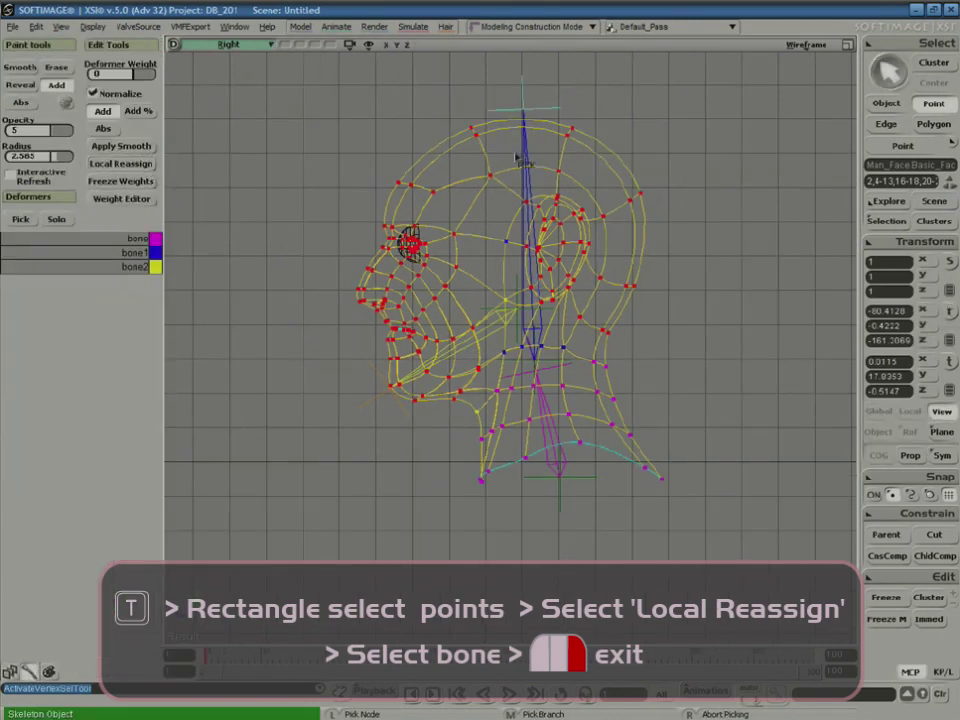
click(520, 158)
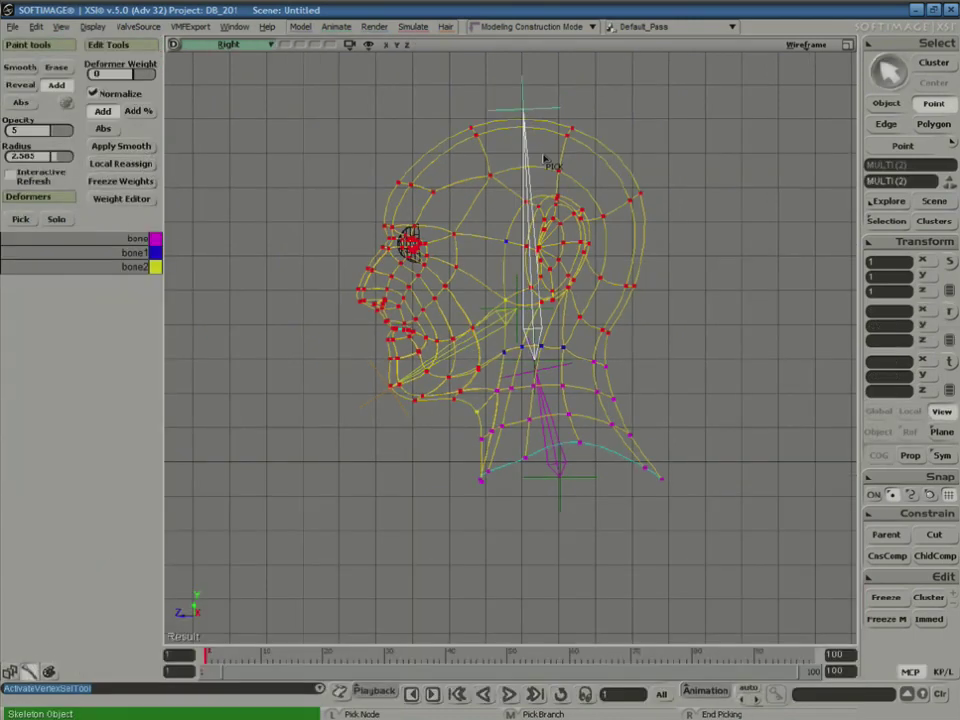
right_click(697, 278)
- Test-rotate the jaw bone bone2 in the Right view to check the face deformation, and undo the rotation
key(space)
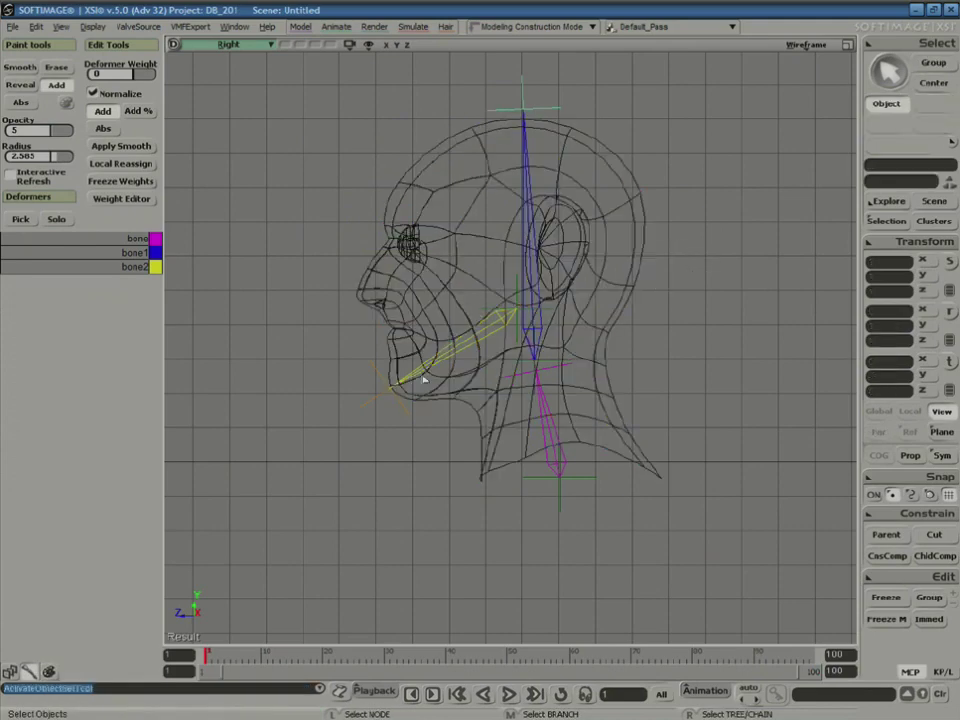
click(450, 351)
key(c)
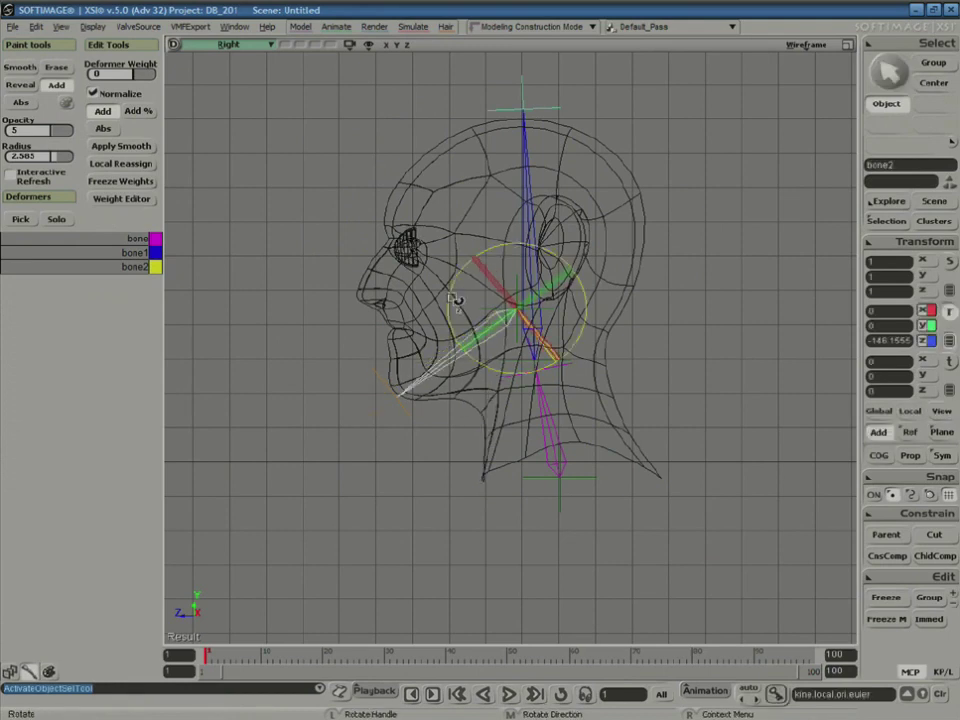
mouse_move(456, 300)
mouse_down()
mouse_move(455, 320)
mouse_move(455, 270)
mouse_move(450, 314)
mouse_move(452, 276)
mouse_move(444, 302)
mouse_move(450, 268)
mouse_move(454, 278)
mouse_up()
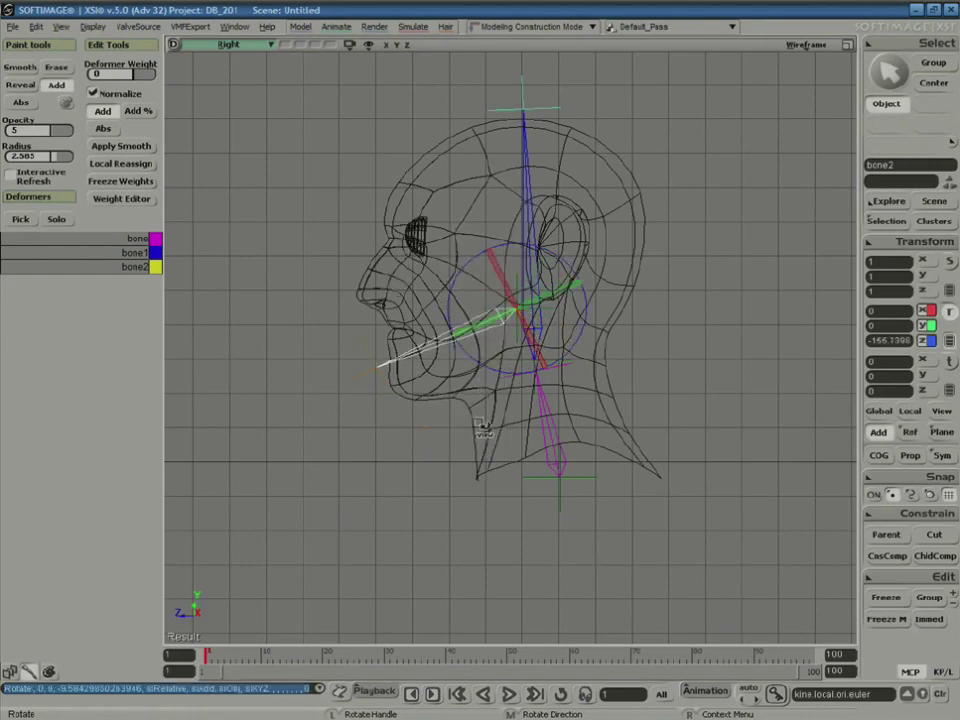
key(ctrl+z)
- Select all points of both eyes and locally reassign them to the head bone bone1
key(space)
click(410, 243)
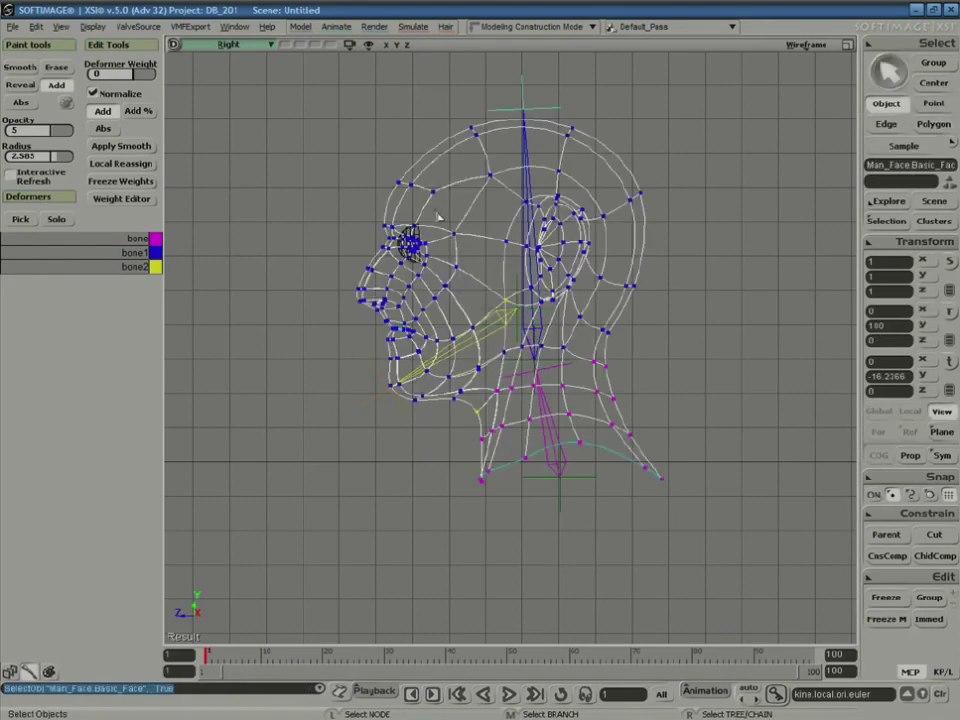
click(438, 216)
key(space)
click(425, 236)
key(r)
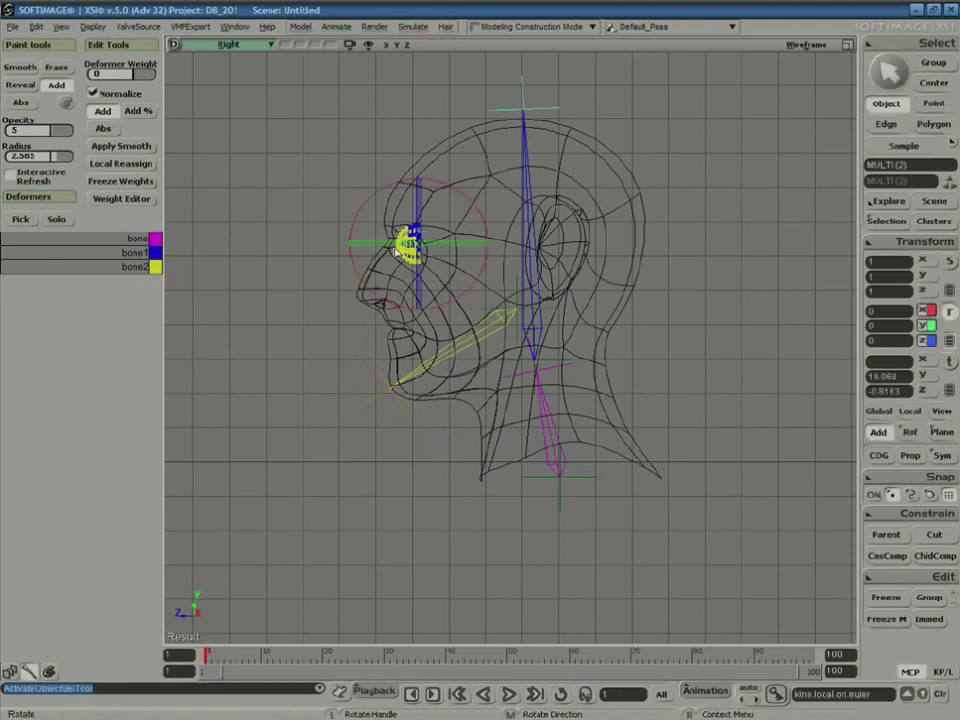
key(t)
drag(386, 197, 445, 263)
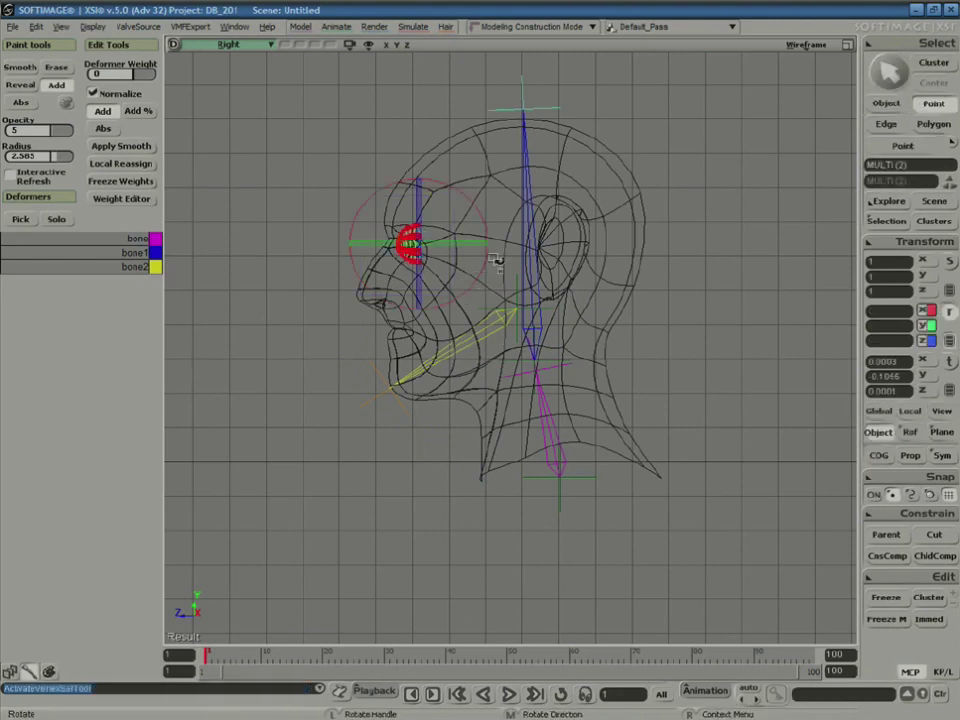
click(148, 166)
click(525, 188)
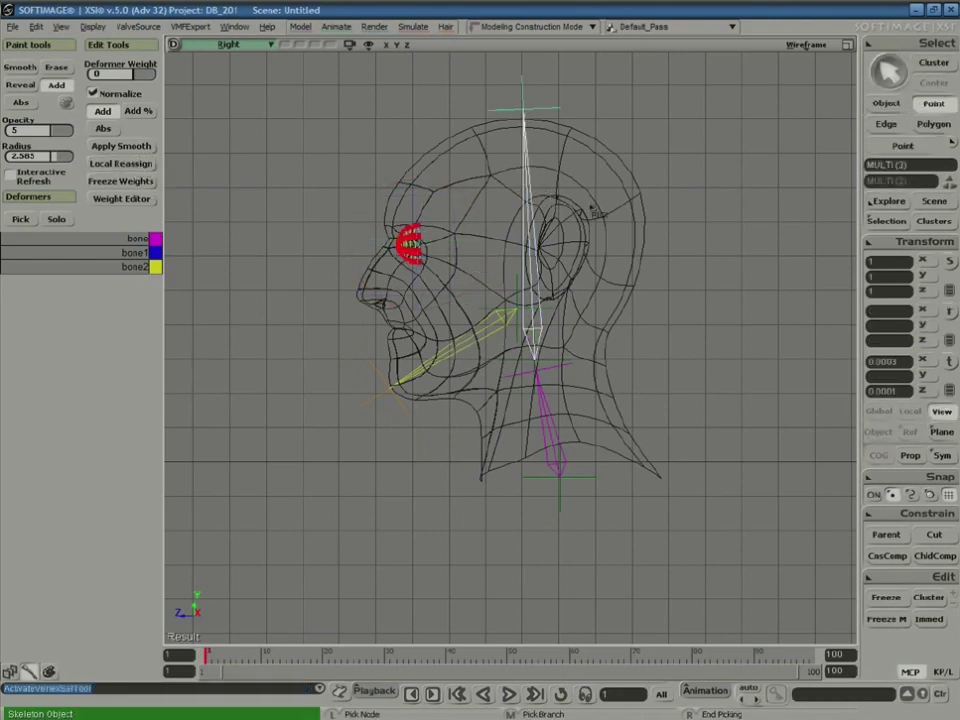
right_click(745, 257)
- Rotate the jaw bone bone2 again to check that the eyes stay in place, and undo the rotation
key(space)
click(492, 331)
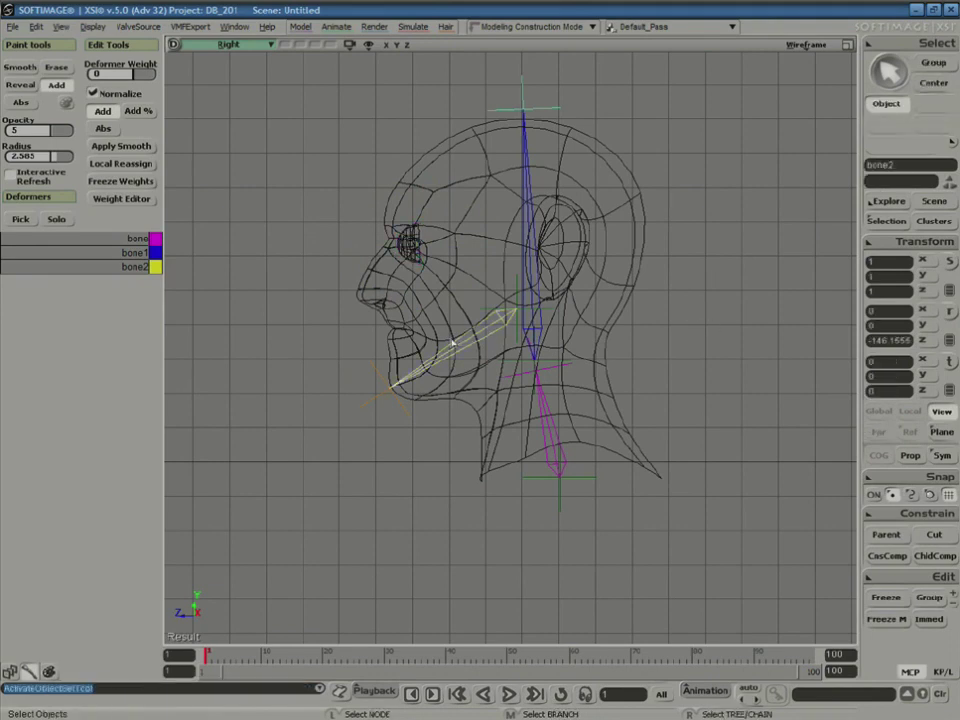
key(c)
mouse_move(461, 285)
mouse_down()
mouse_move(452, 318)
mouse_move(452, 288)
mouse_move(453, 330)
mouse_move(454, 272)
mouse_up()
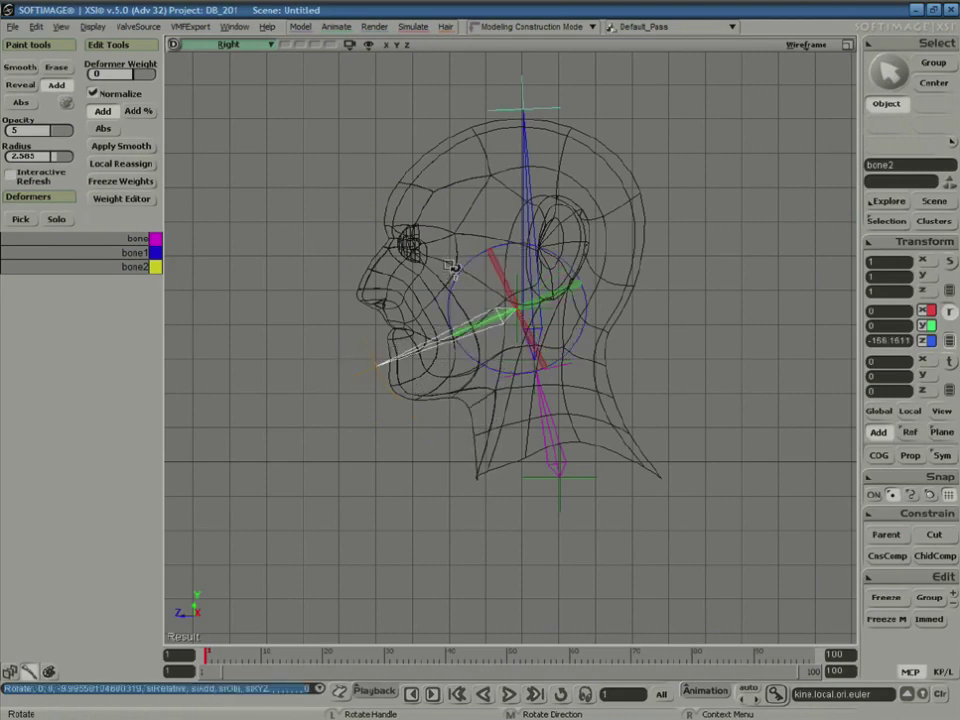
key(ctrl+z)
- Select the head mesh and pick the points along the lower edge of the mouth opening in the Right view
key(space)
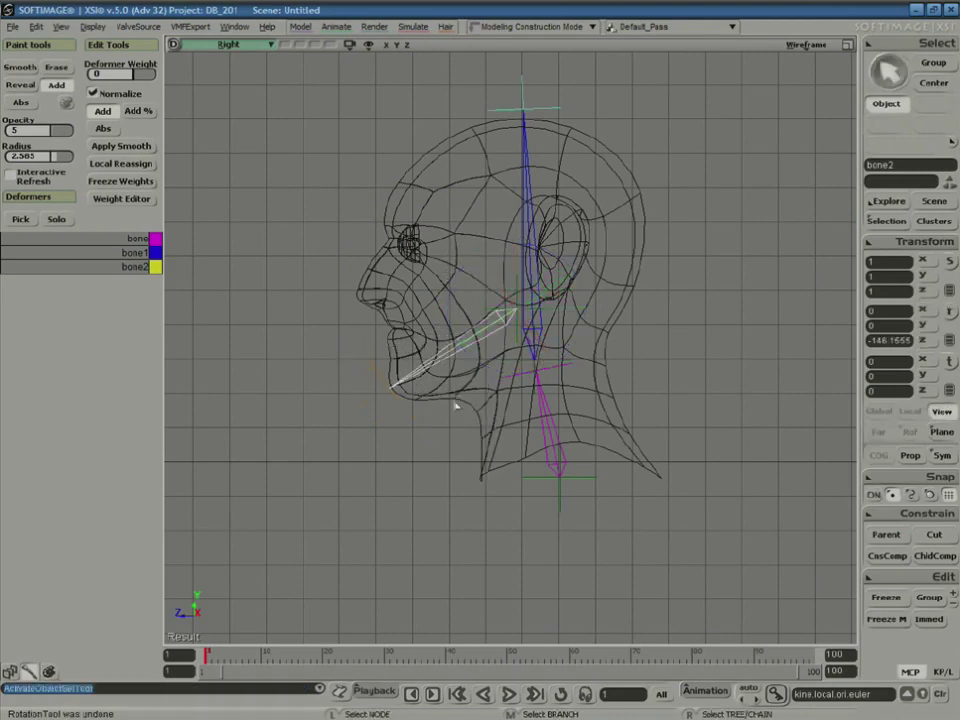
click(450, 399)
key(z)
right_click(466, 377)
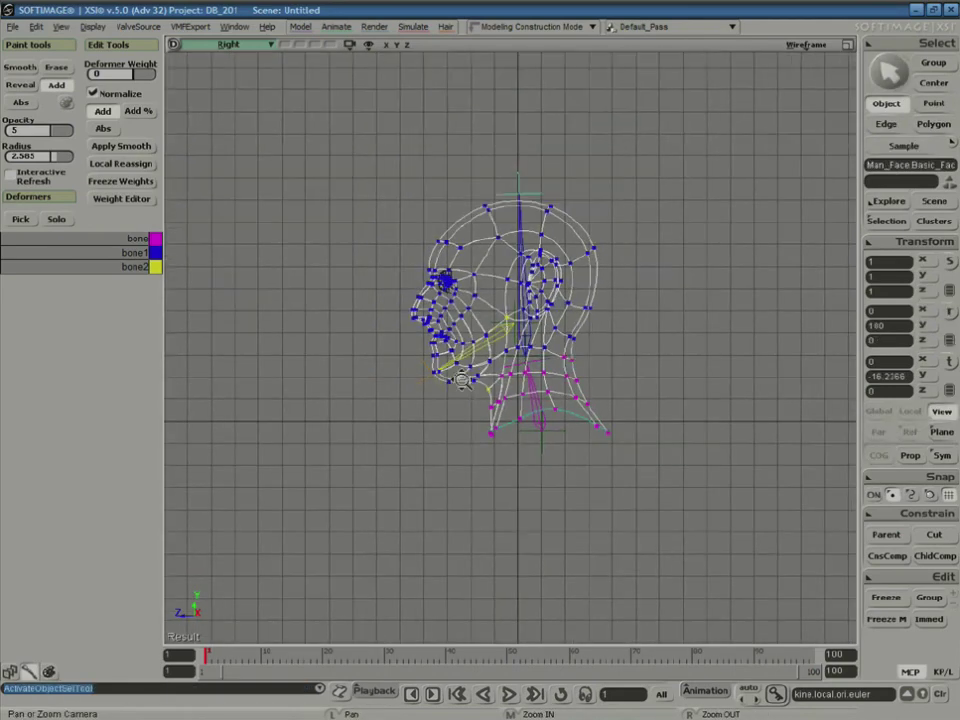
scroll(462, 380, up, 8)
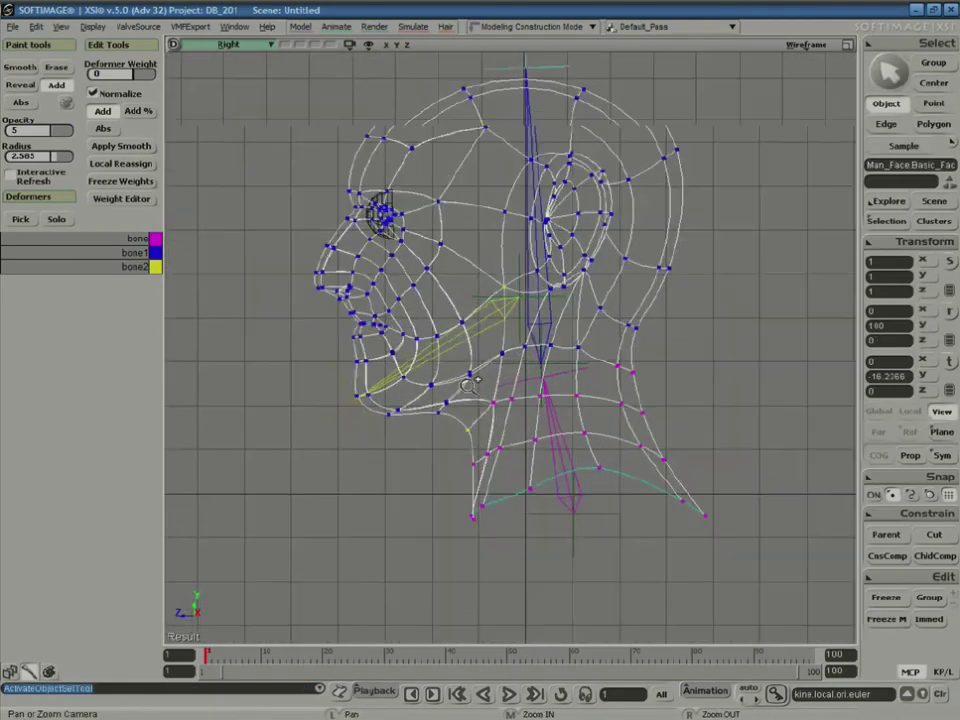
key(r)
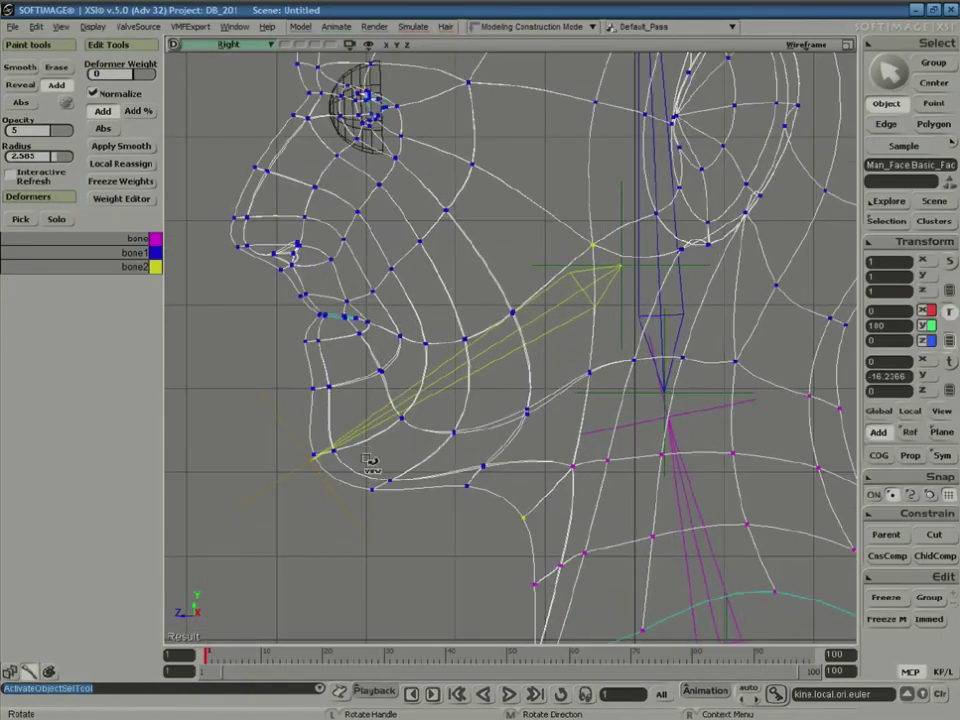
key(z)
middle_click(410, 385)
scroll(410, 385, up, 6)
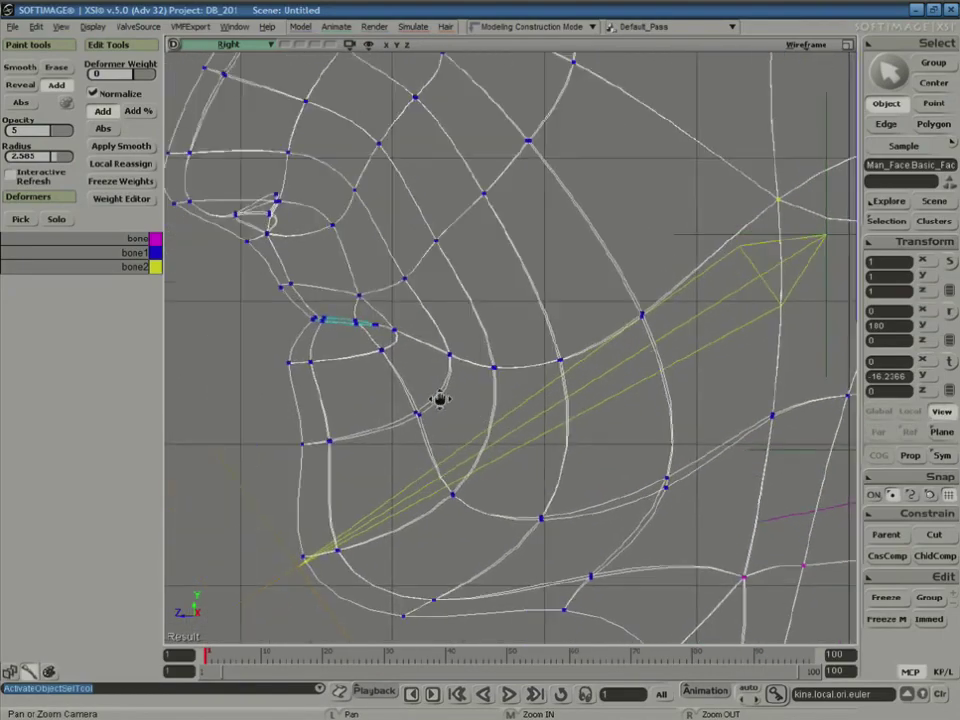
key(r)
key(t)
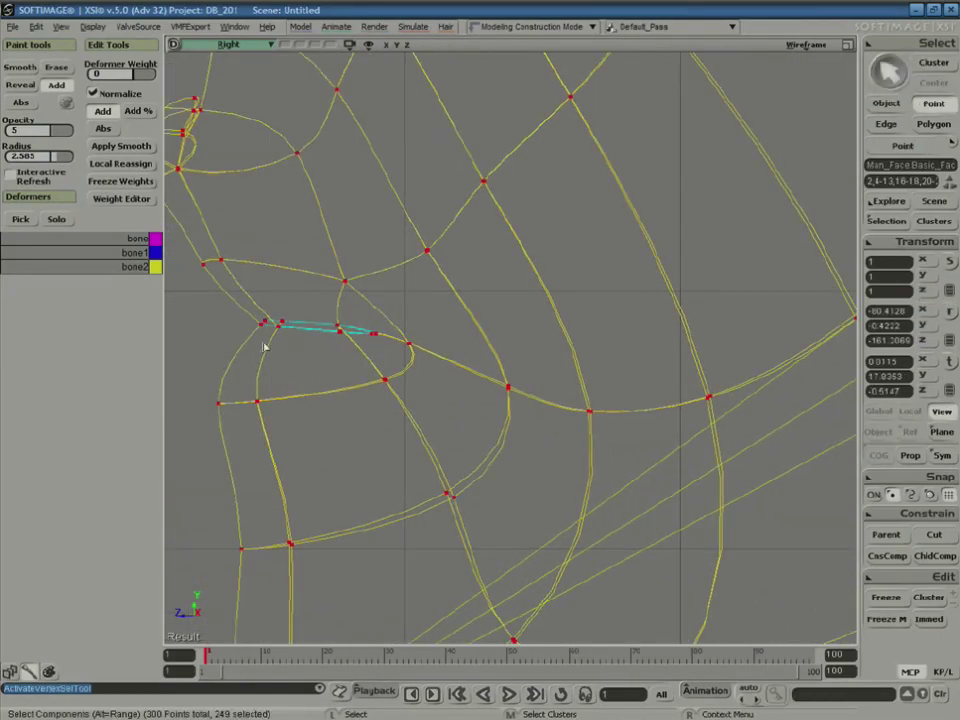
drag(256, 328, 268, 340)
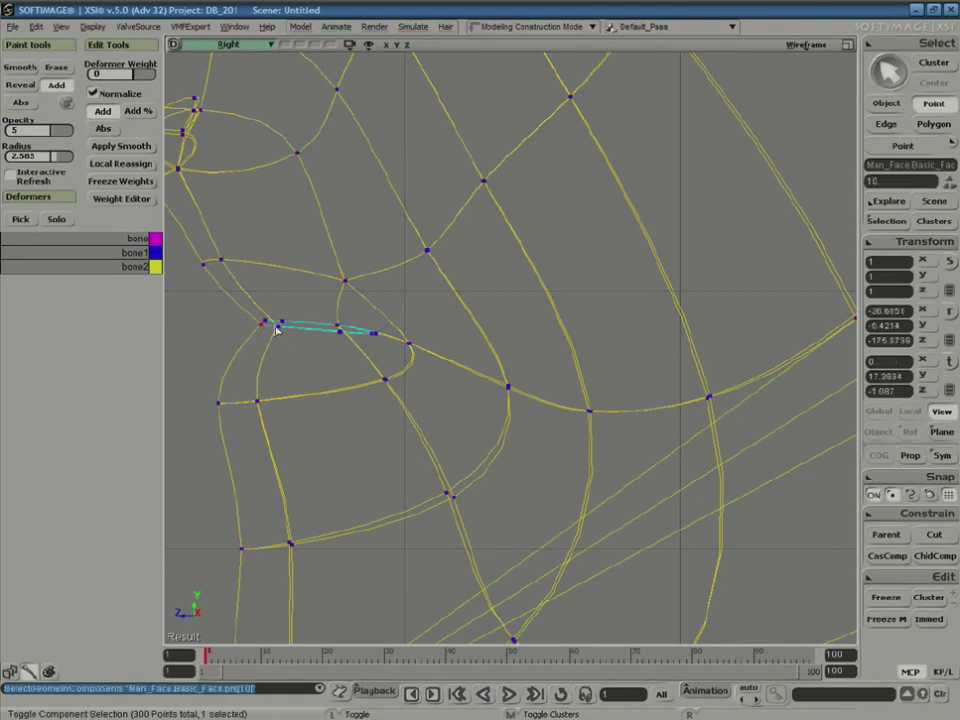
ctrl+click(277, 327)
ctrl+click(337, 333)
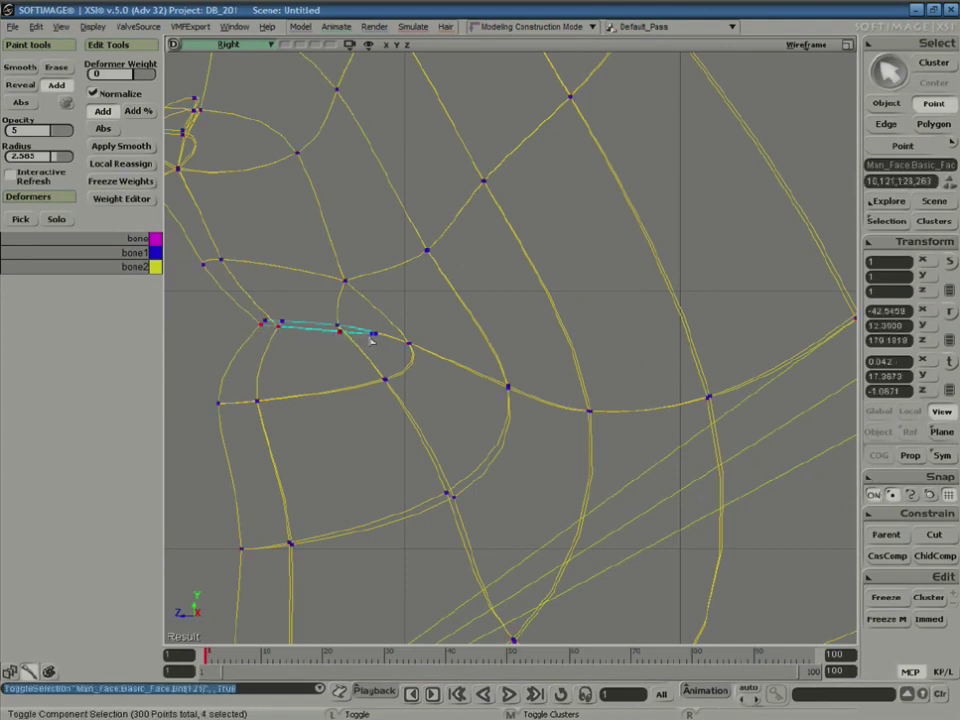
ctrl+click(373, 333)
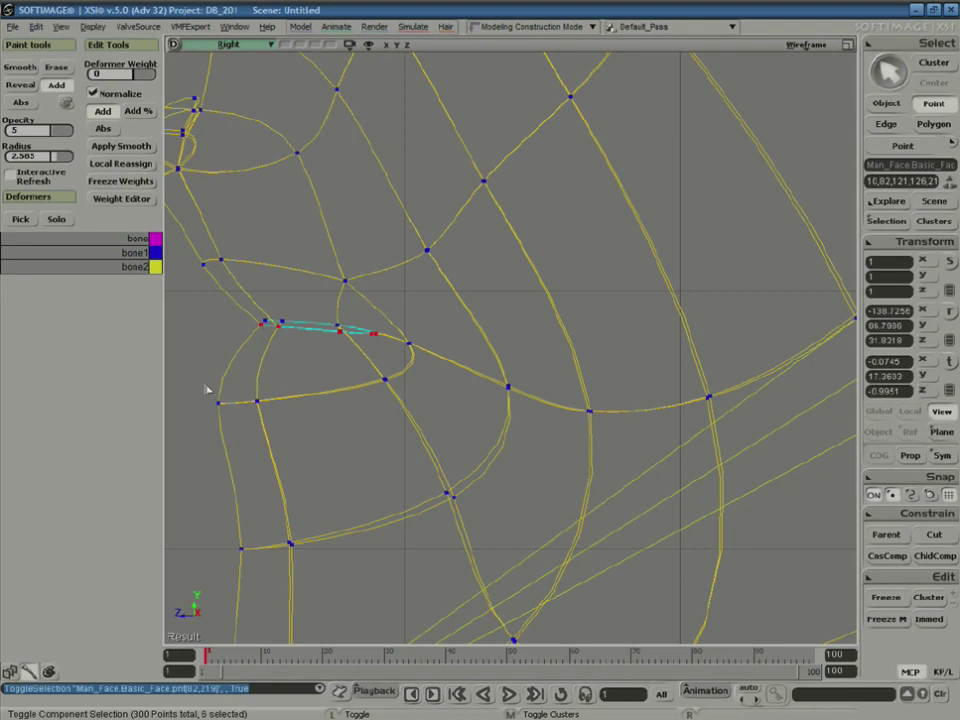
- Add the points below the lower lip and on the chin to the selection, keeping the mouth-edge points selected
ctrl+drag(206, 389, 338, 453)
ctrl+shift+click(336, 342)
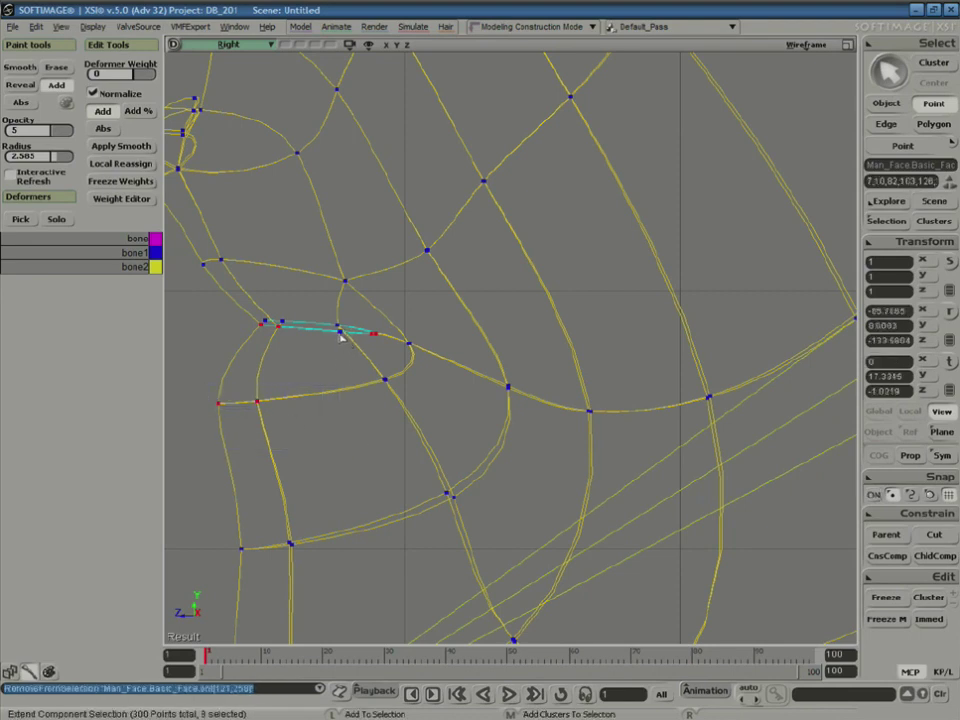
shift+click(349, 342)
shift+drag(366, 369, 434, 460)
- Add the remaining points along the jawline and under the chin, and locally reassign the selection to the jaw bone bone2
scroll(404, 408, down, 5)
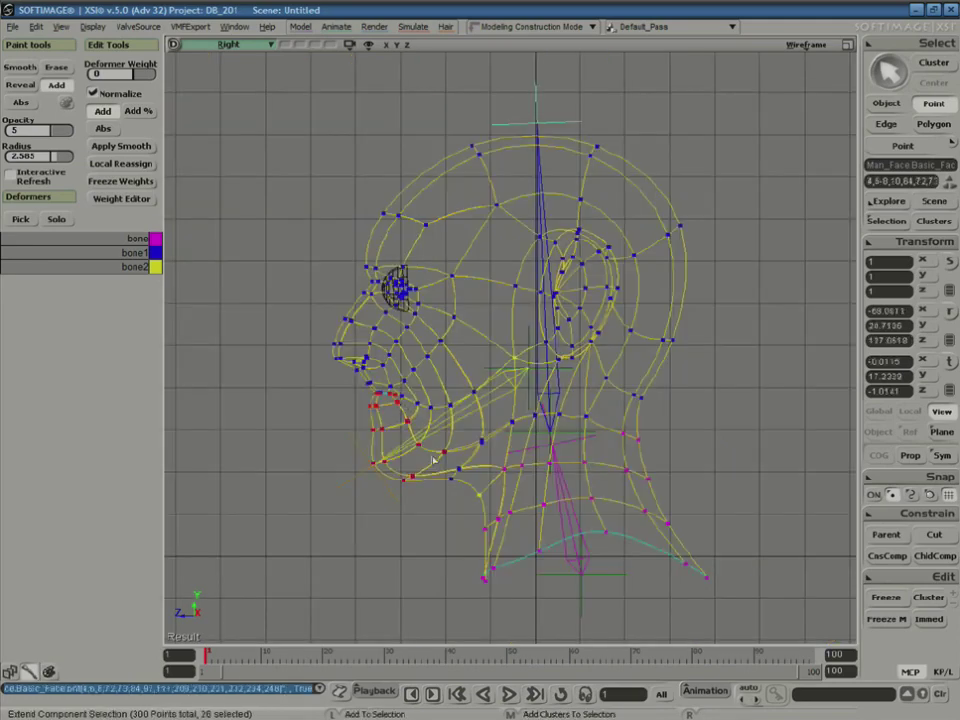
shift+click(418, 408)
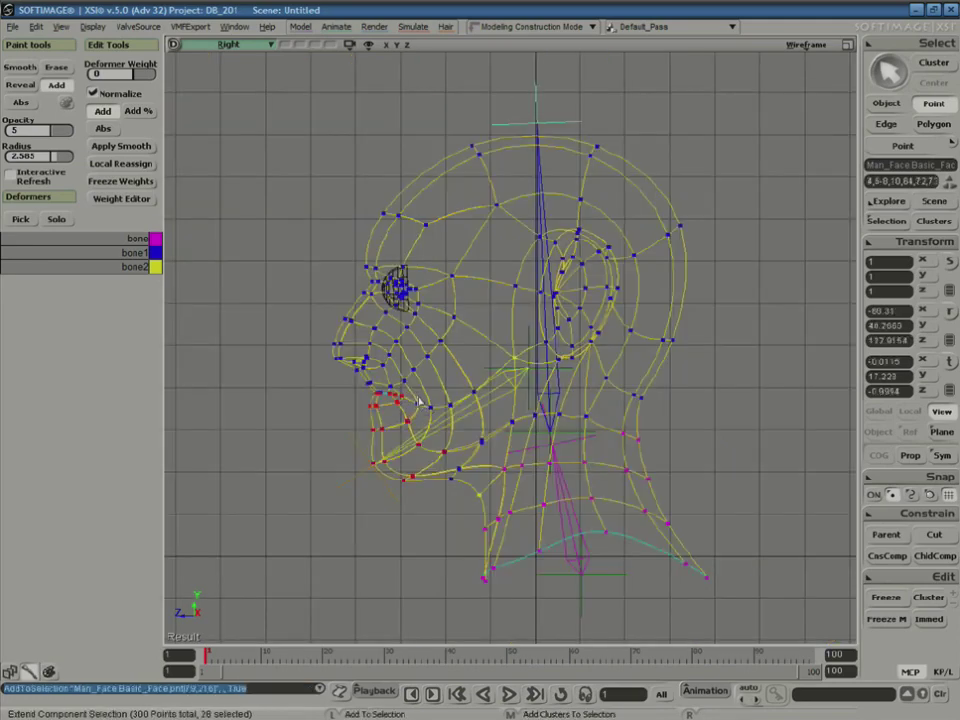
mouse_move(418, 400)
shift+mouse_down()
mouse_move(428, 407)
mouse_move(468, 391)
shift+mouse_up()
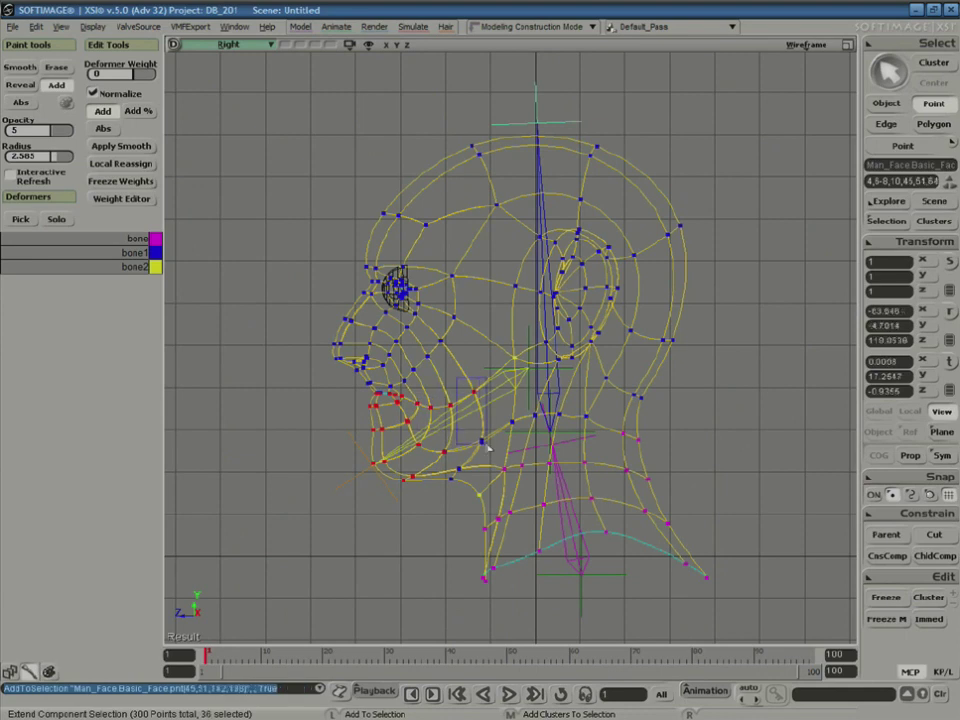
mouse_move(487, 447)
shift+mouse_down()
mouse_move(441, 470)
mouse_move(463, 493)
shift+mouse_up()
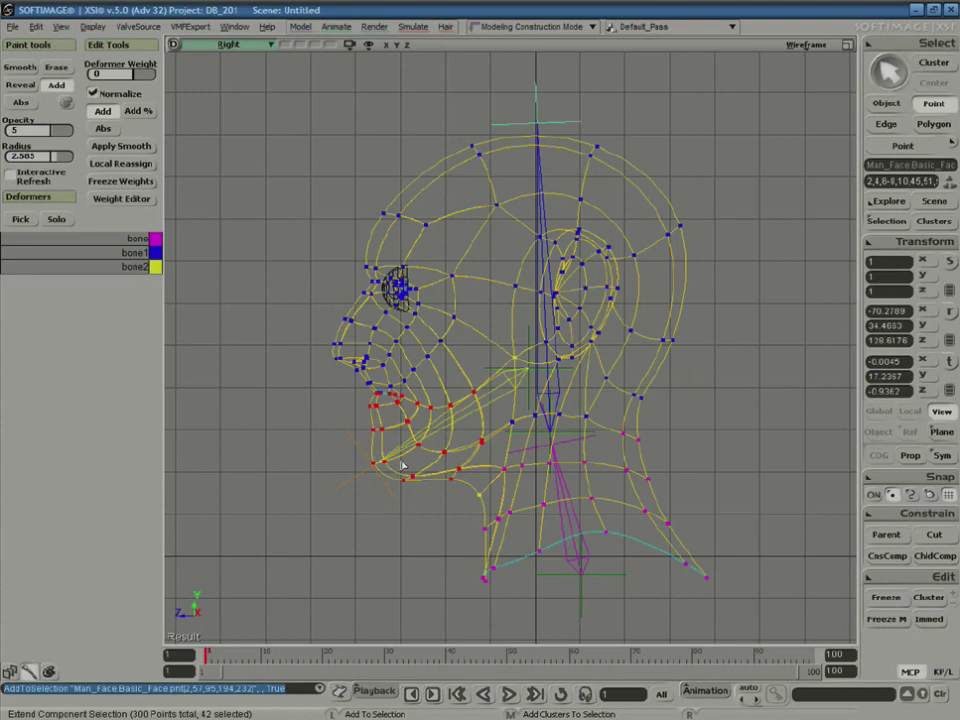
shift+click(506, 469)
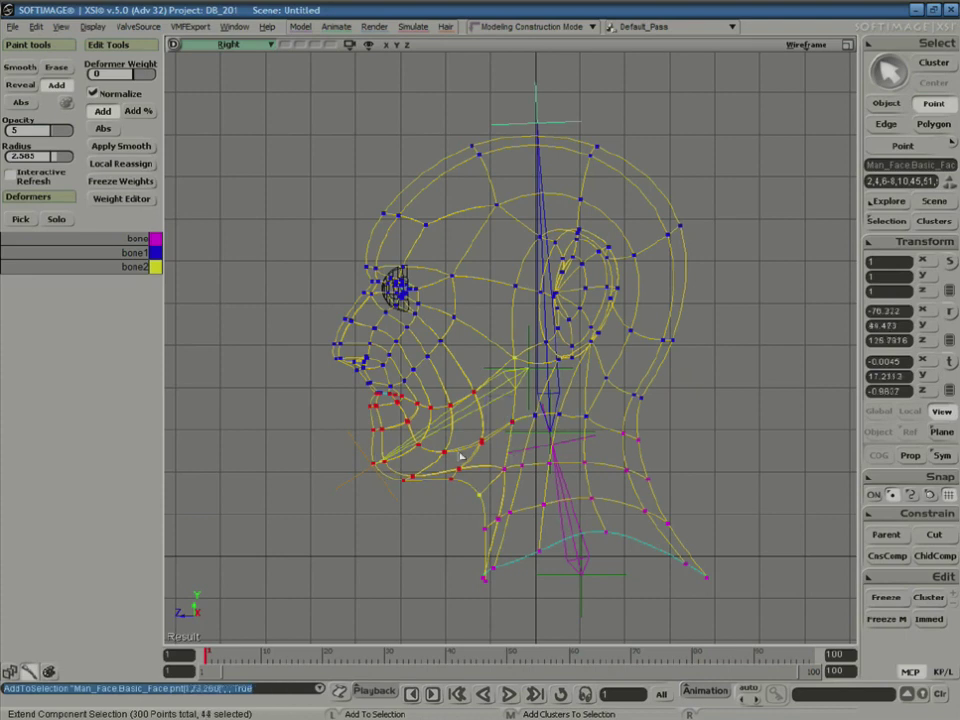
shift+drag(506, 500, 507, 503)
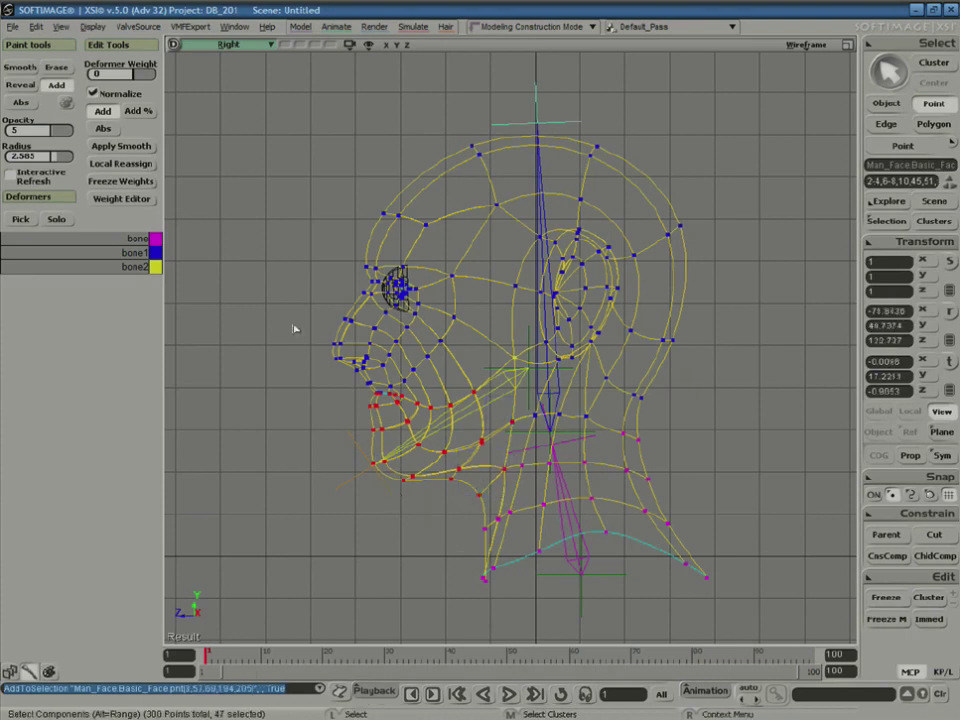
click(121, 165)
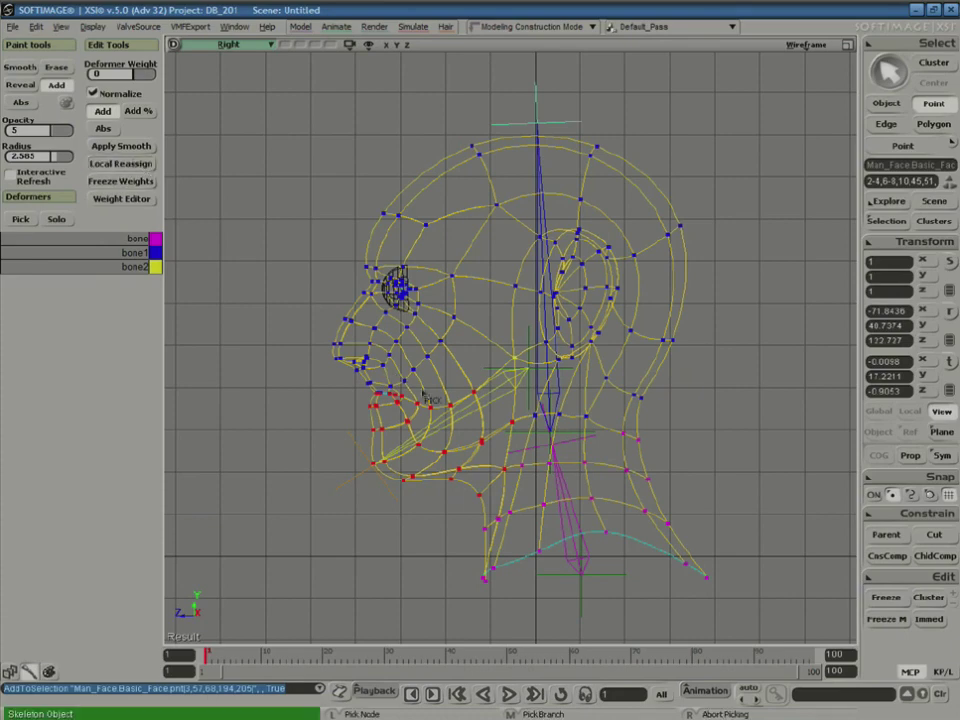
click(465, 428)
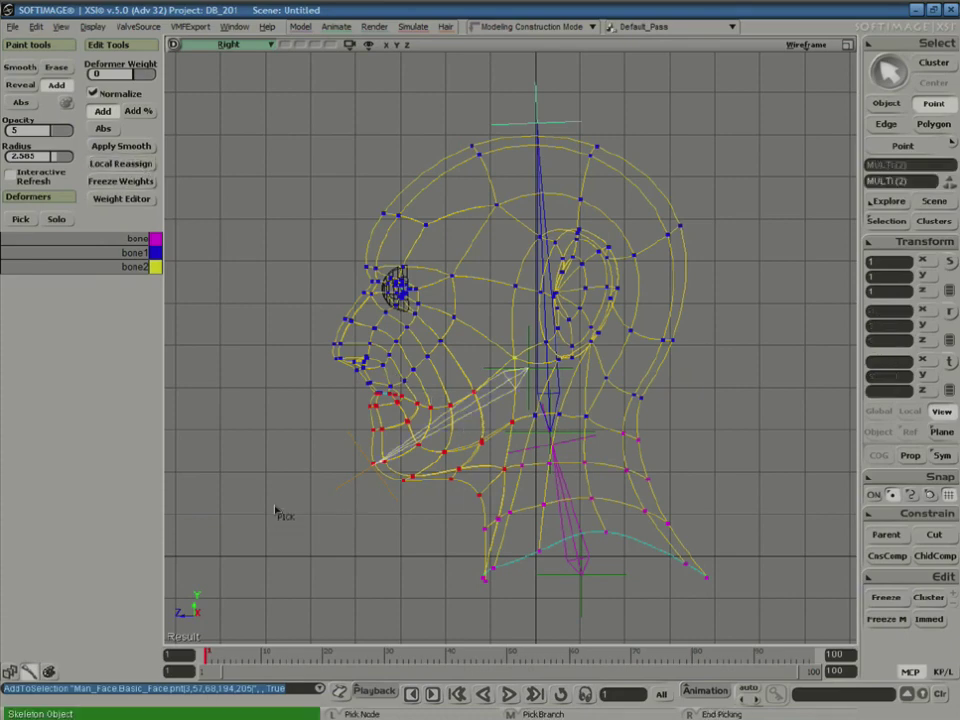
right_click(267, 402)
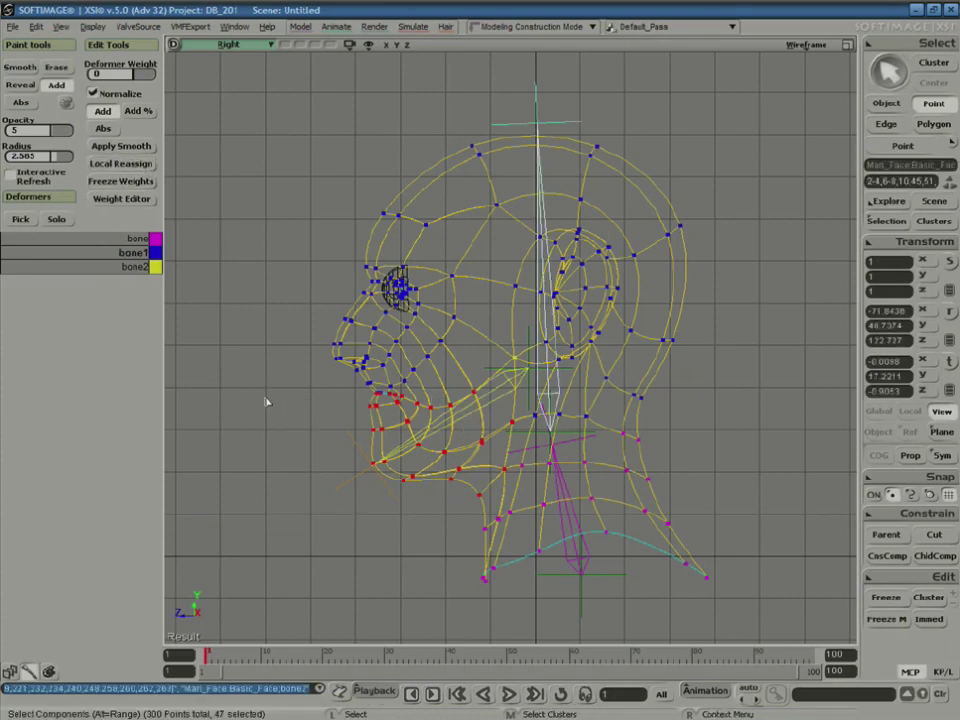
- Rotate the jaw bone bone2 to open the mouth and check how the reassigned points deform
key(space)
click(388, 502)
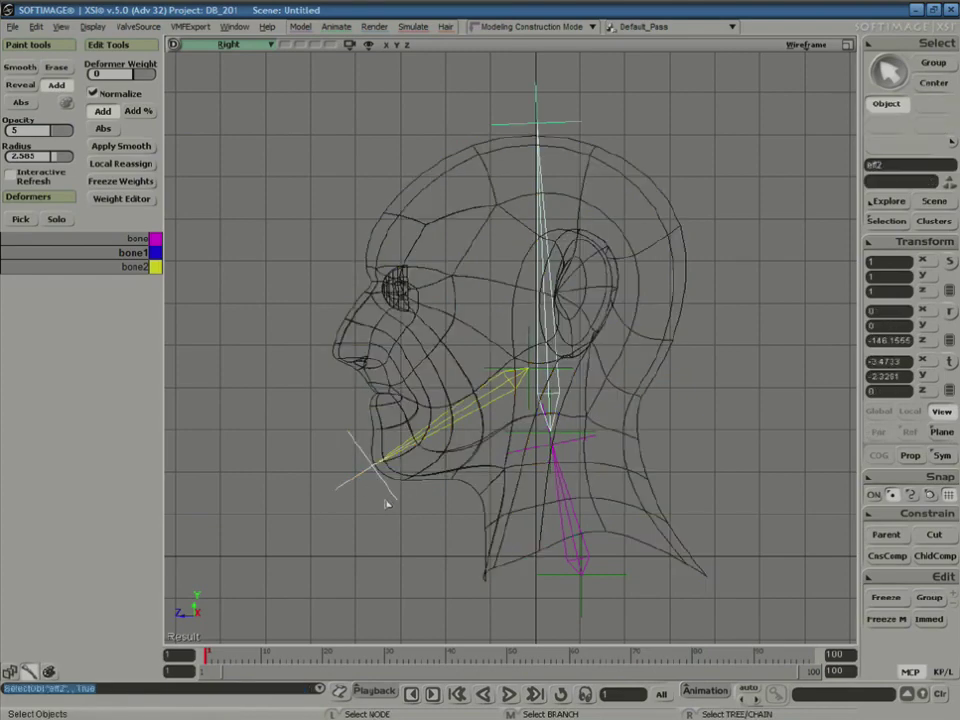
click(440, 431)
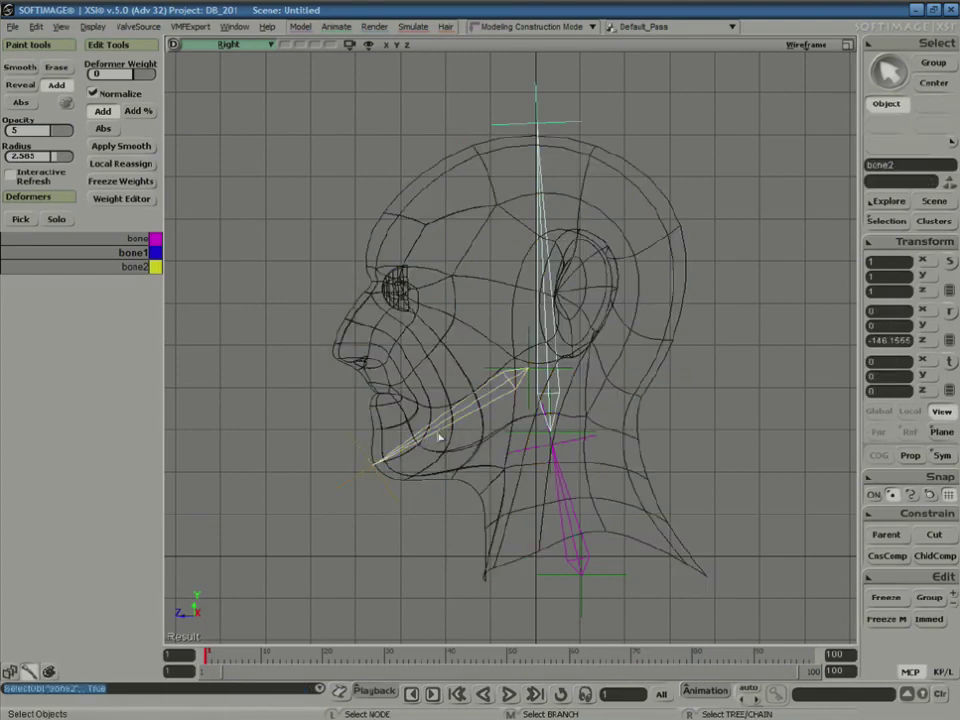
key(r)
drag(445, 436, 462, 346)
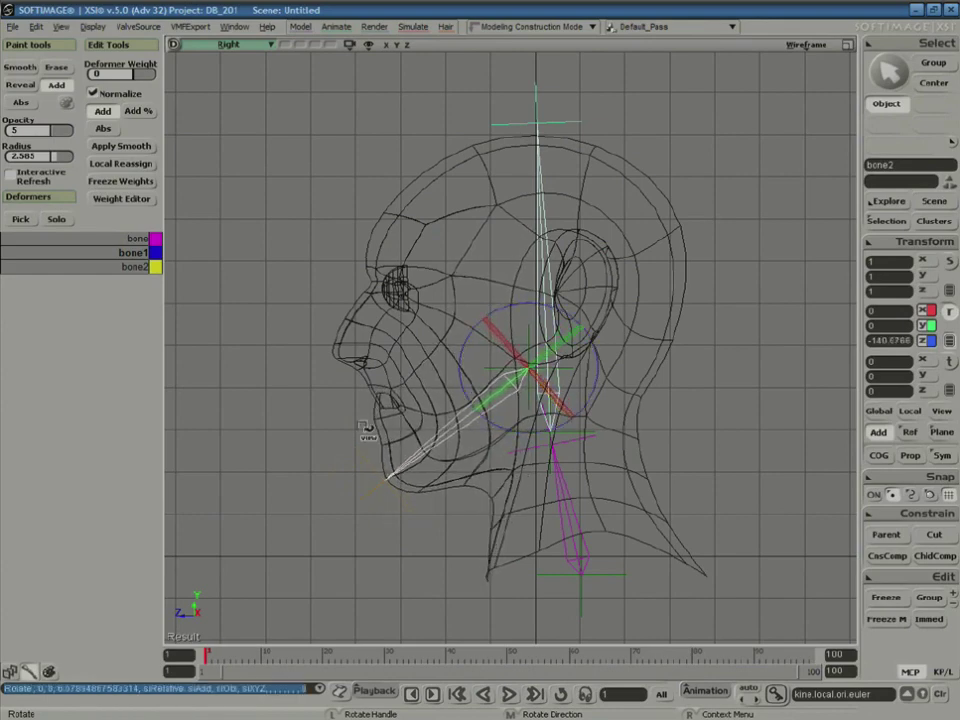
- Select the head mesh's mouth-edge points still assigned to bone1 and locally reassign them to the jaw bone bone2
key(space)
click(390, 435)
key(z)
right_click(428, 424)
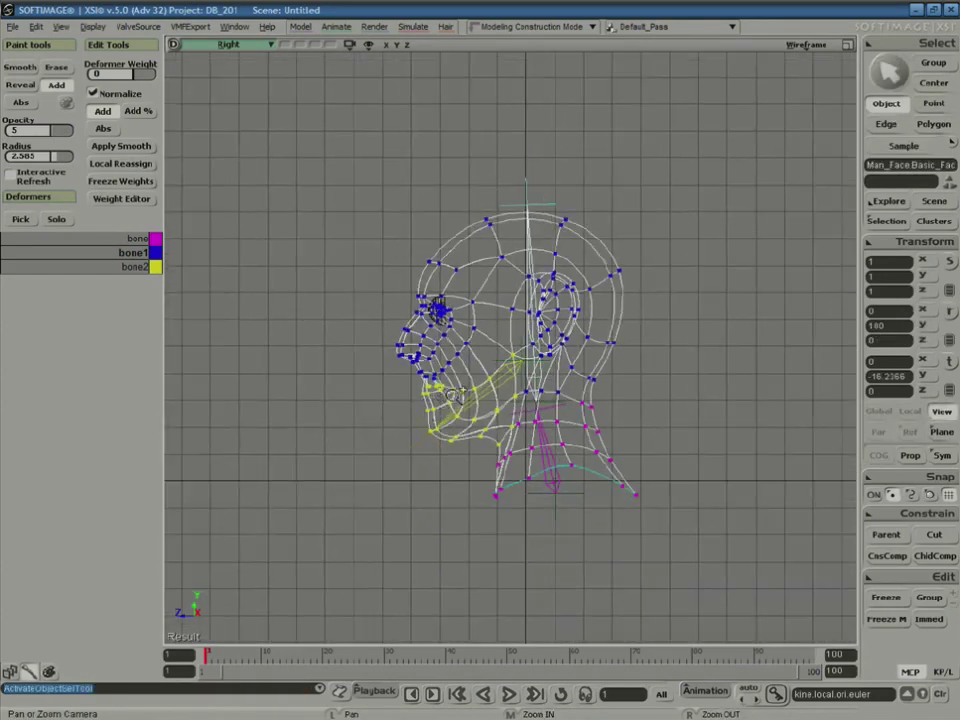
middle_click(458, 396)
drag(463, 396, 514, 343)
middle_click(514, 343)
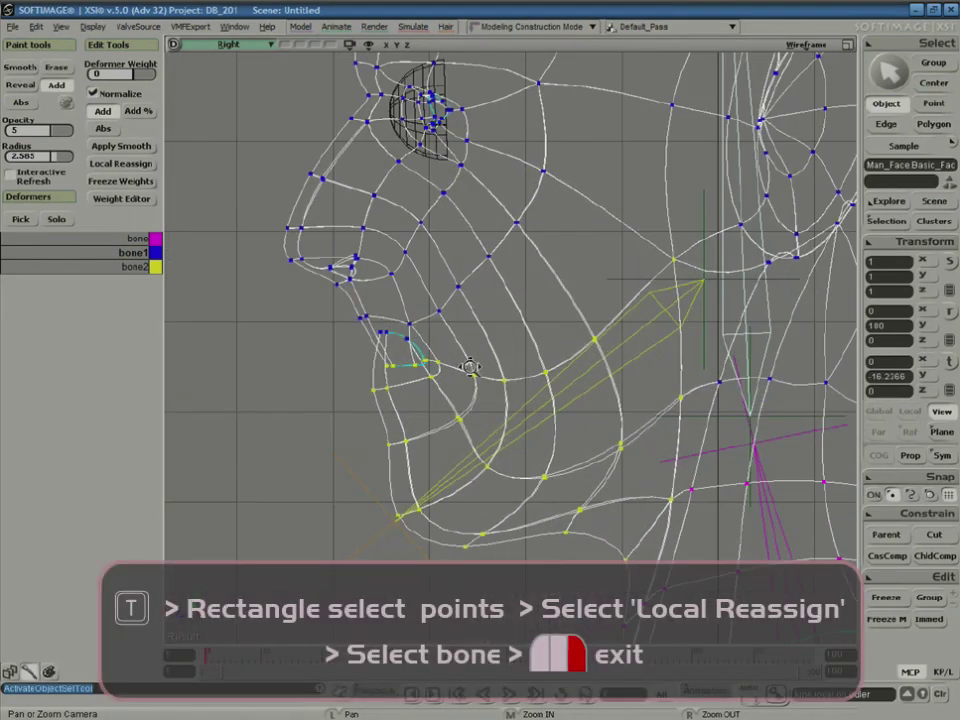
key(t)
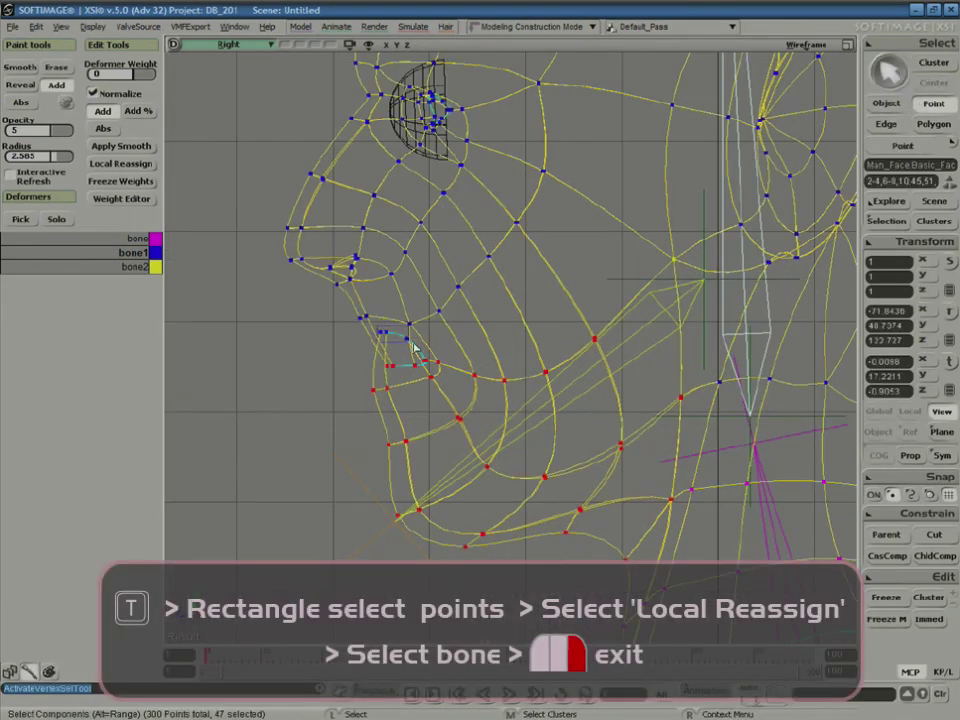
drag(376, 324, 429, 368)
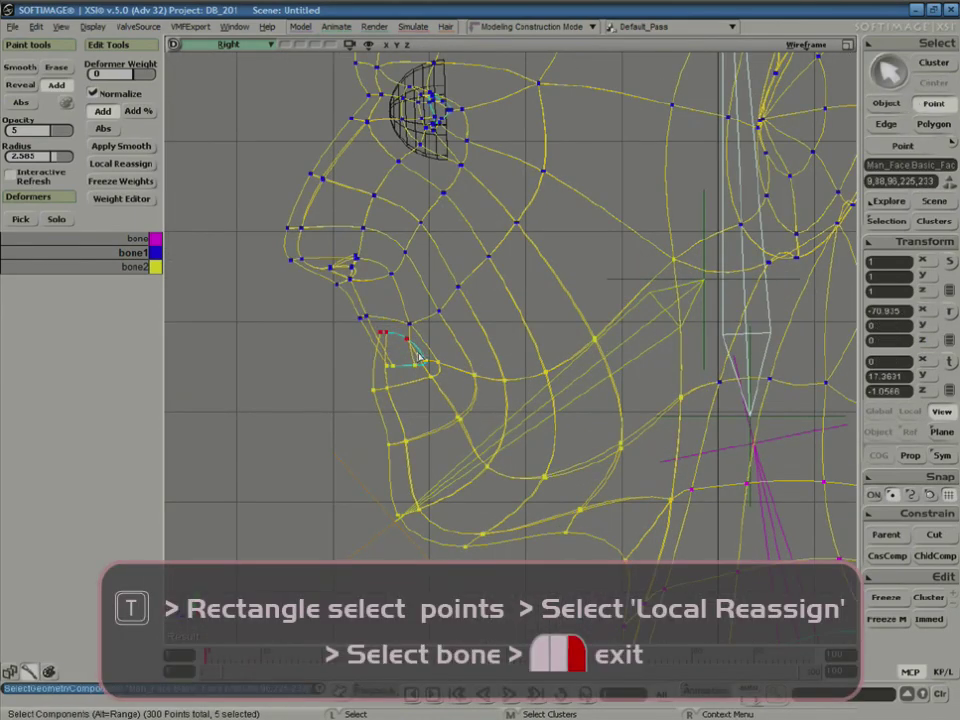
click(140, 164)
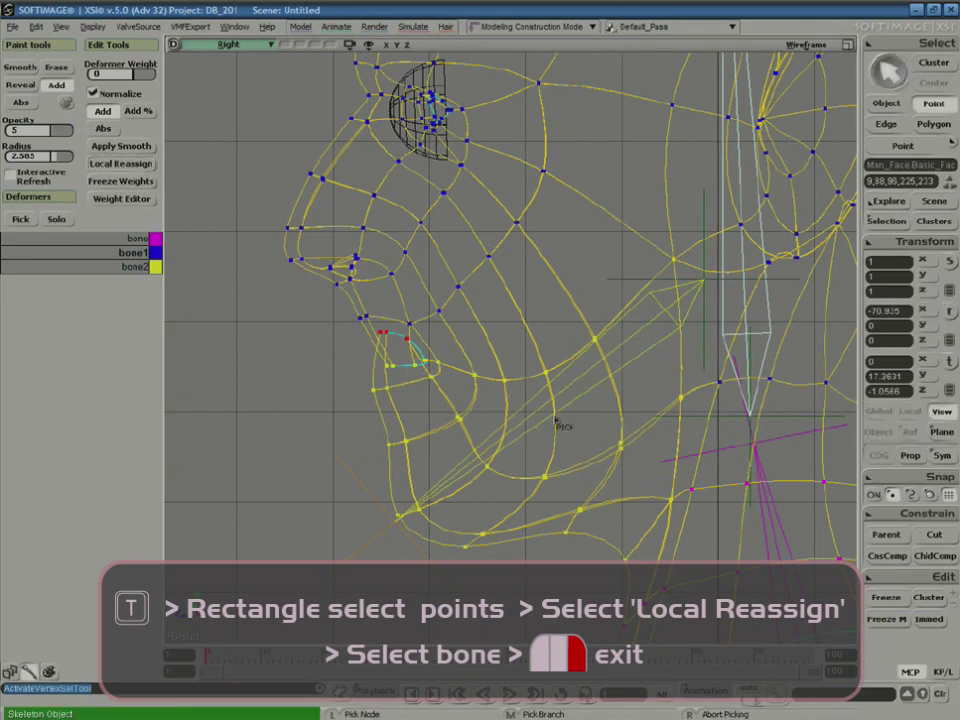
click(601, 441)
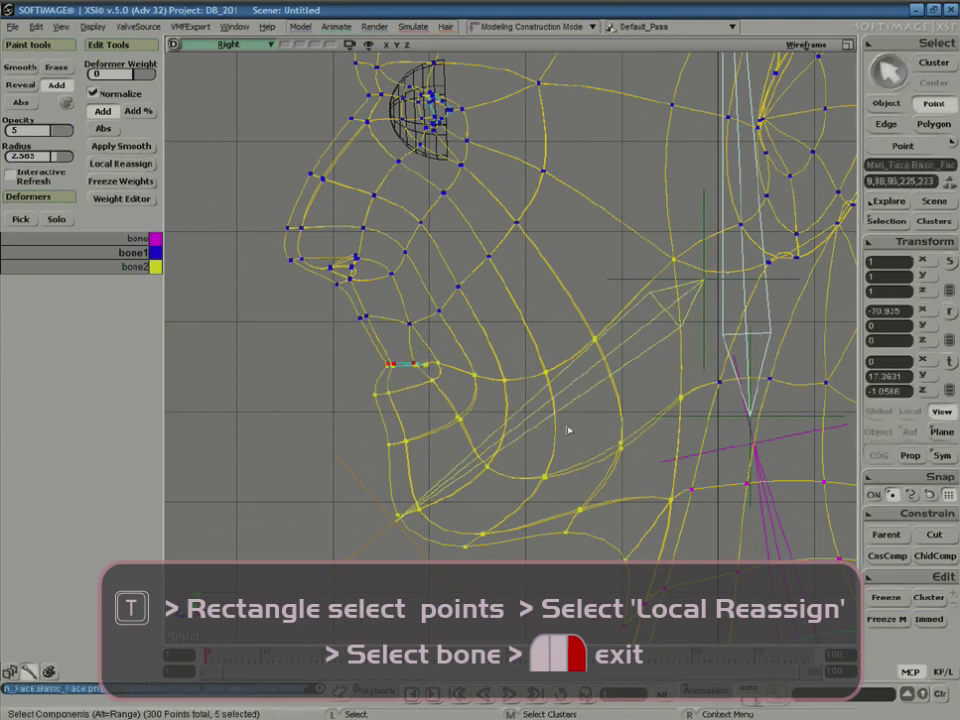
- Rotate the jaw bone bone2 further down to open the mouth wider and check the lips
key(space)
click(517, 439)
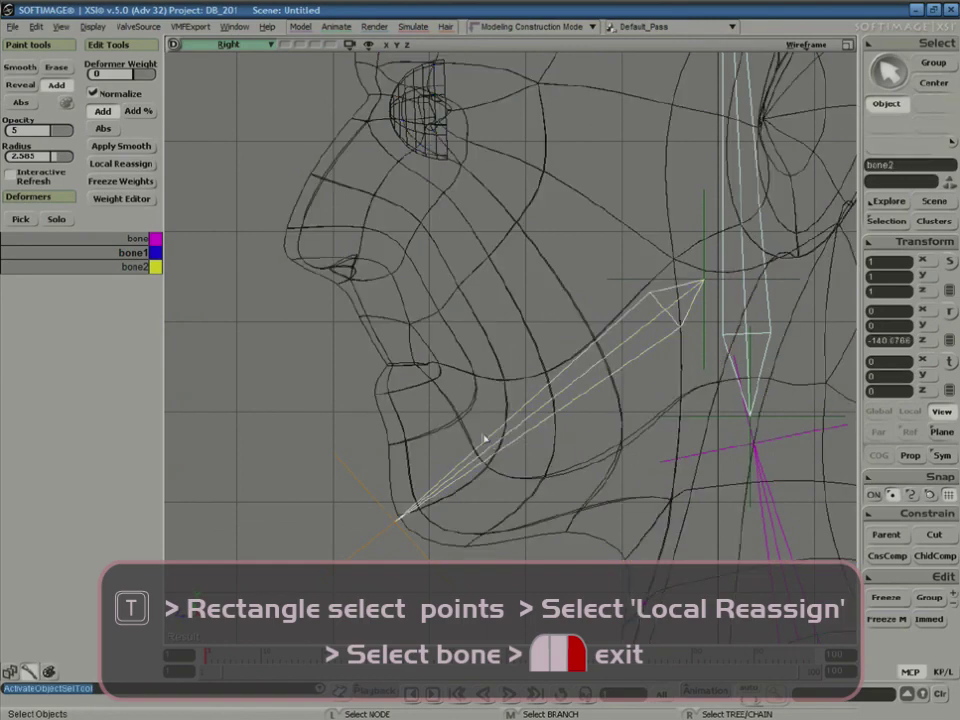
key(c)
drag(598, 349, 636, 306)
- Invert the selection among the overlapping lip points to pick the upper lip points, and locally reassign them to the head bone bone1
key(space)
click(432, 390)
key(c)
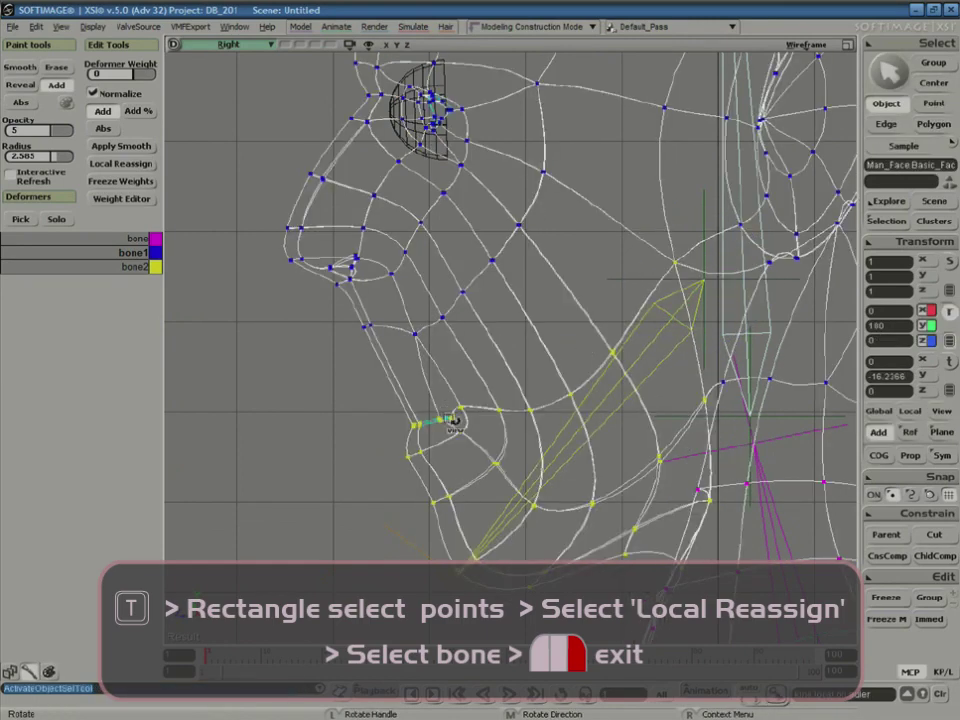
key(t)
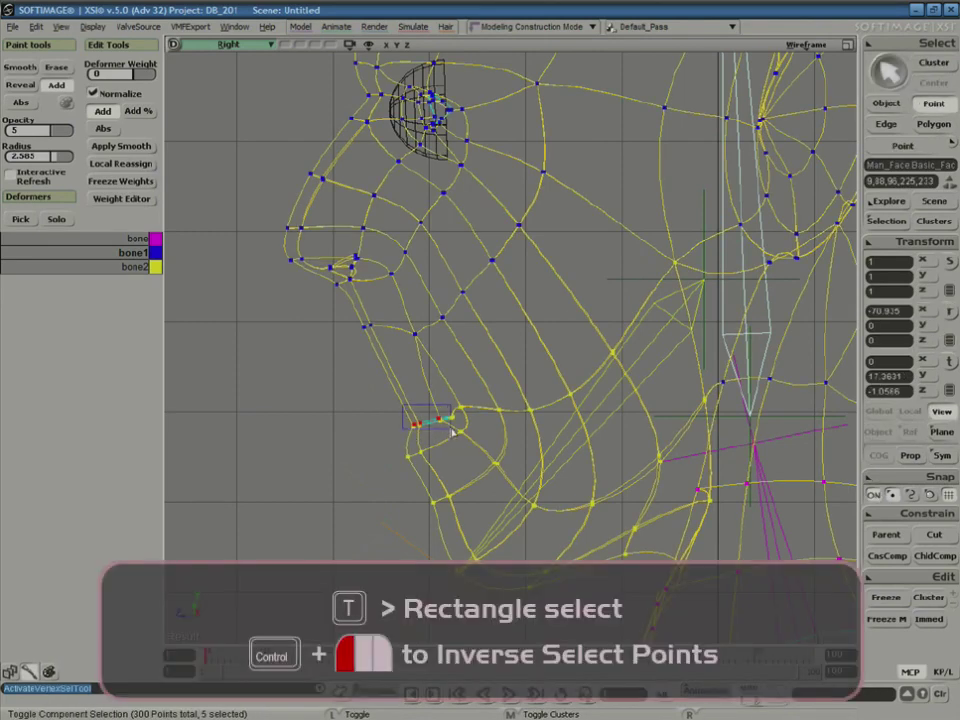
drag(452, 430, 450, 437)
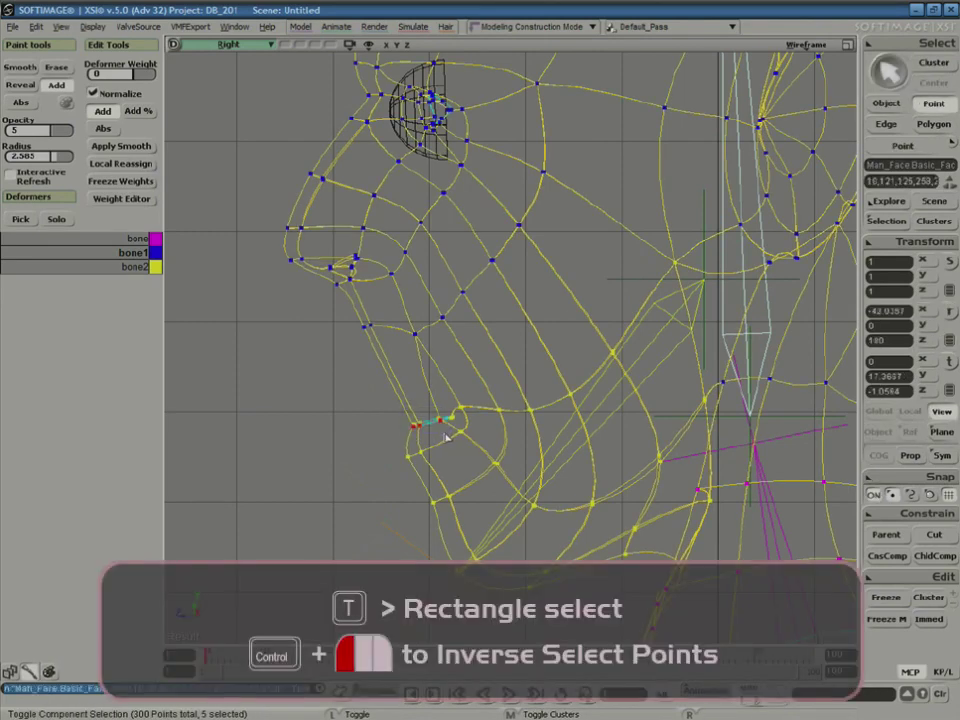
click(136, 164)
click(746, 117)
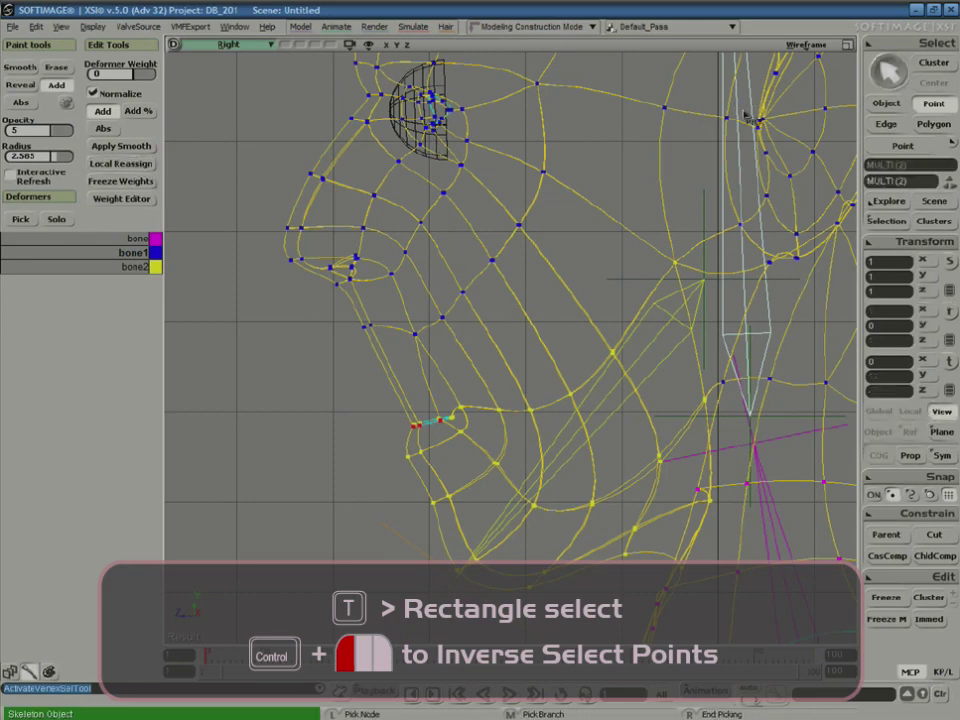
right_click(628, 219)
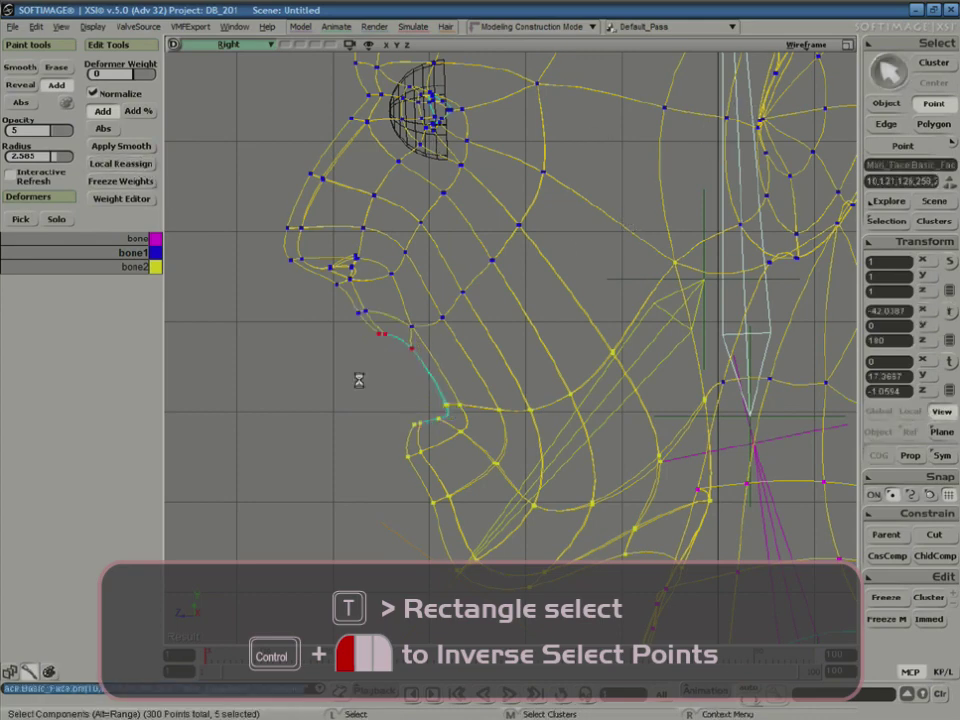
- Rotate the jaw bone bone2 to about -140.3° in Z to close the mouth and check the lips
key(space)
click(566, 458)
key(s)
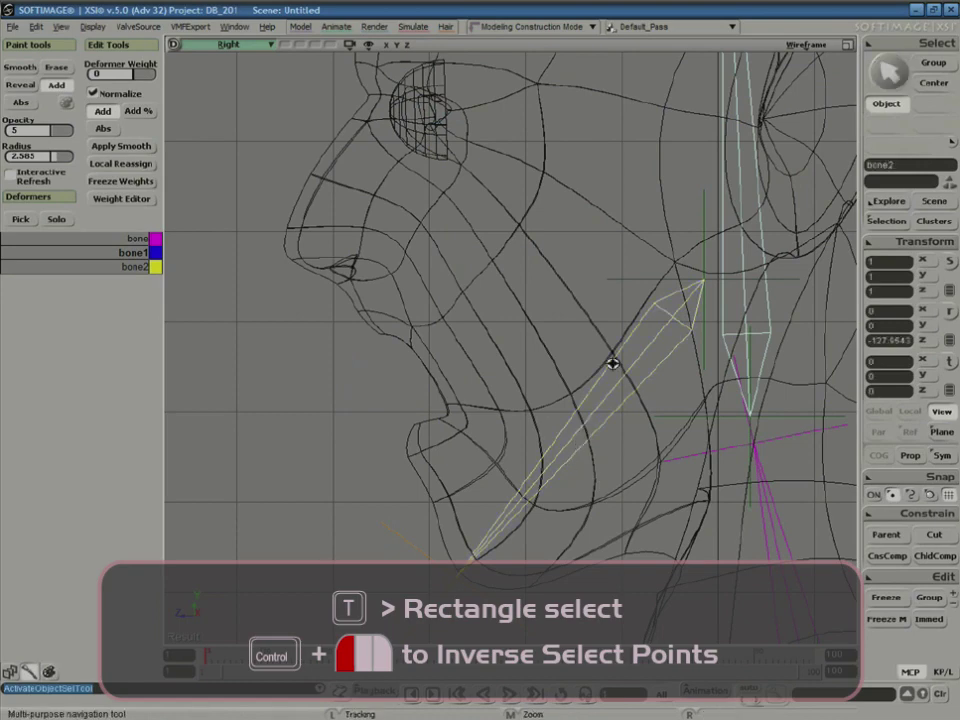
drag(611, 353, 600, 358)
middle_drag(600, 358, 712, 190)
key(c)
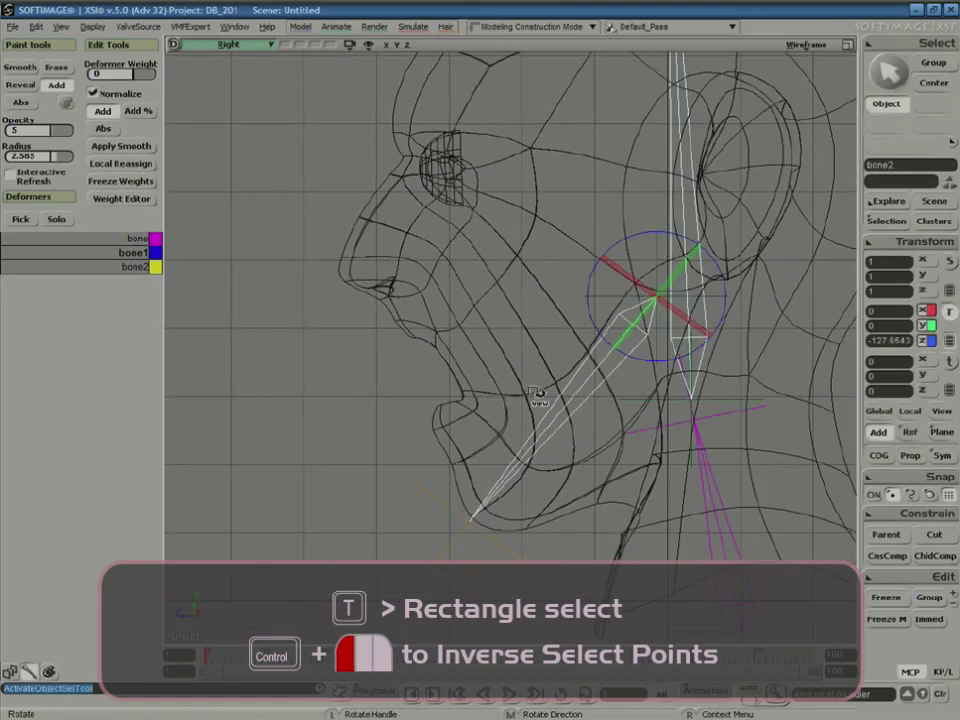
mouse_move(600, 279)
mouse_down()
mouse_move(593, 260)
mouse_move(585, 296)
mouse_move(589, 274)
mouse_move(583, 280)
mouse_move(601, 262)
mouse_up()
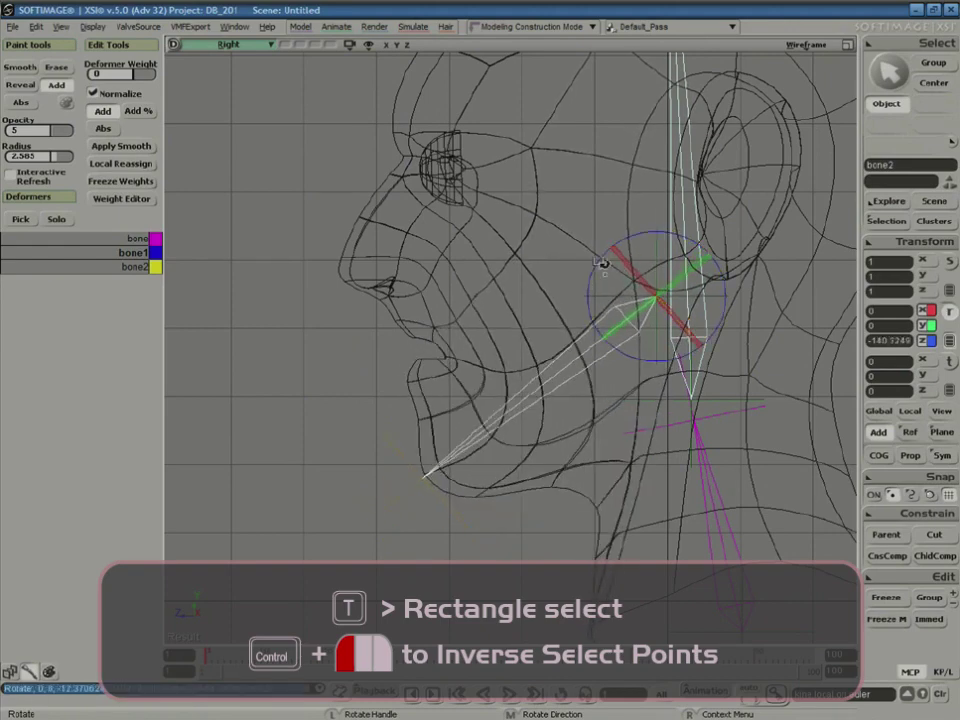
- Show the shaded head in the Camera view and rotate the jaw bone bone2 to reopen the mouth
click(846, 47)
click(847, 47)
key(s)
middle_drag(634, 281, 673, 304)
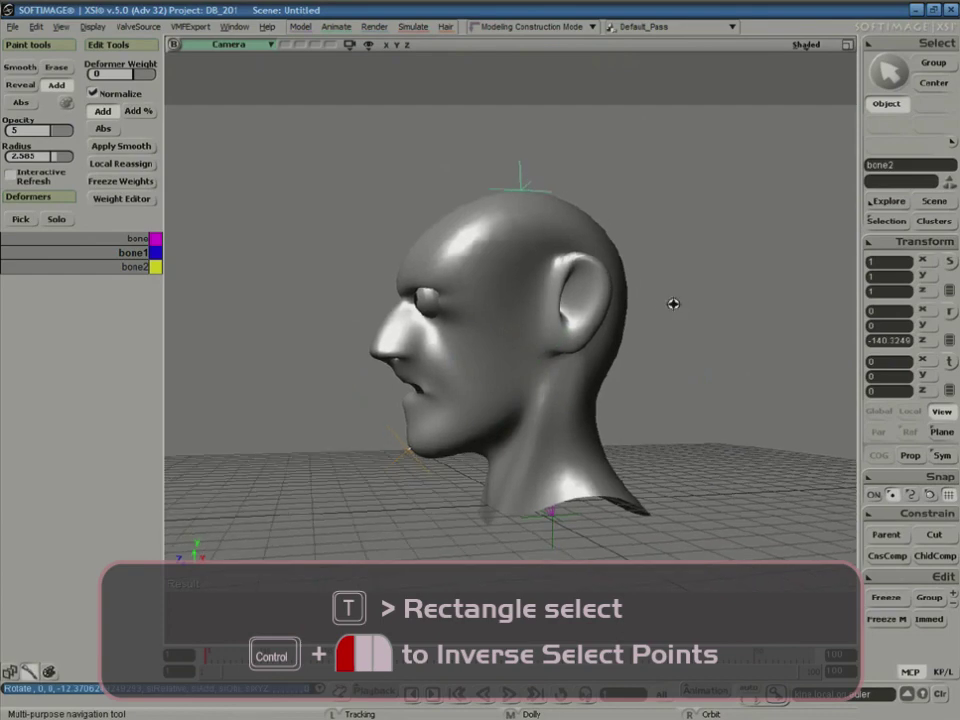
right_drag(628, 343, 675, 362)
key(c)
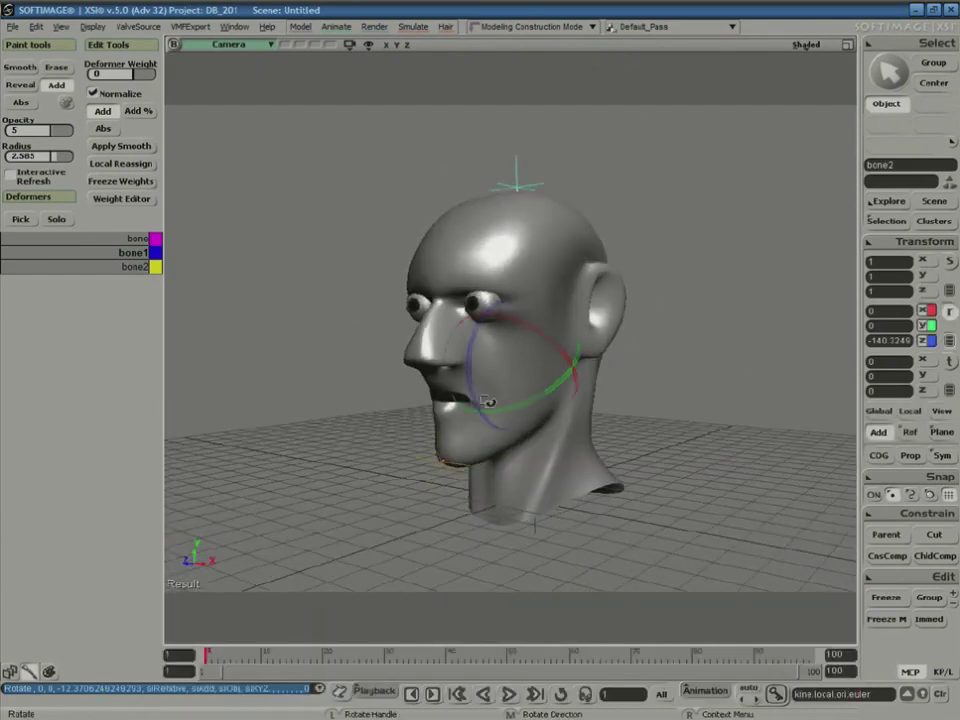
mouse_move(471, 382)
mouse_down()
mouse_move(467, 394)
mouse_move(470, 381)
mouse_up()
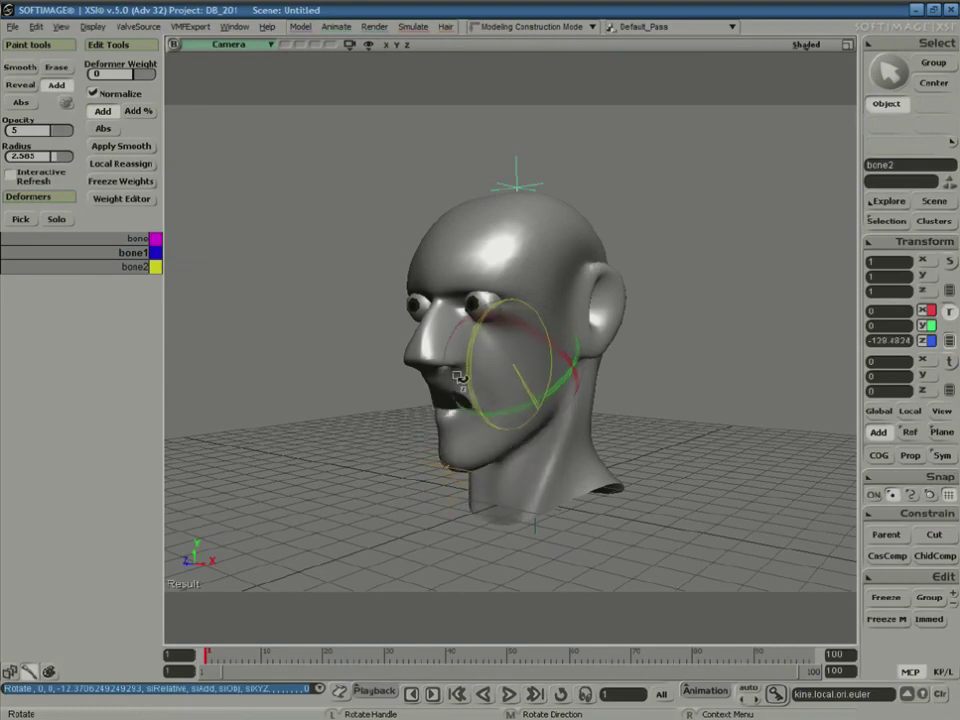
- Start weight painting on the head mesh for bone2 with deformer weight 10.345, opacity 17.241 and radius 2.766
key(space)
click(530, 398)
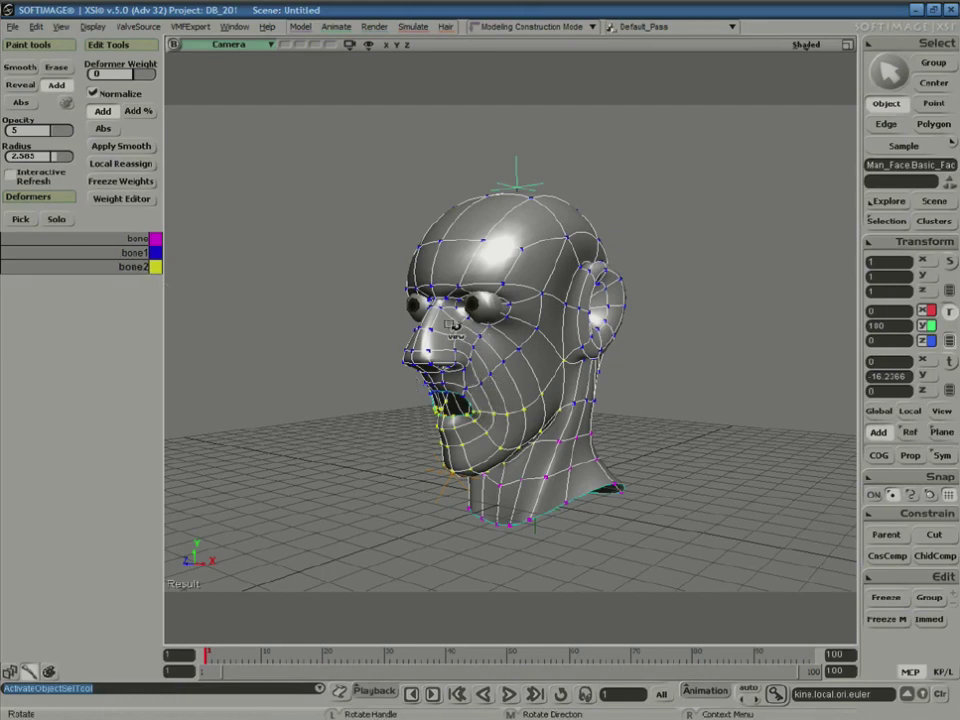
key(w)
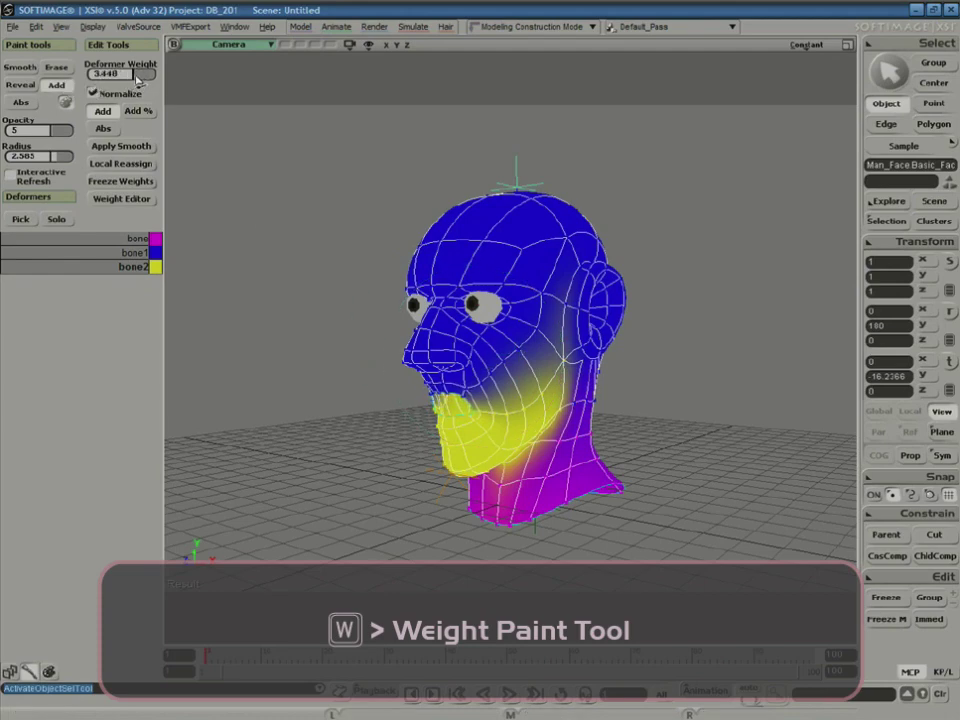
drag(136, 76, 138, 76)
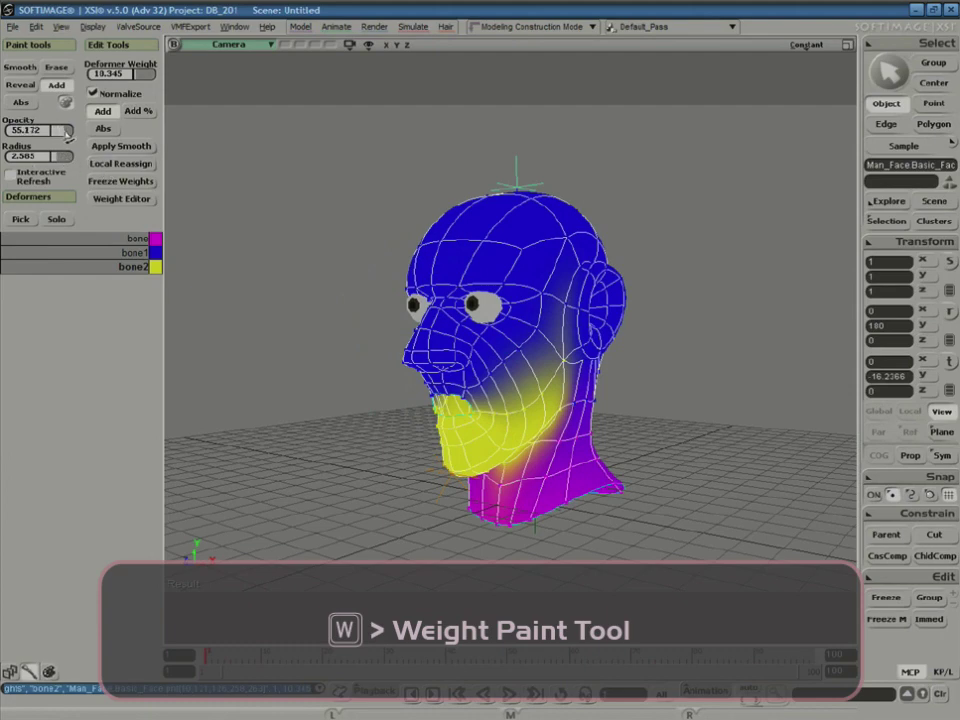
drag(62, 134, 62, 137)
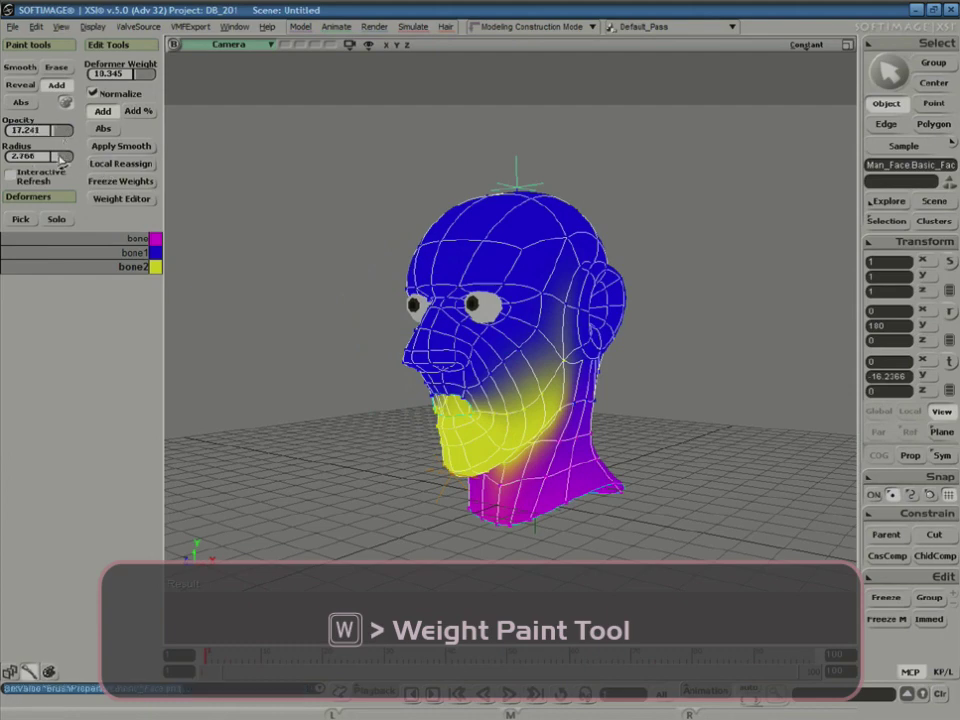
click(60, 157)
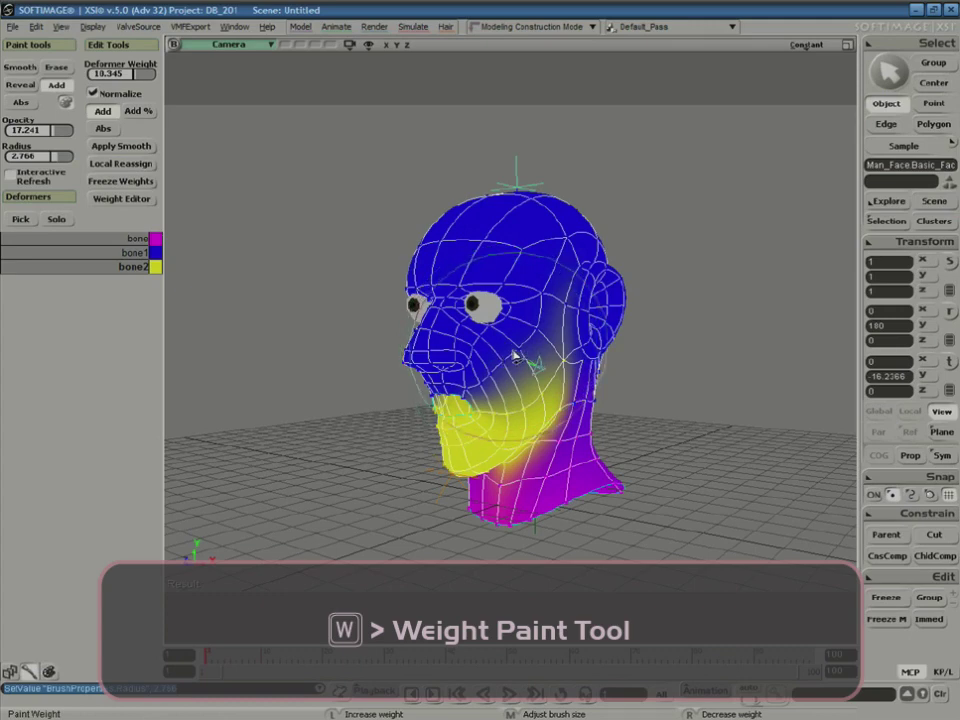
- Reduce the weight paint brush radius to 1.77 and turn on symmetry
key(space)
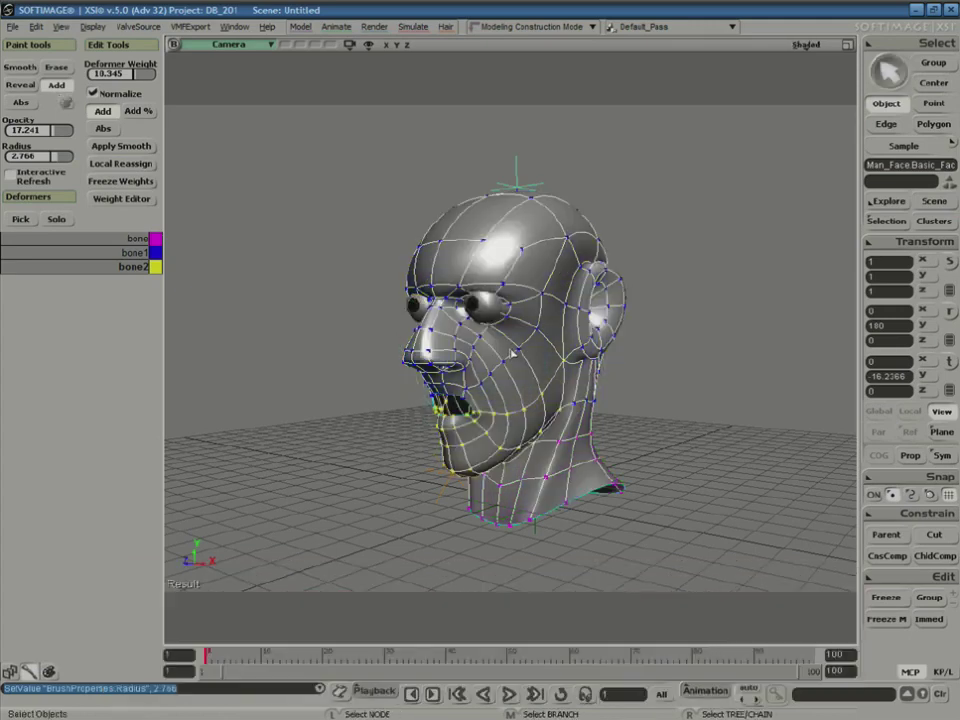
key(w)
key(m)
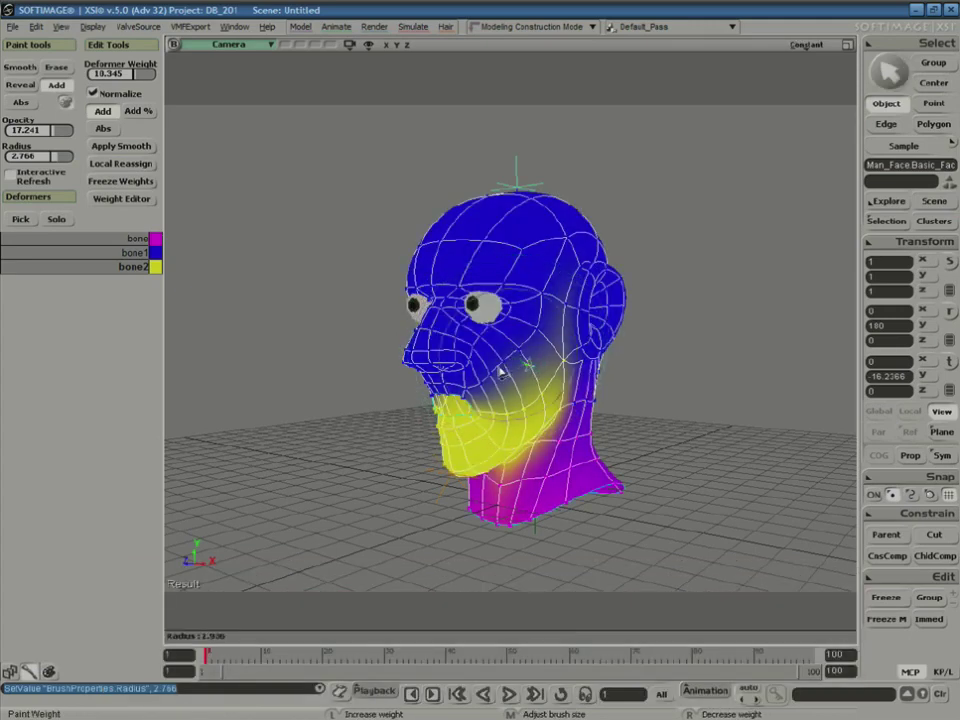
drag(493, 381, 501, 375)
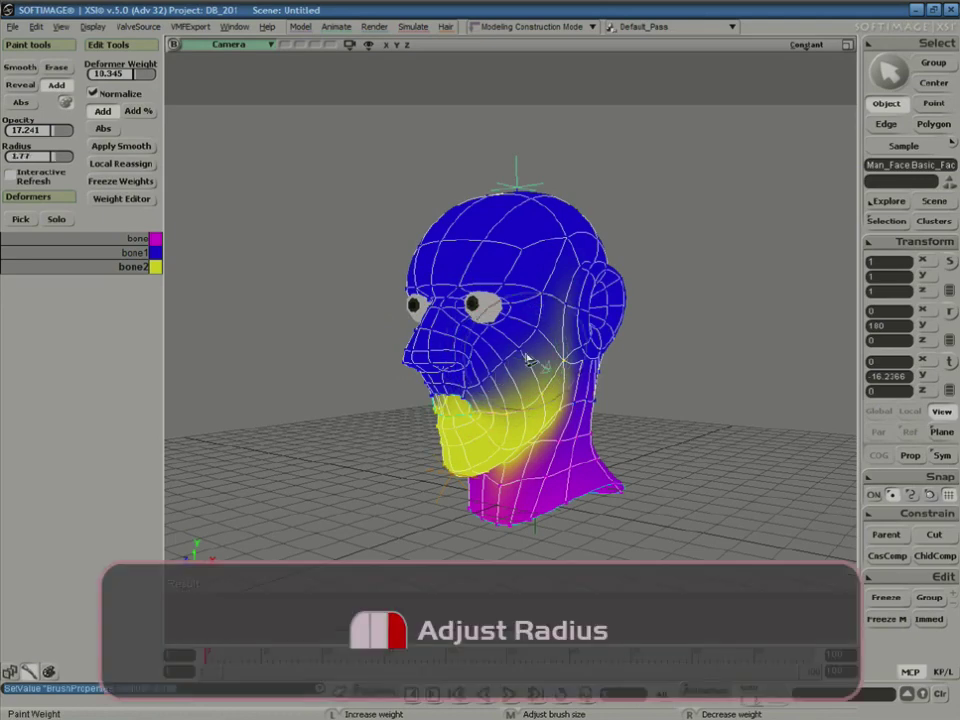
click(943, 456)
- Paint bone2 weight symmetrically over the cheeks, the sides of the jaw and the front of the neck
key(s)
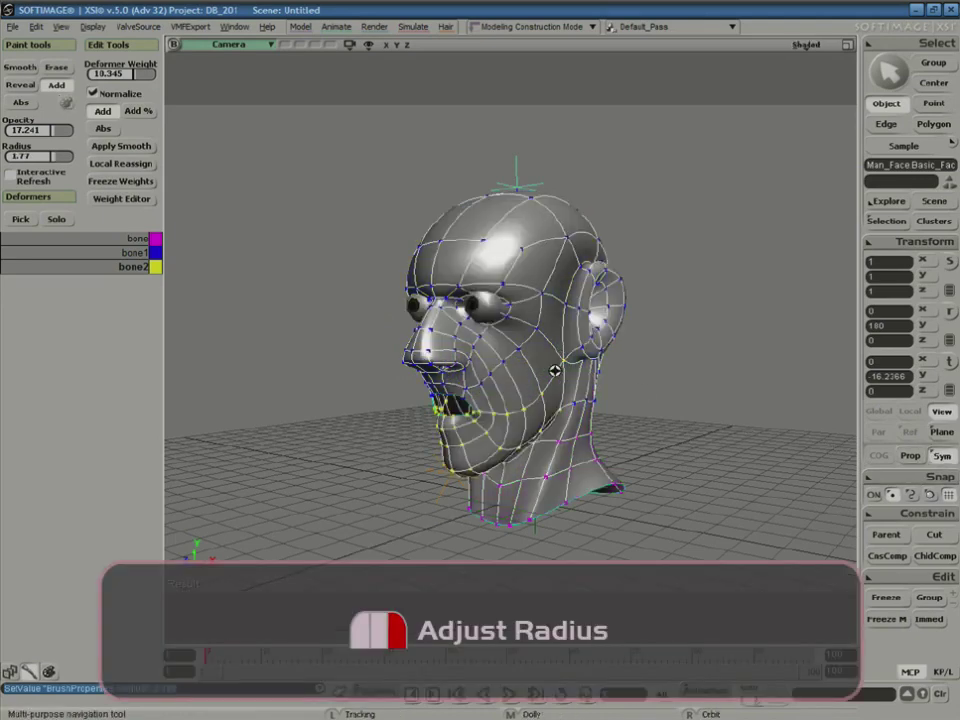
middle_drag(555, 371, 607, 375)
mouse_move(606, 374)
right_down()
mouse_move(615, 384)
mouse_move(666, 381)
mouse_move(615, 384)
right_up()
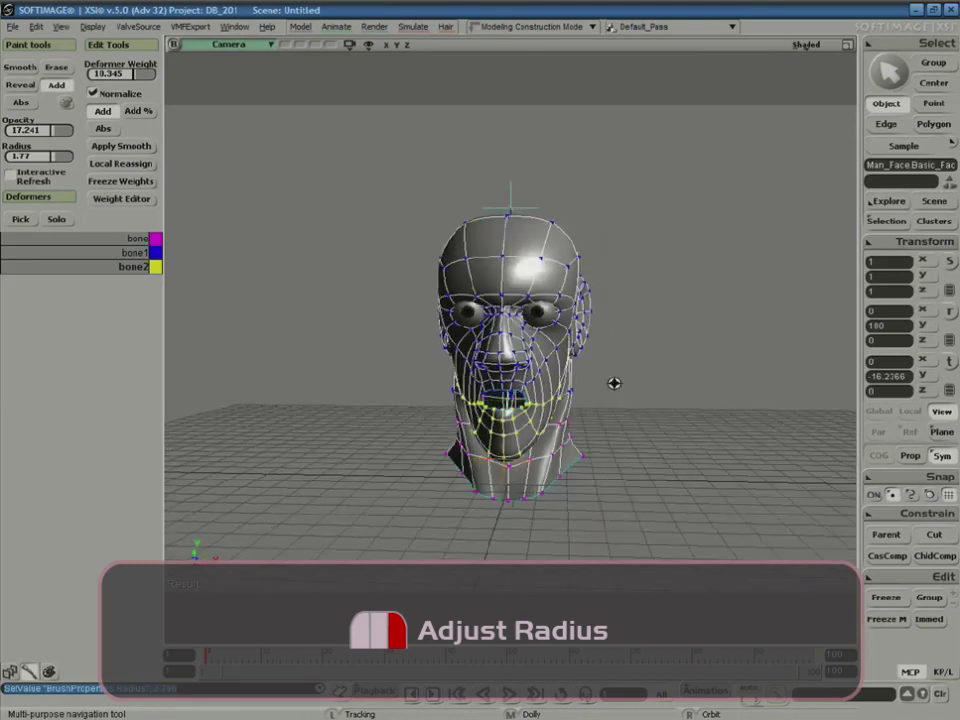
drag(562, 362, 560, 370)
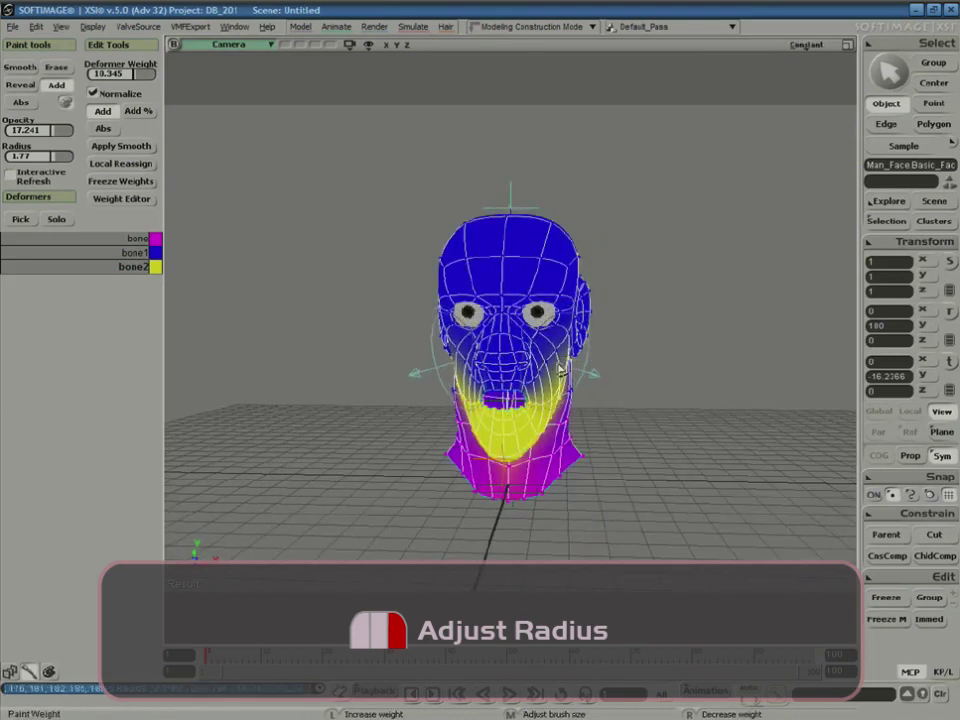
mouse_move(575, 370)
right_down()
mouse_move(611, 375)
mouse_move(490, 370)
mouse_move(506, 366)
right_up()
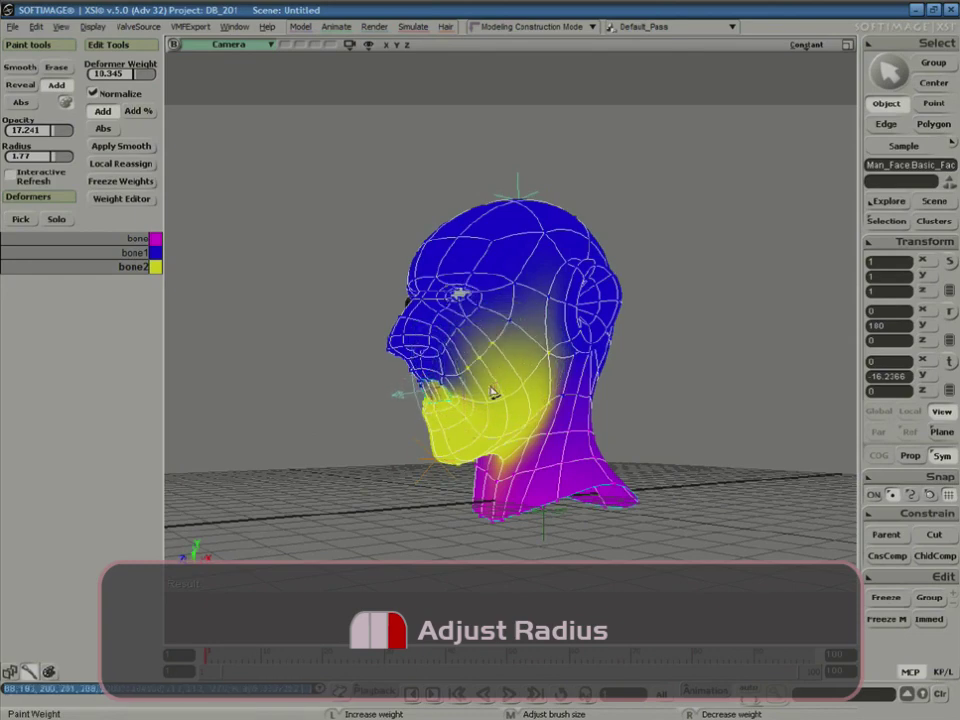
drag(556, 323, 573, 363)
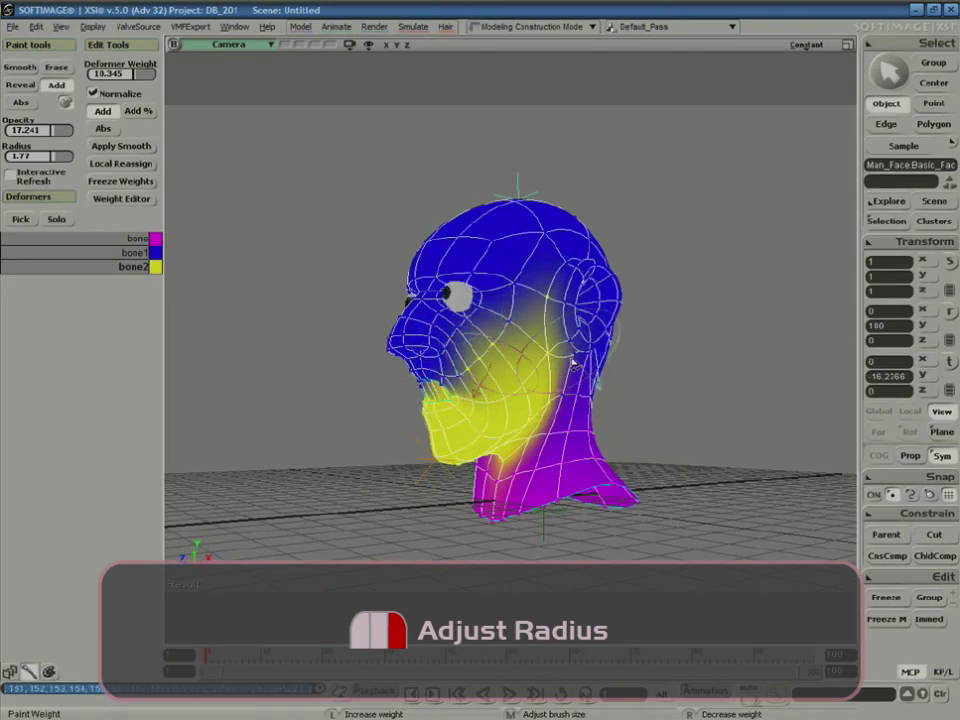
mouse_move(541, 449)
mouse_down()
mouse_move(516, 468)
mouse_move(506, 504)
mouse_up()
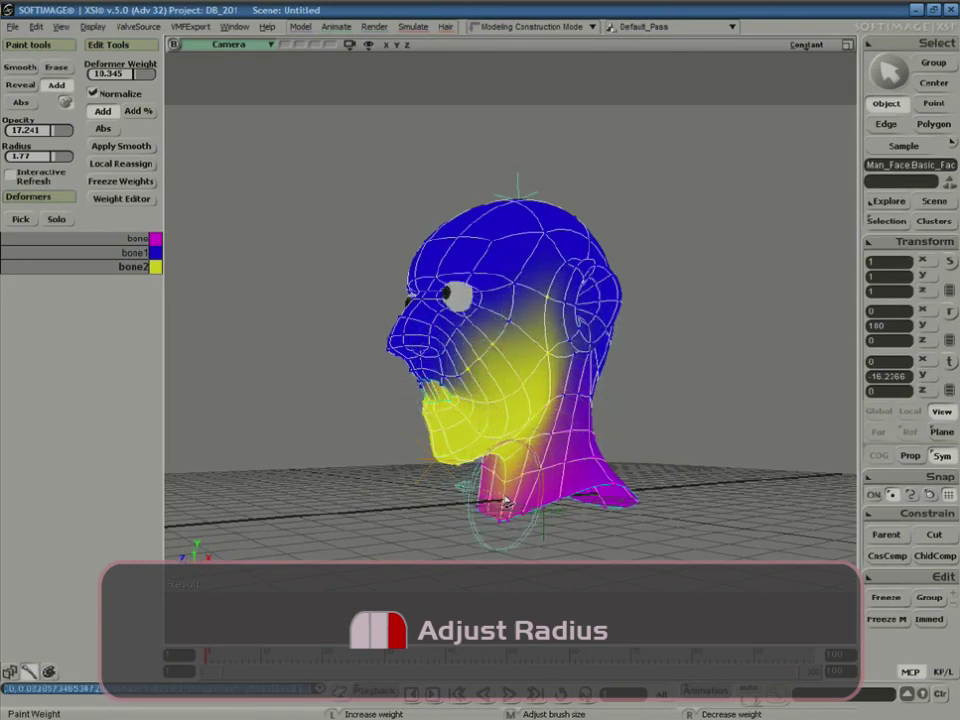
mouse_move(565, 473)
mouse_down()
mouse_move(561, 465)
mouse_move(523, 495)
mouse_up()
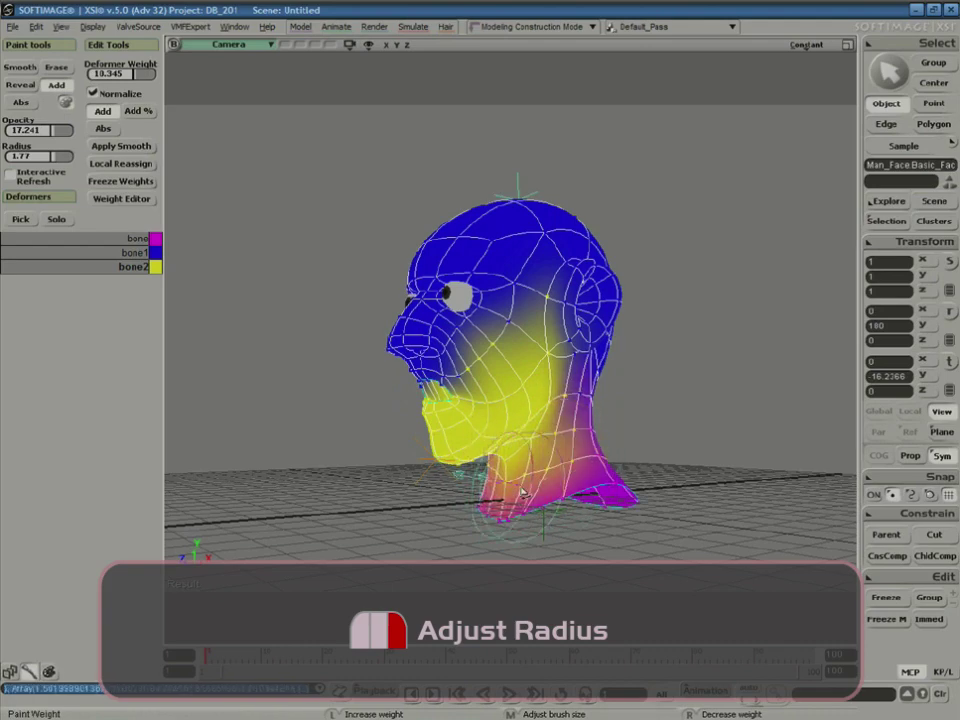
drag(491, 396, 484, 403)
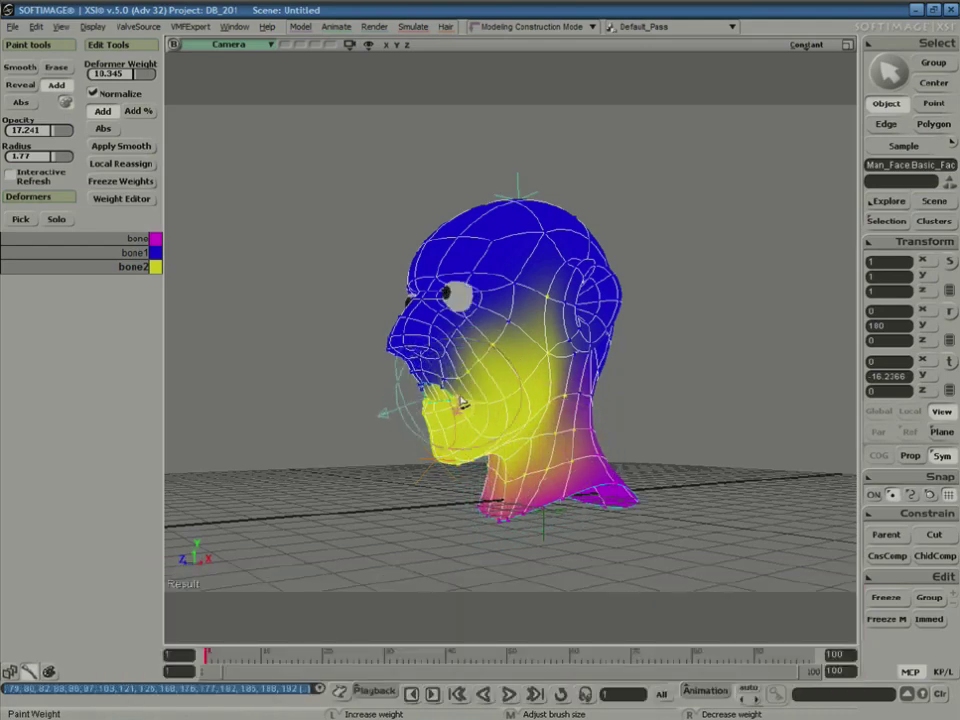
mouse_move(561, 405)
mouse_down()
mouse_move(571, 440)
mouse_move(536, 484)
mouse_move(518, 482)
mouse_up()
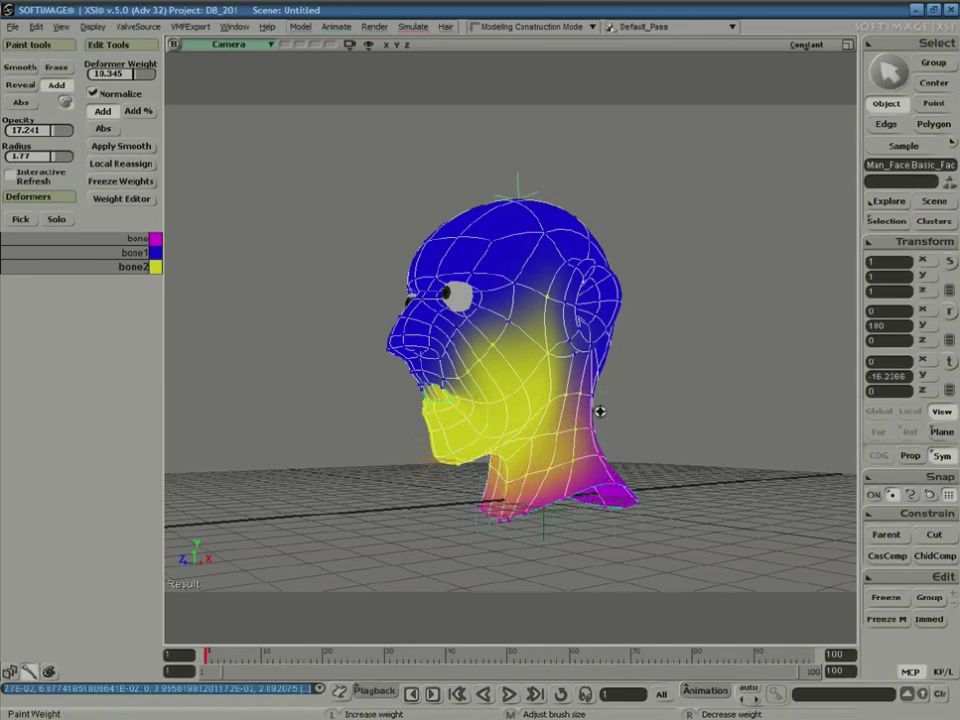
- Make bone1 the painted deformer and paint its weight back over the eye area
key(s)
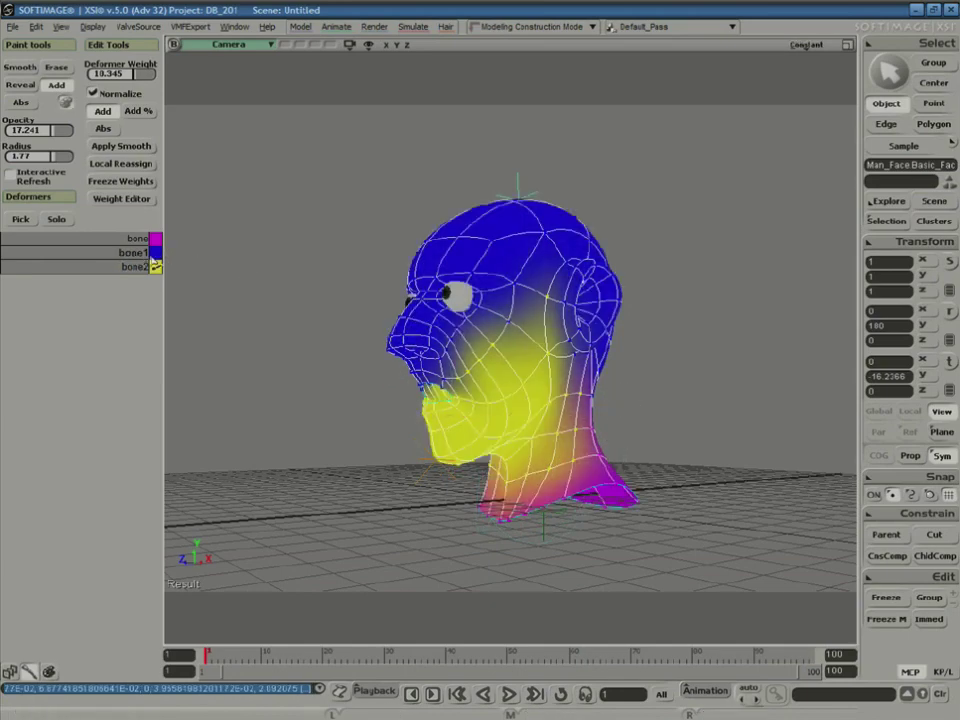
mouse_move(470, 284)
right_down()
mouse_move(458, 290)
mouse_move(462, 276)
right_up()
drag(462, 276, 458, 286)
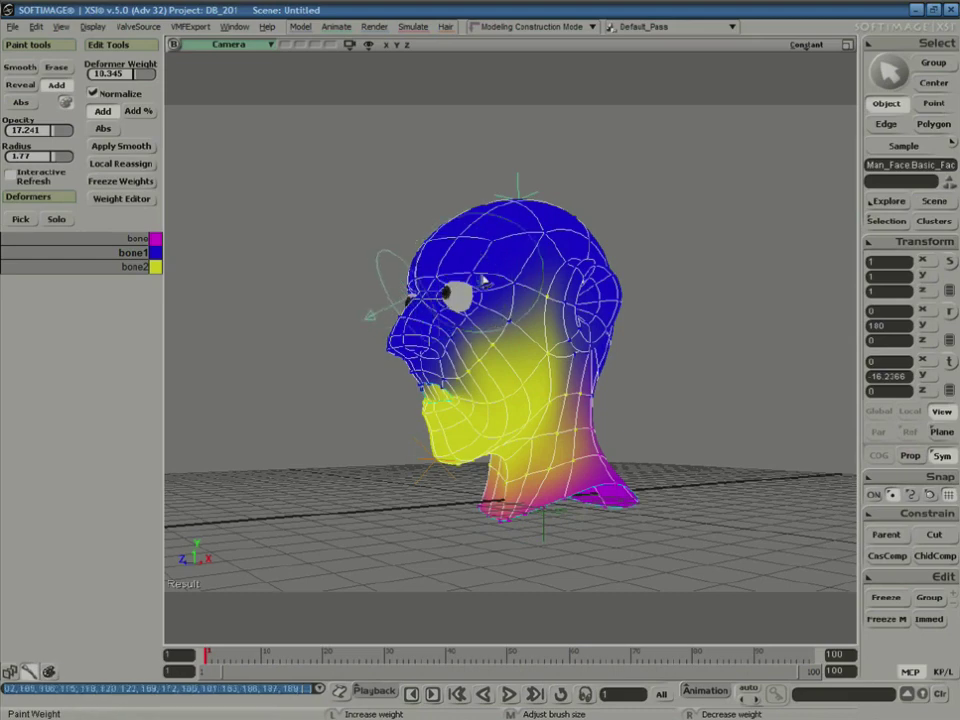
- Select the jaw bone bone2 and rotate it to about -127.5° in Z to check the painted weights
key(space)
click(677, 363)
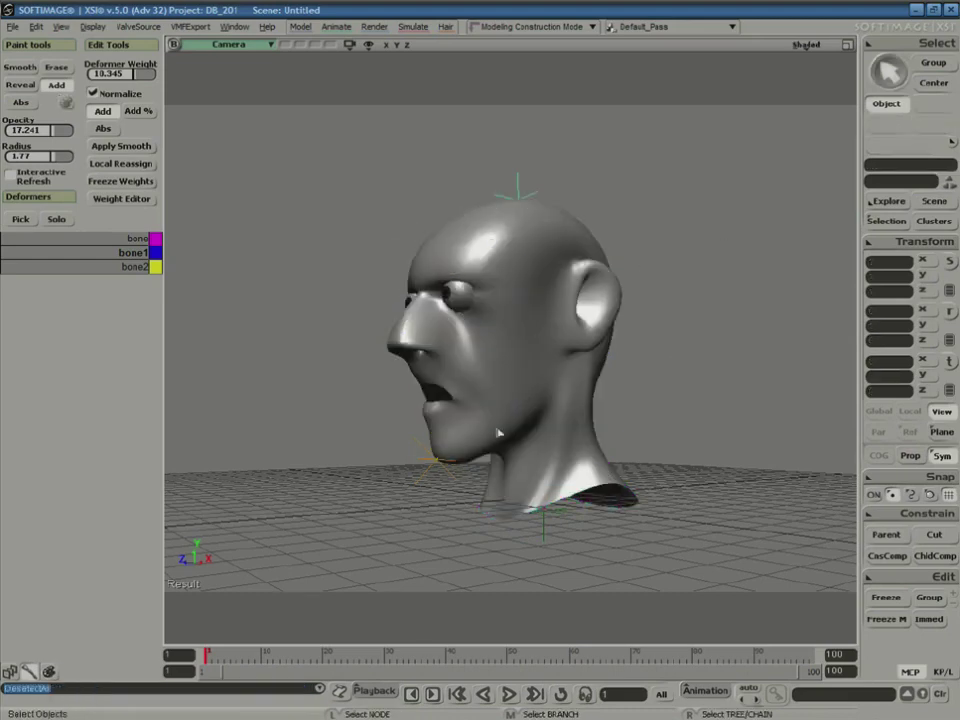
click(443, 457)
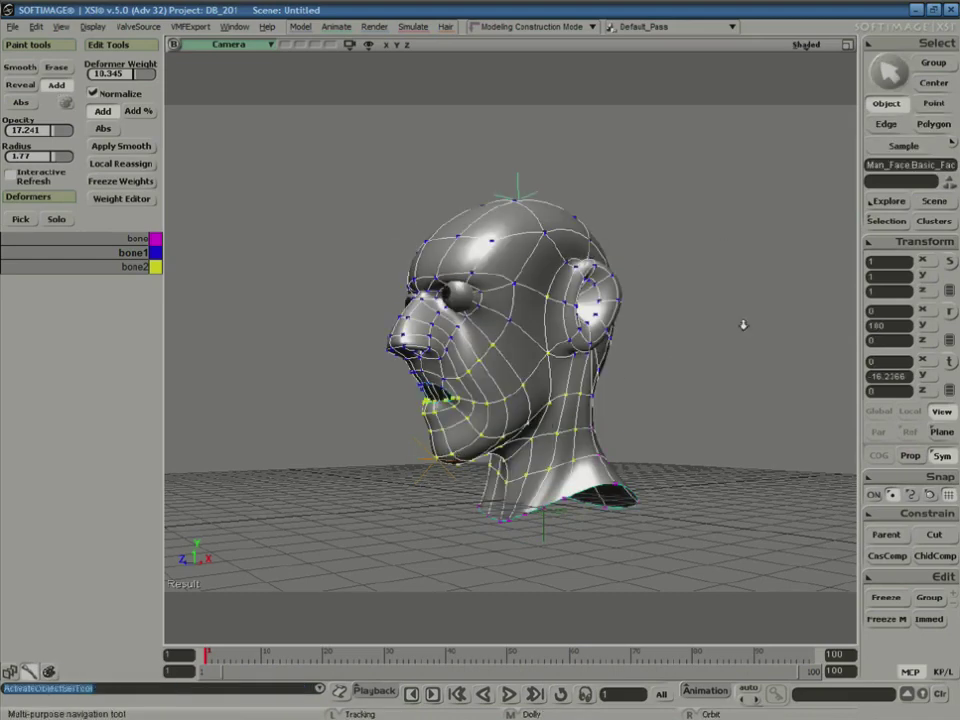
drag(744, 324, 744, 287)
click(848, 45)
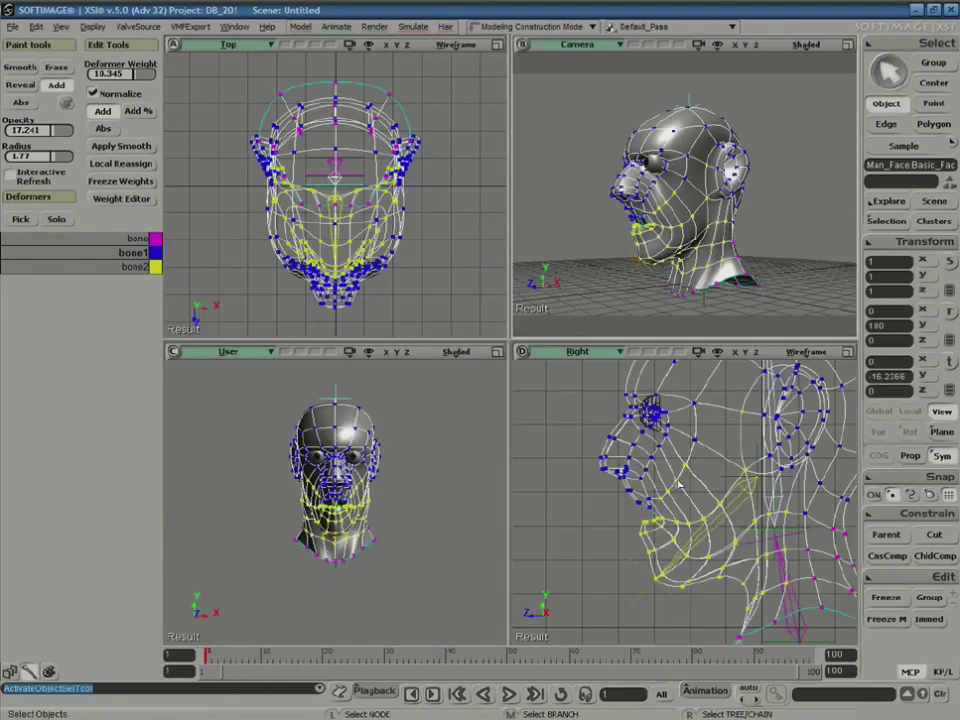
click(737, 506)
click(848, 45)
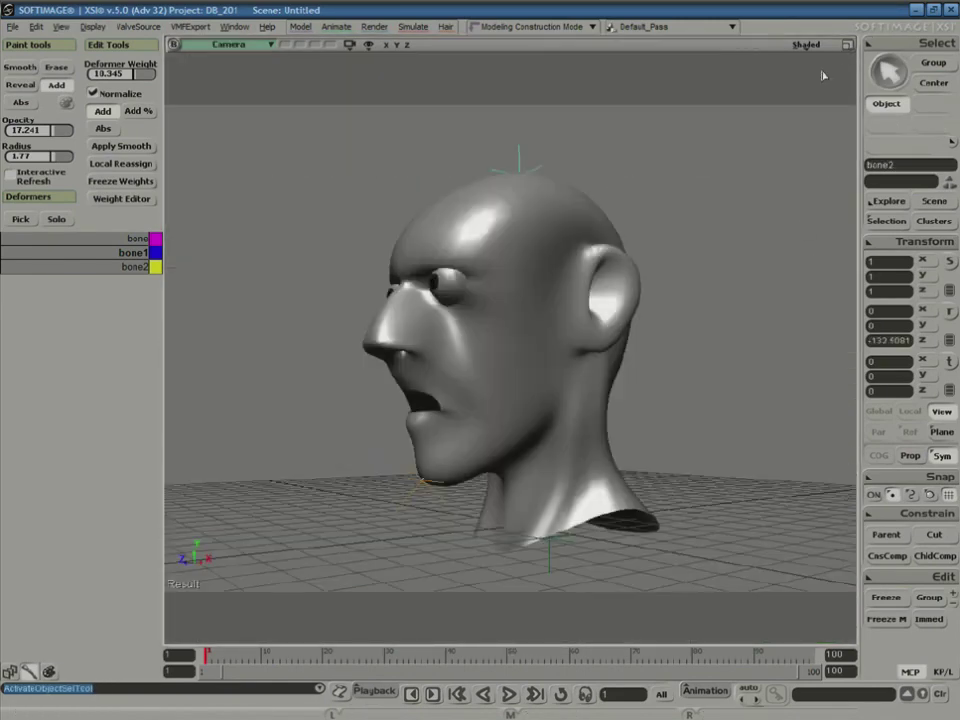
key(c)
drag(463, 347, 475, 262)
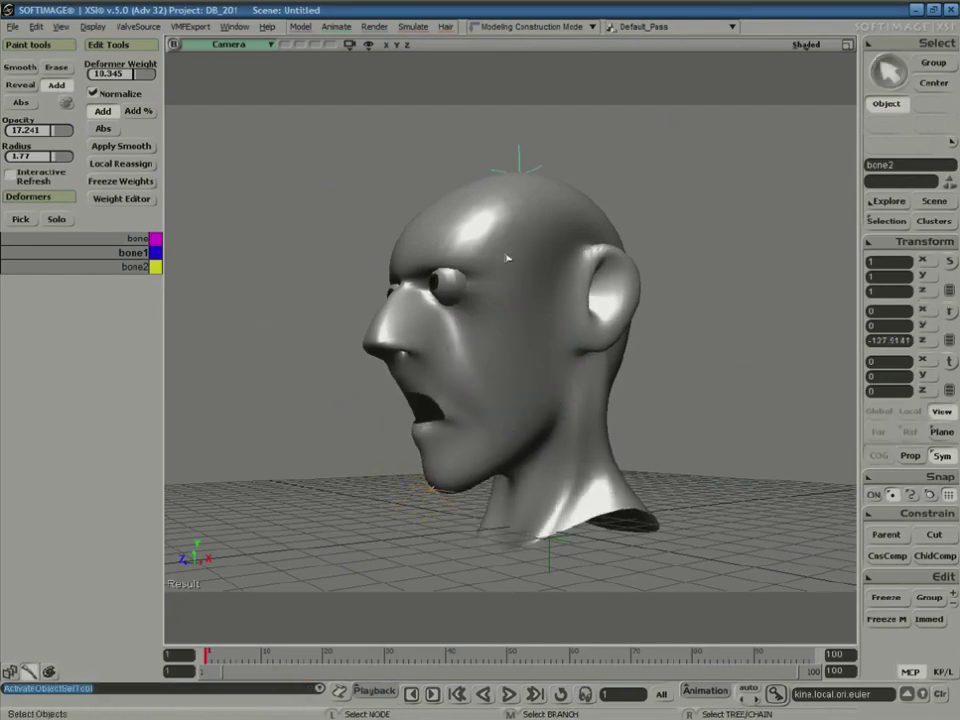
- Set the brush opacity to 5 and radius to 1.168, and paint bone1 weight from the eye down to the nose
click(472, 272)
key(w)
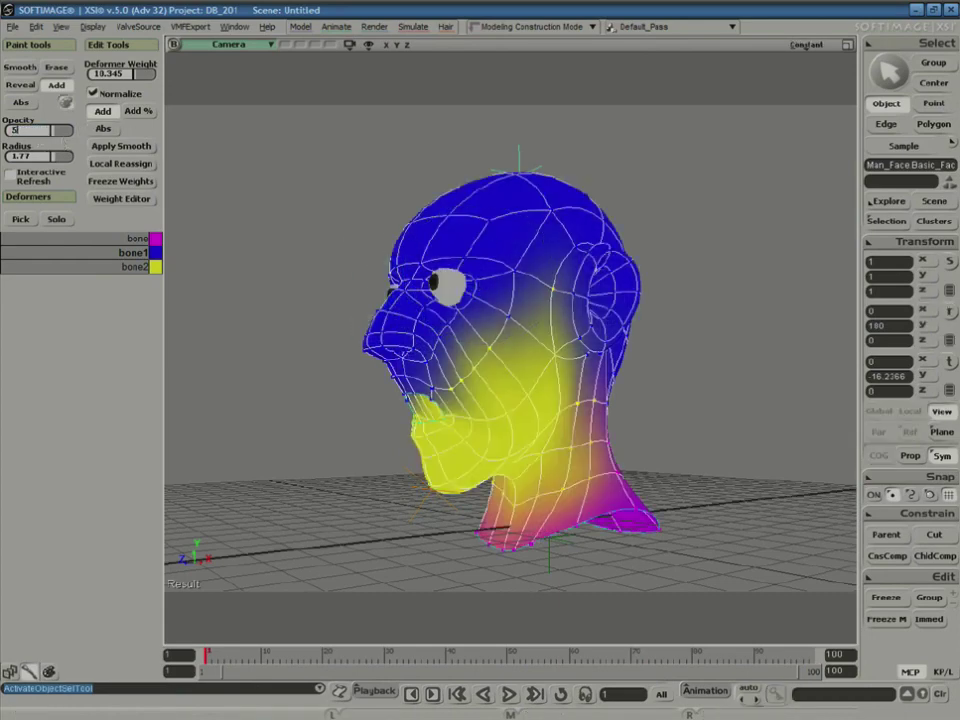
key(Return)
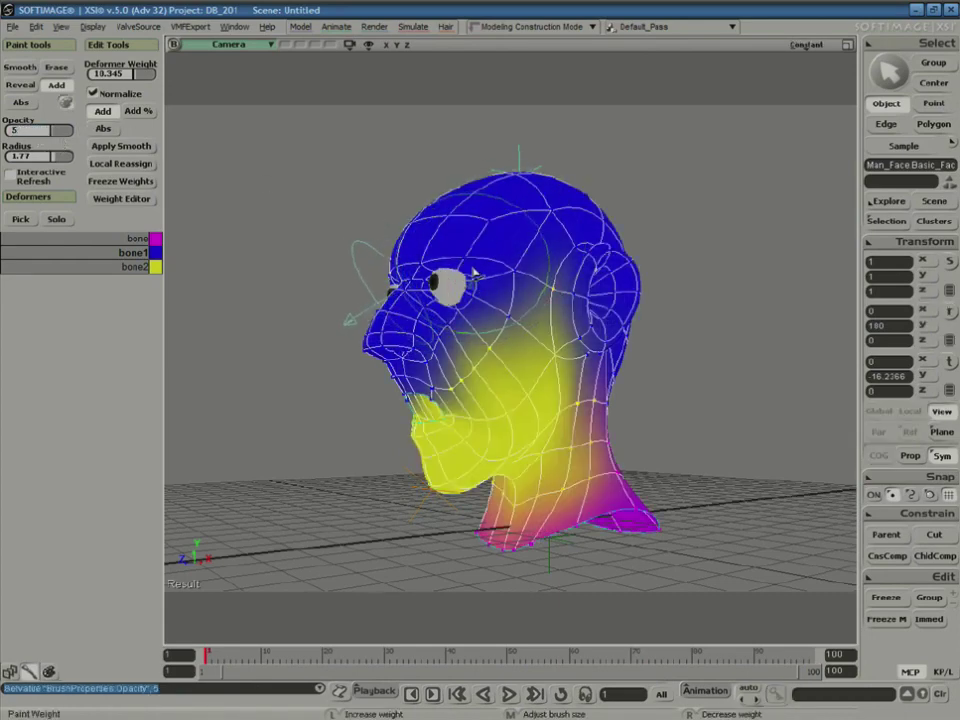
middle_drag(480, 265, 455, 276)
mouse_move(479, 271)
mouse_down()
mouse_move(476, 291)
mouse_move(480, 257)
mouse_move(470, 278)
mouse_move(486, 279)
mouse_move(482, 316)
mouse_move(442, 368)
mouse_move(415, 368)
mouse_move(391, 345)
mouse_up()
key(space)
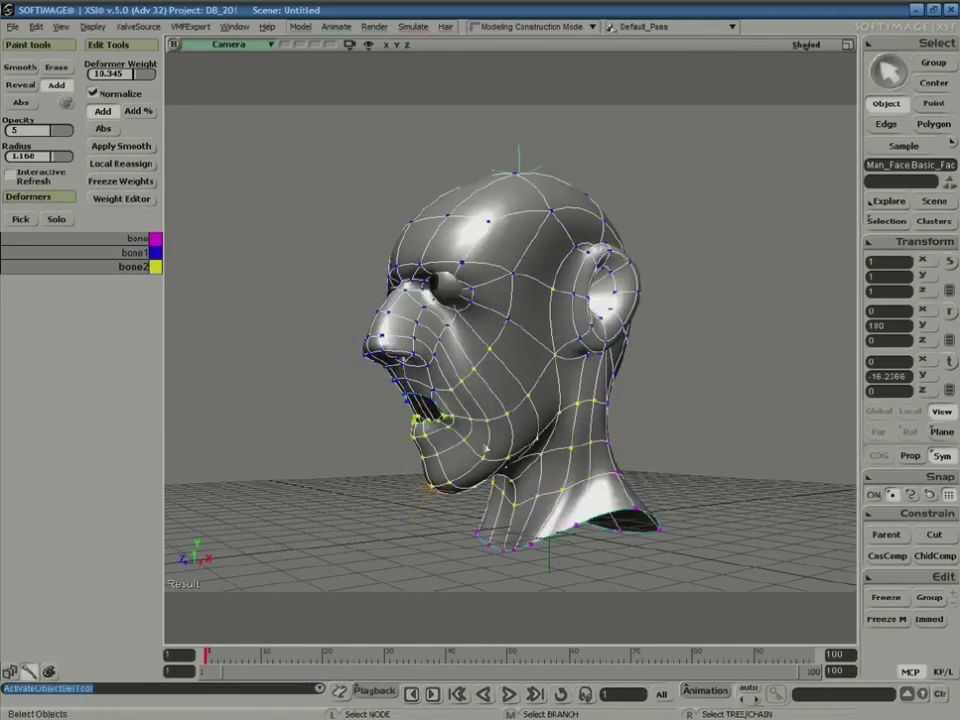
- Select the jaw bone bone2 and rotate it further down to open the mouth wider and check the cheek deformation
key(s)
right_drag(486, 448, 615, 407)
key(space)
click(544, 407)
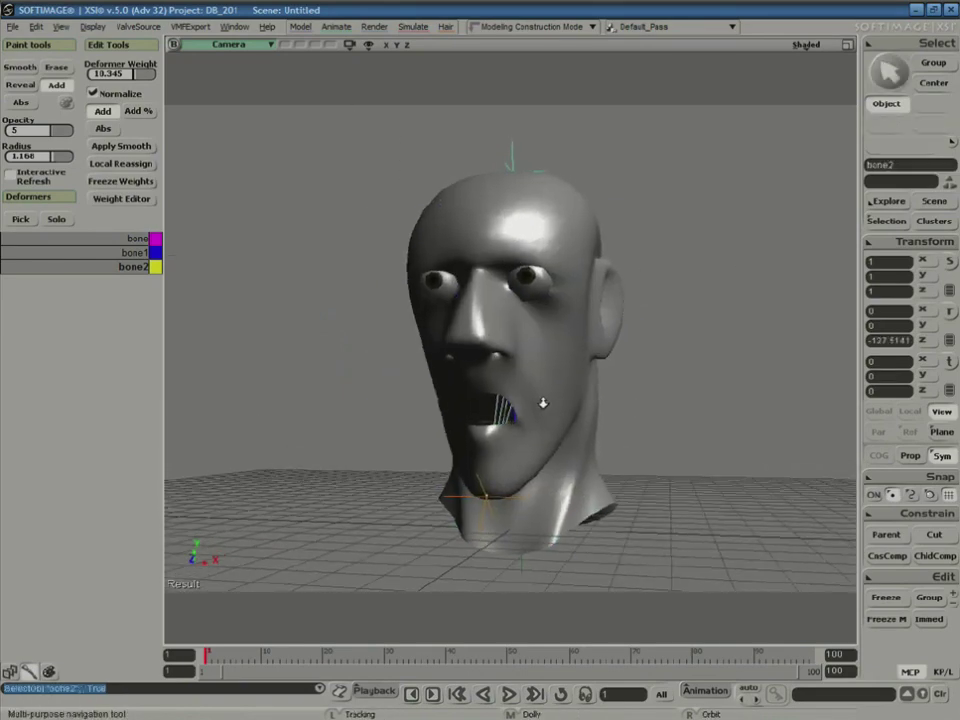
mouse_move(543, 403)
middle_down()
mouse_move(536, 407)
mouse_move(553, 403)
middle_up()
key(c)
key(s)
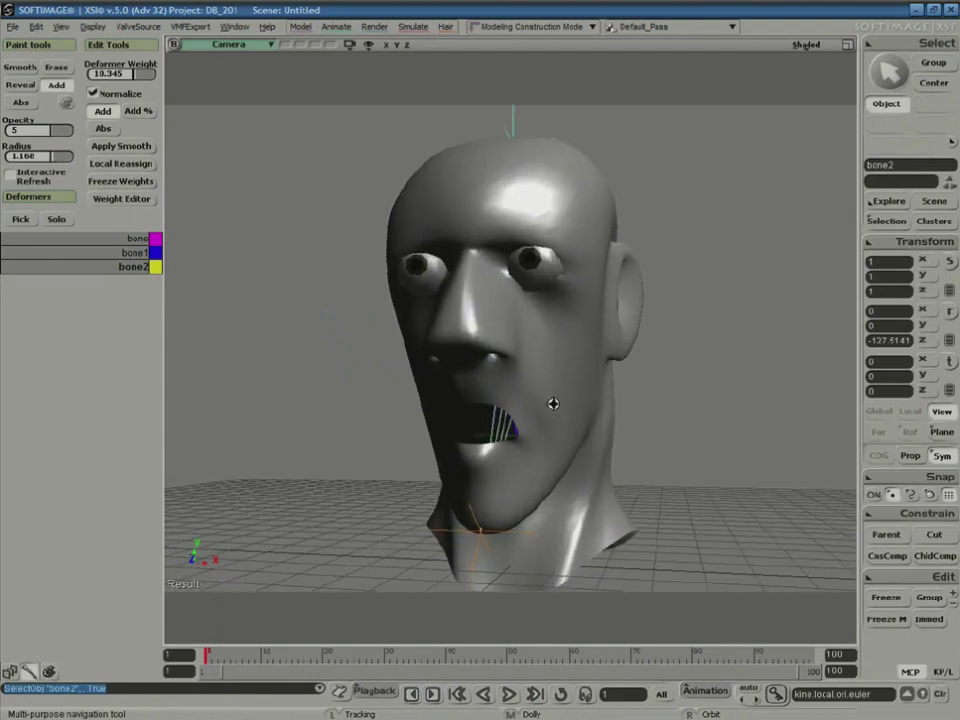
right_drag(553, 403, 604, 407)
key(c)
mouse_move(457, 379)
mouse_down()
mouse_move(463, 364)
mouse_move(461, 394)
mouse_up()
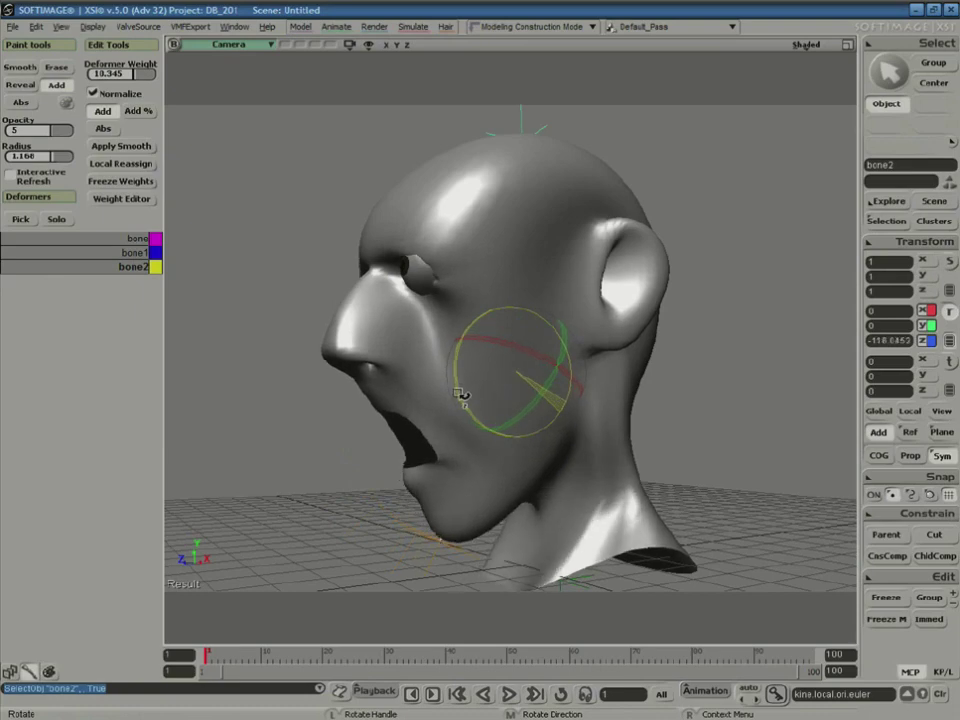
- Select the head mesh again and paint bone1 weight around the eye
key(space)
click(397, 306)
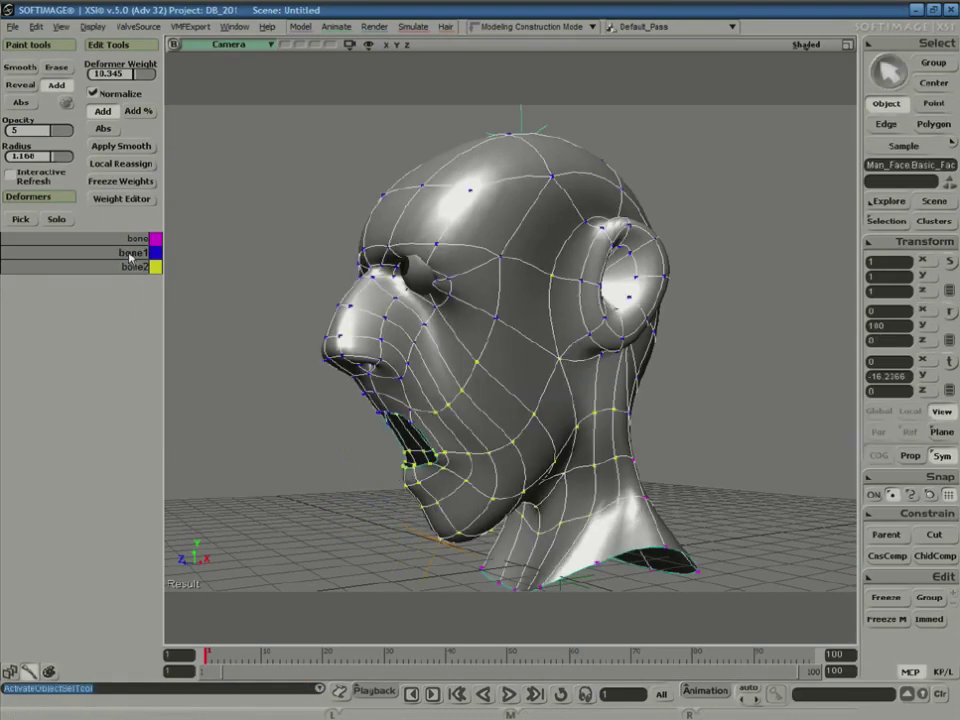
key(w)
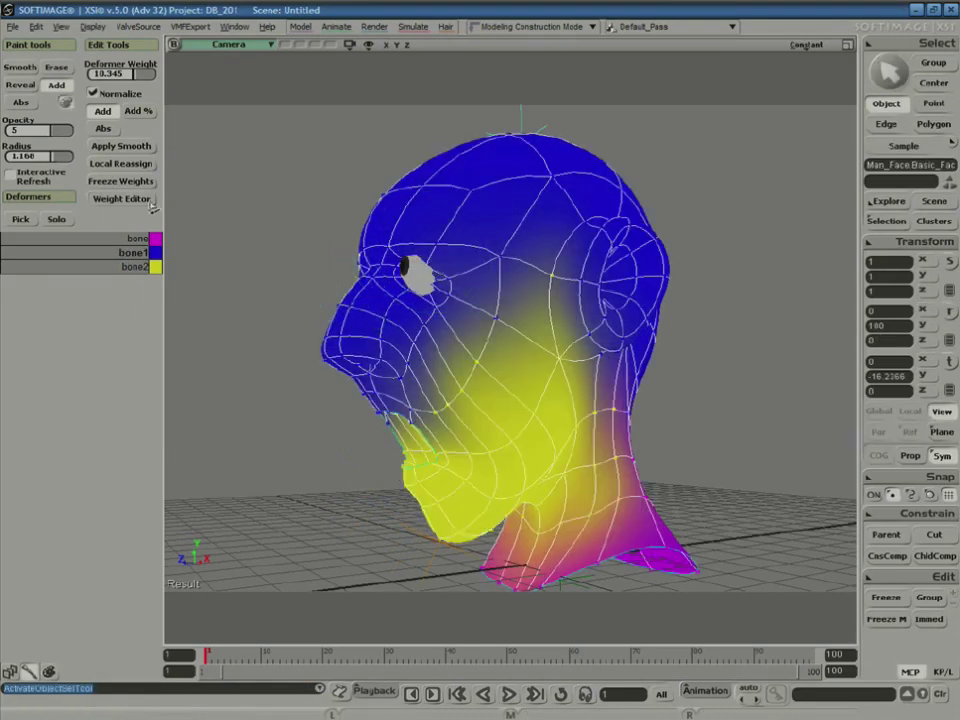
click(450, 265)
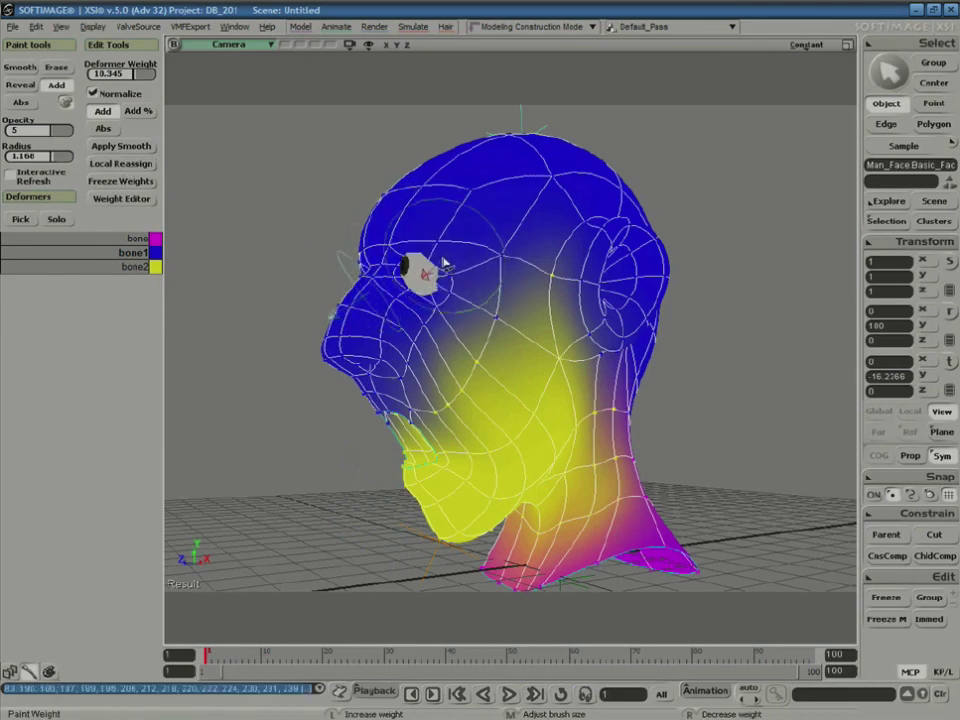
- Add bone1 weight around the eye at opacity 5 and smooth the weights across the cheek
click(449, 252)
click(451, 261)
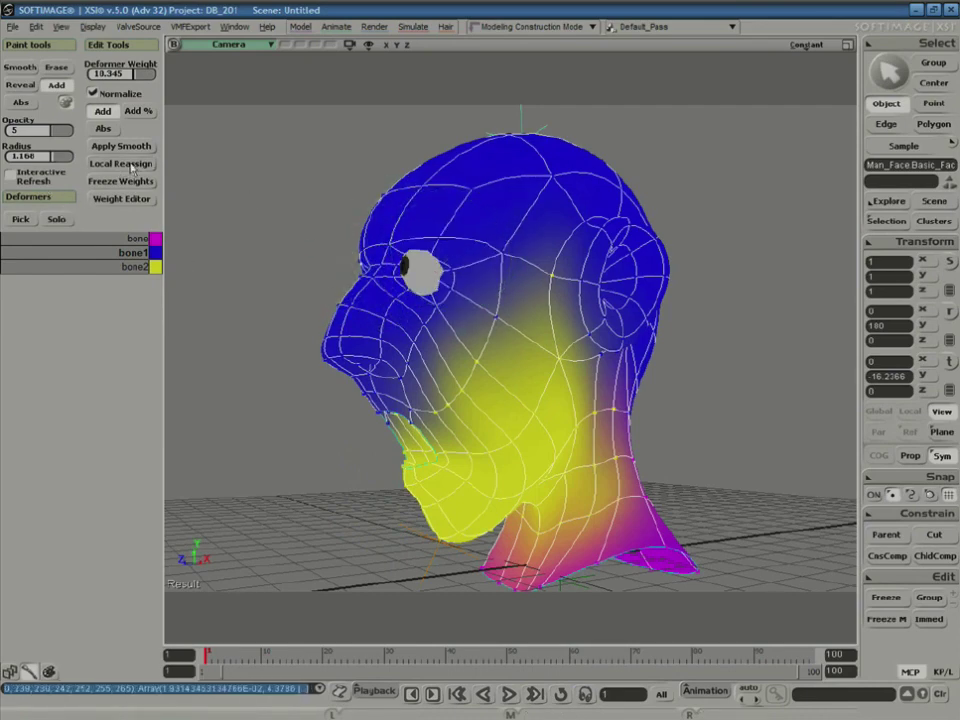
click(21, 68)
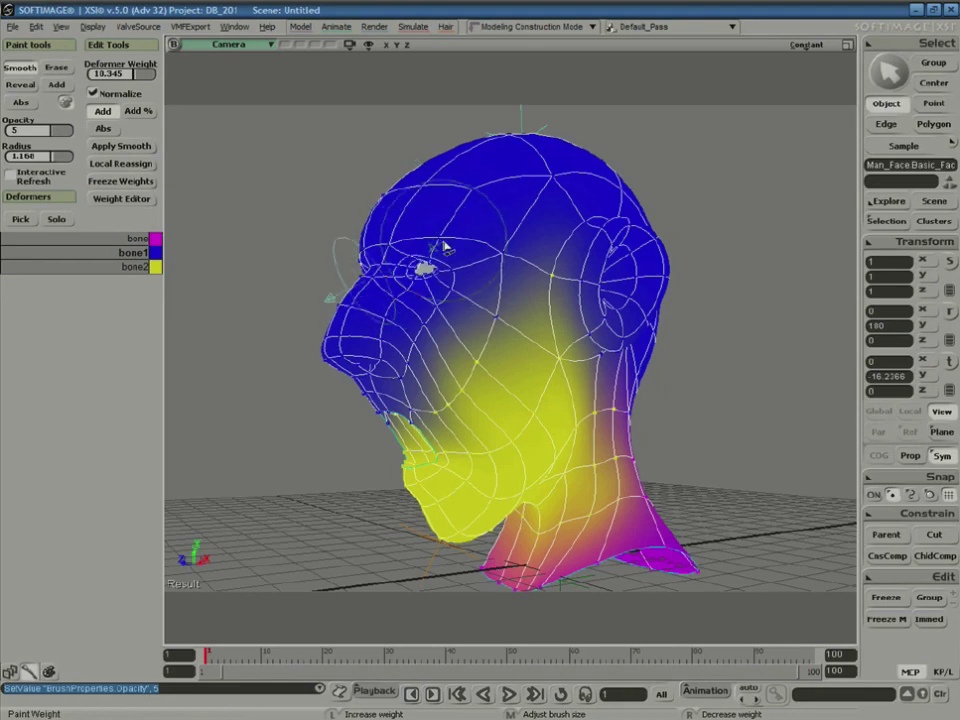
mouse_move(445, 247)
mouse_down()
mouse_move(429, 227)
mouse_move(461, 279)
mouse_move(429, 264)
mouse_move(530, 270)
mouse_move(514, 274)
mouse_move(444, 386)
mouse_move(431, 428)
mouse_move(461, 435)
mouse_move(508, 401)
mouse_move(581, 291)
mouse_move(578, 245)
mouse_move(602, 462)
mouse_move(510, 543)
mouse_move(523, 535)
mouse_move(385, 395)
mouse_move(410, 370)
mouse_move(603, 365)
mouse_move(568, 369)
mouse_up()
key(s)
mouse_move(568, 369)
right_down()
mouse_move(609, 405)
mouse_move(598, 401)
mouse_move(673, 407)
mouse_move(617, 403)
right_up()
middle_drag(589, 406, 634, 343)
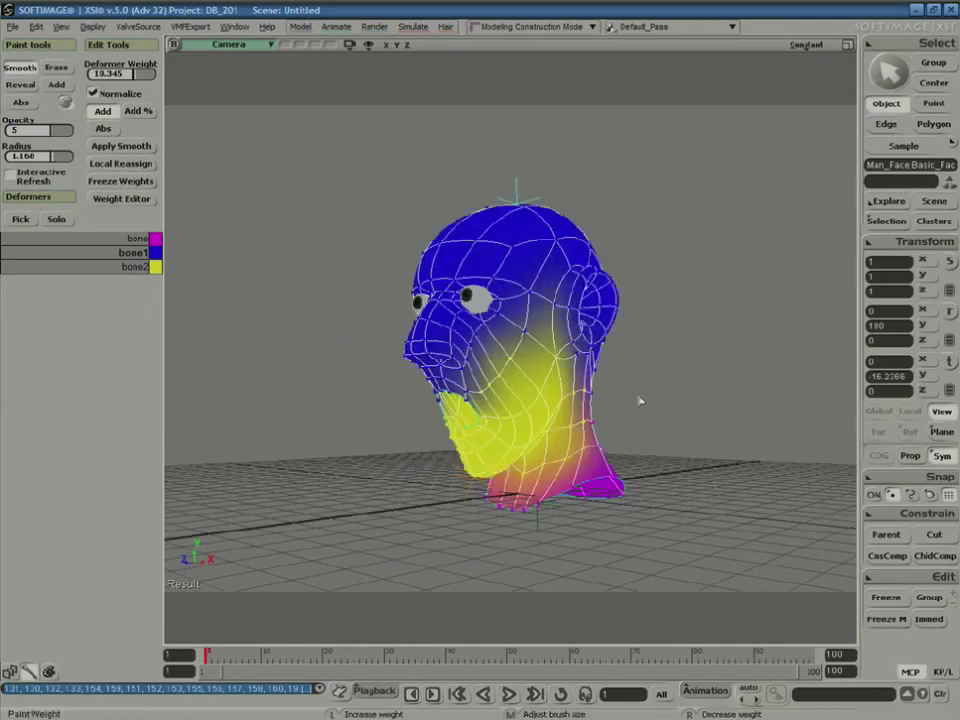
- Deselect the head mesh and pick bone1, the head bone of the skeleton inside it
key(space)
click(642, 411)
key(s)
right_drag(662, 386, 542, 462)
key(space)
click(476, 524)
key(s)
key(space)
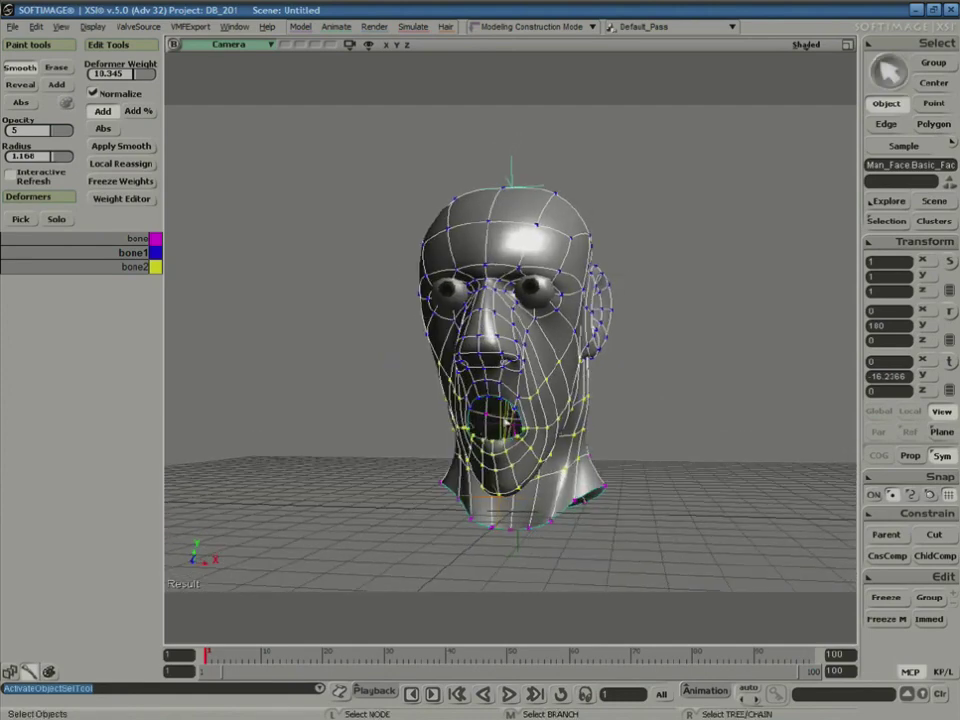
click(510, 418)
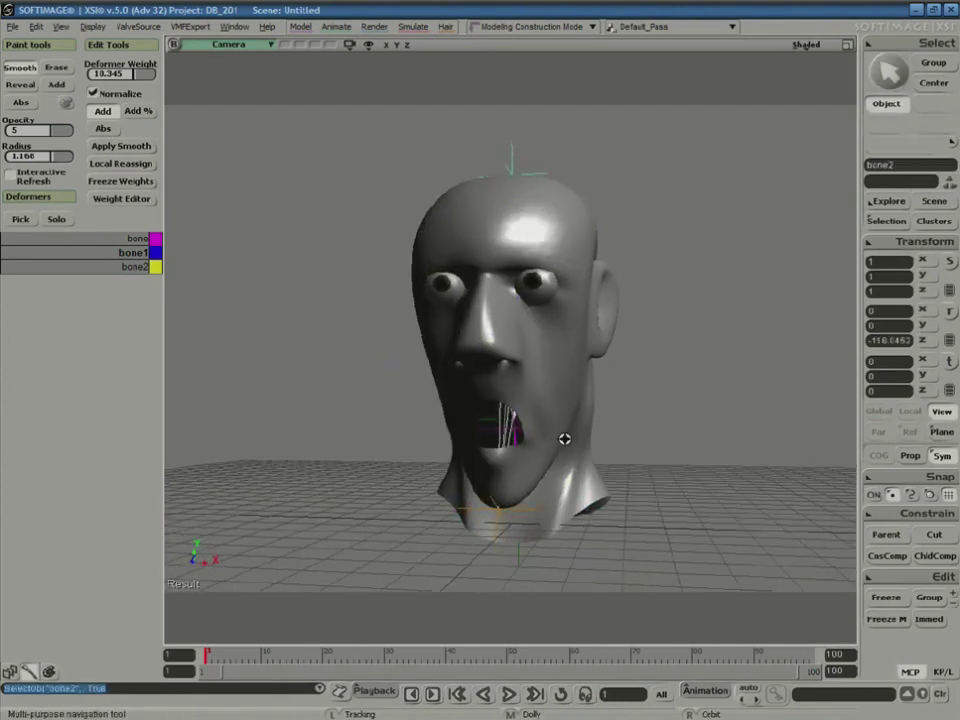
click(846, 44)
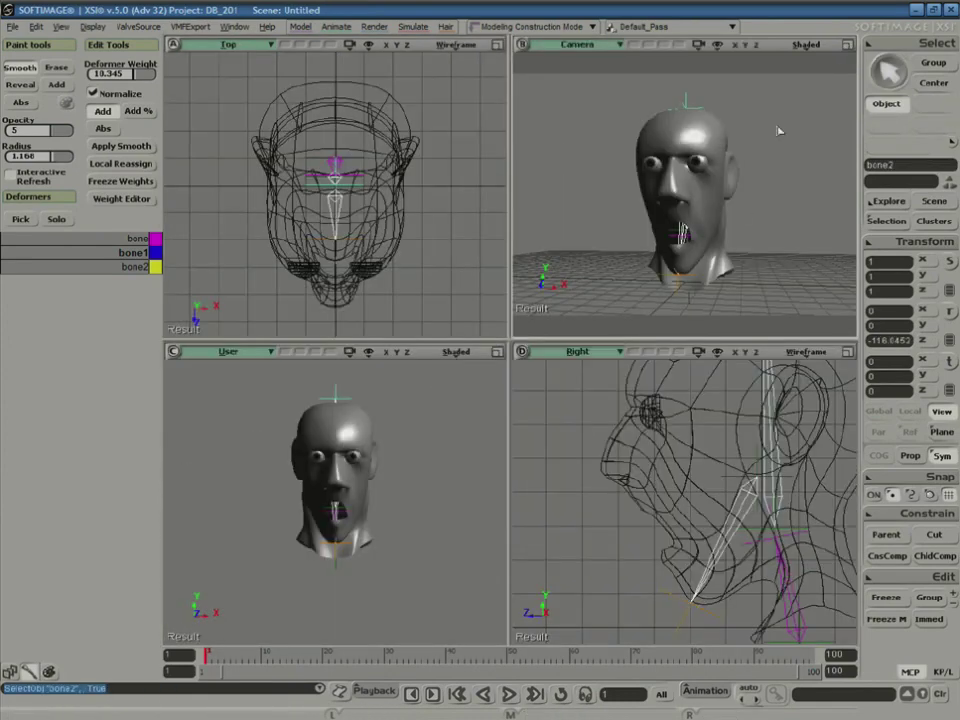
click(678, 238)
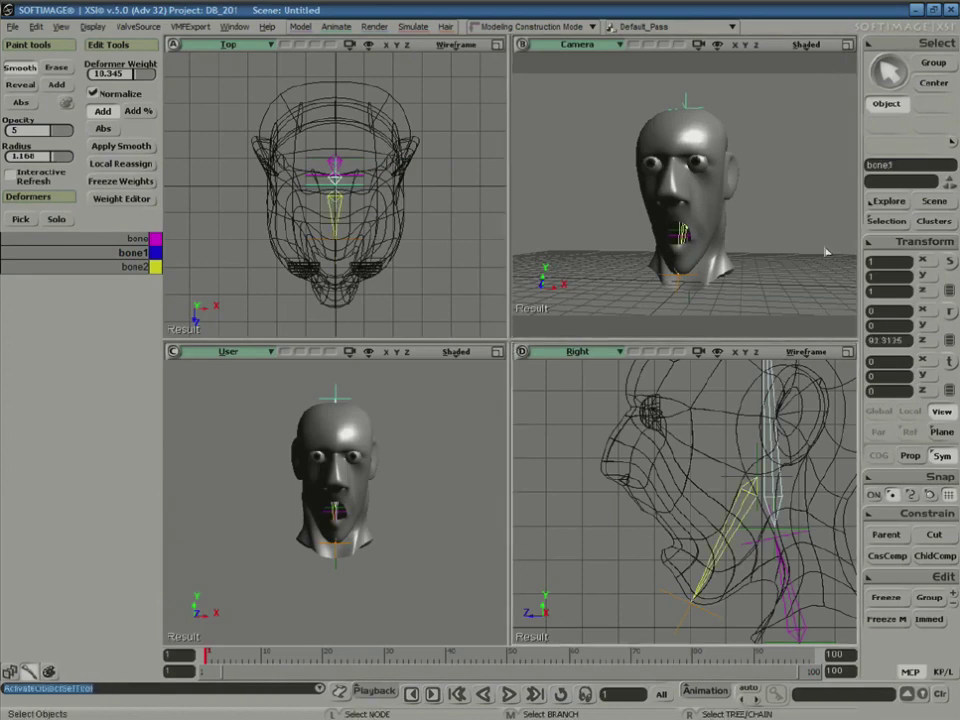
click(846, 44)
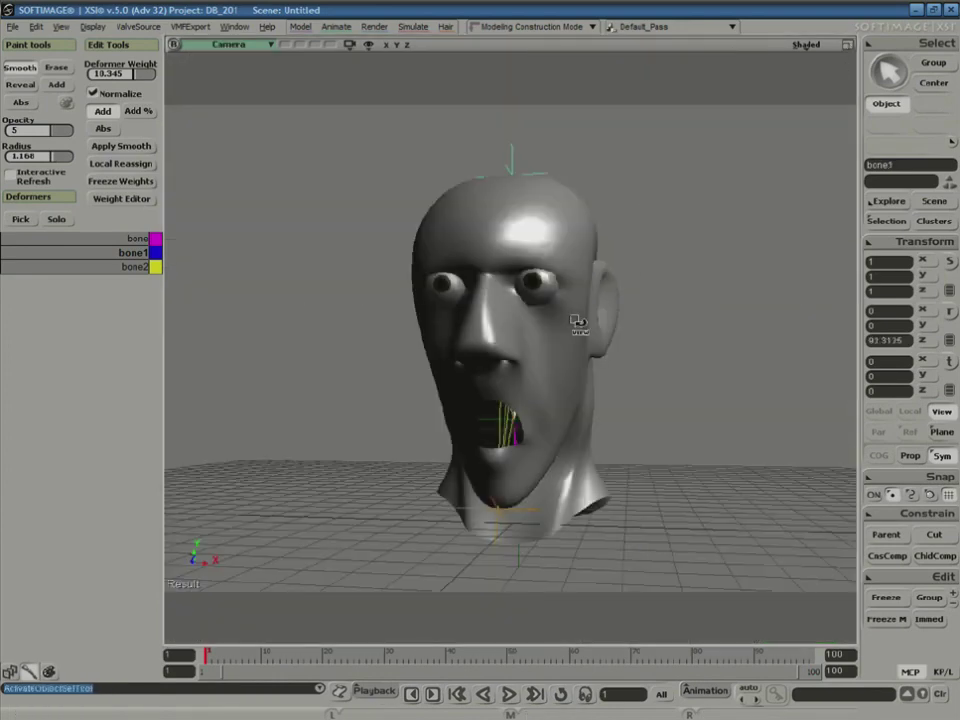
- Rotate bone1 to about 5 degrees in X and -14 degrees in Y so the head turns and tilts
key(c)
drag(562, 372, 542, 381)
key(ctrl+z)
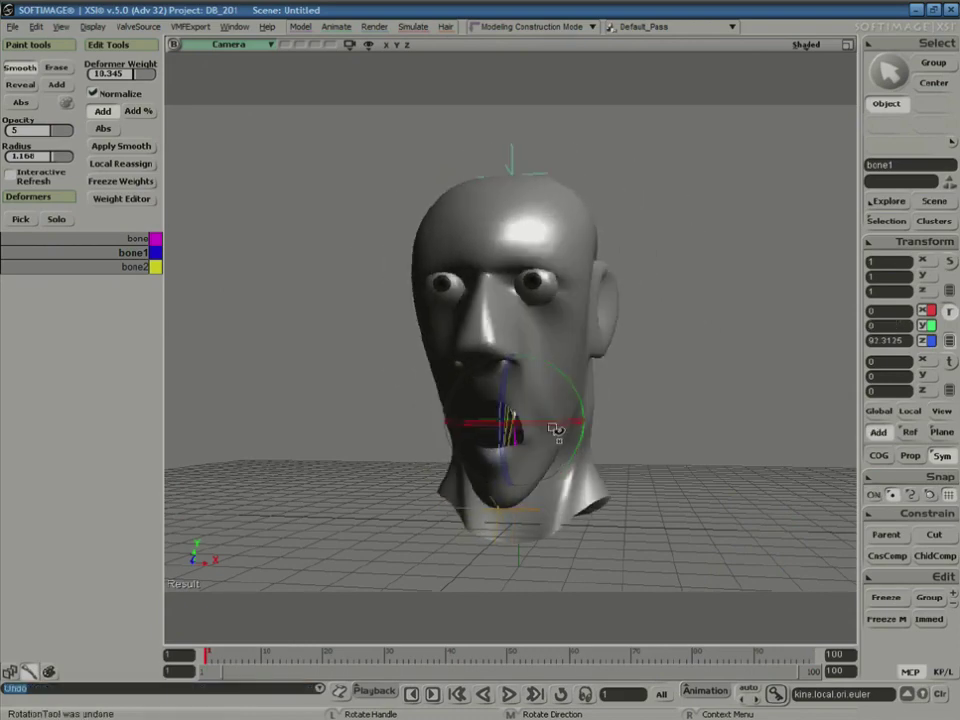
mouse_move(555, 429)
mouse_down()
mouse_move(504, 429)
mouse_move(524, 428)
mouse_move(564, 375)
mouse_move(555, 375)
mouse_move(572, 403)
mouse_move(546, 426)
mouse_move(561, 439)
mouse_move(548, 440)
mouse_up()
- Select the jaw bone bone2 and rotate it to about -123.5 degrees in Z to raise the jaw
key(space)
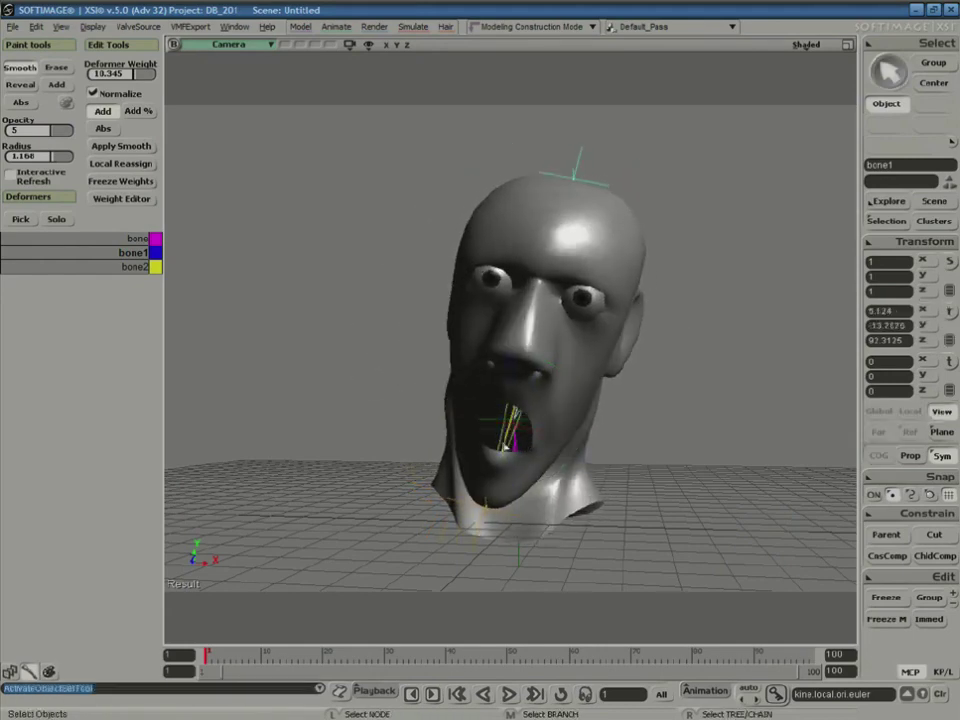
click(505, 447)
key(c)
key(s)
key(s)
middle_drag(594, 433, 568, 416)
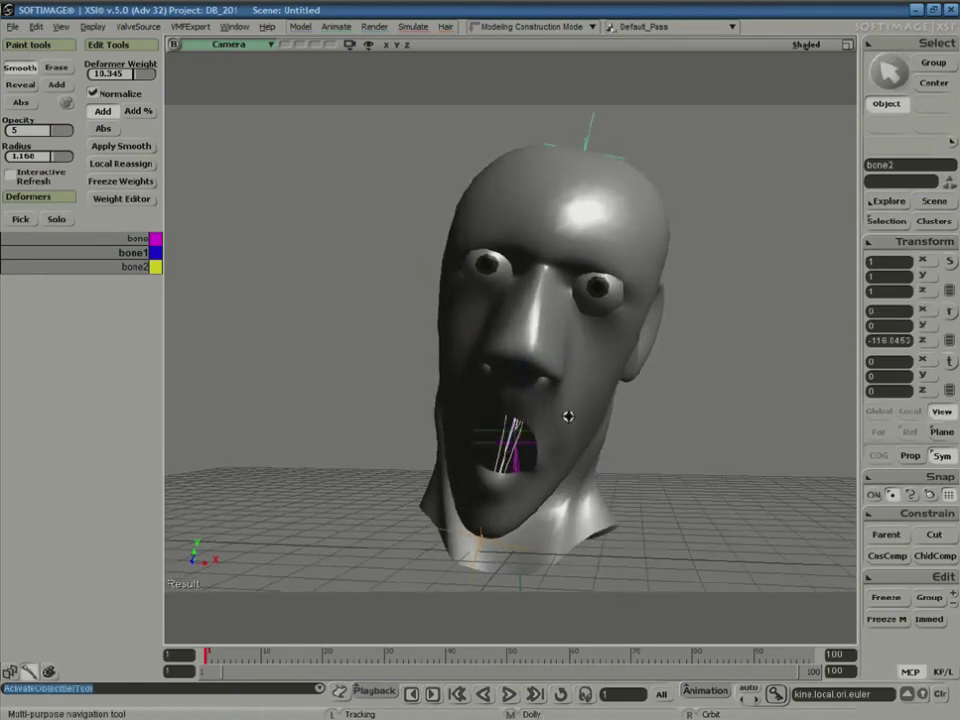
mouse_move(568, 416)
right_down()
mouse_move(527, 420)
mouse_move(566, 429)
right_up()
key(c)
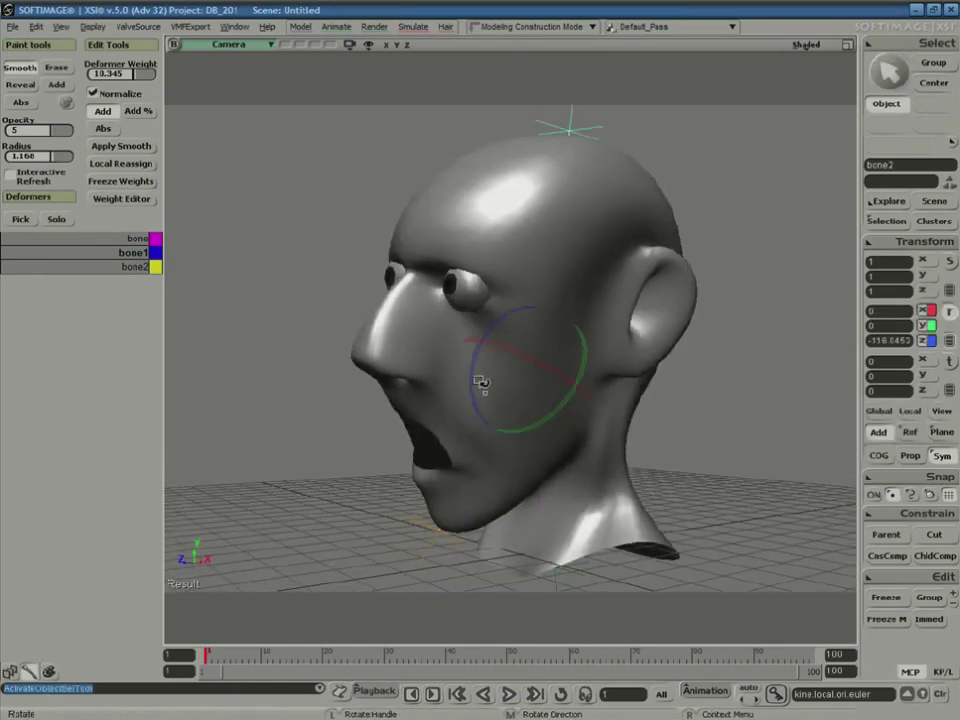
mouse_move(481, 383)
mouse_down()
mouse_move(482, 344)
mouse_move(476, 375)
mouse_up()
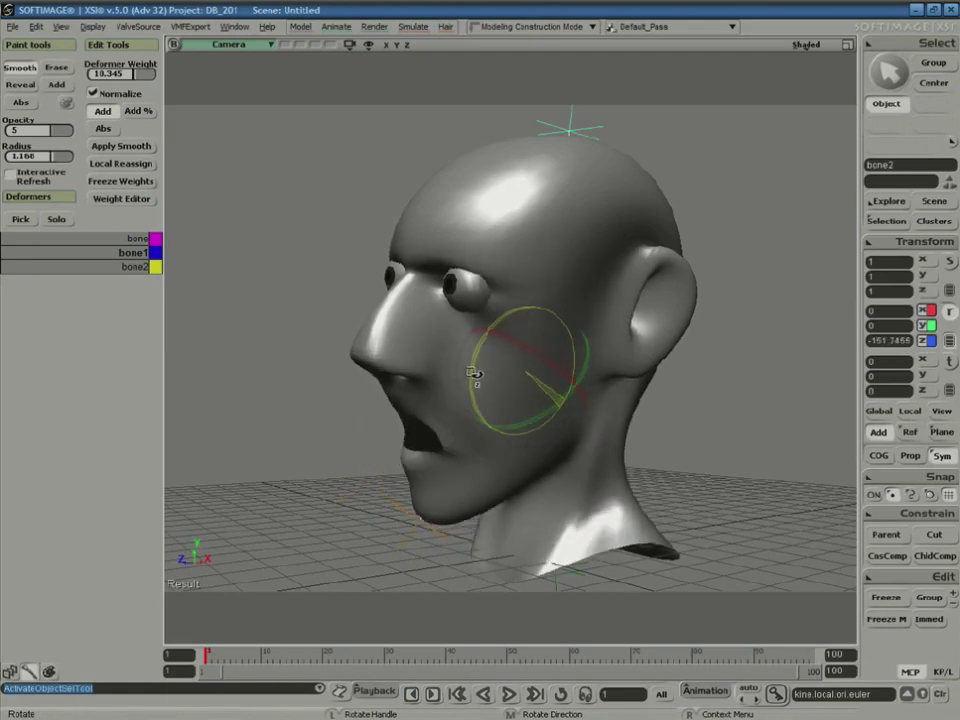
- Select the head mesh and add weight for the deformer named bone on the neck below the jaw, with opacity 10
click(512, 461)
key(w)
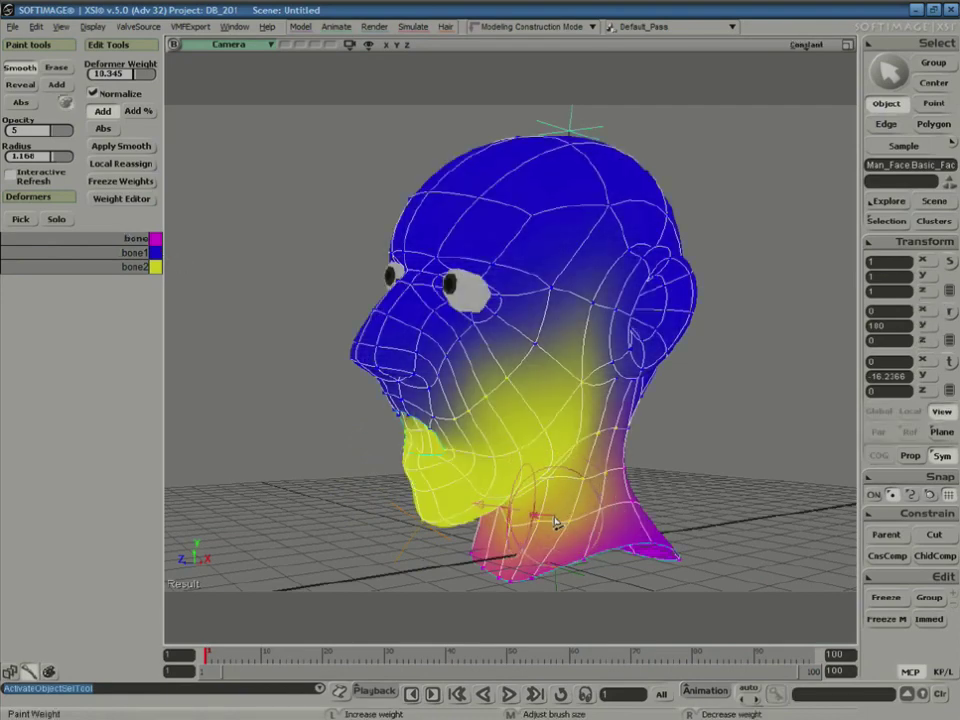
click(57, 85)
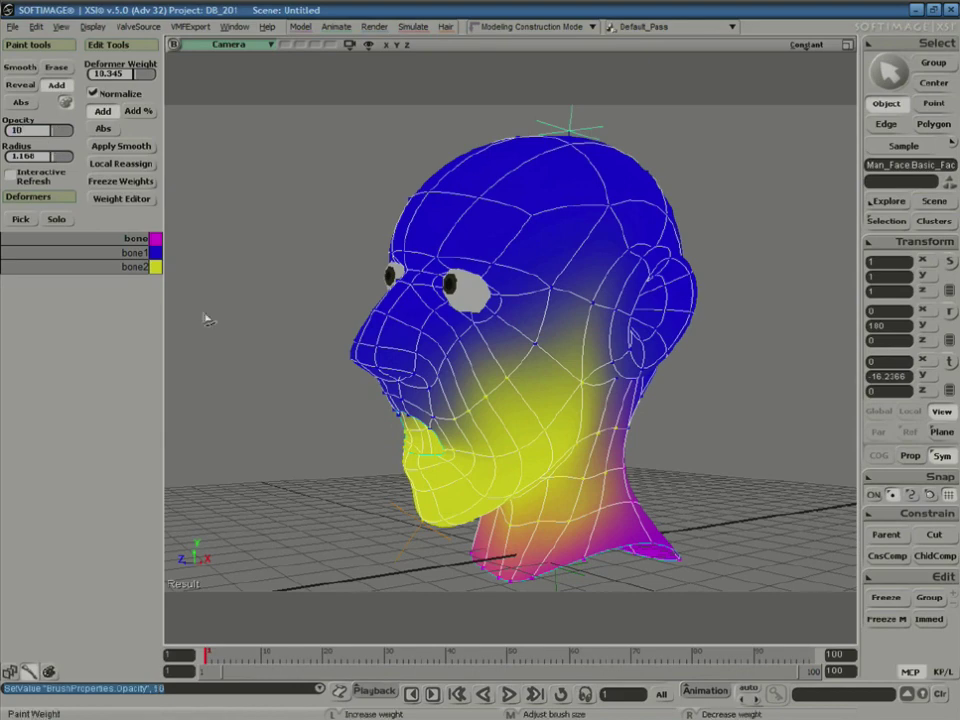
drag(548, 512, 562, 496)
- Select bone2 and rotate it to about -110.7 degrees in Z to open the mouth wide
key(s)
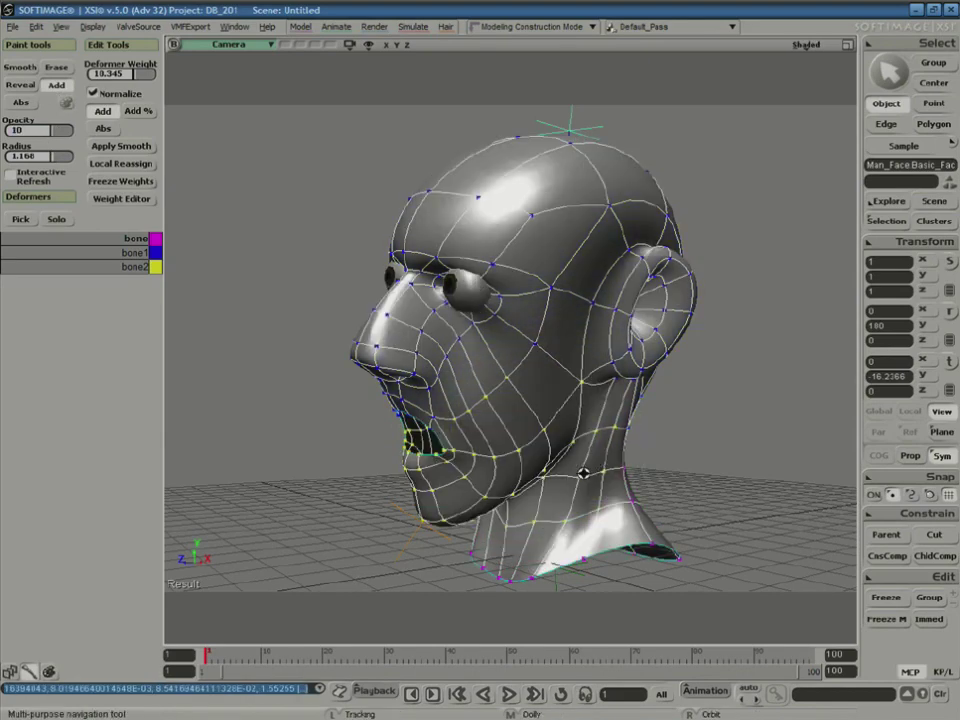
mouse_move(585, 474)
middle_down()
mouse_move(551, 480)
mouse_move(586, 485)
middle_up()
key(s)
mouse_move(649, 478)
right_down()
mouse_move(628, 439)
mouse_move(637, 447)
right_up()
mouse_move(521, 491)
right_down()
mouse_move(606, 426)
mouse_move(618, 516)
mouse_move(524, 583)
right_up()
key(s)
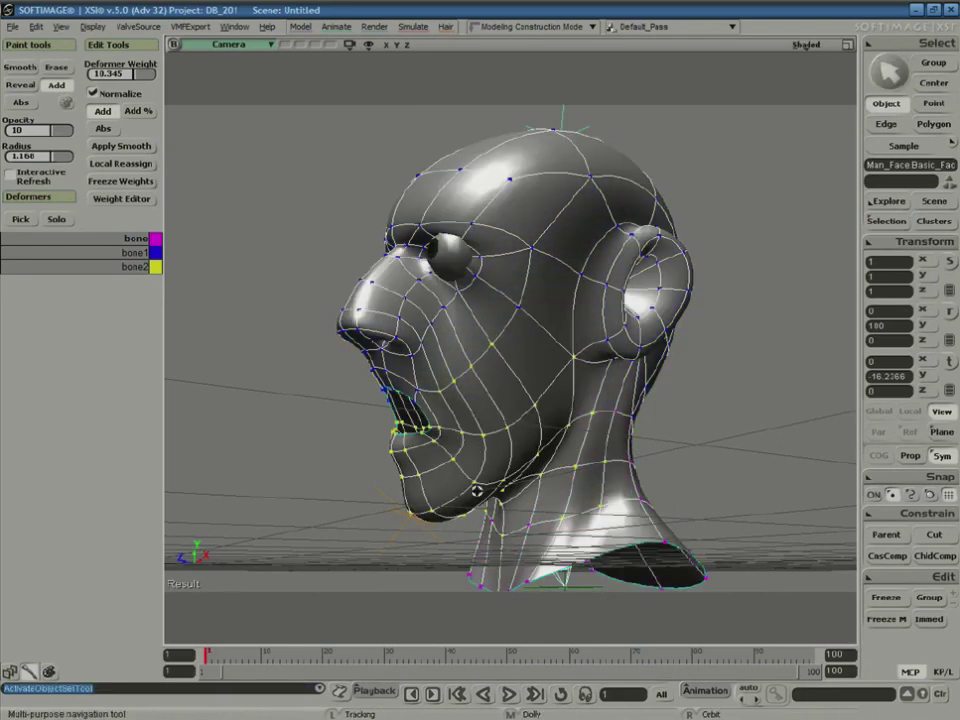
right_drag(519, 521, 553, 558)
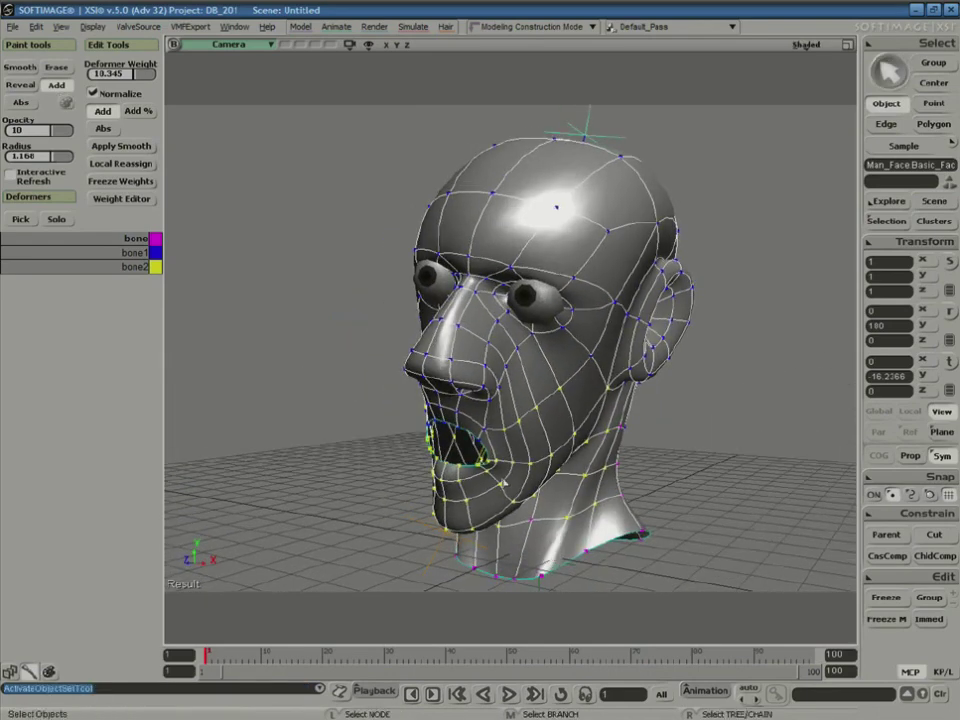
click(485, 458)
key(s)
right_drag(643, 458, 598, 435)
key(c)
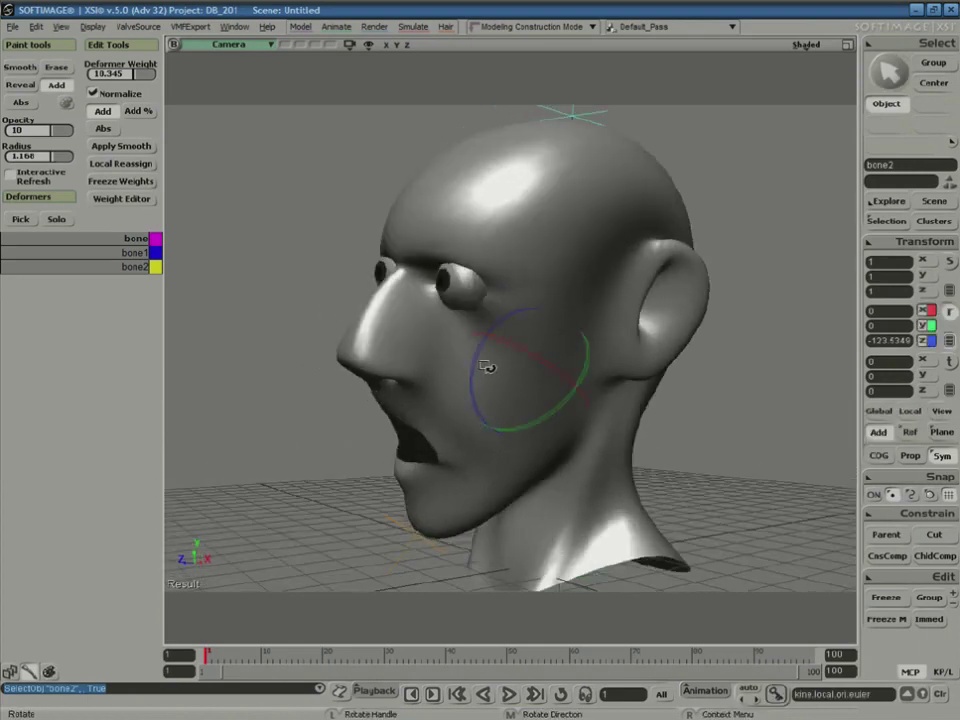
drag(487, 368, 514, 388)
- Rotate bone2 upward until the mouth is nearly closed, and deselect it
key(s)
right_drag(514, 388, 510, 437)
middle_drag(510, 437, 690, 252)
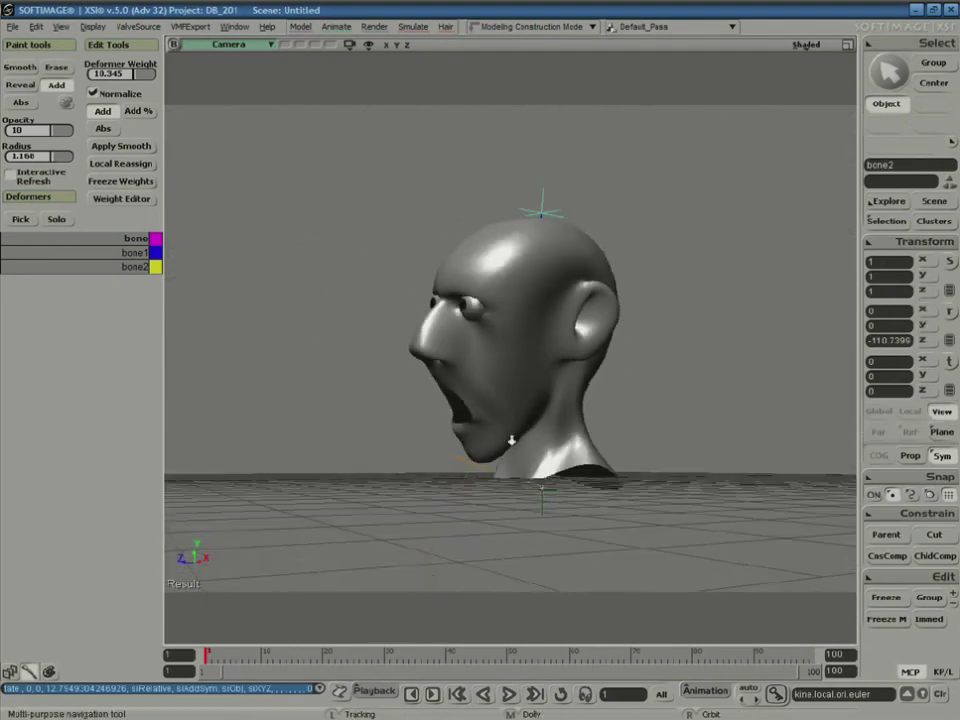
right_drag(511, 440, 505, 397)
key(c)
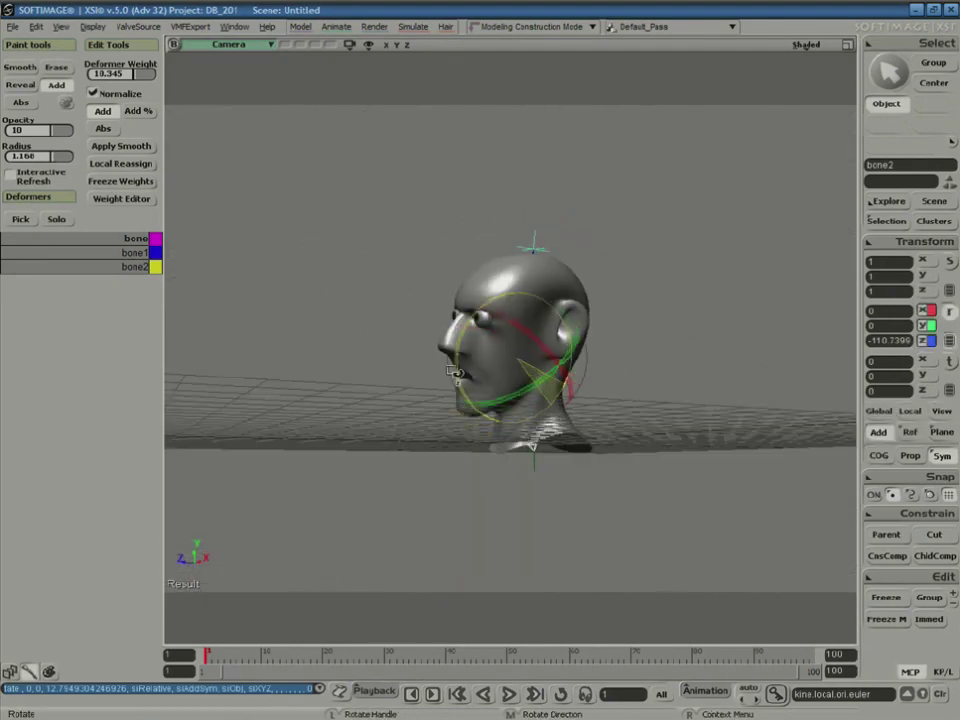
key(space)
click(474, 484)
- Select bone1 and rotate it to about 4.2 degrees in X and -1 degree in Y so the head faces forward
key(s)
middle_drag(555, 446, 591, 474)
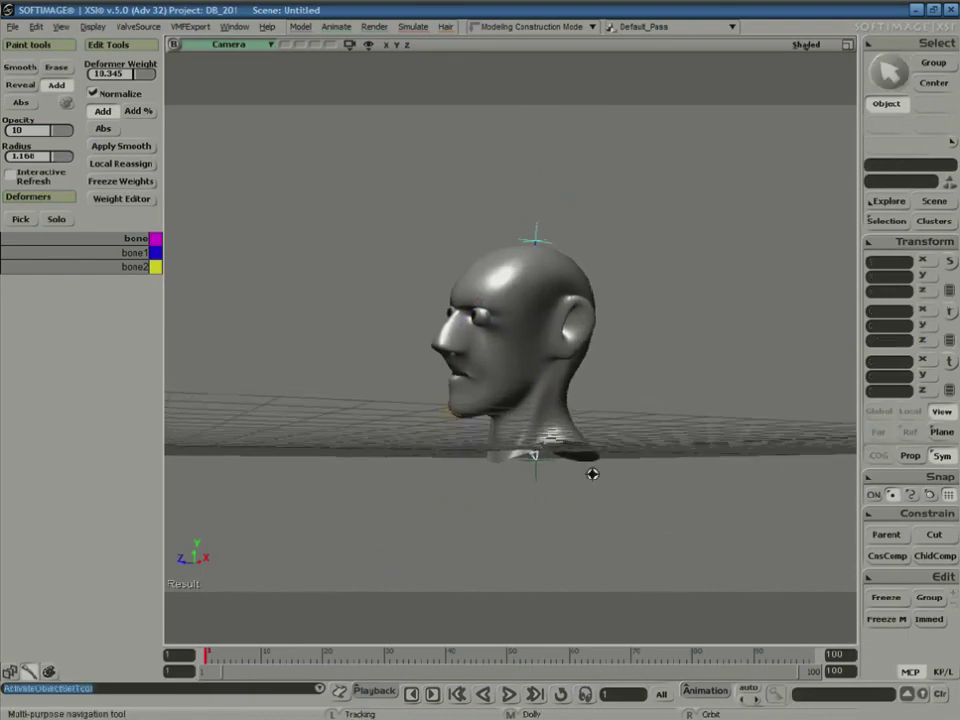
right_drag(591, 474, 656, 518)
right_drag(663, 514, 669, 508)
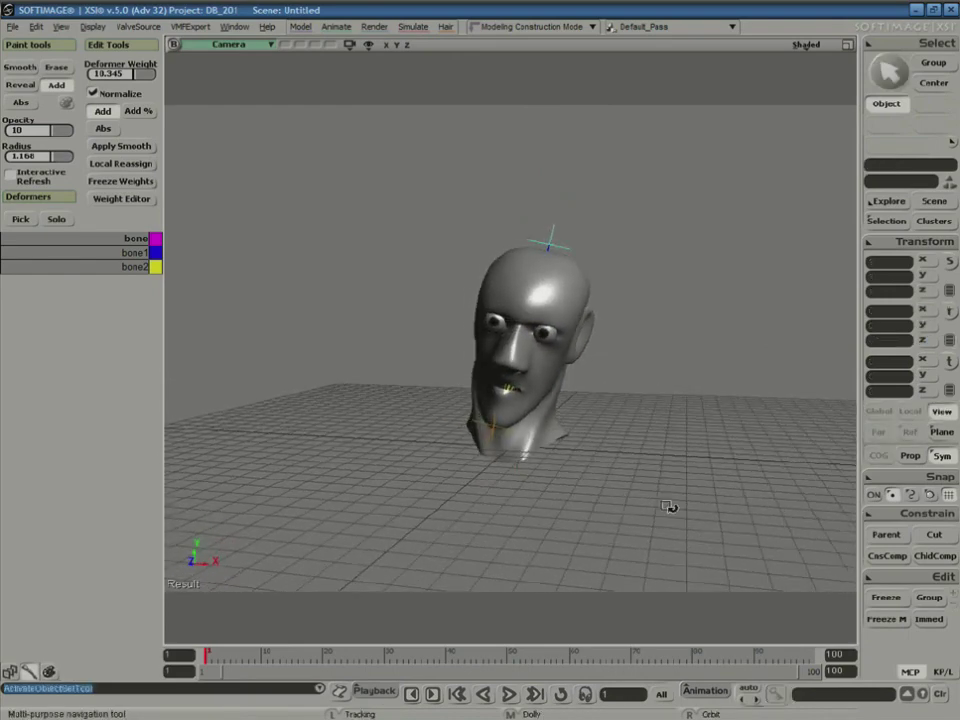
key(c)
key(space)
click(549, 247)
key(c)
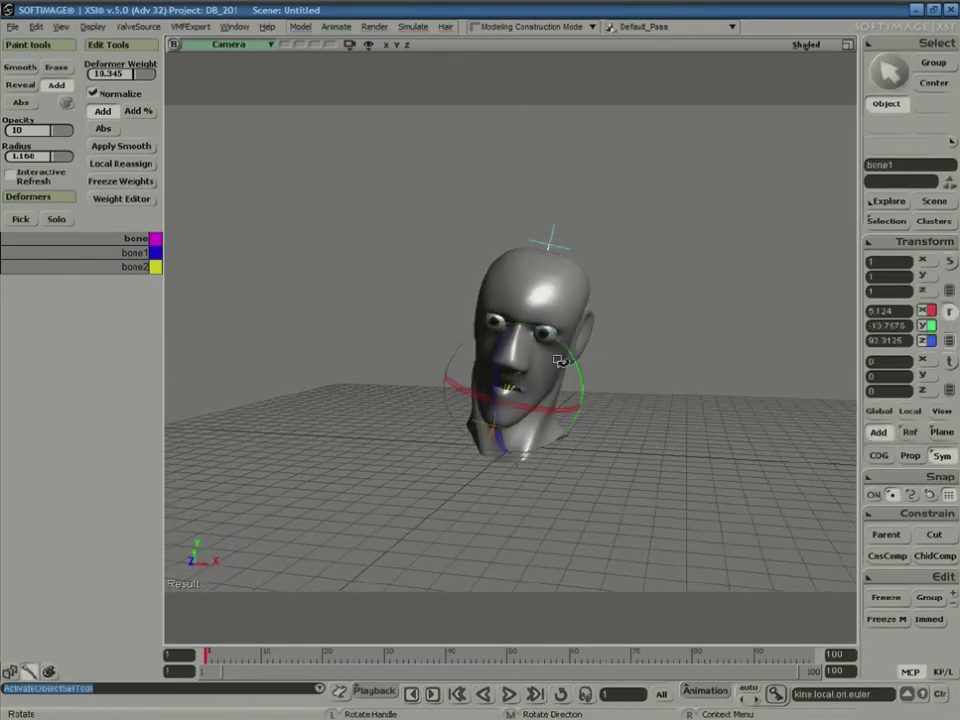
mouse_move(560, 361)
mouse_down()
mouse_move(561, 392)
mouse_move(562, 350)
mouse_up()
key(s)
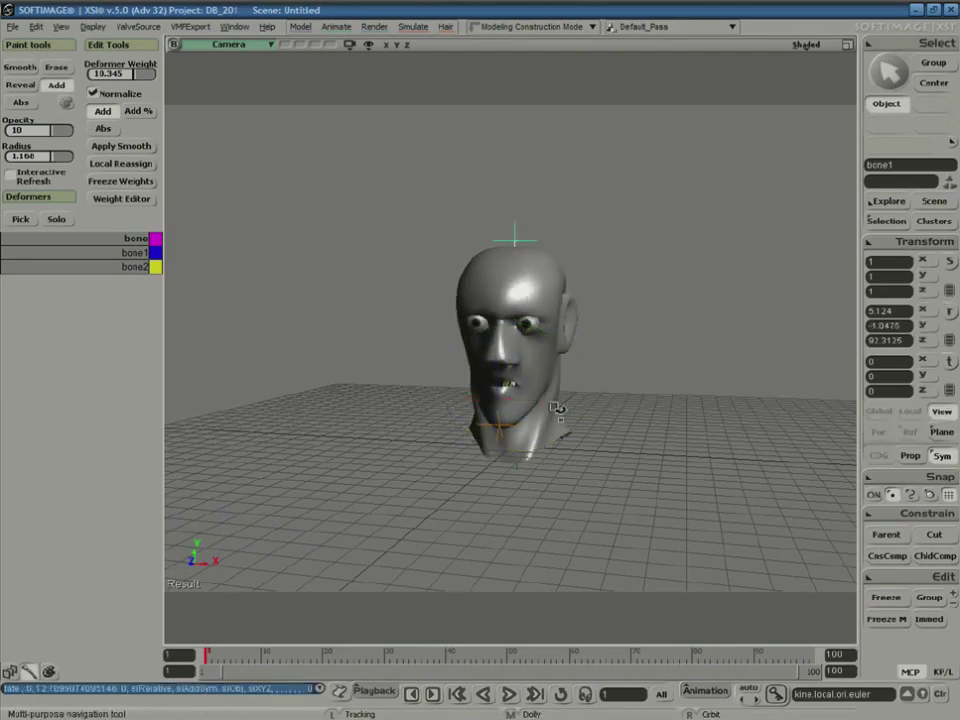
key(c)
mouse_move(557, 410)
mouse_down()
mouse_move(516, 401)
mouse_move(574, 399)
mouse_move(550, 400)
mouse_up()
- Clear the selection and swap the weight painting tools for the Animate toolbar
key(s)
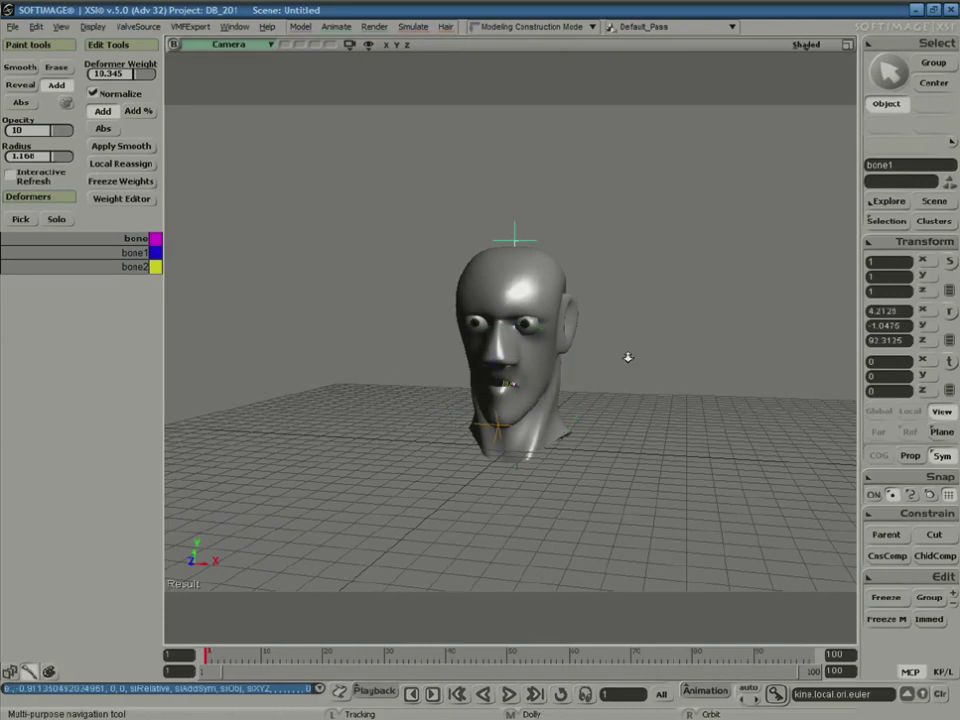
mouse_move(628, 357)
right_down()
mouse_move(583, 377)
mouse_move(636, 381)
mouse_move(600, 371)
mouse_move(640, 372)
right_up()
key(space)
click(671, 352)
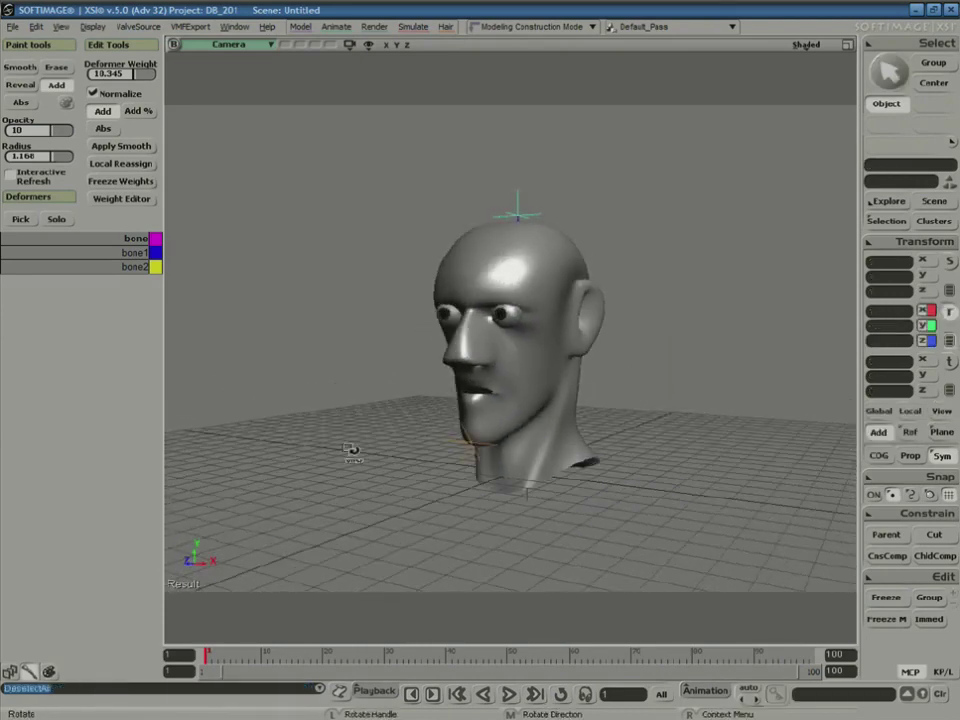
key(2)
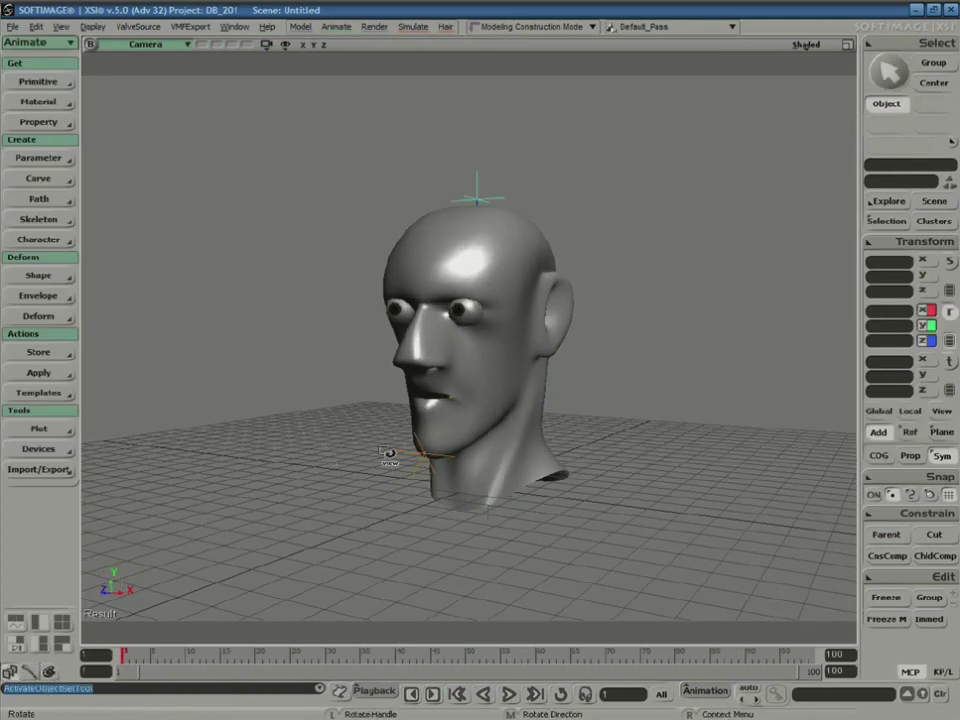
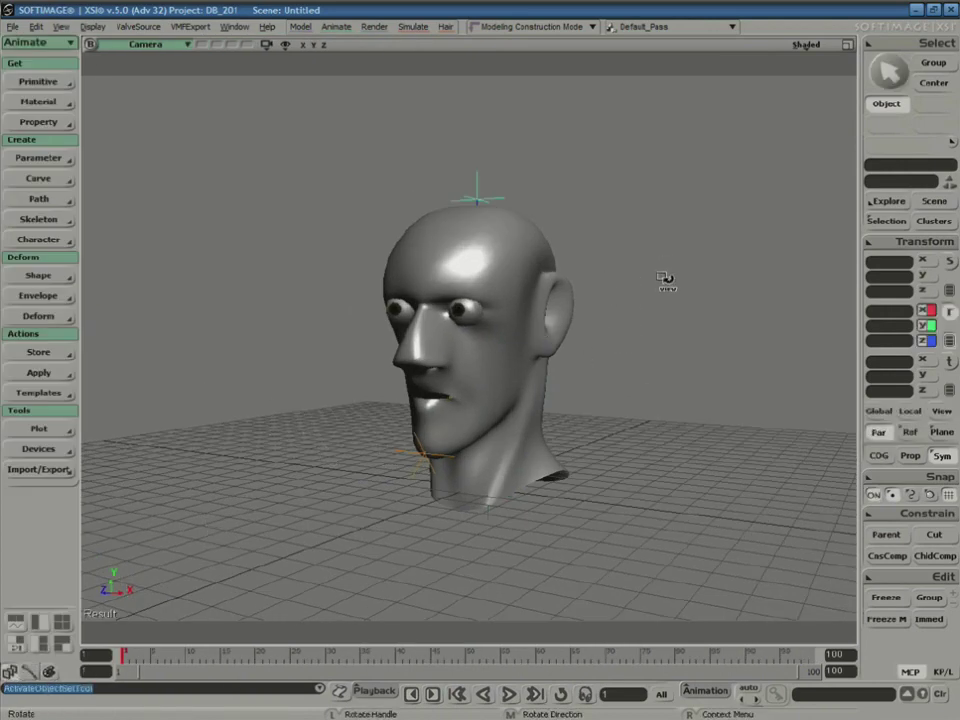
- Start a new scene and add the Body - Woman preset model
key(ctrl+n)
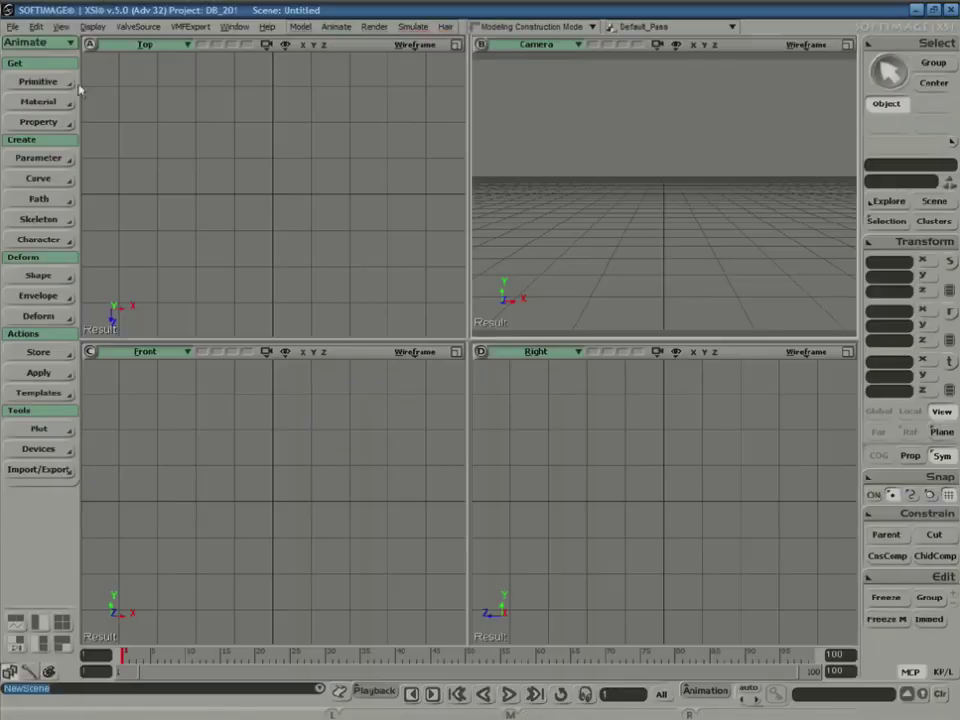
click(62, 82)
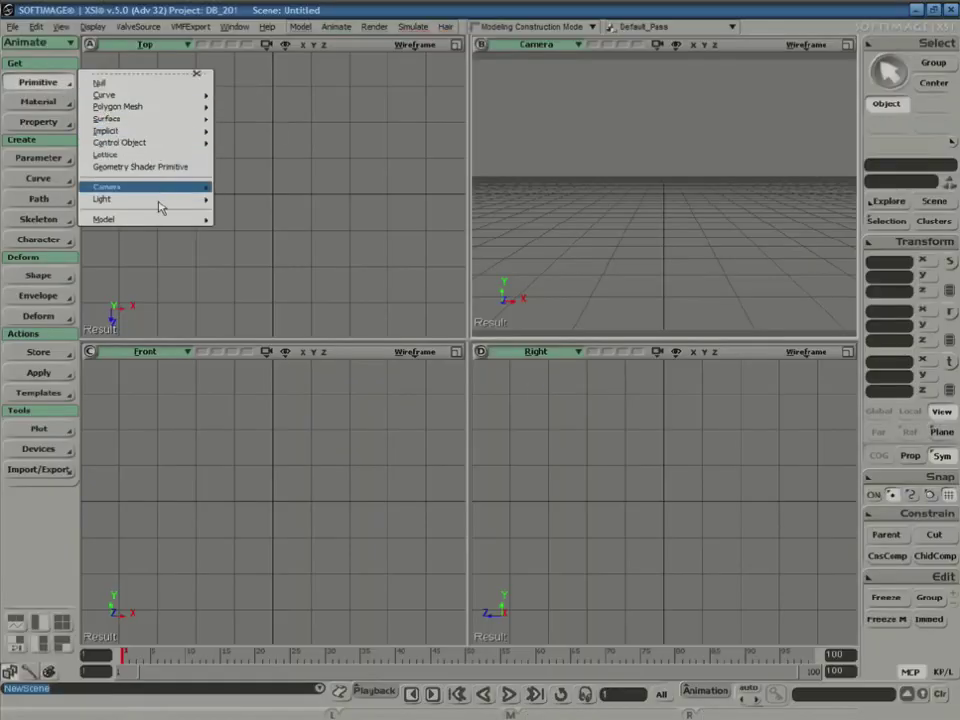
mouse_move(150, 219)
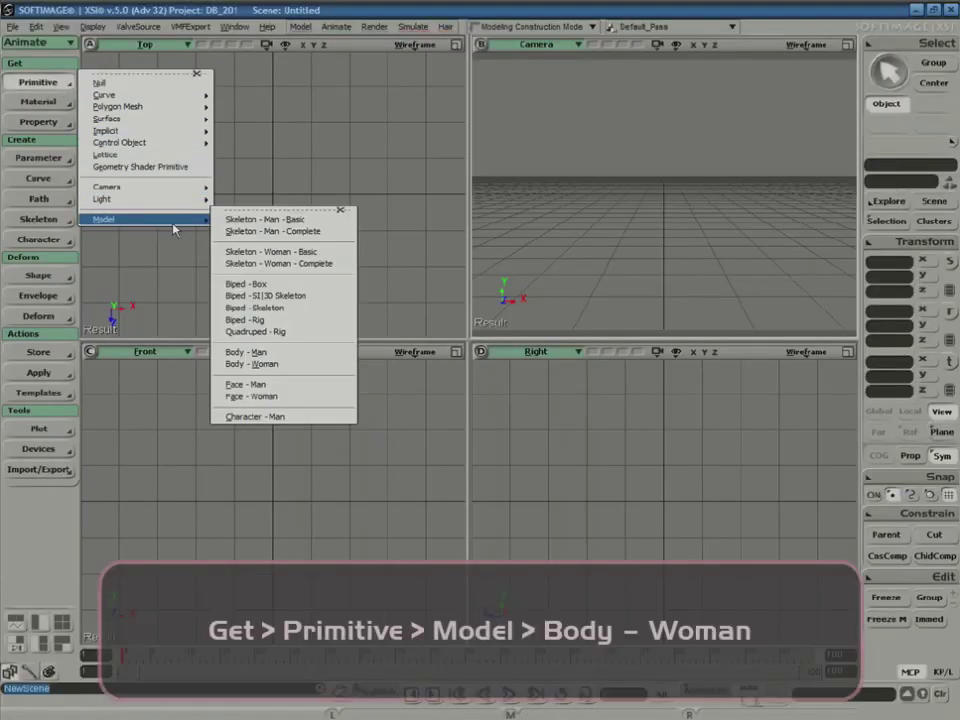
click(287, 366)
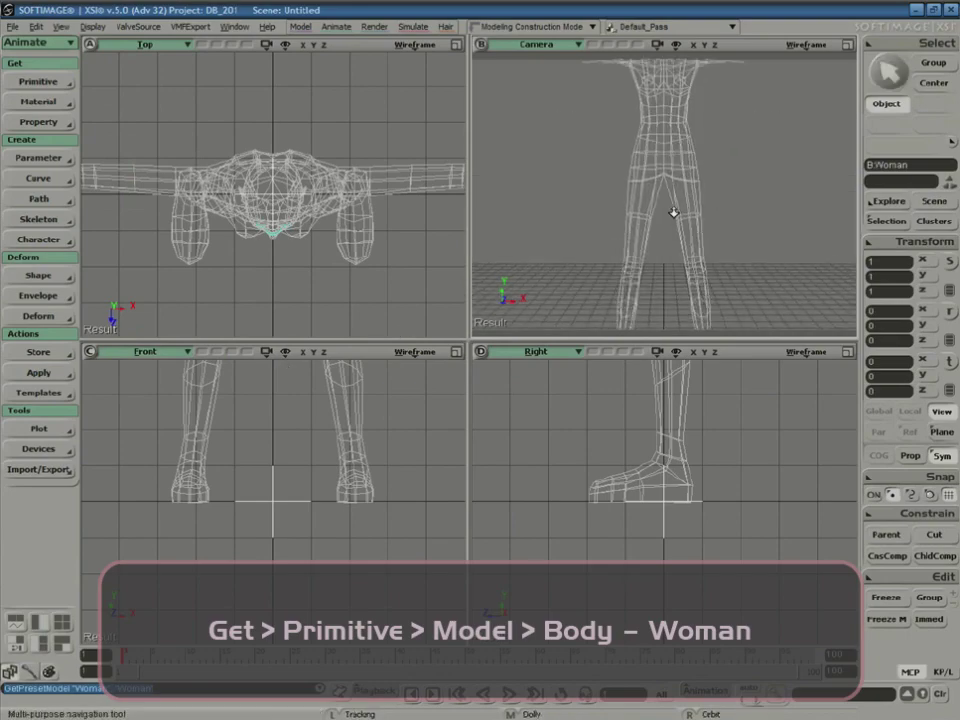
- Show the whole woman in an enlarged Camera view and add the Biped - Rig preset model to the scene
middle_drag(673, 212, 707, 197)
click(848, 44)
key(s)
right_drag(836, 83, 521, 235)
click(40, 82)
mouse_move(133, 220)
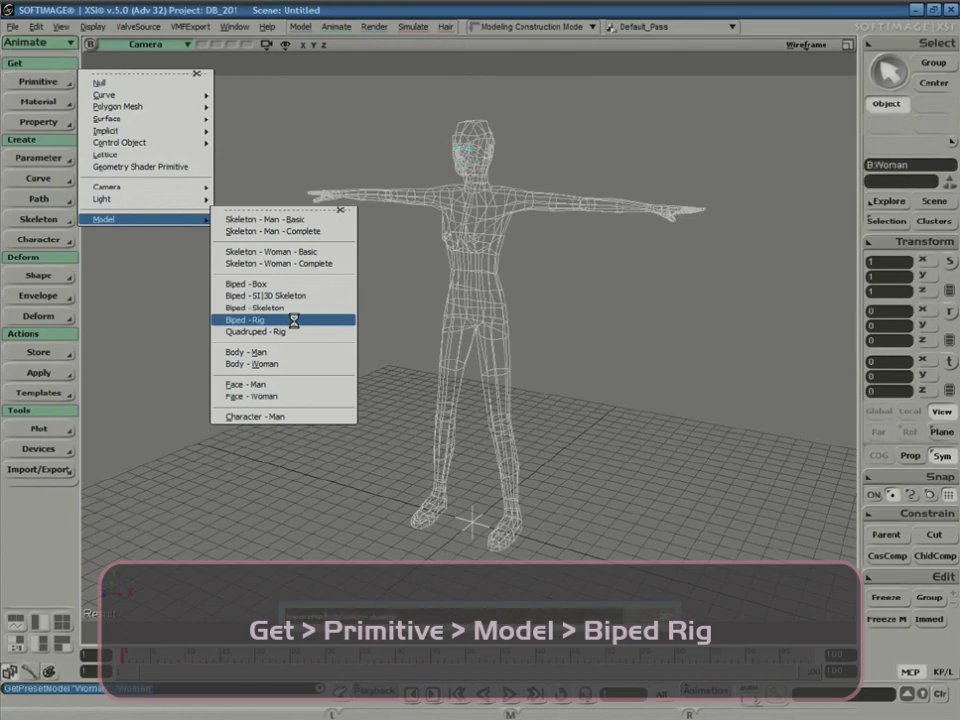
click(283, 320)
key(s)
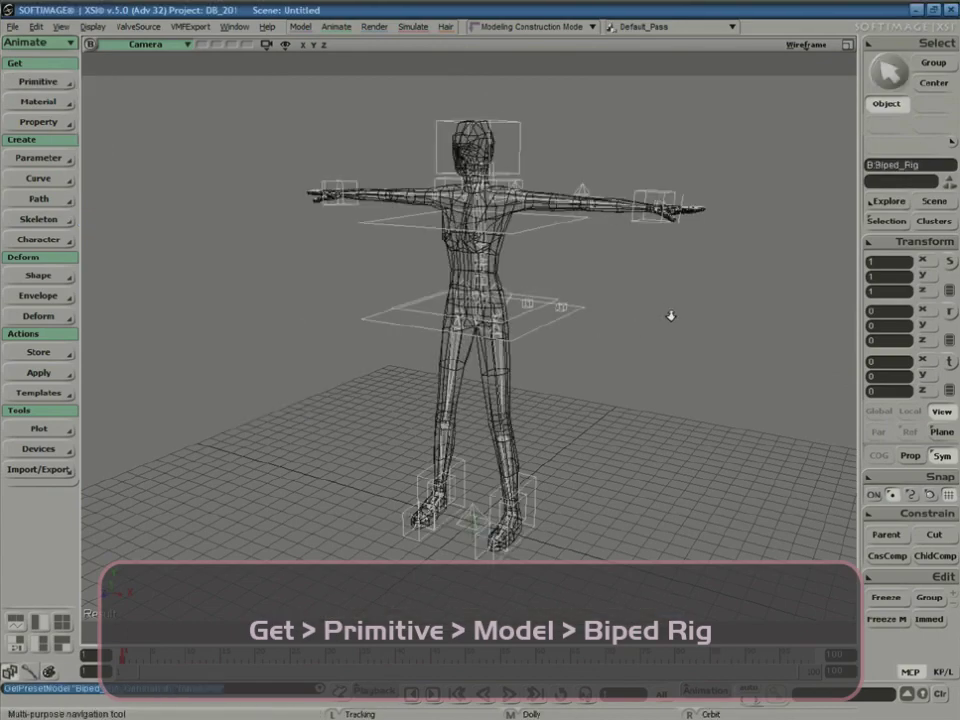
- Select the woman mesh and start Set Envelope on it, applied as an animation operator
mouse_move(669, 317)
right_down()
mouse_move(677, 328)
mouse_move(732, 327)
mouse_move(664, 330)
mouse_move(684, 315)
right_up()
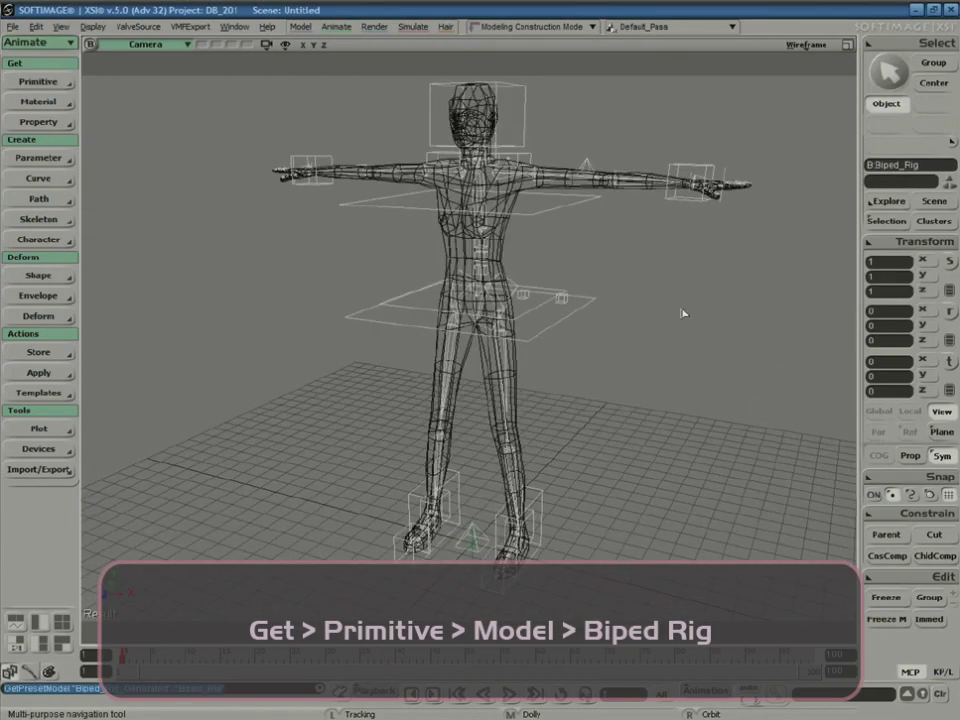
click(513, 247)
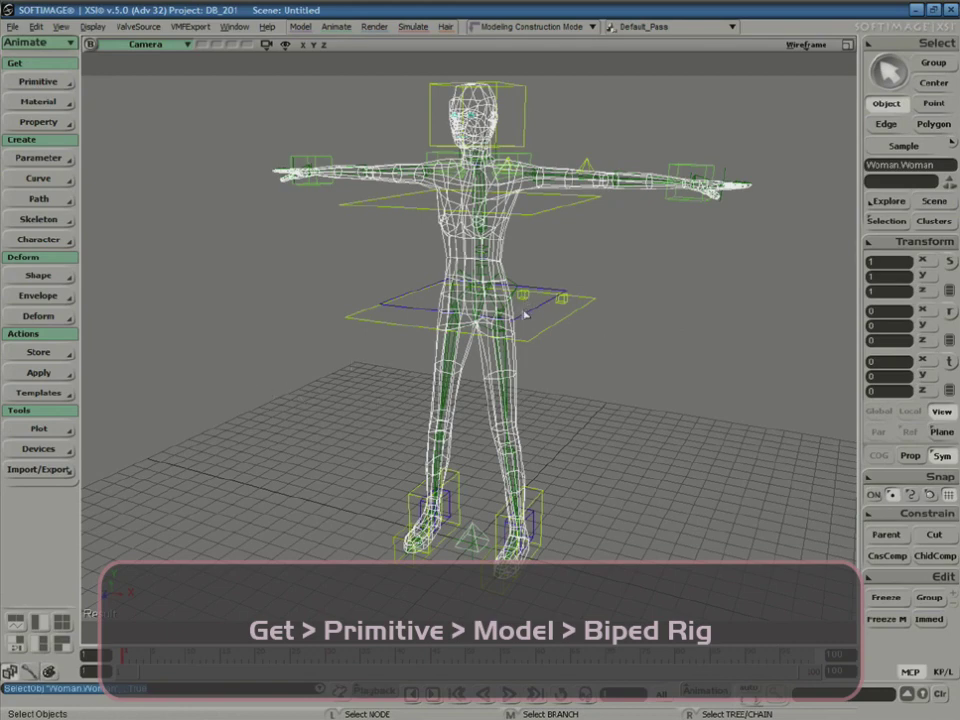
click(27, 44)
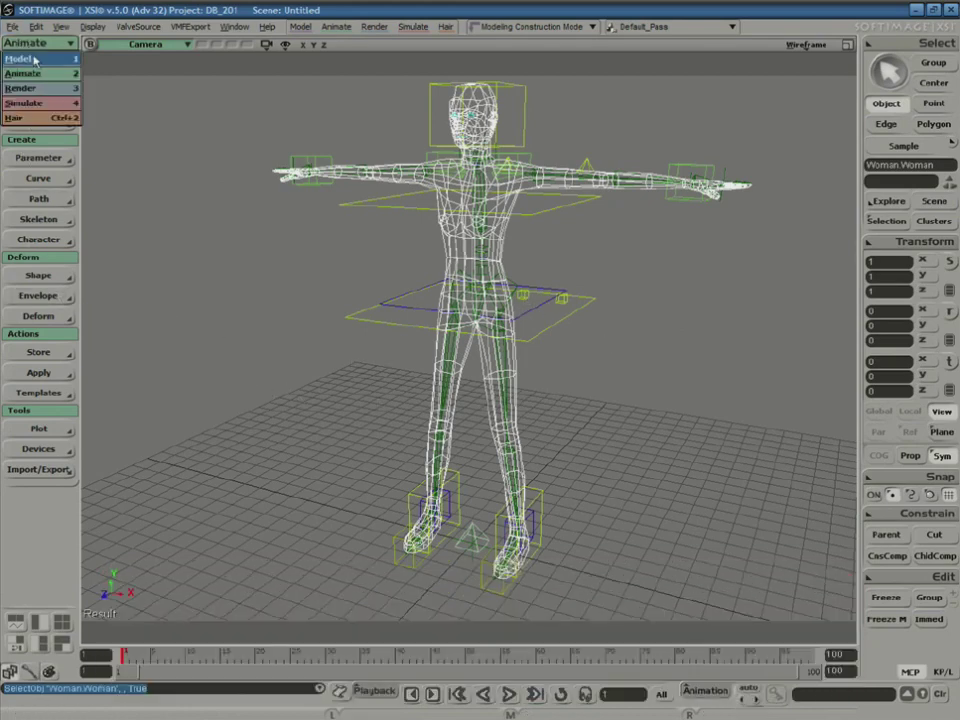
click(27, 72)
click(38, 296)
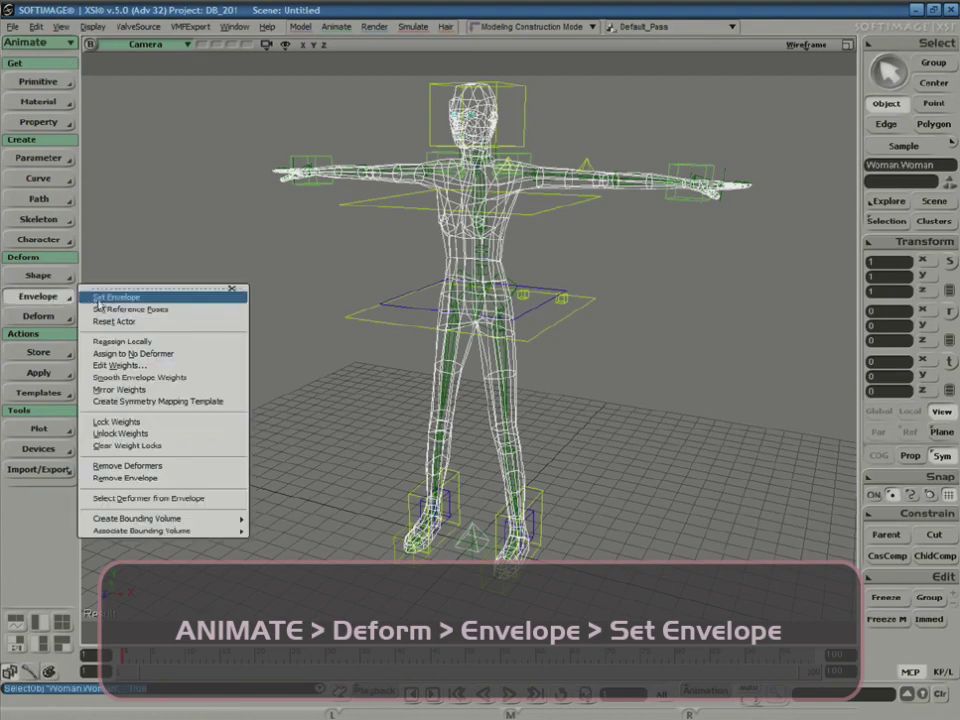
click(116, 298)
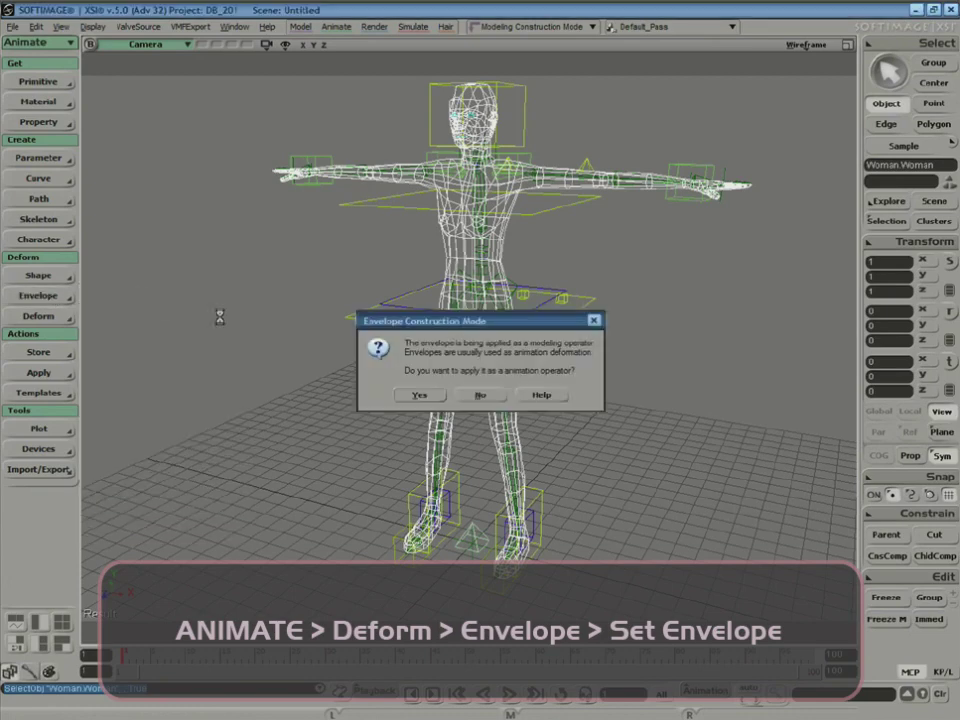
click(418, 395)
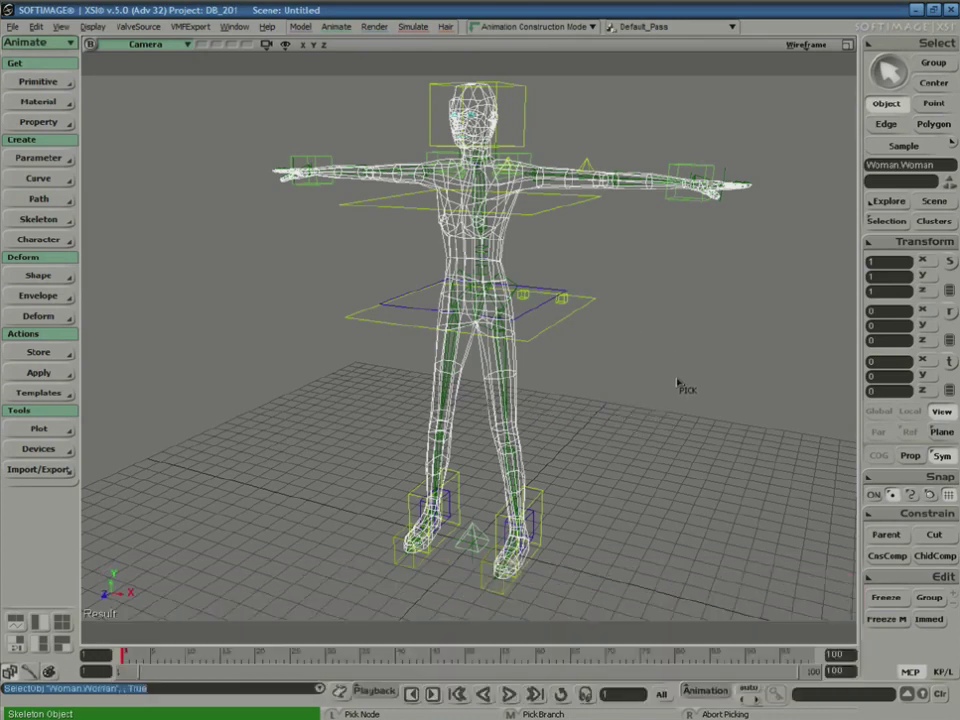
- Pick the envelope_Group under Biped_Rig as the deformers and accept the Distance-based assignment with 2 skeleton objects
key(8)
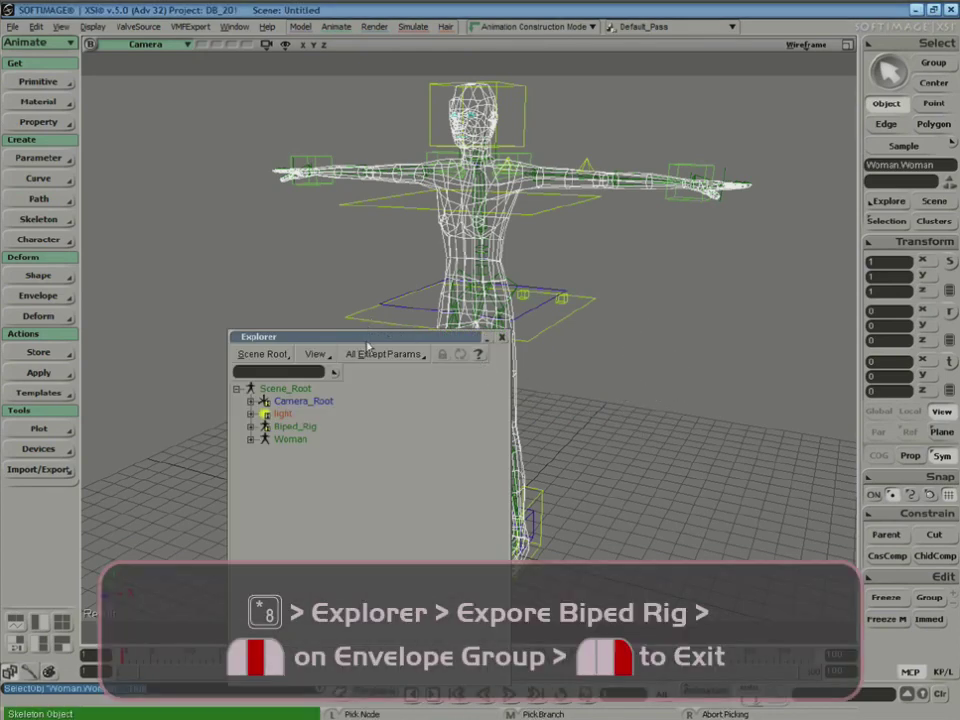
key(8)
click(670, 357)
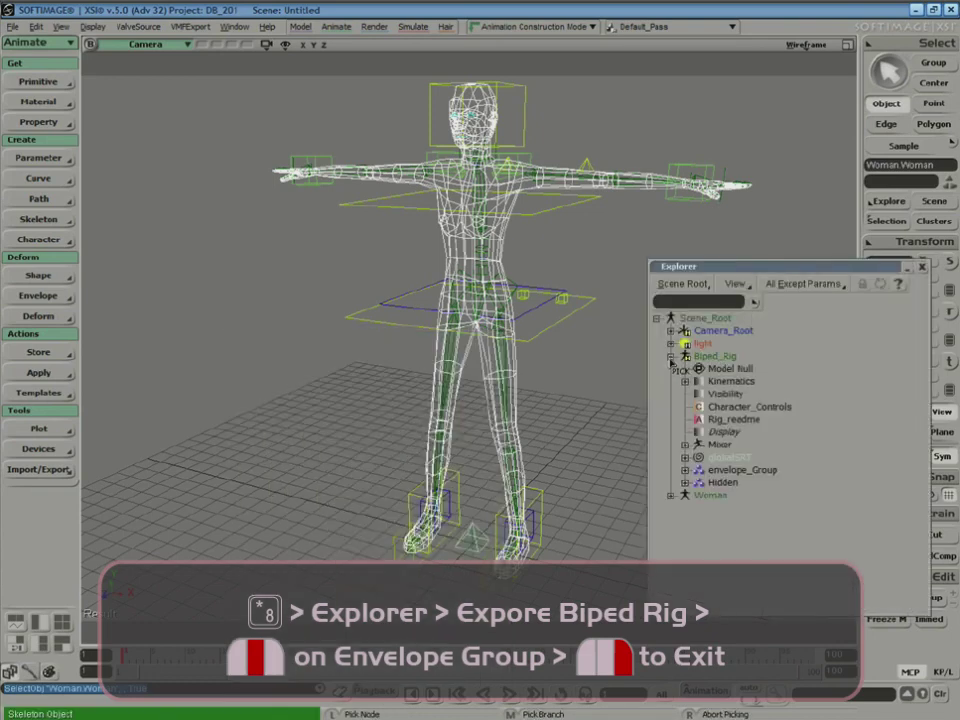
click(737, 470)
right_click(617, 468)
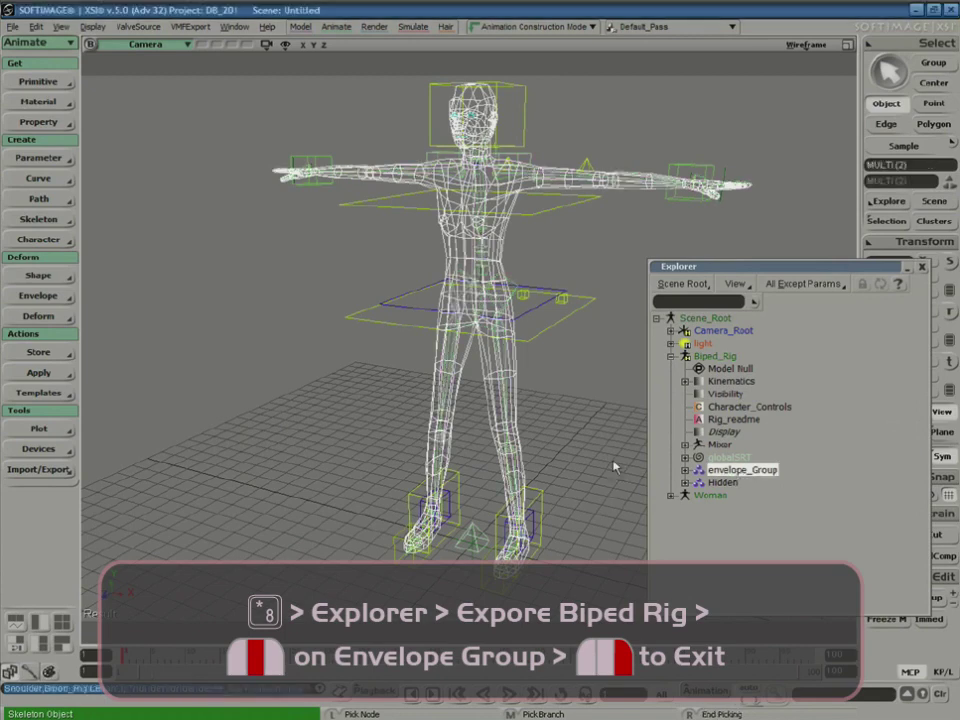
click(921, 268)
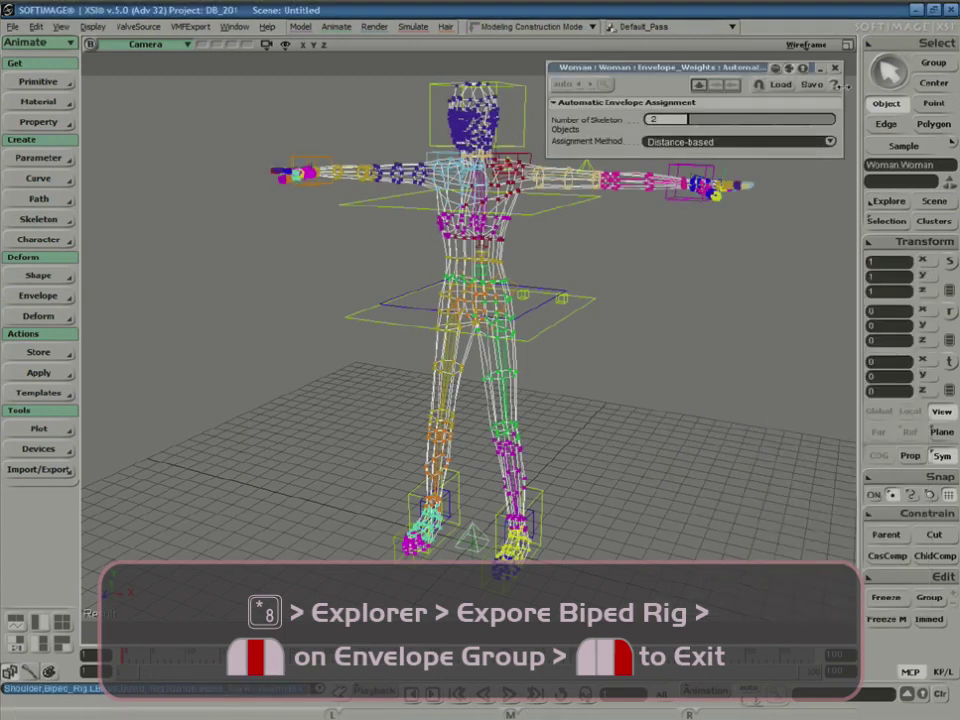
click(836, 72)
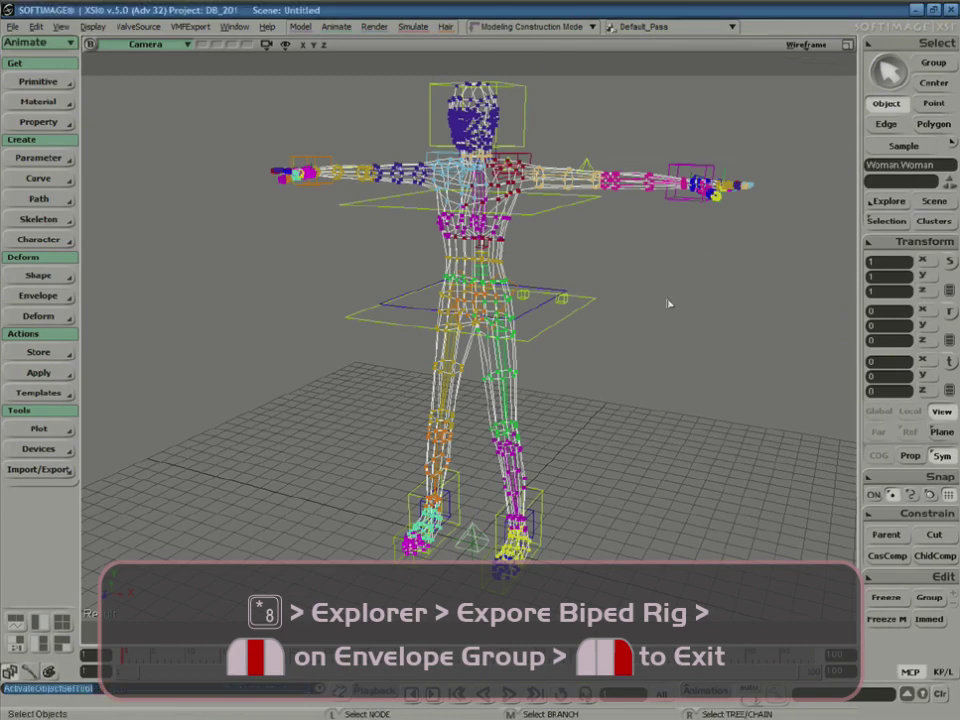
- Clear the selection and switch the Camera view's display mode to Shaded
click(748, 257)
click(808, 45)
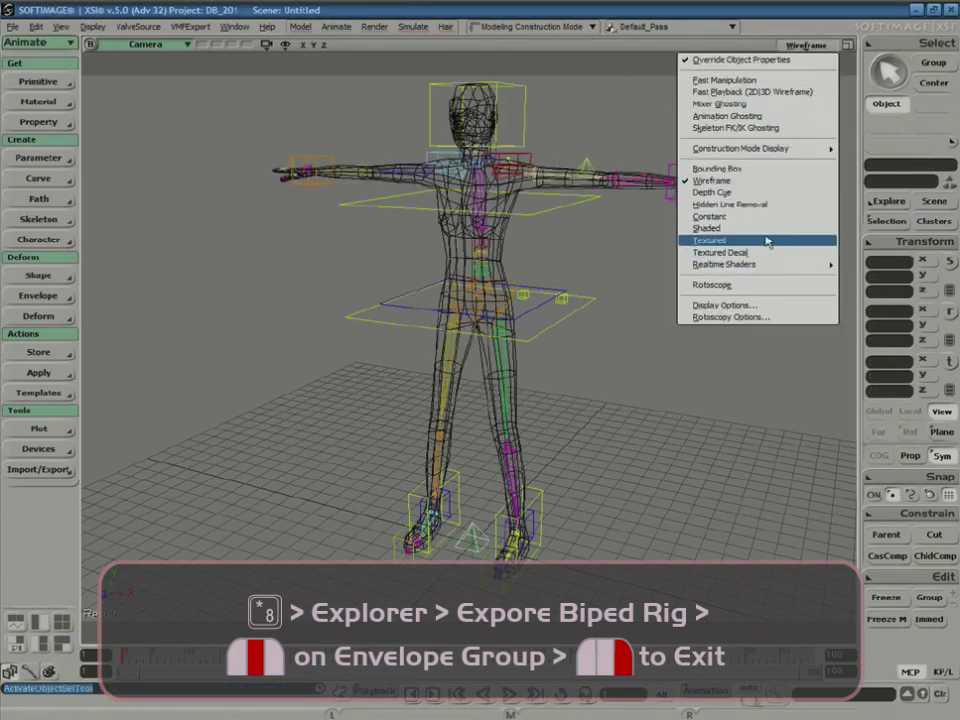
click(762, 238)
key(s)
key(space)
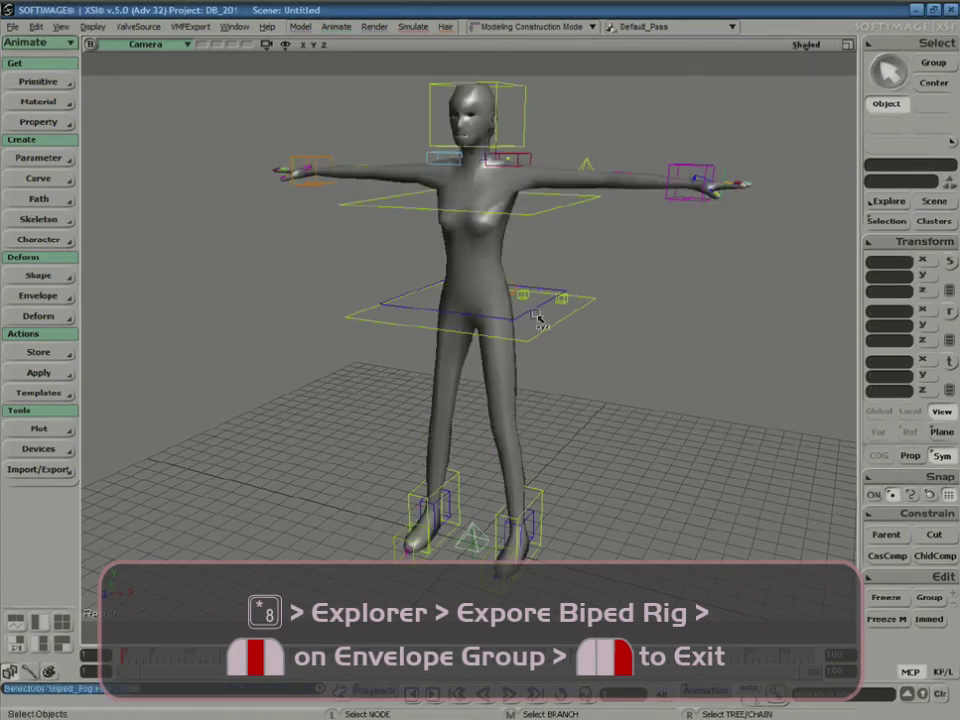
drag(536, 315, 555, 338)
key(ctrl+z)
- Select the rig's UpperBody control around the waist and lower it to about -0.31 in Y
key(space)
click(549, 331)
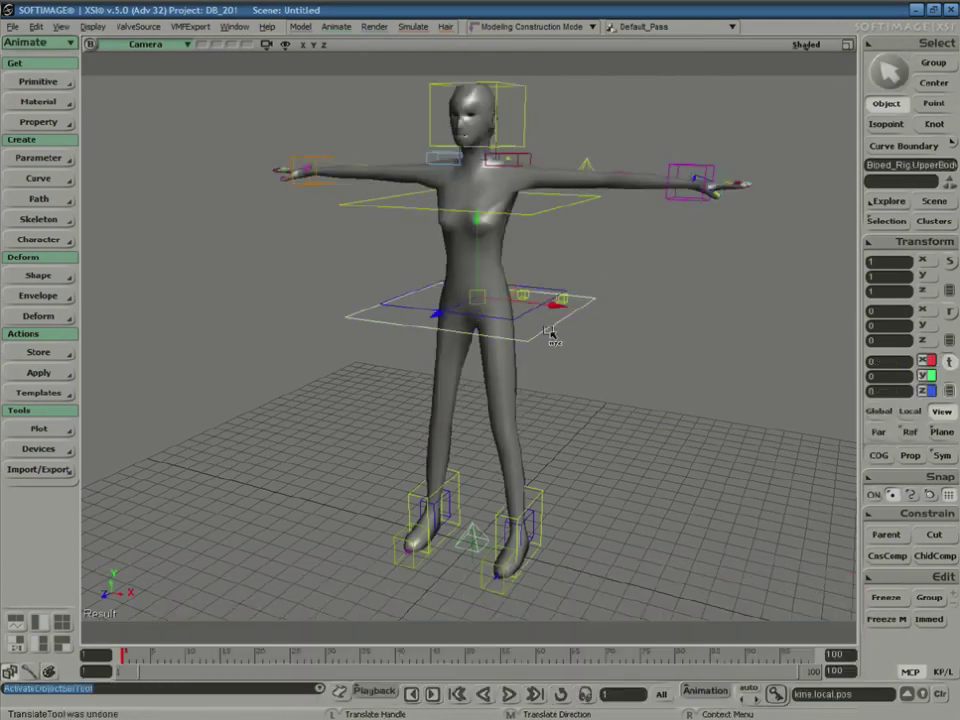
mouse_move(478, 245)
mouse_down()
mouse_move(478, 413)
mouse_move(477, 244)
mouse_up()
- Select the left hand control LArmEff and move it down and inward toward the waist
key(s)
middle_drag(643, 311, 673, 326)
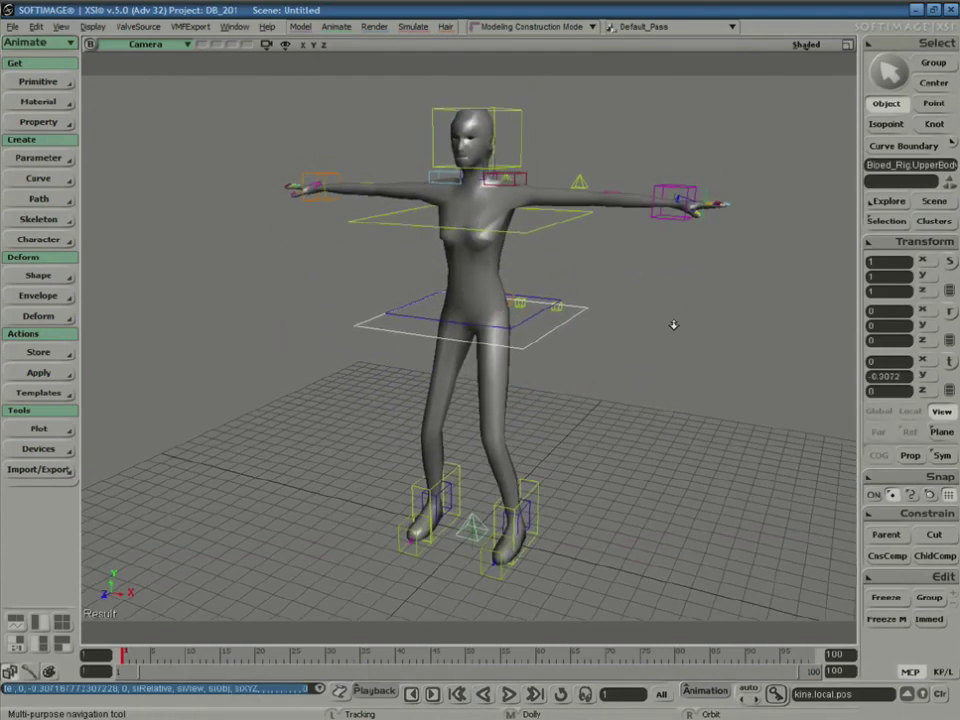
right_drag(673, 326, 692, 322)
key(space)
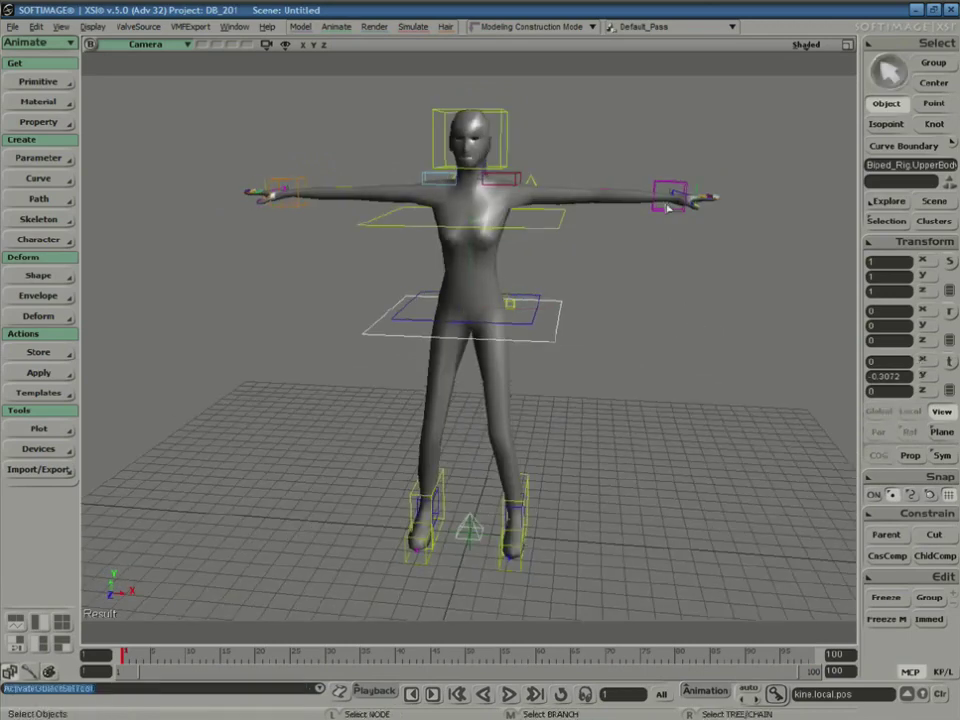
click(668, 208)
drag(676, 206, 619, 283)
- In a side view, move the left hand control in front of the body and back beside the hip so the elbow bends
key(s)
middle_drag(643, 336, 568, 321)
right_drag(610, 319, 545, 318)
key(v)
drag(467, 288, 408, 283)
key(s)
middle_drag(463, 276, 499, 289)
key(v)
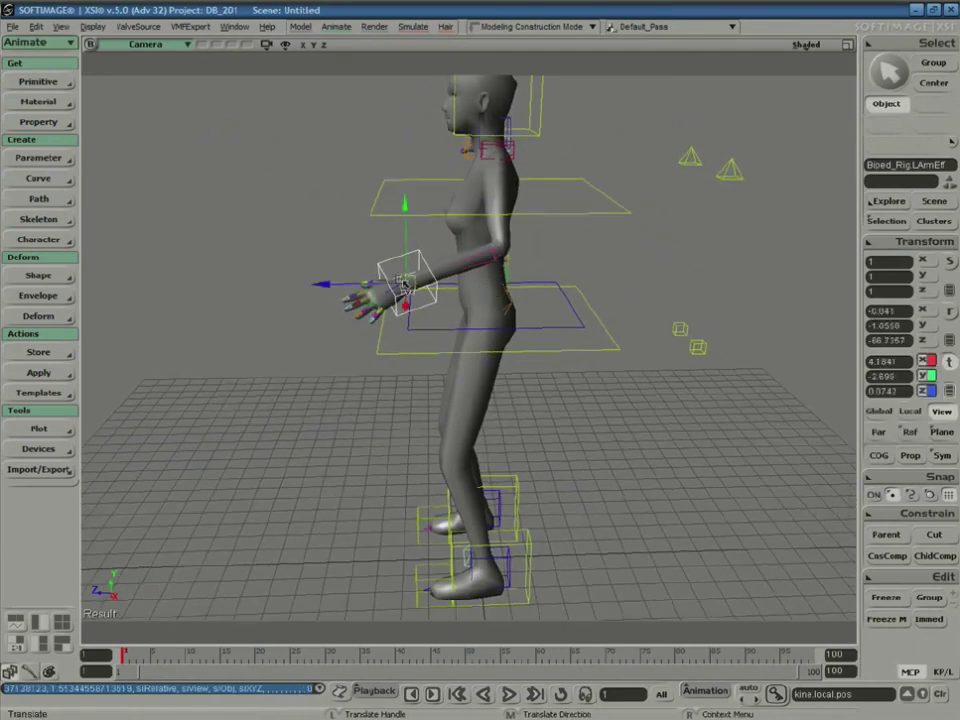
drag(407, 284, 510, 284)
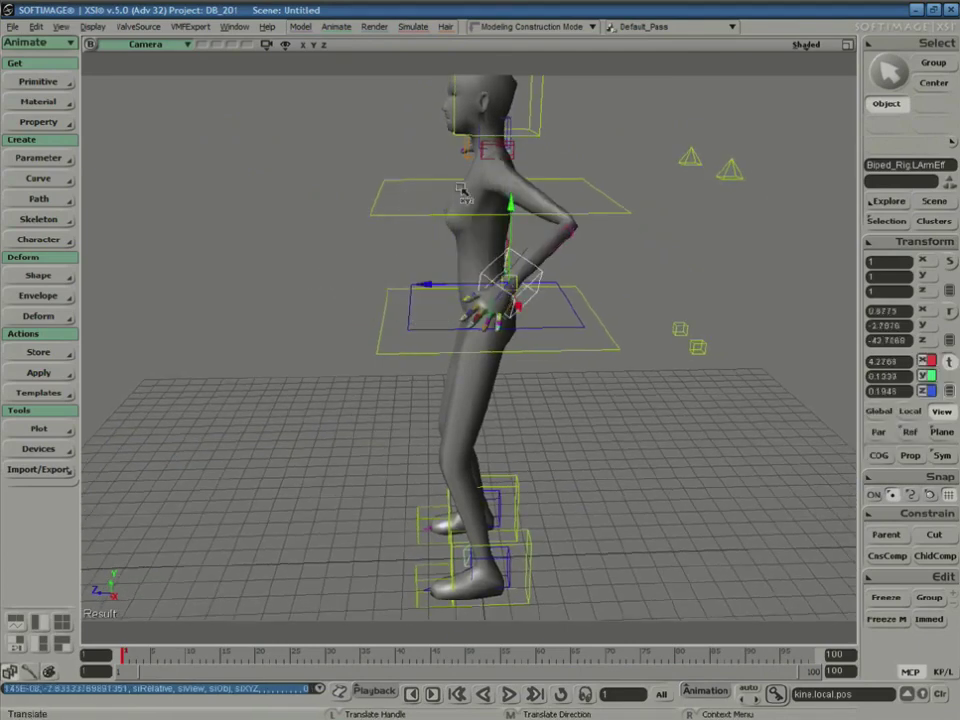
- Select the rig's Head control and test rotating the head
key(s)
right_drag(462, 190, 695, 282)
key(v)
click(497, 153)
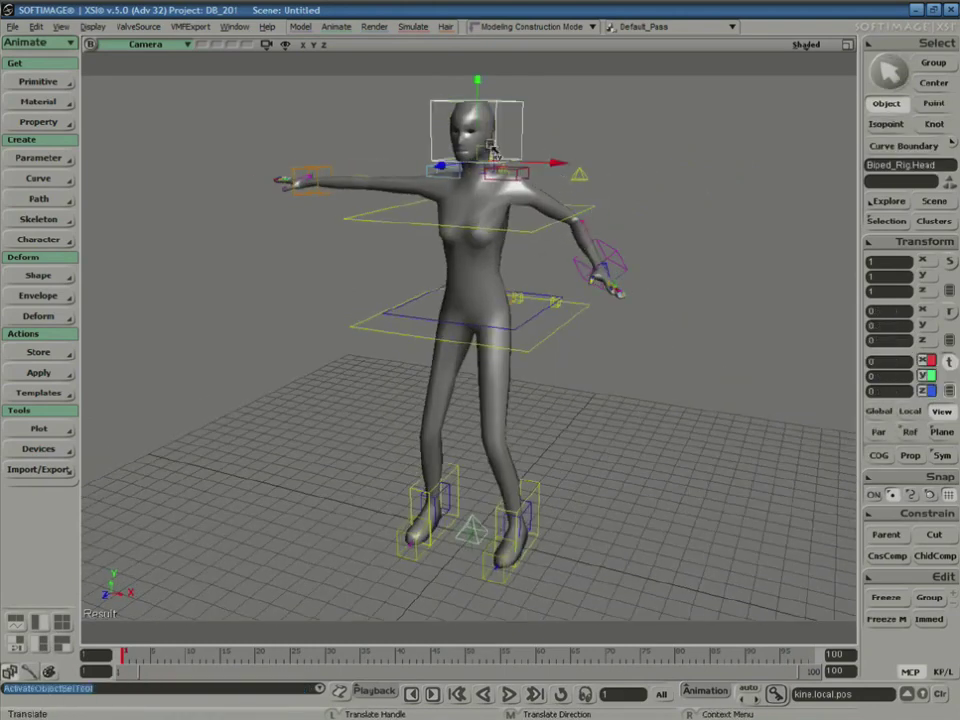
key(c)
drag(551, 122, 520, 226)
key(ctrl+z)
- Select the left shoulder control LShoulder and rotate it to about 7.1 degrees in Y
key(space)
click(518, 170)
drag(553, 146, 551, 201)
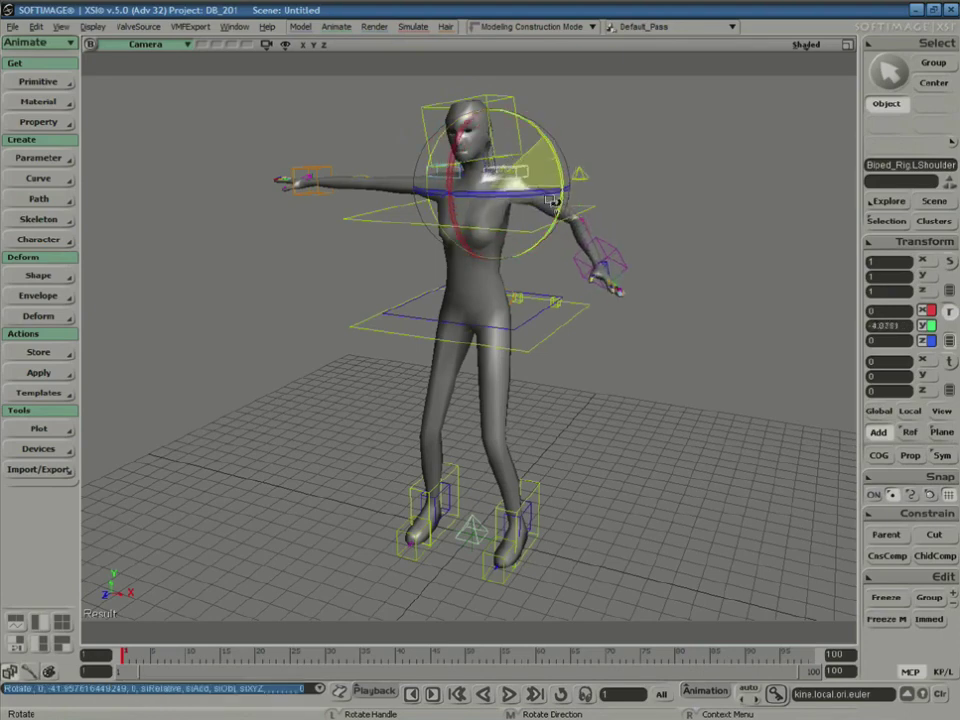
- Select the Chest control and rotate it so the upper torso leans sideways
key(s)
middle_drag(561, 229, 543, 339)
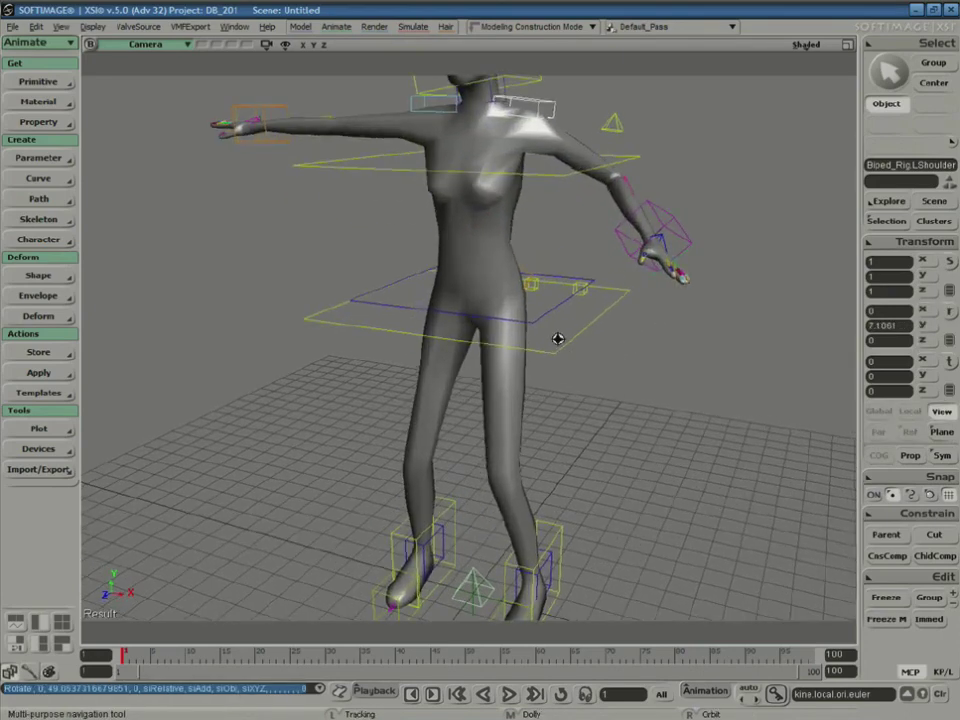
right_drag(557, 339, 619, 358)
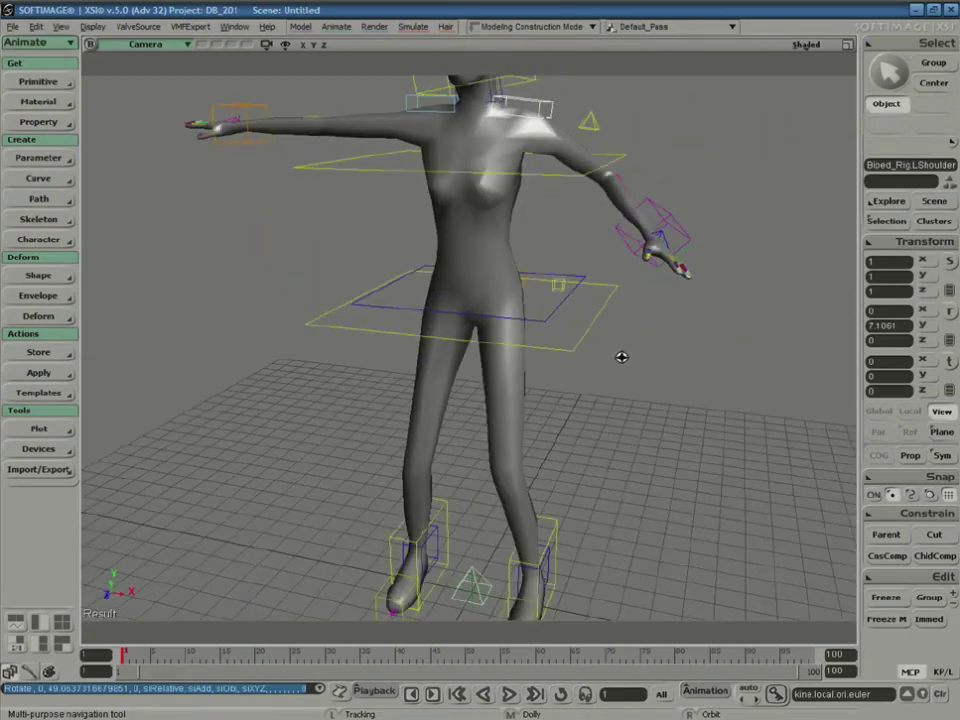
right_drag(591, 311, 592, 244)
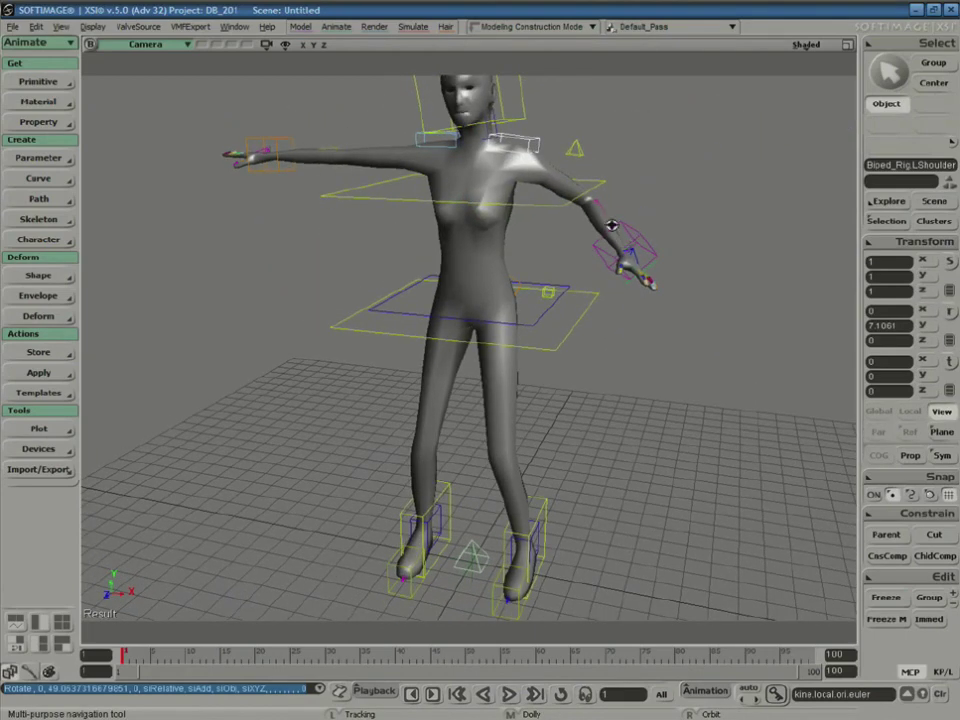
key(space)
key(c)
key(space)
click(567, 205)
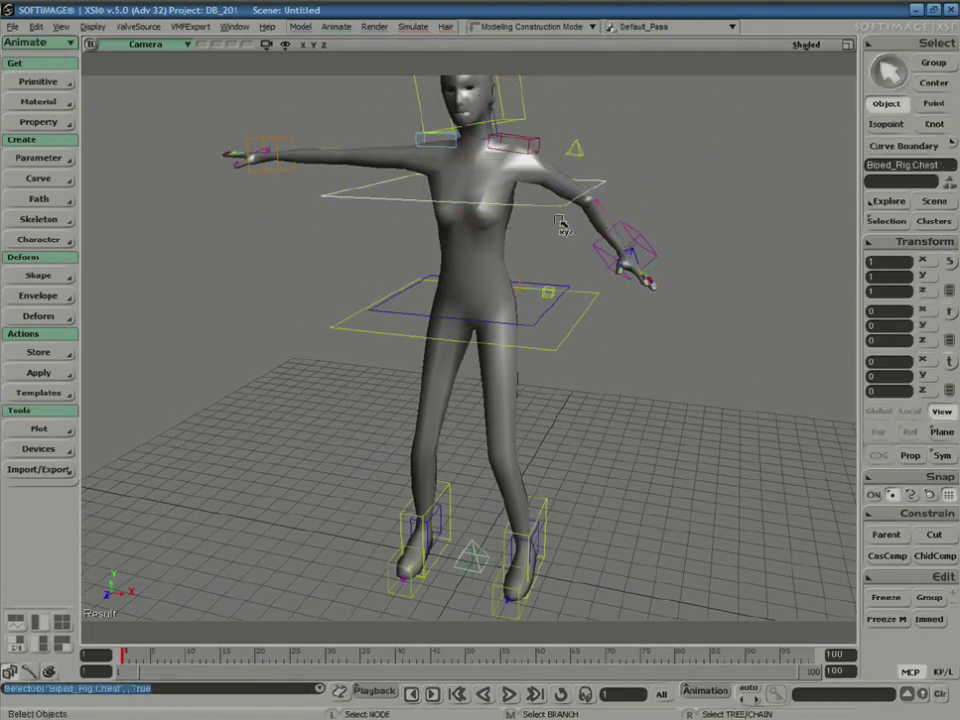
key(v)
key(c)
drag(525, 215, 479, 196)
- Try moving the Hip control down, and undo the move
key(space)
click(540, 322)
key(v)
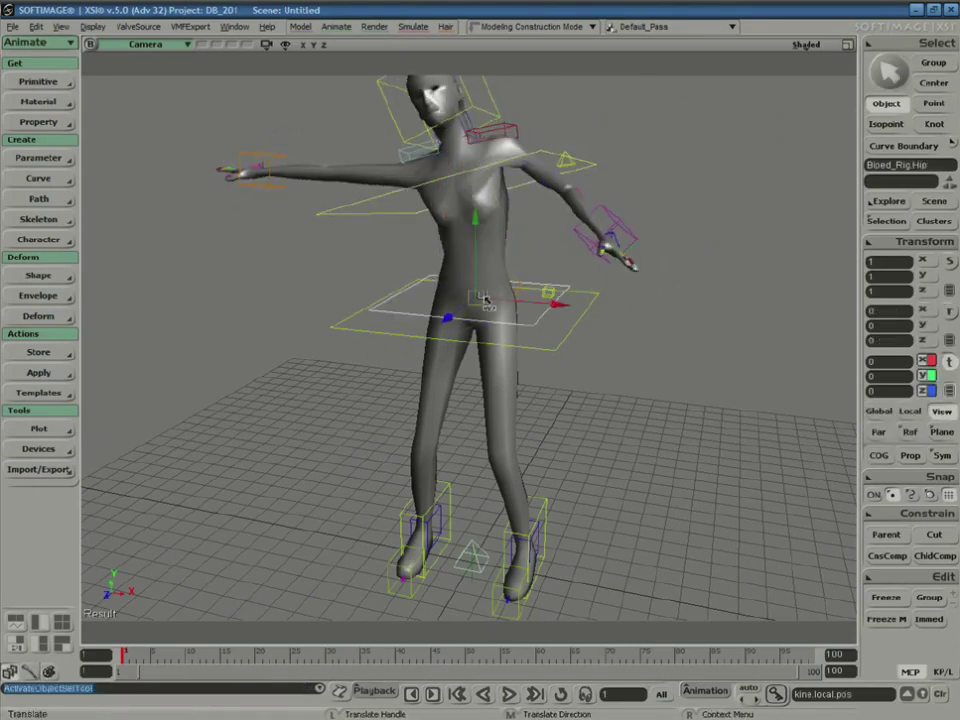
drag(479, 278, 473, 336)
key(ctrl+z)
- Select the UpperBody control and lower it to about -2.89 in Y so the knees bend deeply
key(space)
click(570, 334)
key(v)
- Select the woman mesh, display its envelope weight colours and show the weight paint tools
key(s)
middle_drag(662, 326, 565, 323)
key(space)
click(518, 272)
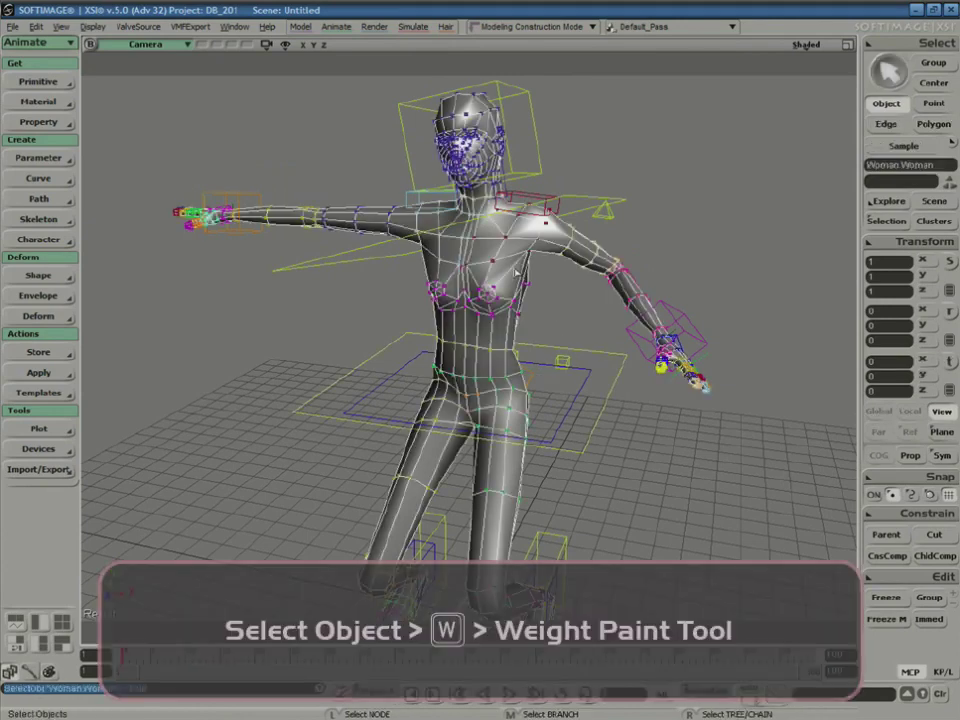
key(w)
key(s)
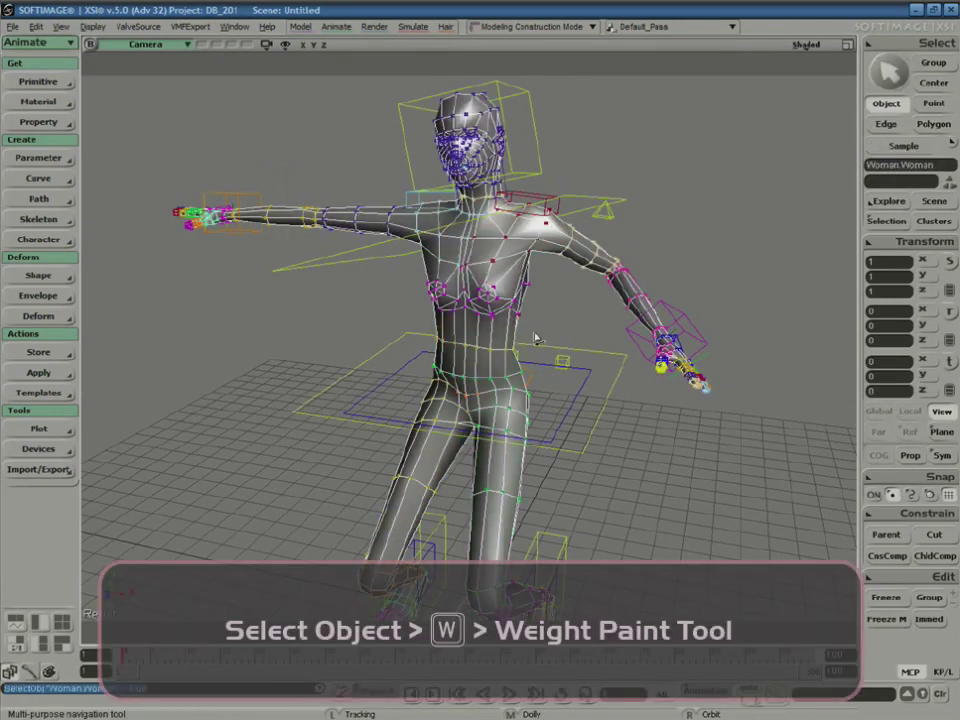
key(w)
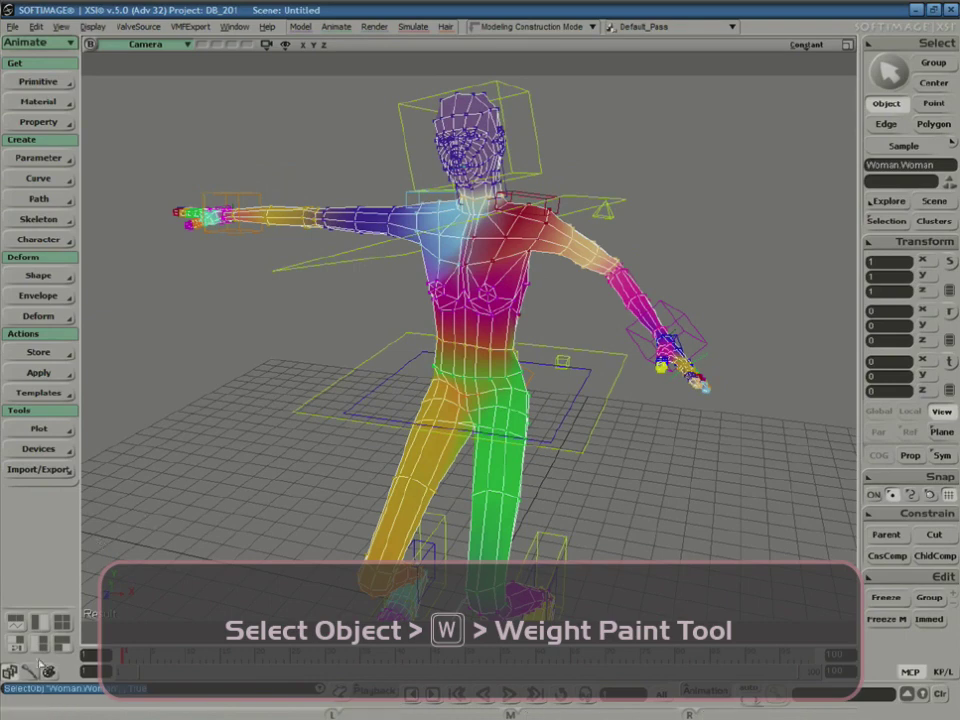
click(28, 672)
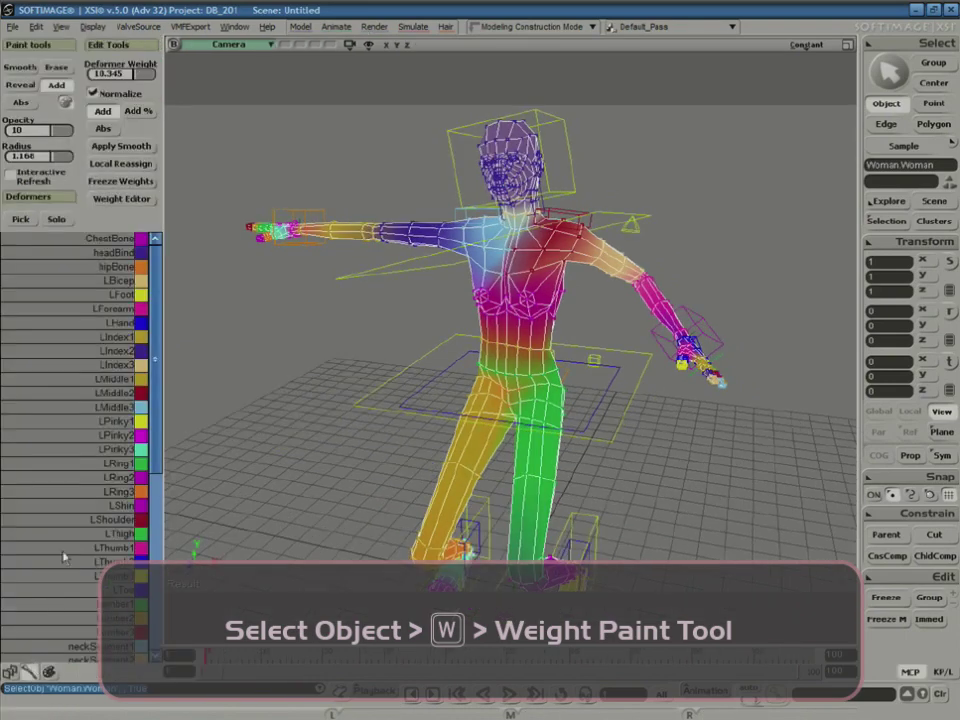
- Apply Smooth to the envelope weights with a neighborhood depth of 2 and return to the shaded display
click(120, 146)
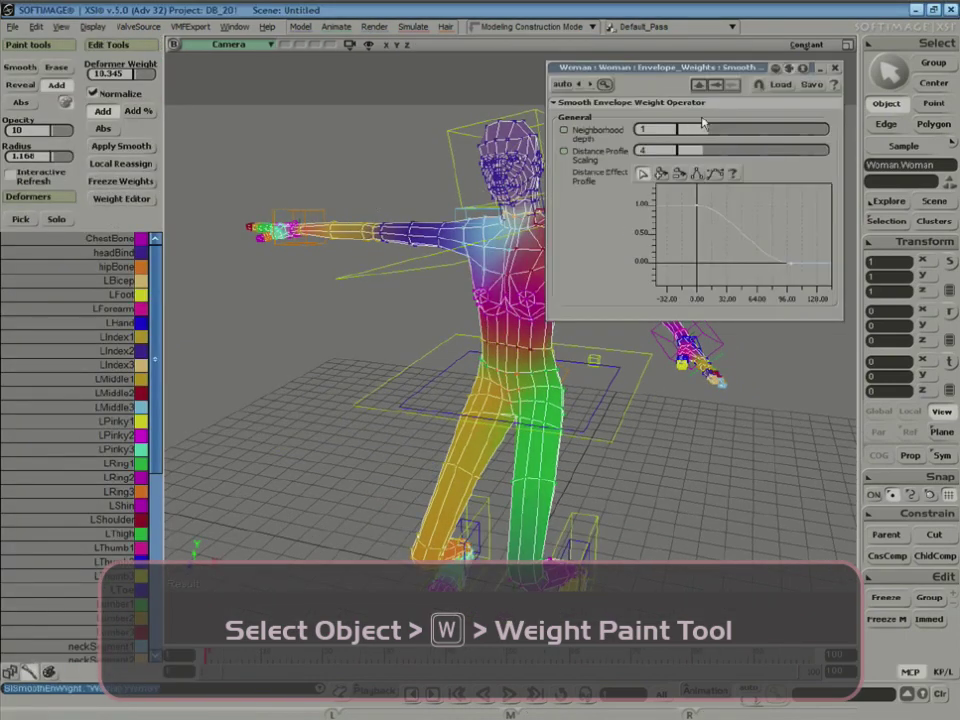
drag(716, 135, 731, 139)
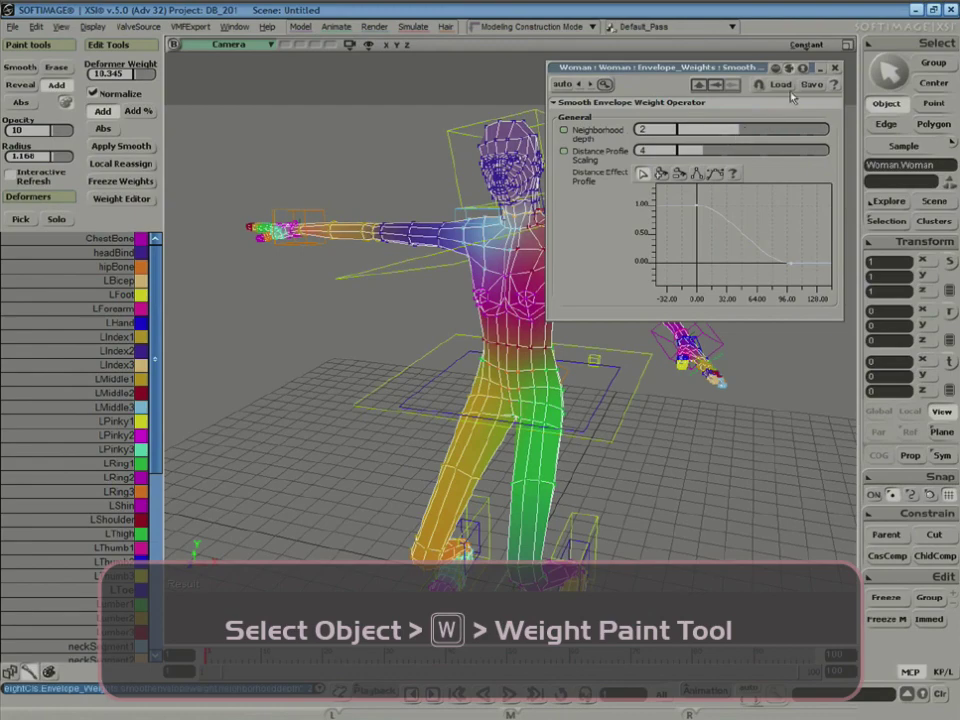
click(834, 68)
key(w)
- Select the UpperBody control and open the rig's synoptic editor at its Poses page
key(s)
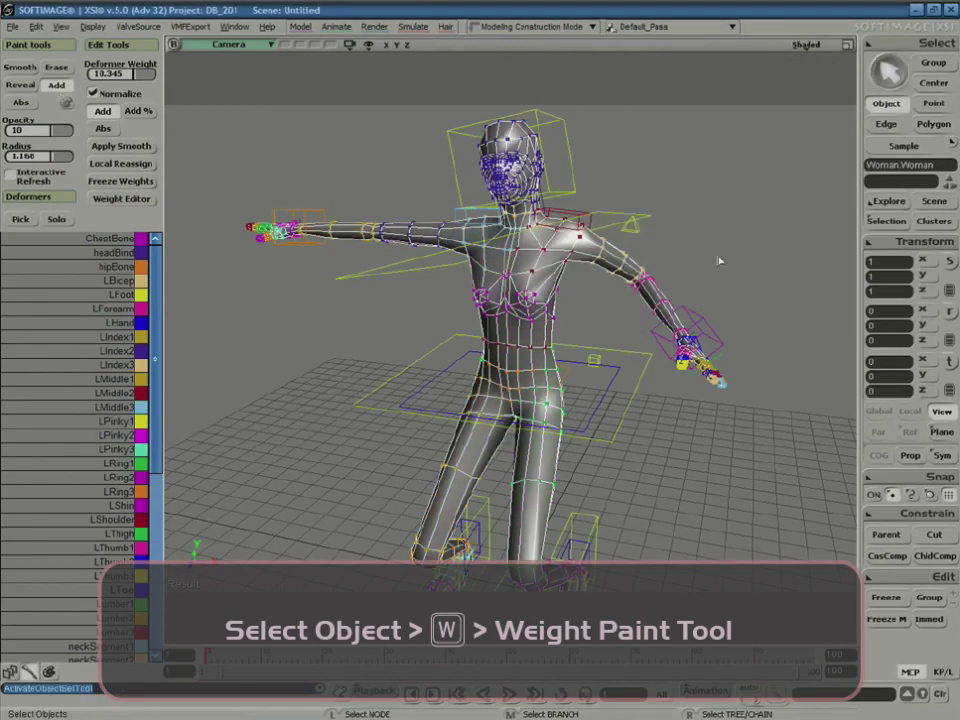
mouse_move(615, 319)
right_down()
mouse_move(692, 206)
mouse_move(618, 313)
right_up()
middle_drag(619, 314, 652, 294)
click(574, 384)
key(v)
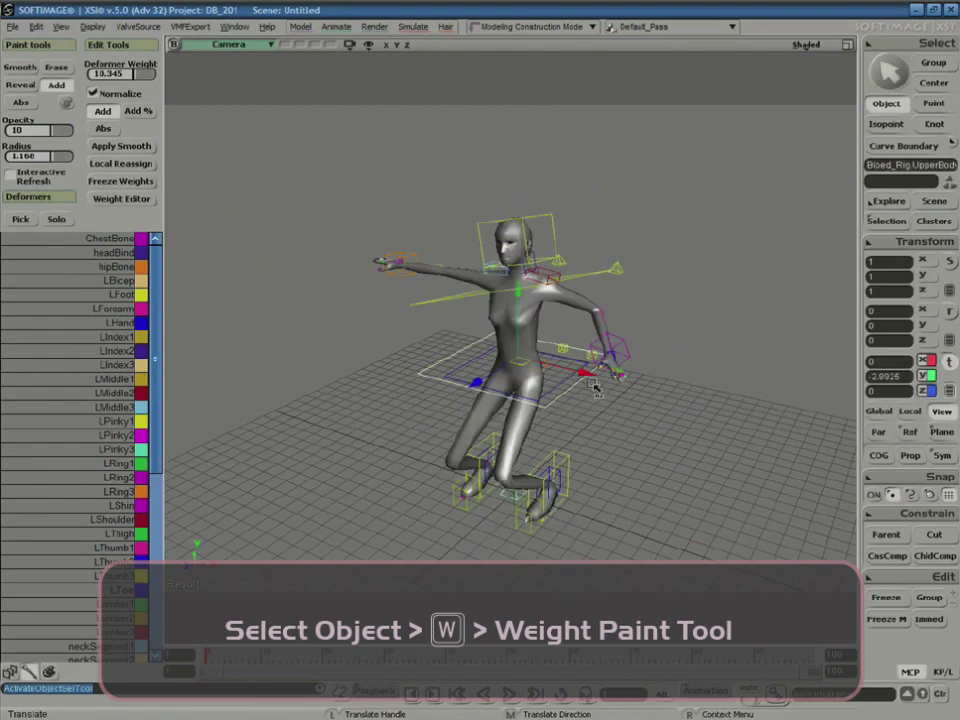
key(F3)
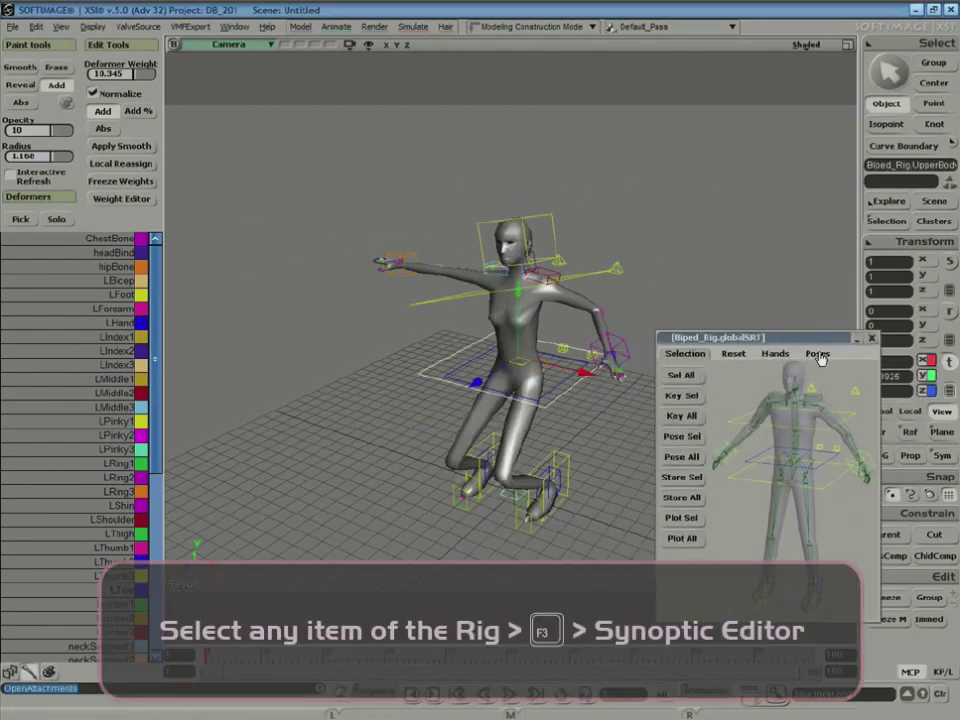
click(818, 354)
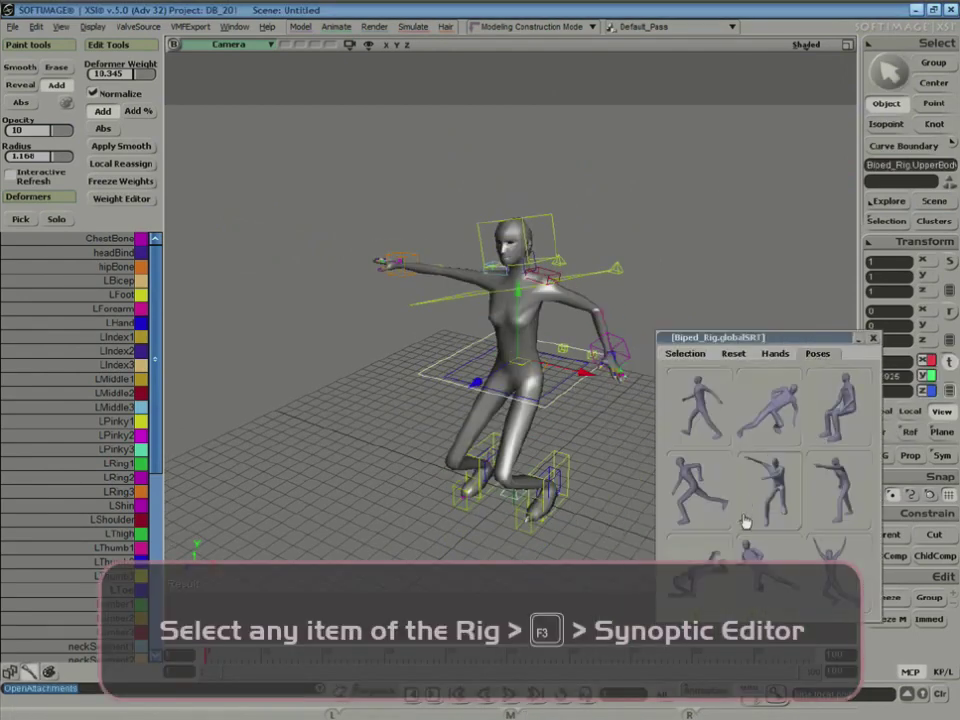
- Apply the preset standing pose with one arm pointing forward and check the body's deformation from the side
click(842, 504)
key(s)
middle_drag(592, 258, 546, 253)
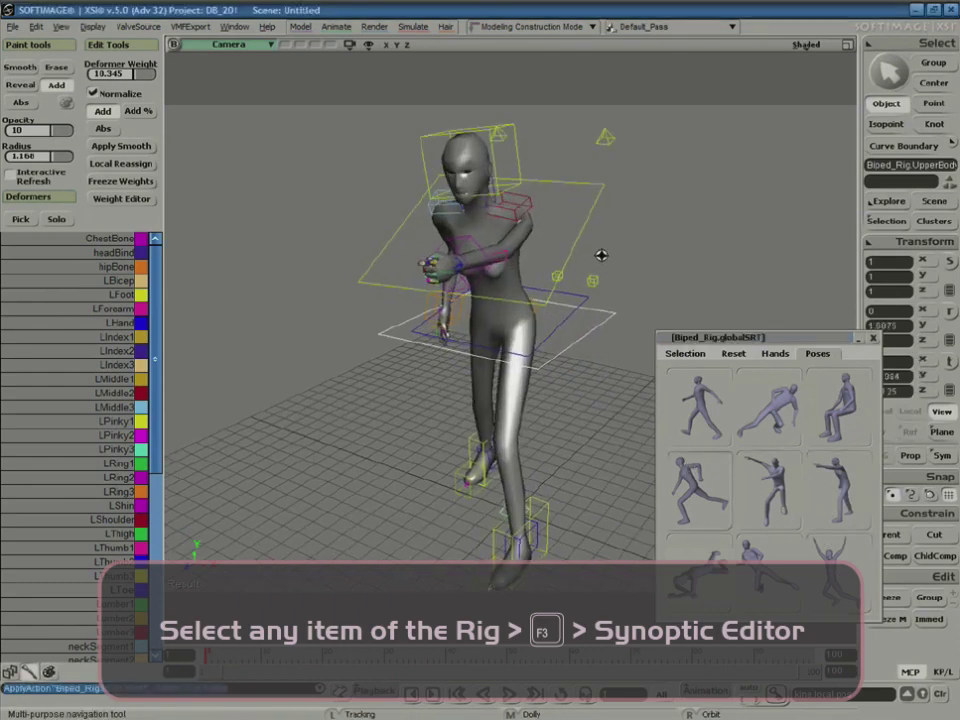
right_drag(601, 255, 543, 236)
middle_drag(490, 326, 534, 264)
right_drag(542, 335, 559, 291)
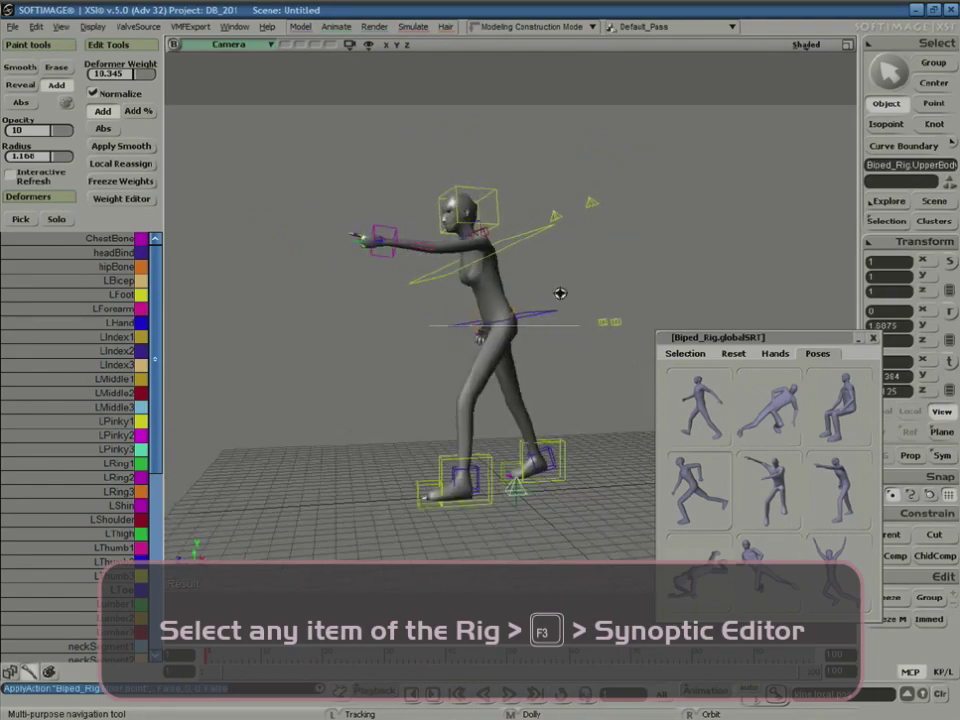
- Apply the preset running pose, raise the woman mesh's subdivision level for a smoother surface, and deselect everything
click(692, 506)
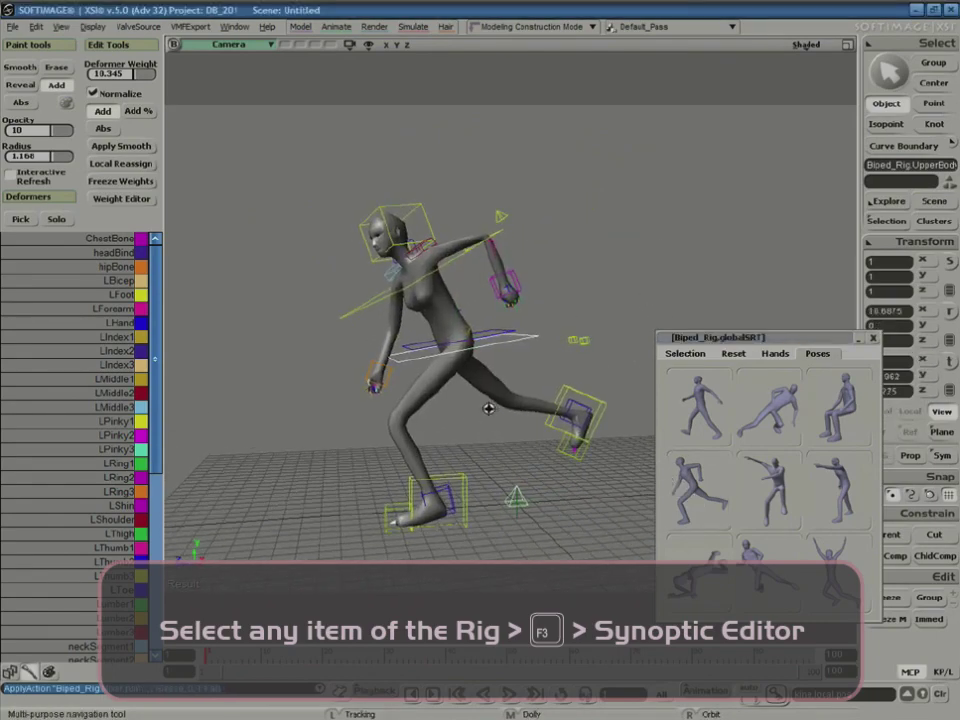
right_drag(433, 433, 535, 423)
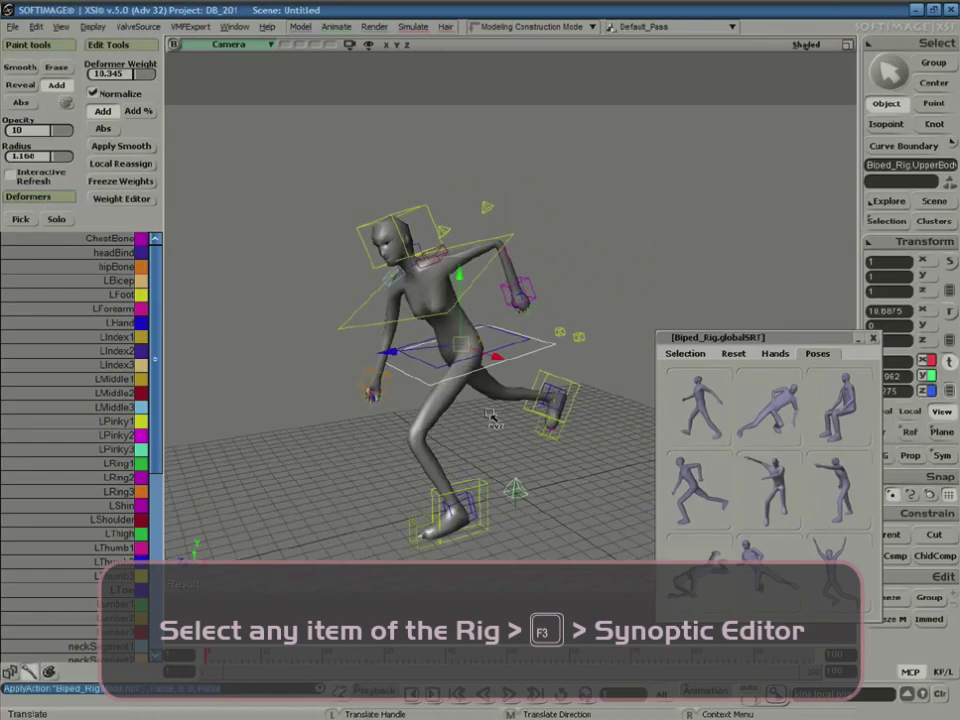
key(space)
click(455, 402)
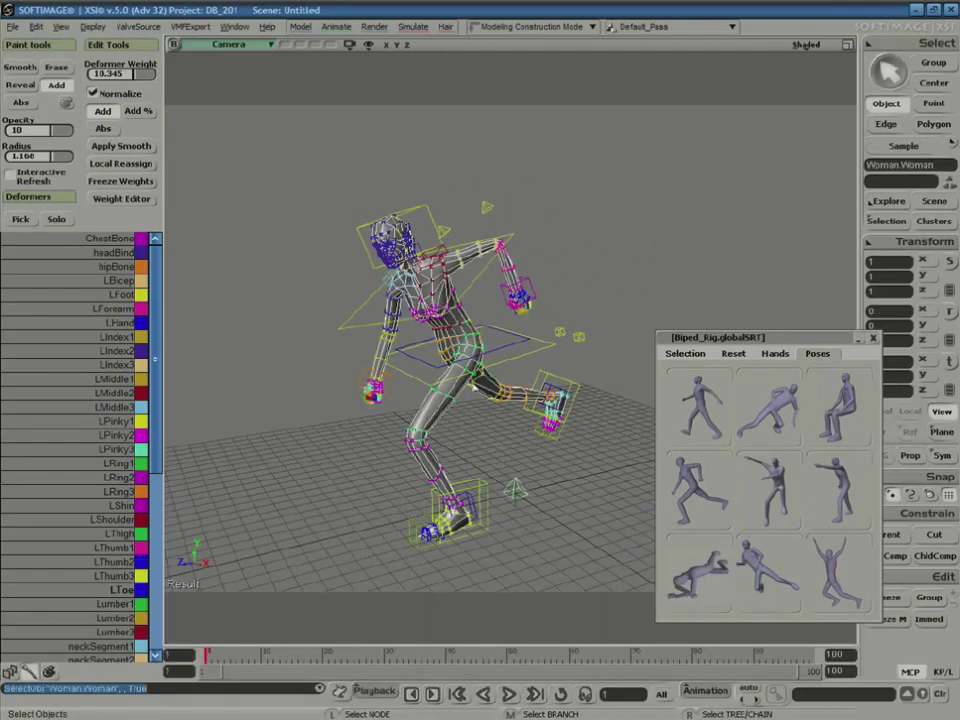
key(KP_Add)
click(567, 260)
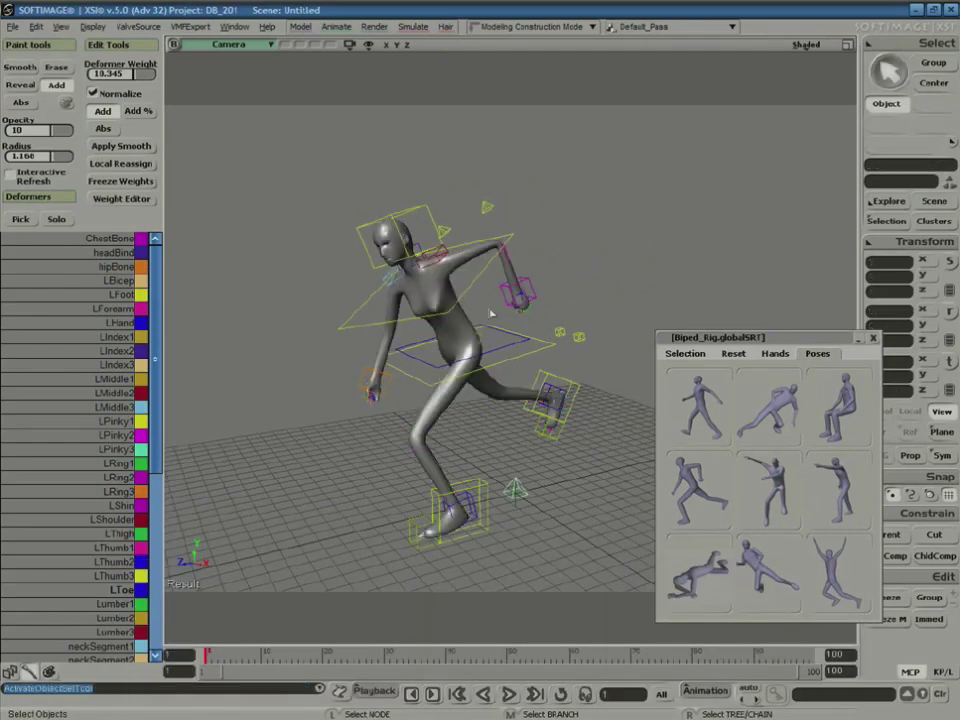
- Select the Chest control and rotate it to about 43 in X and about 56 in Y
key(s)
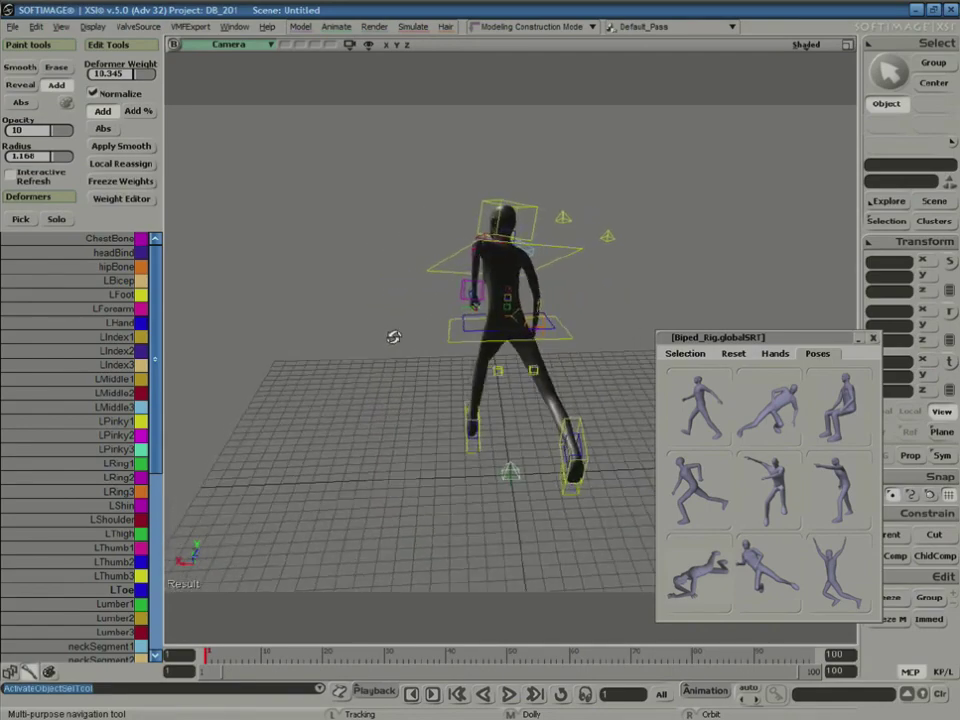
right_drag(533, 313, 500, 301)
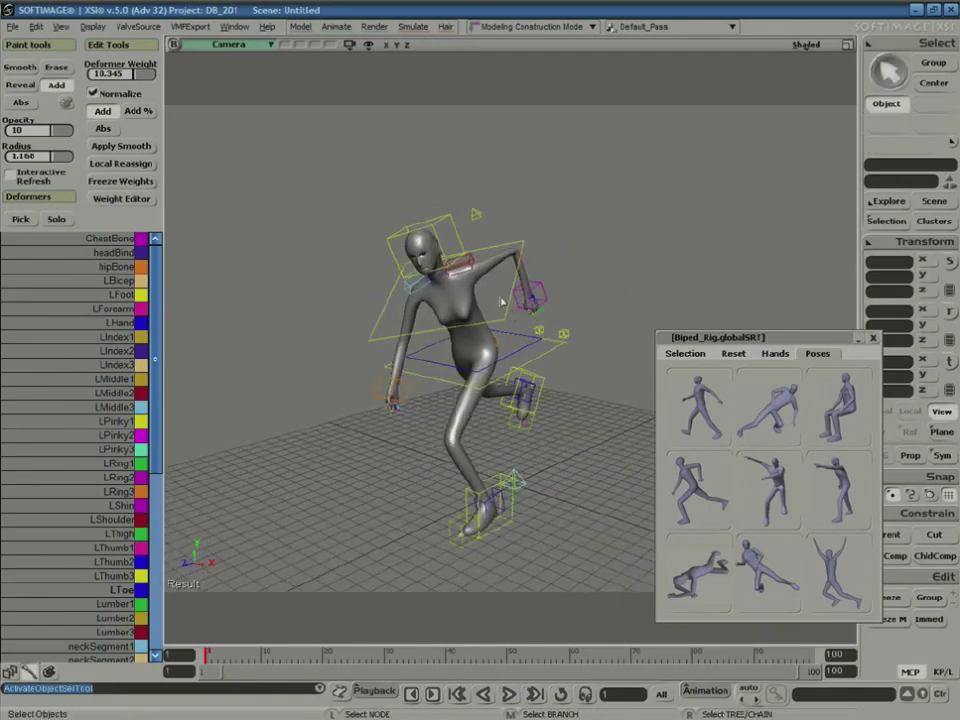
click(512, 315)
key(c)
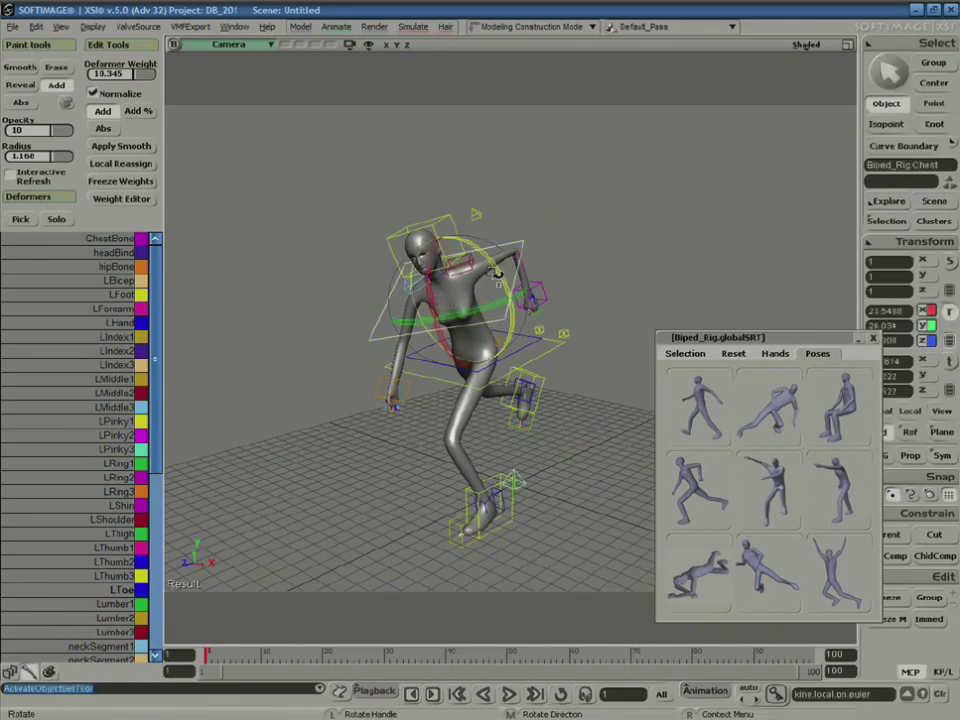
drag(496, 313, 459, 296)
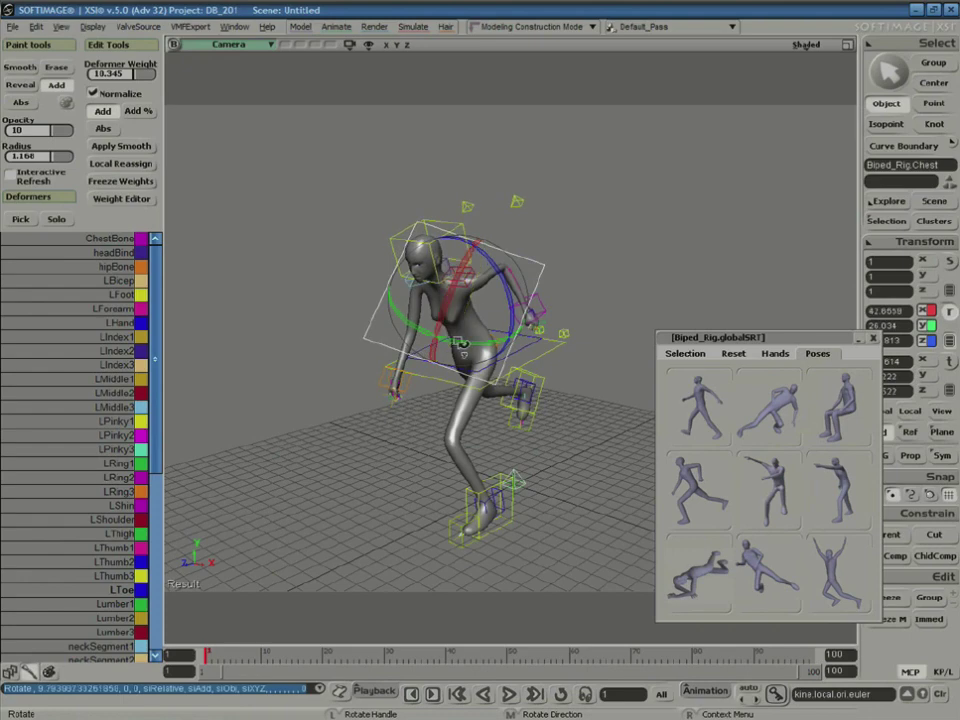
drag(459, 342, 497, 339)
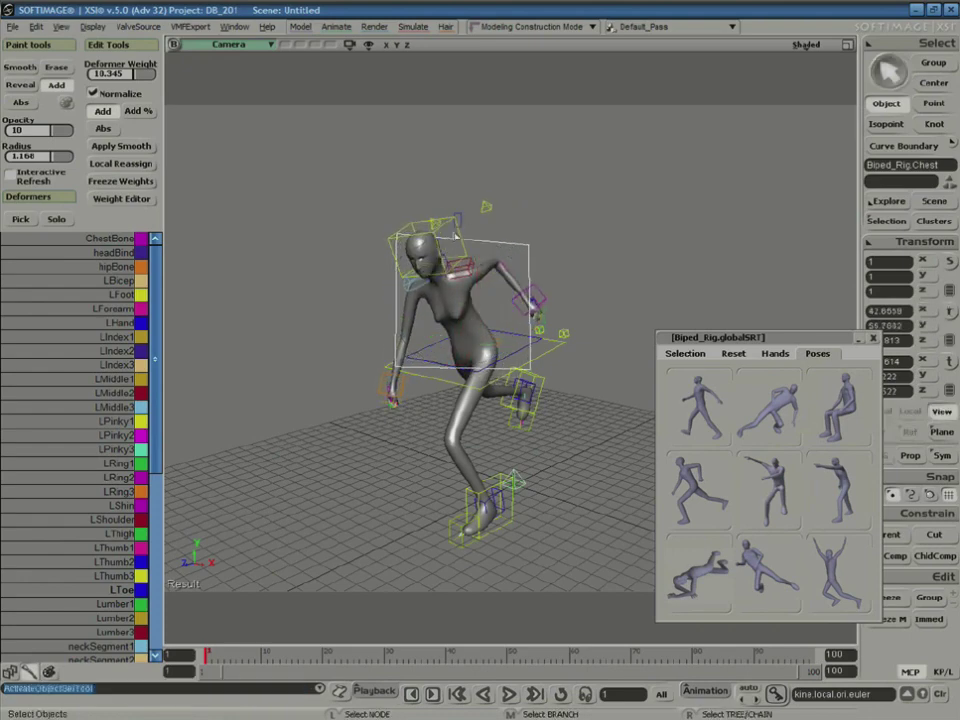
- Rotate the Head control to about -41 in X and the right shoulder control to about 8 in Y
click(441, 262)
drag(437, 320, 380, 266)
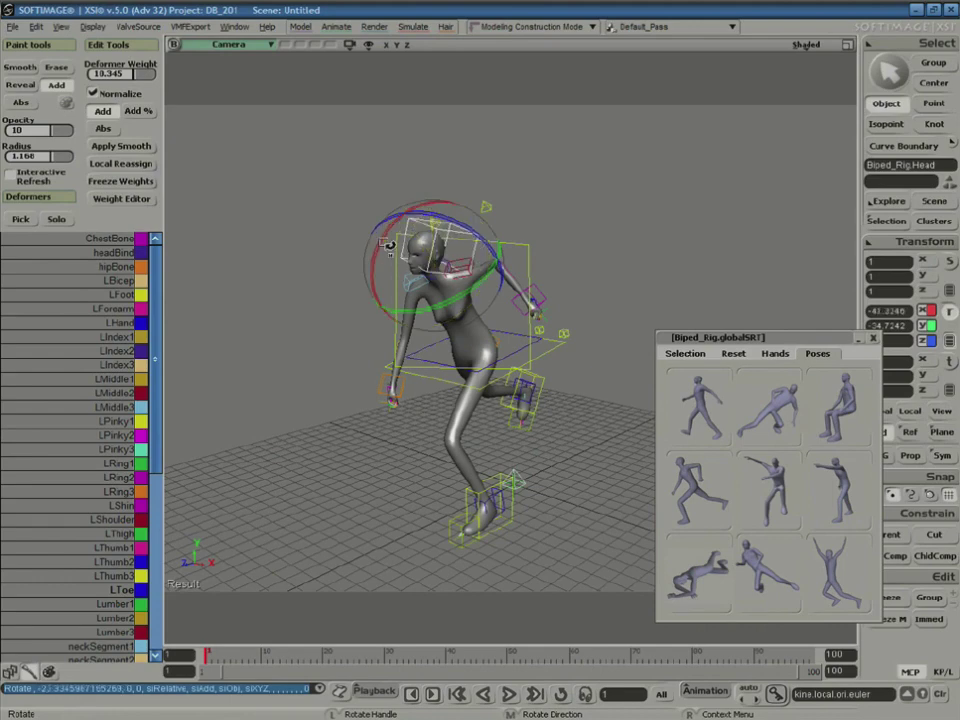
click(405, 281)
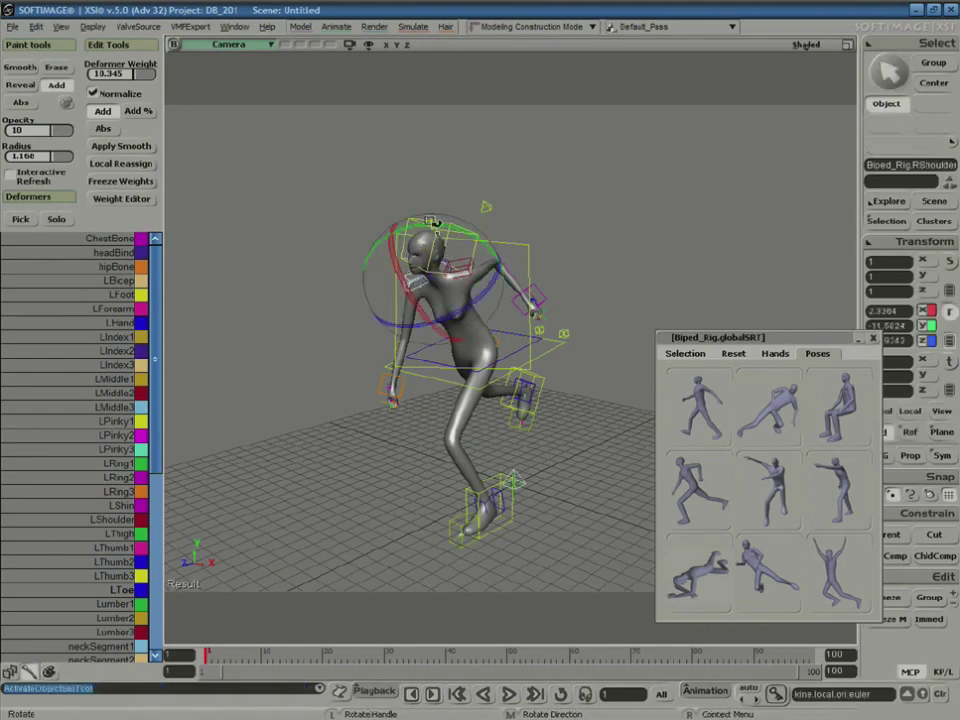
mouse_move(451, 229)
mouse_down()
mouse_move(481, 234)
mouse_move(410, 231)
mouse_move(465, 245)
mouse_up()
- Inspect the adjusted running pose from the side and close the rig's synoptic editor
key(s)
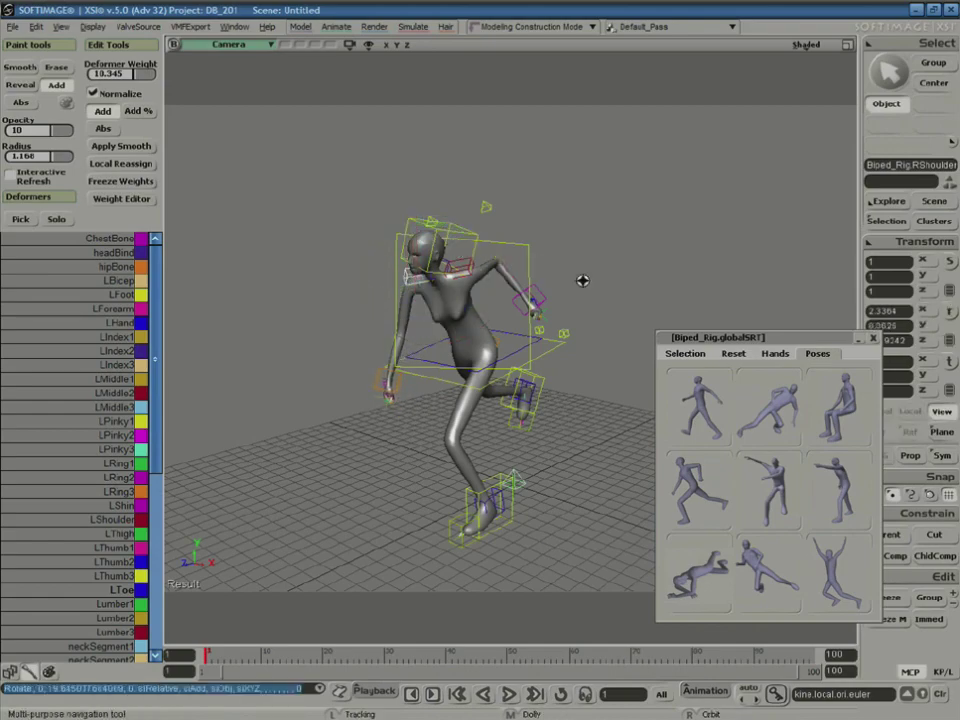
right_drag(582, 280, 553, 271)
right_drag(562, 380, 525, 388)
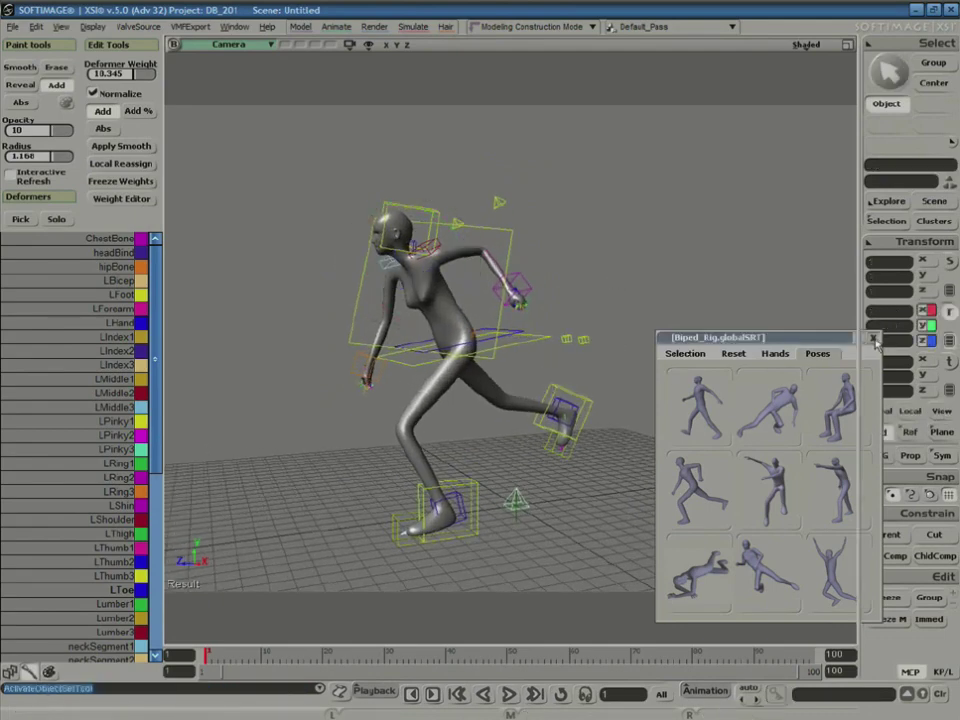
click(874, 340)
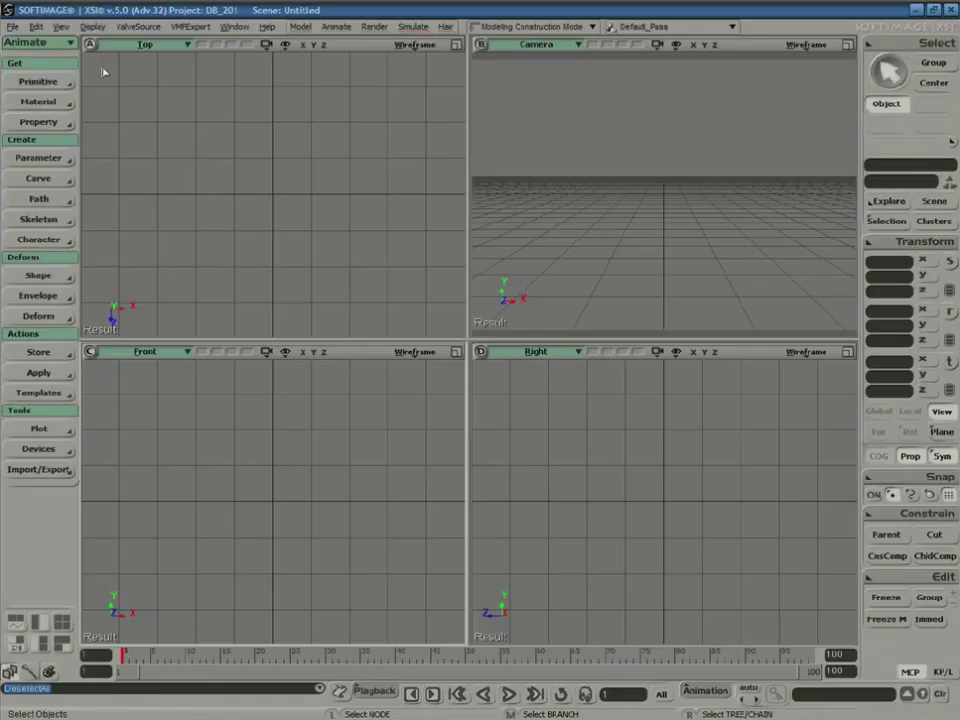
- Open the SmallGuy scene from the DB_201 Scenes folder without saving the current scene
click(12, 26)
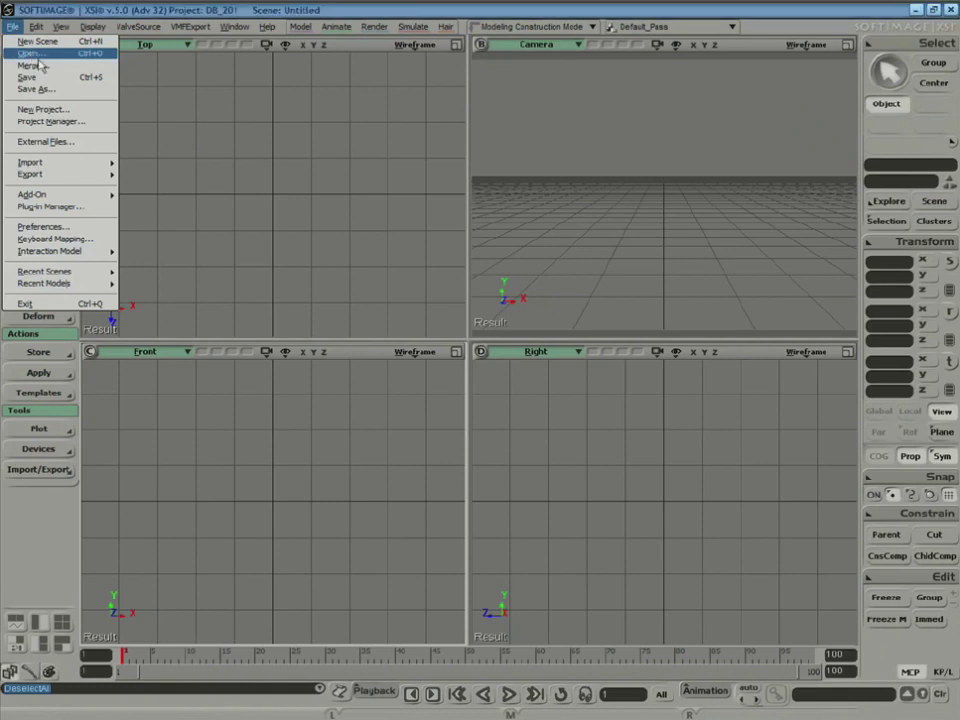
click(36, 54)
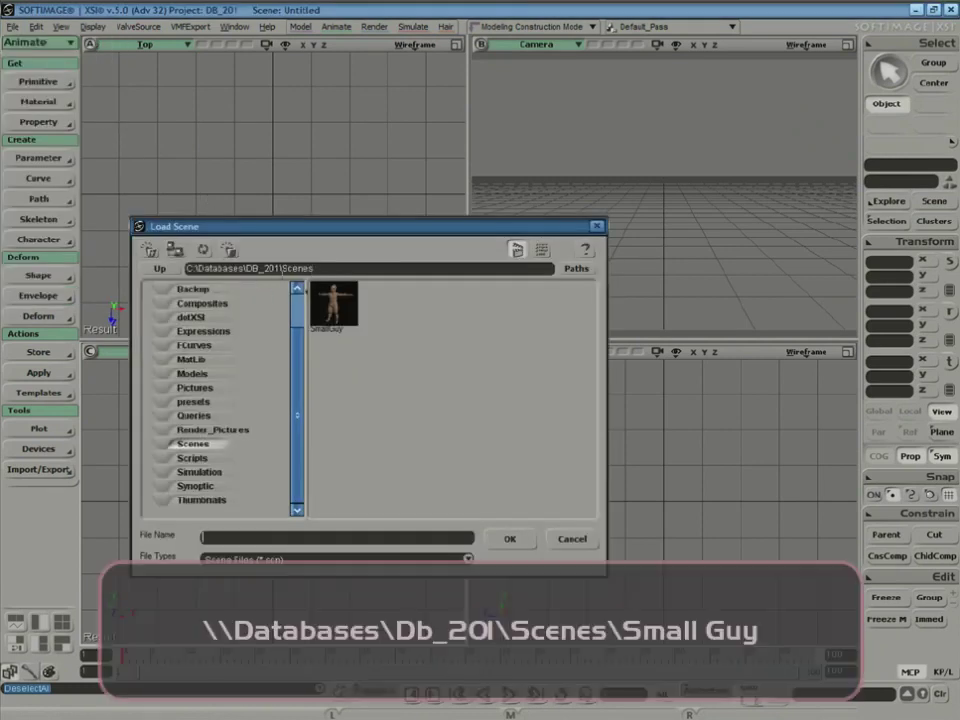
click(337, 313)
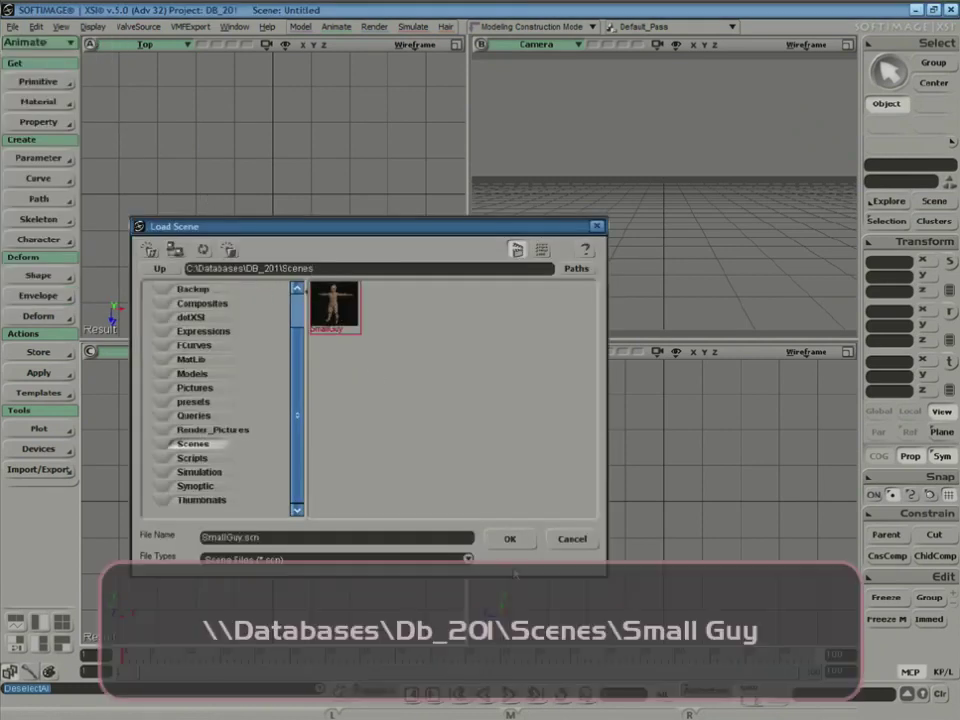
click(510, 540)
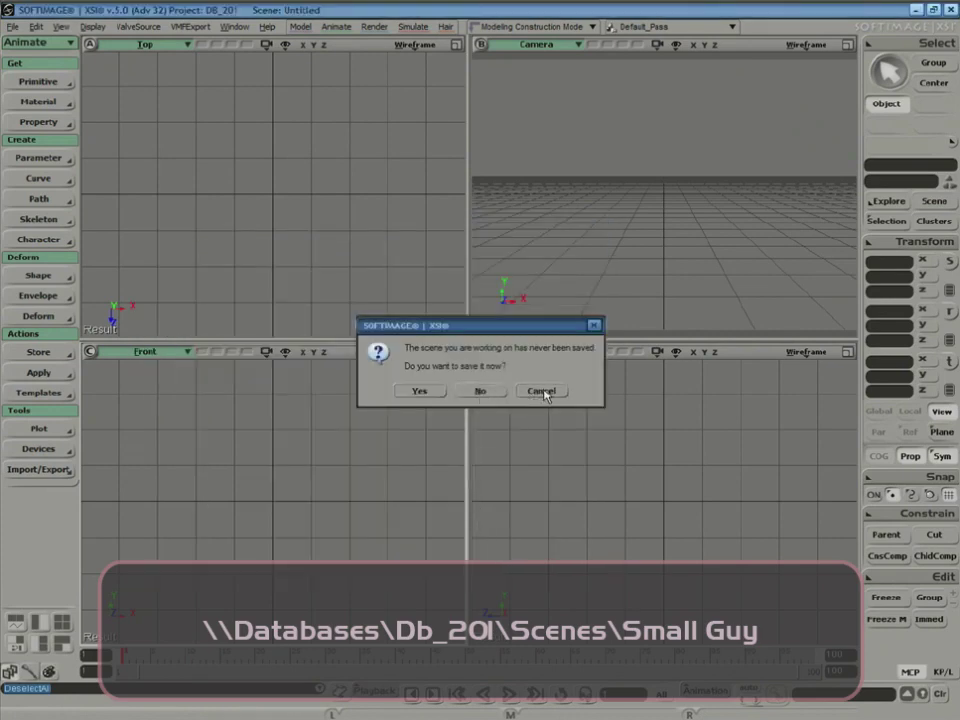
click(492, 394)
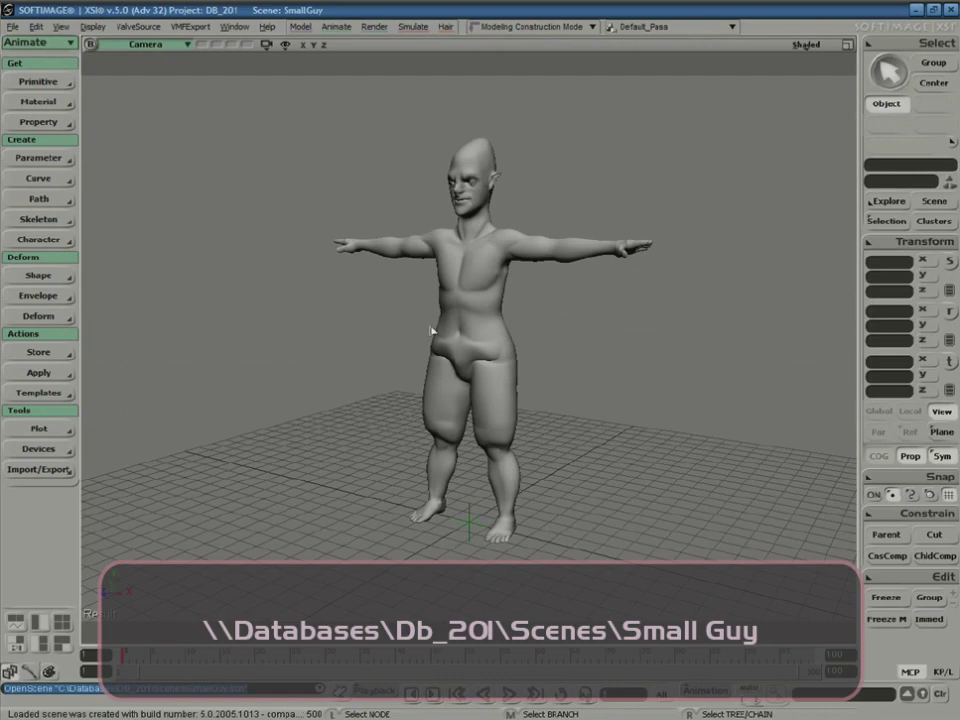
- Examine the body proportions of the loaded character from several angles, ending with a front view
key(s)
right_drag(334, 390, 446, 386)
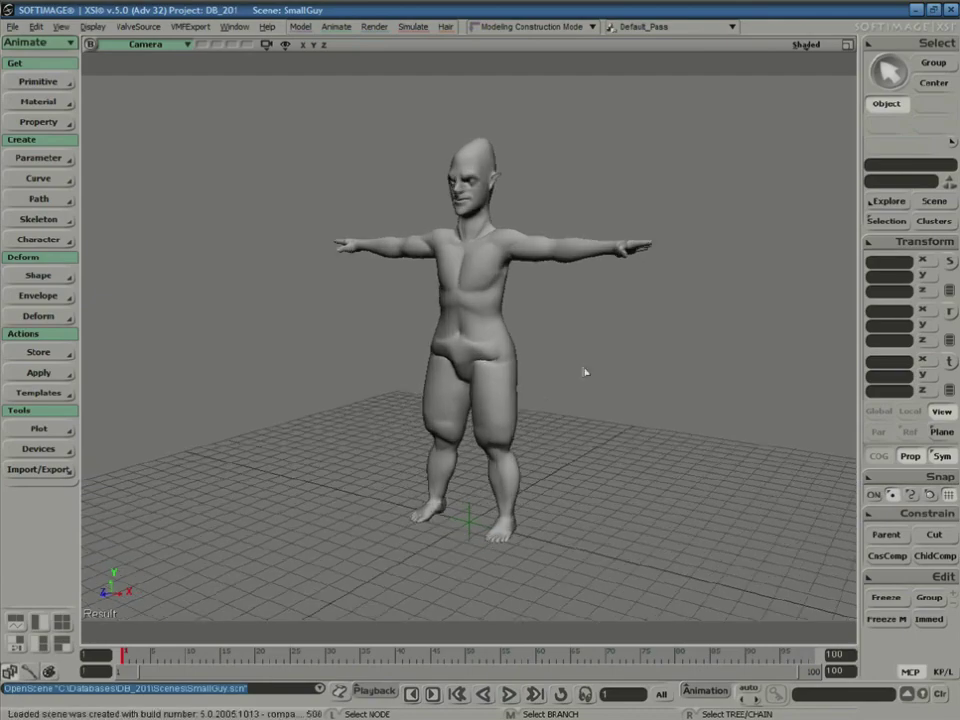
key(s)
right_drag(558, 399, 460, 215)
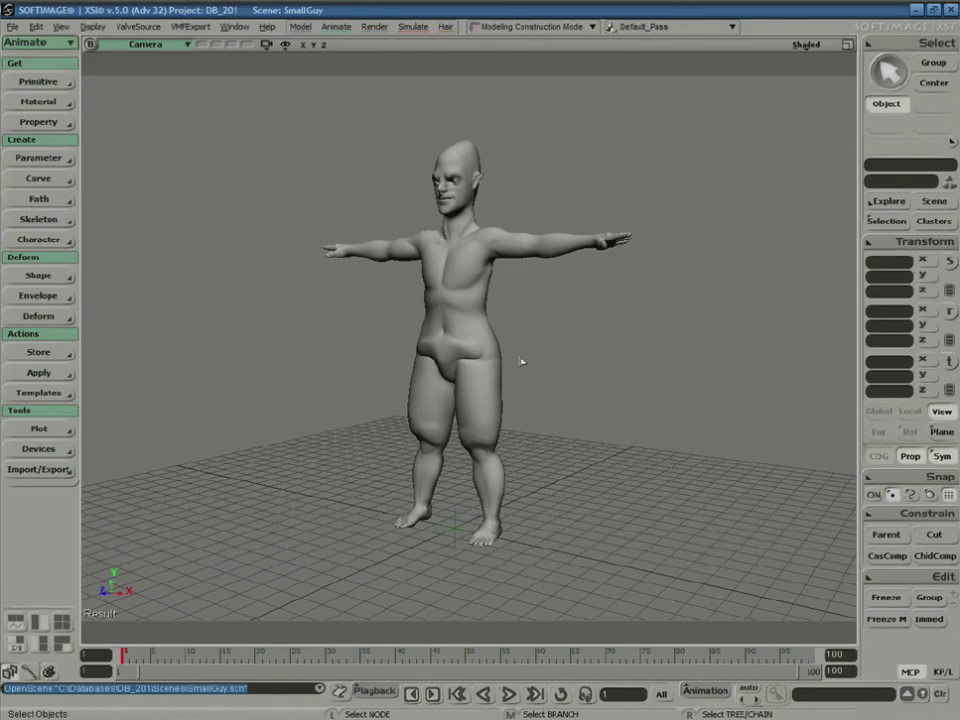
key(s)
right_drag(536, 418, 626, 416)
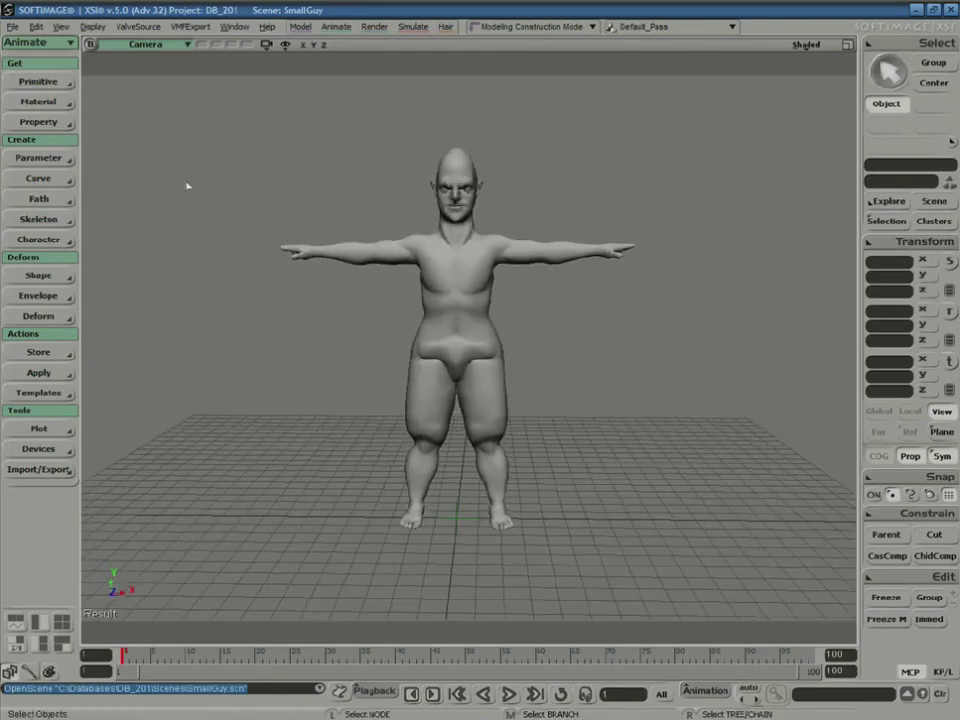
- Add a Body - Man model to compare its proportions with the small character, and delete it
click(38, 81)
mouse_move(110, 219)
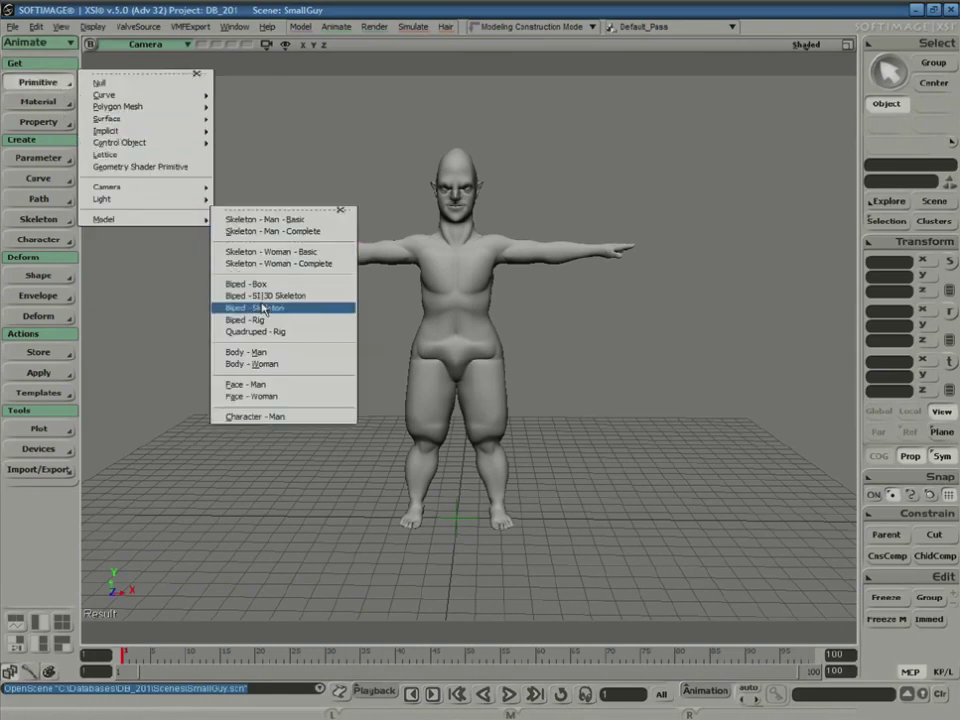
click(258, 352)
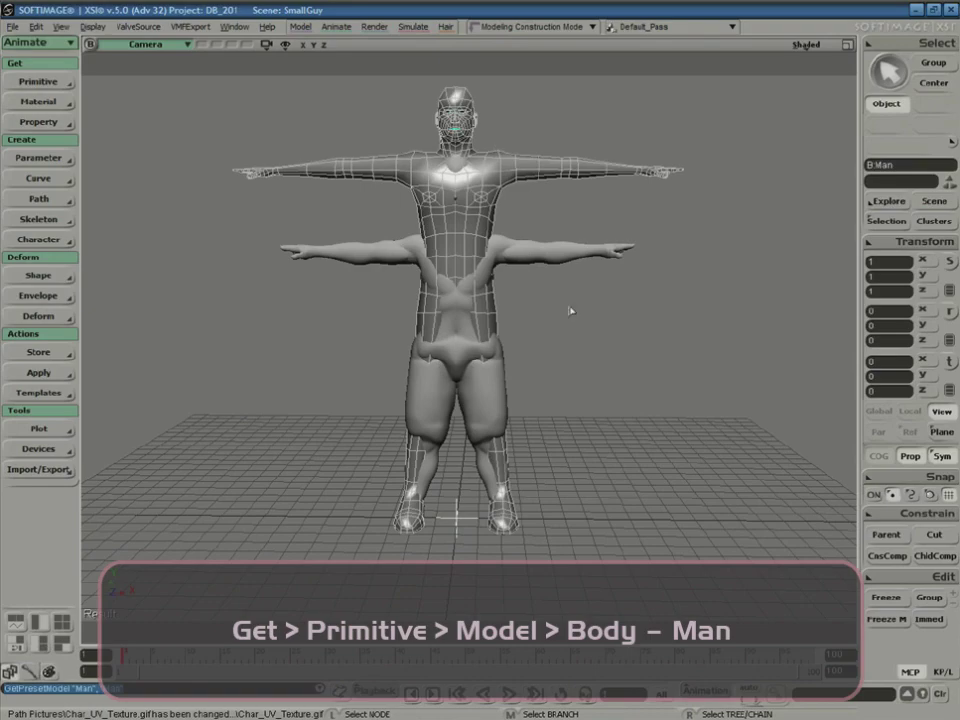
key(s)
mouse_move(580, 347)
right_down()
mouse_move(449, 362)
mouse_move(456, 348)
mouse_move(544, 364)
mouse_move(602, 328)
mouse_move(613, 362)
mouse_move(590, 358)
right_up()
key(Delete)
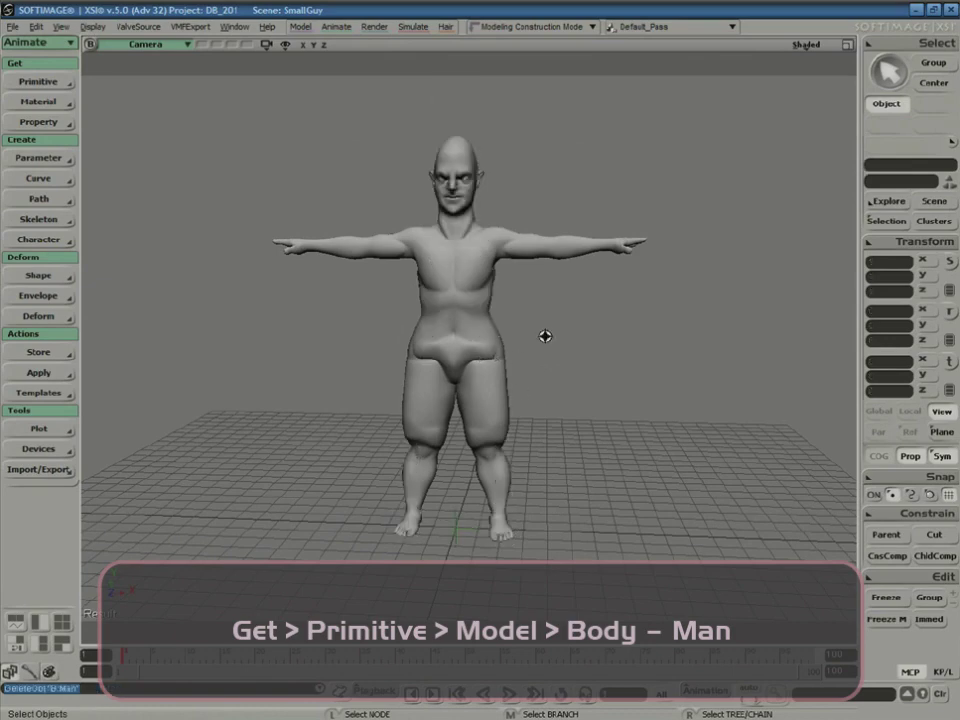
- Add a Biped - Rig model to the scene, deselect it and compare its proportions with the small character
click(64, 87)
mouse_move(140, 219)
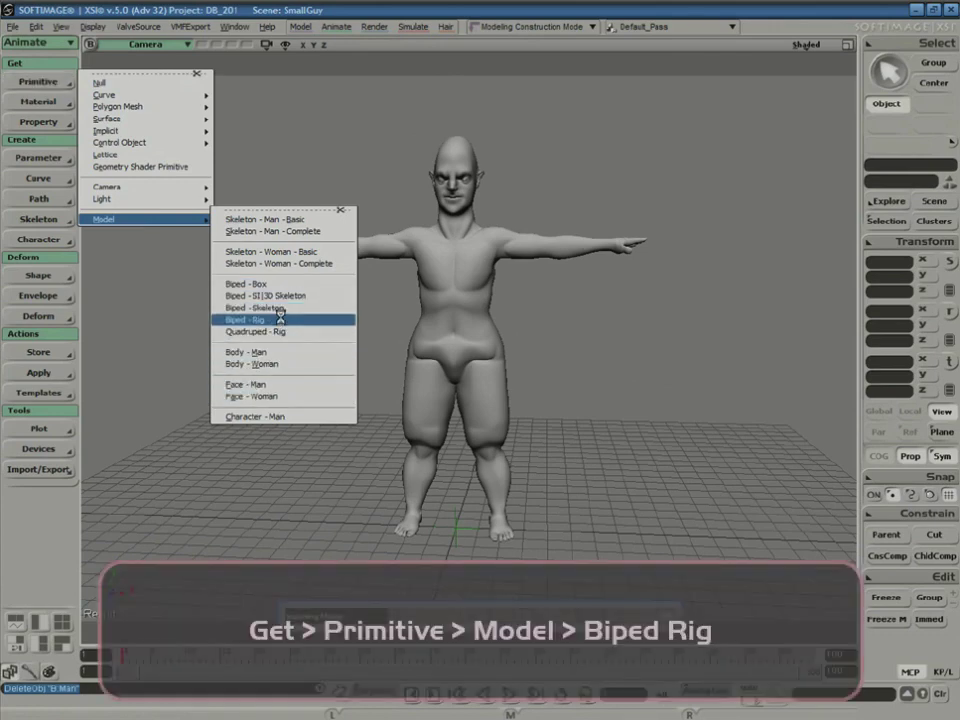
click(288, 320)
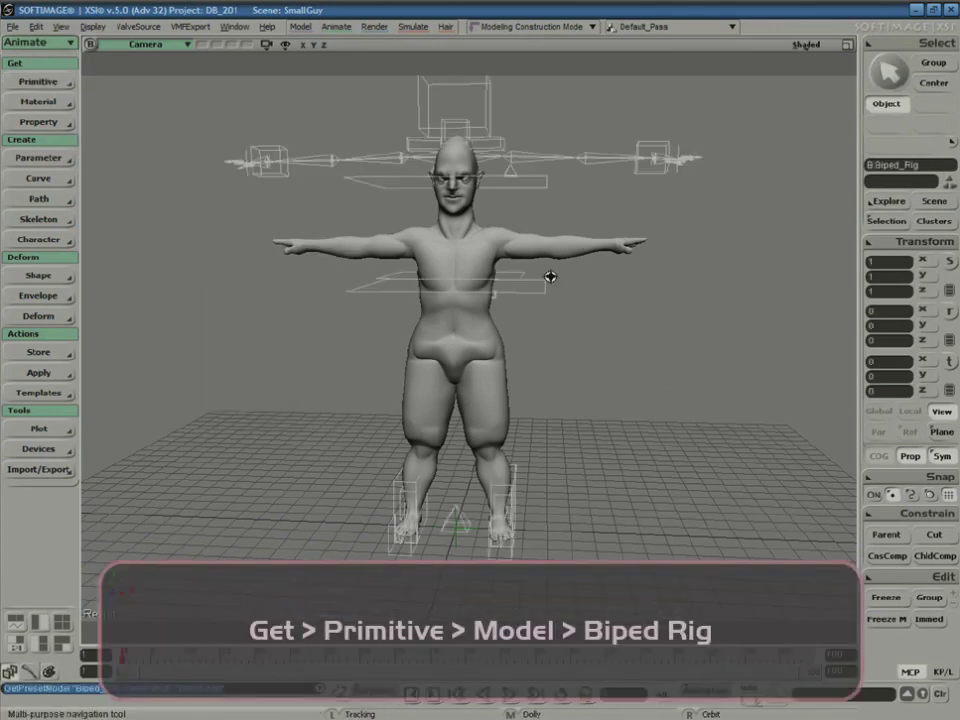
click(622, 330)
key(s)
middle_drag(622, 330, 655, 331)
right_drag(655, 331, 765, 313)
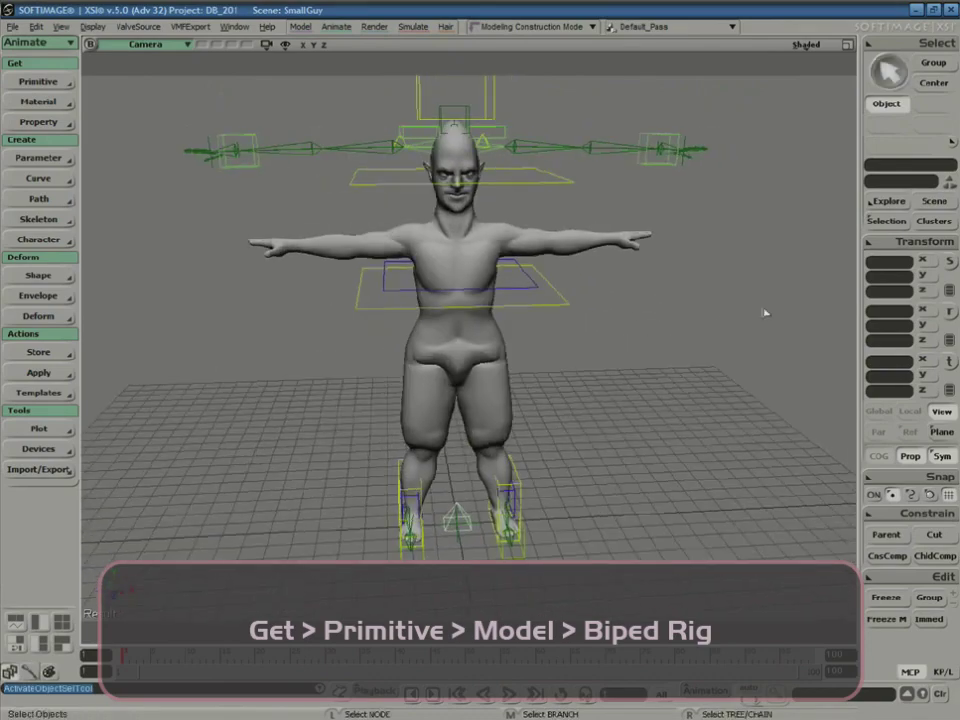
- Switch the camera view to wireframe display to reveal the rig's bones inside the body mesh
click(806, 45)
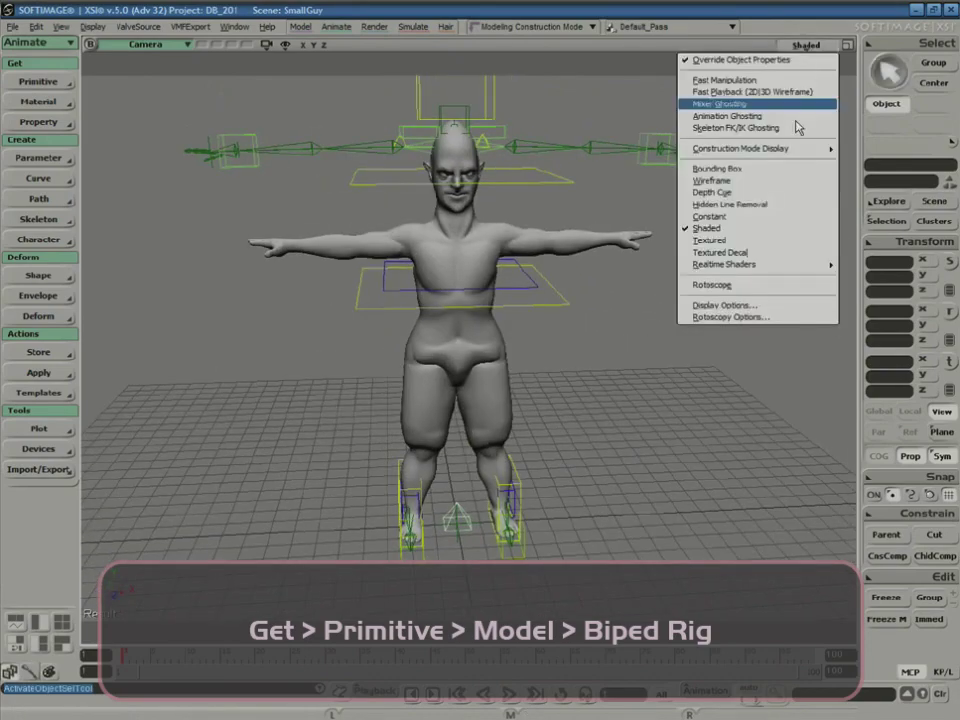
click(767, 184)
key(s)
right_drag(624, 380, 703, 288)
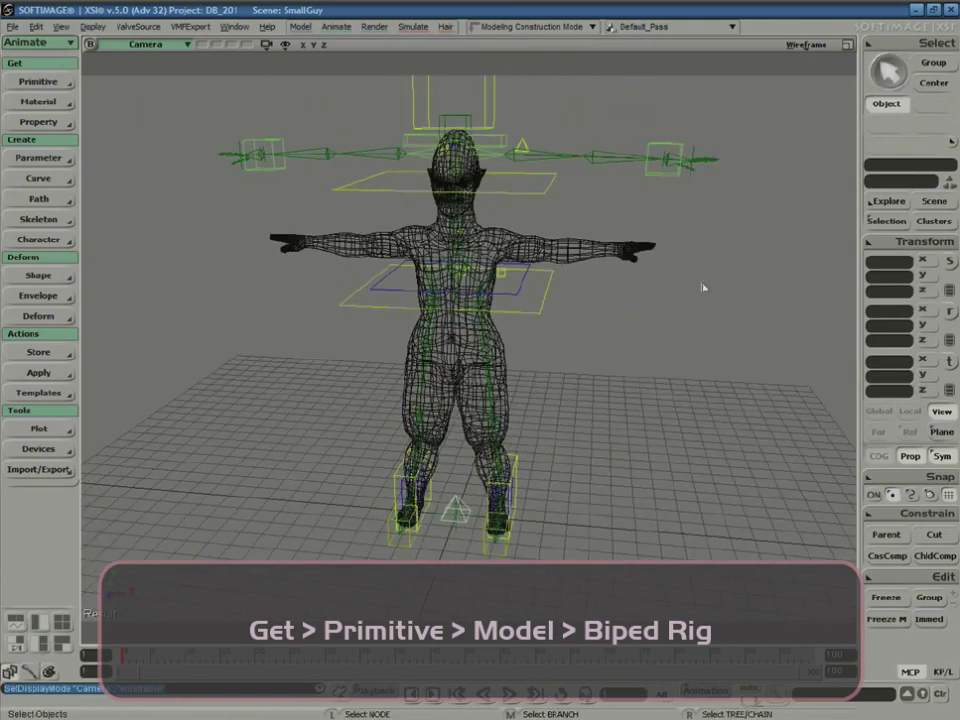
- Open the explorer and select the Biped_Rig model together with its whole branch
click(455, 510)
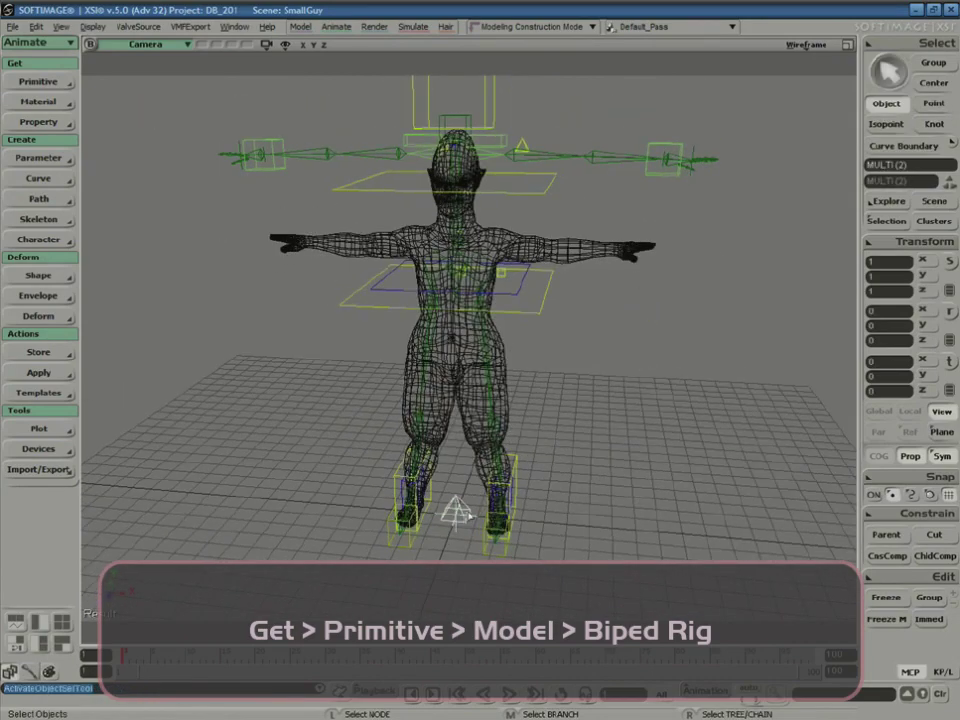
middle_click(465, 522)
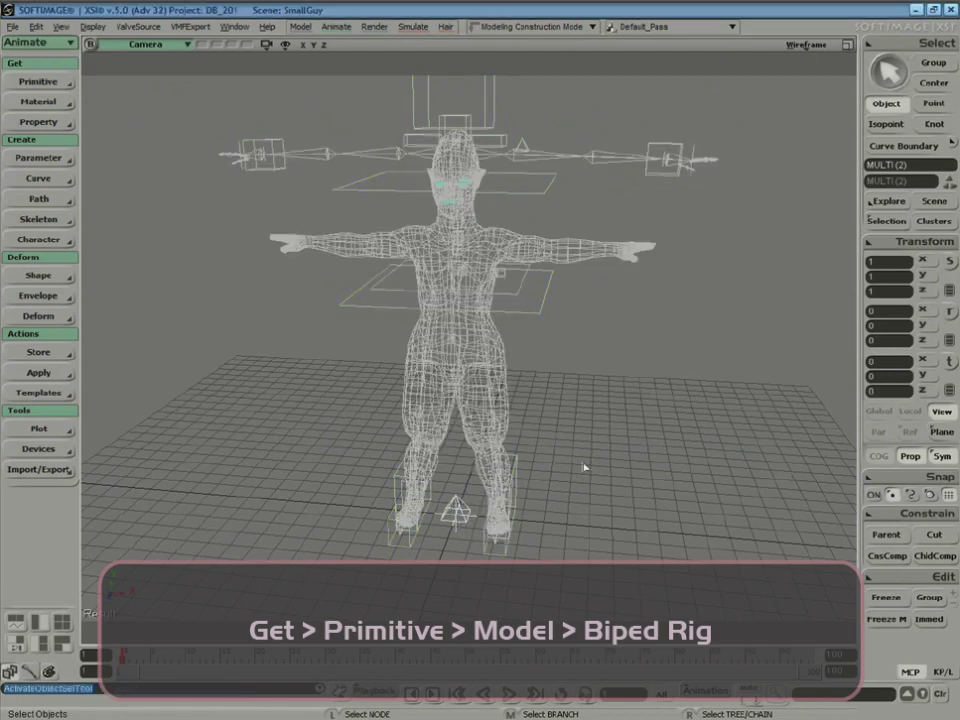
key(8)
middle_click(716, 356)
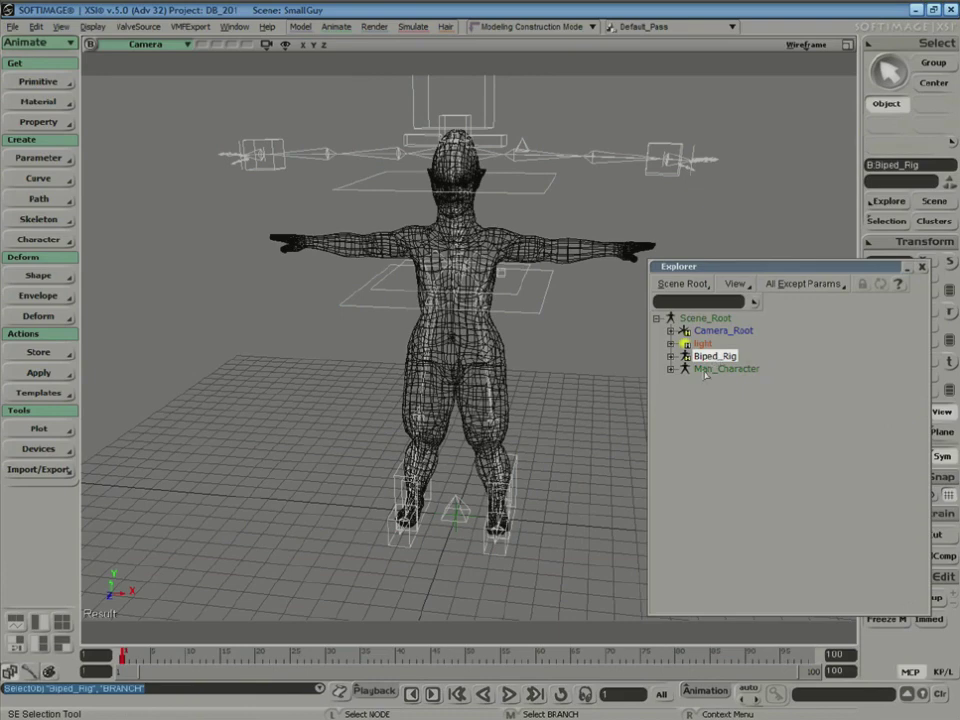
- Delete the selected Biped_Rig branch, close the explorer and keep the camera view in wireframe display
key(Delete)
click(921, 267)
key(space)
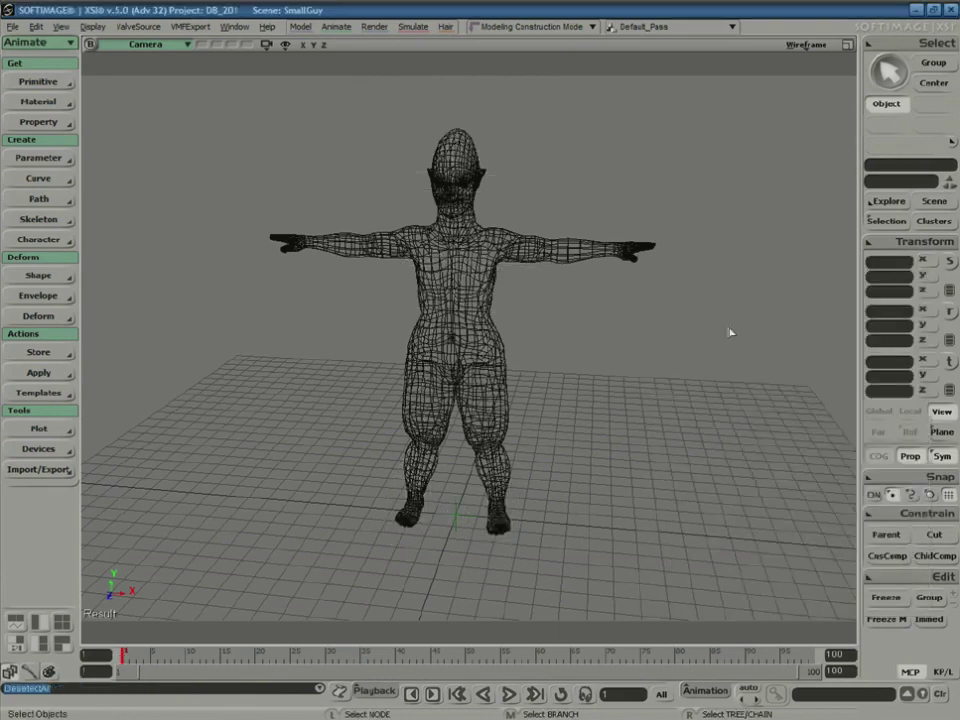
click(816, 47)
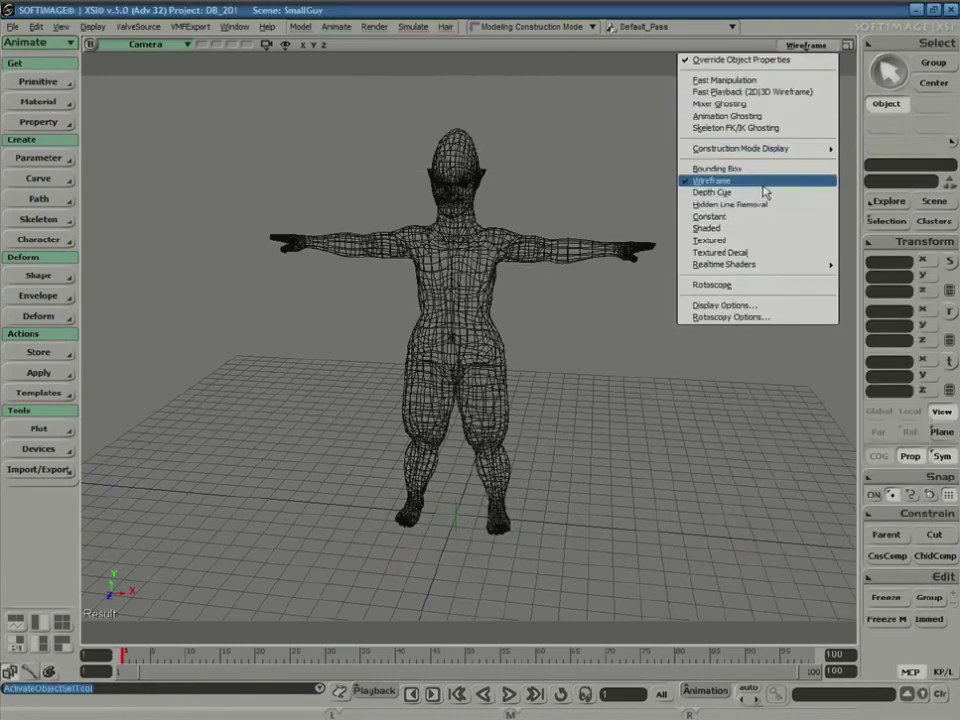
click(765, 190)
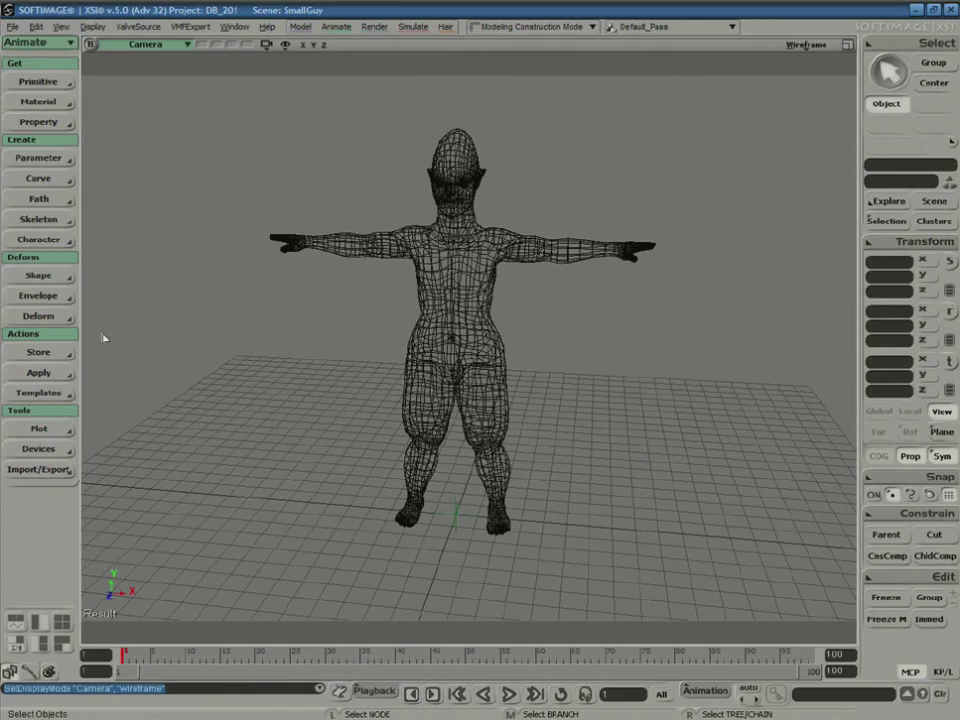
- Create a Biped Guide with the Skeleton Structure and Volume style and Full Symmetry
click(58, 242)
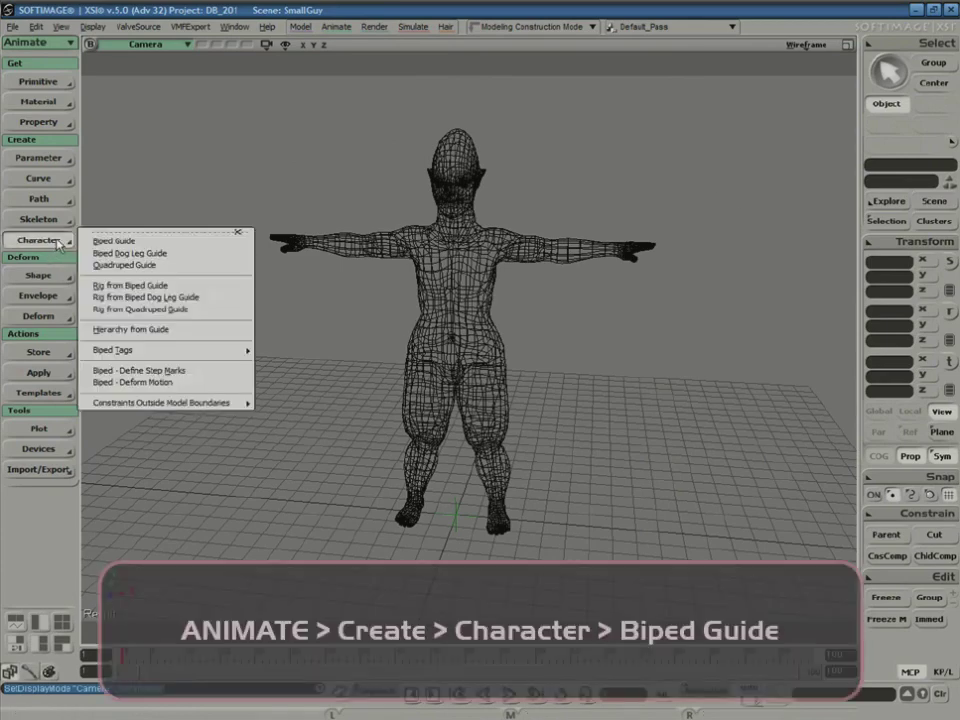
click(148, 242)
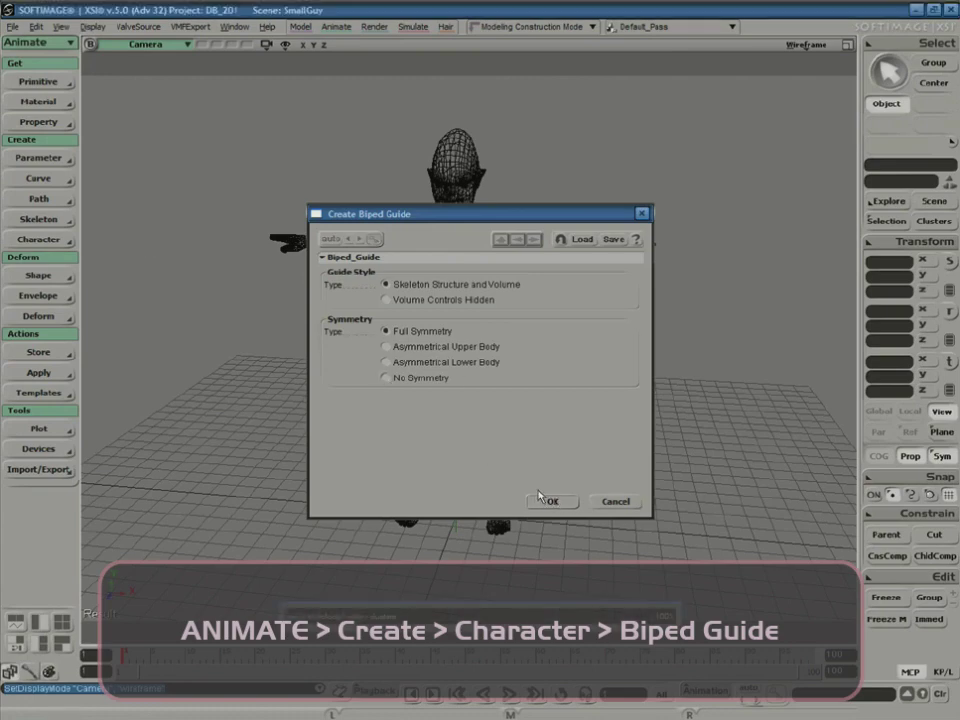
click(541, 494)
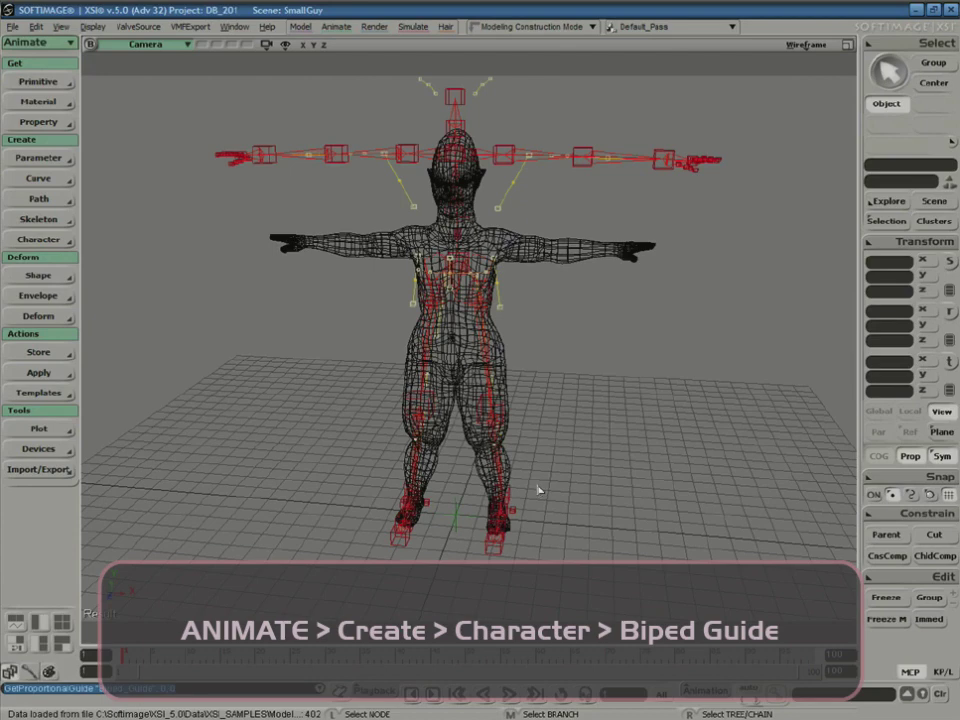
- In the front view, lower the guide's spine base control to the character's pelvis, at a local Y of about 9.44
click(848, 45)
click(456, 354)
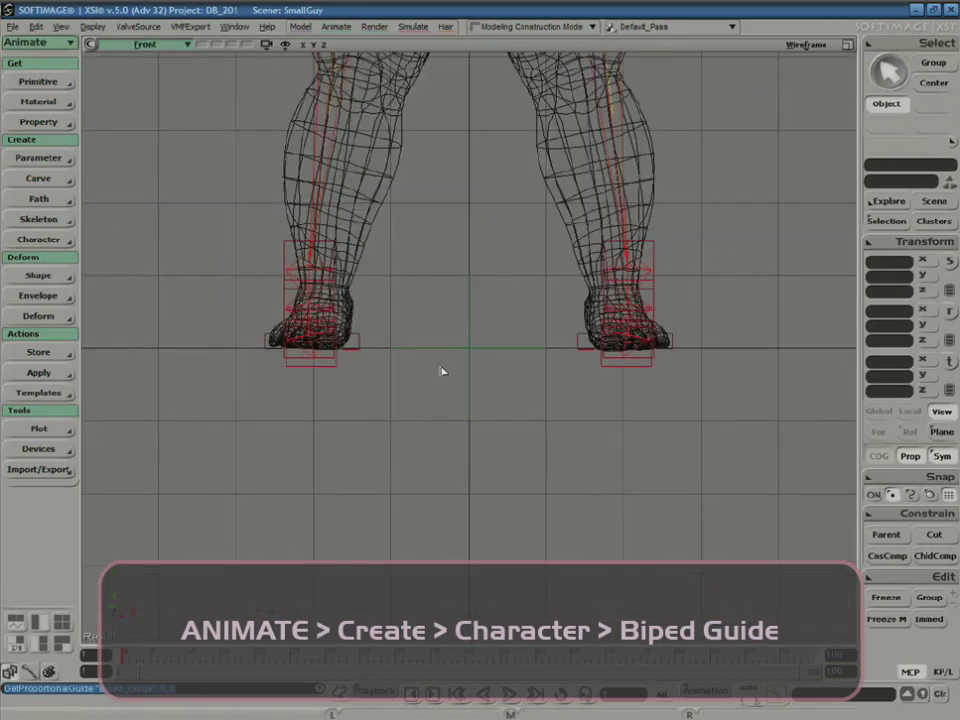
key(a)
key(space)
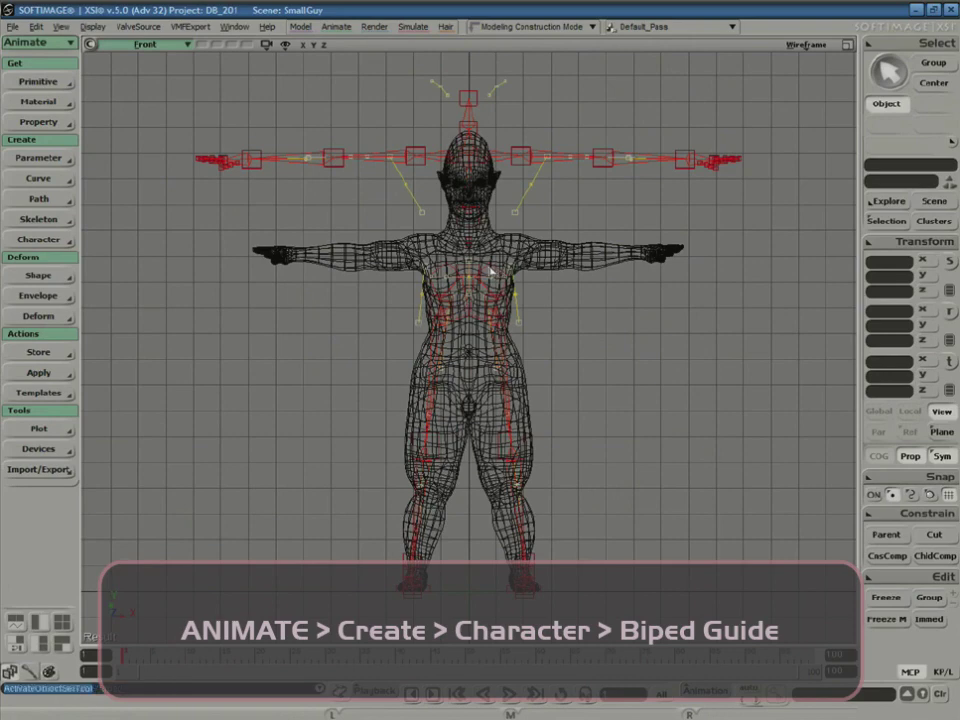
click(485, 276)
key(v)
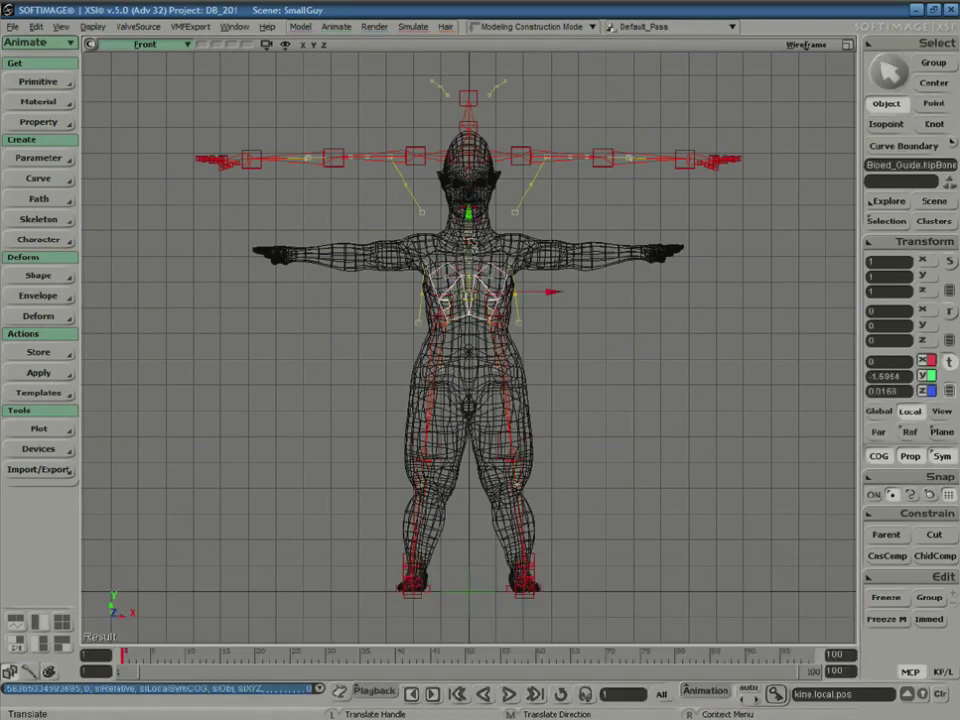
key(space)
click(480, 267)
click(480, 268)
key(v)
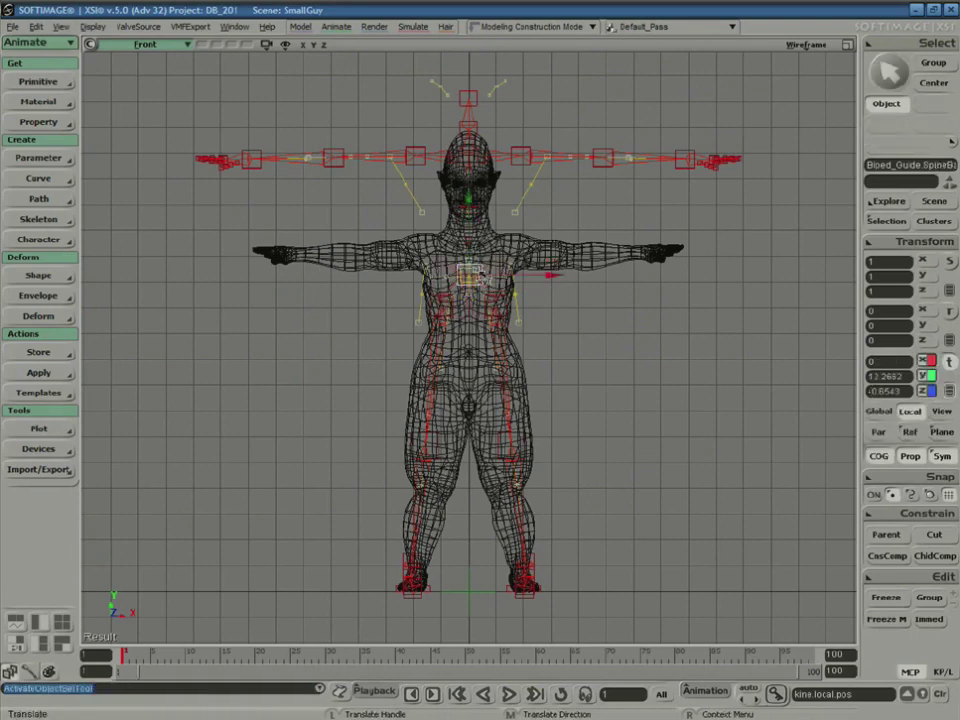
drag(463, 241, 461, 330)
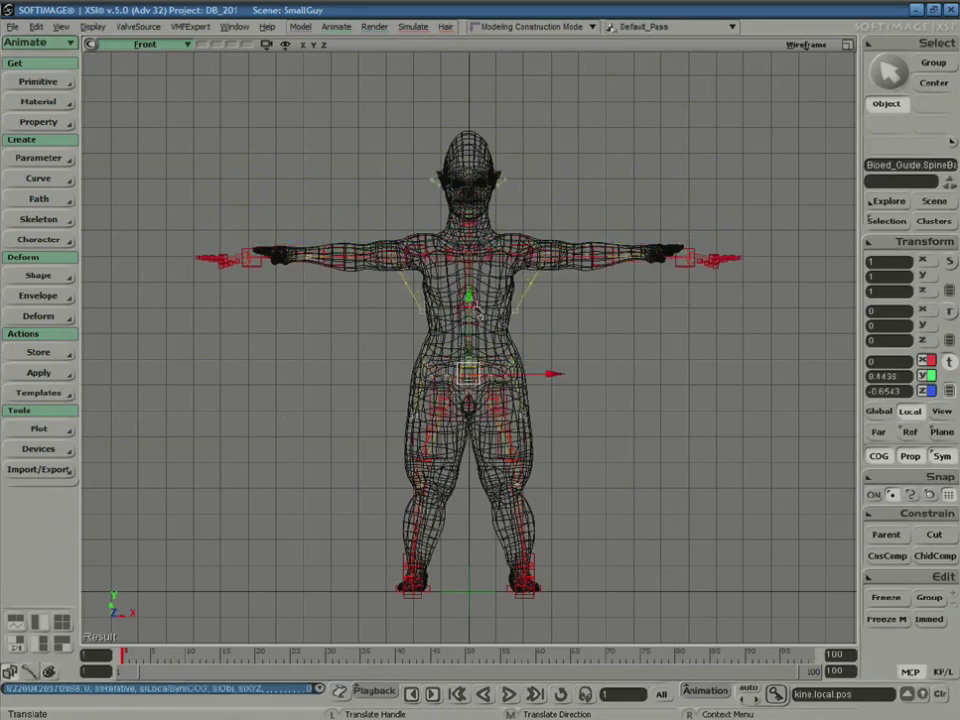
- Turn off Selectability in the character mesh's Visibility properties, move the collapsed property page aside and deselect the mesh
key(space)
click(500, 283)
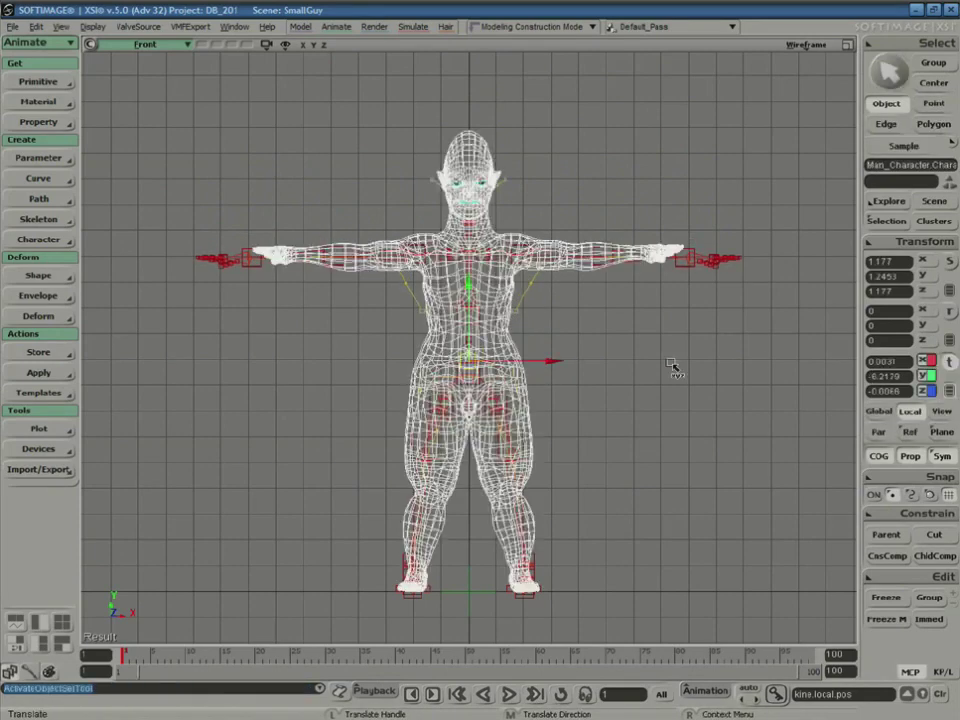
click(885, 222)
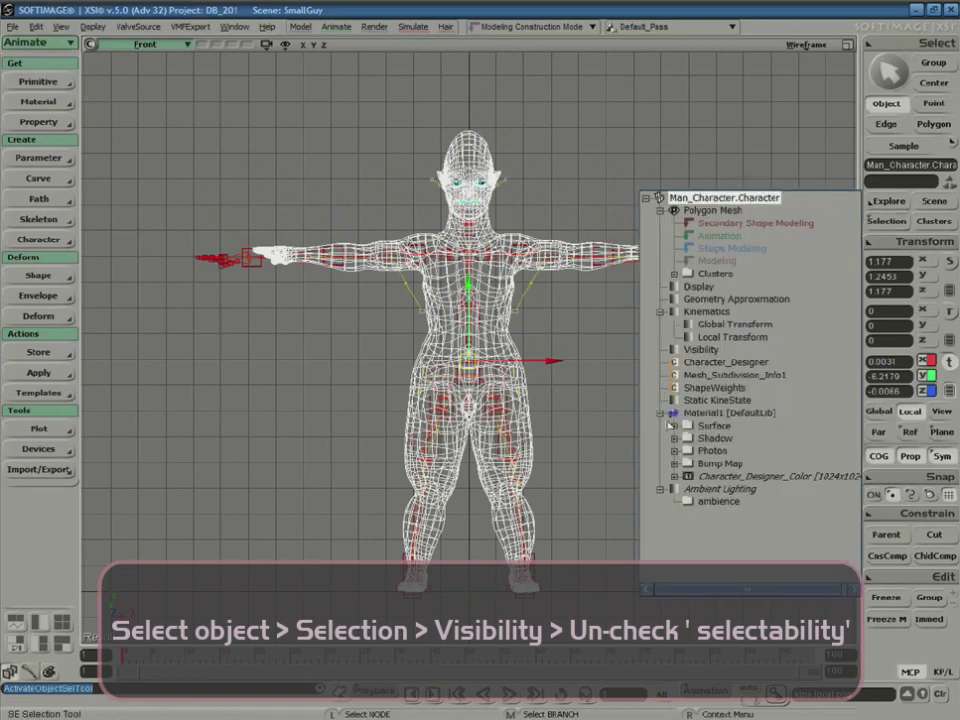
click(672, 350)
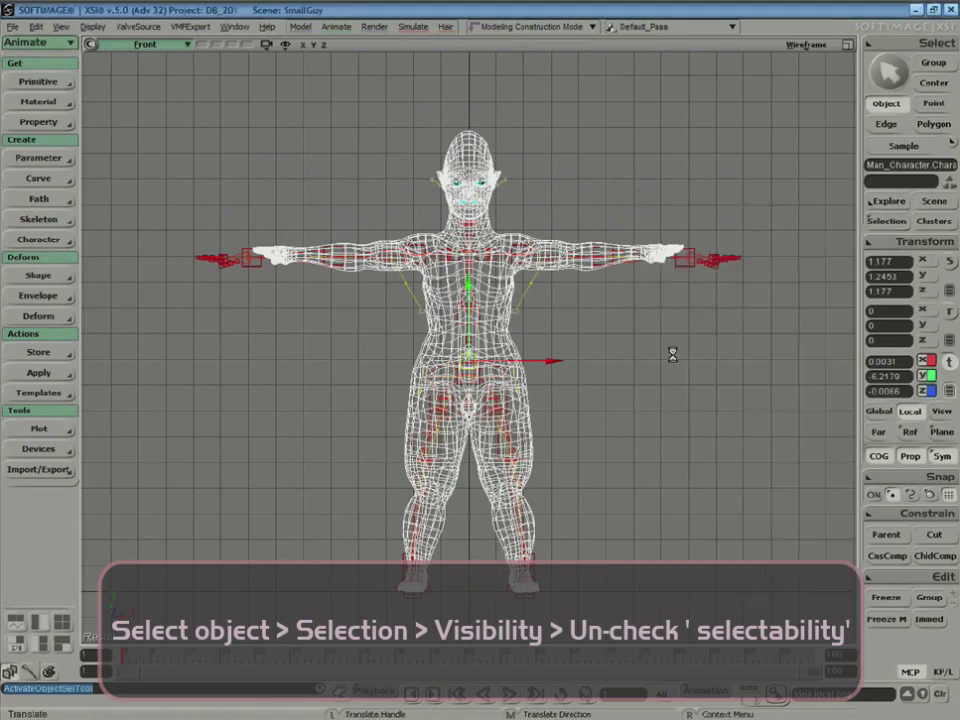
click(767, 334)
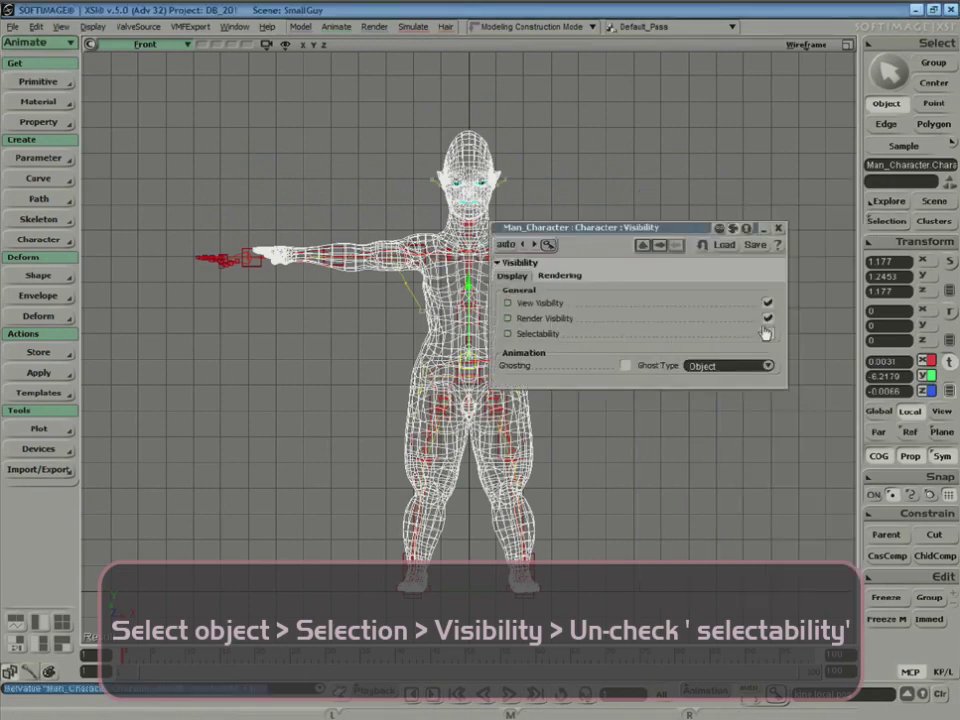
double_click(705, 229)
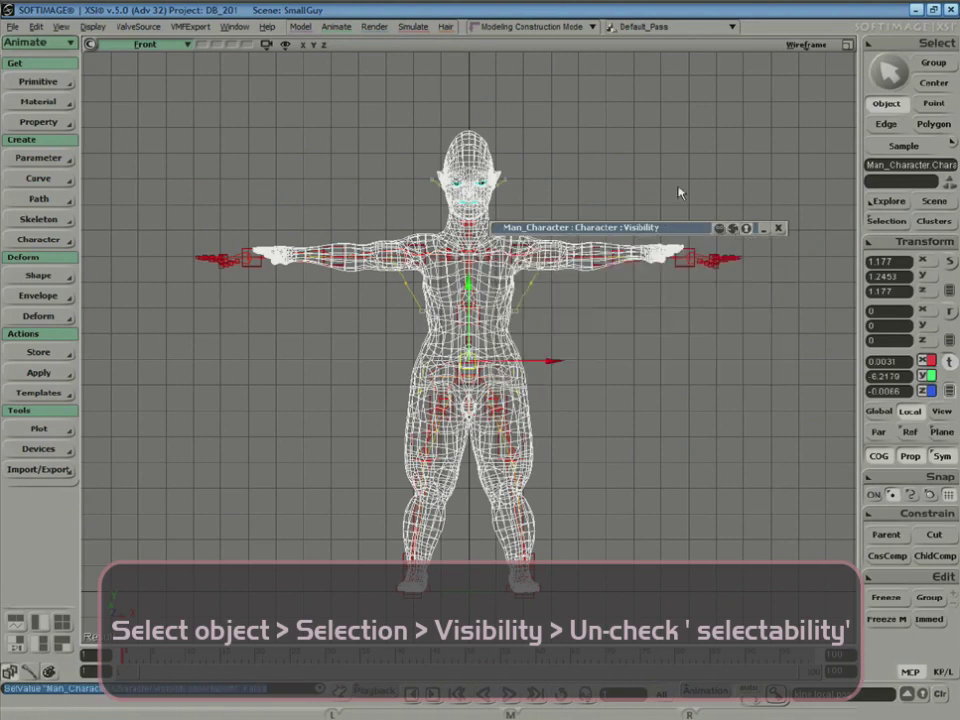
click(614, 320)
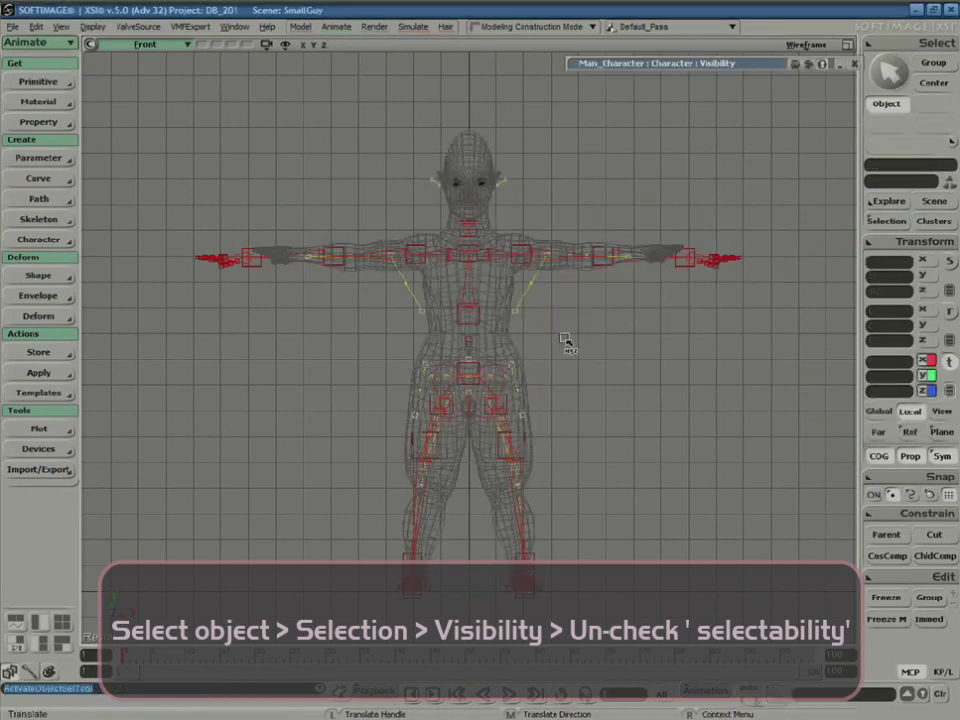
- Raise the guide's spine base slightly in the pelvis and move the left knee control down and inward to the character's knee
key(space)
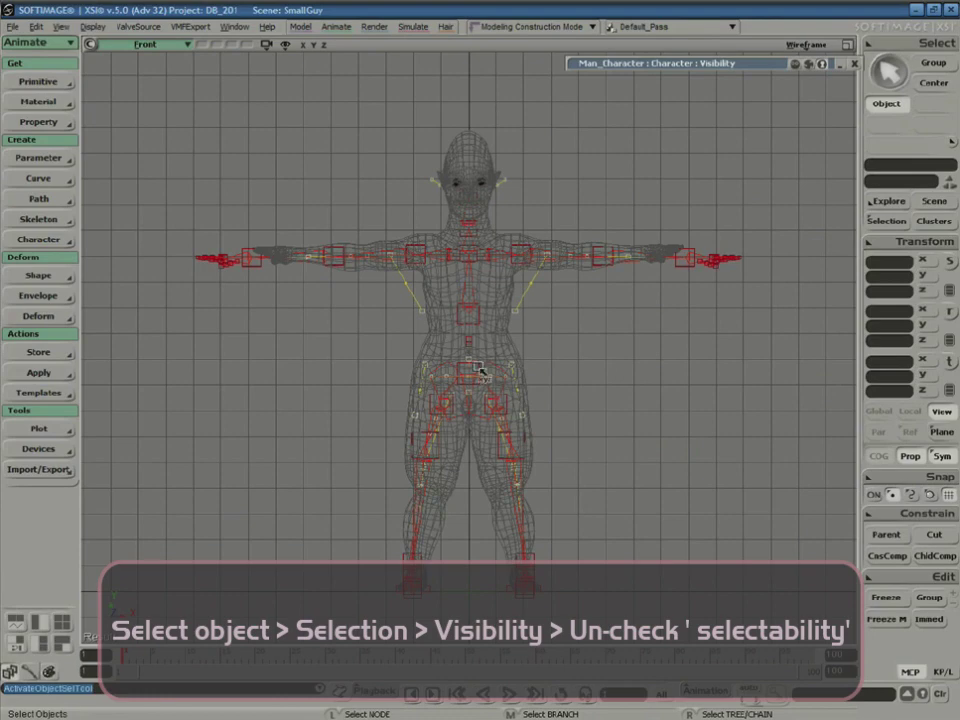
click(467, 375)
mouse_move(469, 368)
mouse_down()
mouse_move(470, 335)
mouse_move(467, 362)
mouse_up()
click(510, 446)
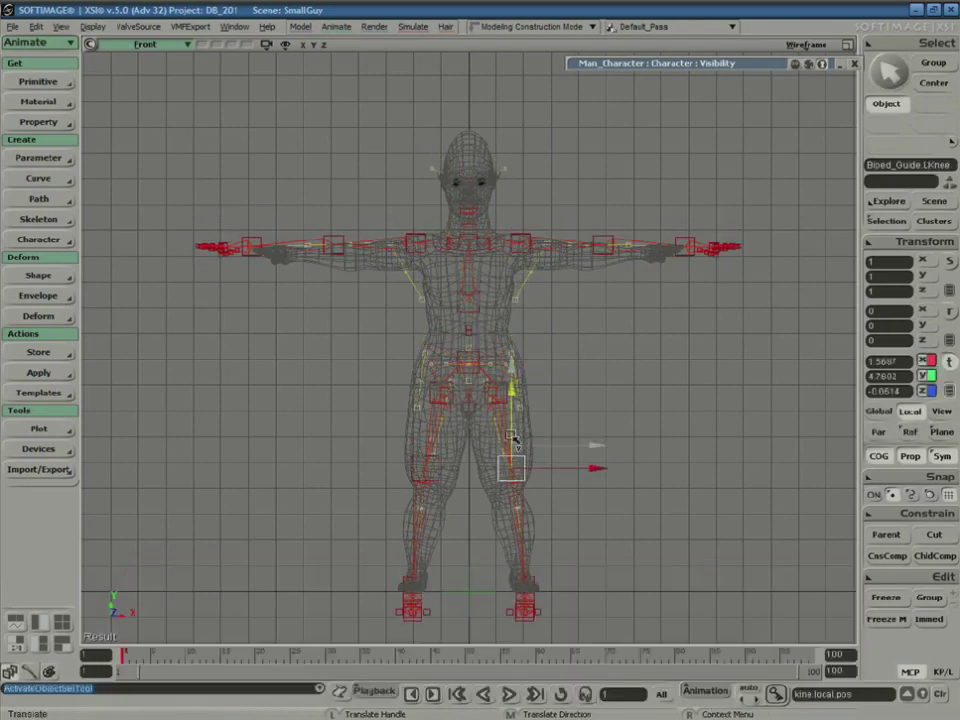
mouse_move(510, 466)
mouse_down()
mouse_move(514, 486)
mouse_move(508, 478)
mouse_up()
- Raise the guide's LFoot1 control to the character's left ankle, at a local X of about 0.49 and Y of about -3.12
key(space)
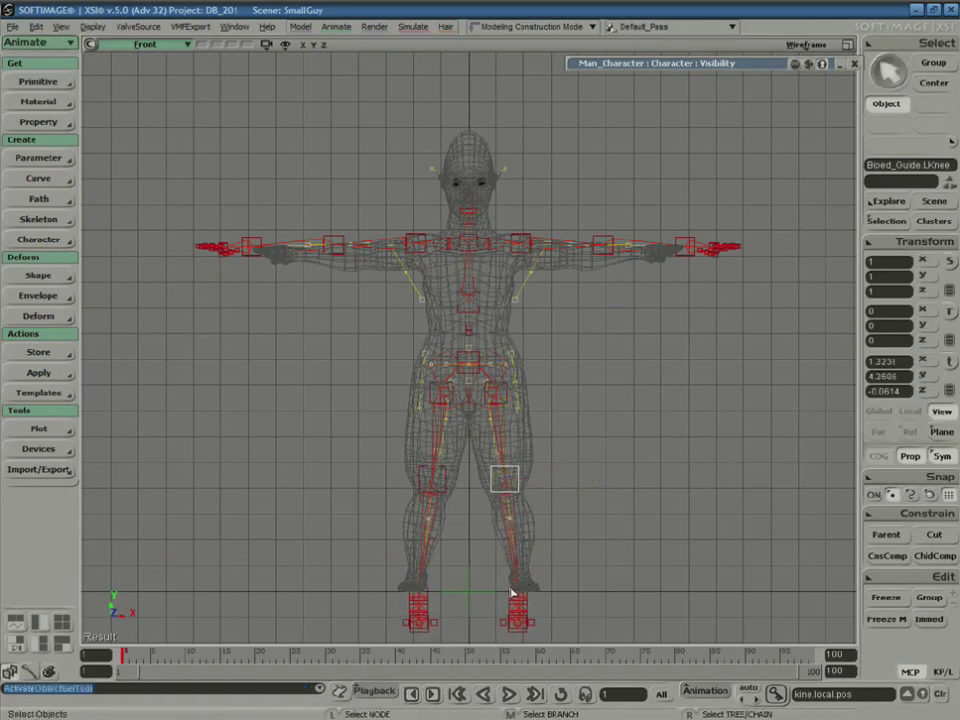
click(511, 593)
key(v)
drag(513, 593, 530, 549)
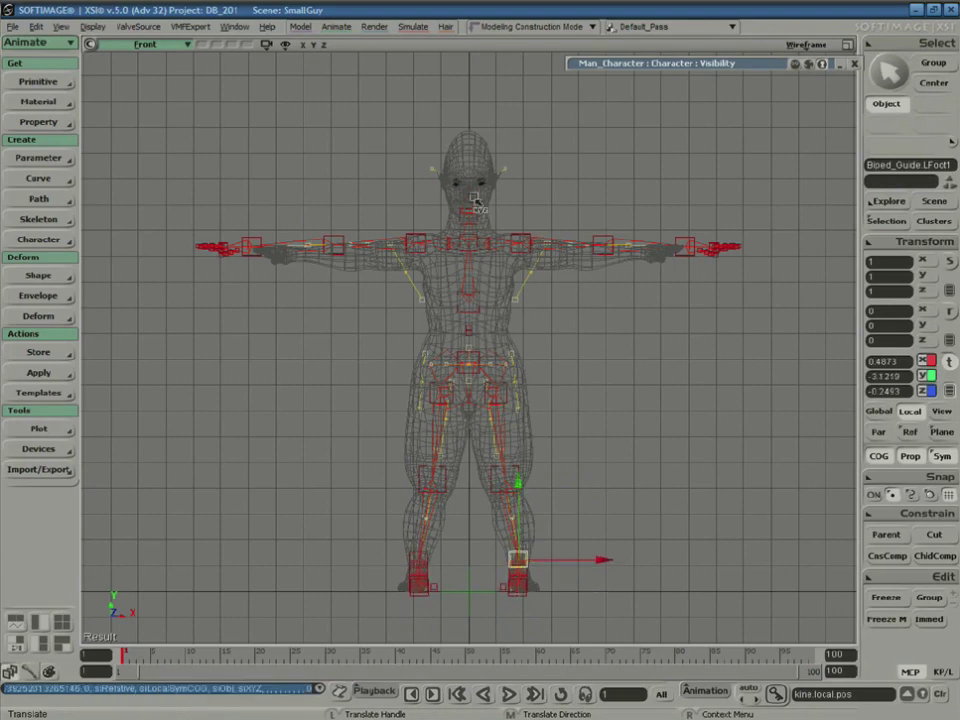
- Switch the front viewport to the User perspective and show the whole body and guide from the side
click(145, 44)
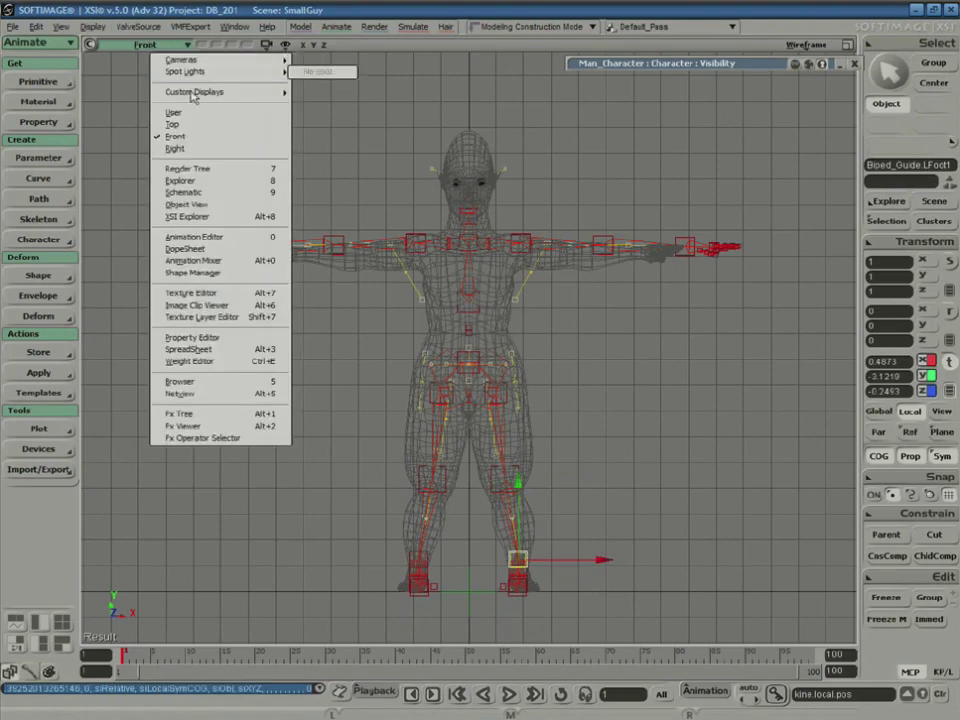
click(148, 111)
key(a)
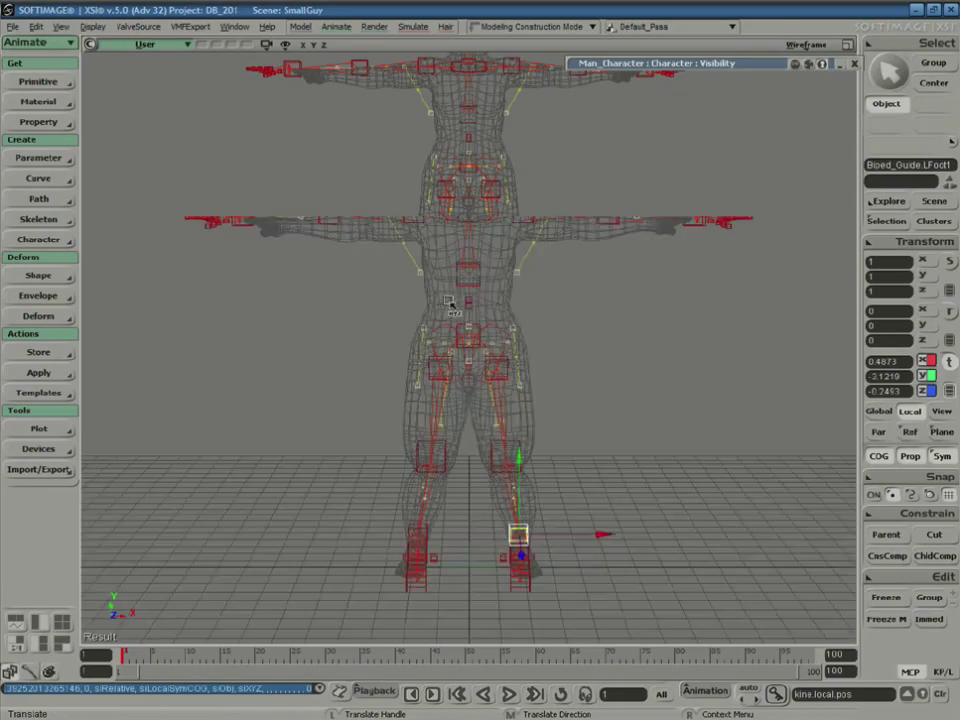
key(s)
middle_drag(622, 329, 579, 334)
right_drag(579, 334, 526, 340)
key(v)
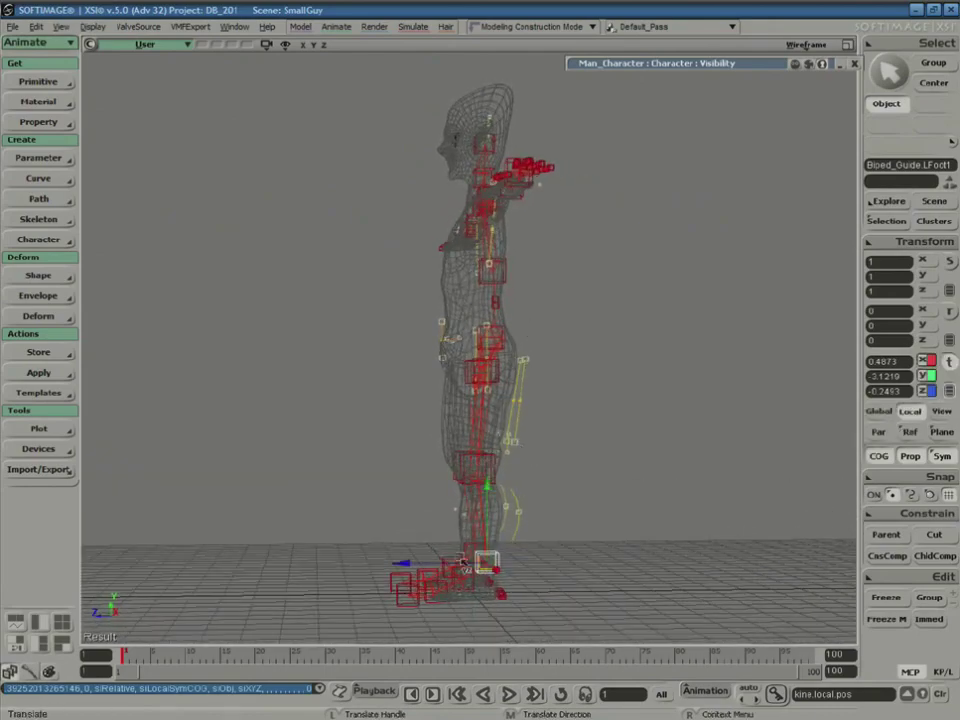
- Move the guide's LFoot2 control back toward the left ankle, to a local Z of about 0.25
key(s)
drag(544, 512, 507, 417)
right_drag(507, 417, 483, 464)
key(v)
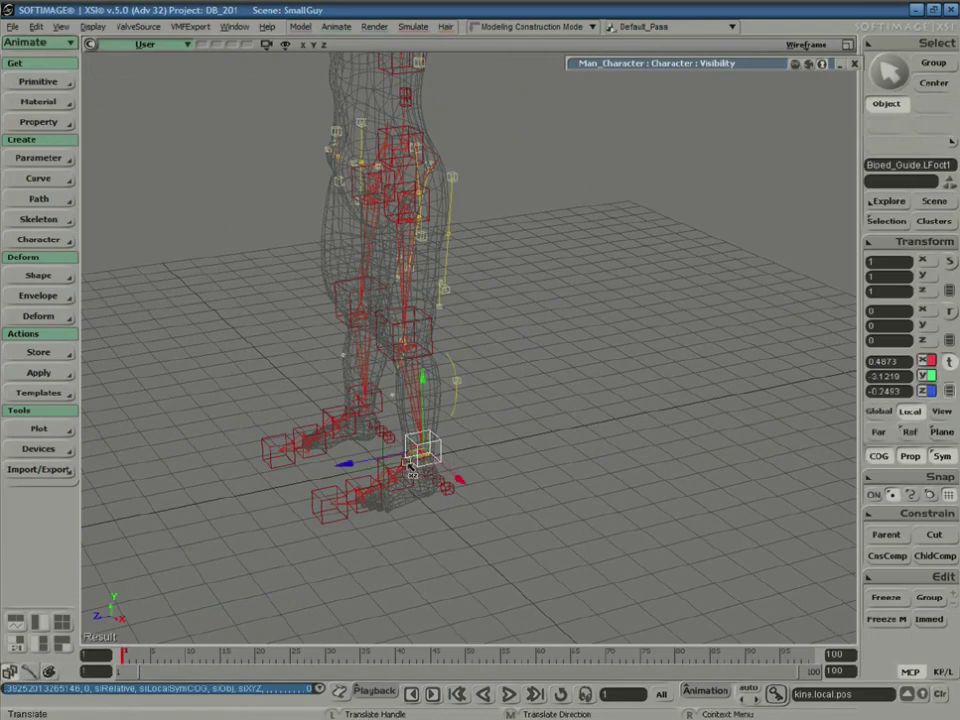
click(380, 498)
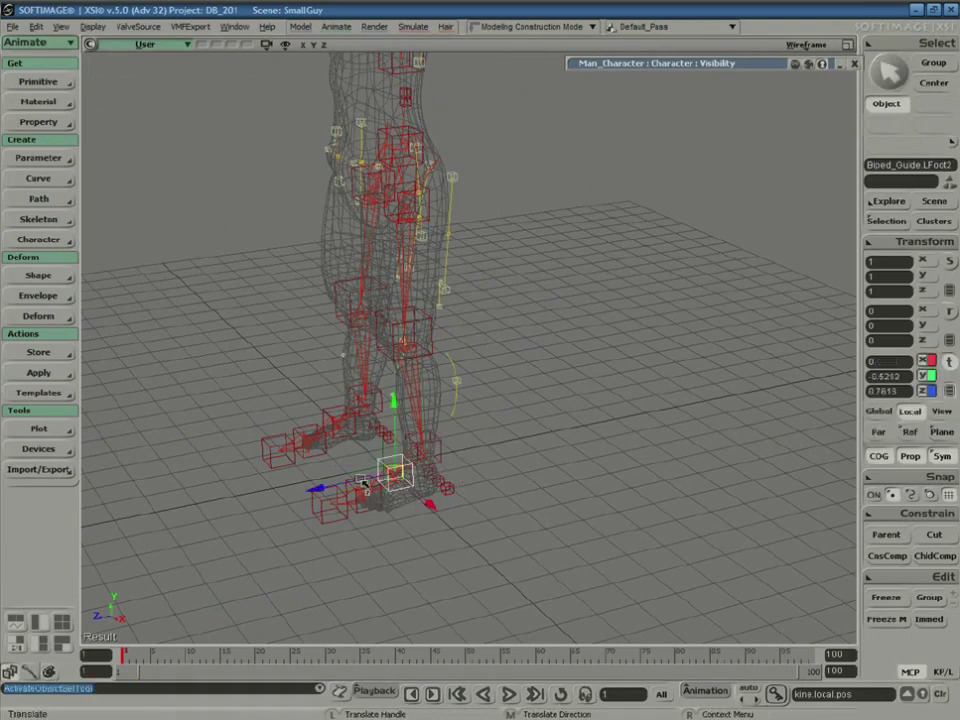
drag(365, 485, 402, 500)
- Move the guide's LFoot3 control back along the left foot, to a local Z of about 0.36
key(space)
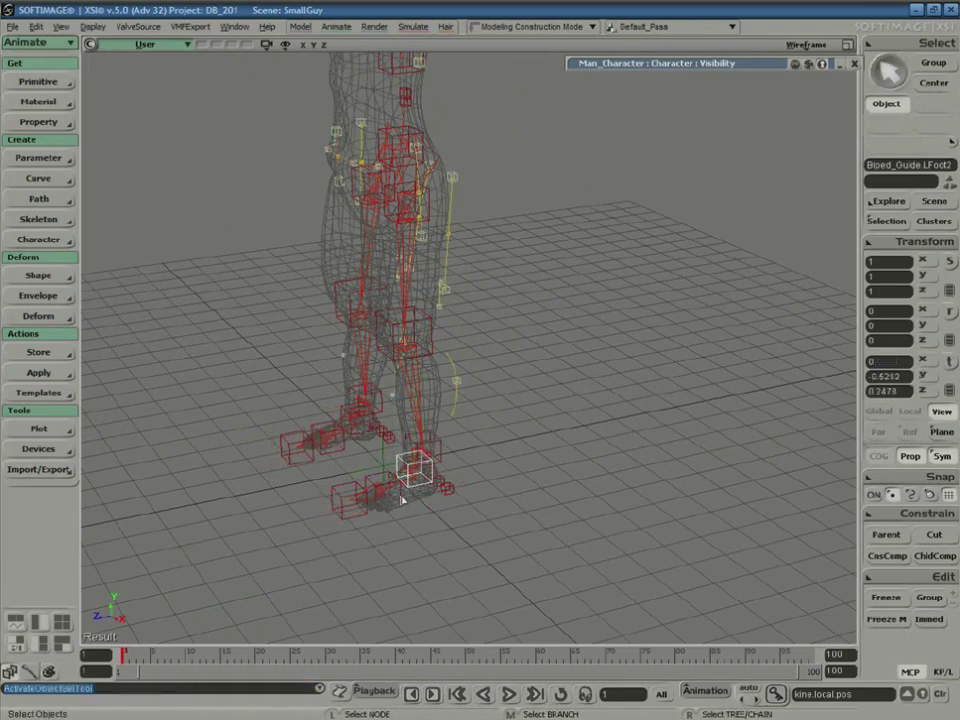
click(395, 490)
key(v)
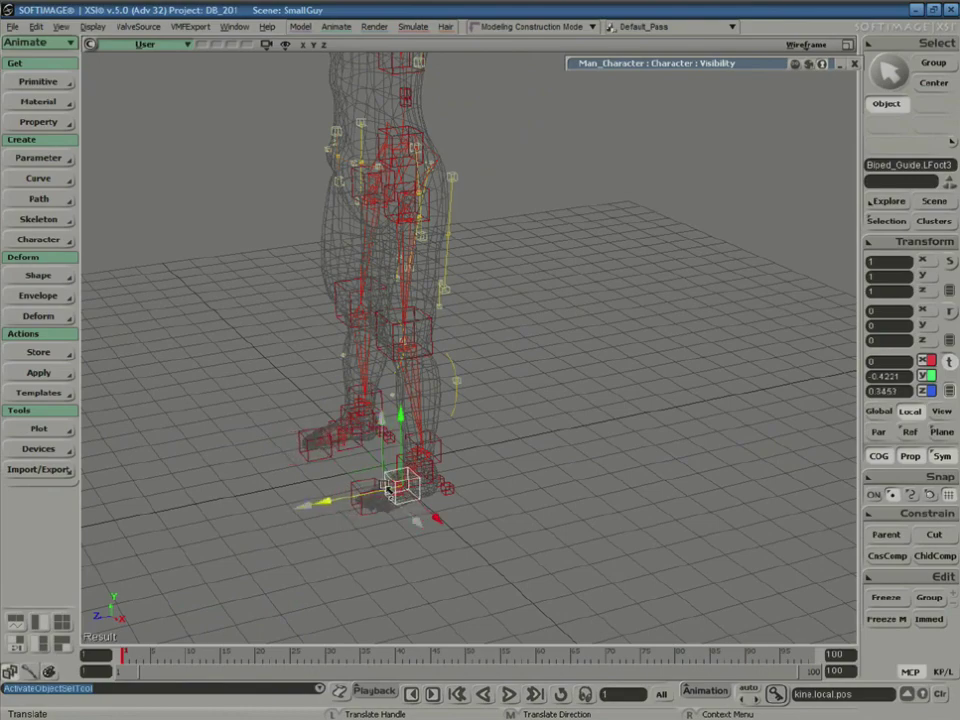
drag(388, 488, 467, 462)
- Rotate the guide's LFoot1 control outward about its Y axis by about 14.7 degrees to follow the character's foot
right_drag(520, 460, 565, 462)
key(v)
key(space)
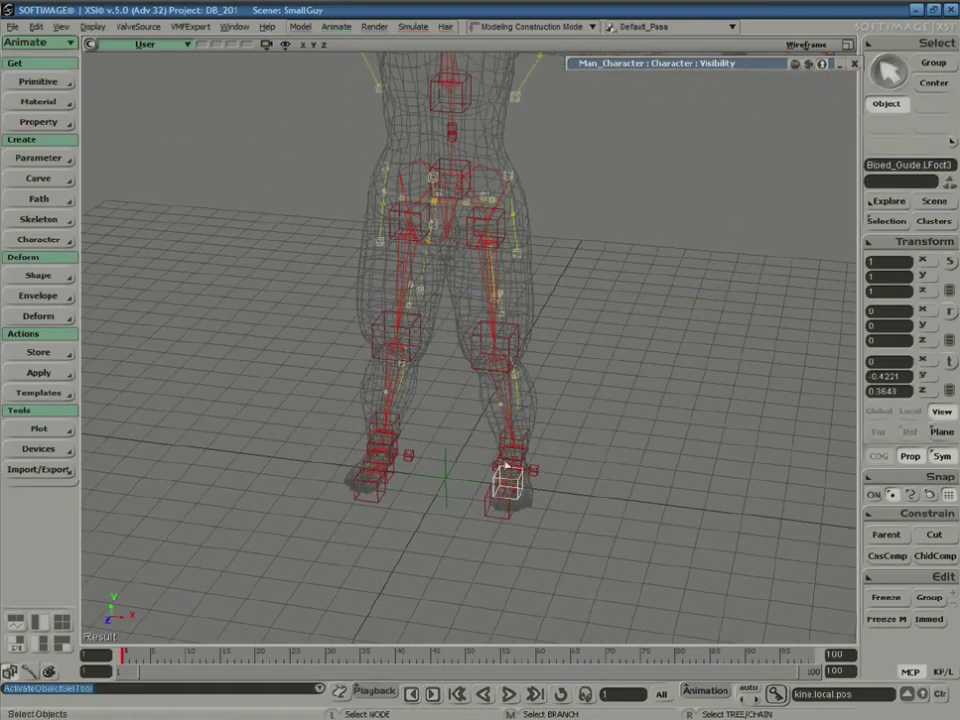
click(526, 446)
key(r)
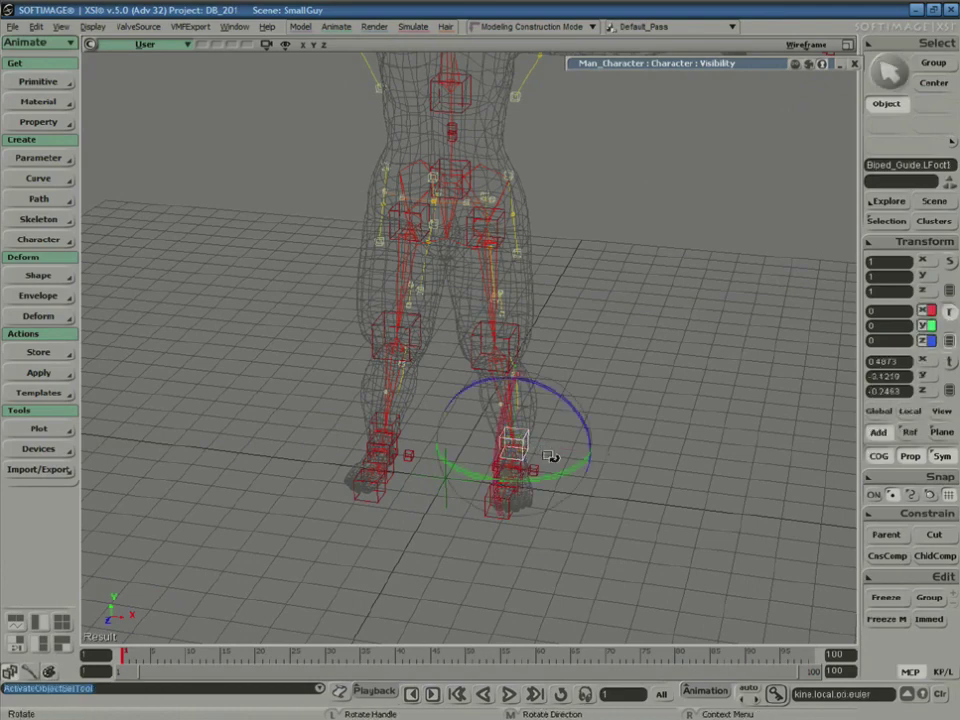
drag(548, 483, 565, 477)
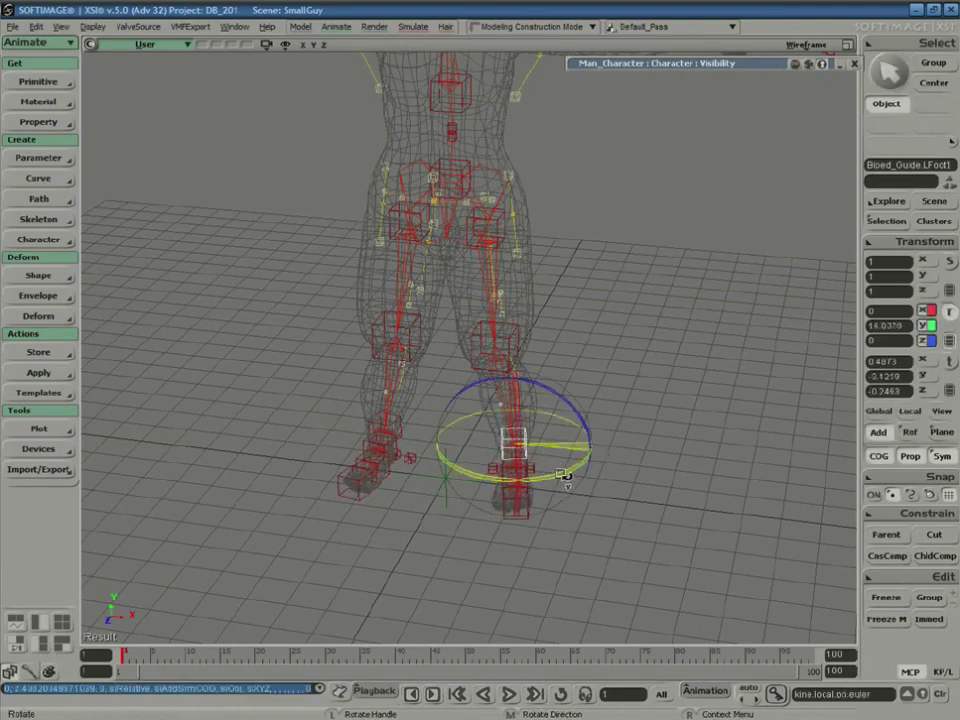
- Lower the guide's rib cage control slightly at the base of the neck, to a local Y of about 2.30
key(s)
right_drag(620, 390, 683, 301)
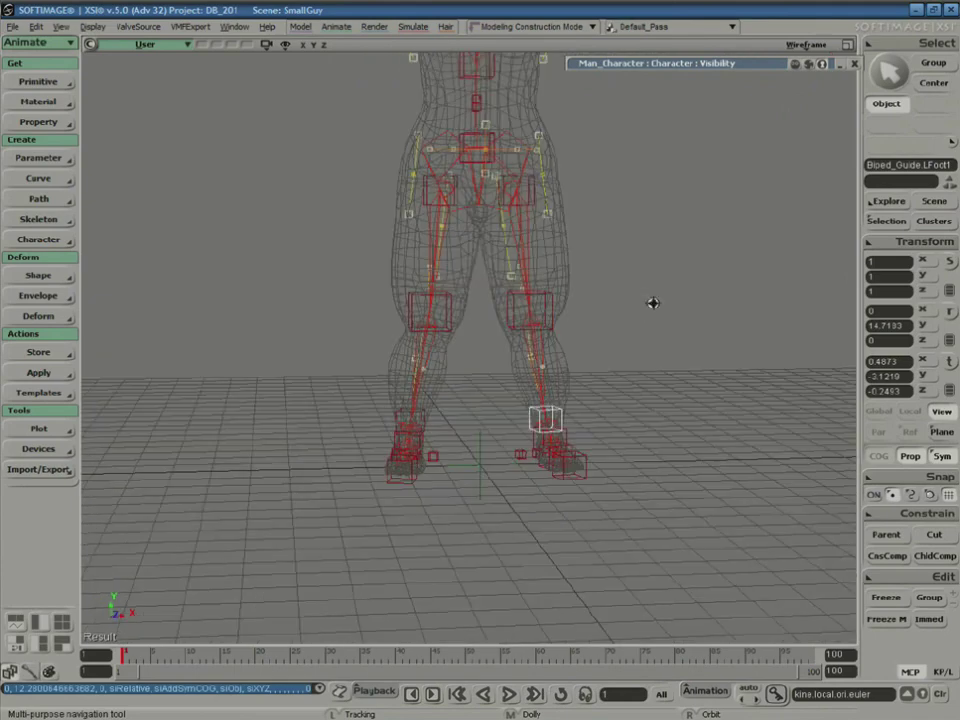
drag(654, 302, 586, 504)
key(space)
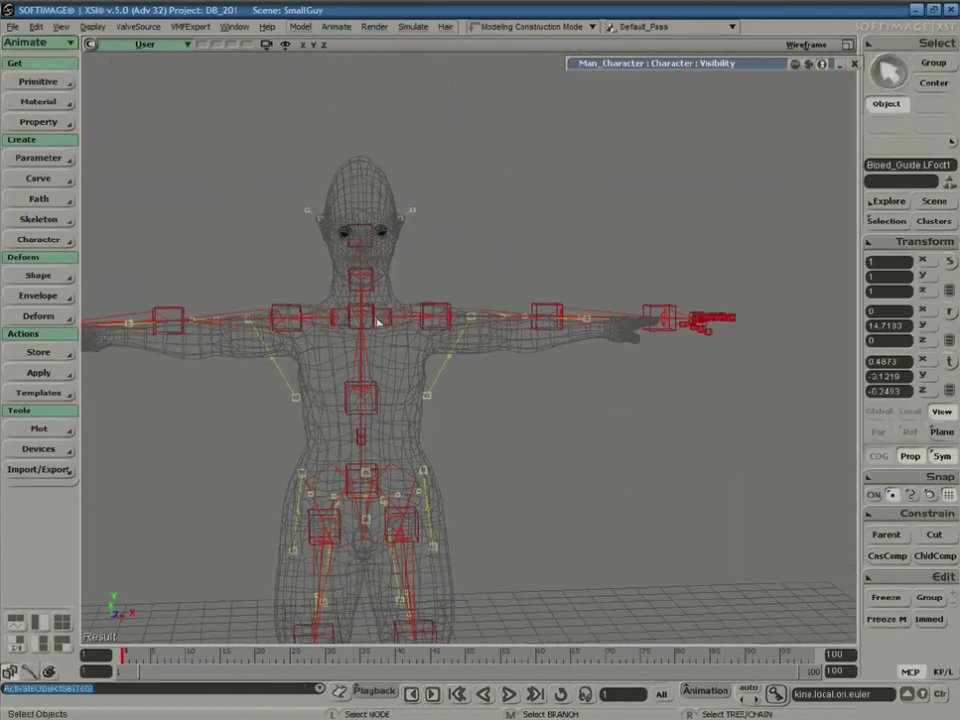
click(378, 322)
key(r)
key(v)
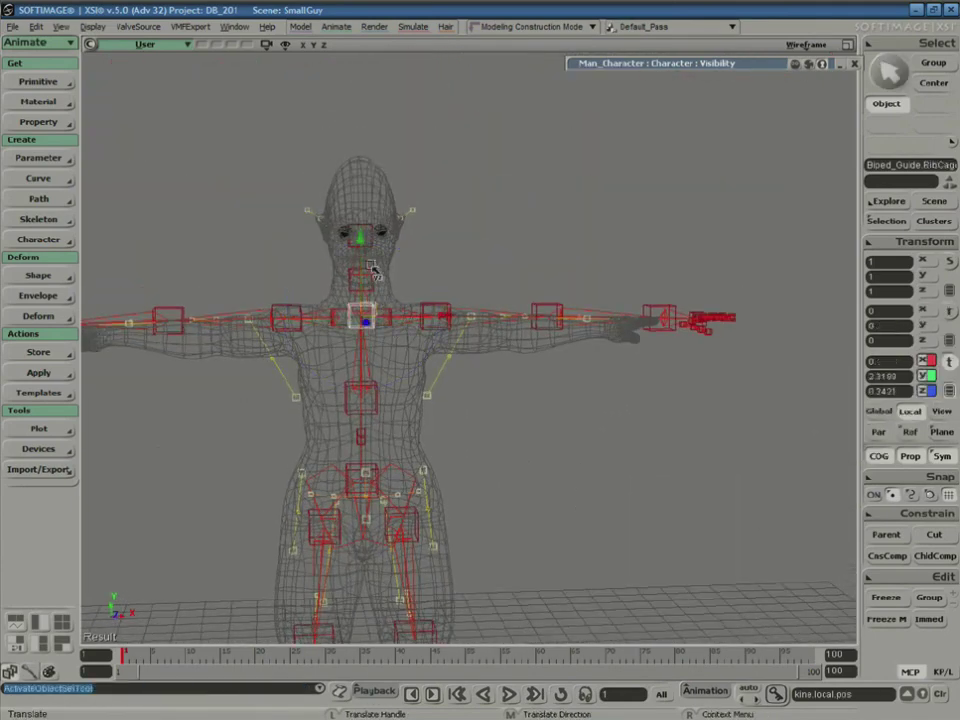
mouse_move(361, 258)
mouse_down()
mouse_move(361, 281)
mouse_move(362, 258)
mouse_up()
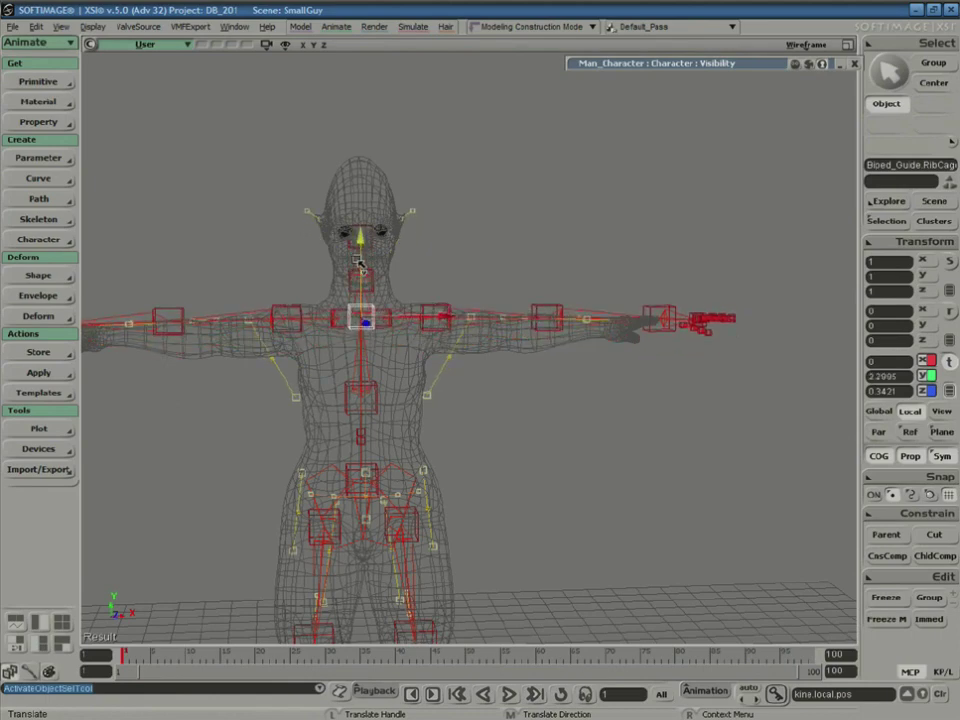
- Raise the guide's neck control slightly so it sits higher inside the character's neck
key(space)
click(361, 279)
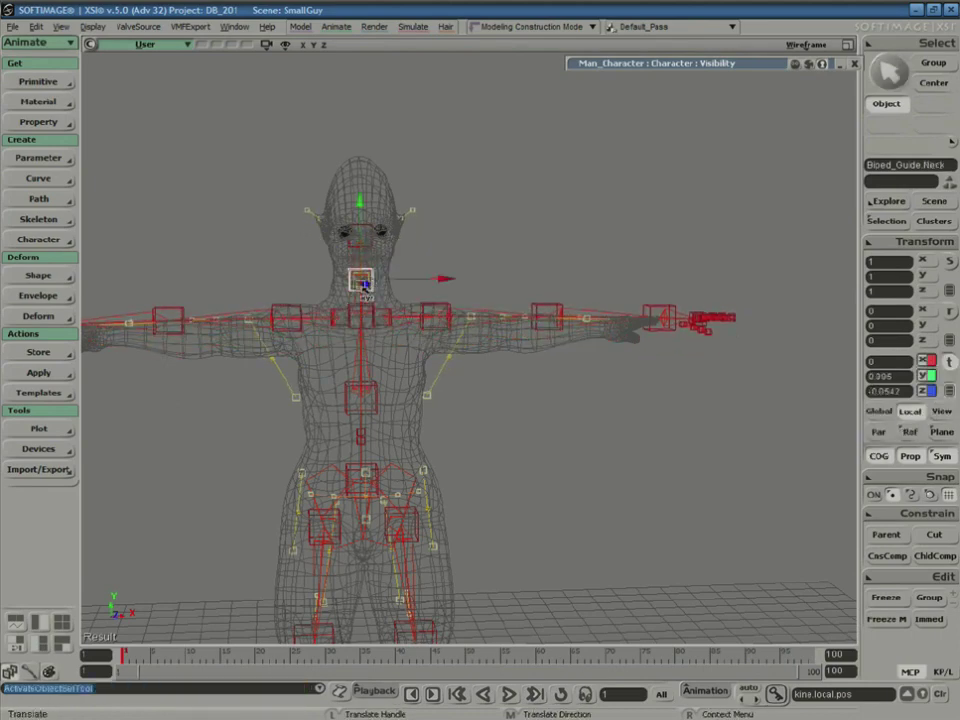
key(s)
mouse_move(424, 279)
right_down()
mouse_move(403, 316)
mouse_move(332, 317)
mouse_move(371, 294)
mouse_move(426, 301)
right_up()
key(v)
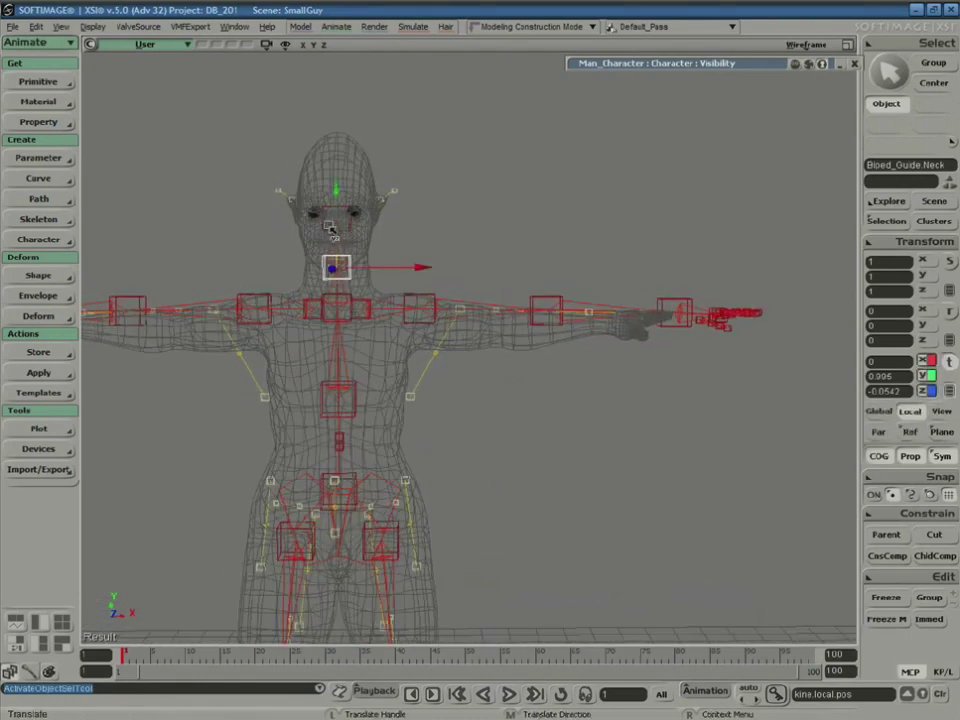
- Raise the guide's head control to the top of the character's skull, to a local Y of about 2.57
key(space)
drag(340, 230, 336, 113)
key(v)
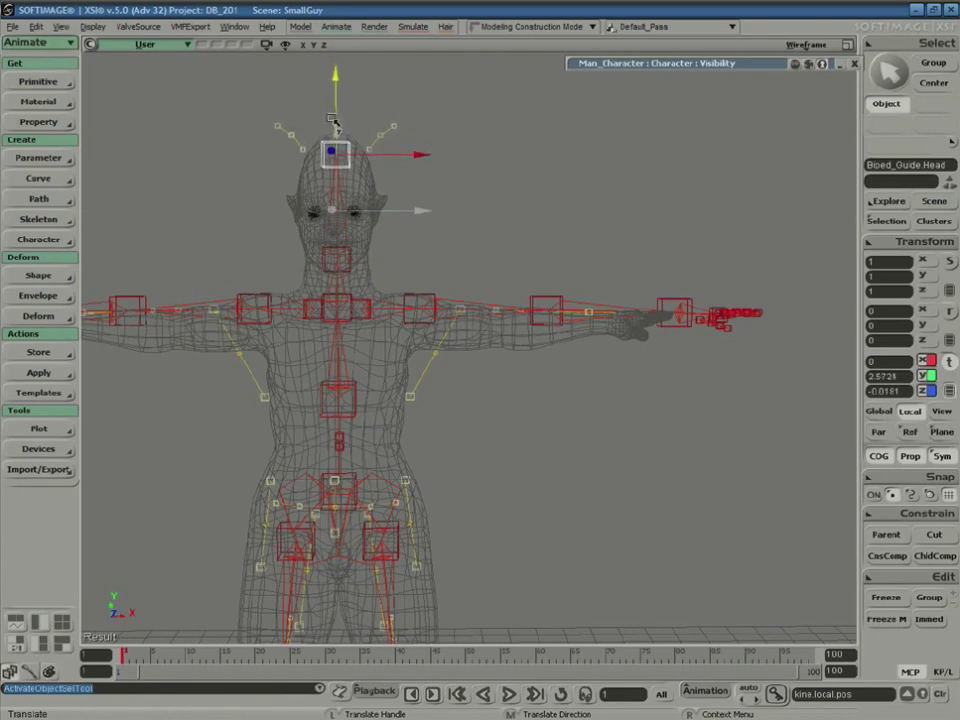
- Move the guide's left shoulder control inward and slightly up onto the shoulder joint, to a local X of about -1.38
key(space)
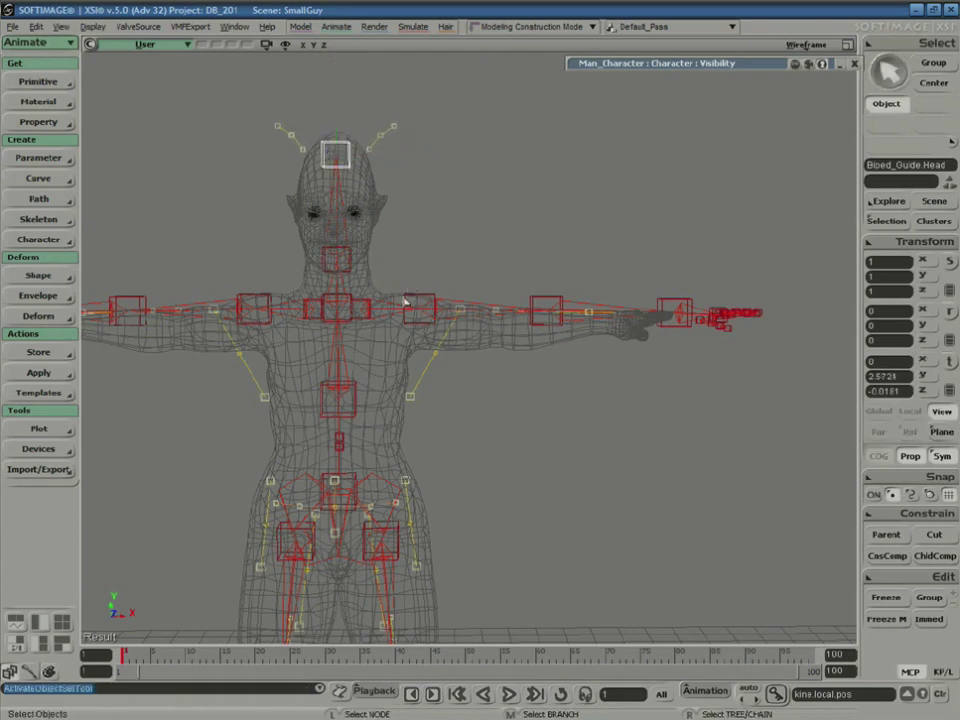
click(405, 300)
key(v)
drag(423, 312, 407, 304)
- Move the guide's left elbow control inward and down into the character's elbow, to a local X of about 2.35
key(space)
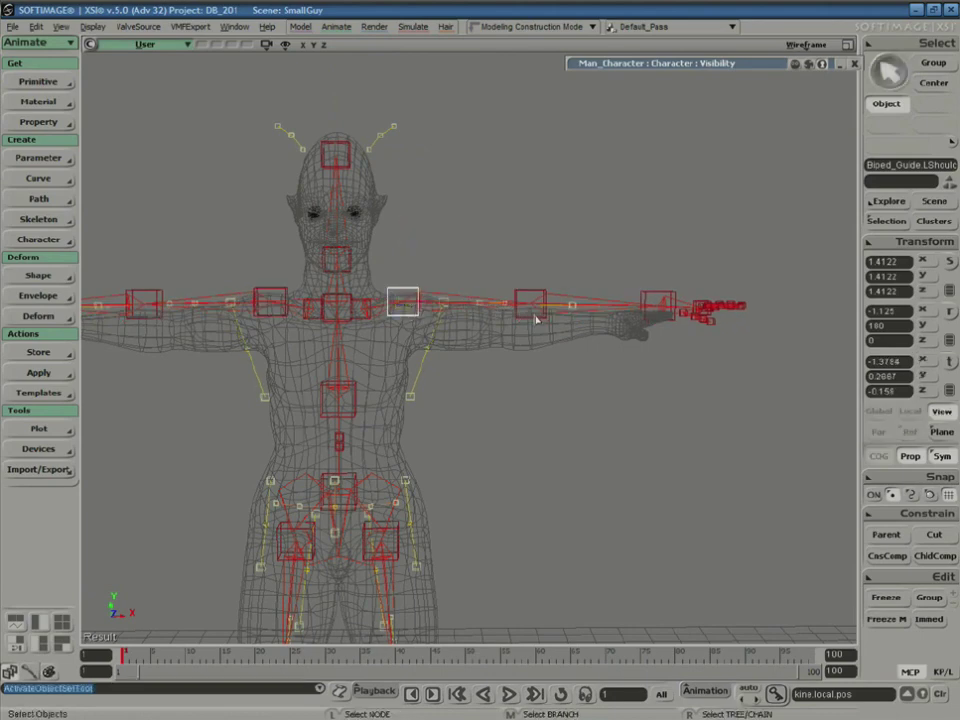
click(533, 308)
key(v)
drag(536, 309, 518, 333)
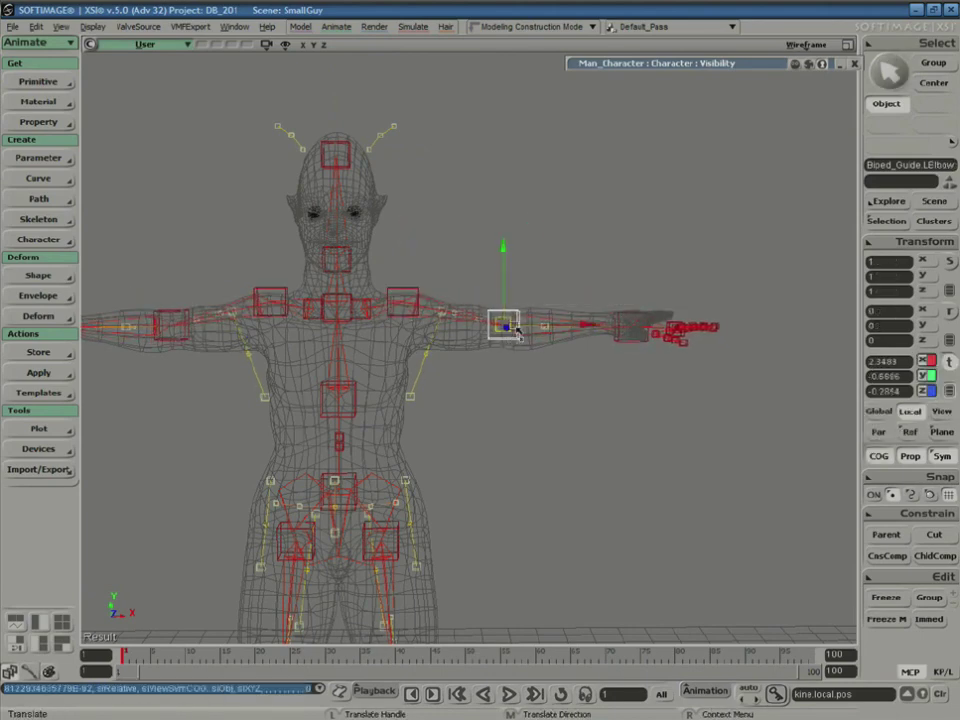
- Move the guide's left hand control inward to the character's wrist, to a local X of about 1.96
key(space)
click(632, 326)
drag(632, 326, 532, 325)
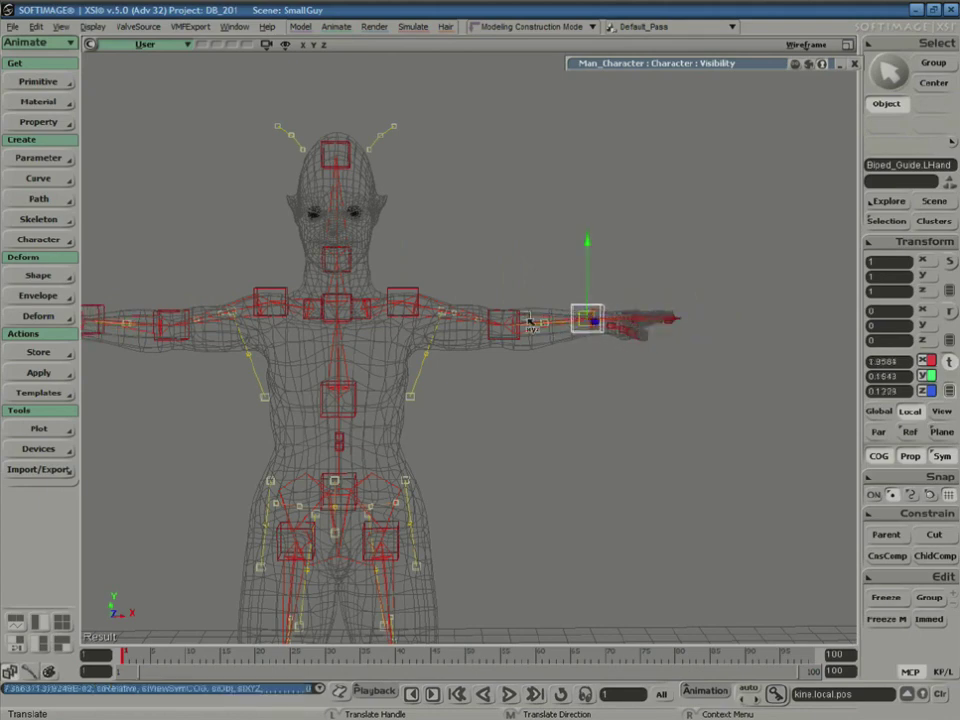
- In the maximized Camera view, move the guide's RibCageEnd control forward in the upper chest, to a local Z of about 0.58
click(847, 45)
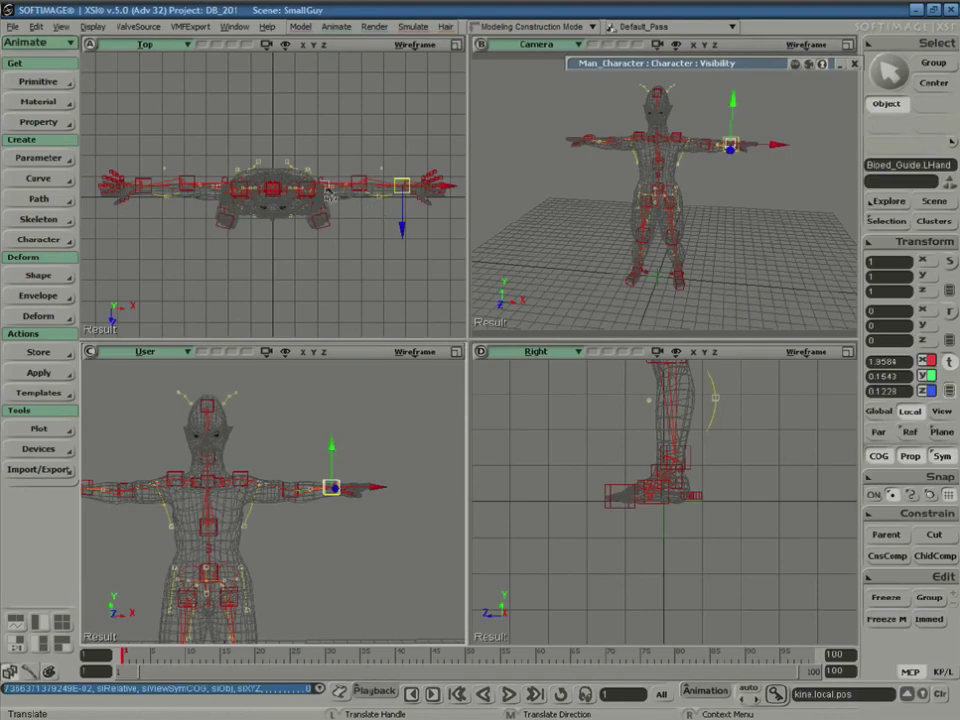
click(848, 45)
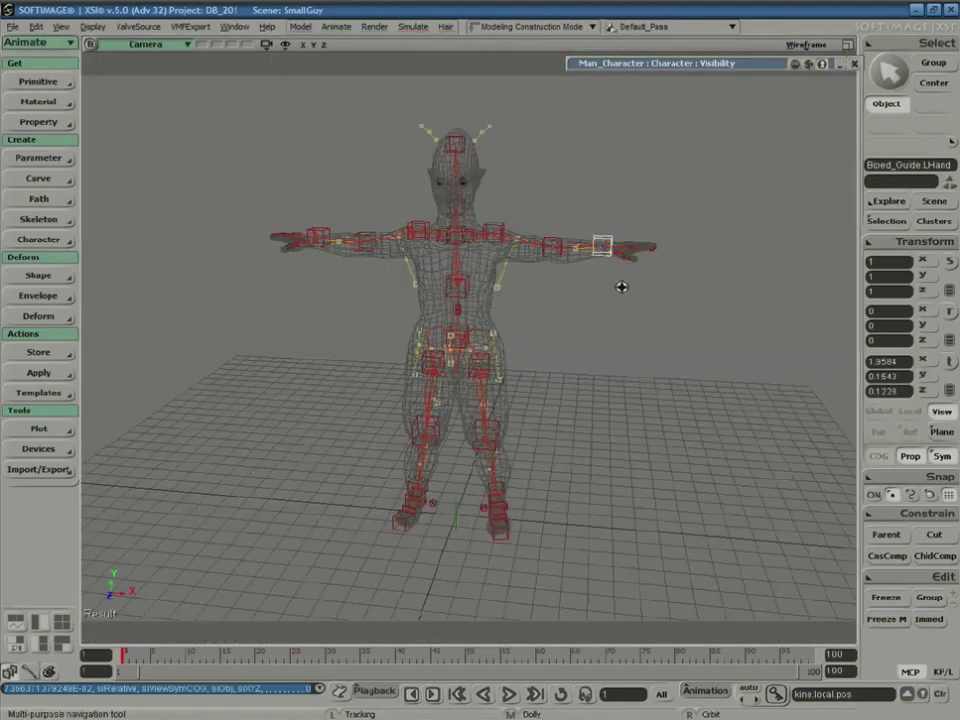
key(s)
right_drag(621, 285, 540, 371)
click(450, 183)
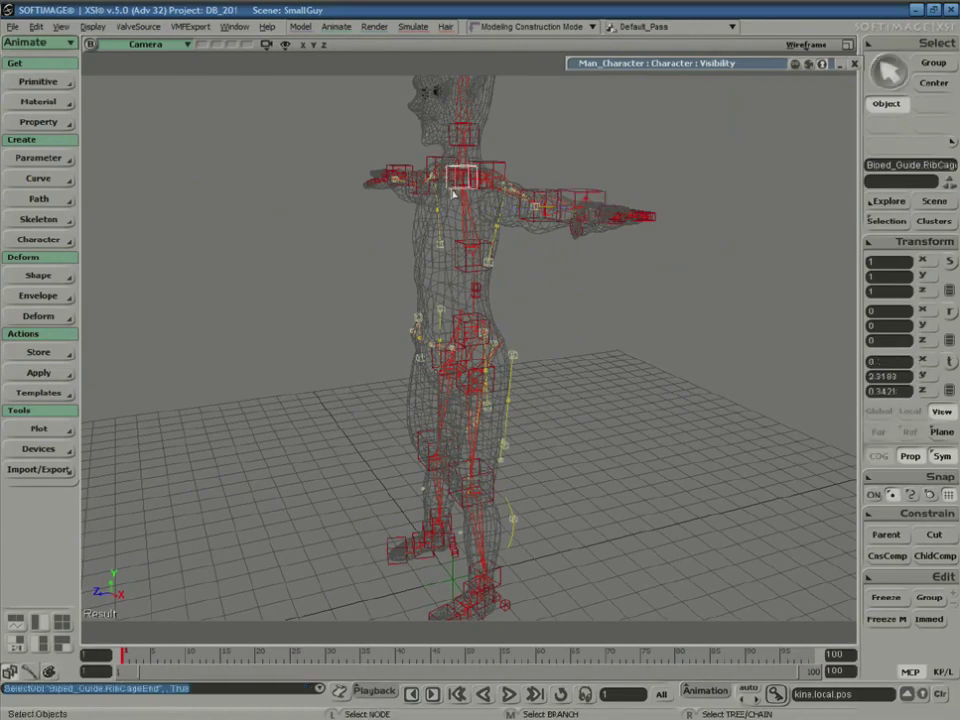
key(v)
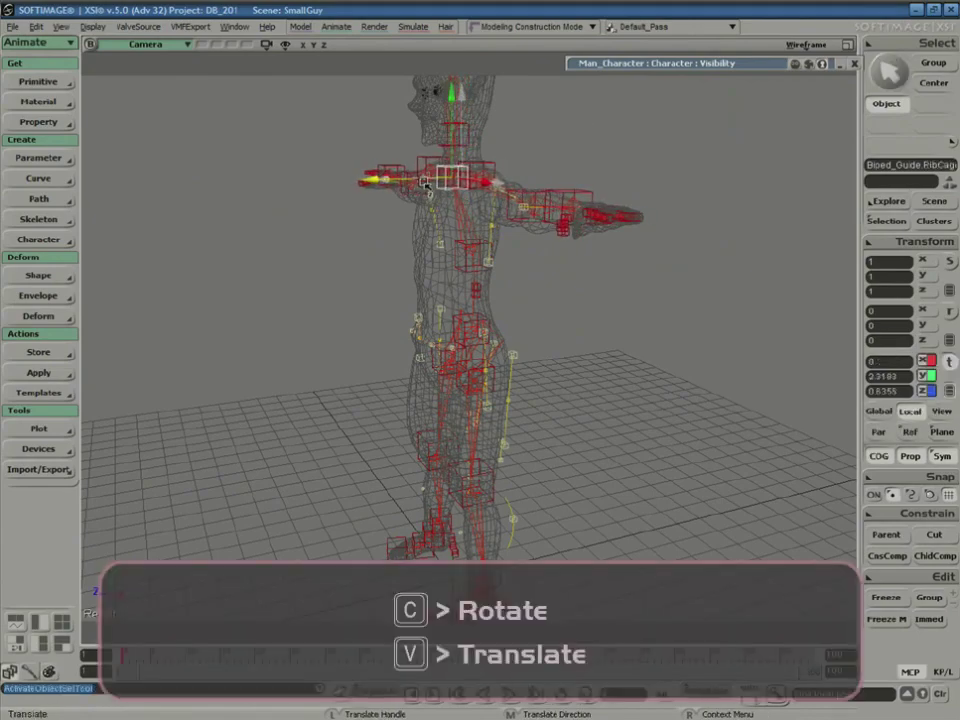
key(s)
right_drag(700, 285, 466, 256)
key(v)
drag(390, 152, 417, 210)
- Move the guide's left thumb base control into the character's thumb, to about -0.38, -0.23, 0.32 in local XYZ
key(space)
click(489, 433)
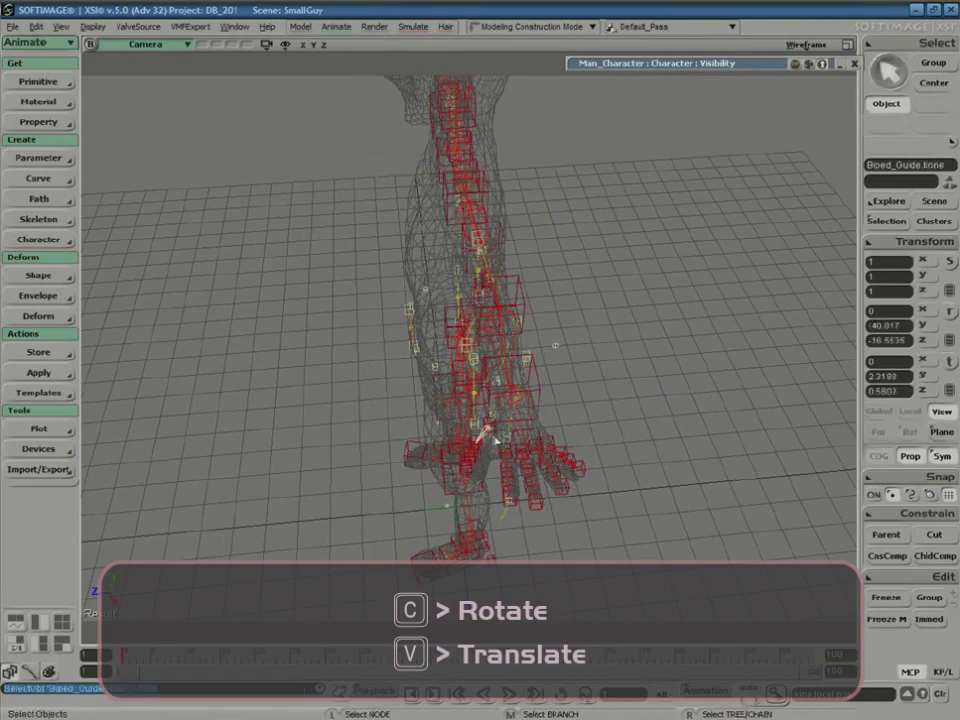
key(v)
key(space)
click(493, 432)
key(v)
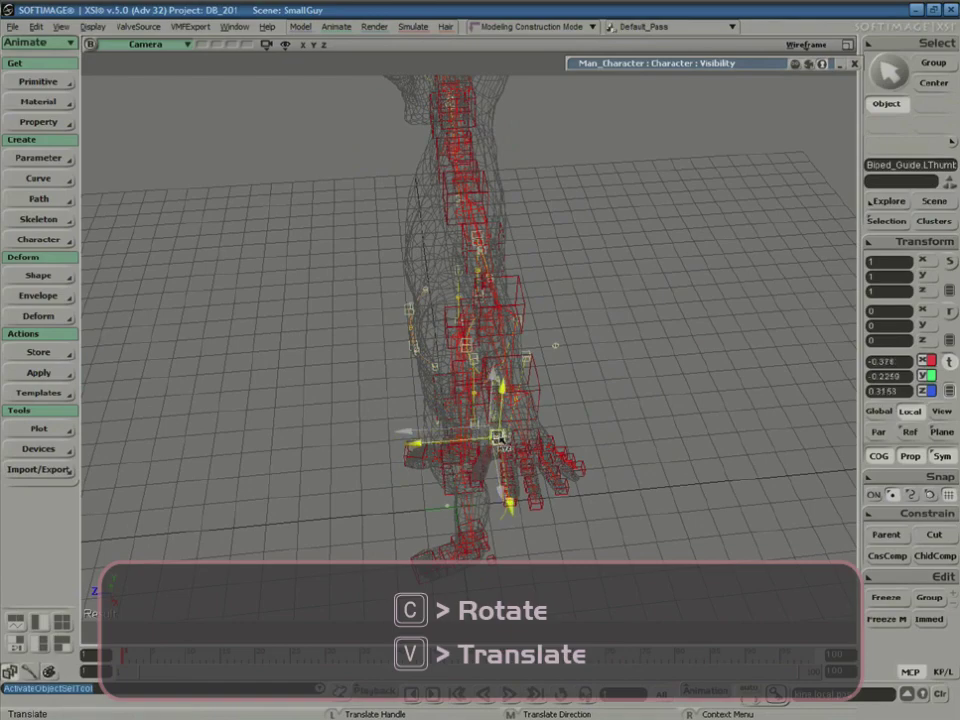
key(s)
right_drag(587, 446, 559, 457)
- Move the guide's LPinky1 control to the base of the little finger, to about -0.03, -0.11, -0.28 in local XYZ
key(space)
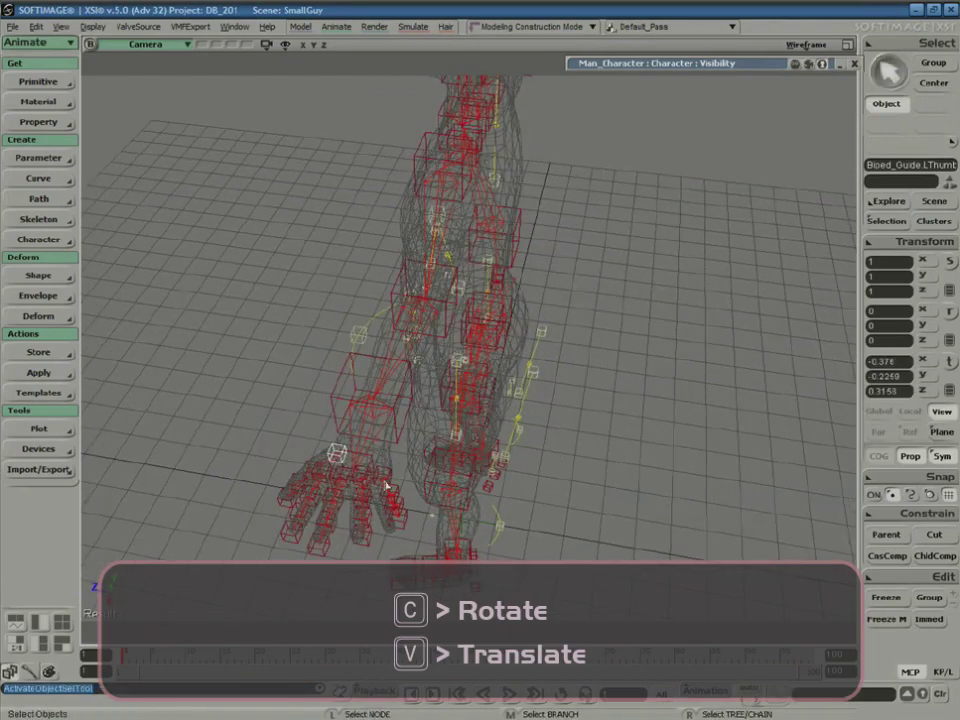
key(v)
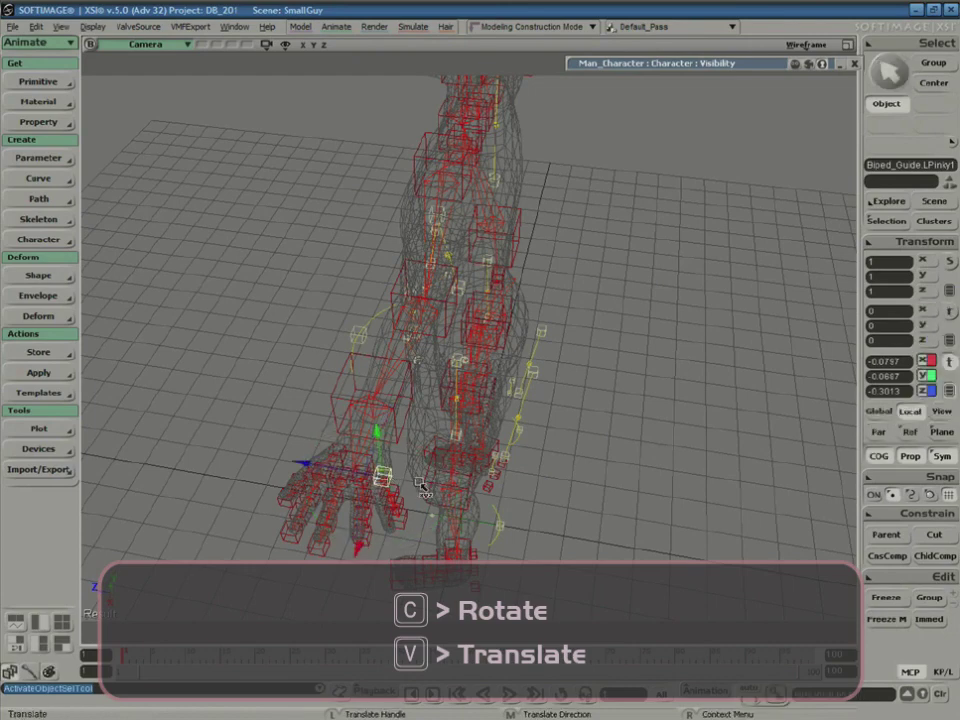
drag(385, 483, 383, 488)
key(s)
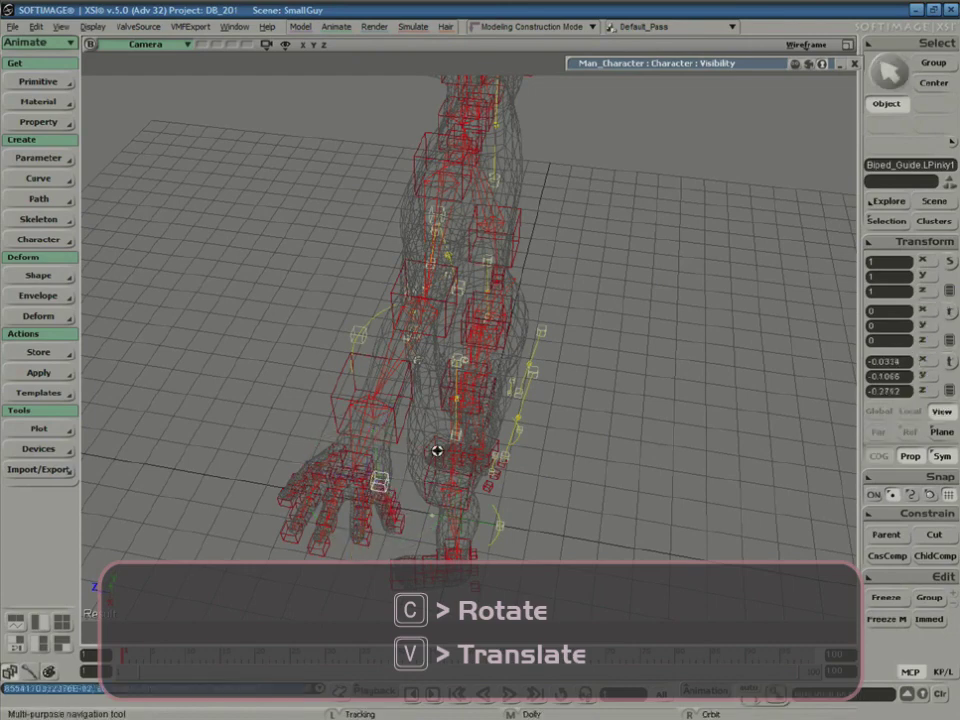
right_drag(439, 469, 467, 463)
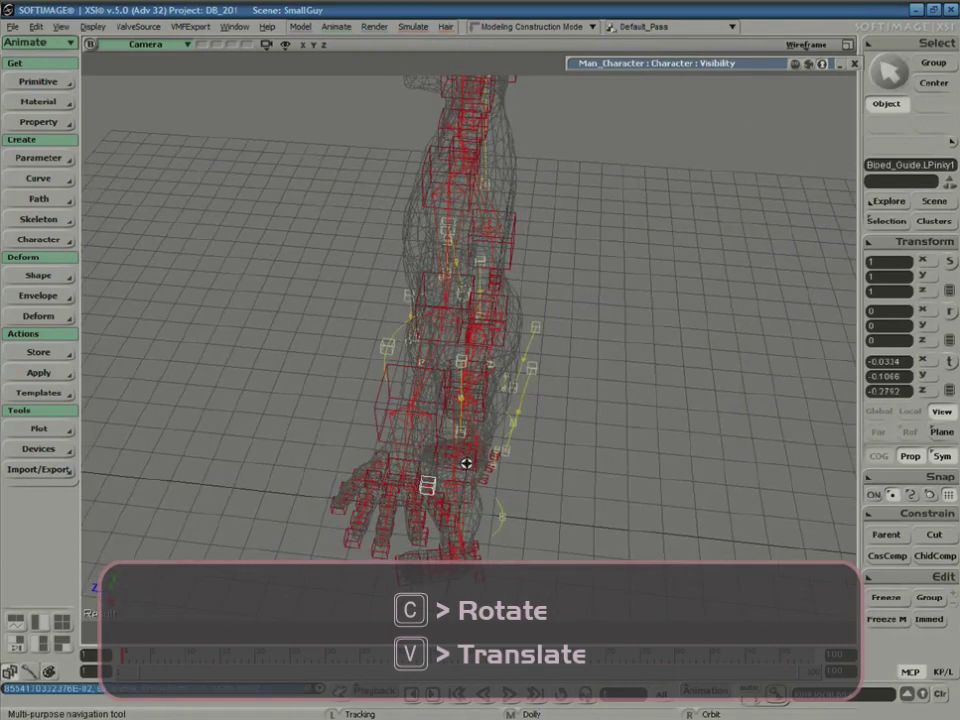
- Examine from several angles how the guide's left finger controls and torso fit the character mesh
middle_drag(452, 467, 439, 495)
key(v)
key(space)
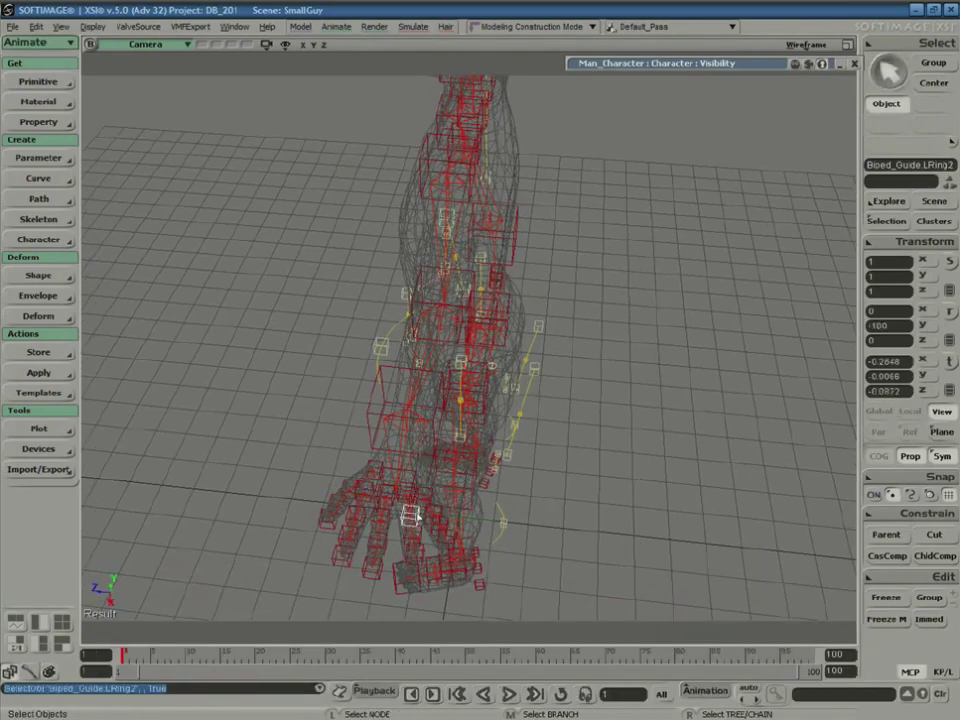
key(v)
right_drag(413, 518, 521, 495)
key(s)
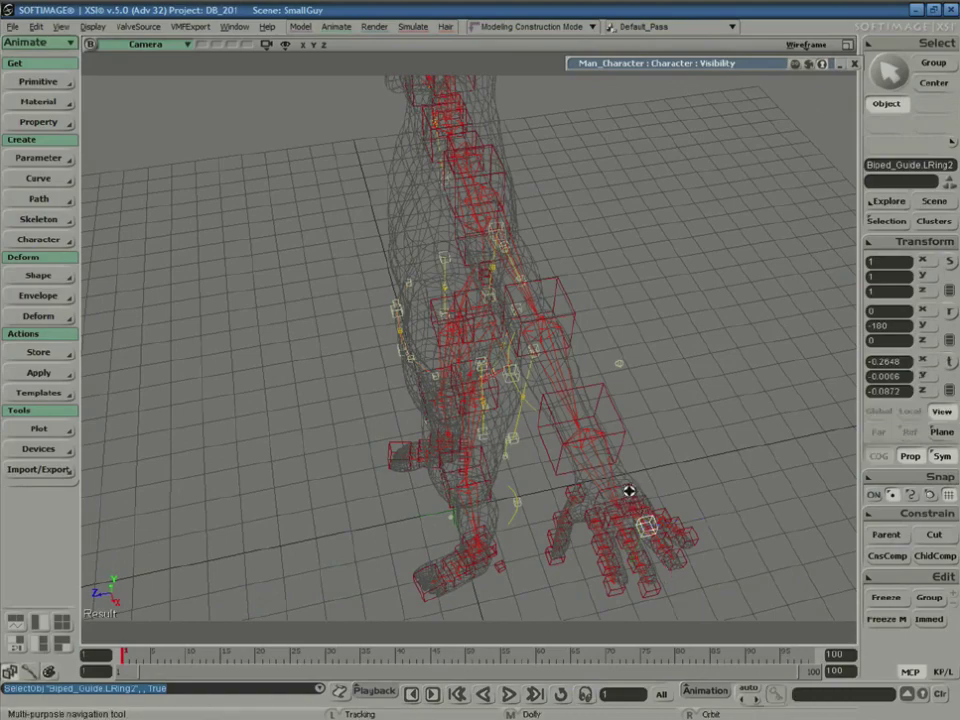
right_drag(625, 434, 681, 272)
right_drag(601, 373, 621, 394)
middle_drag(621, 394, 615, 441)
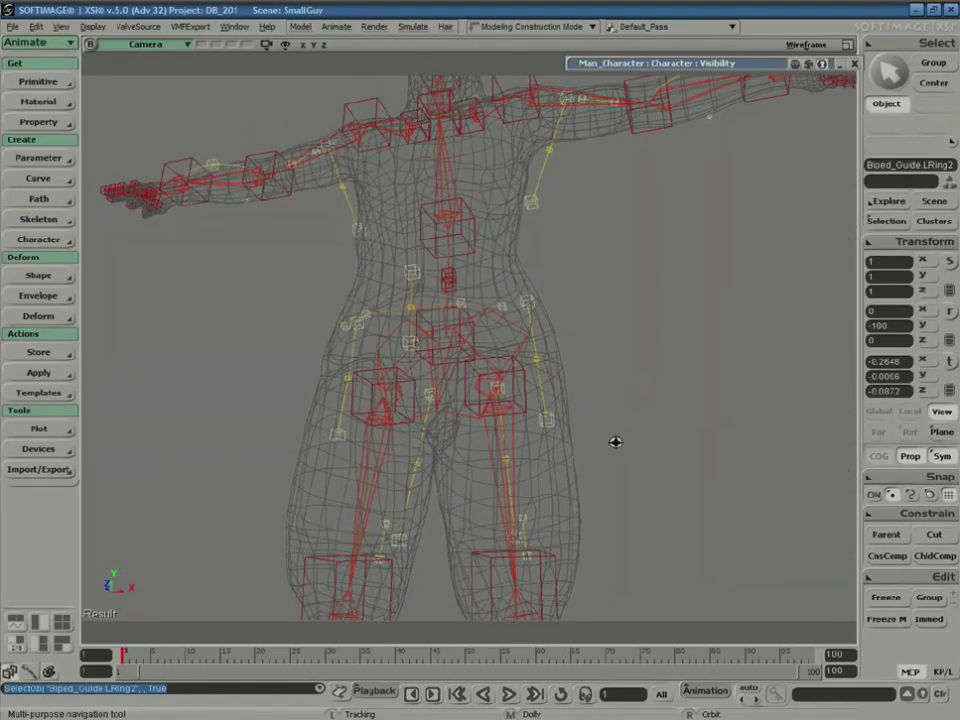
right_drag(637, 431, 606, 491)
middle_drag(606, 491, 636, 406)
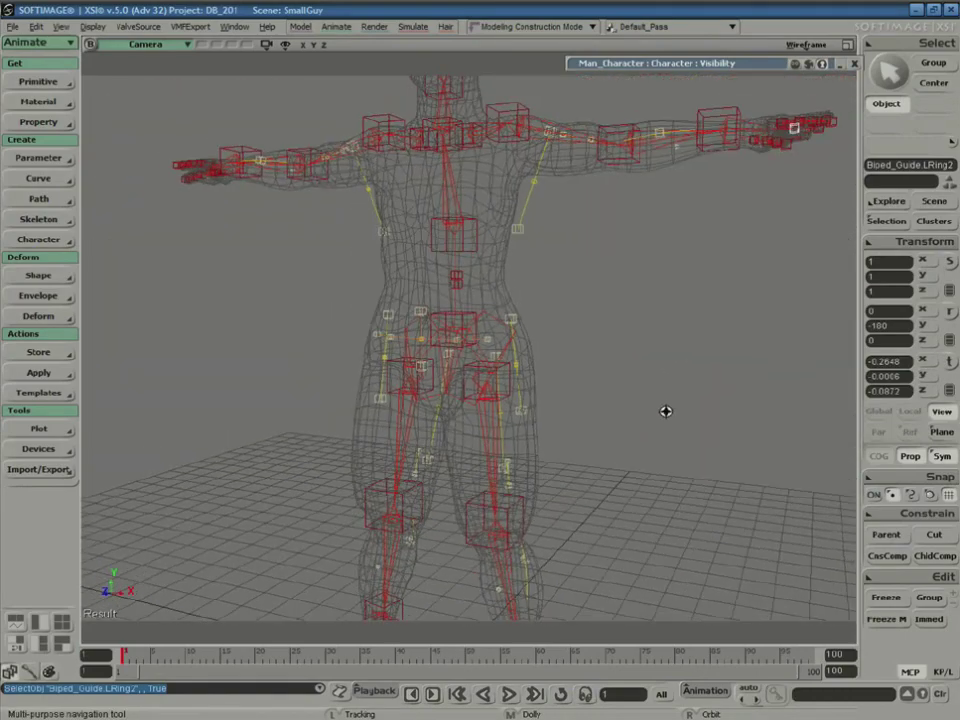
- Lower the guide's LowerStomach control on the belly and move the UpperStomach control down to a local Y of about -0.31
right_drag(666, 411, 604, 401)
key(space)
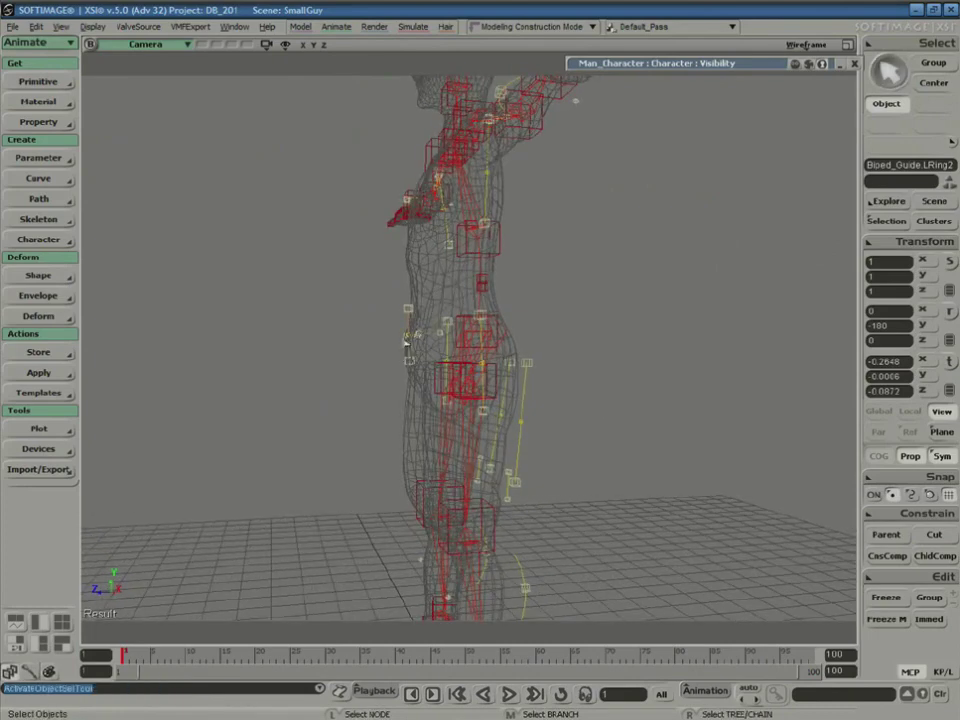
key(v)
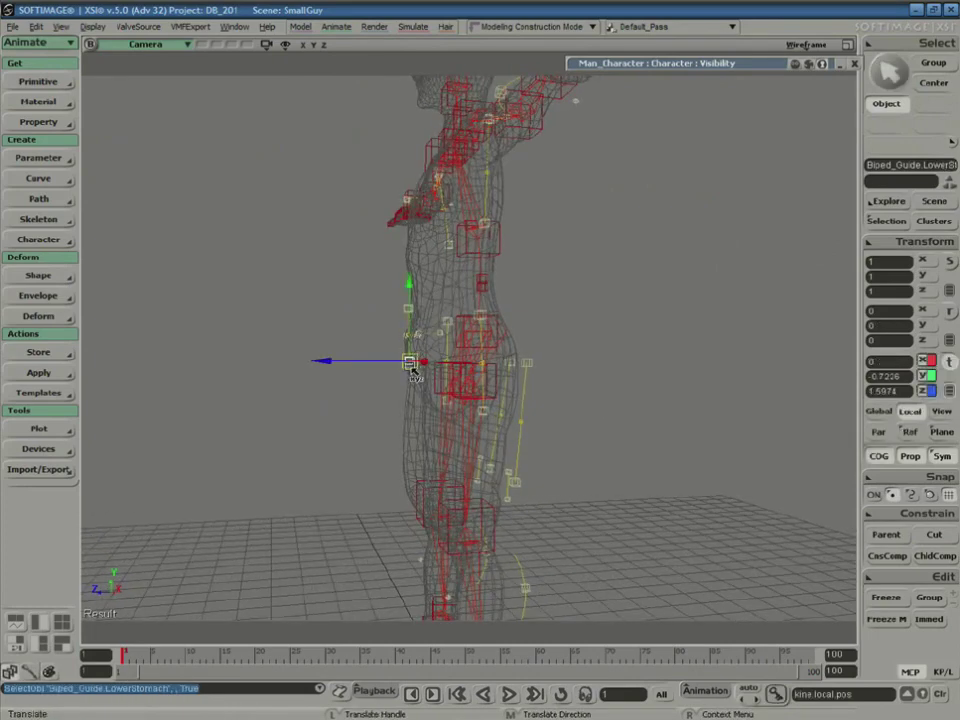
key(space)
click(408, 308)
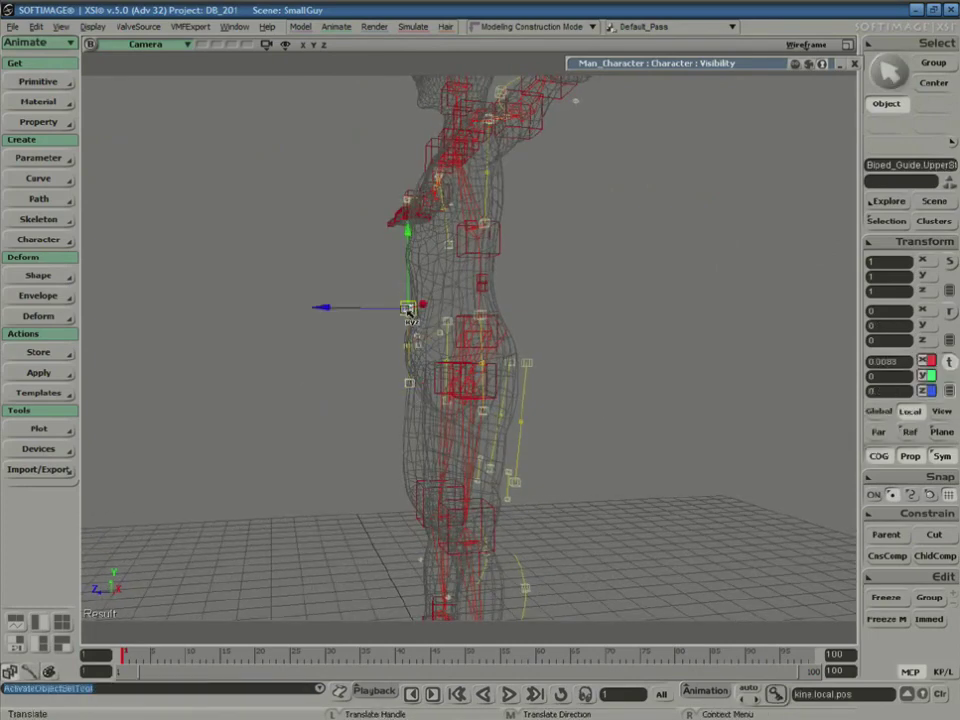
key(s)
right_drag(454, 369, 505, 363)
key(space)
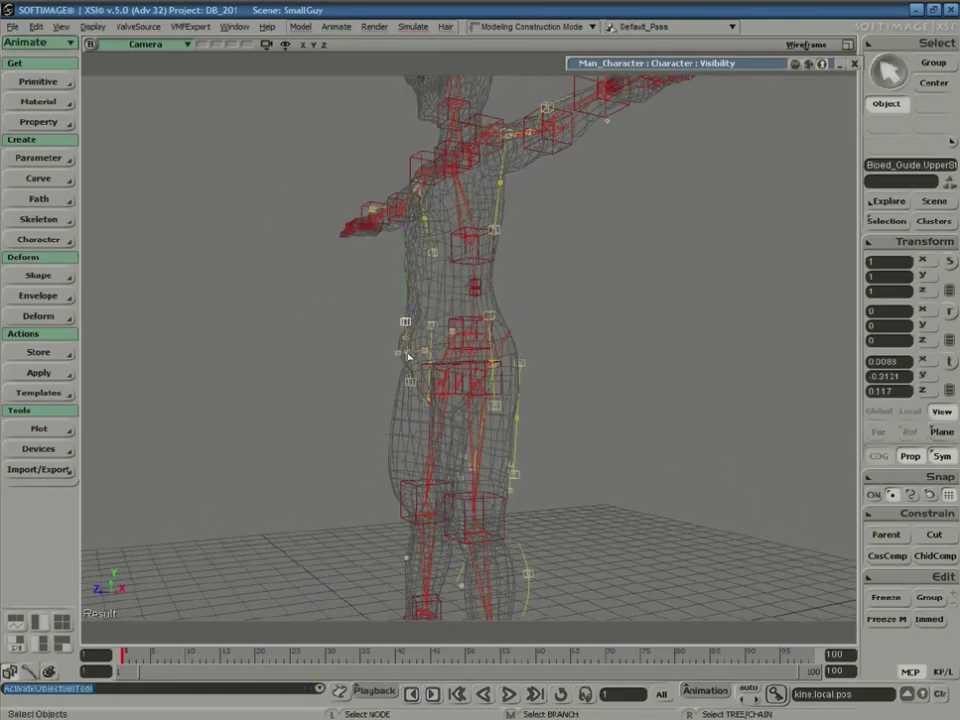
click(401, 356)
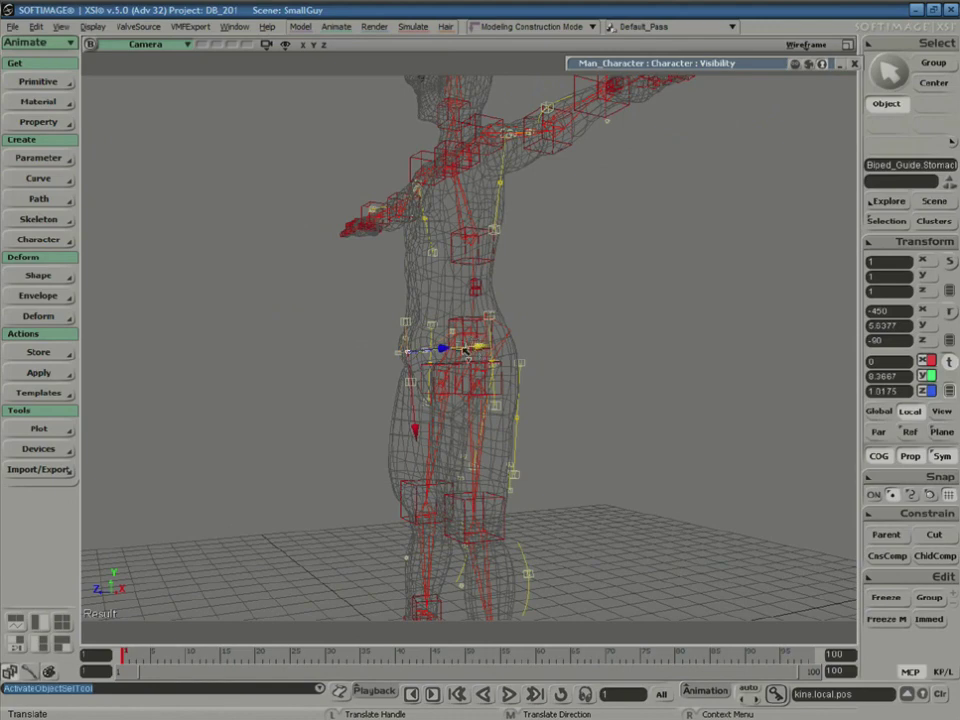
- Move the guide's left rear calf control forward onto the back of the calf, to a local Z of about 0.74
key(s)
right_drag(428, 368, 475, 384)
drag(546, 471, 545, 349)
key(space)
click(518, 373)
key(v)
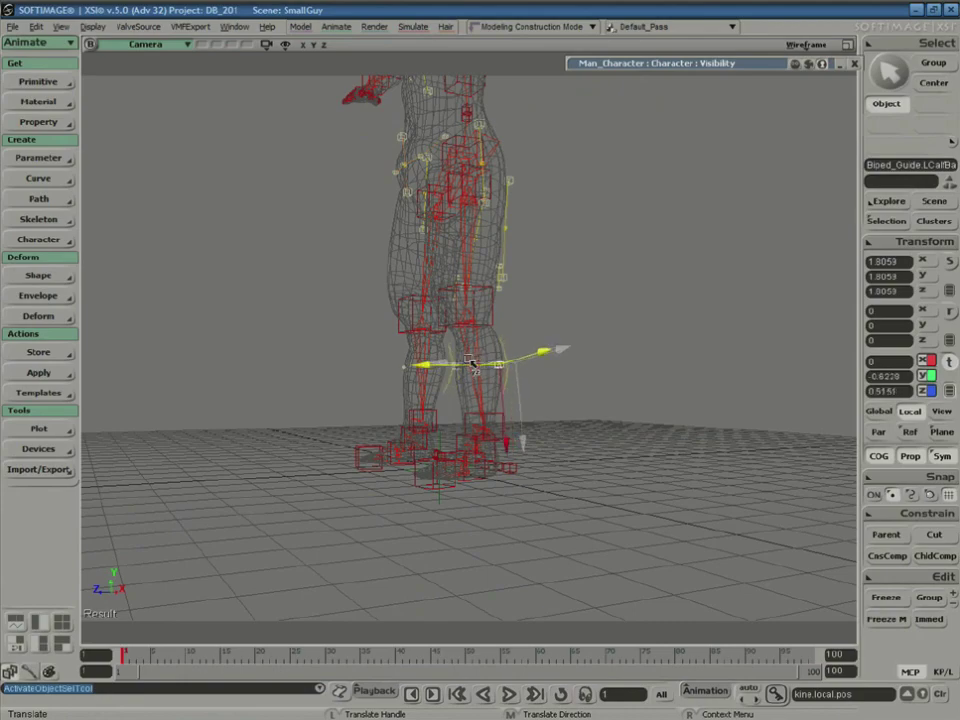
key(s)
right_drag(596, 371, 536, 398)
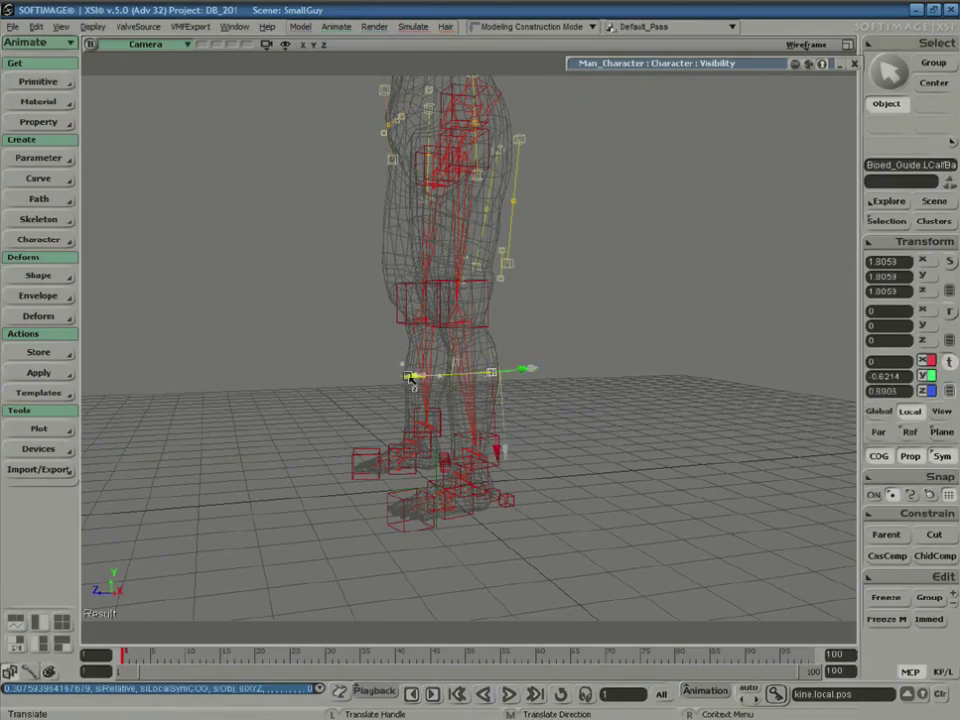
- Move the guide's upper left hip control outward to the side surface of the character's hip
key(s)
right_drag(417, 378, 688, 403)
key(space)
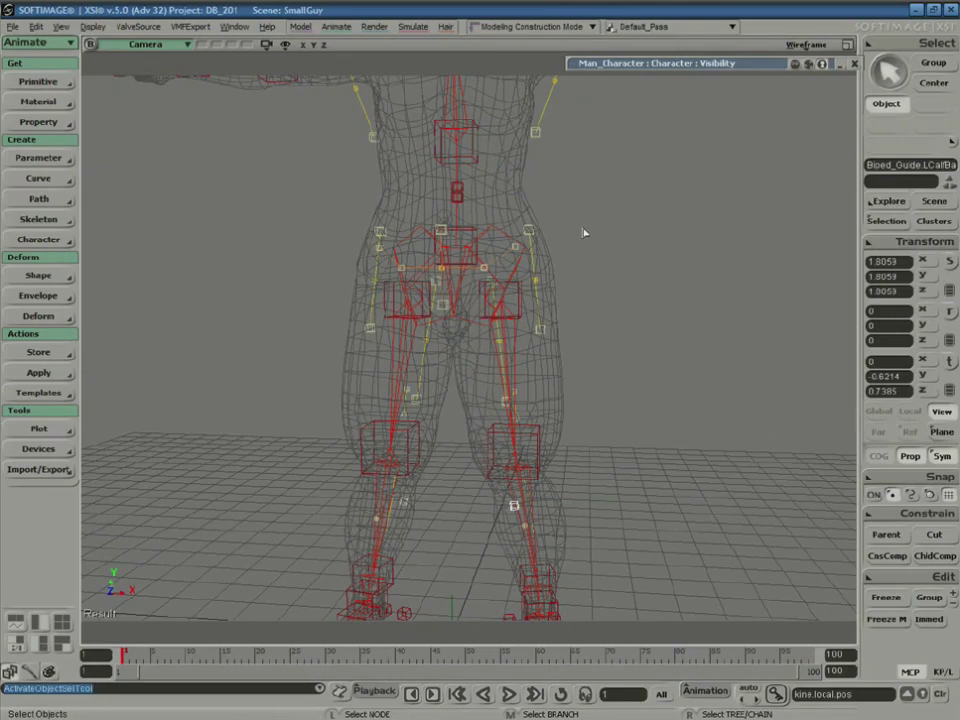
click(529, 230)
key(v)
drag(530, 228, 547, 230)
- Move the guide's LHipBottom control outward to the side of the thigh, to a local X of about 0.82 and Y of about 1.28
key(space)
click(543, 331)
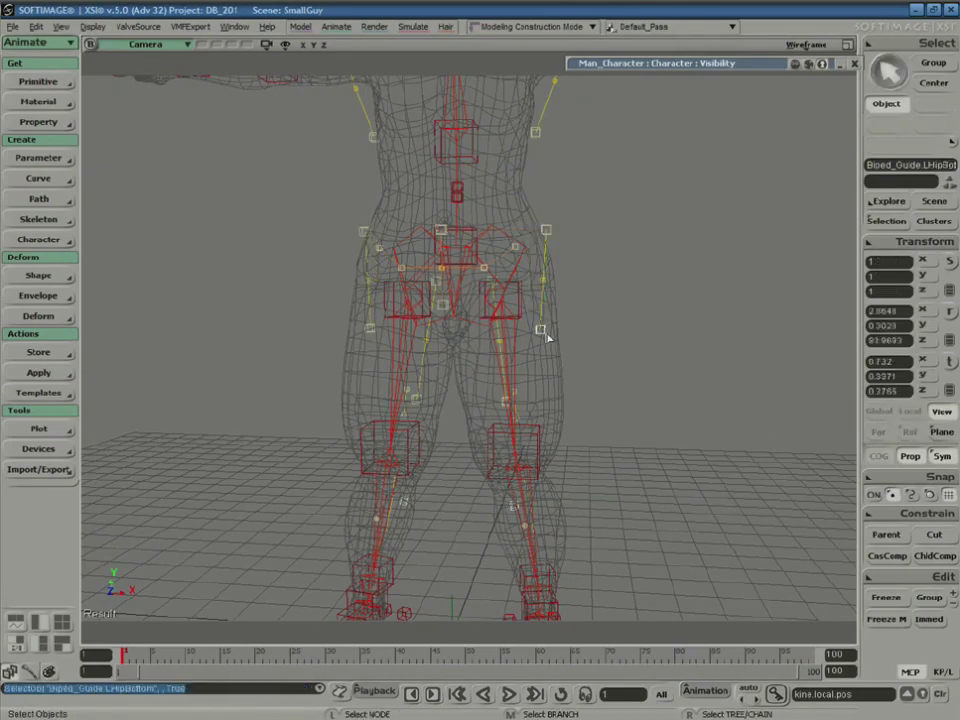
key(v)
drag(573, 337, 568, 332)
- Move the guide's lower left rear control, behind the thigh, up and forward to the mesh surface
key(s)
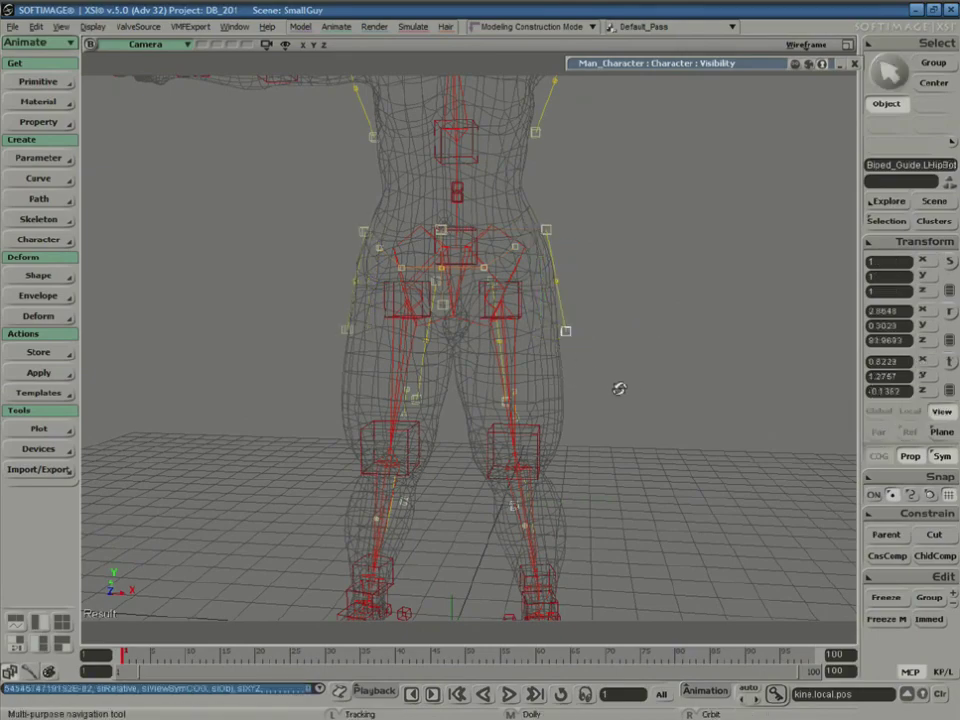
right_drag(617, 388, 536, 388)
key(space)
click(491, 408)
key(s)
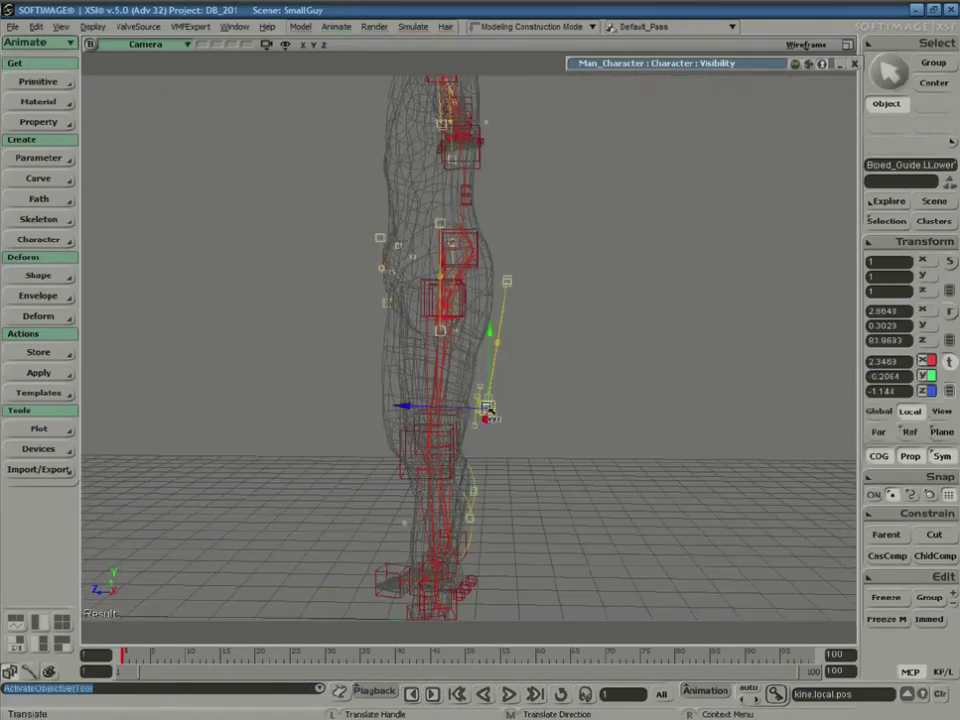
- Move the guide's LRear1 control forward onto the buttock, to a local Y of about 8.30 and Z of about -1.50
key(space)
key(v)
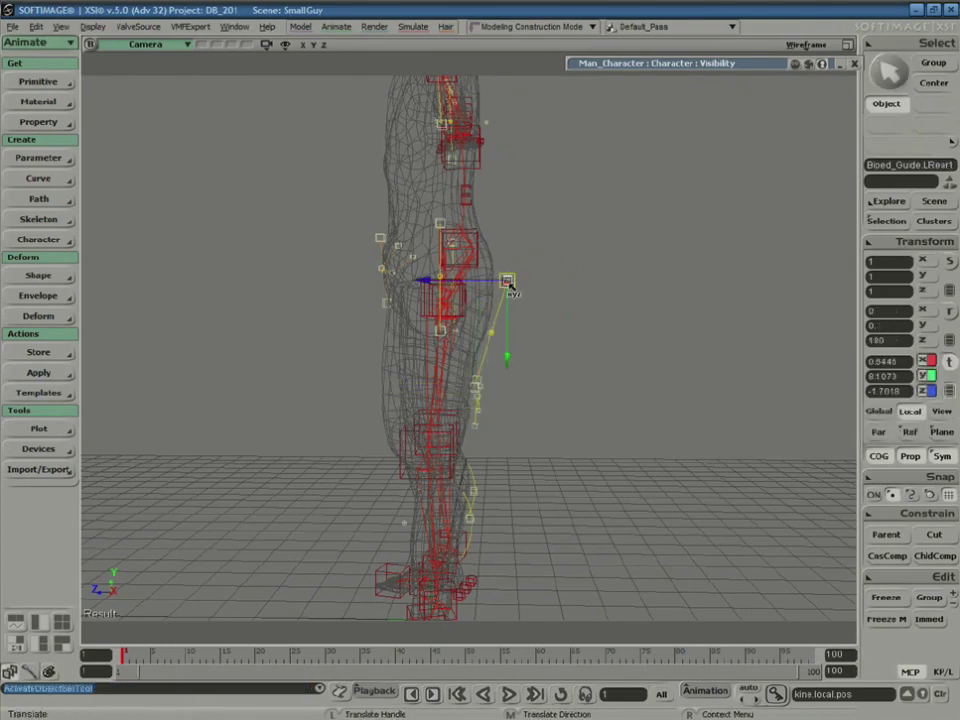
key(s)
right_drag(527, 414, 504, 396)
key(v)
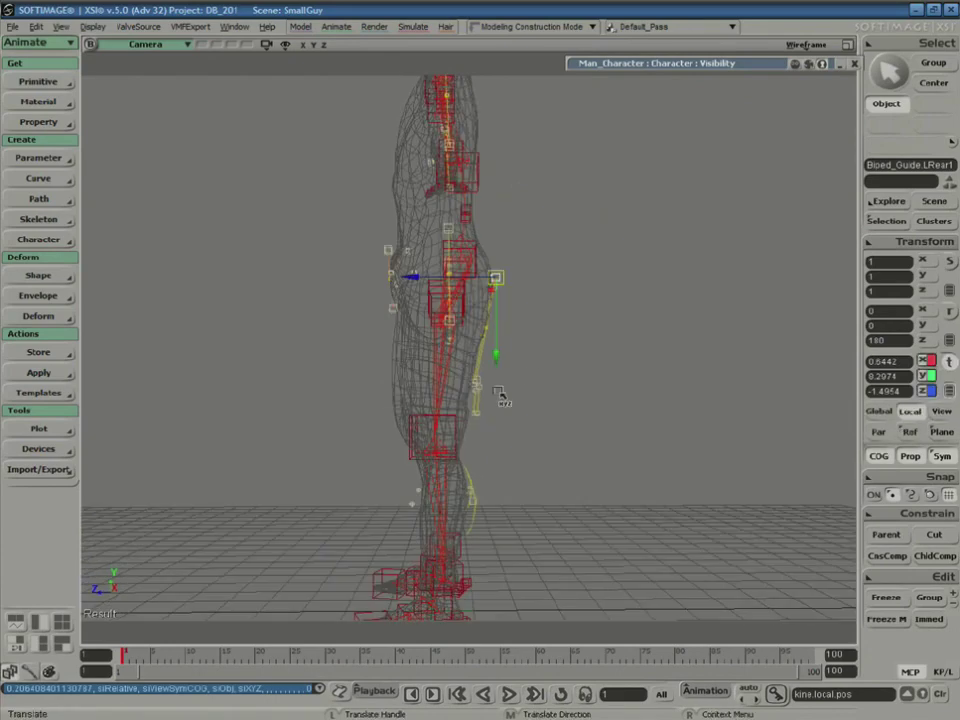
- Move the guide's two left rear thigh controls onto the back of the thigh, with the lower one just behind the knee
key(space)
click(480, 408)
key(v)
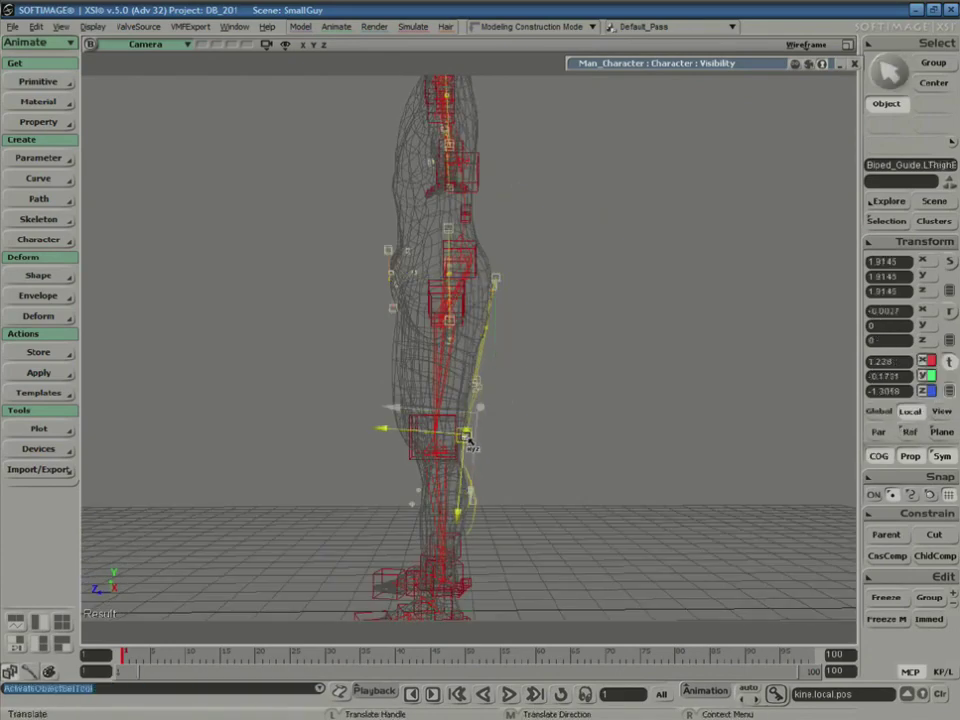
drag(470, 440, 485, 398)
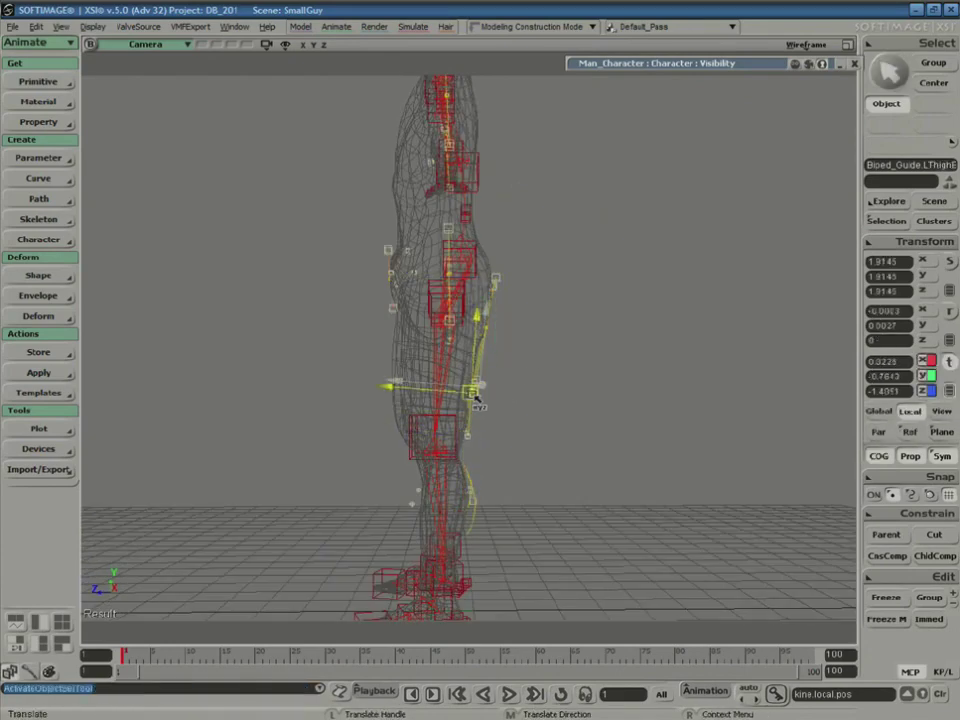
- Move the guide's lower left armpit control down and inward to the side of the torso, to a local X of about 1.56
key(s)
right_drag(553, 285, 583, 446)
key(v)
key(s)
key(space)
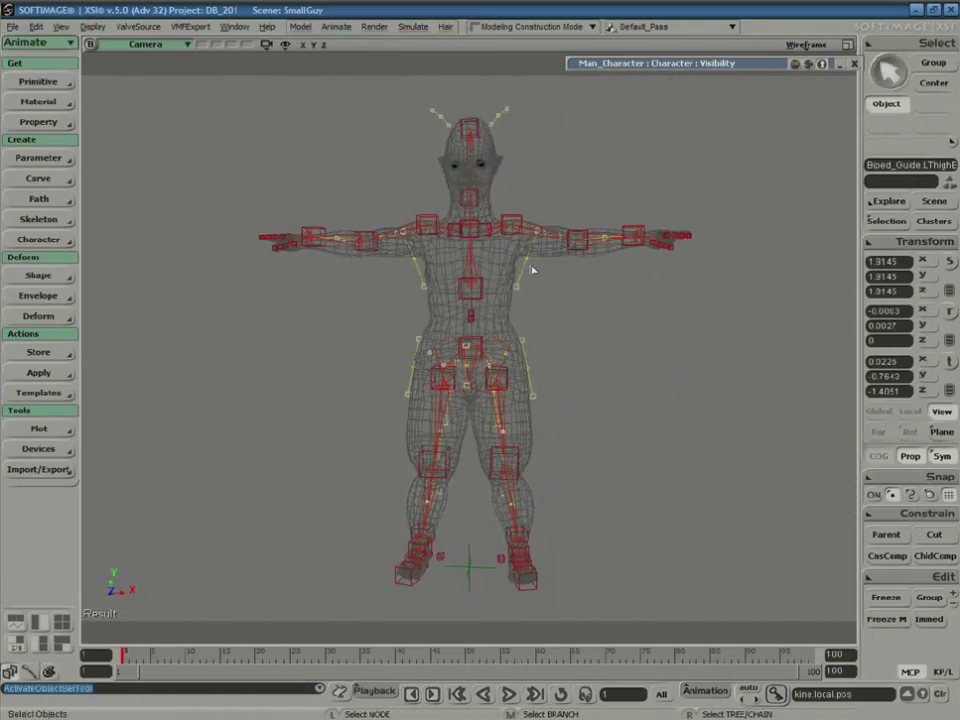
click(516, 287)
key(v)
key(space)
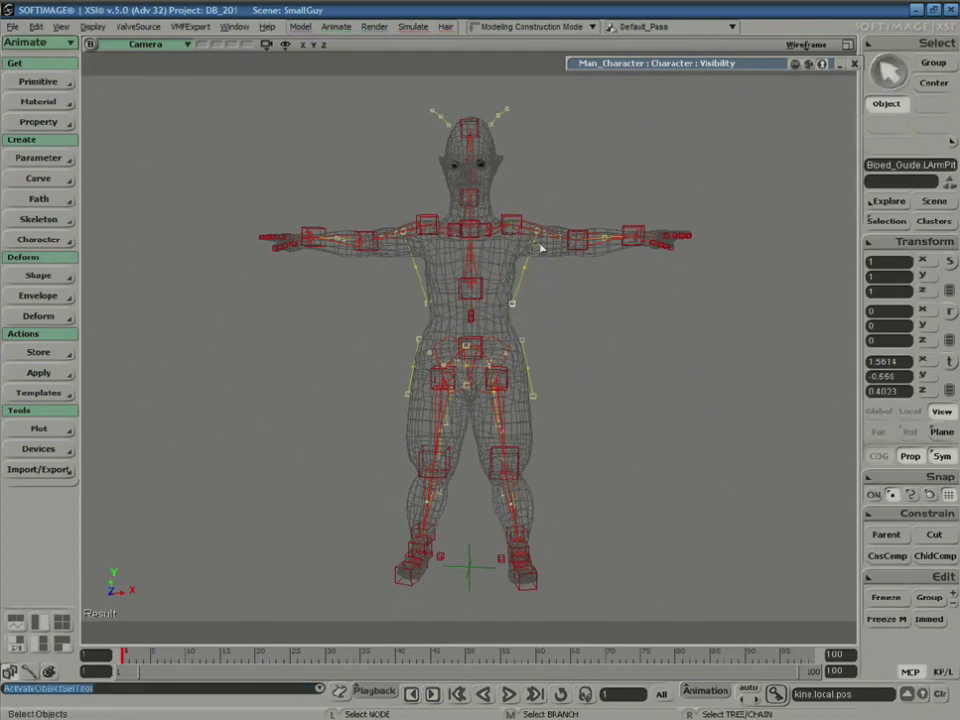
- Move the guide's upper left armpit control inward beside the shoulder, to a local X of about 0.46
click(539, 232)
key(v)
drag(535, 255, 531, 262)
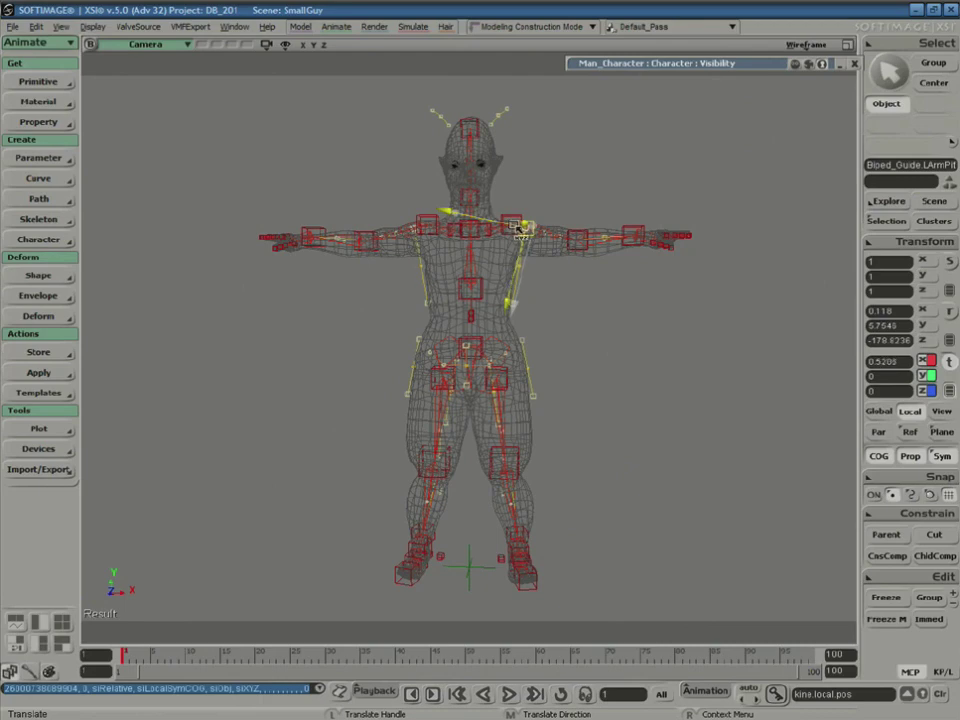
drag(519, 230, 521, 226)
- Examine the armpit control placement from the Top view and in the perspective User view
click(187, 44)
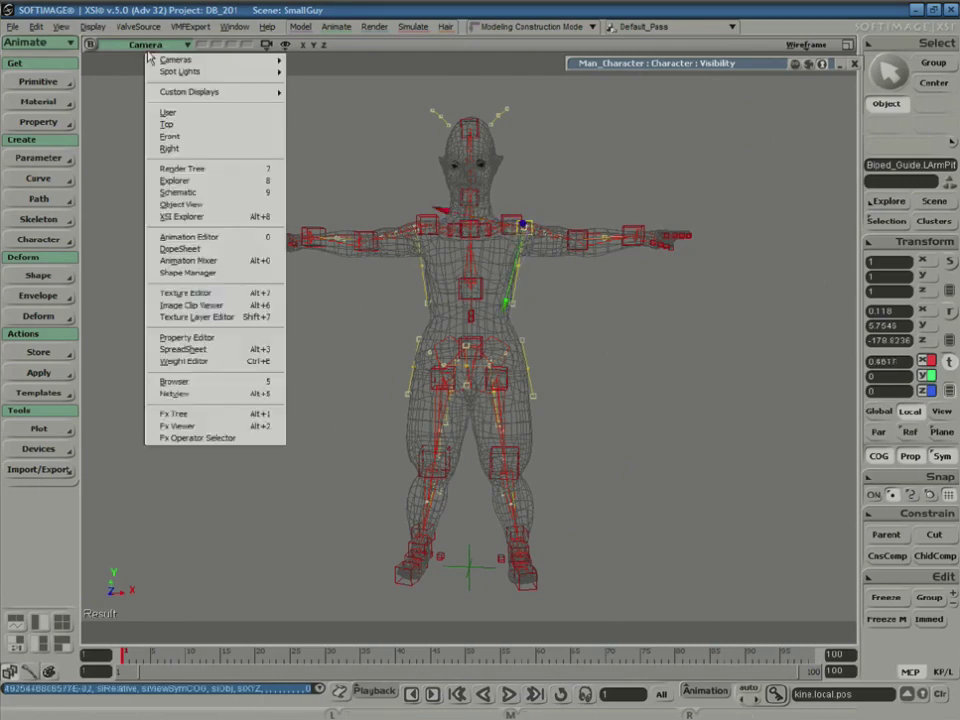
click(189, 126)
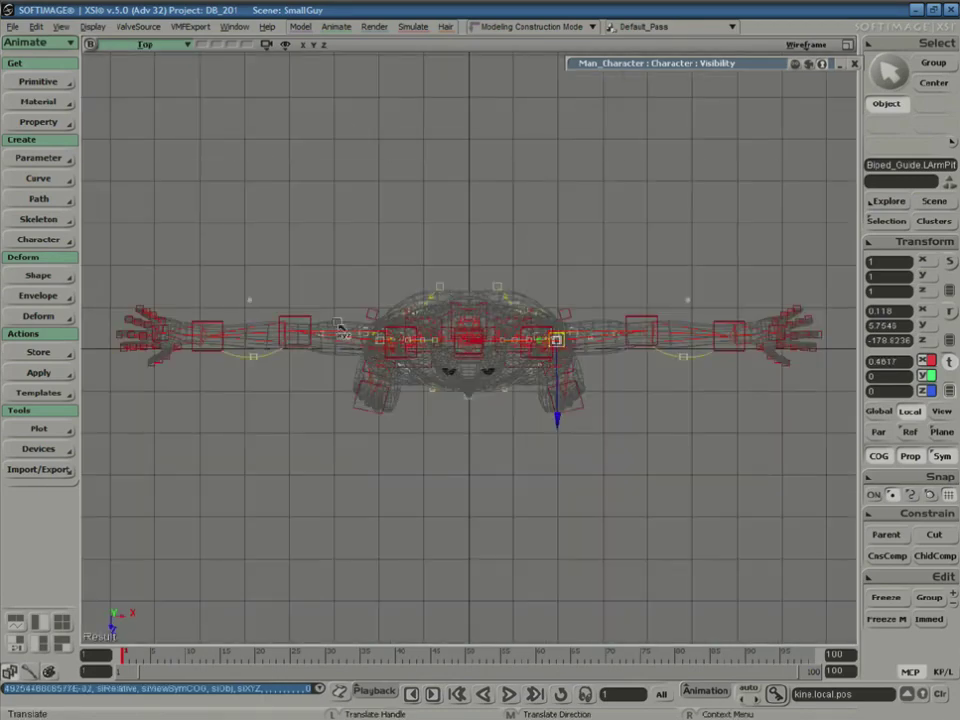
click(160, 45)
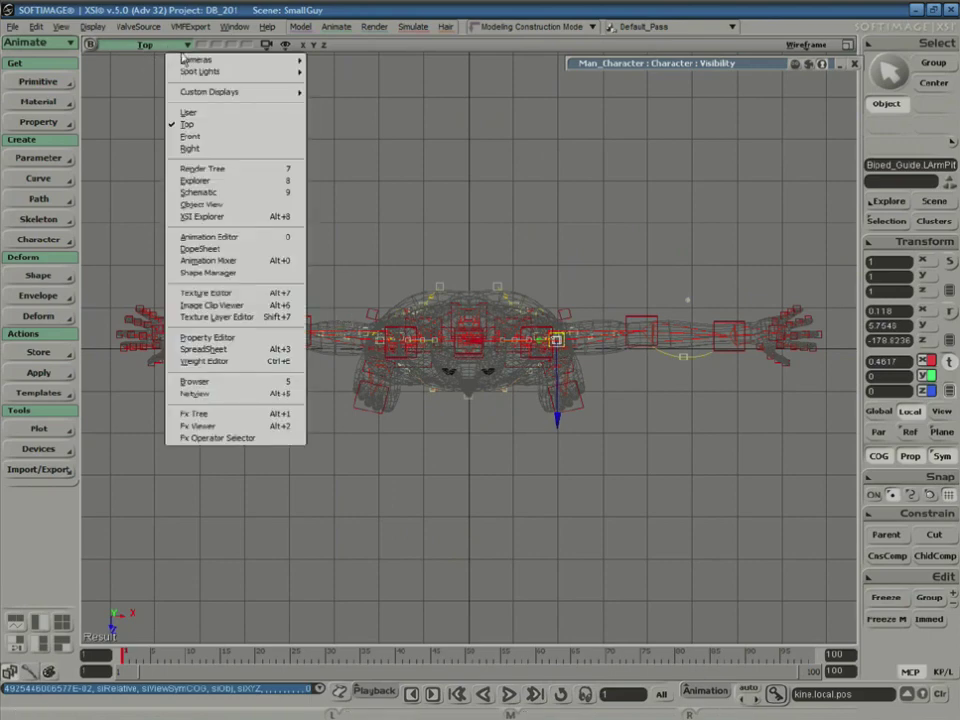
click(228, 114)
key(a)
key(s)
middle_drag(623, 316, 598, 321)
right_drag(598, 321, 610, 311)
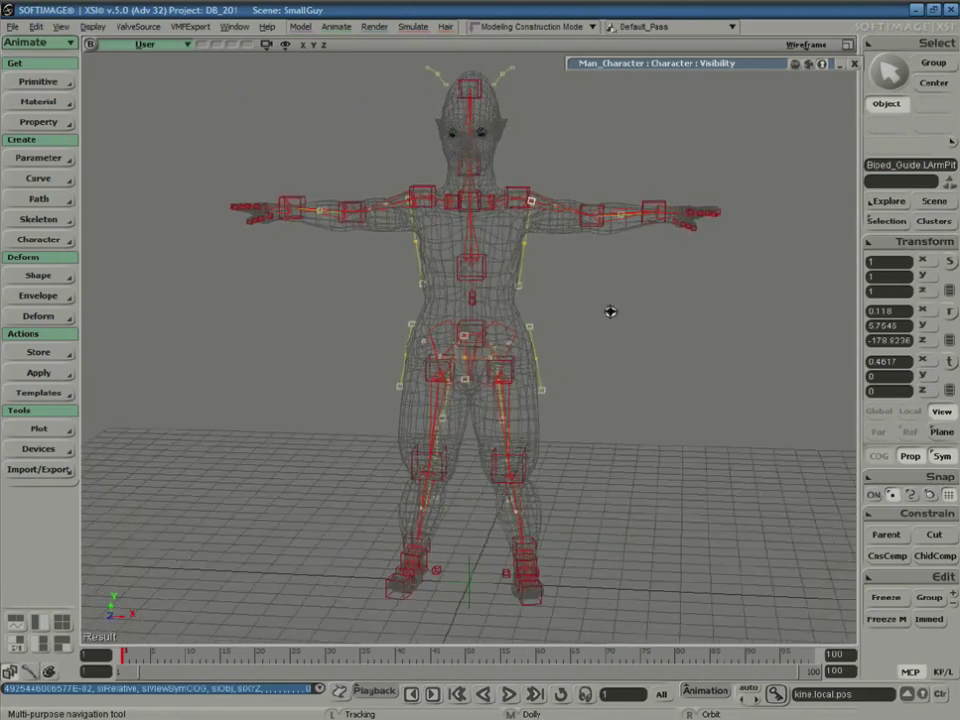
- Move the guide's LEar1 control down along the head to the character's left ear
key(space)
click(500, 90)
key(v)
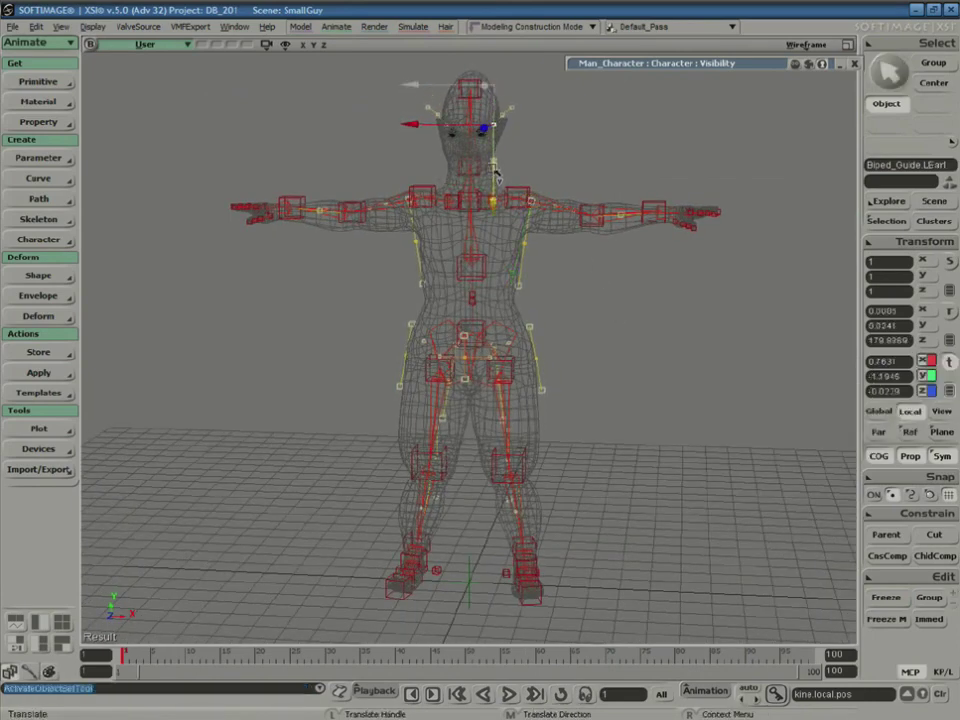
drag(495, 172, 495, 171)
- Lower the guide's left shoulder control to a local Y of about -0.25 and raise the left elbow control to about -0.22
key(s)
right_drag(650, 326, 666, 341)
key(space)
click(521, 190)
key(v)
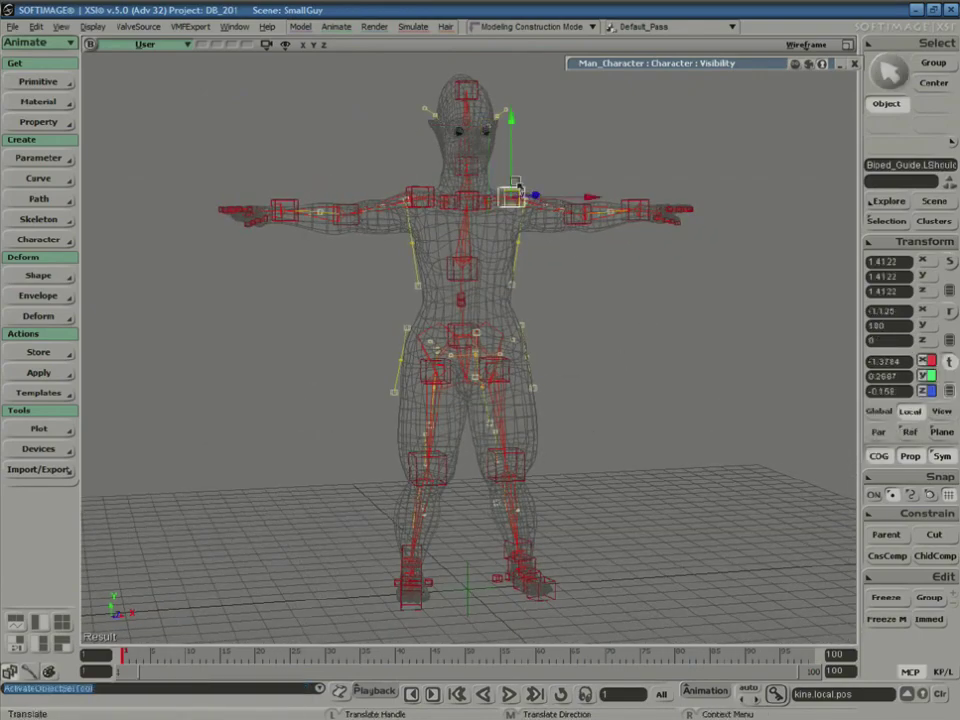
drag(512, 178, 512, 187)
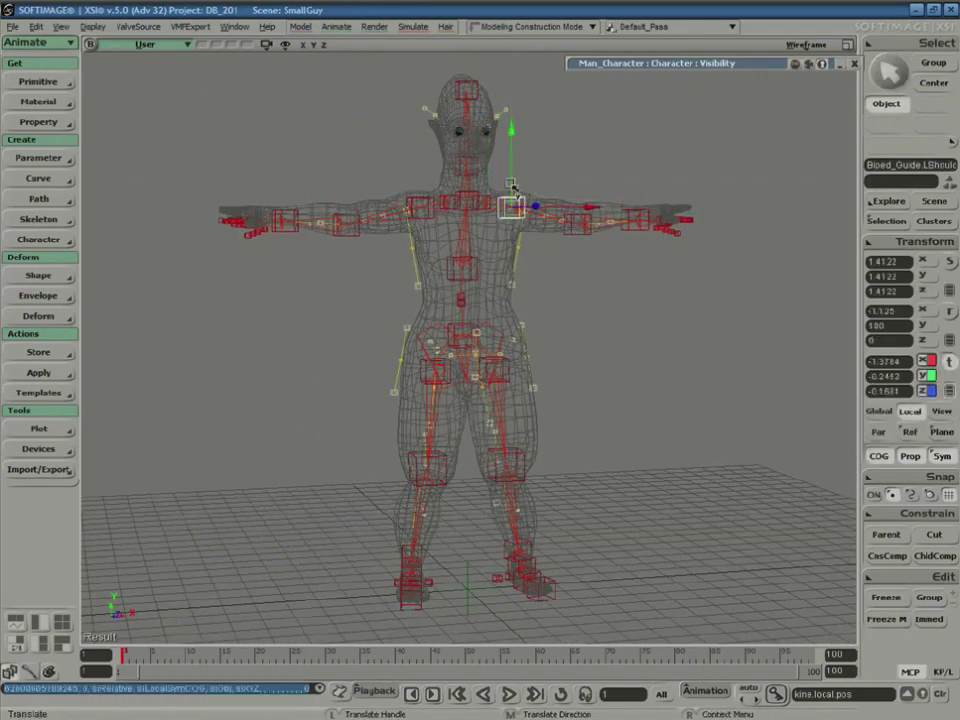
click(578, 216)
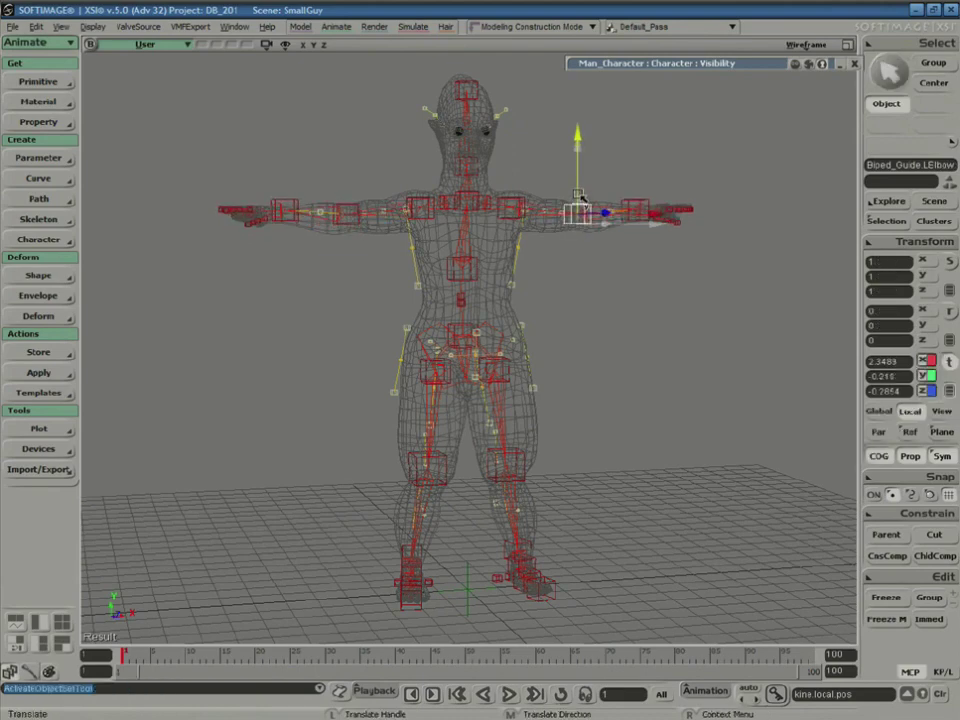
click(585, 332)
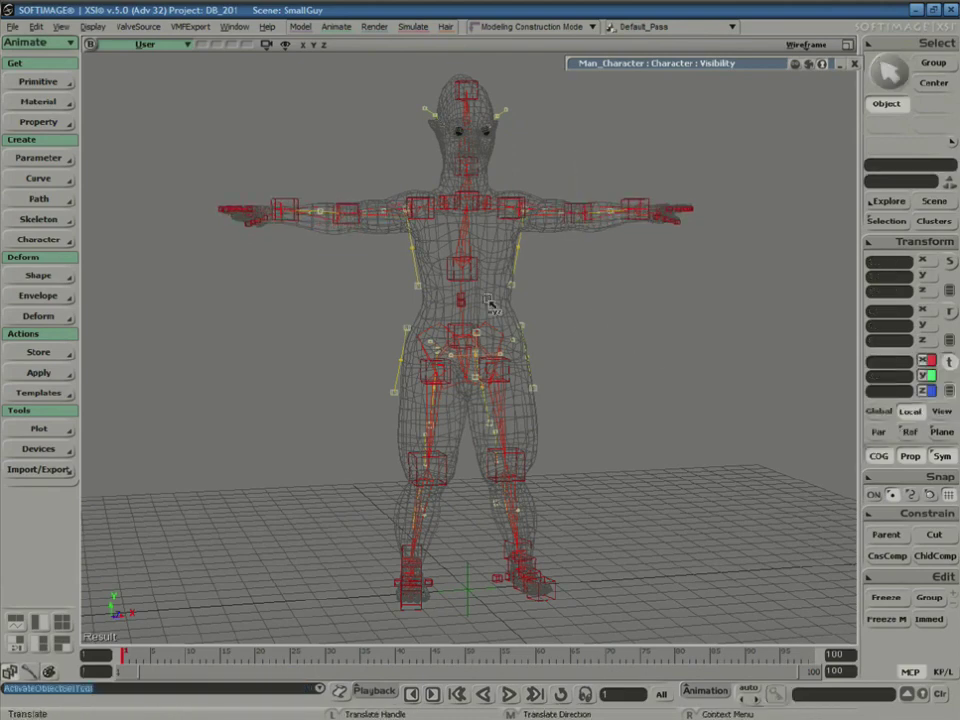
- Inspect the guide's fit inside the character mesh from several angles
key(s)
middle_drag(628, 313, 579, 321)
right_drag(579, 321, 587, 356)
middle_drag(587, 356, 633, 281)
right_drag(633, 281, 626, 361)
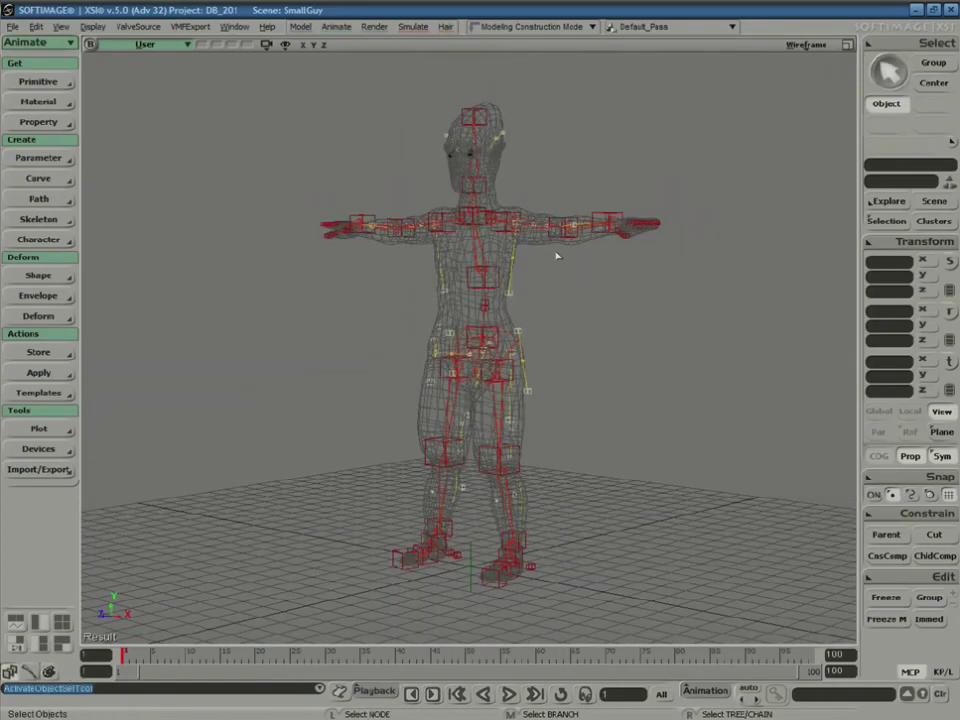
key(s)
right_drag(564, 326, 519, 300)
- Start creating a rig from the biped guide and review its chest, belly, head, limb, roll division, skin and shadow rig options
click(38, 240)
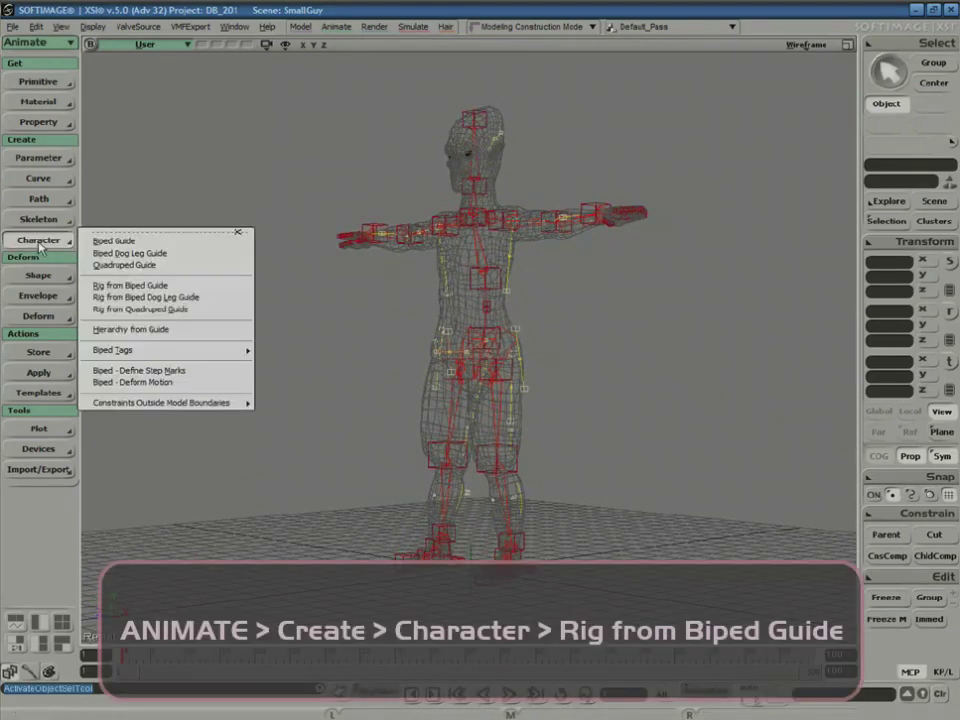
click(164, 287)
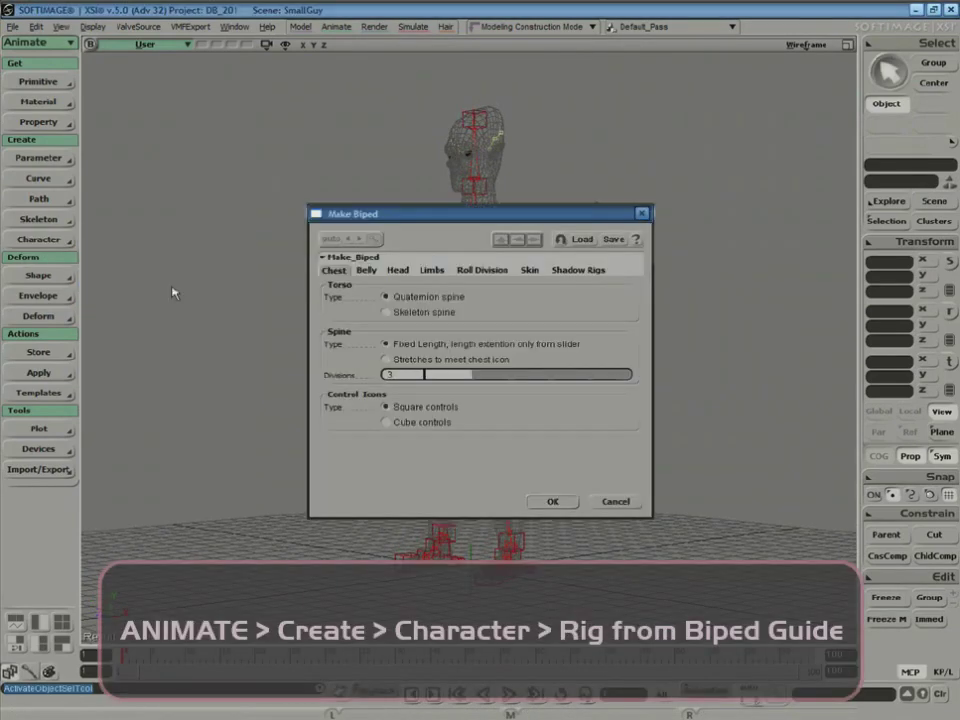
click(364, 272)
click(400, 272)
click(366, 271)
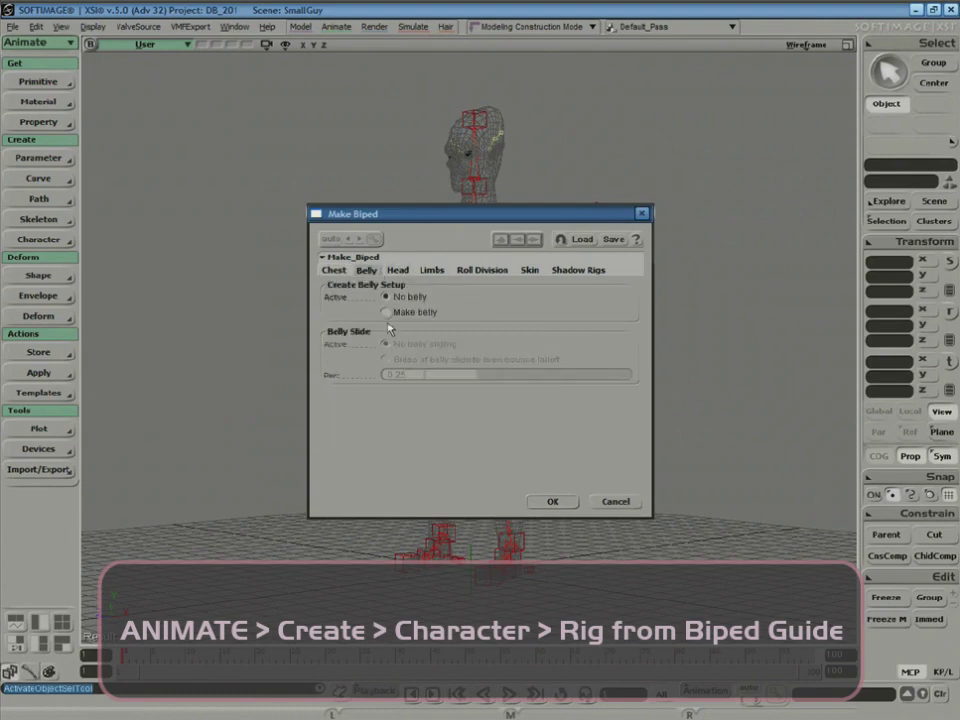
click(399, 272)
click(477, 274)
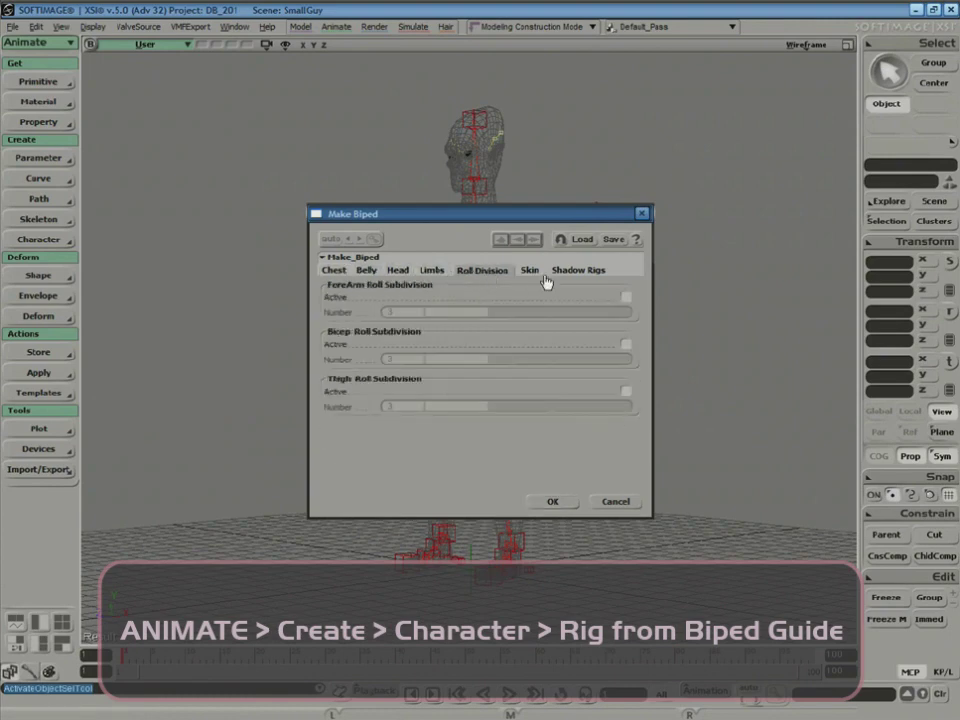
click(576, 271)
click(530, 271)
click(432, 271)
click(362, 272)
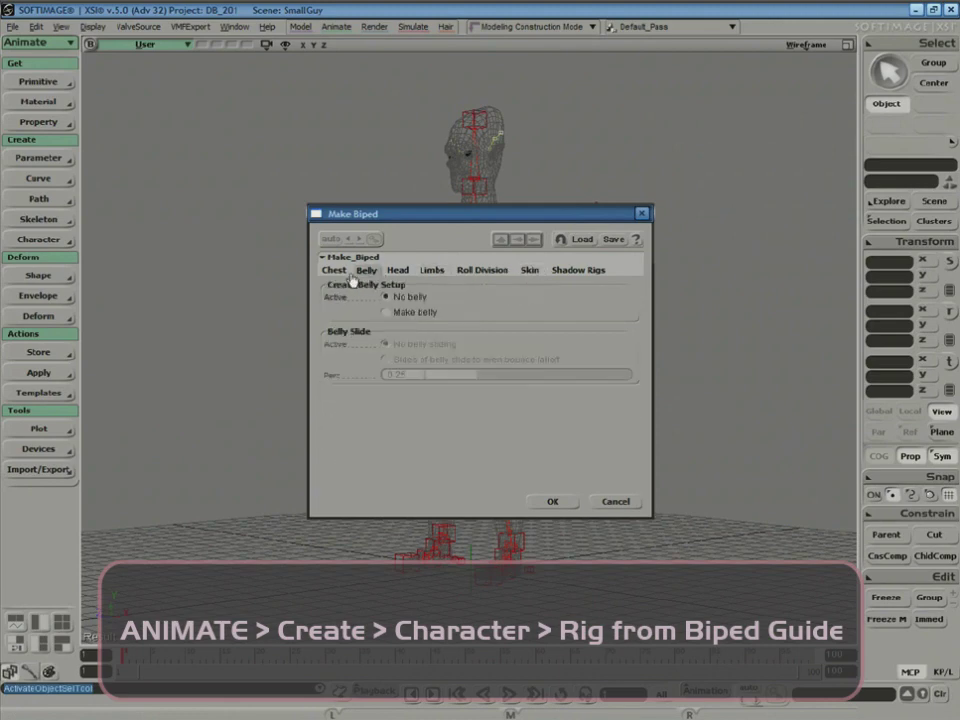
click(336, 271)
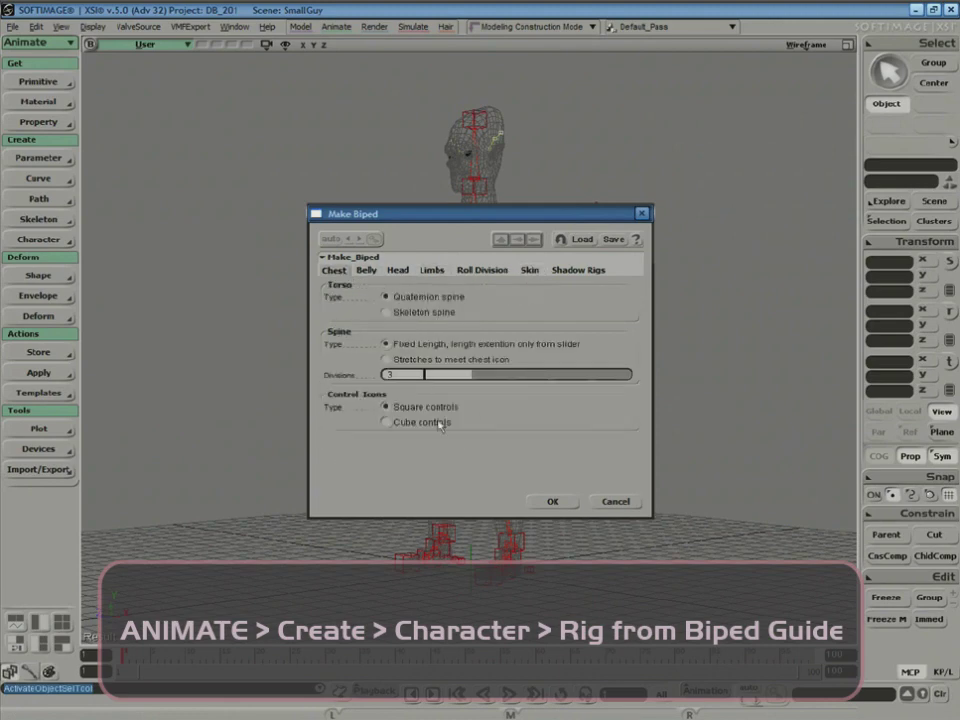
- Generate the rig with a fixed-length quaternion spine, 3 divisions and square controls, and close the resulting rig properties
click(555, 504)
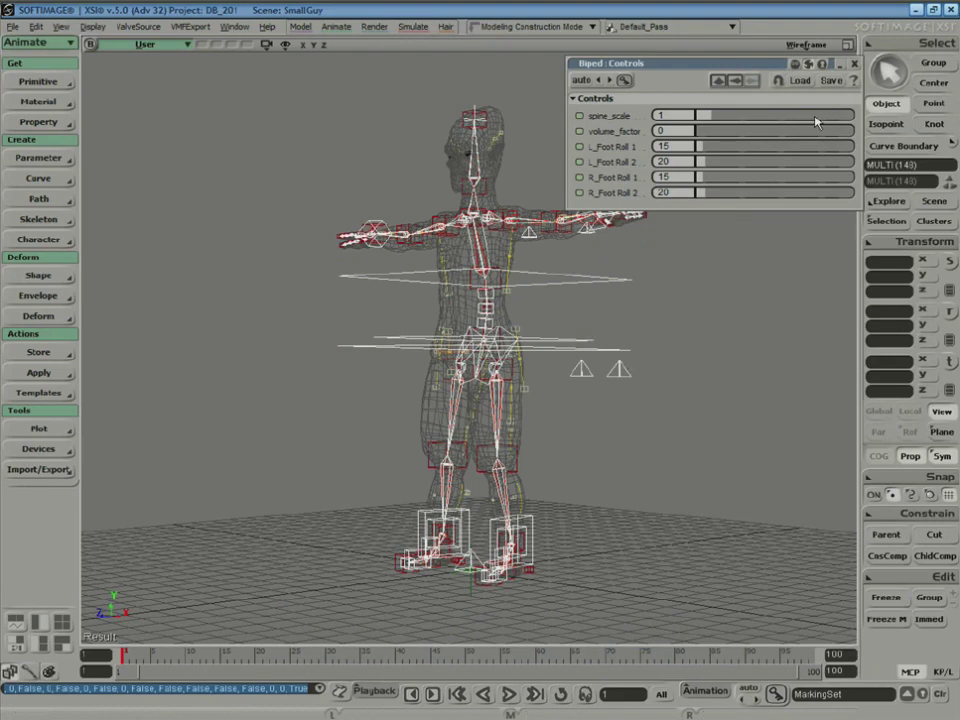
click(854, 64)
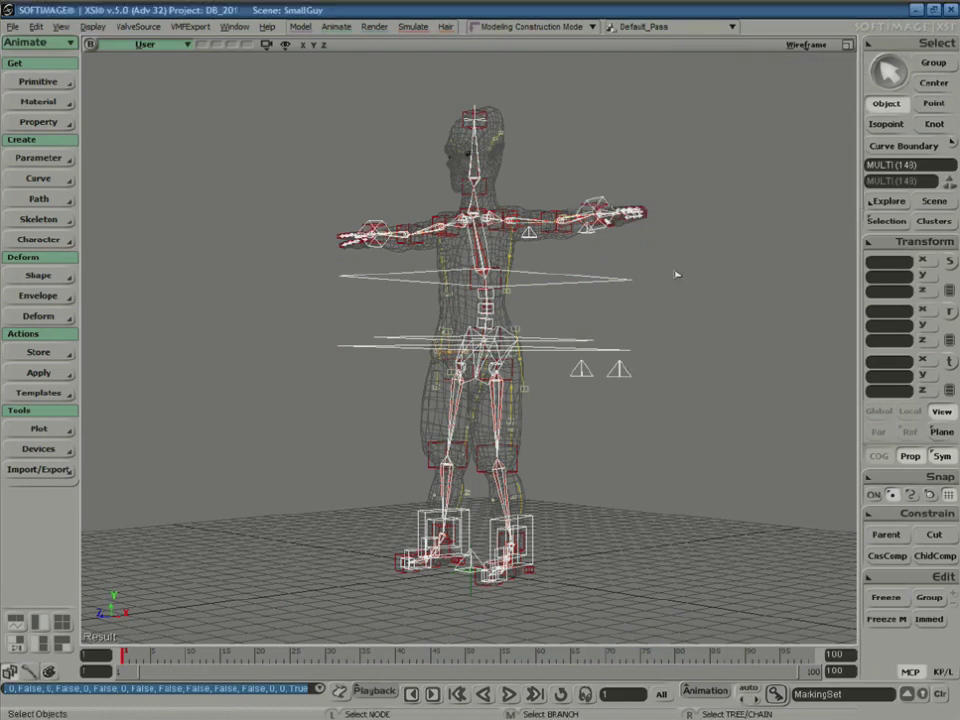
- Turn on Selectability for the Character mesh under Man_Character in its visibility properties, and clear the selection
key(8)
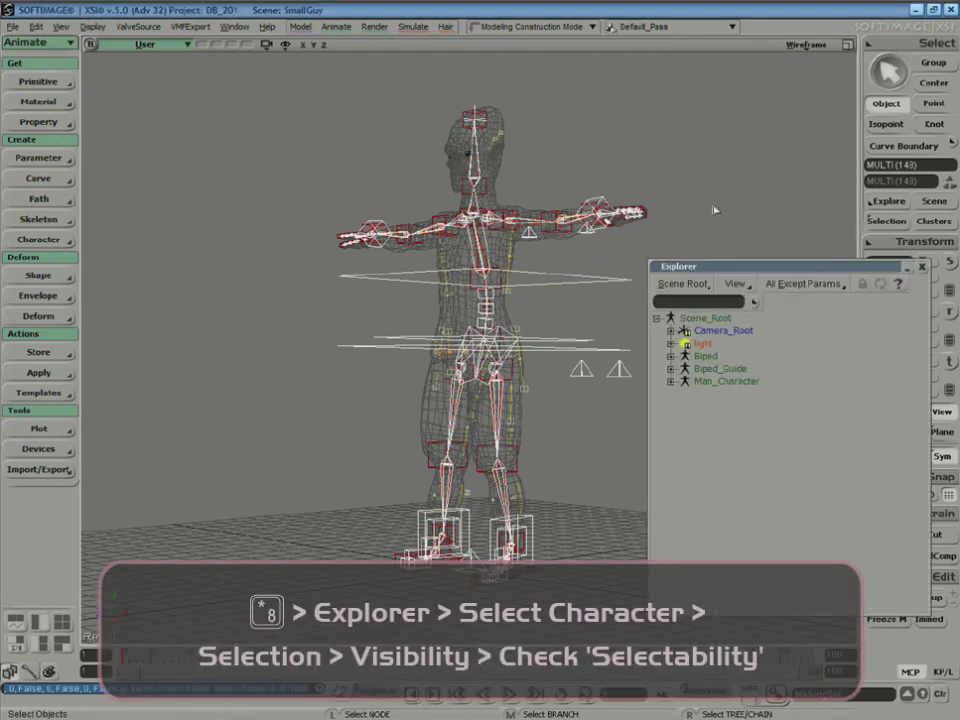
click(670, 381)
click(726, 457)
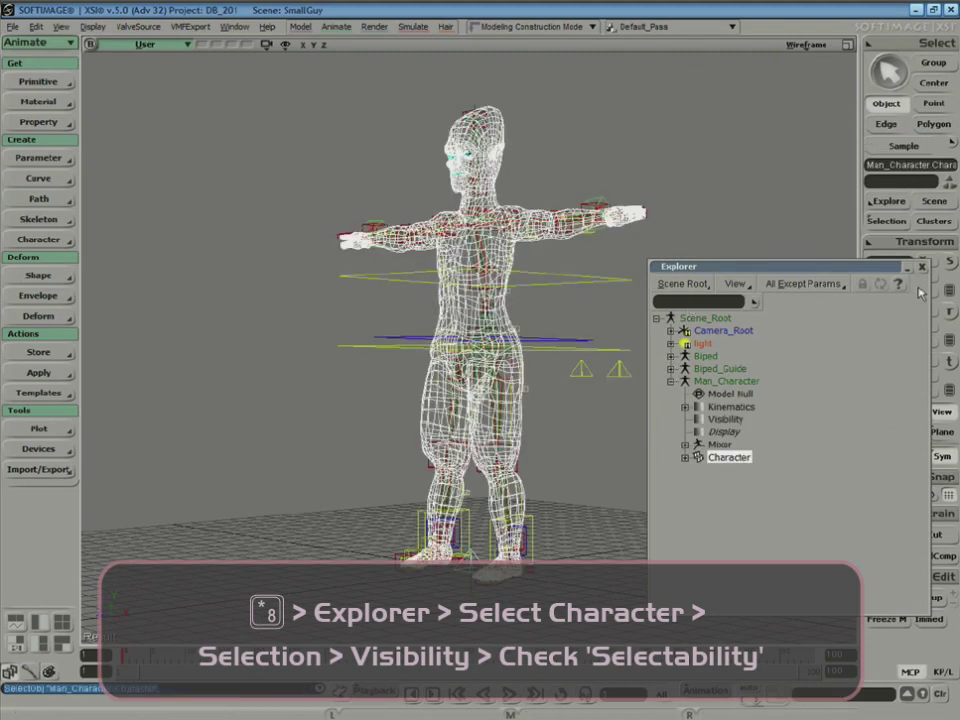
click(885, 221)
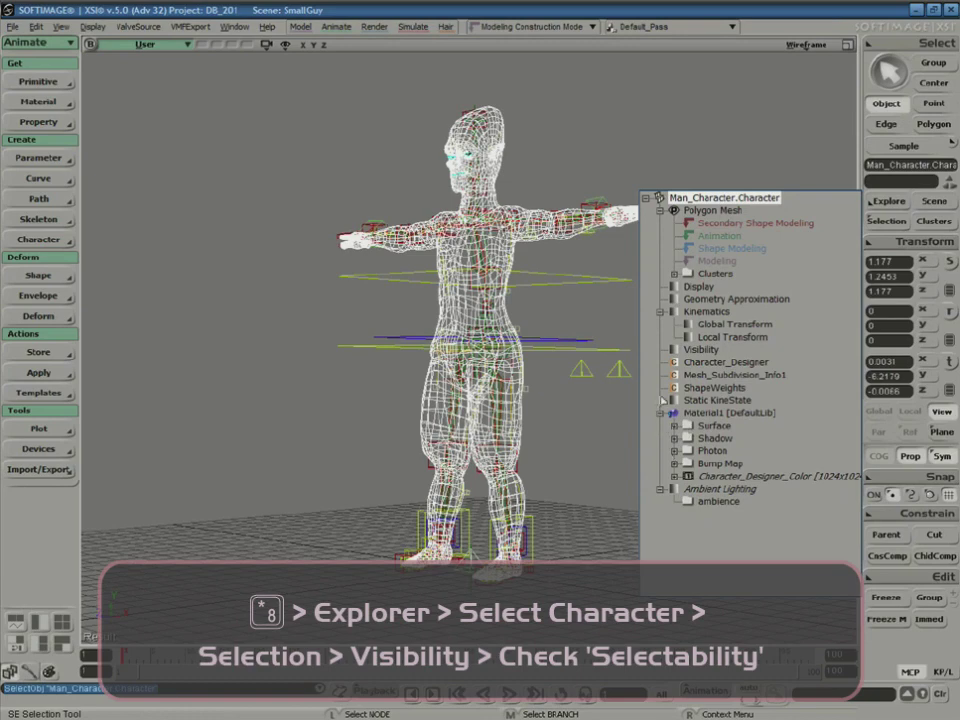
click(676, 350)
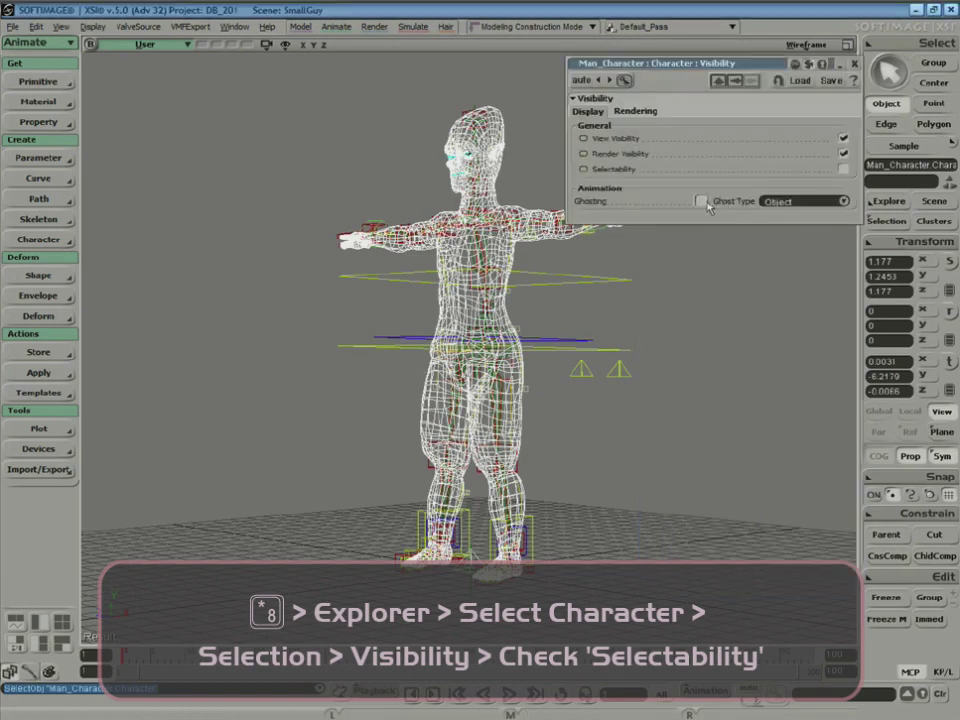
click(843, 169)
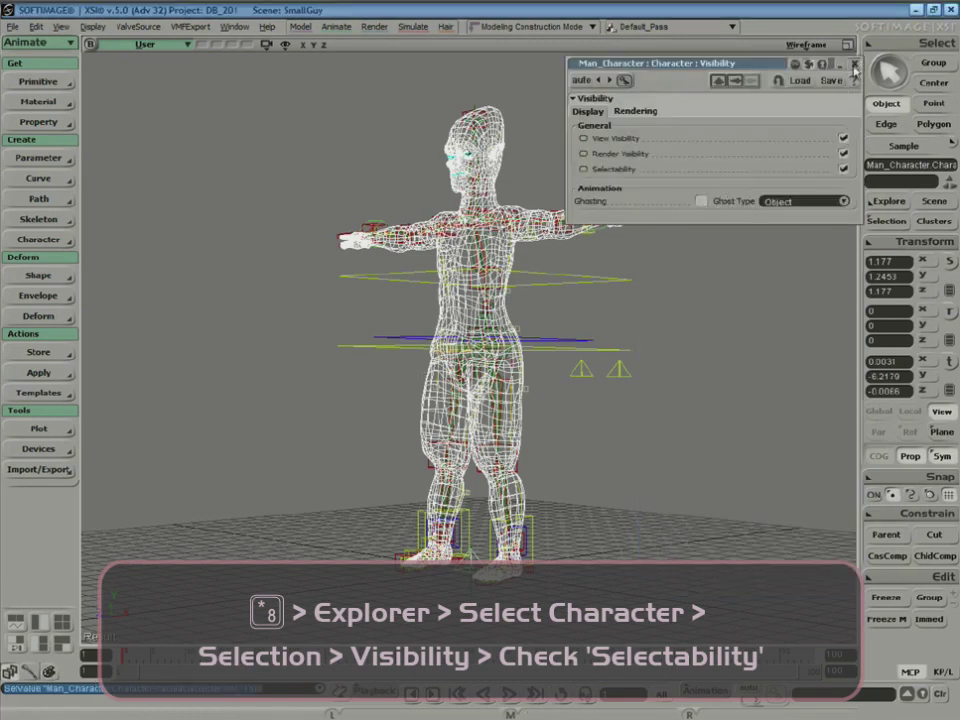
click(854, 63)
key(space)
click(718, 310)
- Delete the Biped_Guide model with its whole hierarchy from the scene
key(s)
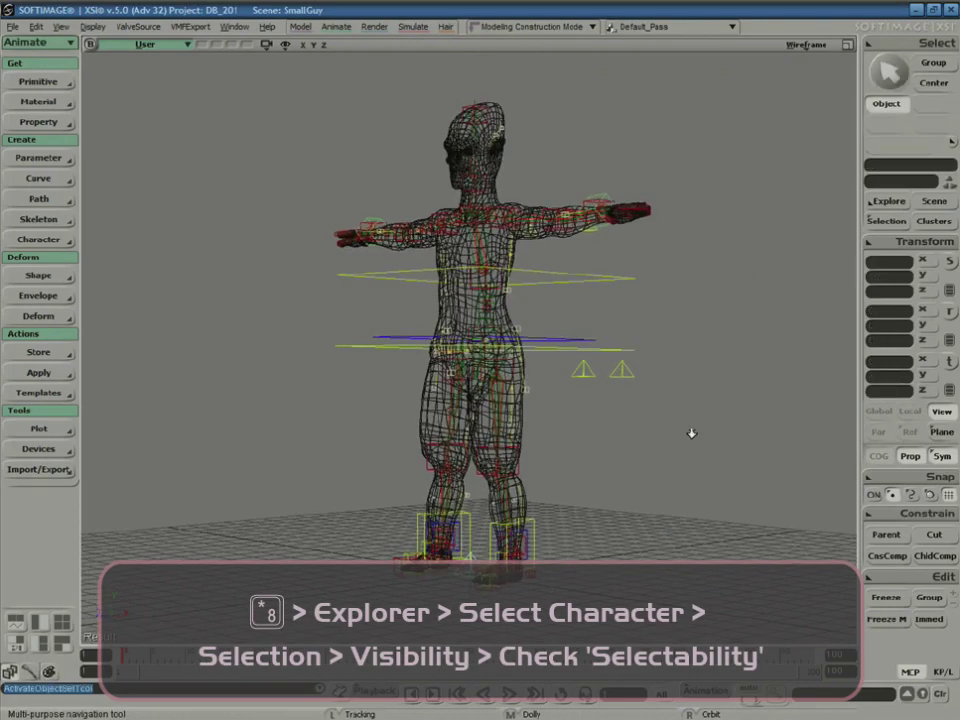
right_drag(729, 388, 754, 392)
key(space)
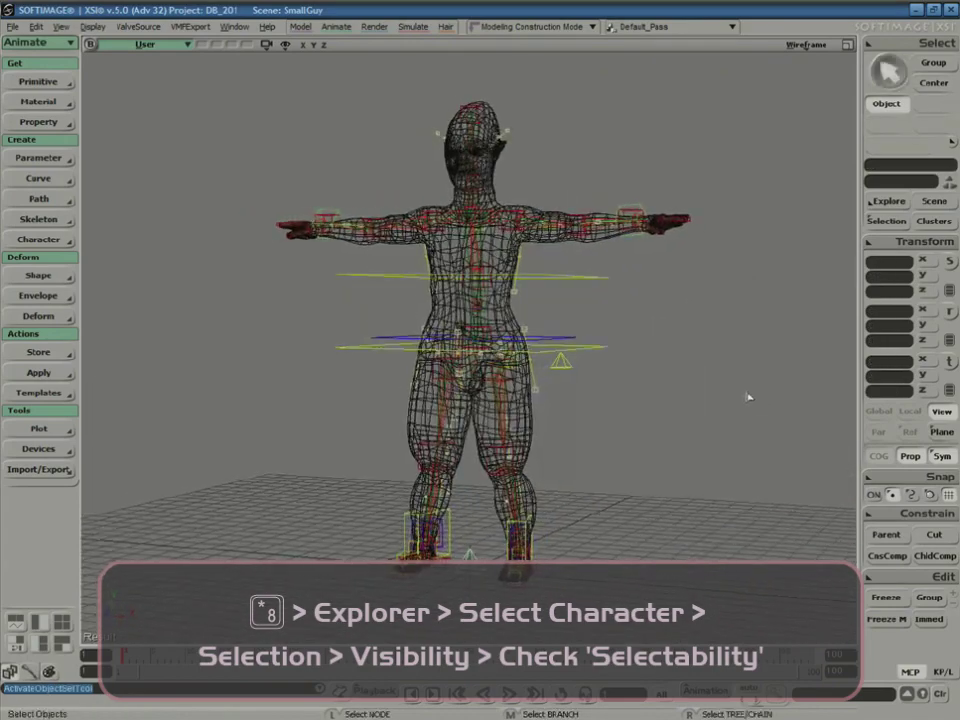
key(8)
click(712, 369)
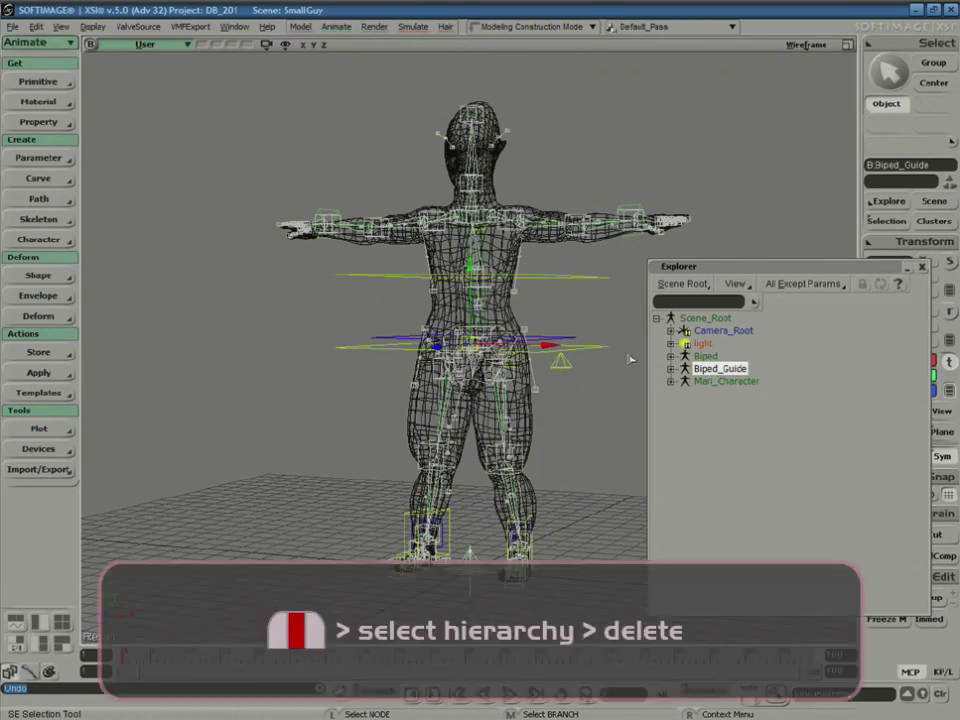
key(Delete)
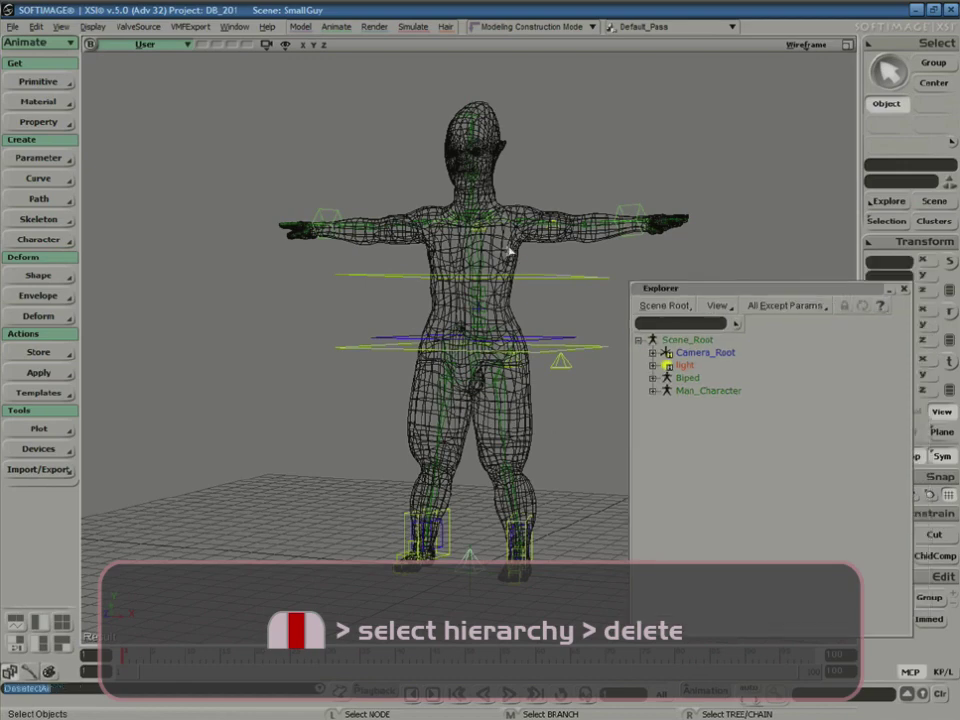
- Envelope the Character mesh to the Biped's envelope_group as an animation operator, then close the weight properties and the Explorer
click(497, 238)
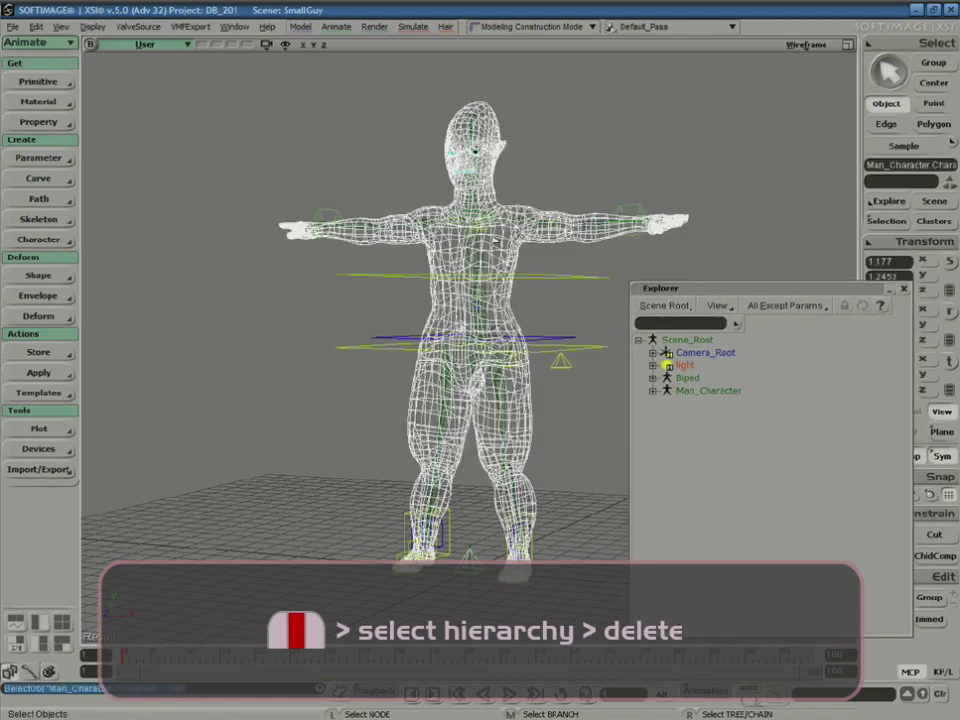
click(38, 295)
click(132, 297)
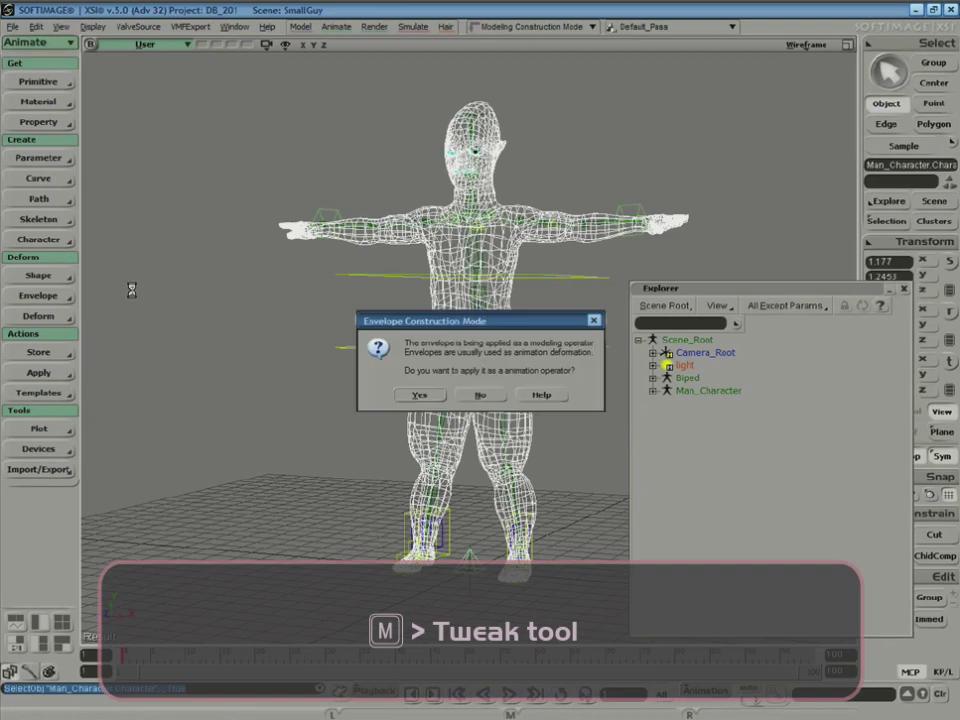
click(420, 395)
click(653, 379)
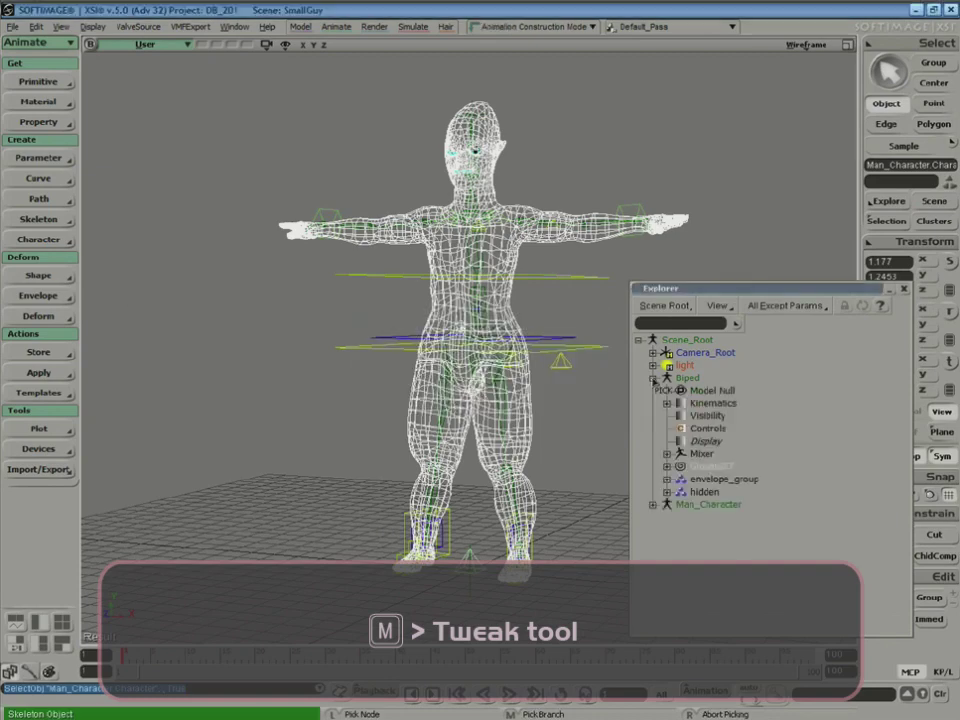
click(716, 483)
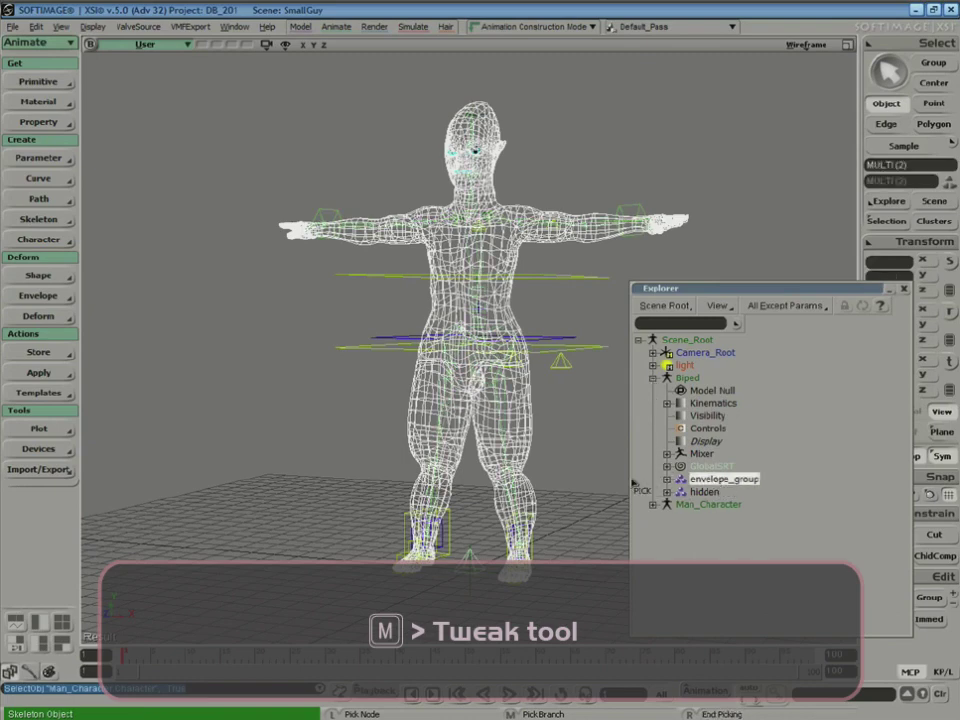
right_click(578, 506)
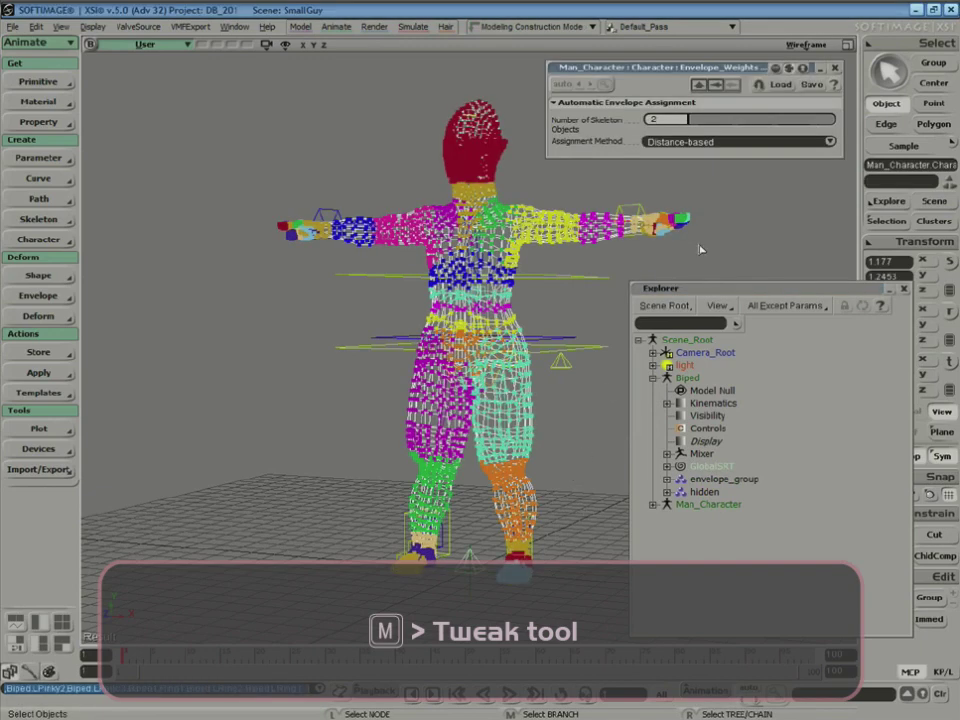
click(836, 68)
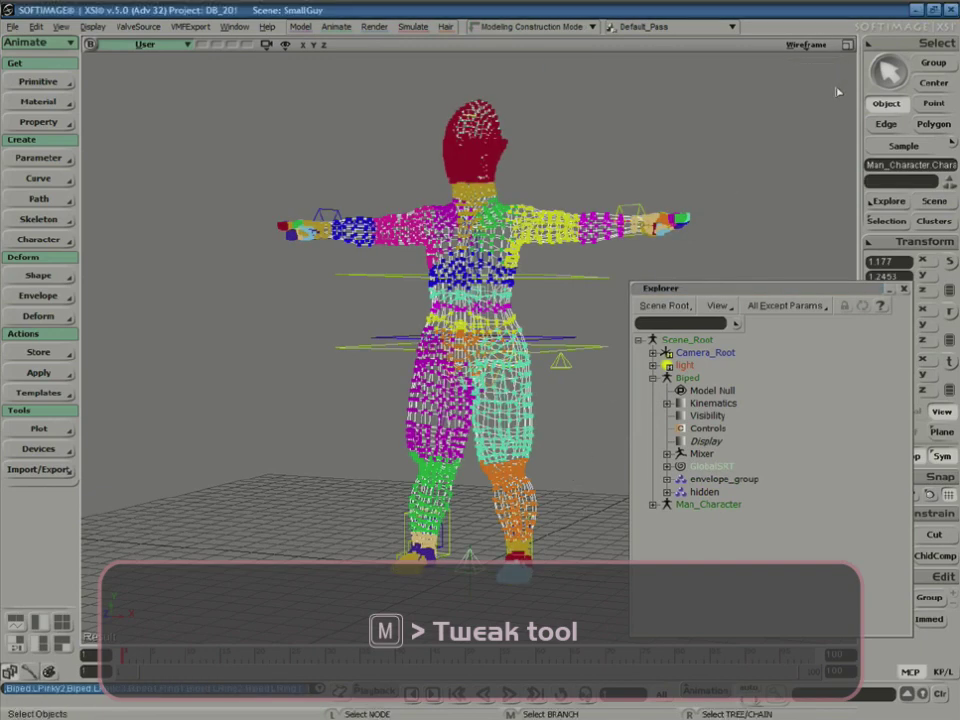
click(904, 289)
click(645, 389)
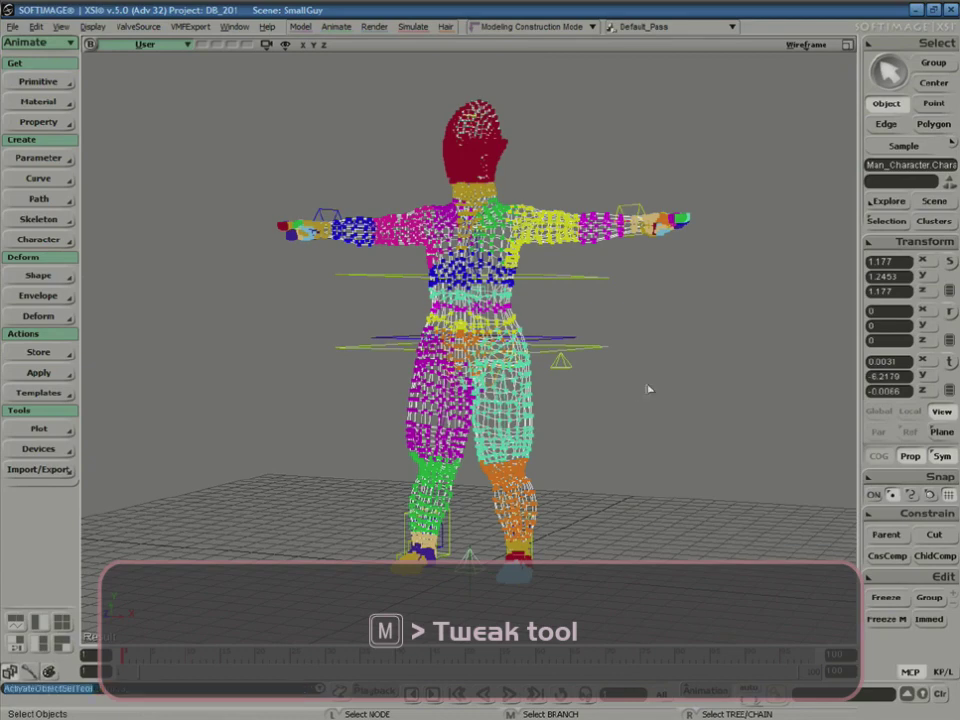
- Select the UpperBody control and set the User view's display mode to Hidden Line Removal
click(586, 351)
click(806, 45)
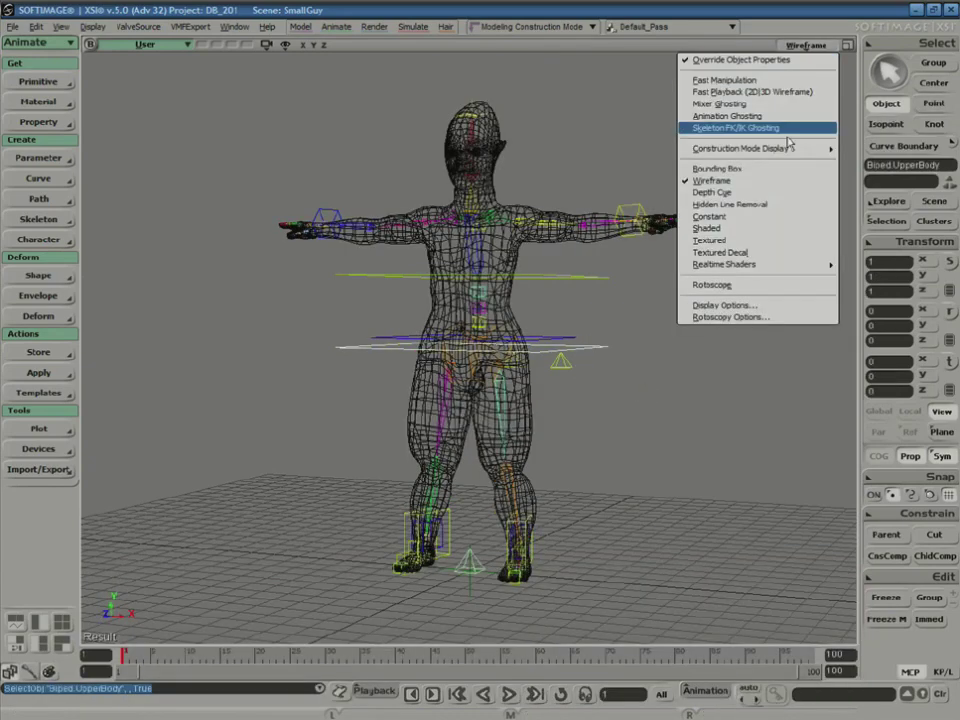
click(760, 236)
click(806, 45)
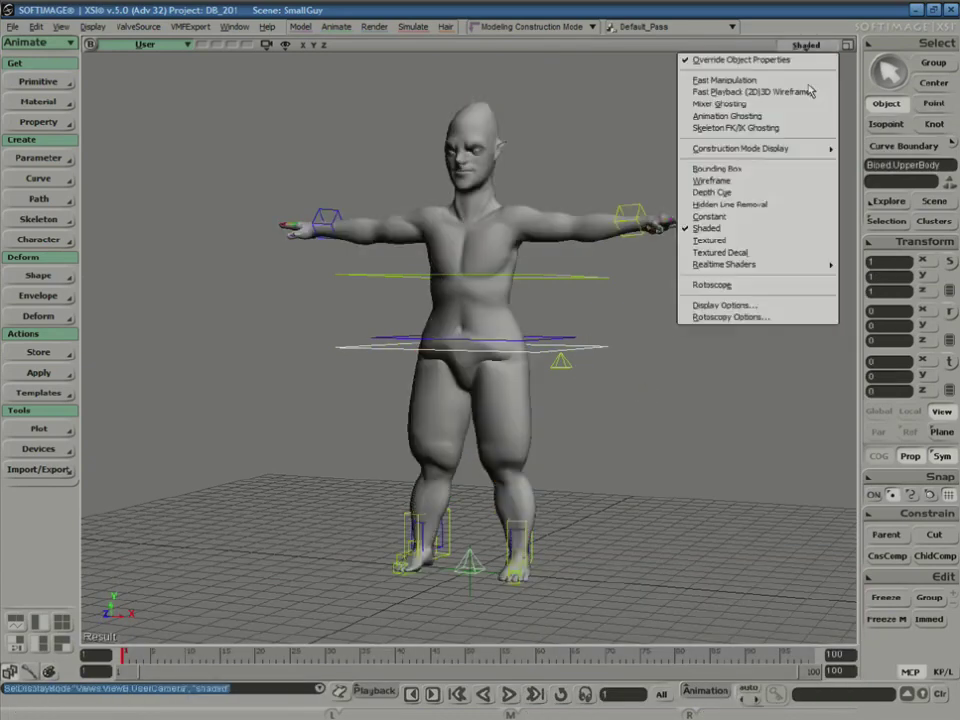
click(724, 205)
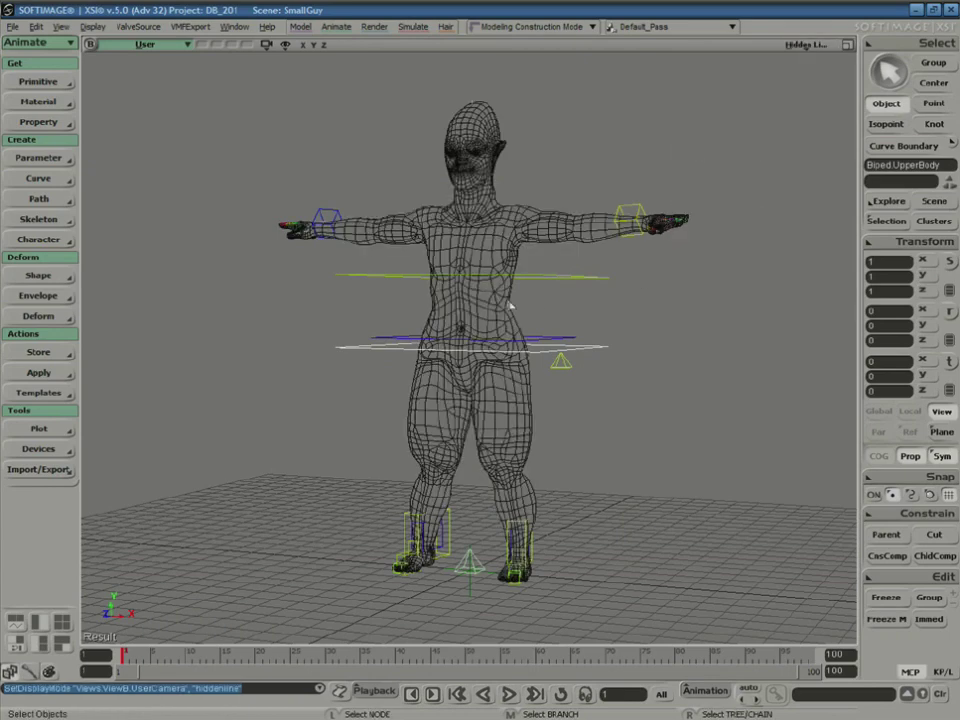
- Lower the UpperBody control to about -3.57 in local Y so the character crouches
key(v)
drag(481, 300, 464, 366)
key(space)
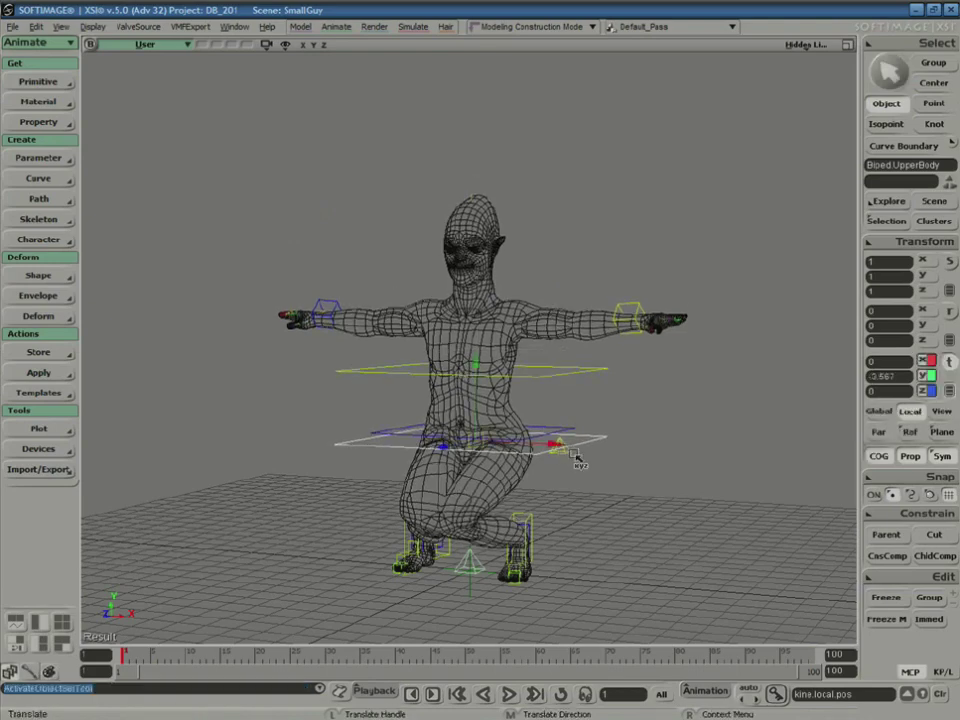
- Move the left leg's up vector inward to about -4.73 in local X to redirect the knee
click(560, 446)
key(v)
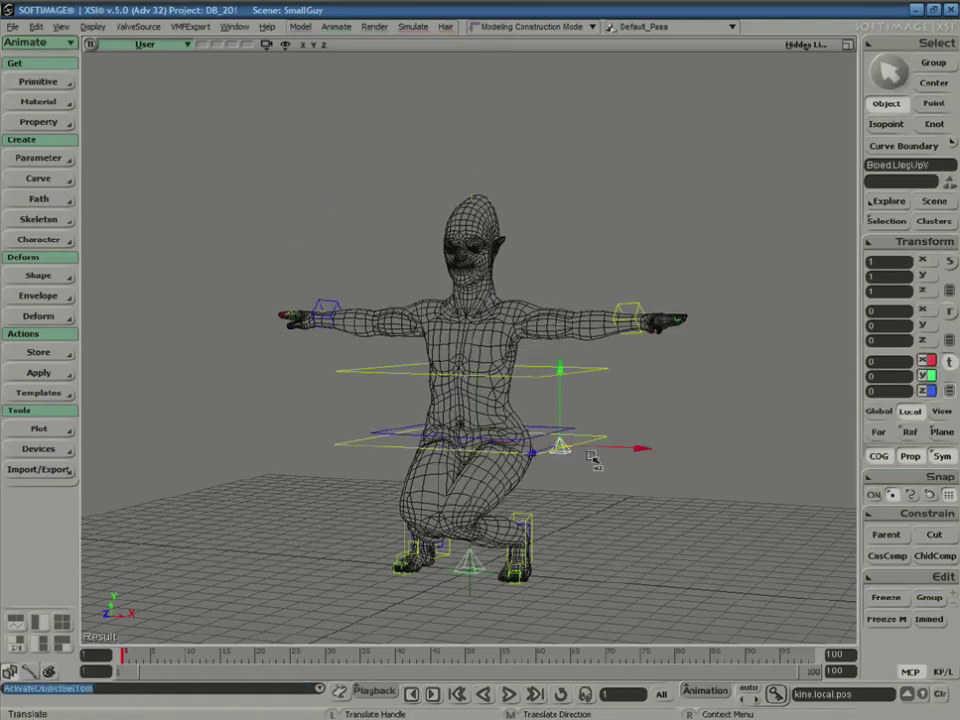
drag(561, 441, 508, 465)
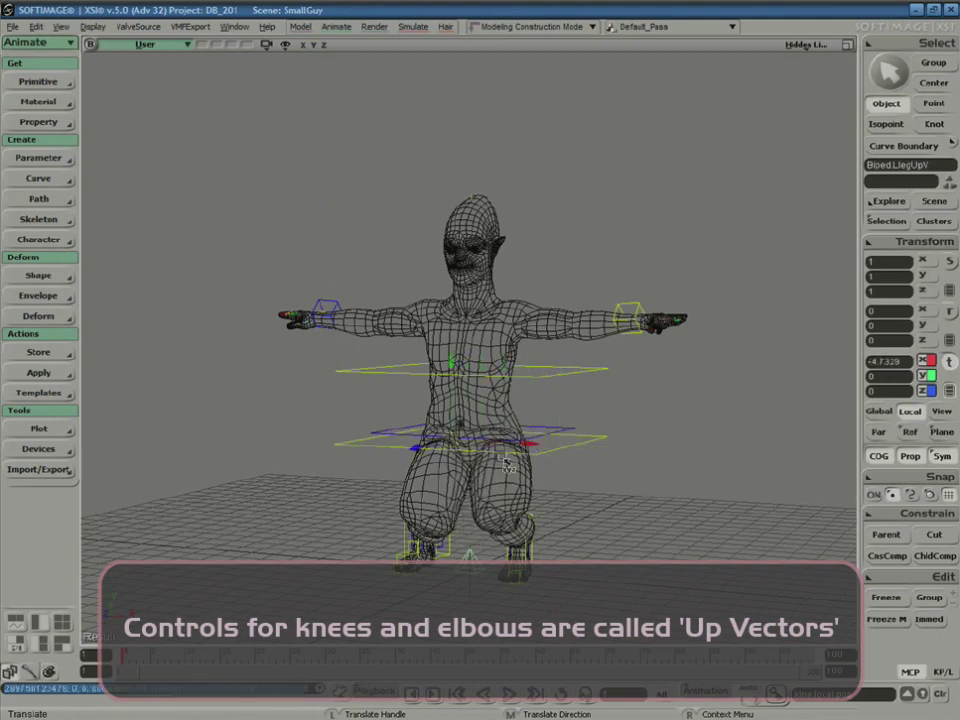
- Move the right leg's up vector to about 3.66 in local X to redirect the right knee
key(s)
middle_drag(587, 465, 596, 506)
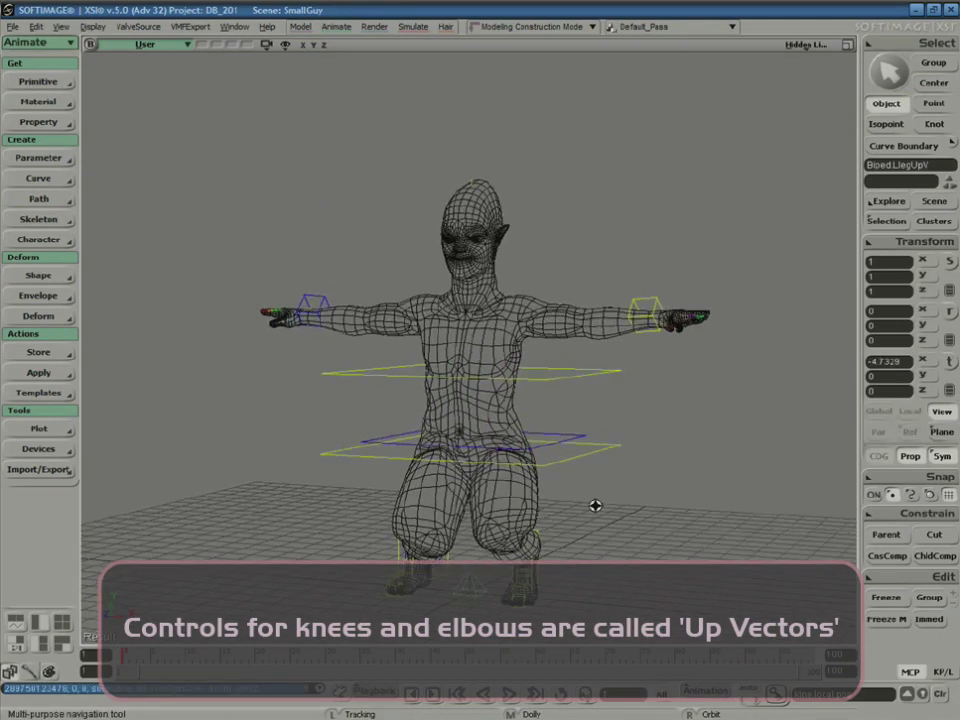
right_drag(596, 506, 653, 508)
key(space)
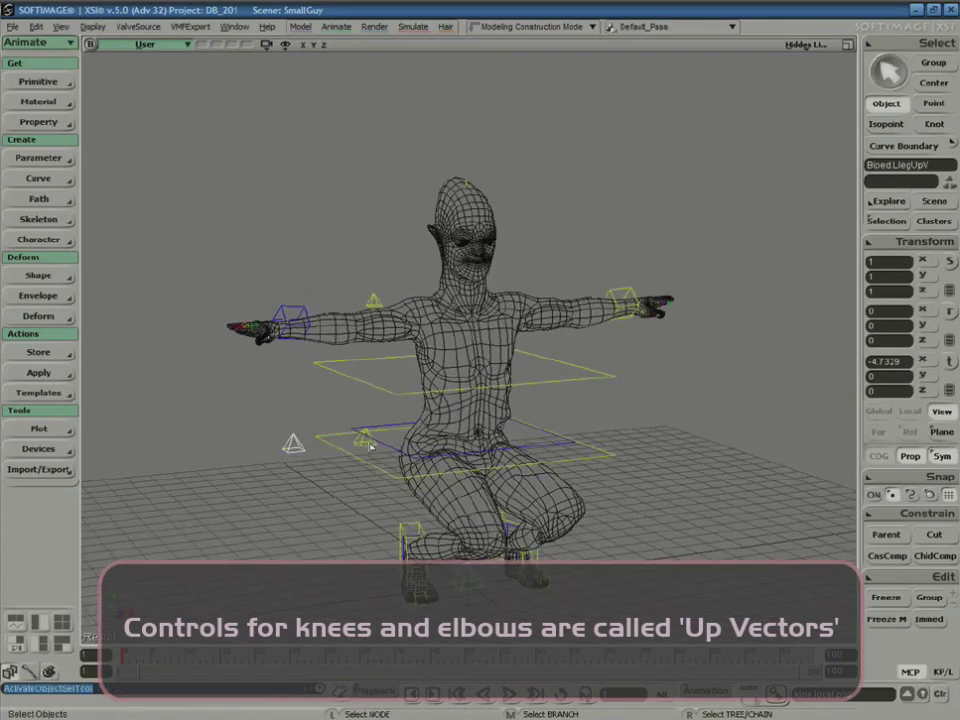
click(366, 442)
key(v)
drag(489, 416, 534, 418)
- Select the Character mesh and reduce its subdivision level by one
key(s)
middle_drag(650, 424, 668, 426)
right_drag(668, 426, 686, 371)
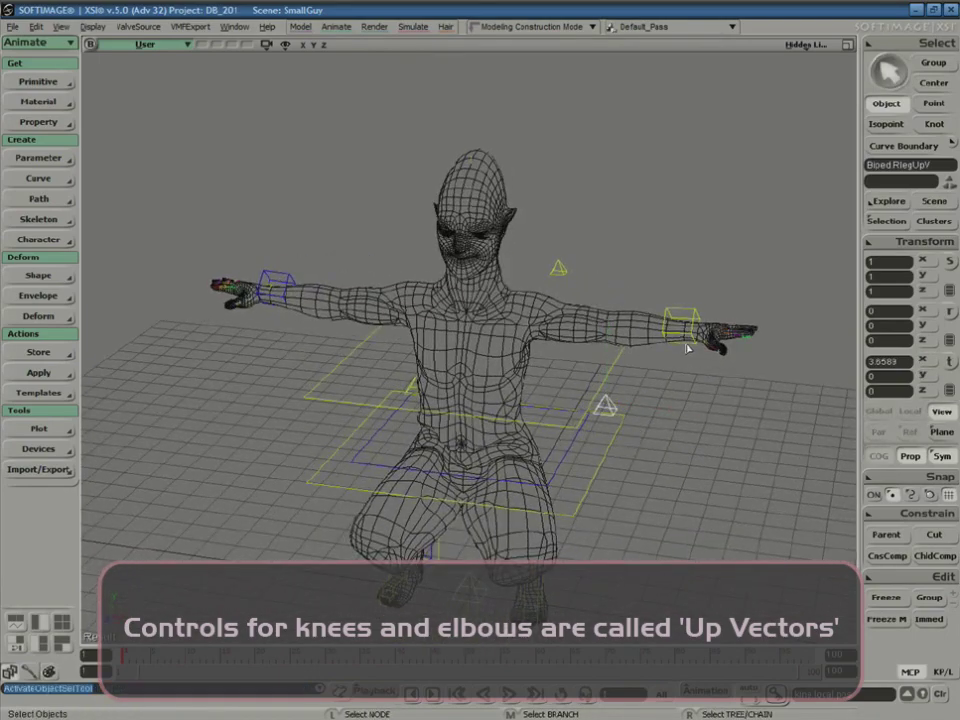
click(687, 348)
key(v)
key(space)
click(617, 336)
key(v)
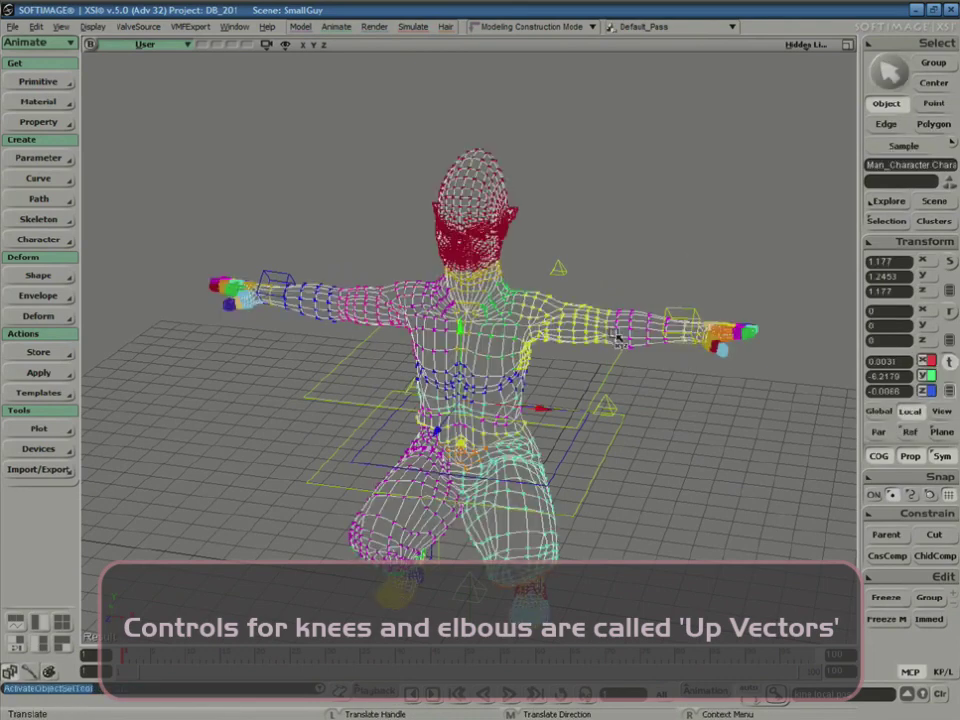
key(KP_Subtract)
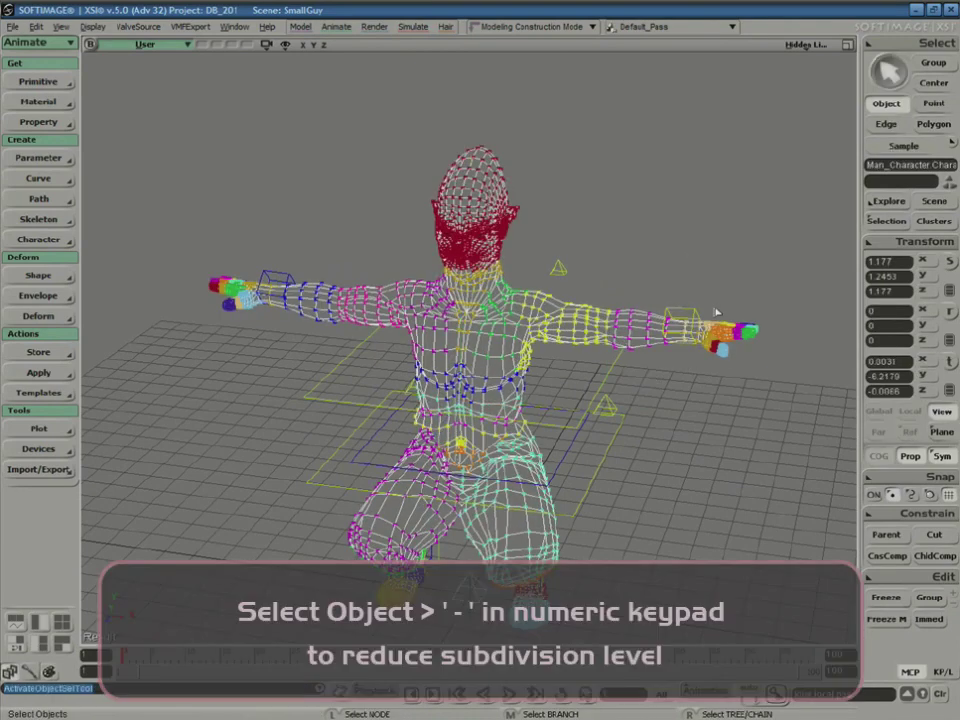
- Move the left hand control up and inward beside the head so the left elbow bends
click(688, 315)
key(v)
drag(676, 354, 580, 252)
- Apply smoothing to the Character mesh's envelope weights from the weight painting tools
key(s)
right_drag(533, 368, 607, 329)
key(space)
click(607, 329)
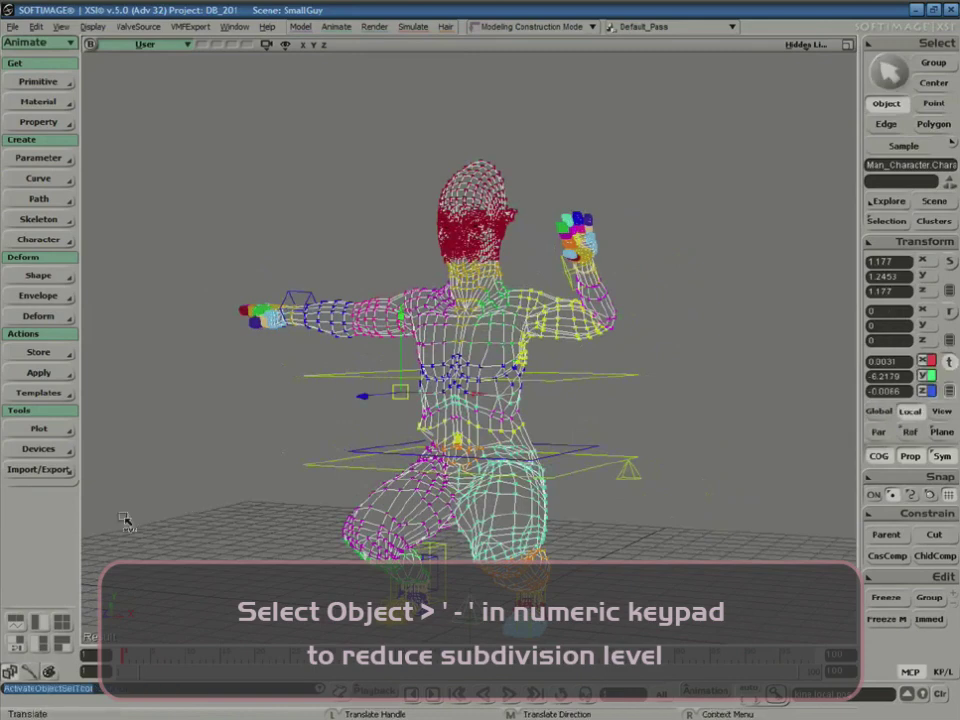
click(34, 675)
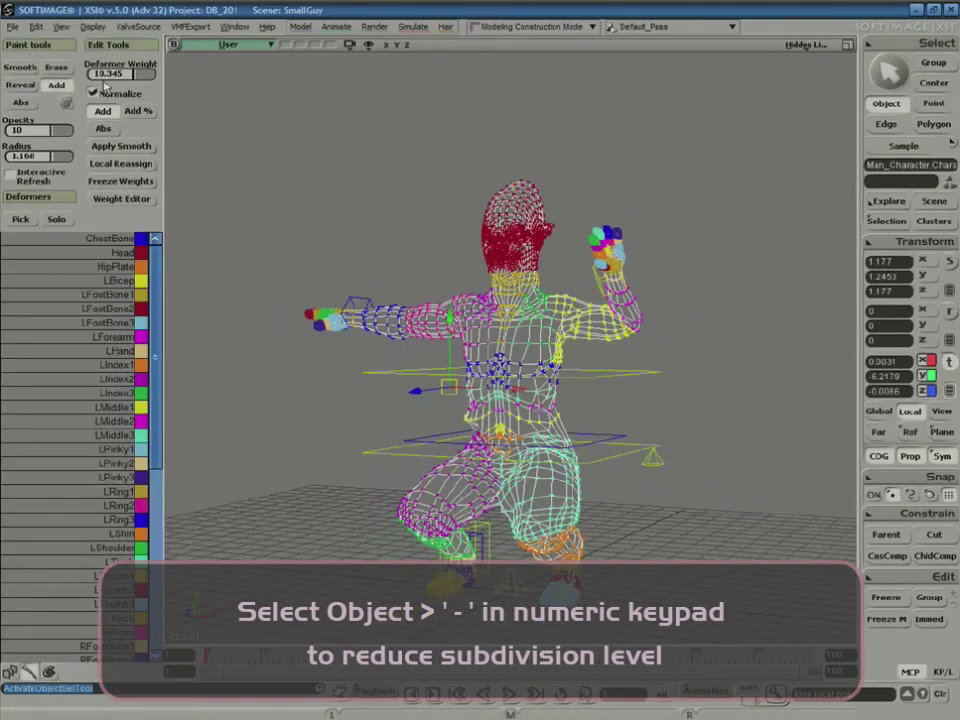
click(136, 147)
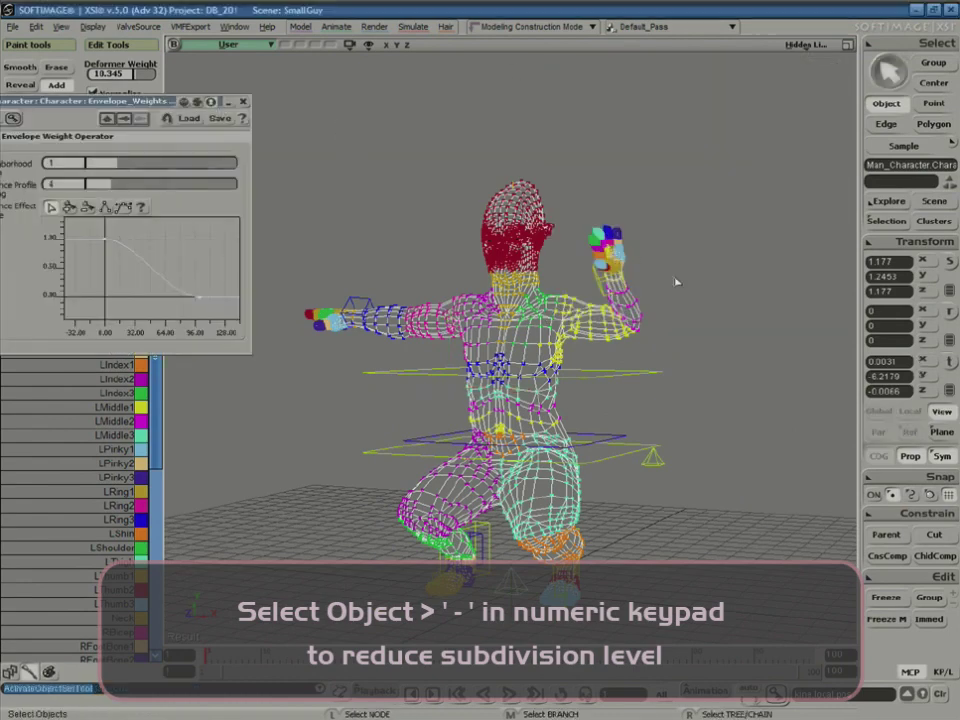
- Adjust the left hand control's position slightly and set the weight smoothing's neighborhood depth to 3
click(604, 255)
key(s)
right_drag(671, 328, 758, 379)
mouse_move(605, 282)
mouse_down()
mouse_move(597, 350)
mouse_move(608, 298)
mouse_up()
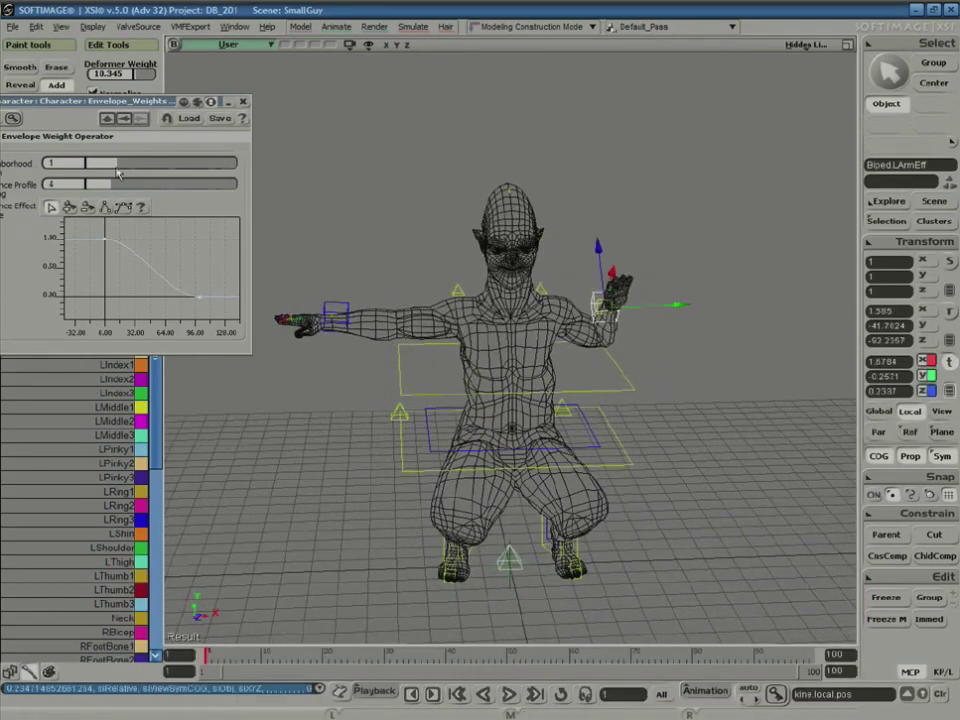
drag(128, 167, 177, 165)
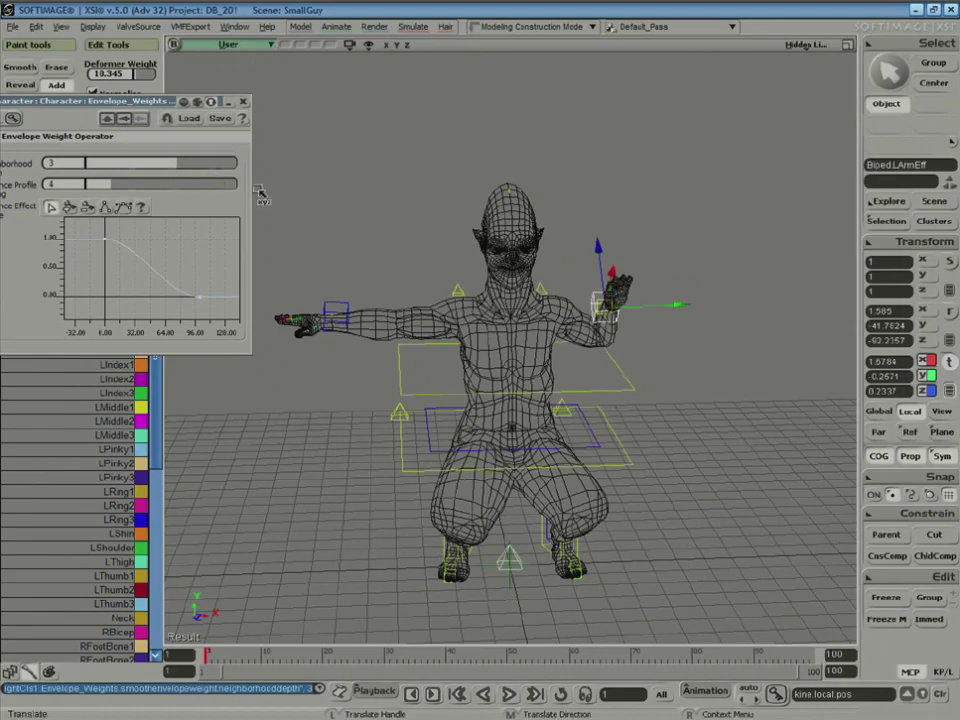
- Raise the UpperBody control so the character stands up with its knees still slightly bent
key(s)
mouse_move(619, 386)
right_down()
mouse_move(615, 396)
mouse_move(649, 386)
mouse_move(560, 384)
mouse_move(594, 369)
mouse_move(634, 381)
mouse_move(619, 390)
right_up()
key(space)
click(603, 463)
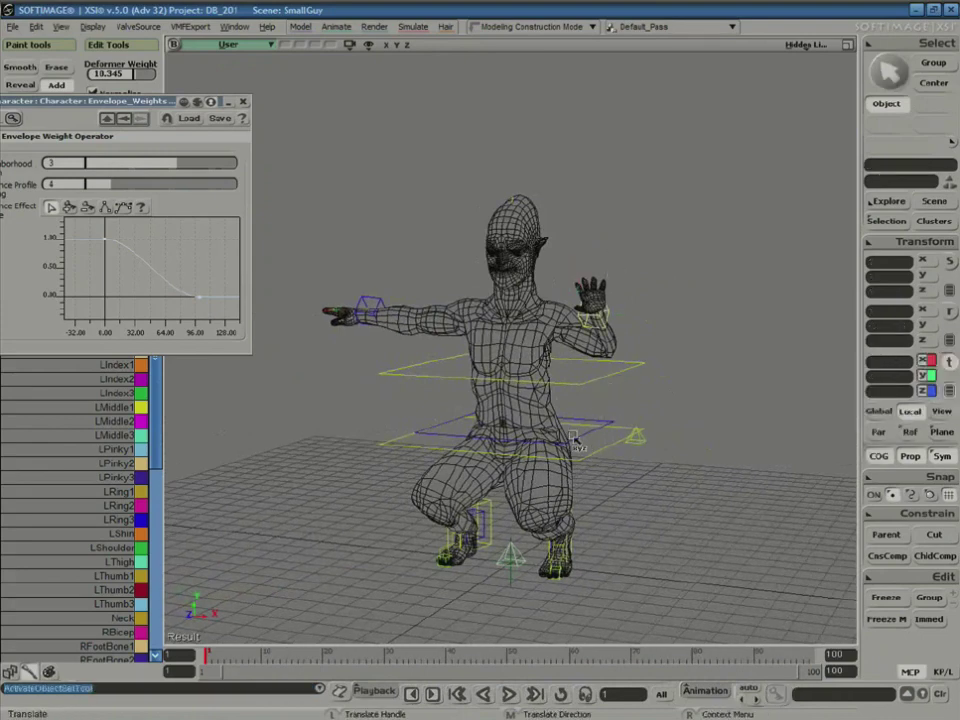
click(600, 452)
key(v)
mouse_move(520, 400)
mouse_down()
mouse_move(522, 291)
mouse_move(520, 440)
mouse_move(521, 300)
mouse_move(519, 420)
mouse_move(518, 405)
mouse_up()
- Rotate the right foot's RightRoll control to test the foot and knee deformation
key(space)
click(484, 518)
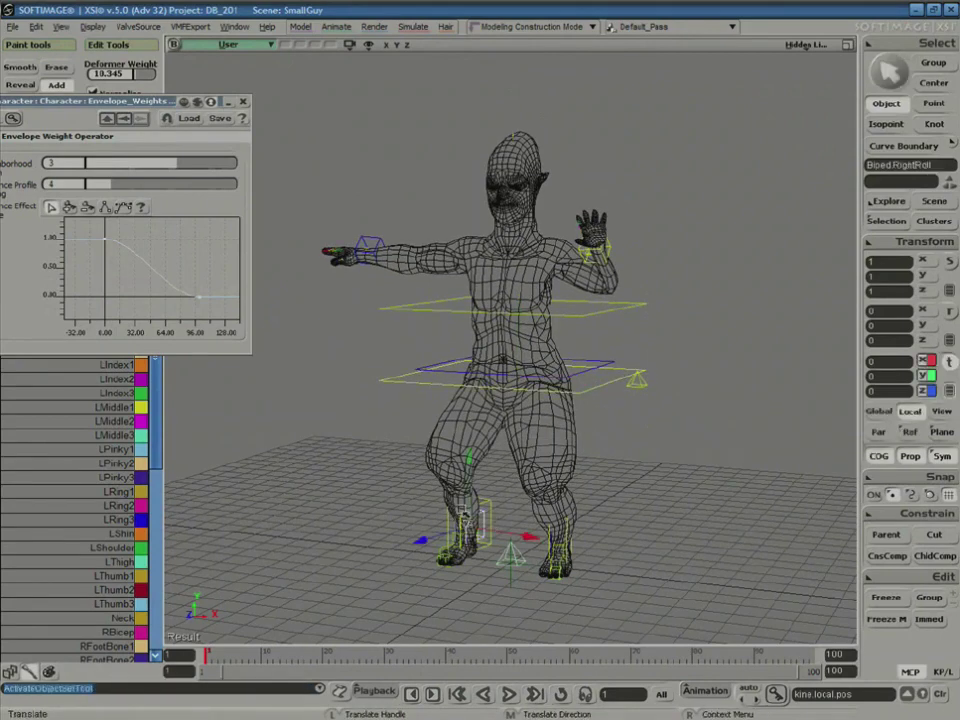
key(c)
drag(444, 490, 505, 455)
- Rotate the Hip control and the chest control slightly to twist the torso
key(space)
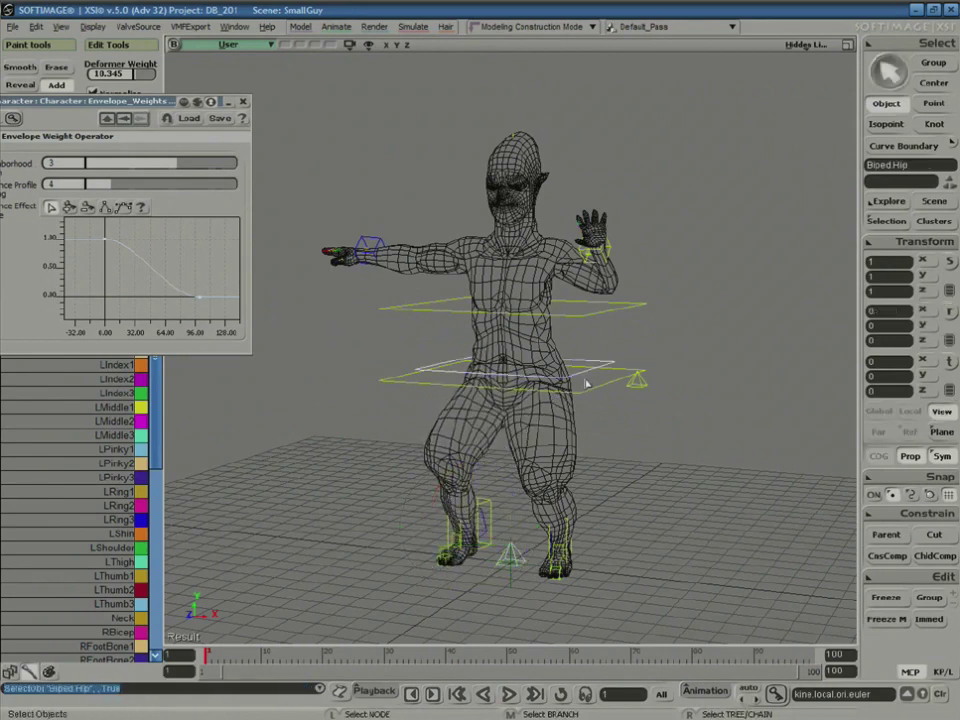
click(526, 385)
mouse_move(570, 336)
mouse_down()
mouse_move(566, 375)
mouse_move(570, 341)
mouse_move(581, 344)
mouse_up()
key(space)
click(588, 316)
key(c)
mouse_move(583, 296)
mouse_down()
mouse_move(560, 262)
mouse_move(574, 308)
mouse_move(561, 258)
mouse_move(574, 293)
mouse_up()
- Rotate the HeadEff control to turn the head toward the outstretched right arm
key(space)
click(522, 136)
key(c)
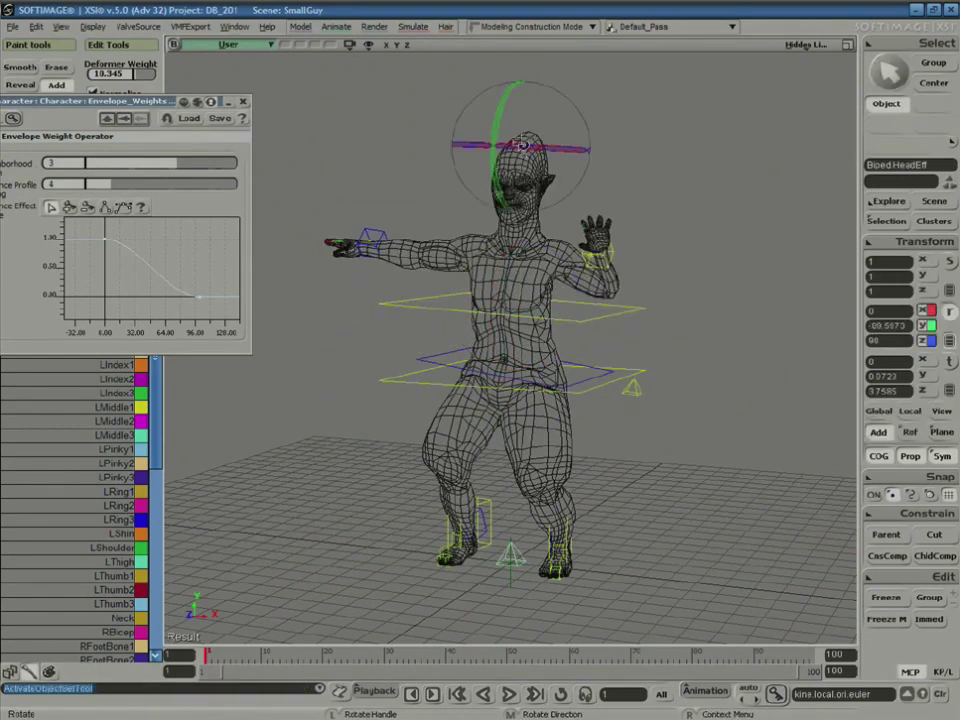
drag(500, 127, 546, 155)
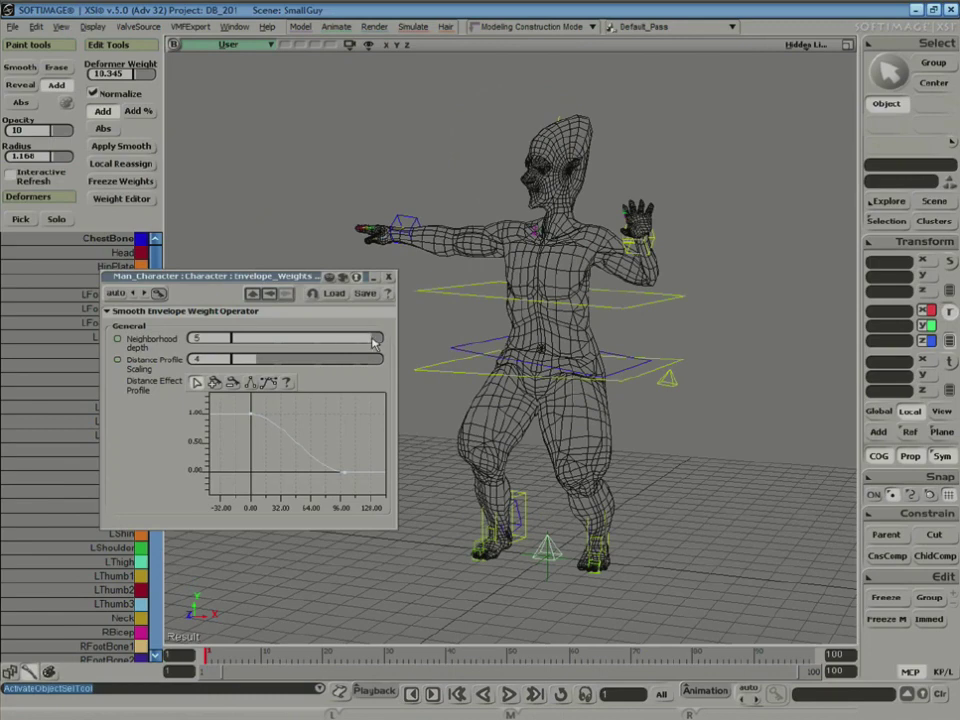
- Set the smoothing's neighborhood depth to 5 and close the envelope weight properties
drag(370, 343, 380, 342)
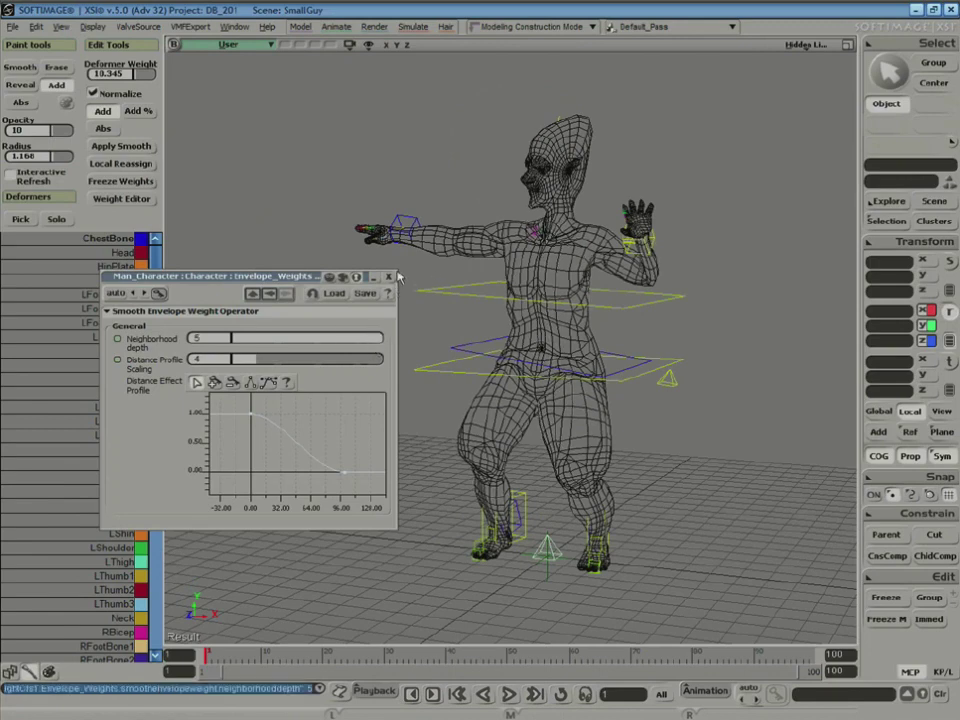
click(390, 277)
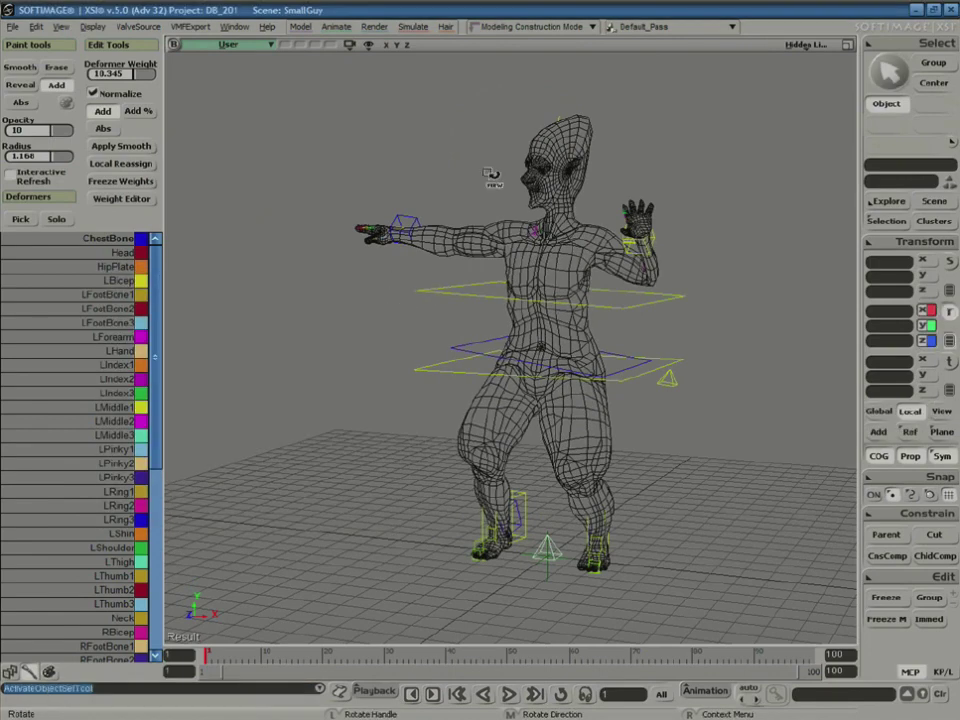
- Select the right shoulder bone and switch the User view's display mode to Wireframe
click(546, 232)
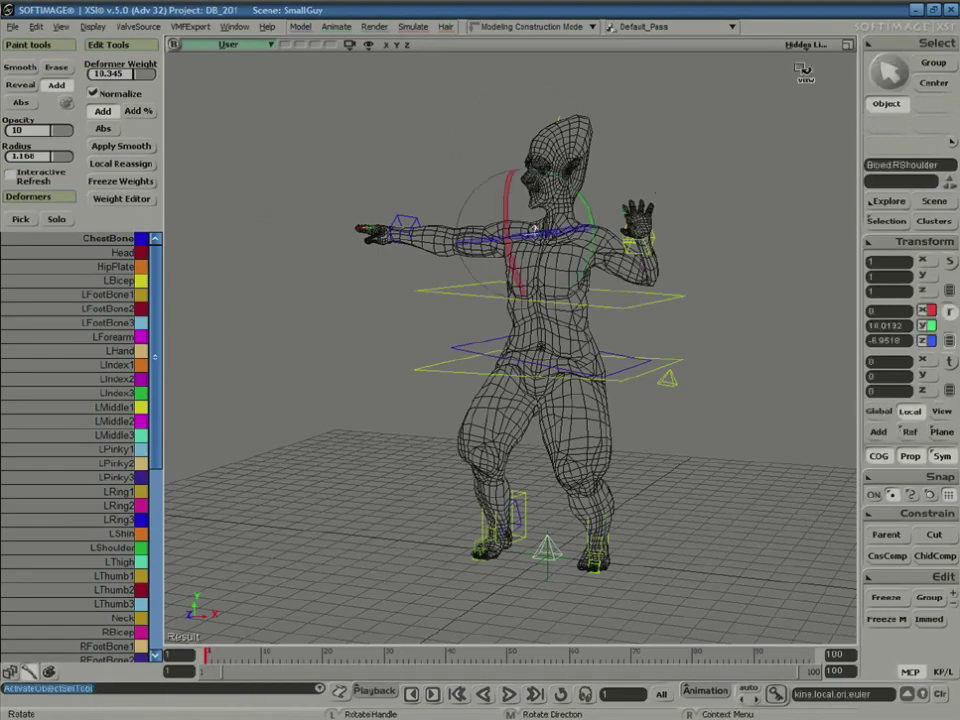
click(806, 46)
click(770, 184)
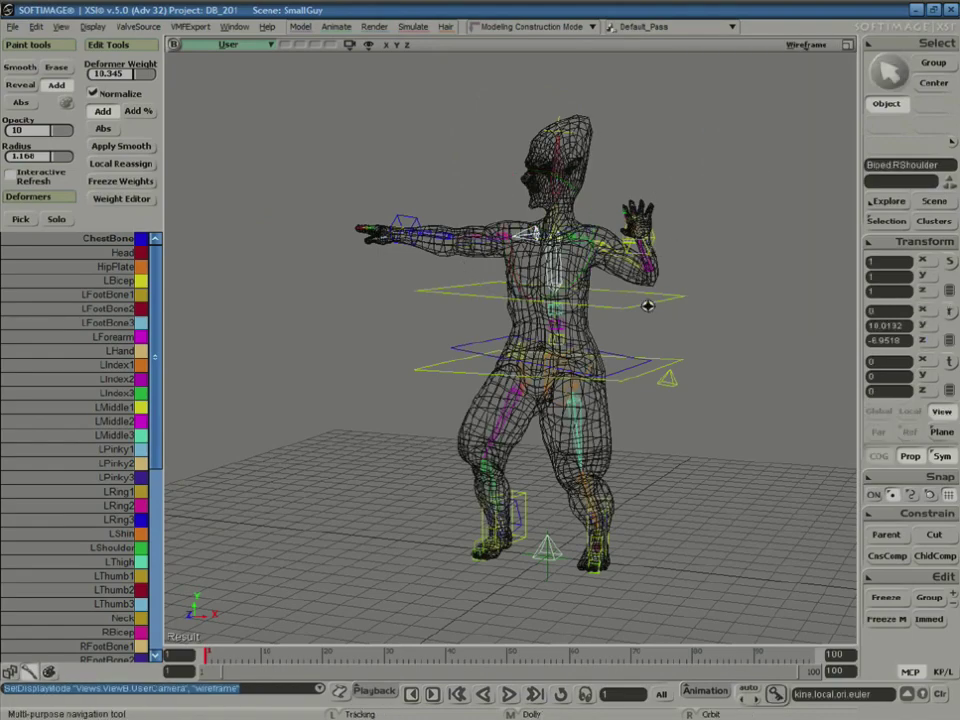
- Move the left arm's up vector inward to redirect the elbow, and clear the selection
right_drag(647, 306, 733, 318)
key(space)
click(617, 248)
key(c)
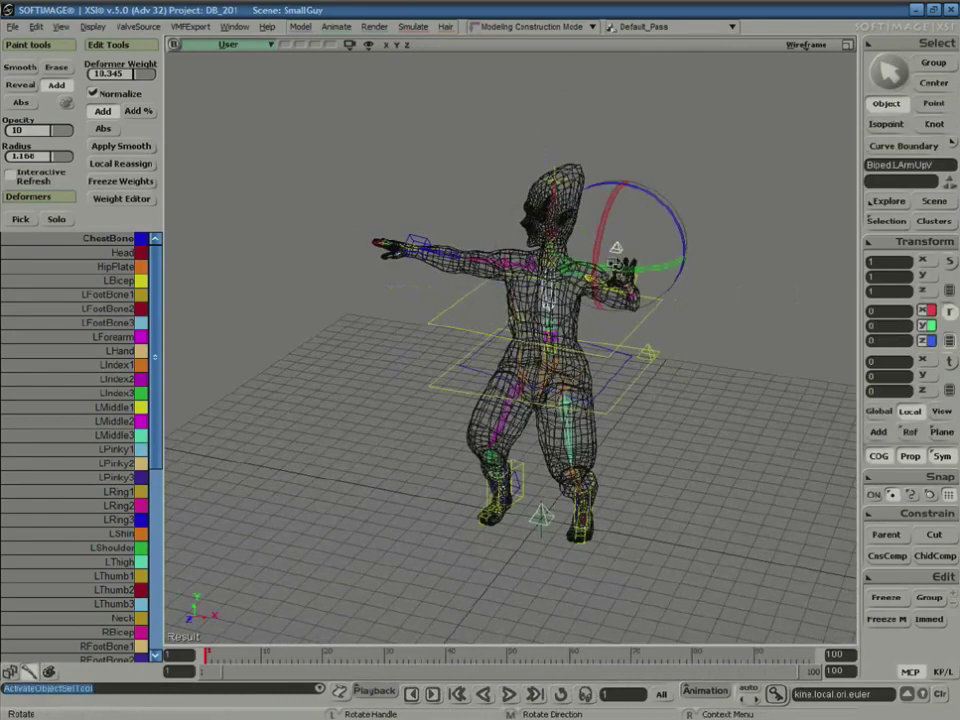
key(v)
drag(636, 266, 602, 275)
key(space)
click(712, 376)
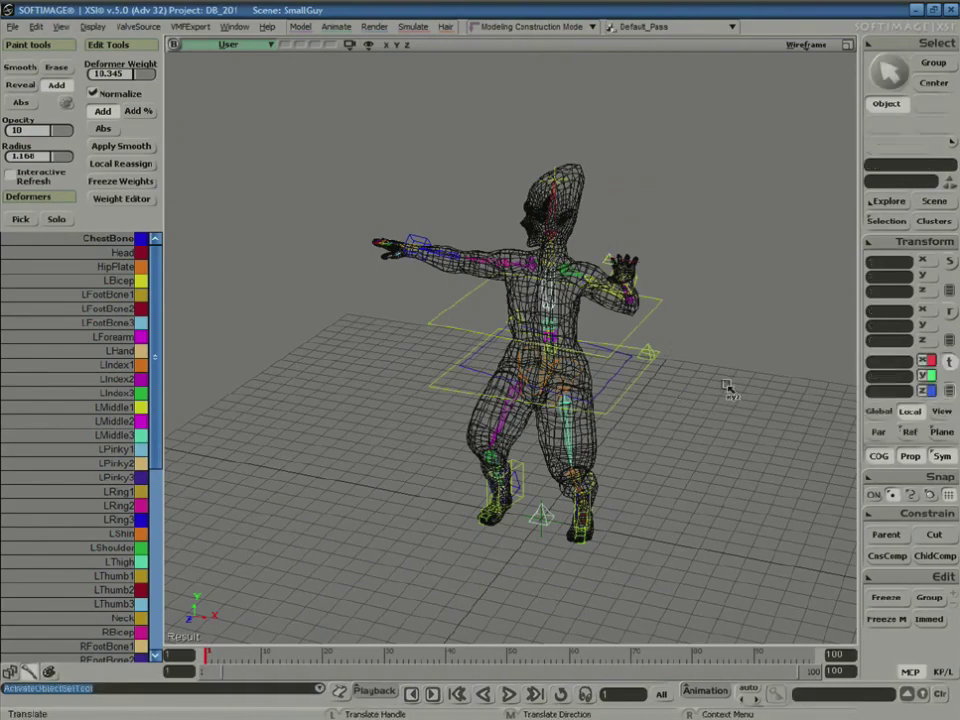
- Select the character mesh and preview its weight colors over the whole body with the Paint Weight tool
key(s)
right_drag(711, 382, 677, 317)
click(565, 283)
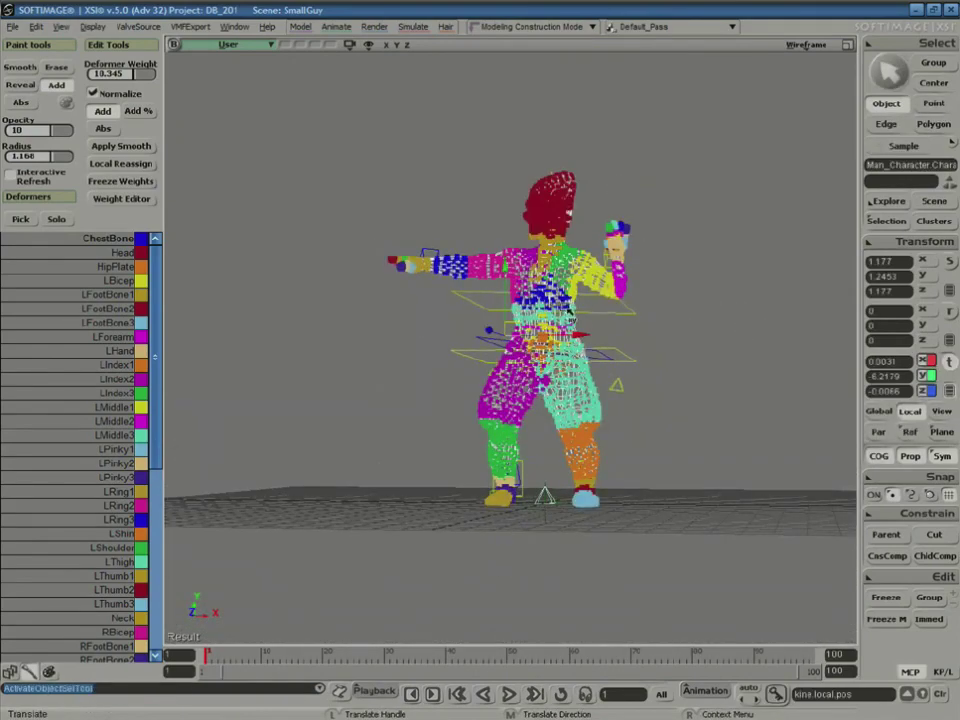
key(w)
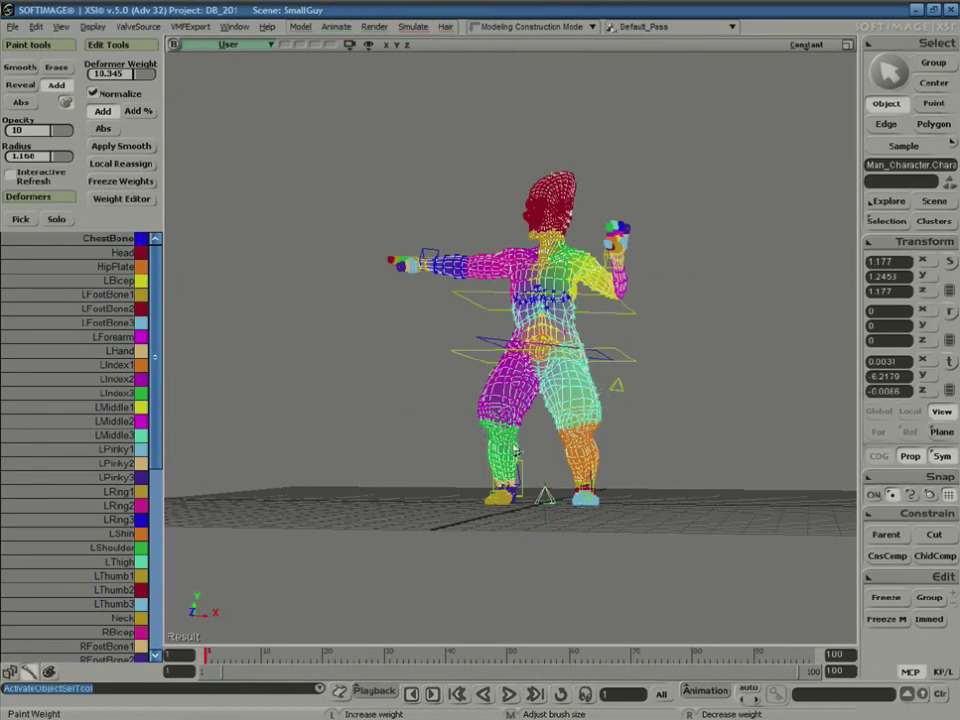
key(space)
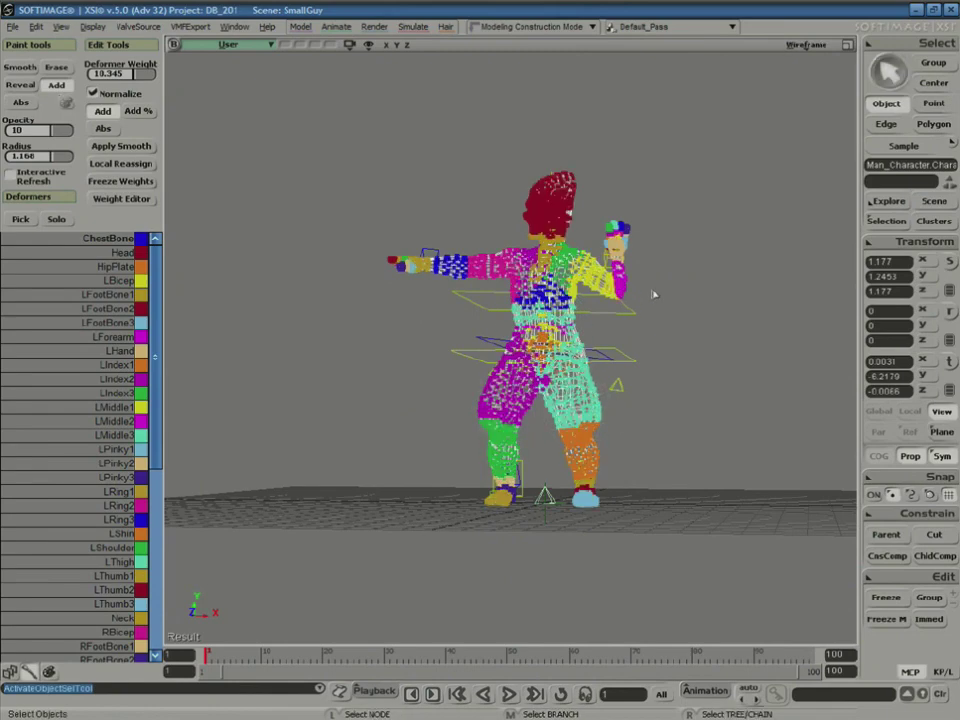
- Clear the selection and set the User view's display mode to Shaded
key(s)
right_drag(681, 328, 737, 264)
click(737, 264)
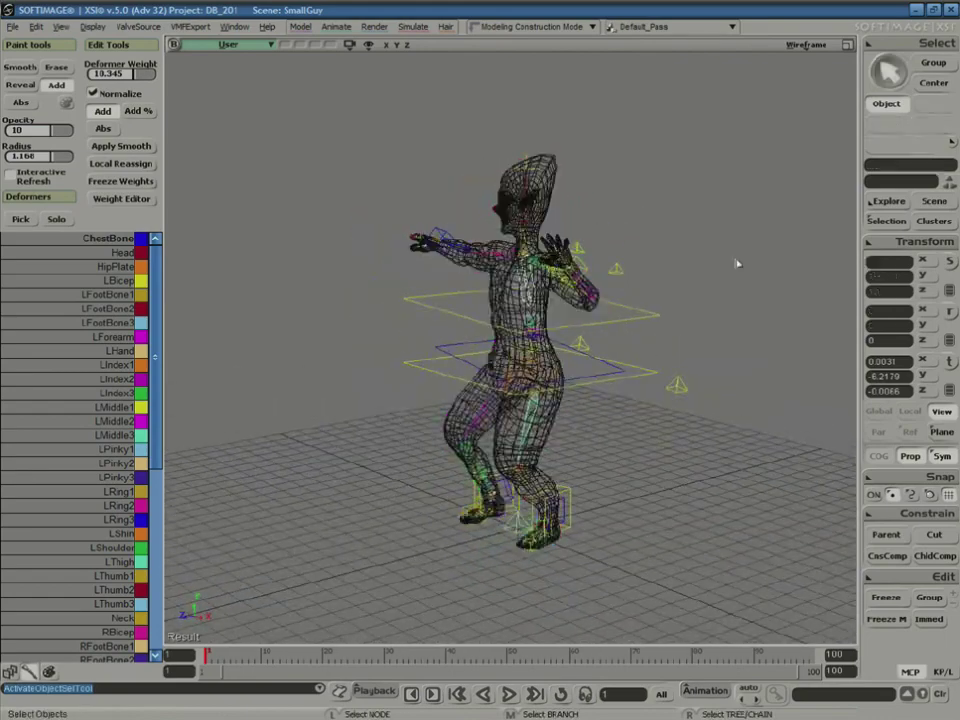
click(806, 45)
click(754, 228)
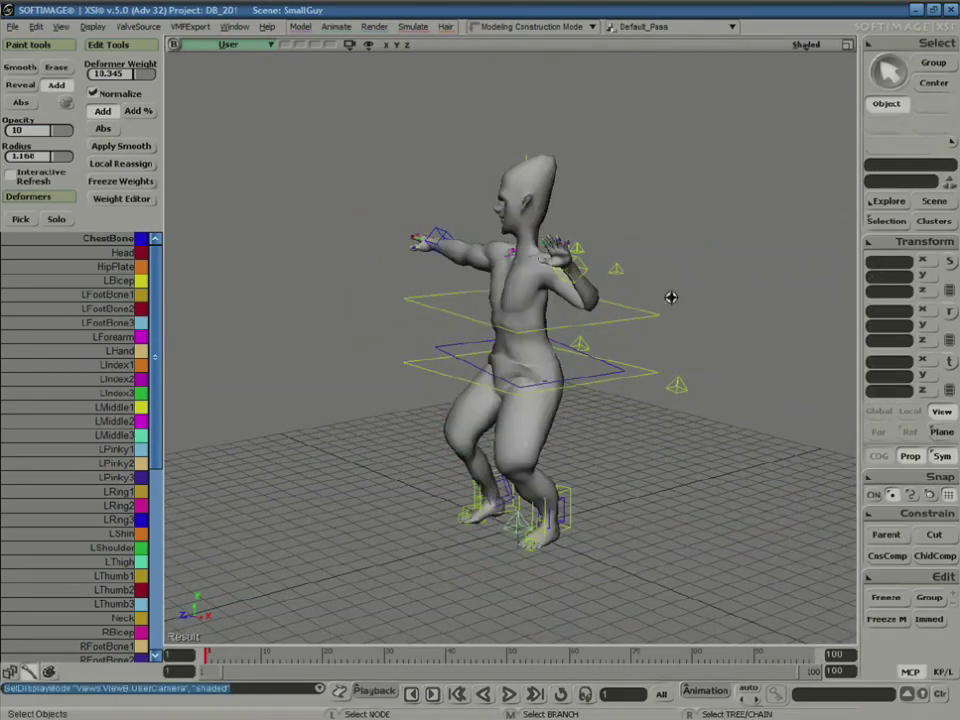
- Select the character mesh and activate weight painting around the torso and hips
right_drag(717, 346, 744, 334)
middle_drag(744, 334, 622, 398)
key(space)
click(623, 399)
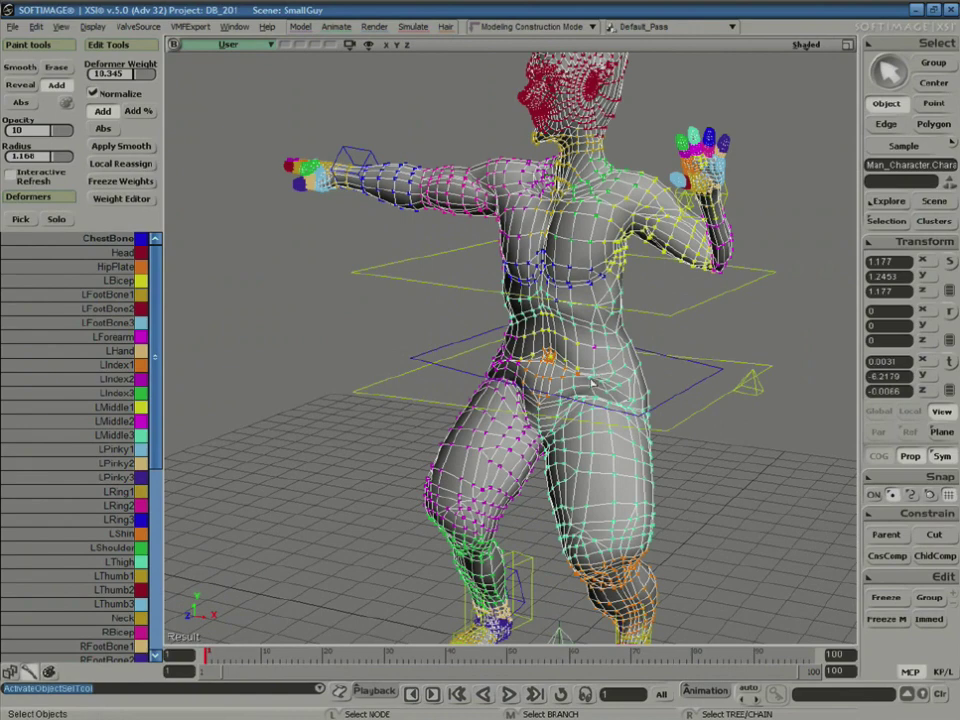
key(w)
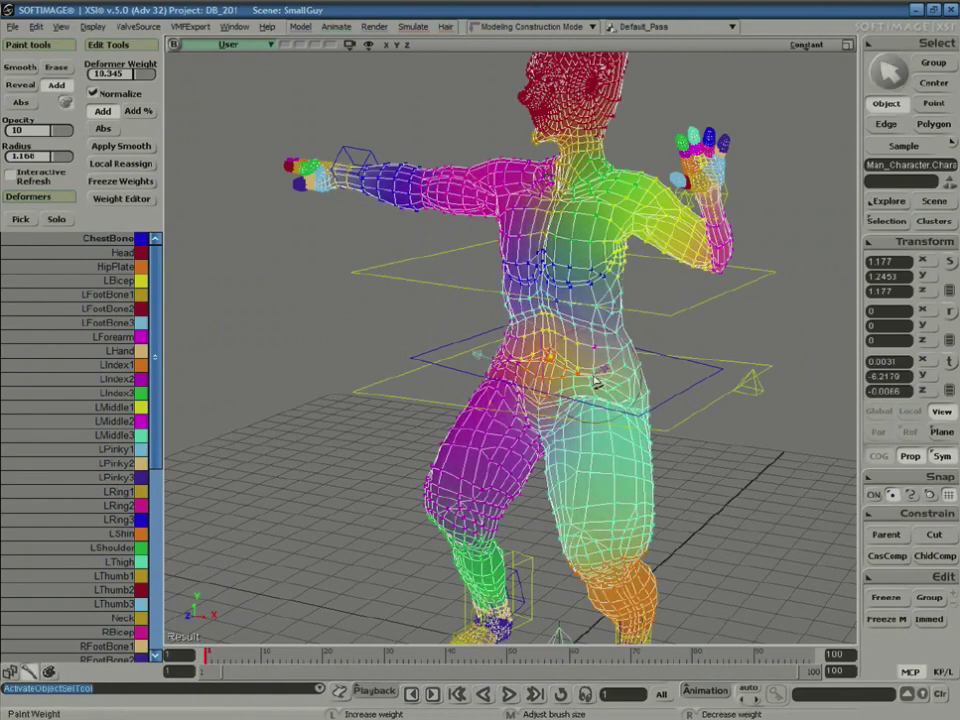
click(926, 458)
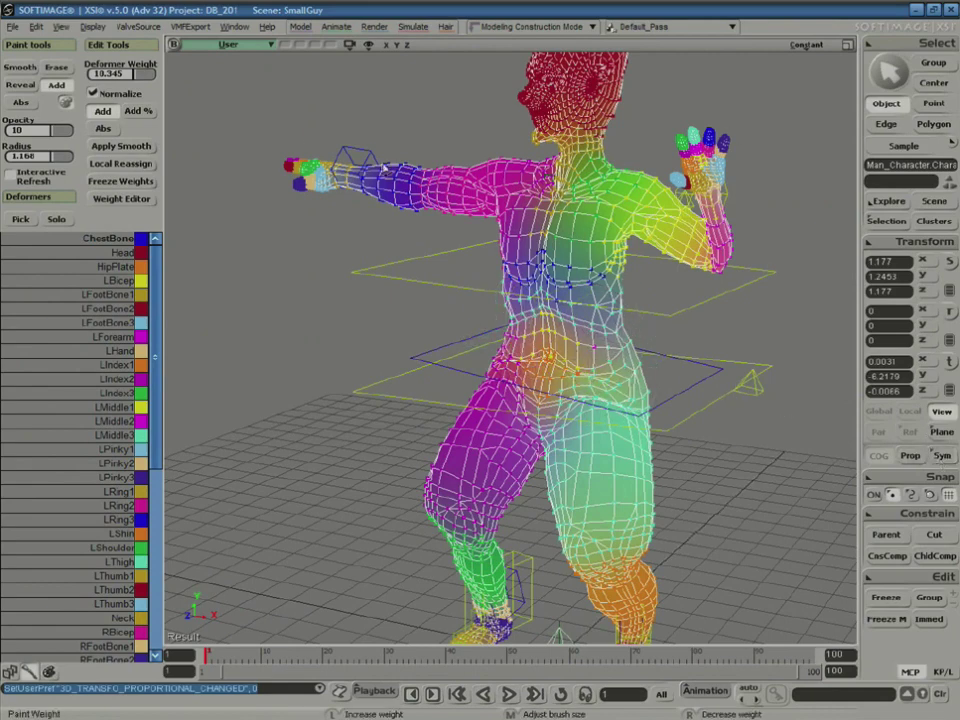
- Switch the User view's display mode to Wireframe to expose the spine bones inside the selected mesh
click(29, 221)
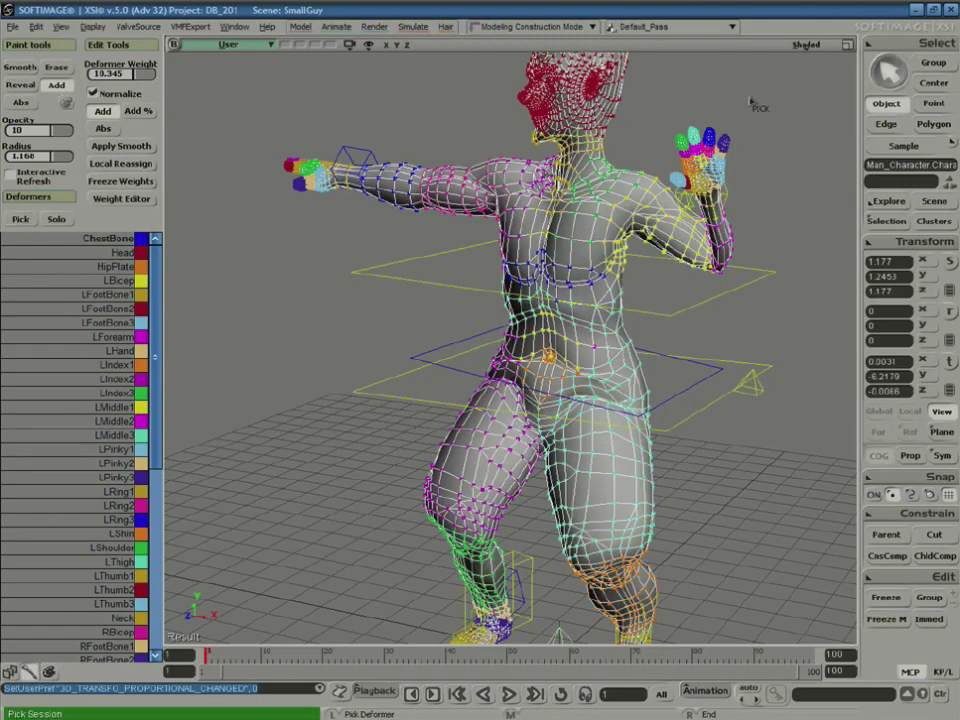
click(806, 45)
key(8)
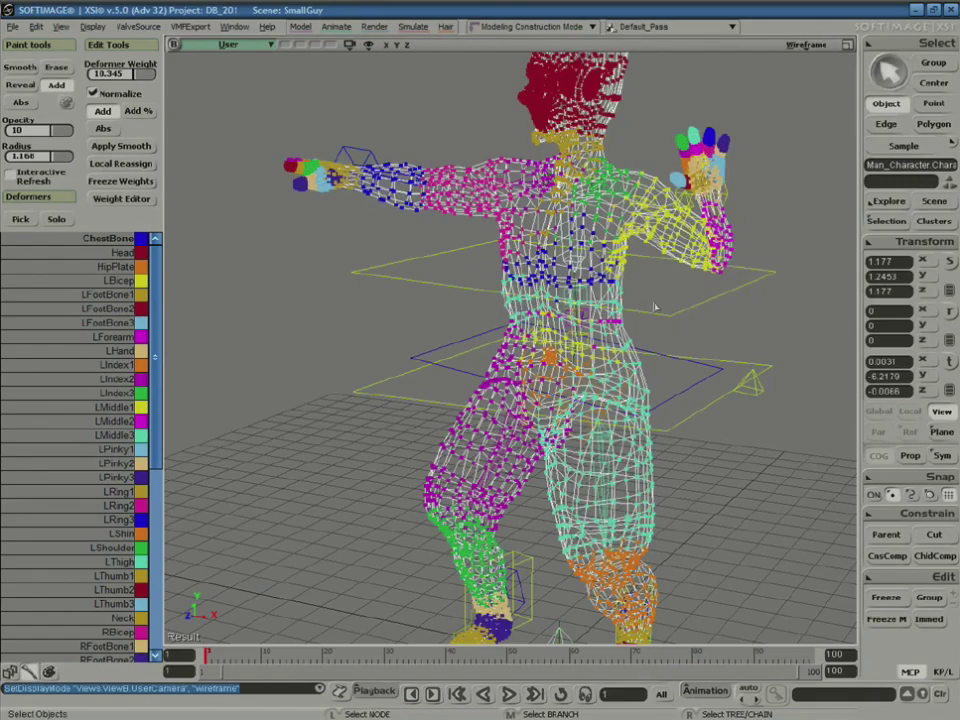
key(s)
mouse_move(647, 317)
right_down()
mouse_move(684, 306)
mouse_move(619, 375)
mouse_move(681, 322)
mouse_move(650, 340)
right_up()
middle_drag(650, 340, 621, 364)
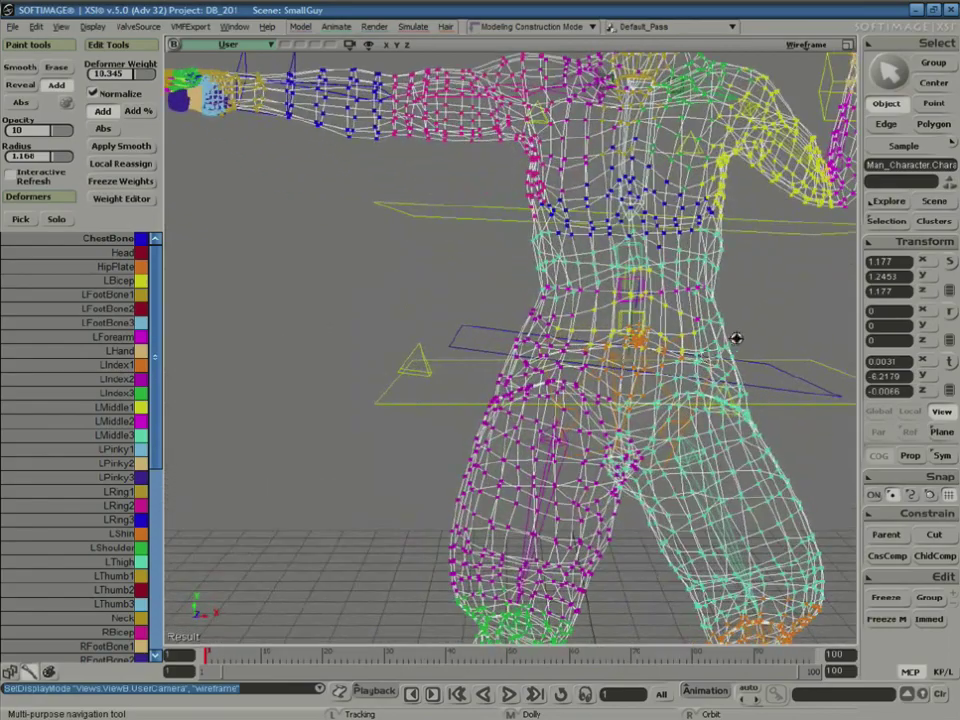
right_drag(735, 336, 670, 376)
key(space)
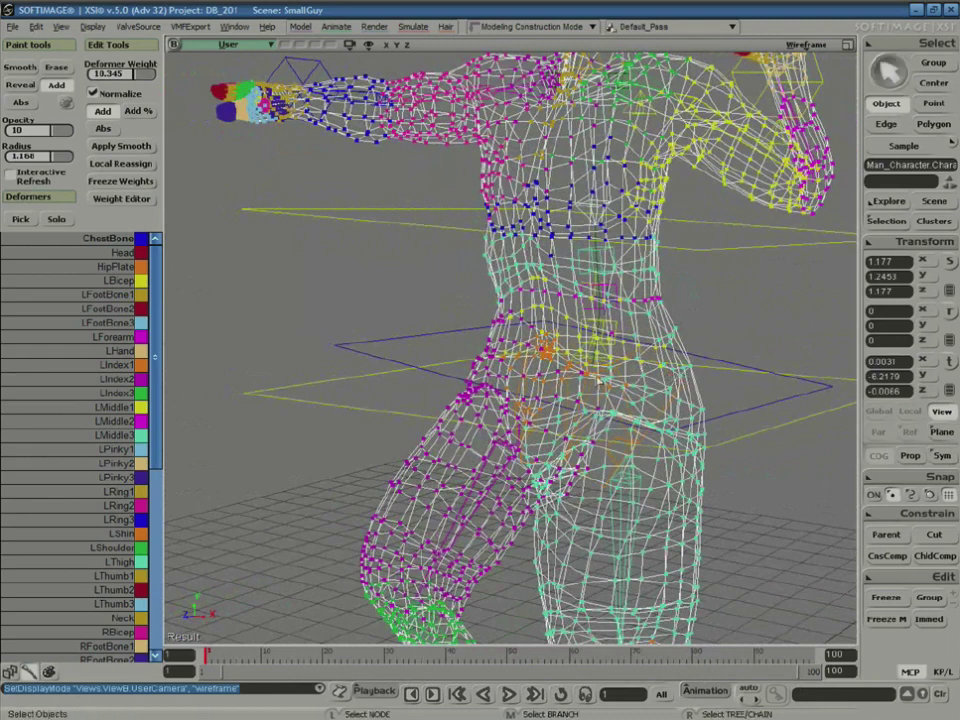
- Pick the spine bone just below the chest bone as deformer and add its weight across the abdomen and left hip
click(20, 219)
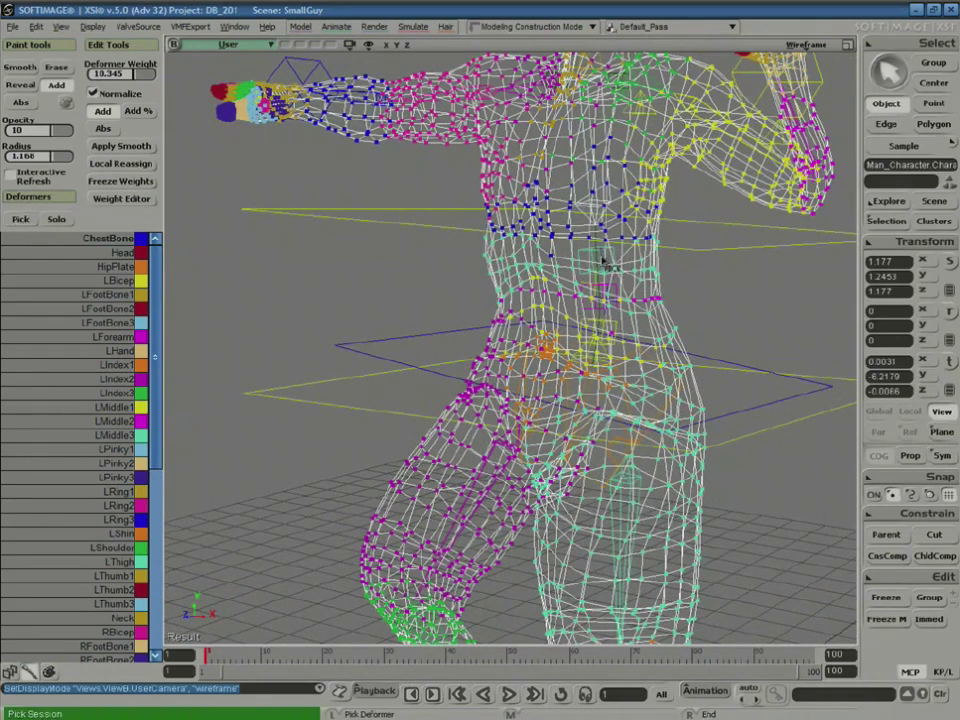
click(620, 368)
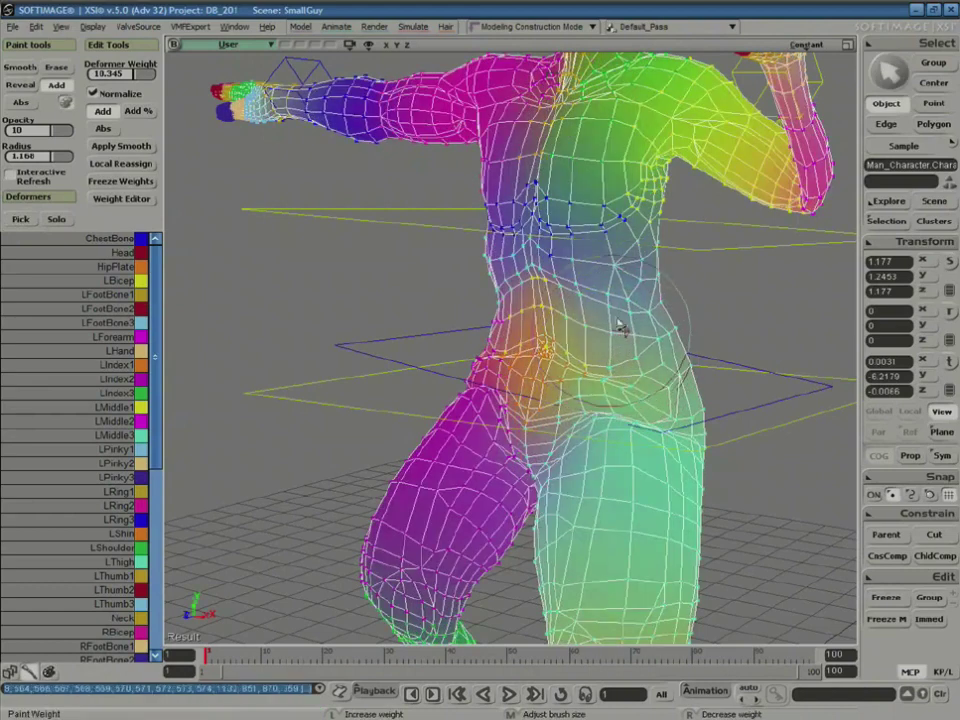
click(598, 389)
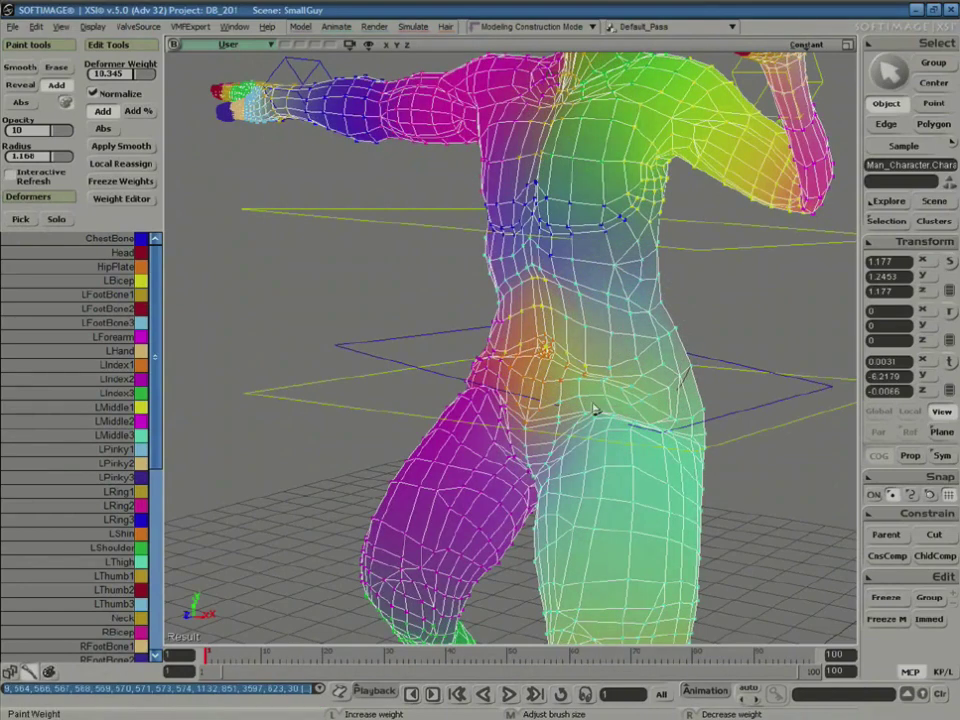
drag(594, 410, 584, 424)
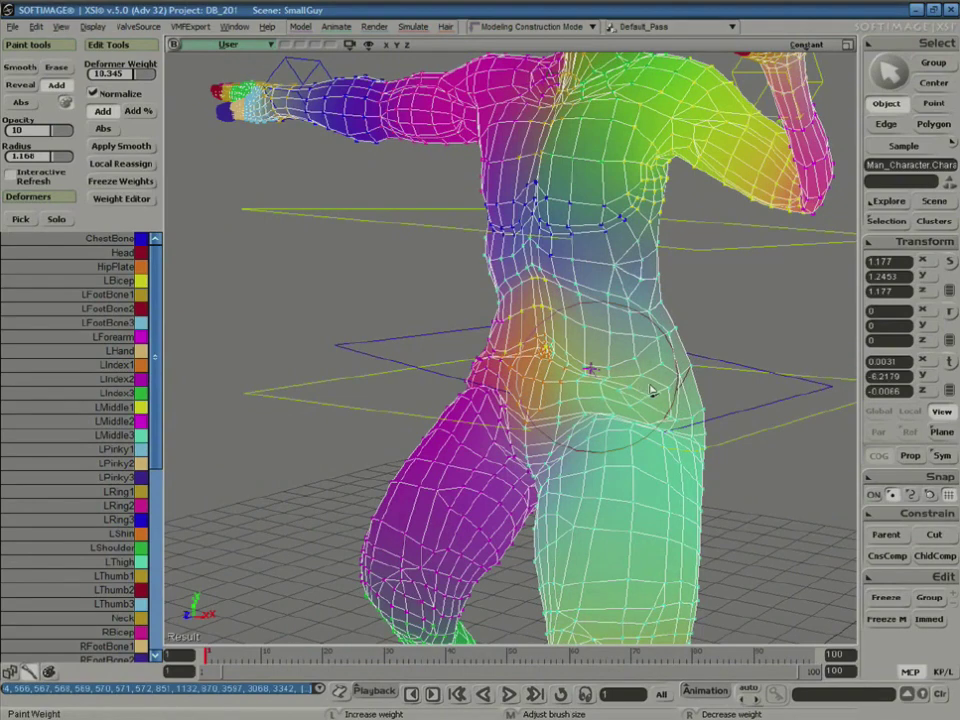
drag(651, 390, 656, 391)
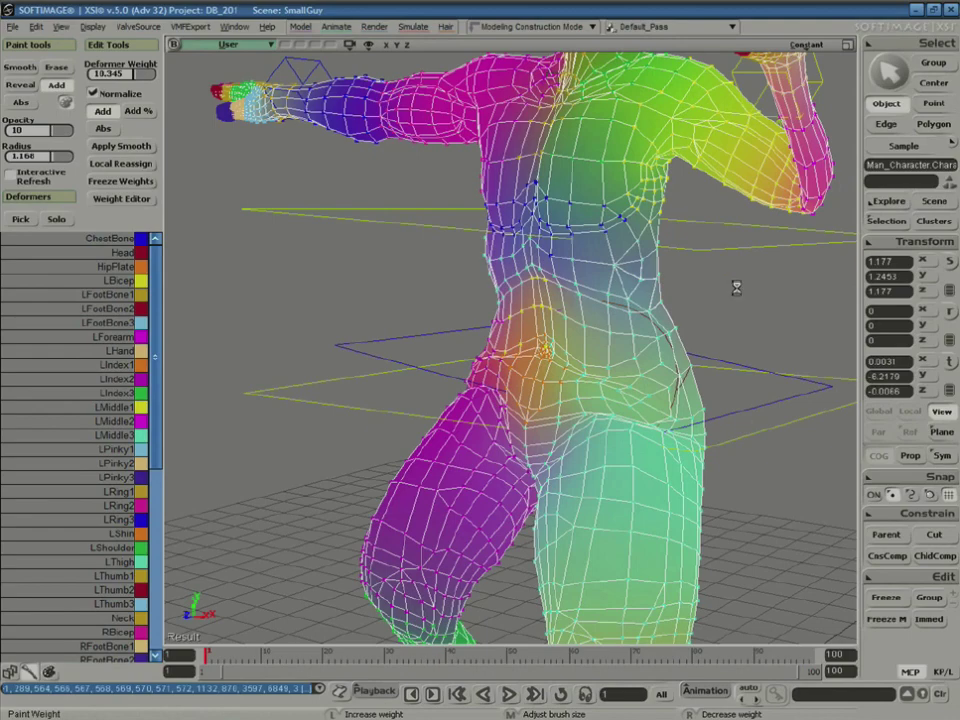
- Deselect the mesh and return the User view to Shaded display
key(space)
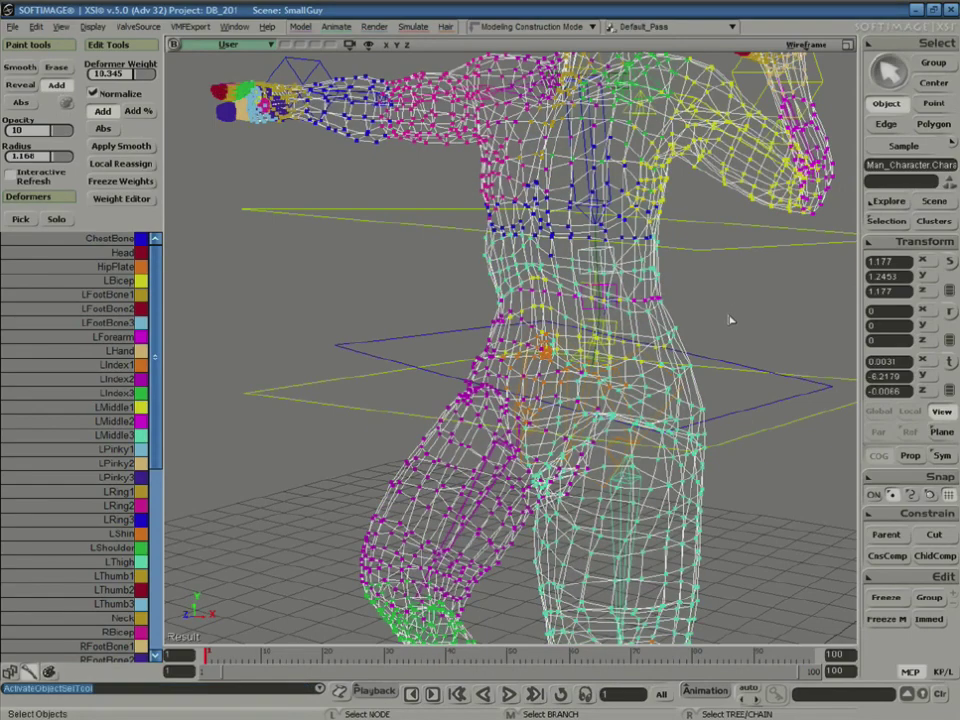
click(735, 330)
click(810, 46)
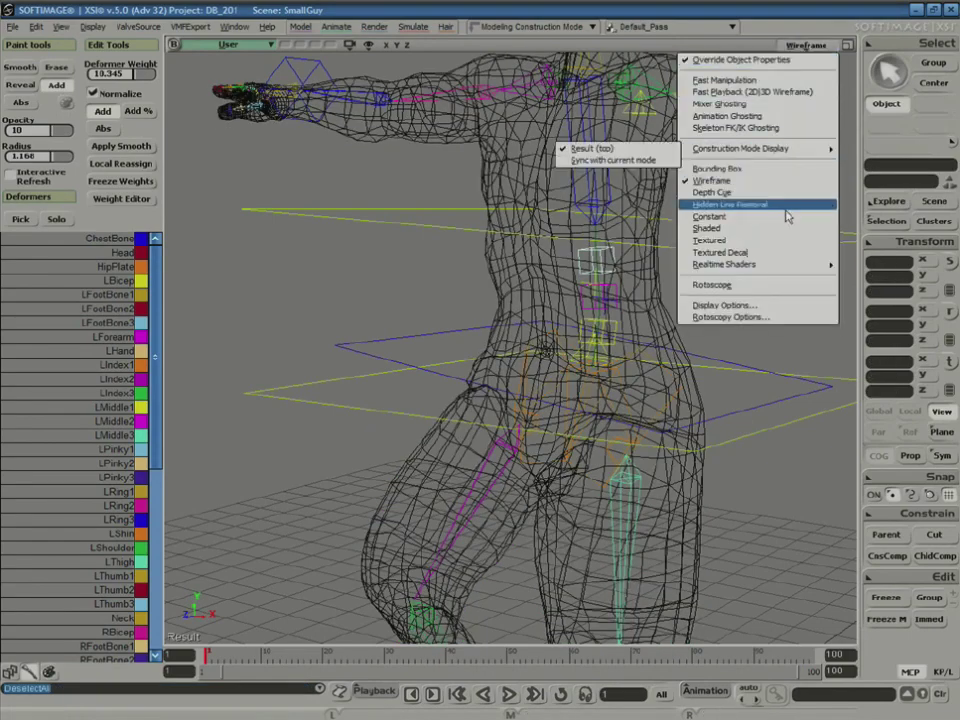
click(785, 229)
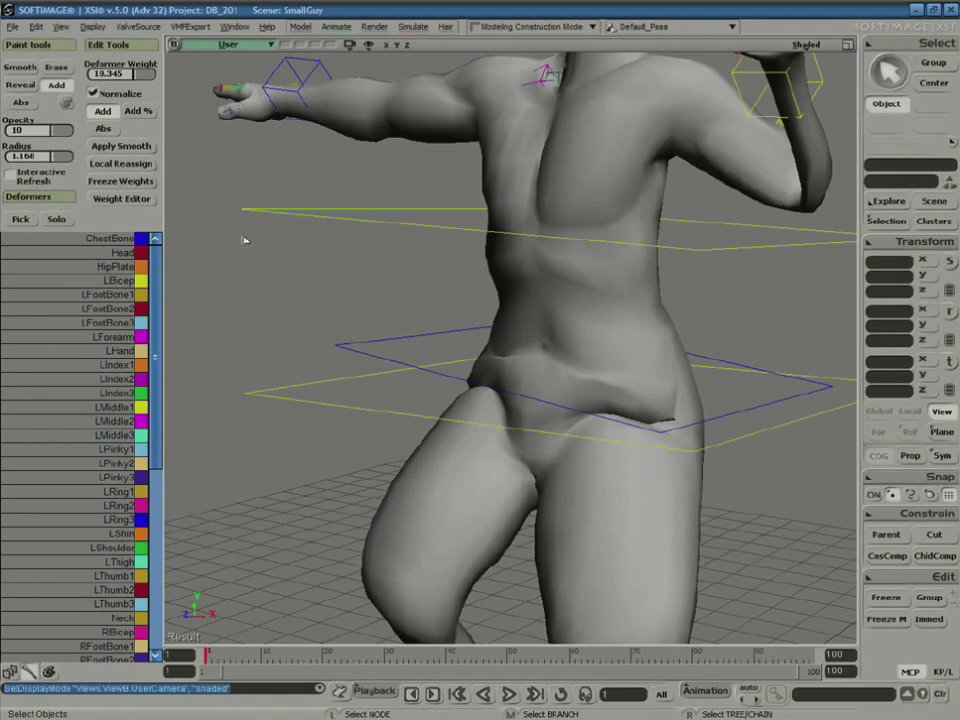
- Smooth the character mesh's weights at the left hip crease with the Smooth brush at opacity 5, and clear the selection
click(583, 375)
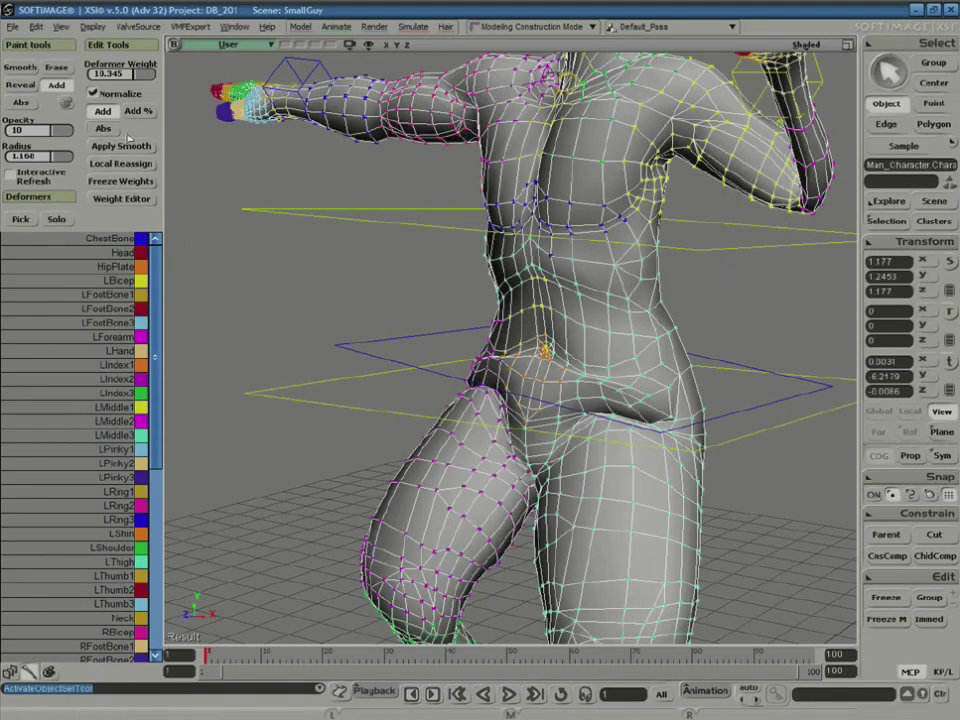
click(22, 68)
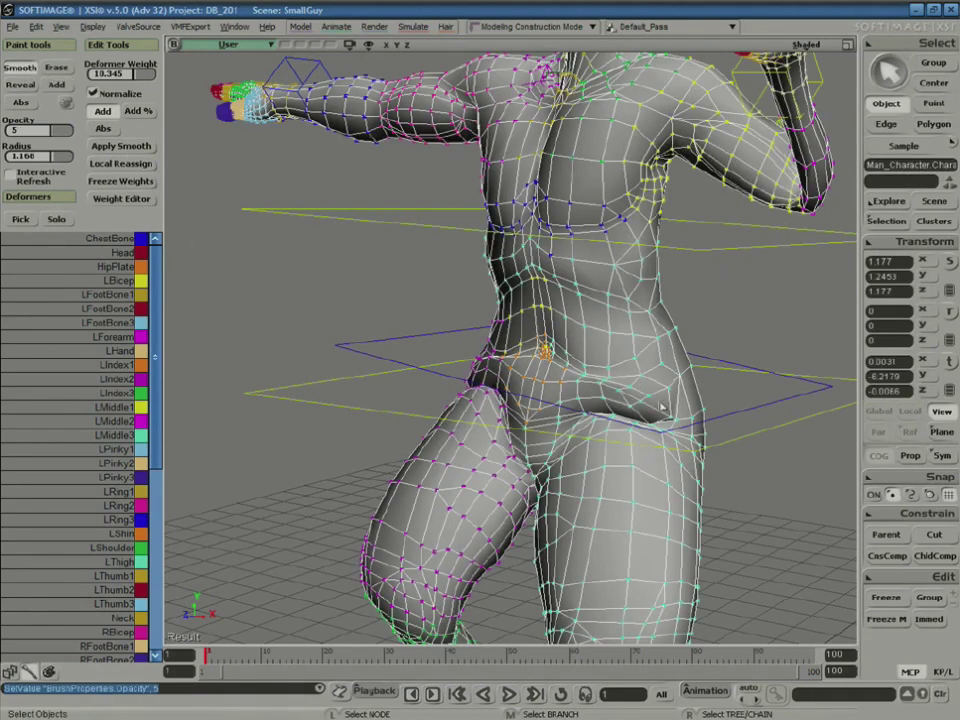
key(w)
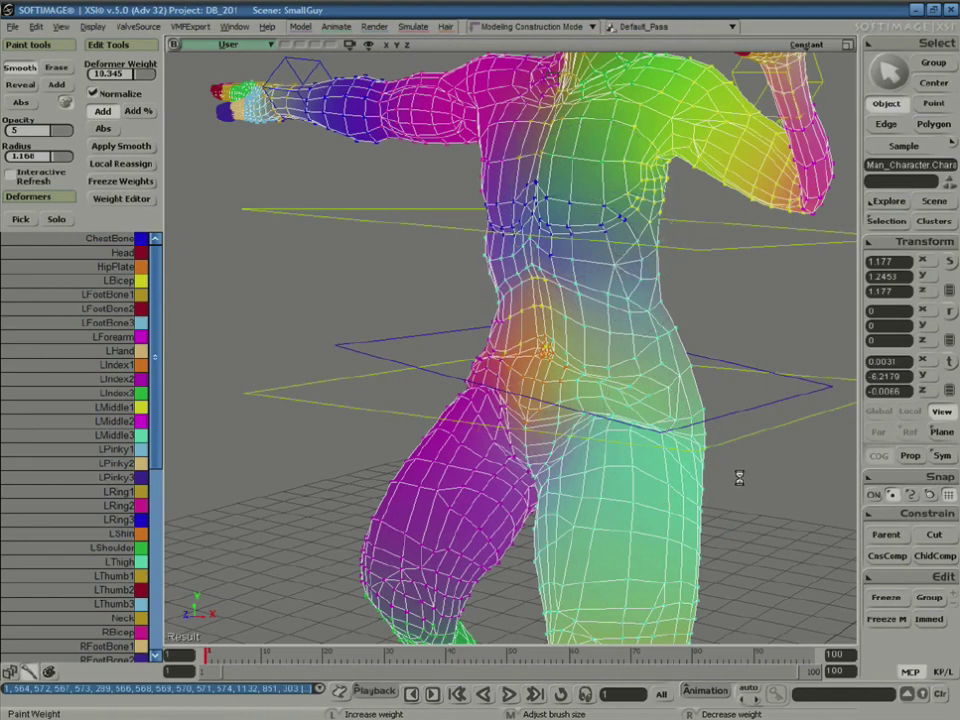
key(s)
key(ctrl+shift+a)
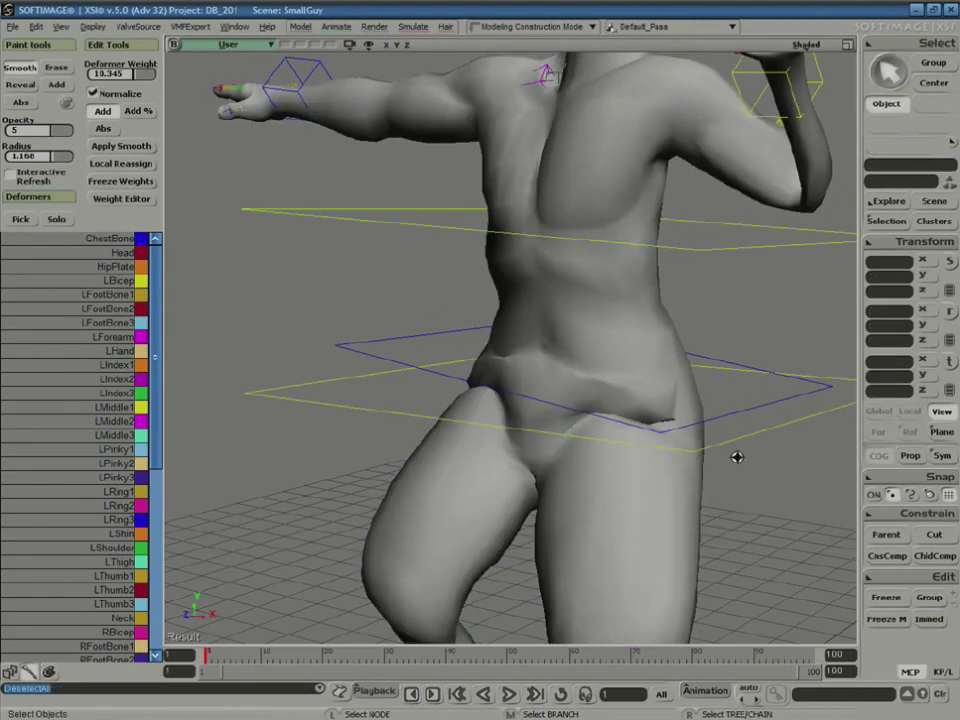
- Select the left foot control and move it backward to place the left foot behind the body
right_drag(696, 459, 696, 433)
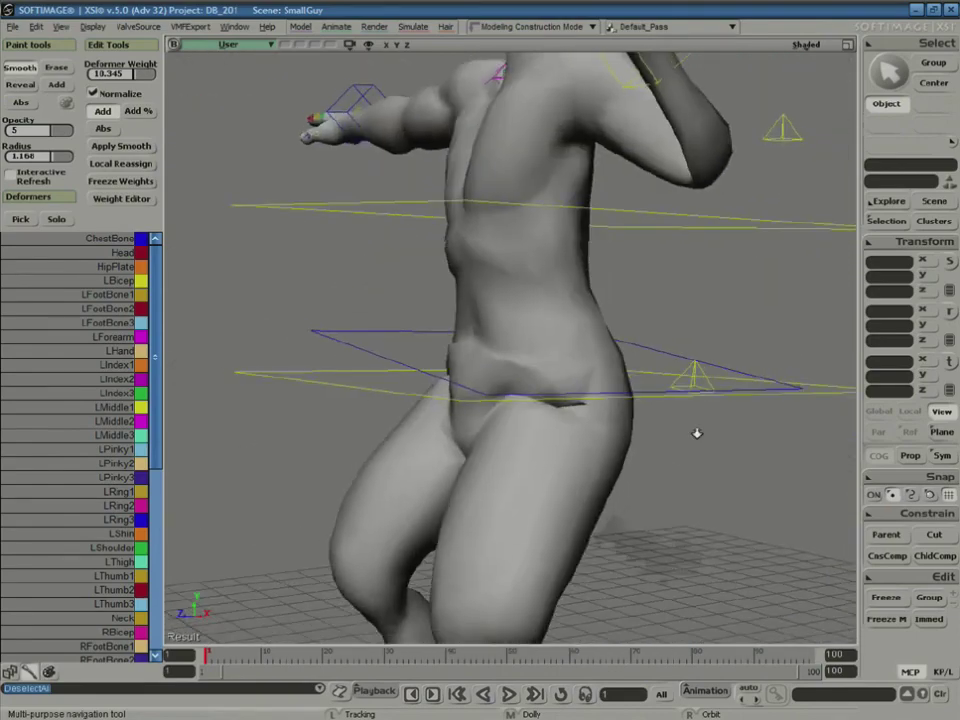
middle_drag(696, 433, 844, 208)
middle_drag(620, 438, 668, 449)
key(space)
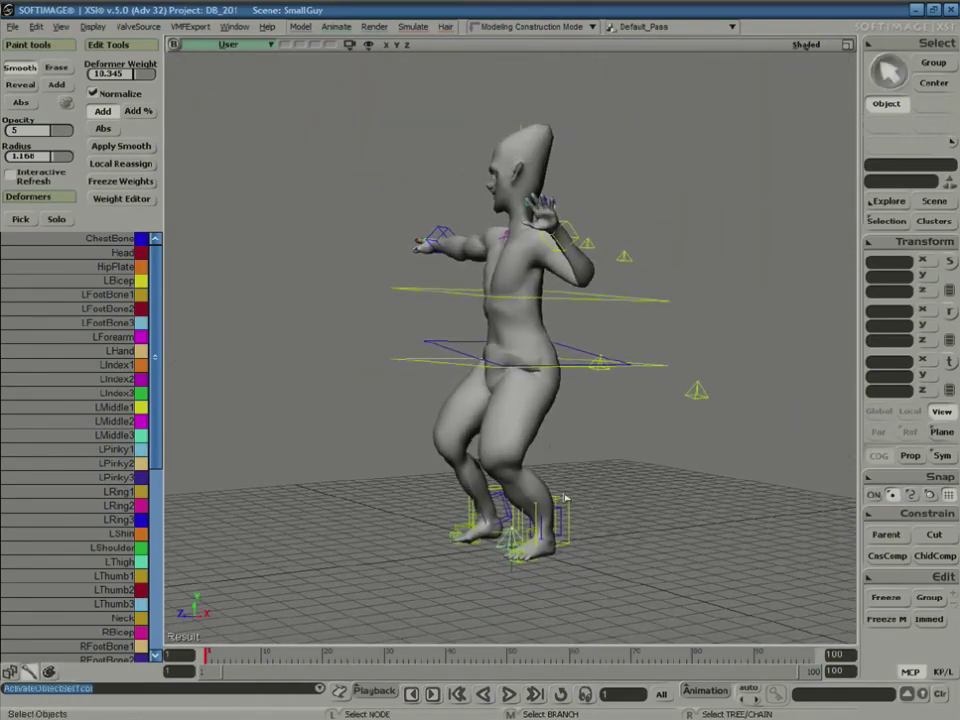
click(567, 513)
key(v)
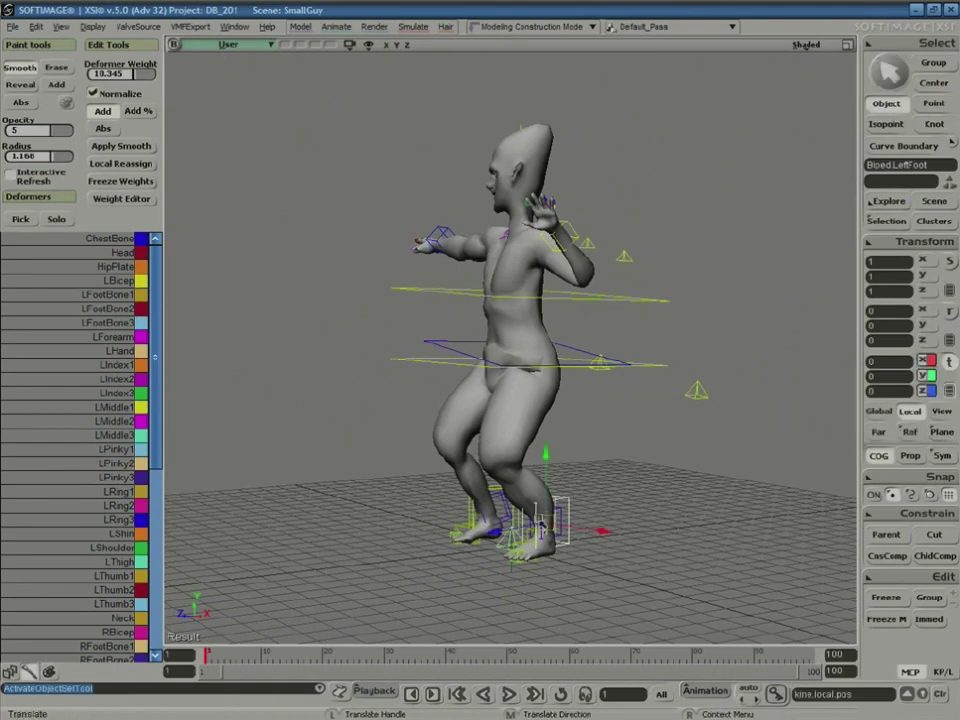
drag(507, 534, 550, 526)
key(space)
- Select the Hip control and tilt it to about 3.54 degrees in Z rotation
click(600, 366)
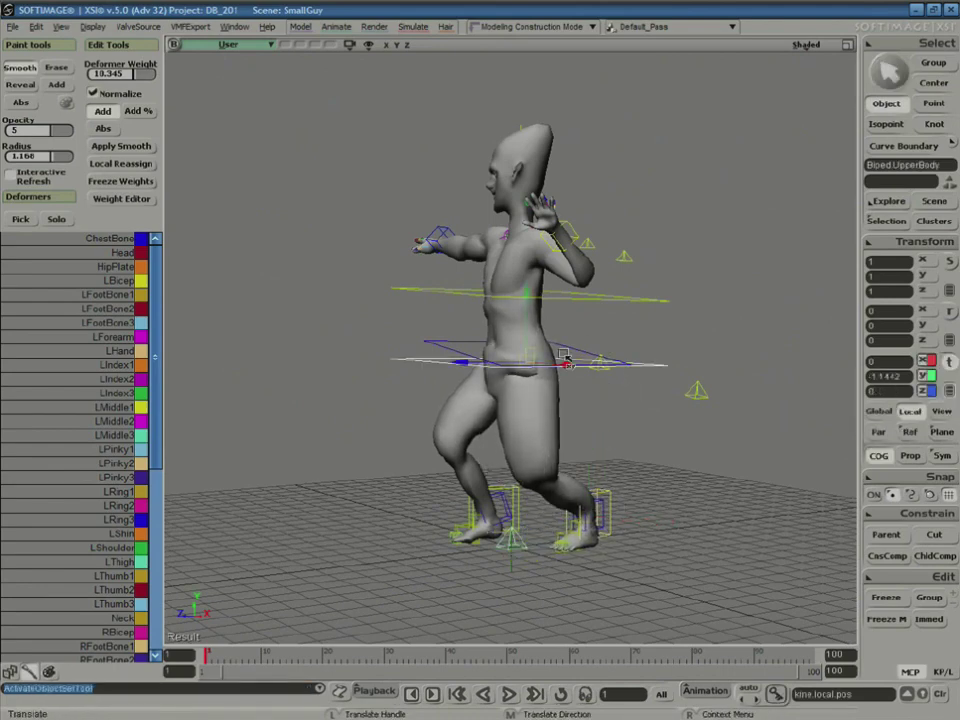
click(566, 345)
key(v)
key(c)
drag(551, 350, 565, 327)
key(s)
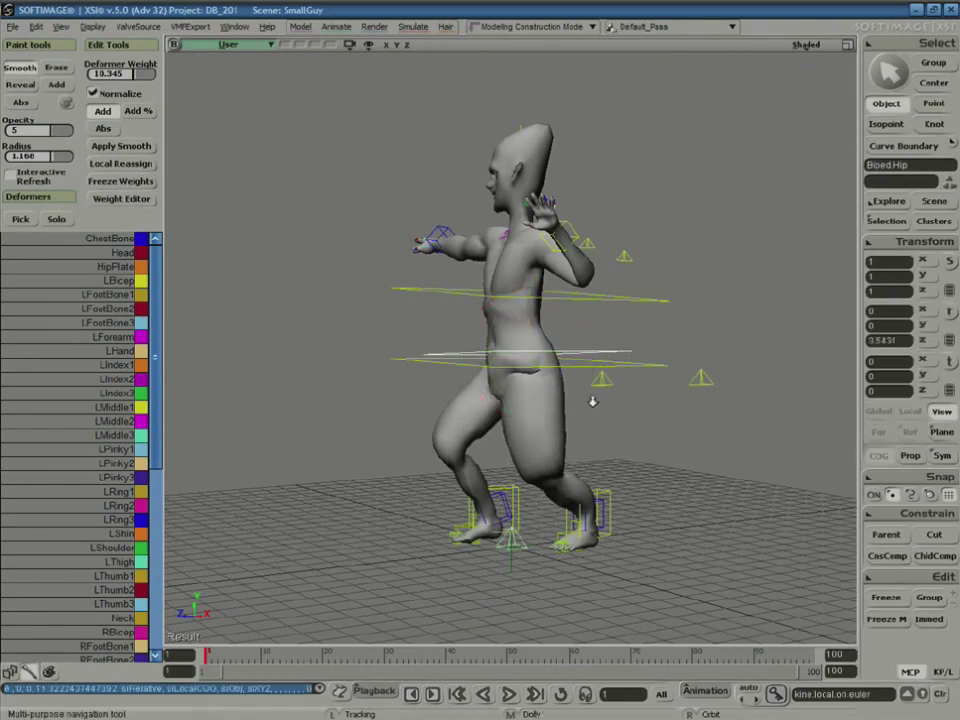
right_drag(591, 394, 669, 399)
middle_drag(669, 399, 647, 434)
right_drag(647, 434, 705, 347)
key(c)
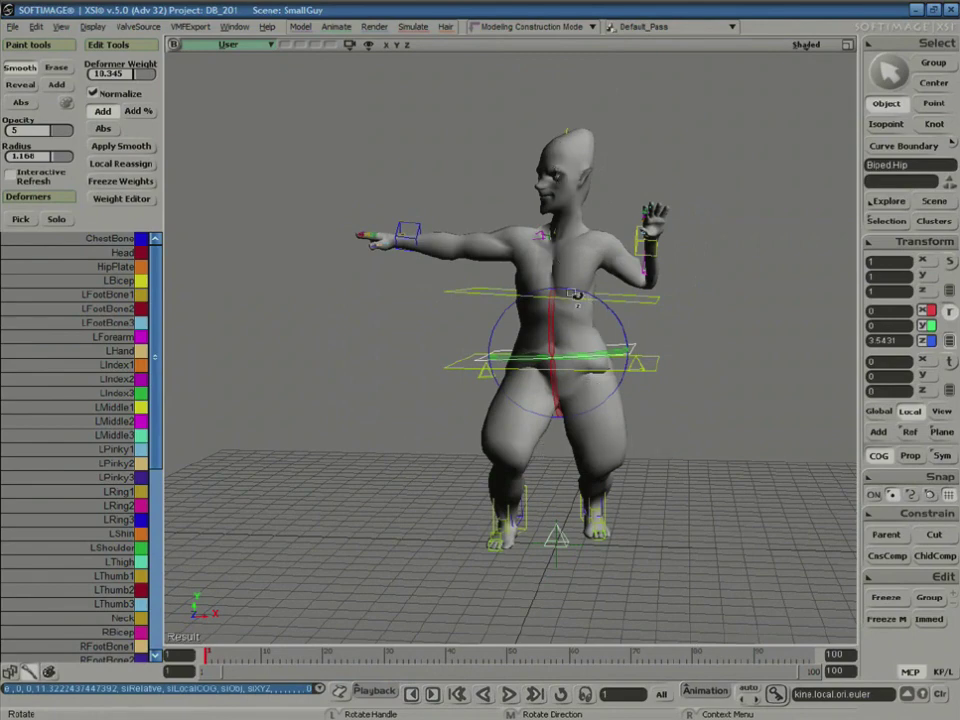
- Select the character mesh, rotate it freely to about 10.5, -6.5 and 1.3 degrees, and clear the selection
key(space)
click(585, 262)
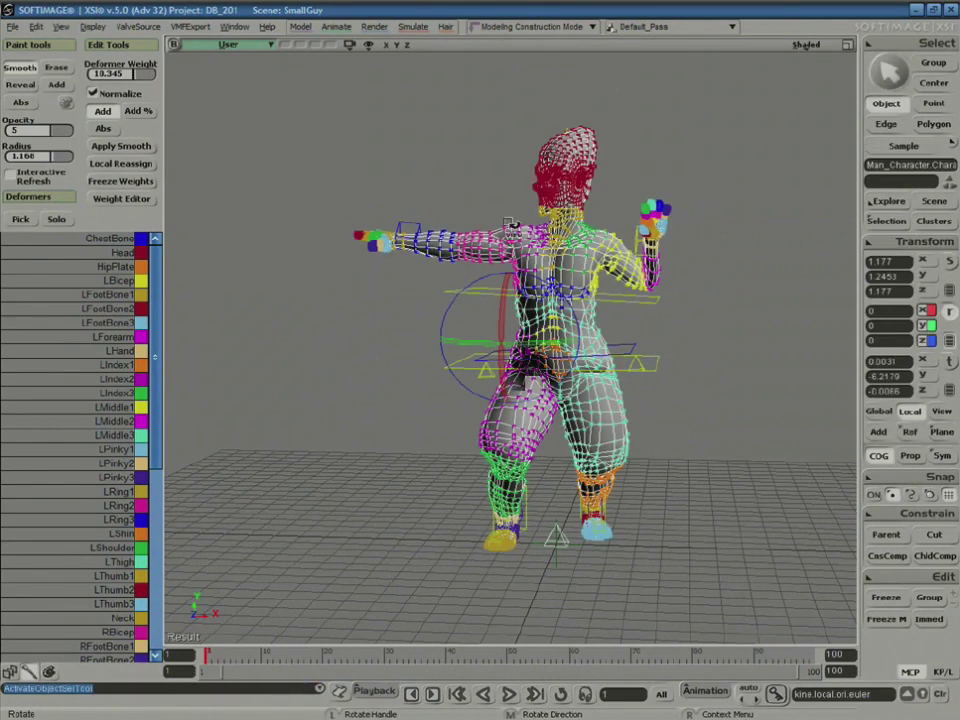
drag(369, 188, 345, 285)
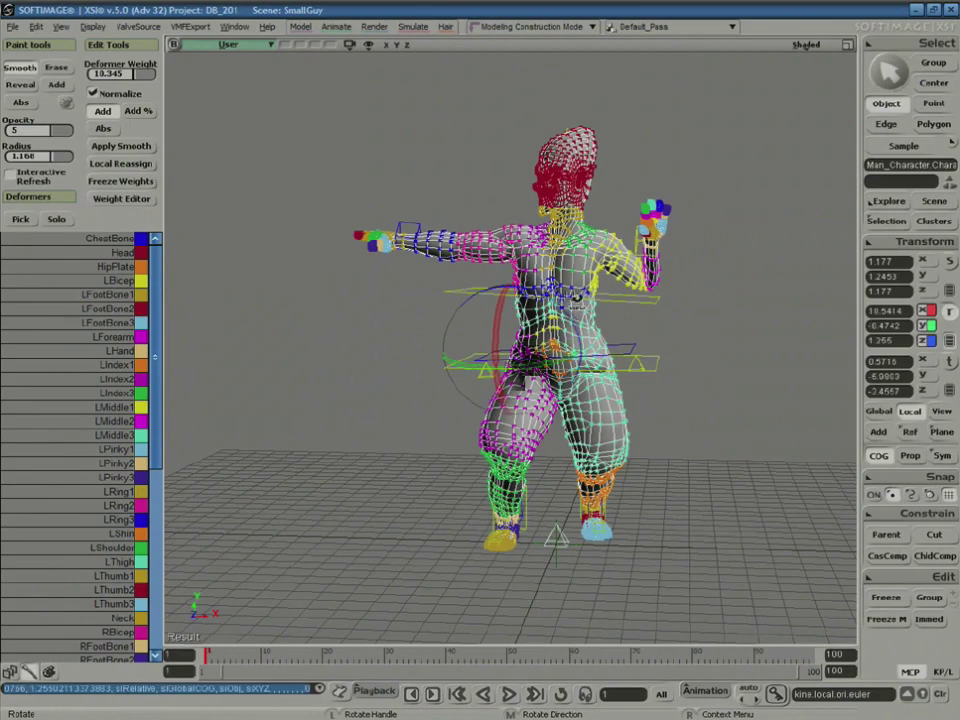
key(s)
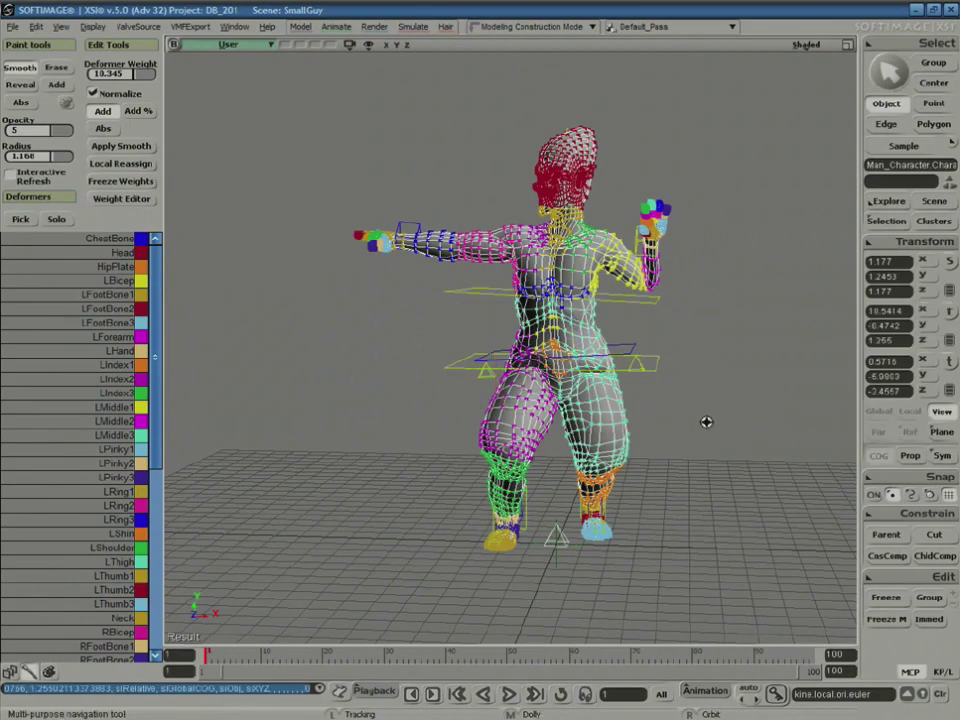
mouse_move(641, 433)
right_down()
mouse_move(658, 429)
mouse_move(566, 420)
mouse_move(678, 428)
mouse_move(690, 401)
mouse_move(701, 416)
mouse_move(720, 405)
right_up()
key(space)
click(720, 405)
key(s)
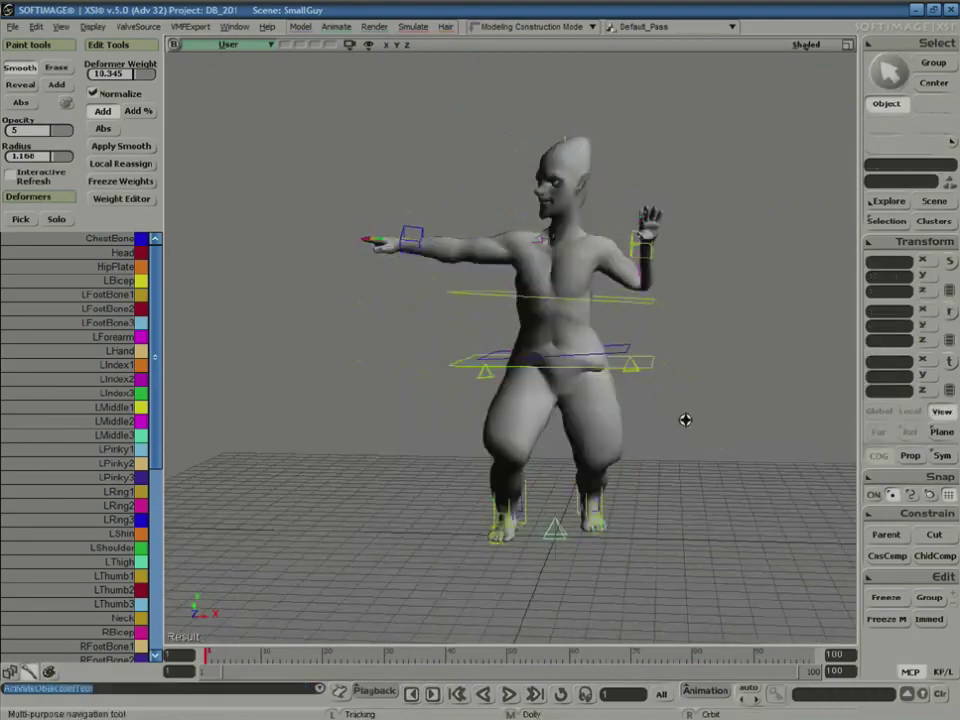